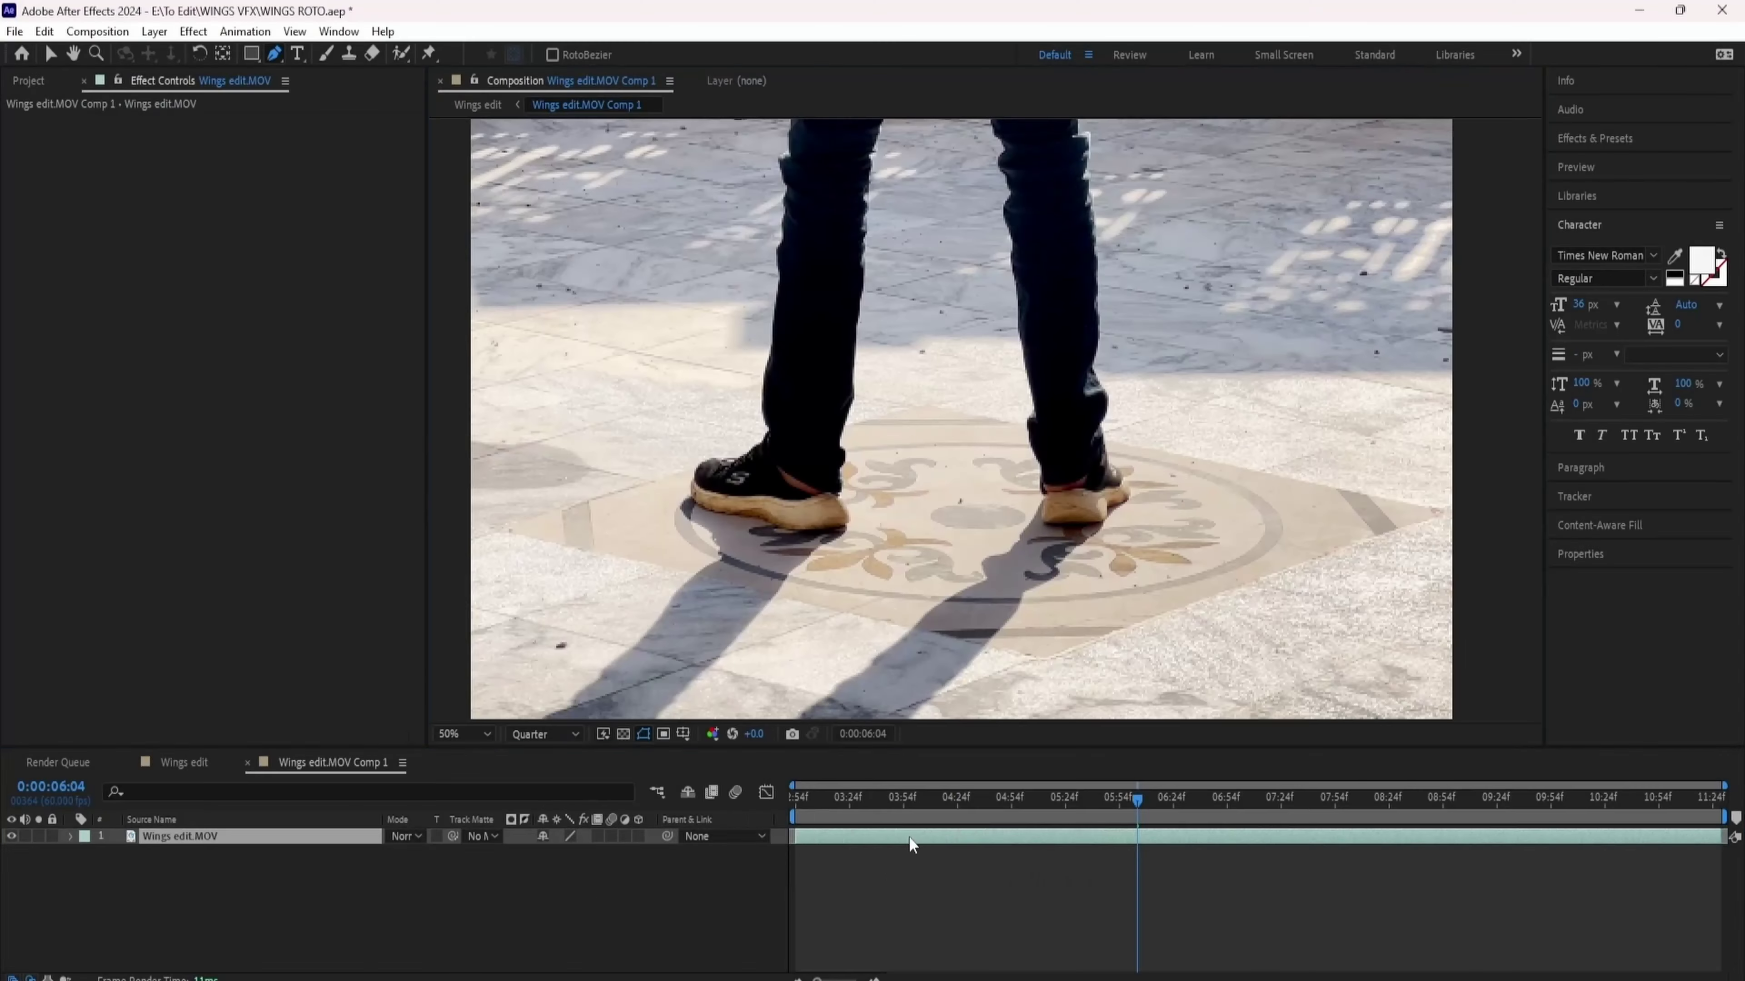
Trace Mask 1 around the man's legs and shoes and set its mode to None.
{"action": "left_click", "coordinate": [695, 434]}
{"action": "left_click", "coordinate": [667, 475]}
{"action": "left_click", "coordinate": [660, 512]}
{"action": "left_click", "coordinate": [681, 548]}
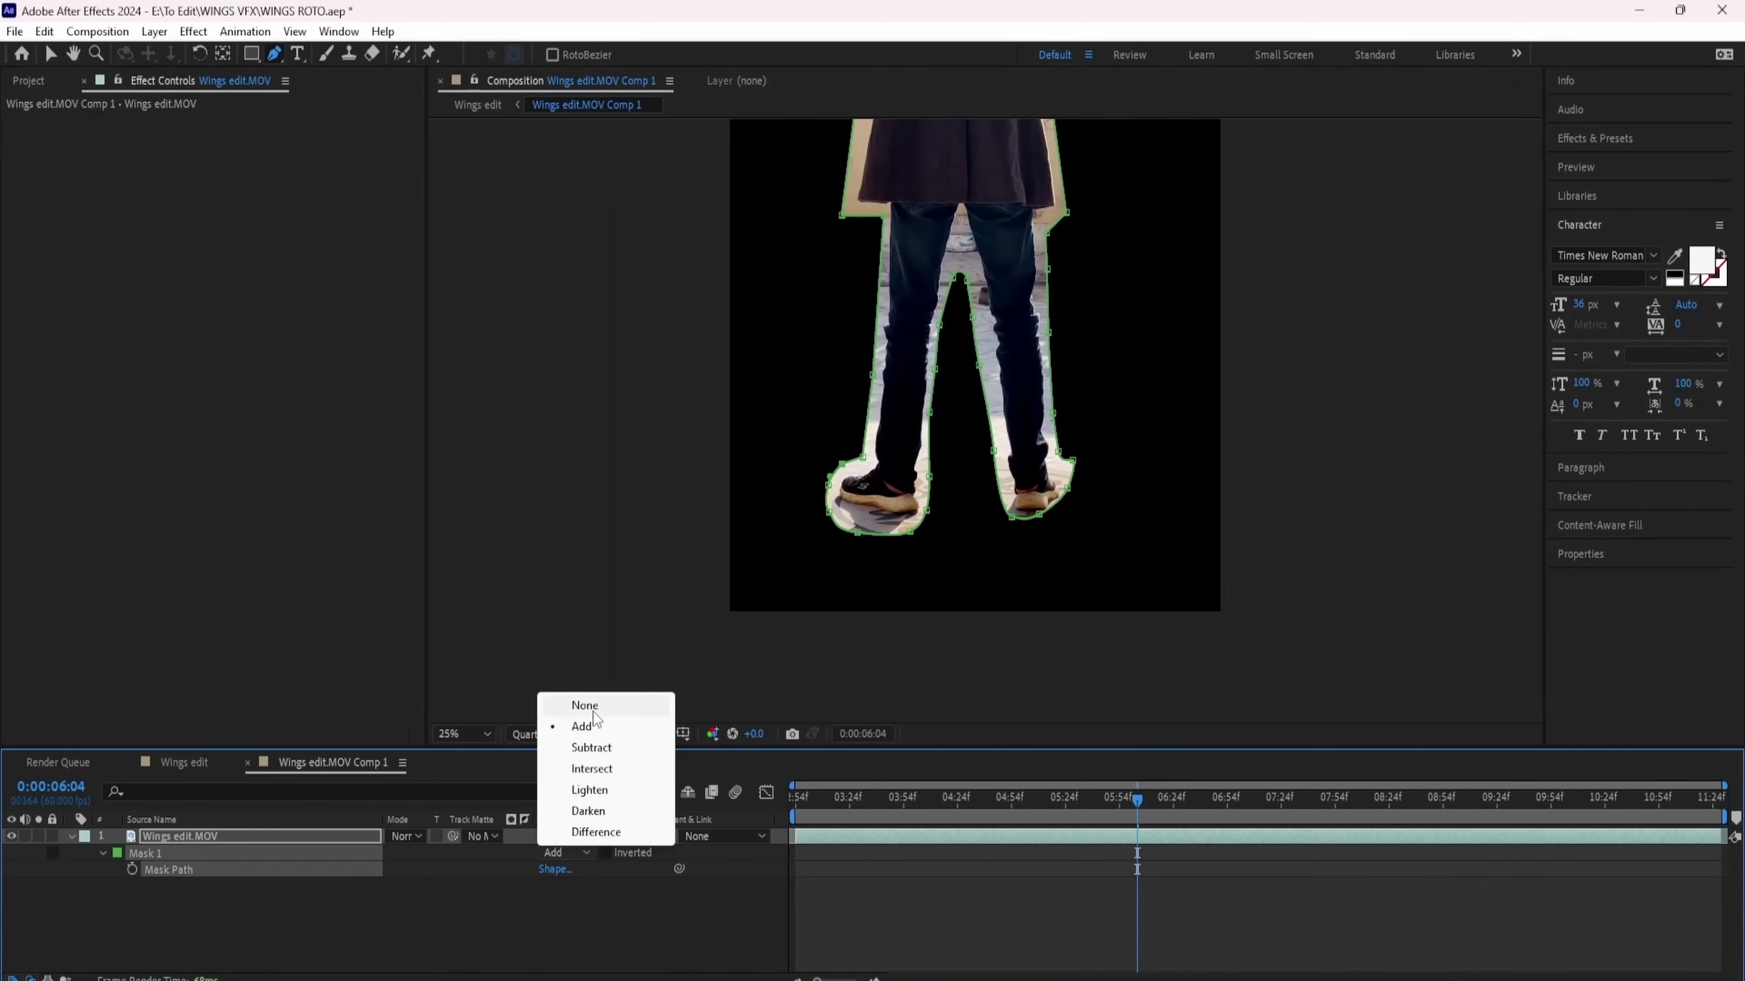
{"action": "left_click", "coordinate": [584, 707]}
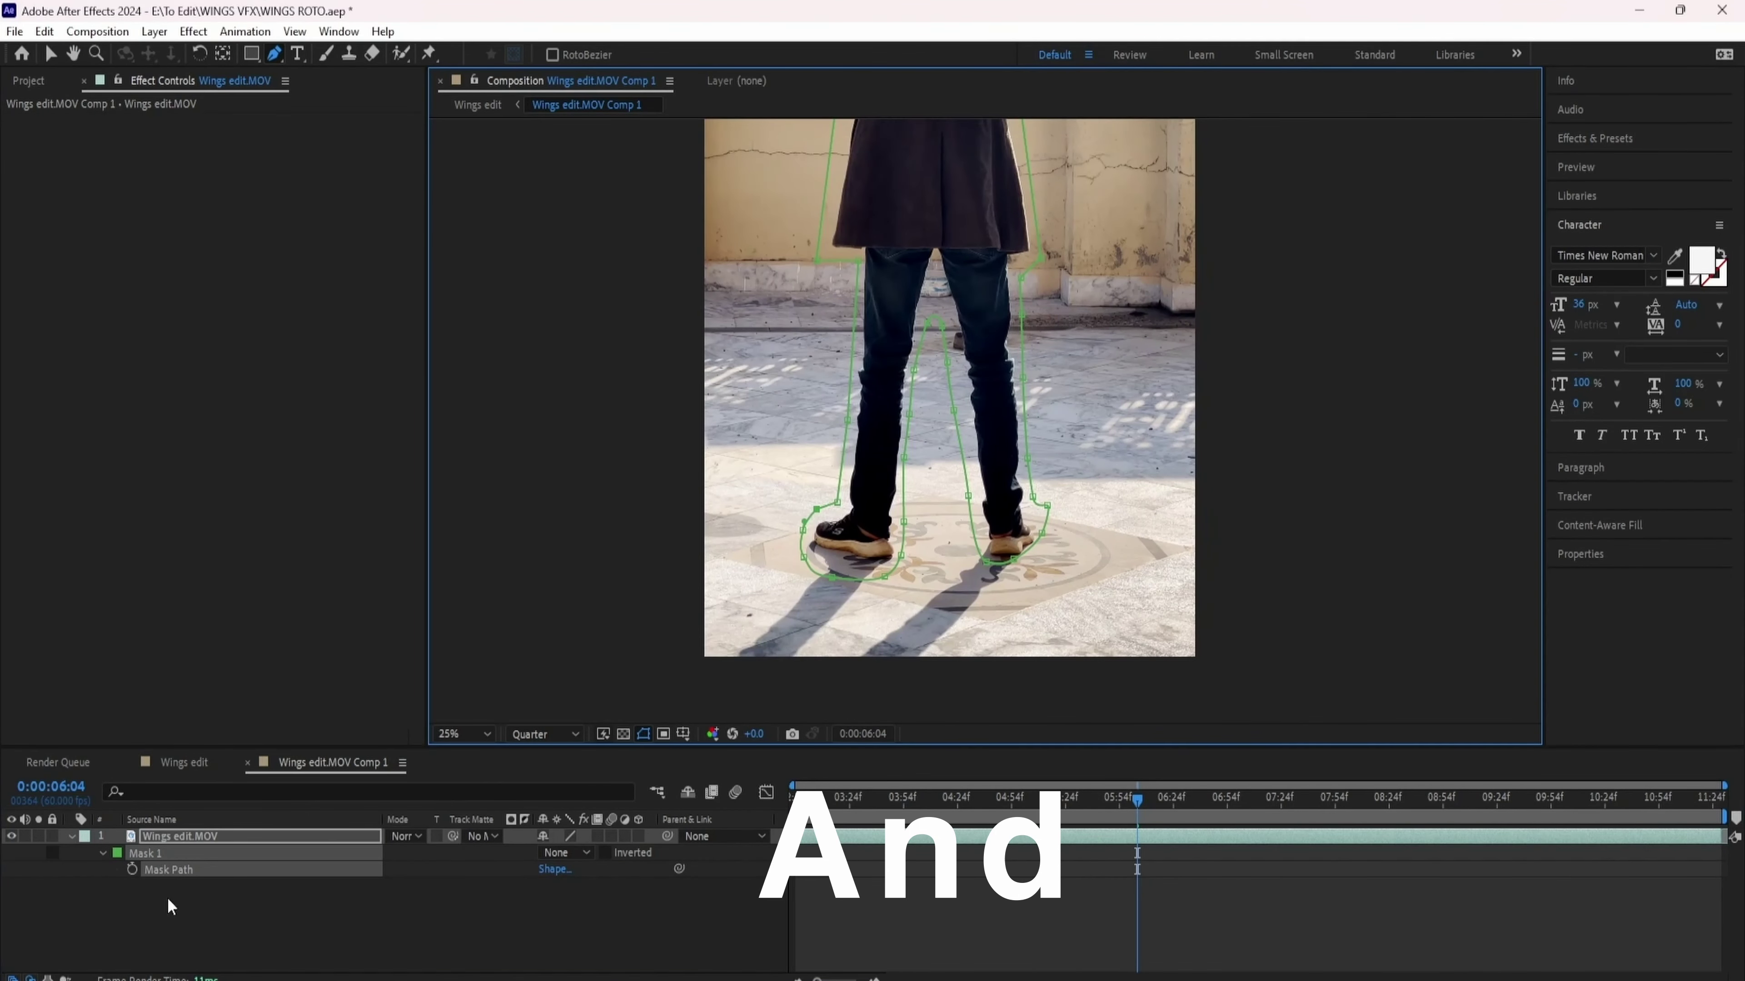
Enable Mask Path keyframing on the leg mask and open the preview resolution choices.
{"action": "left_click", "coordinate": [131, 868]}
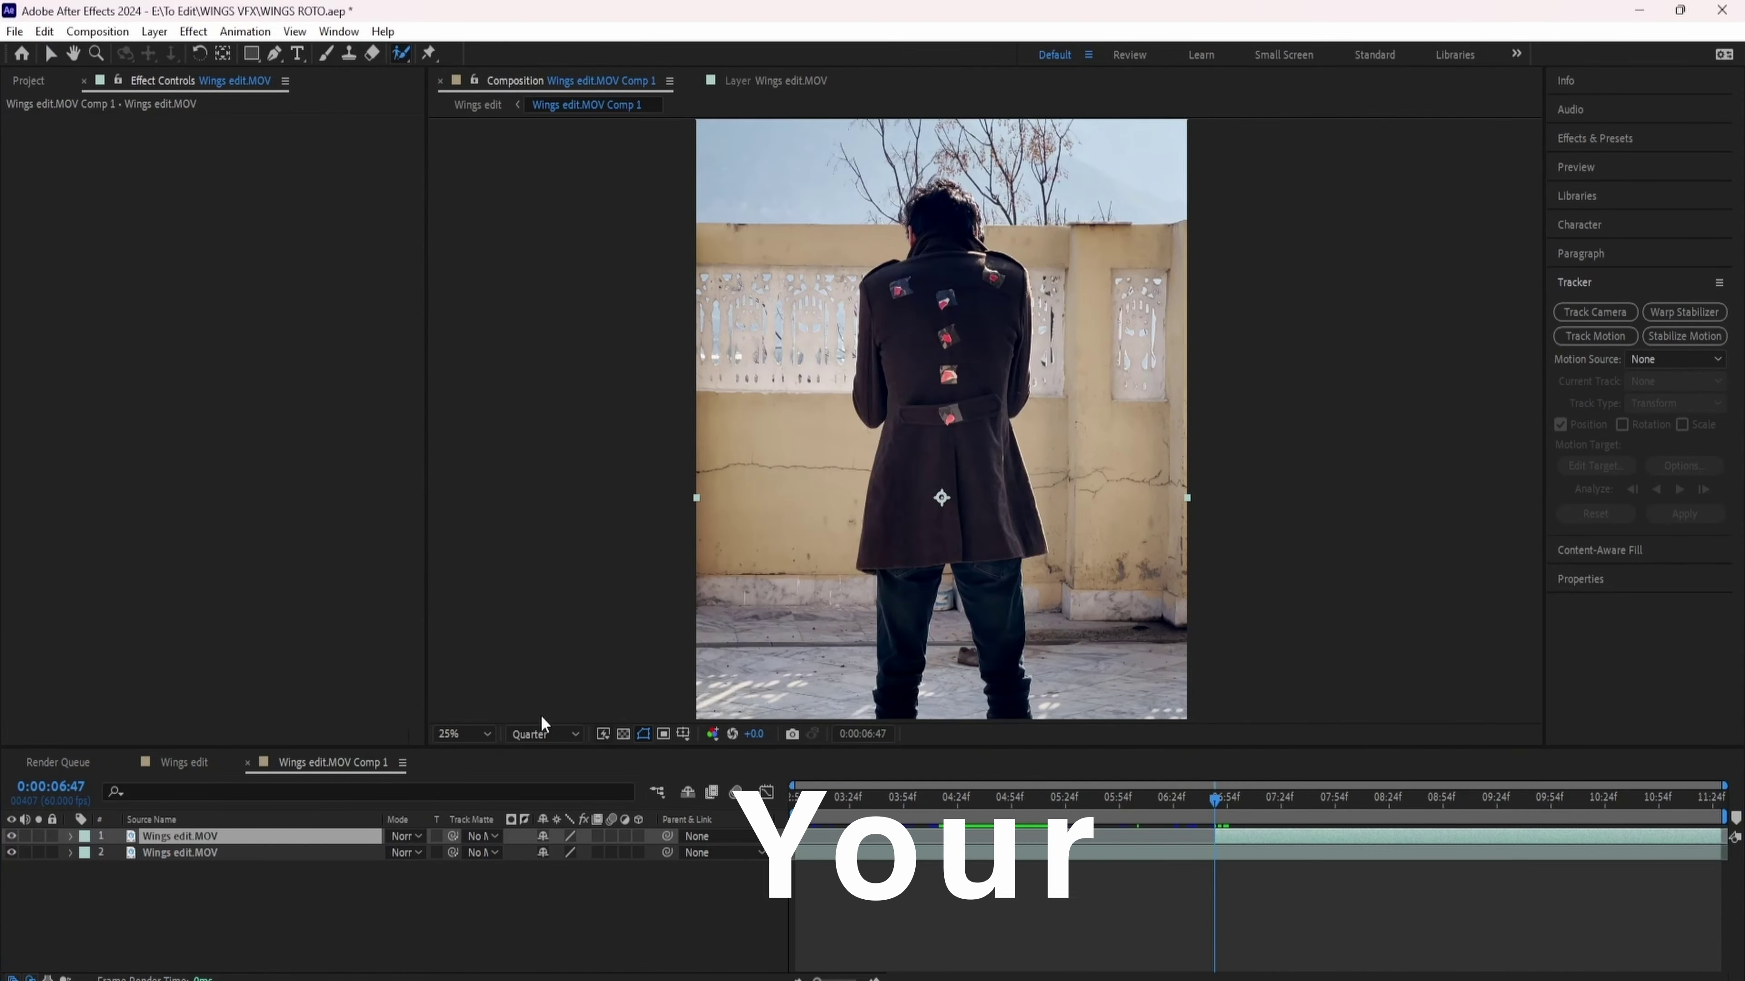
{"action": "left_click", "coordinate": [542, 733]}
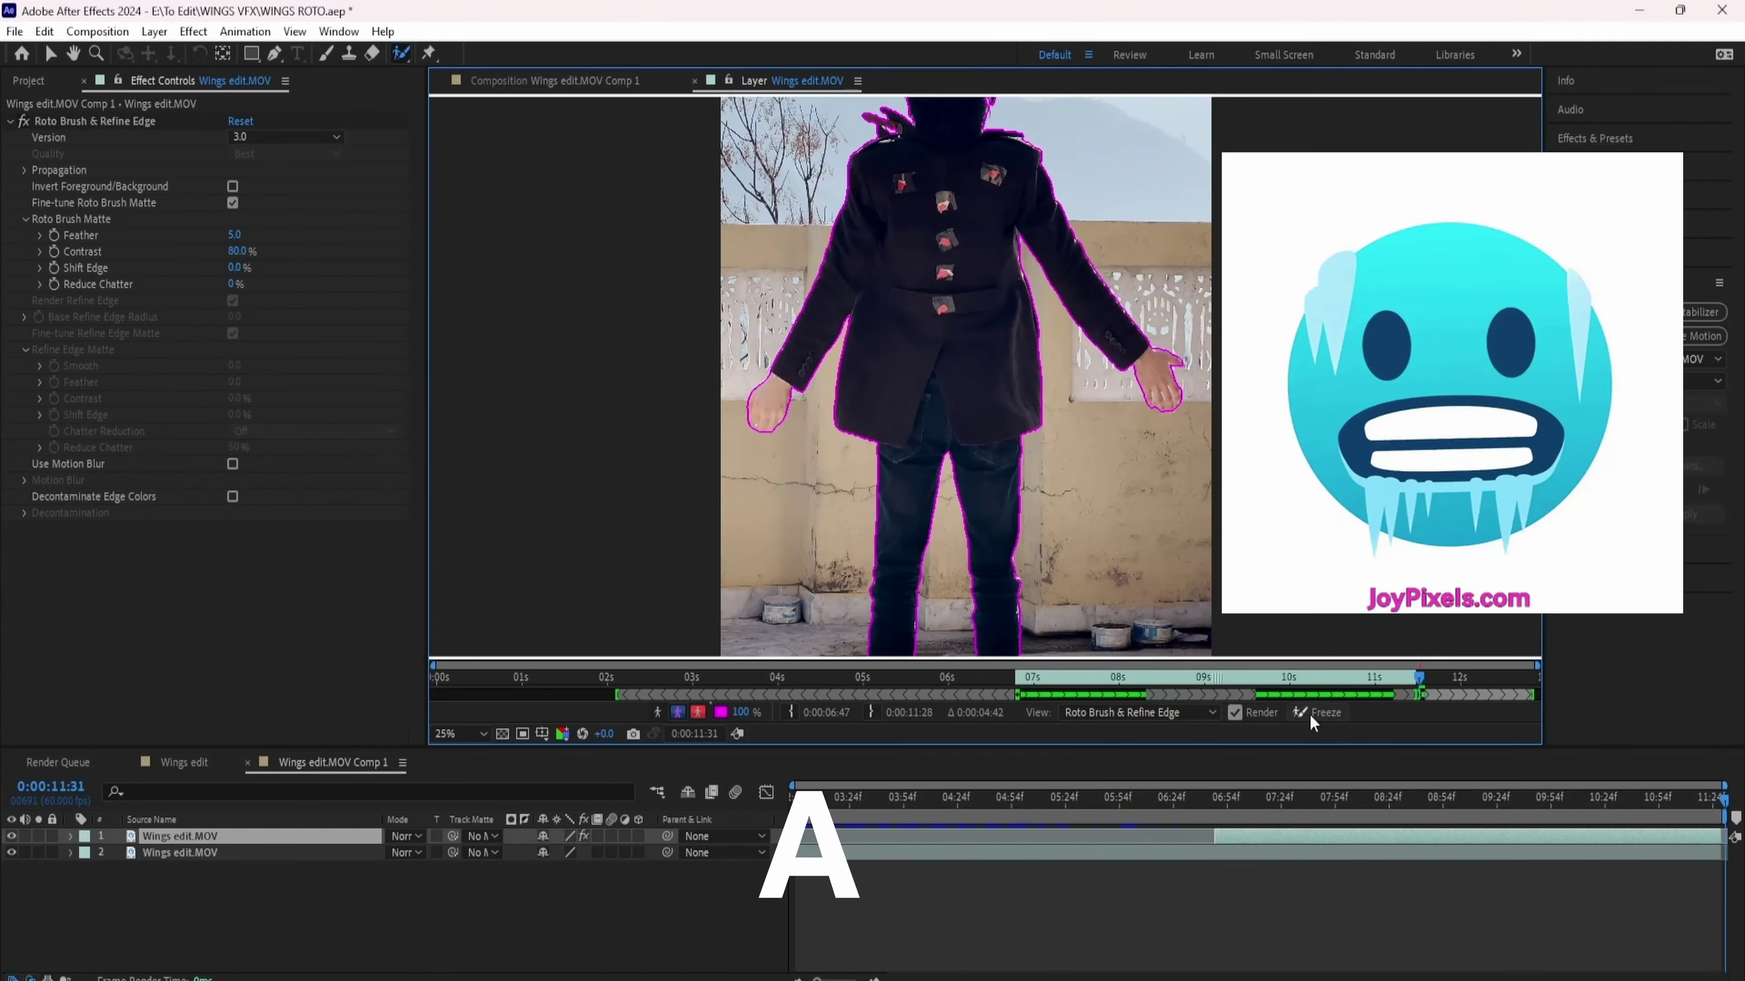
Freeze the Roto Brush result and set the output module channels to RGB + Alpha.
{"action": "left_click", "coordinate": [1309, 713]}
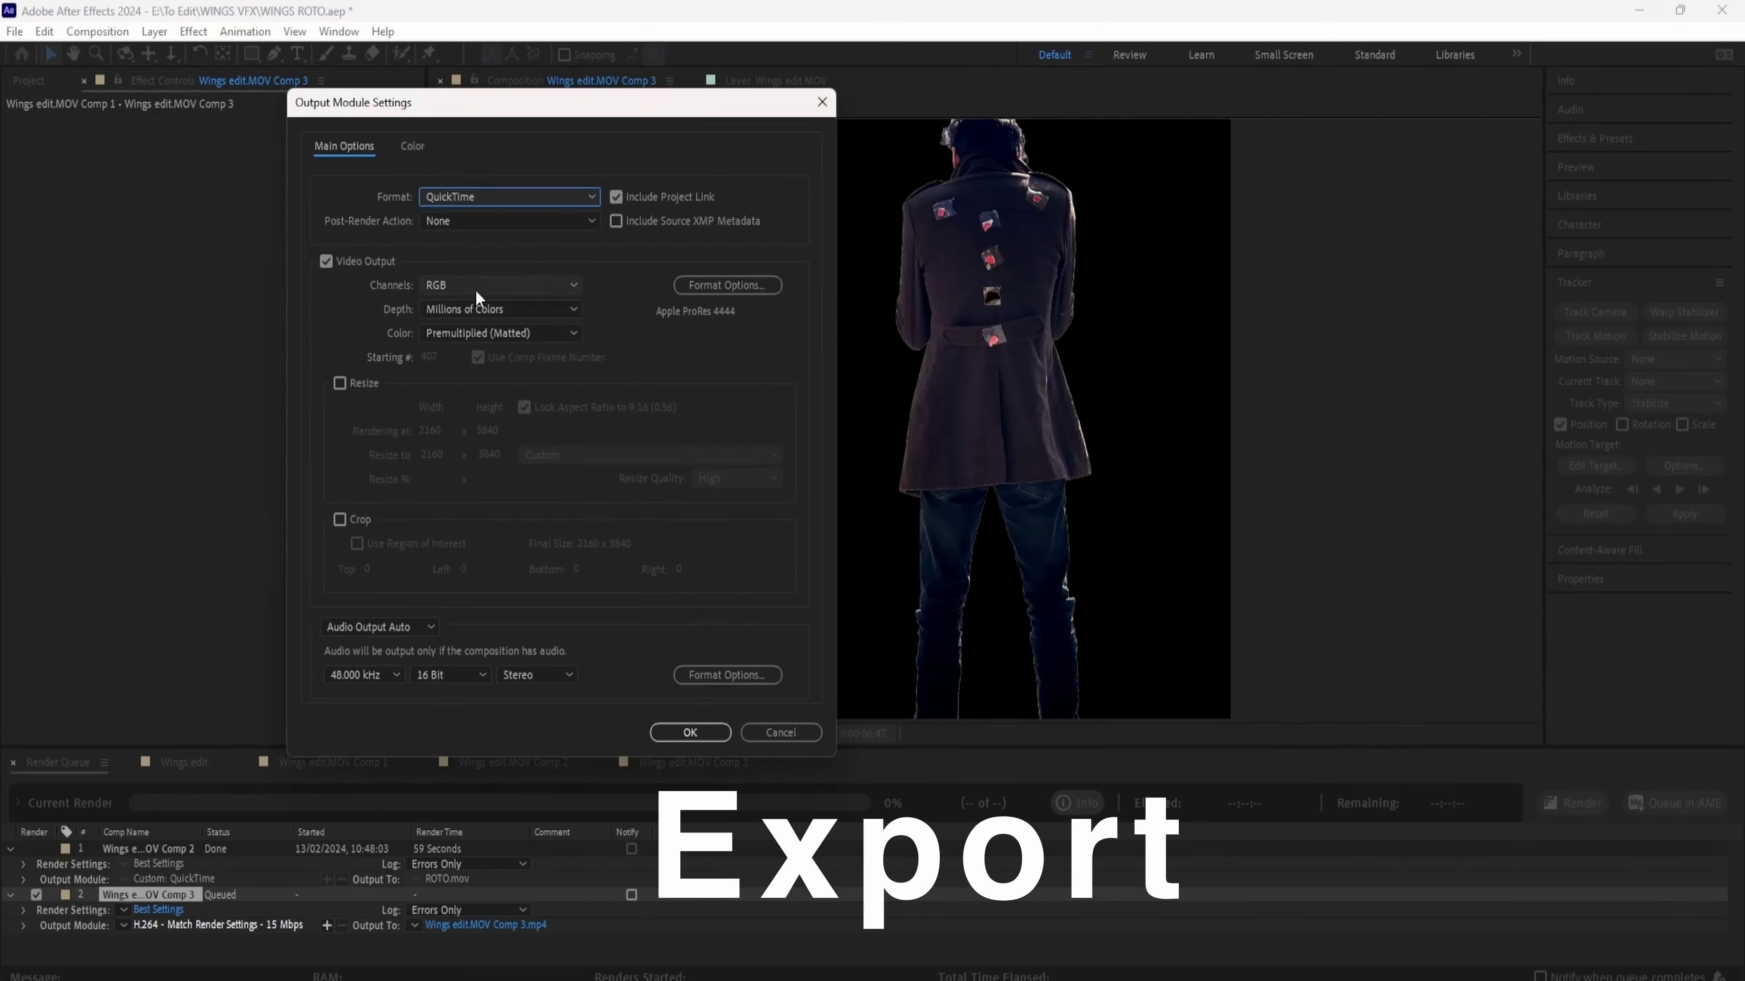
{"action": "left_click", "coordinate": [476, 287]}
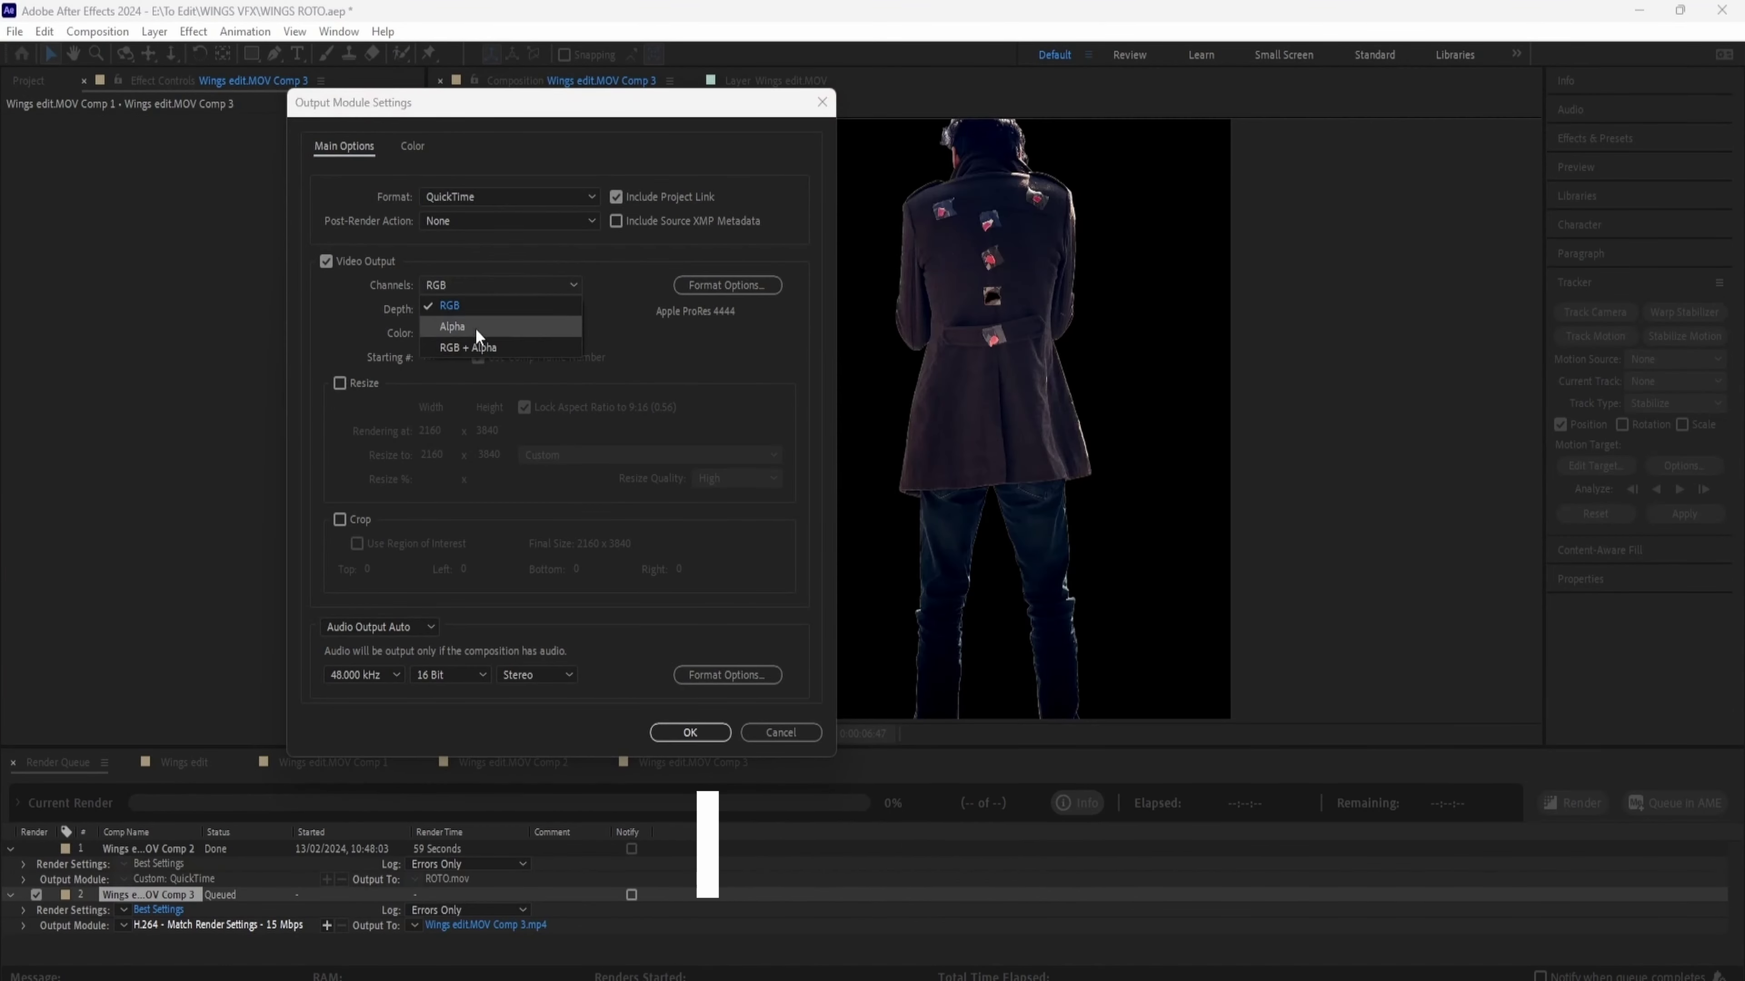
{"action": "left_click", "coordinate": [460, 347]}
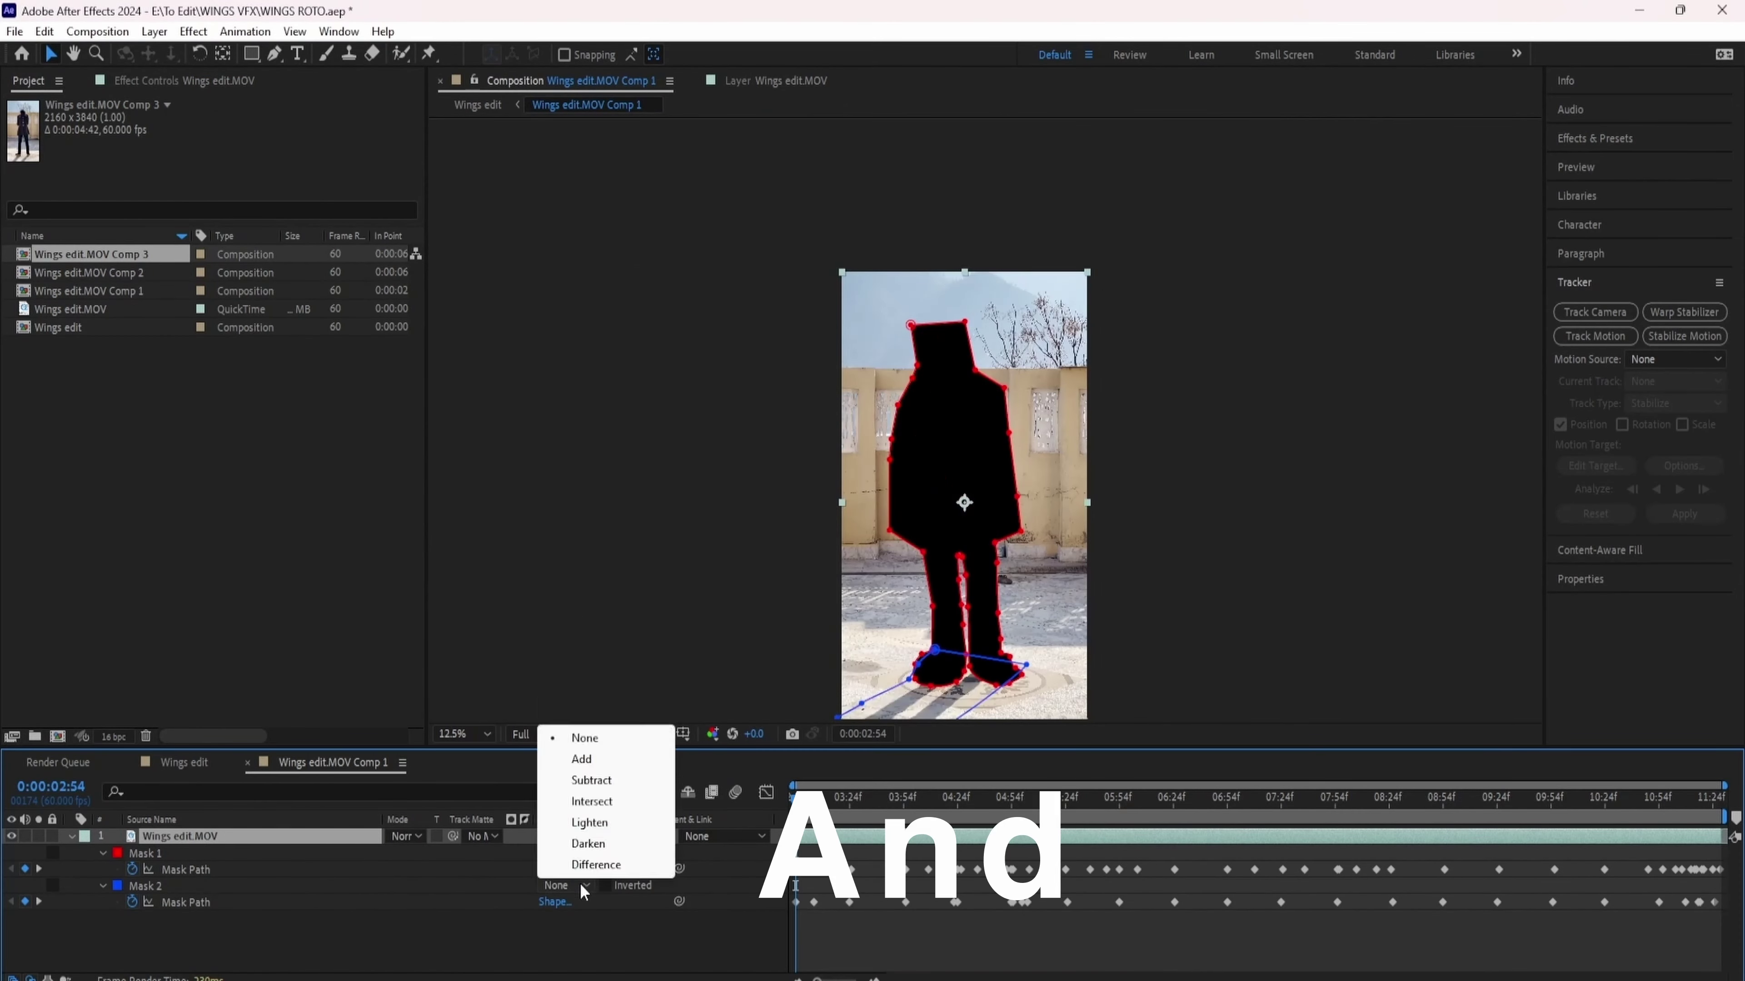
Set the mask to Subtract and pre-compose the footage into a new comp named TRACK.
{"action": "left_click", "coordinate": [586, 765]}
{"action": "key", "text": "ctrl+shift+c"}
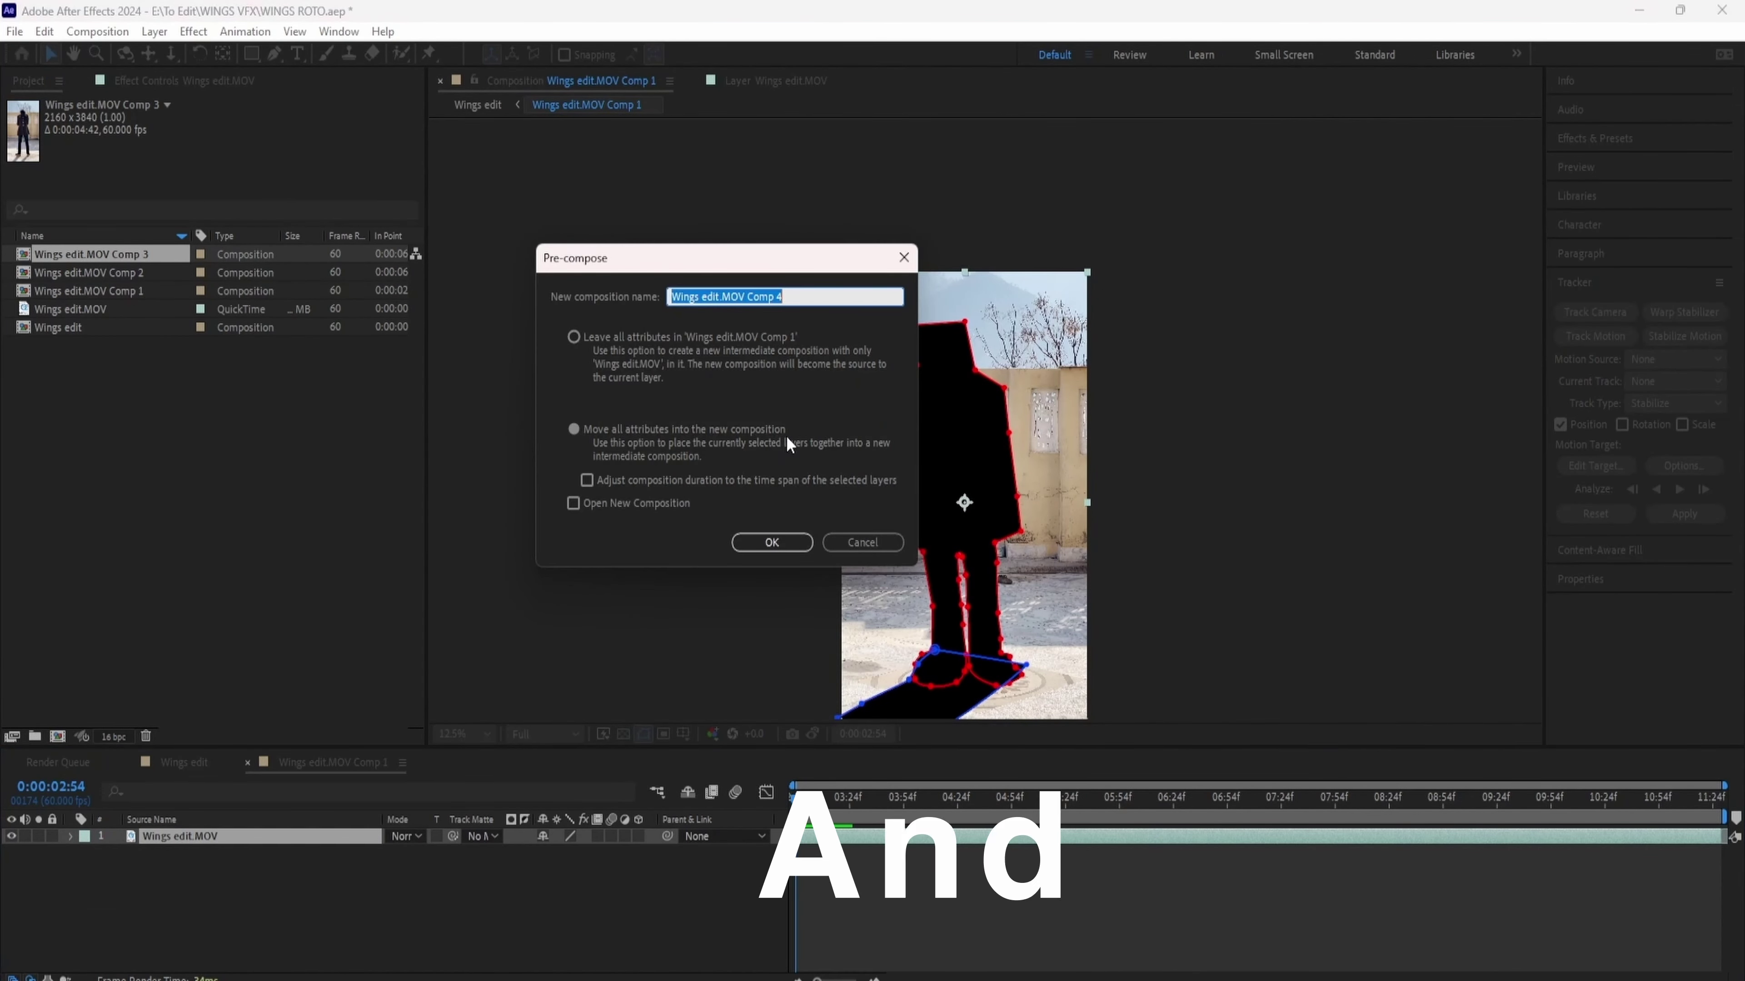
{"action": "type", "text": "TRACK"}
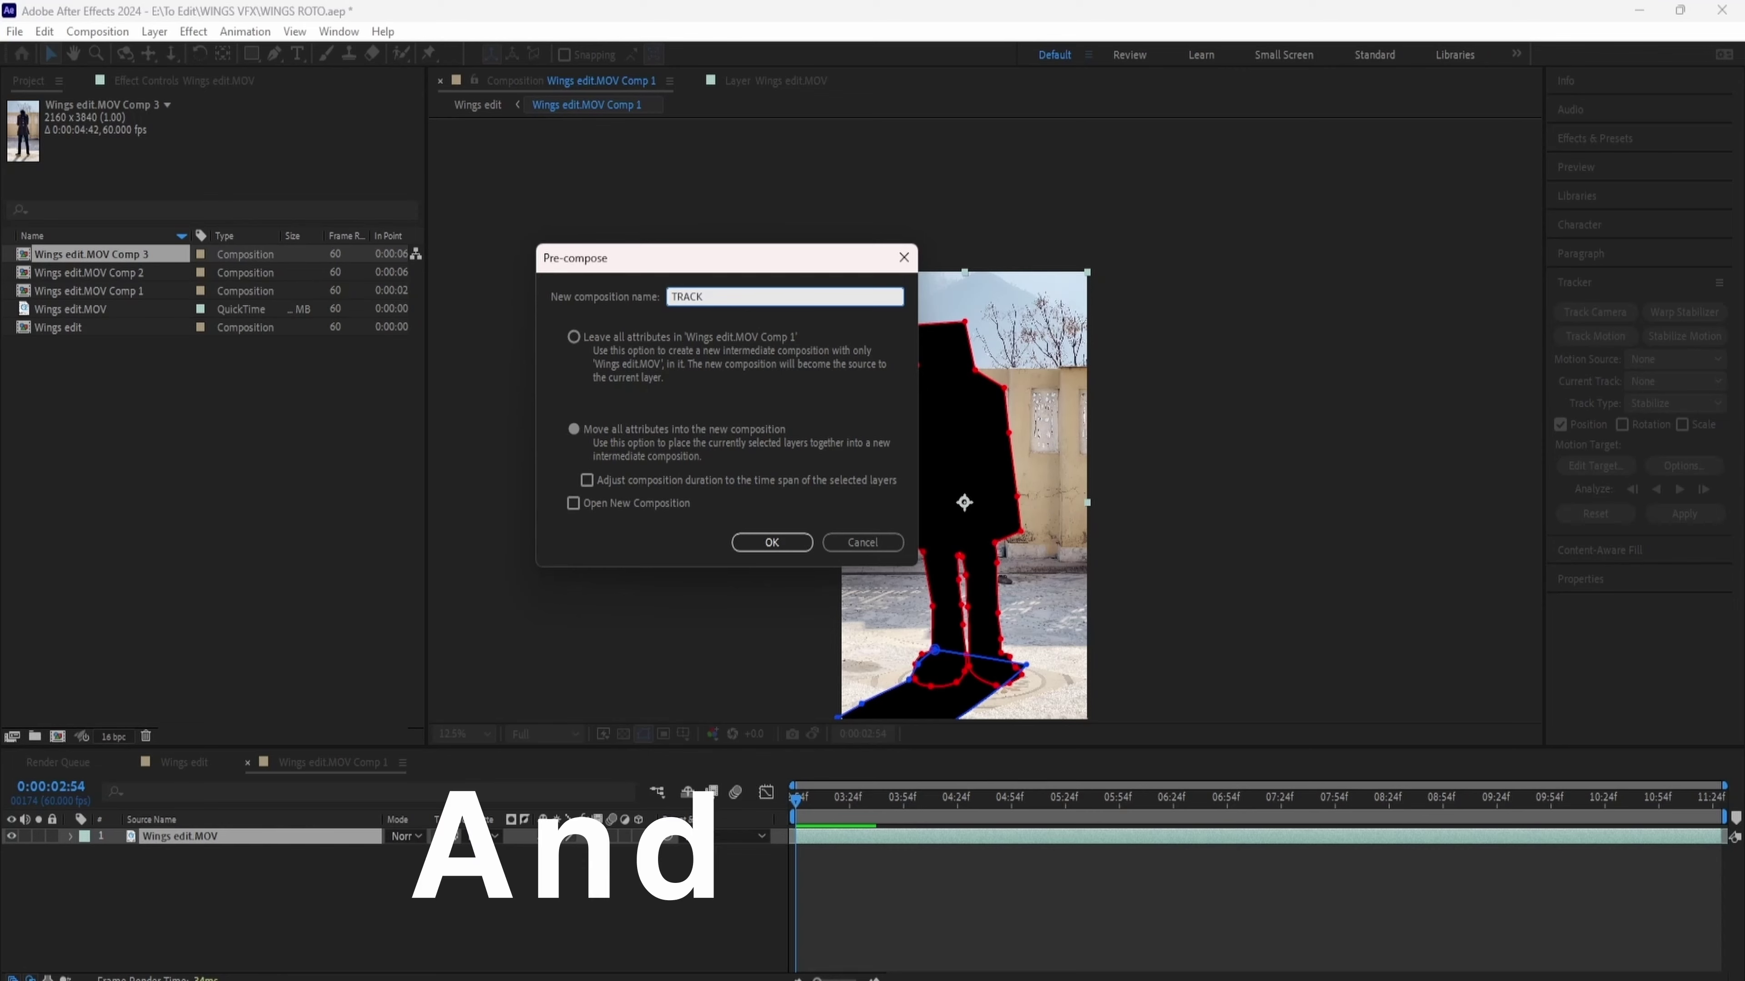
{"action": "key", "text": "Return"}
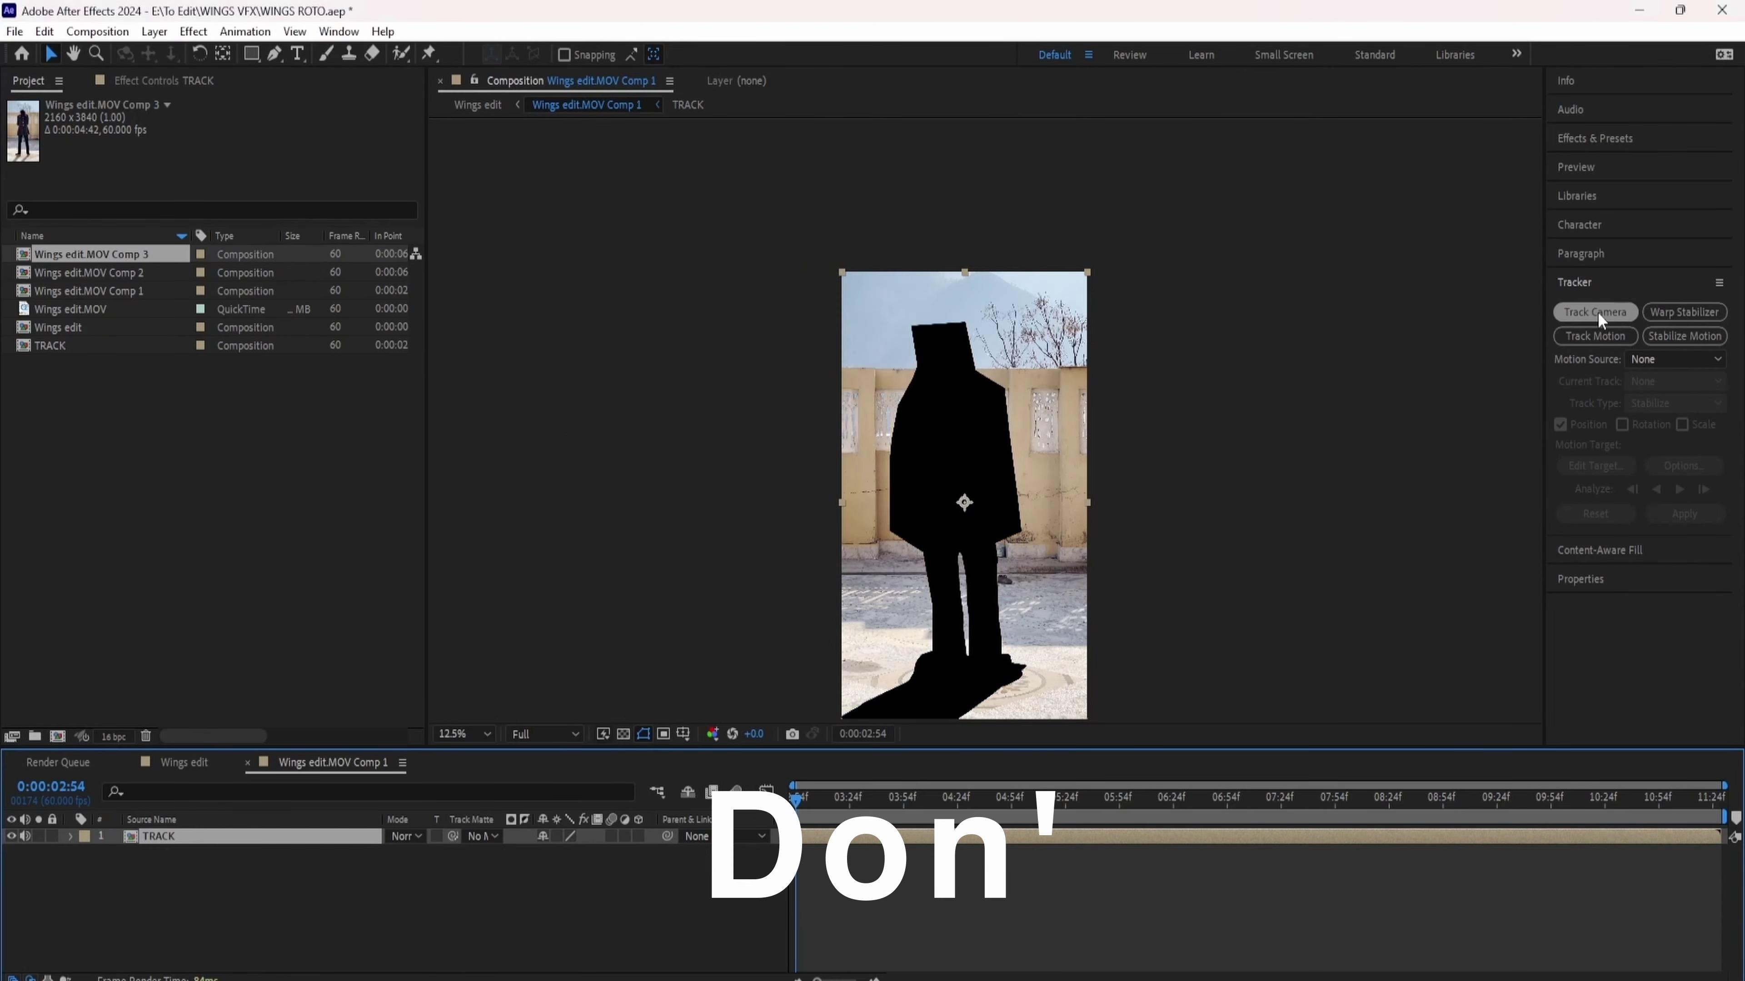
{"action": "left_click", "coordinate": [331, 31]}
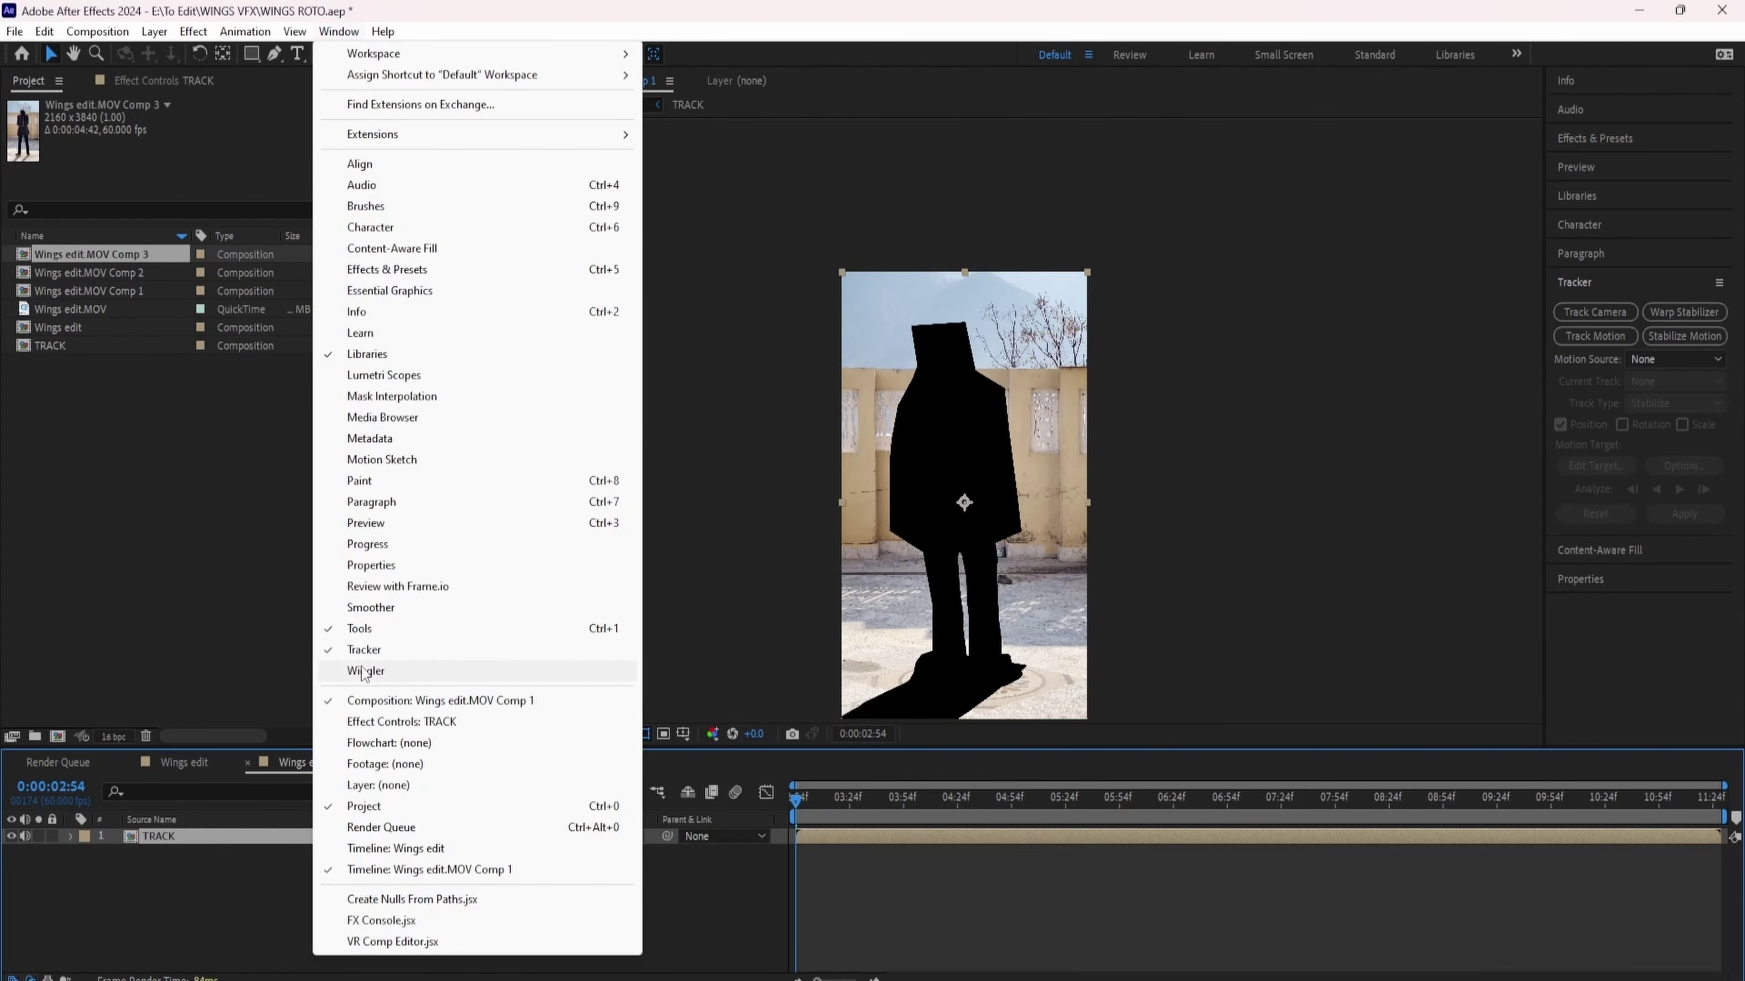
Run Track Camera on the TRACK layer and enlarge the track point size.
{"action": "key", "text": "Escape"}
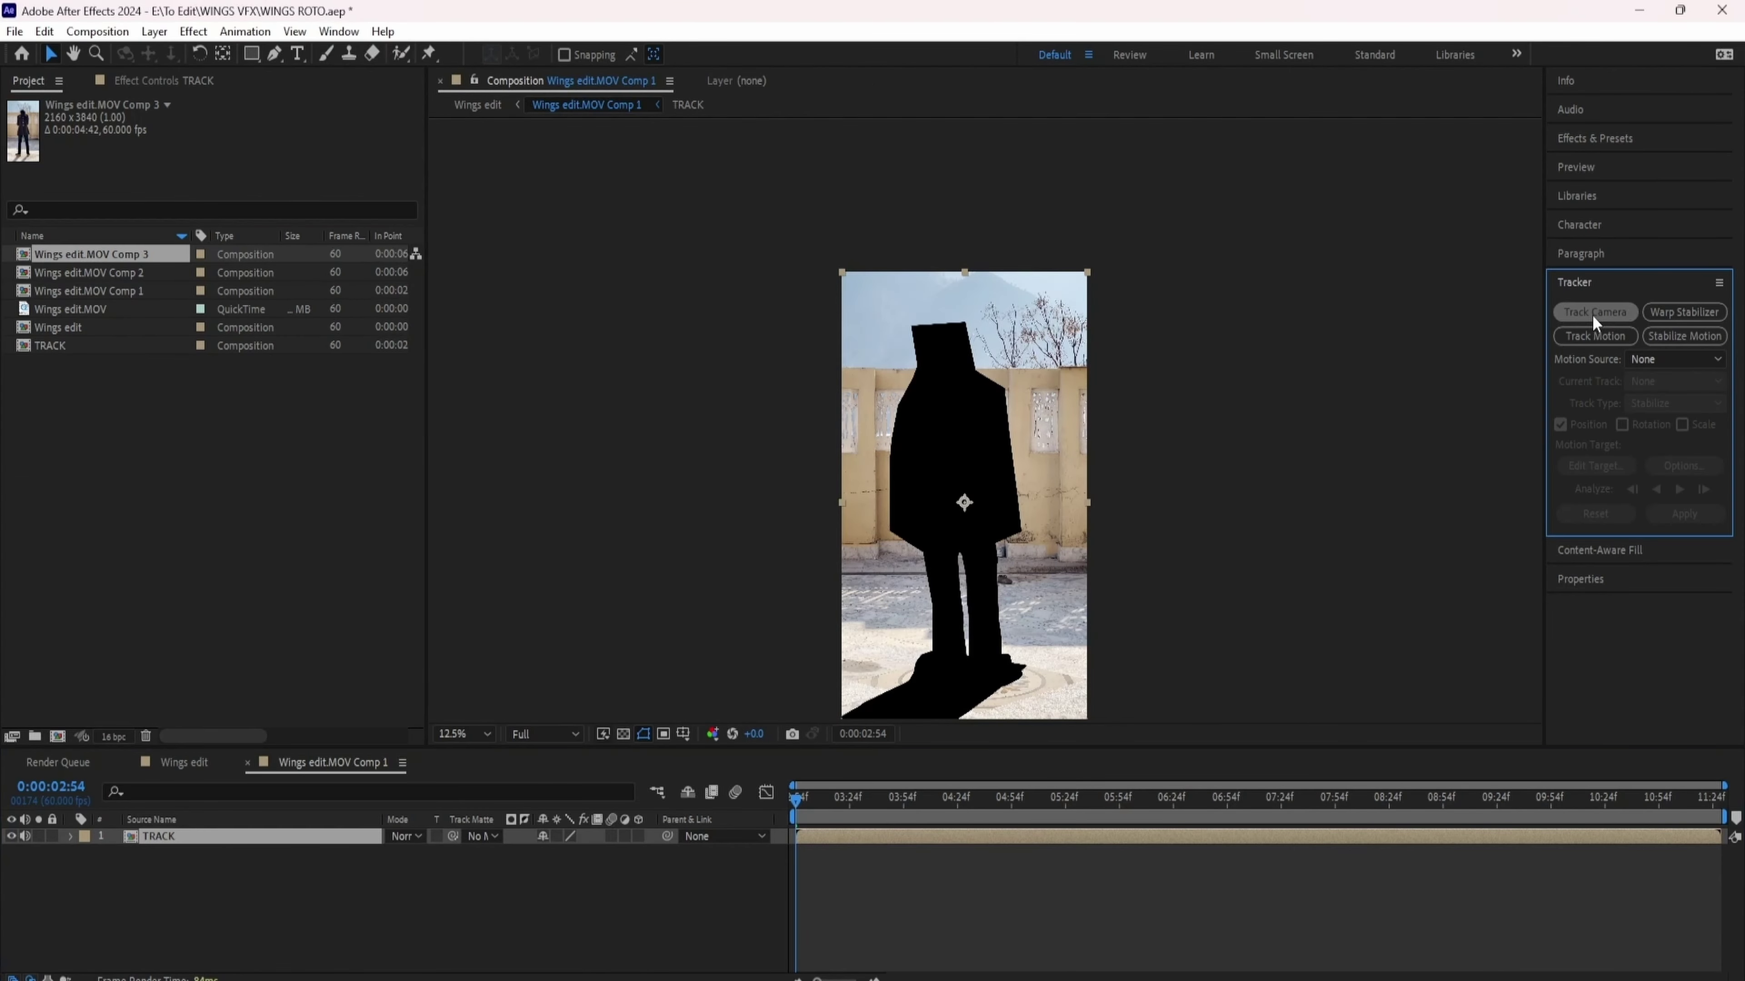
{"action": "left_click", "coordinate": [1594, 312]}
{"action": "left_click", "coordinate": [28, 288]}
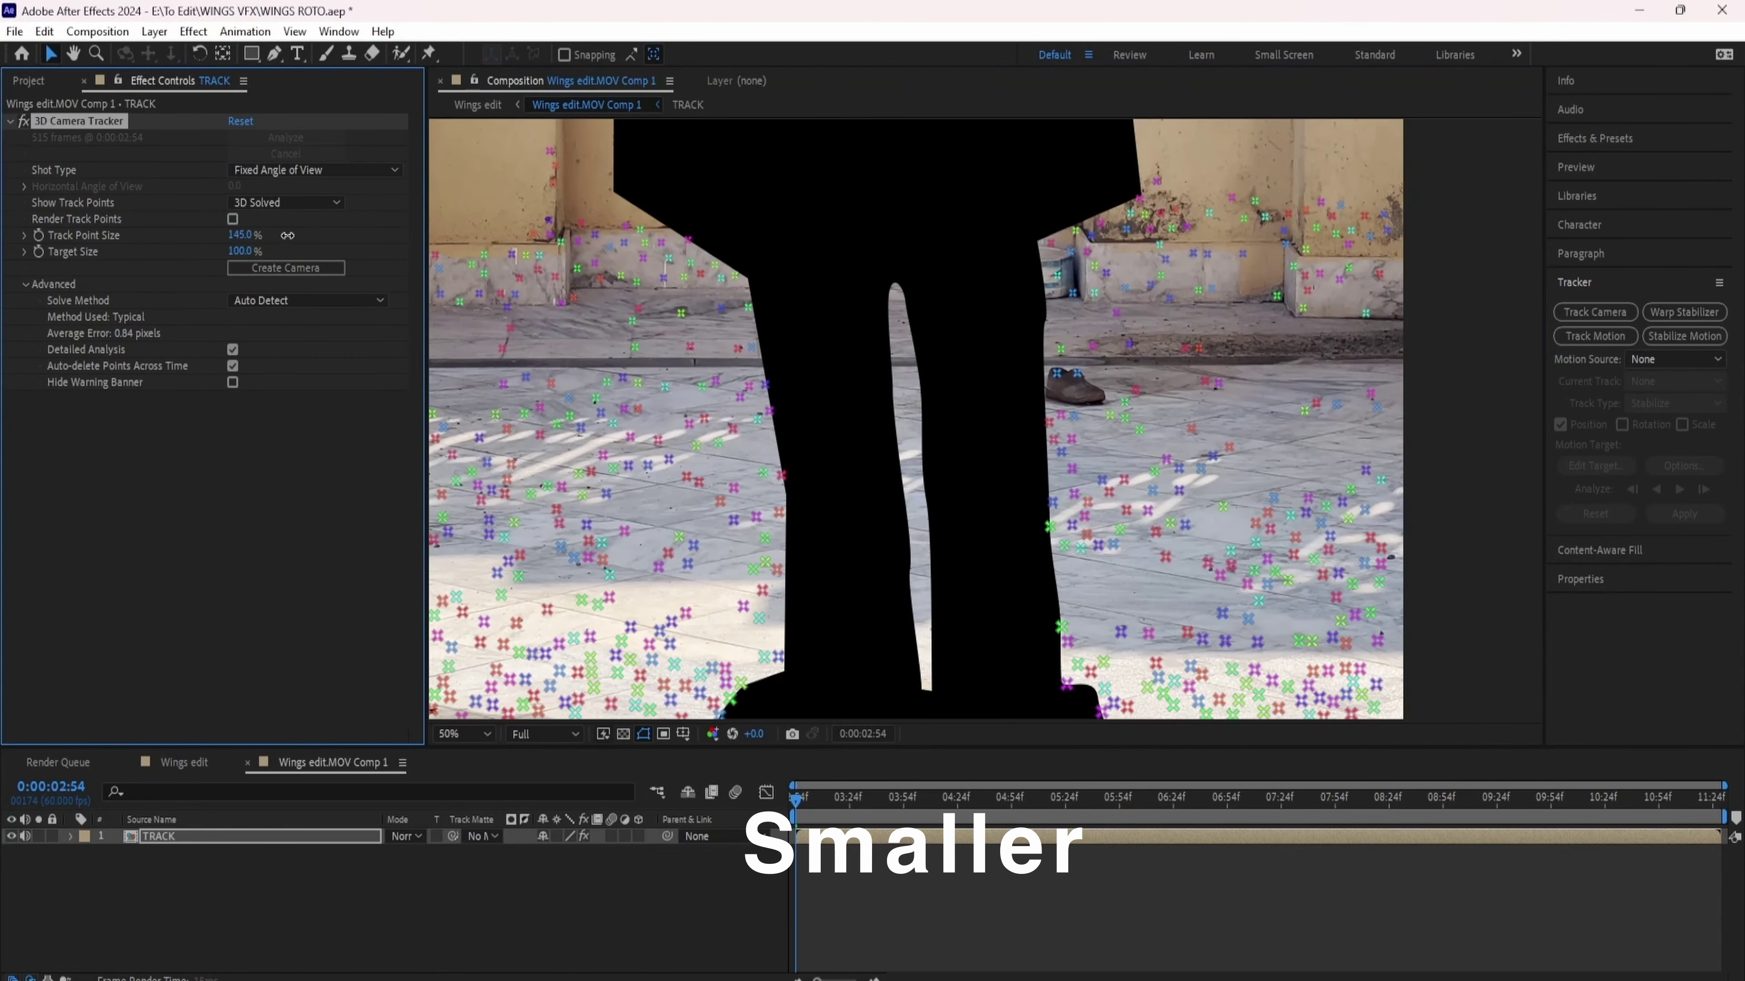
{"action": "left_click_drag", "start_coordinate": [294, 243], "coordinate": [35, 279]}
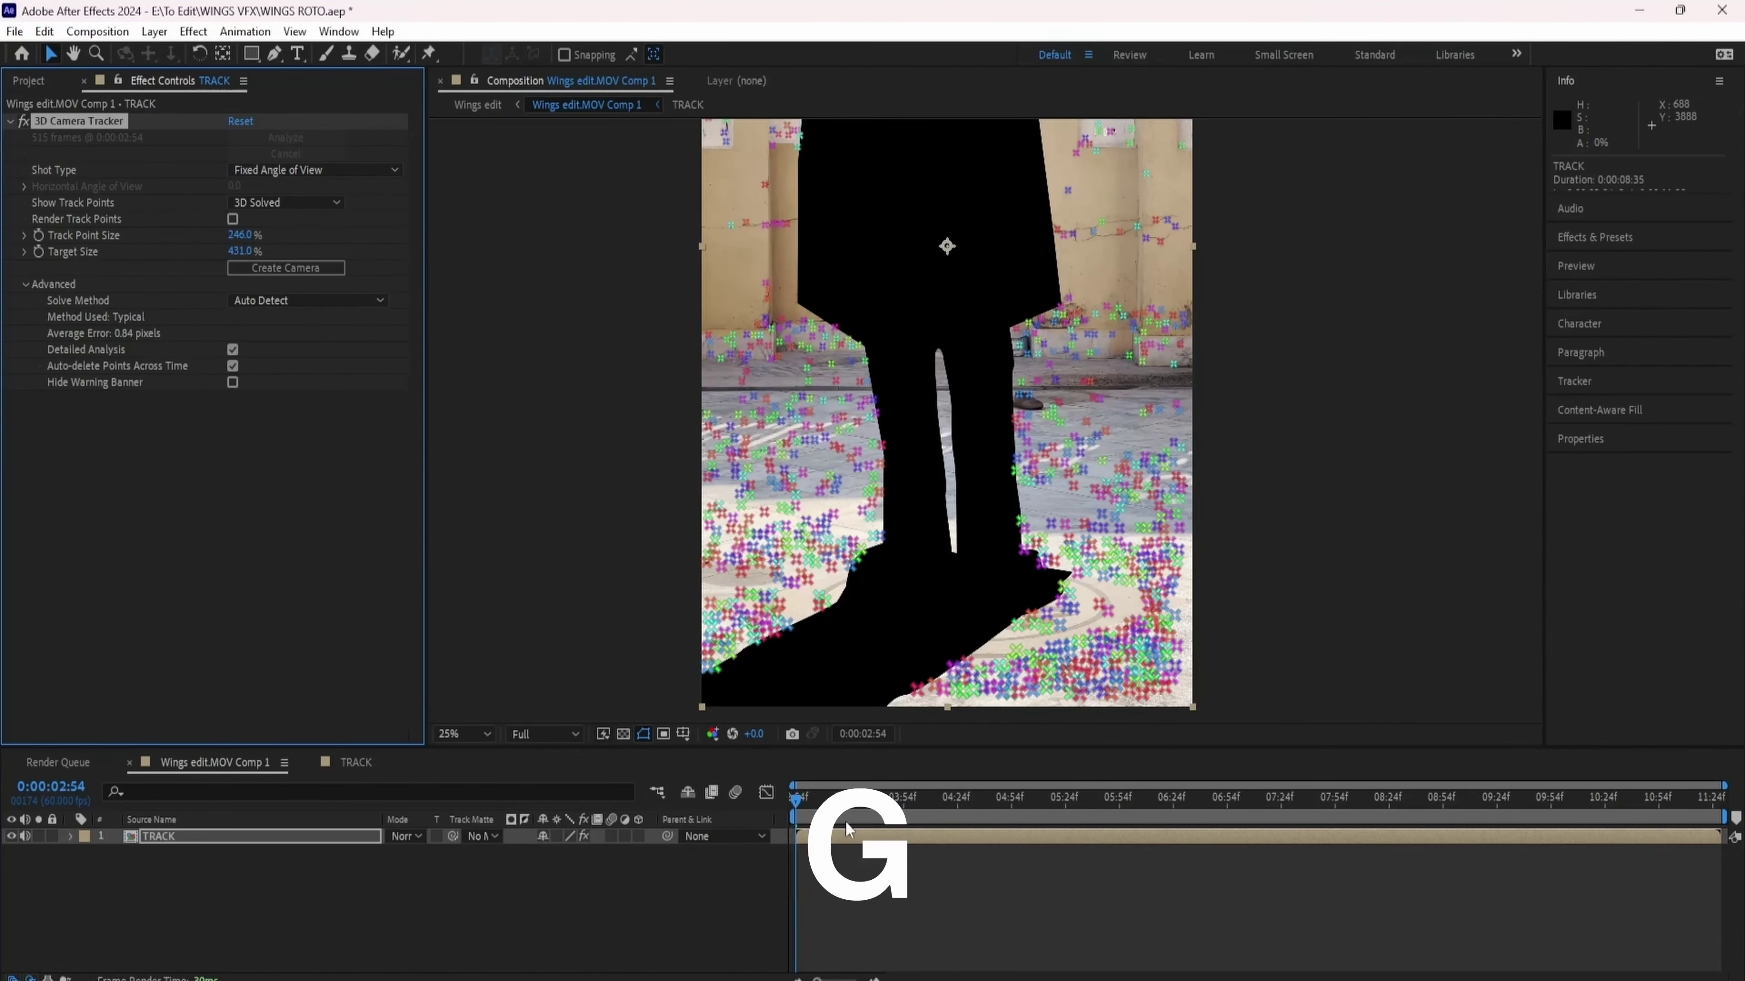
Inside the TRACK comp, set Mask 1's mode to None.
{"action": "double_click", "coordinate": [847, 828]}
{"action": "left_click", "coordinate": [564, 869]}
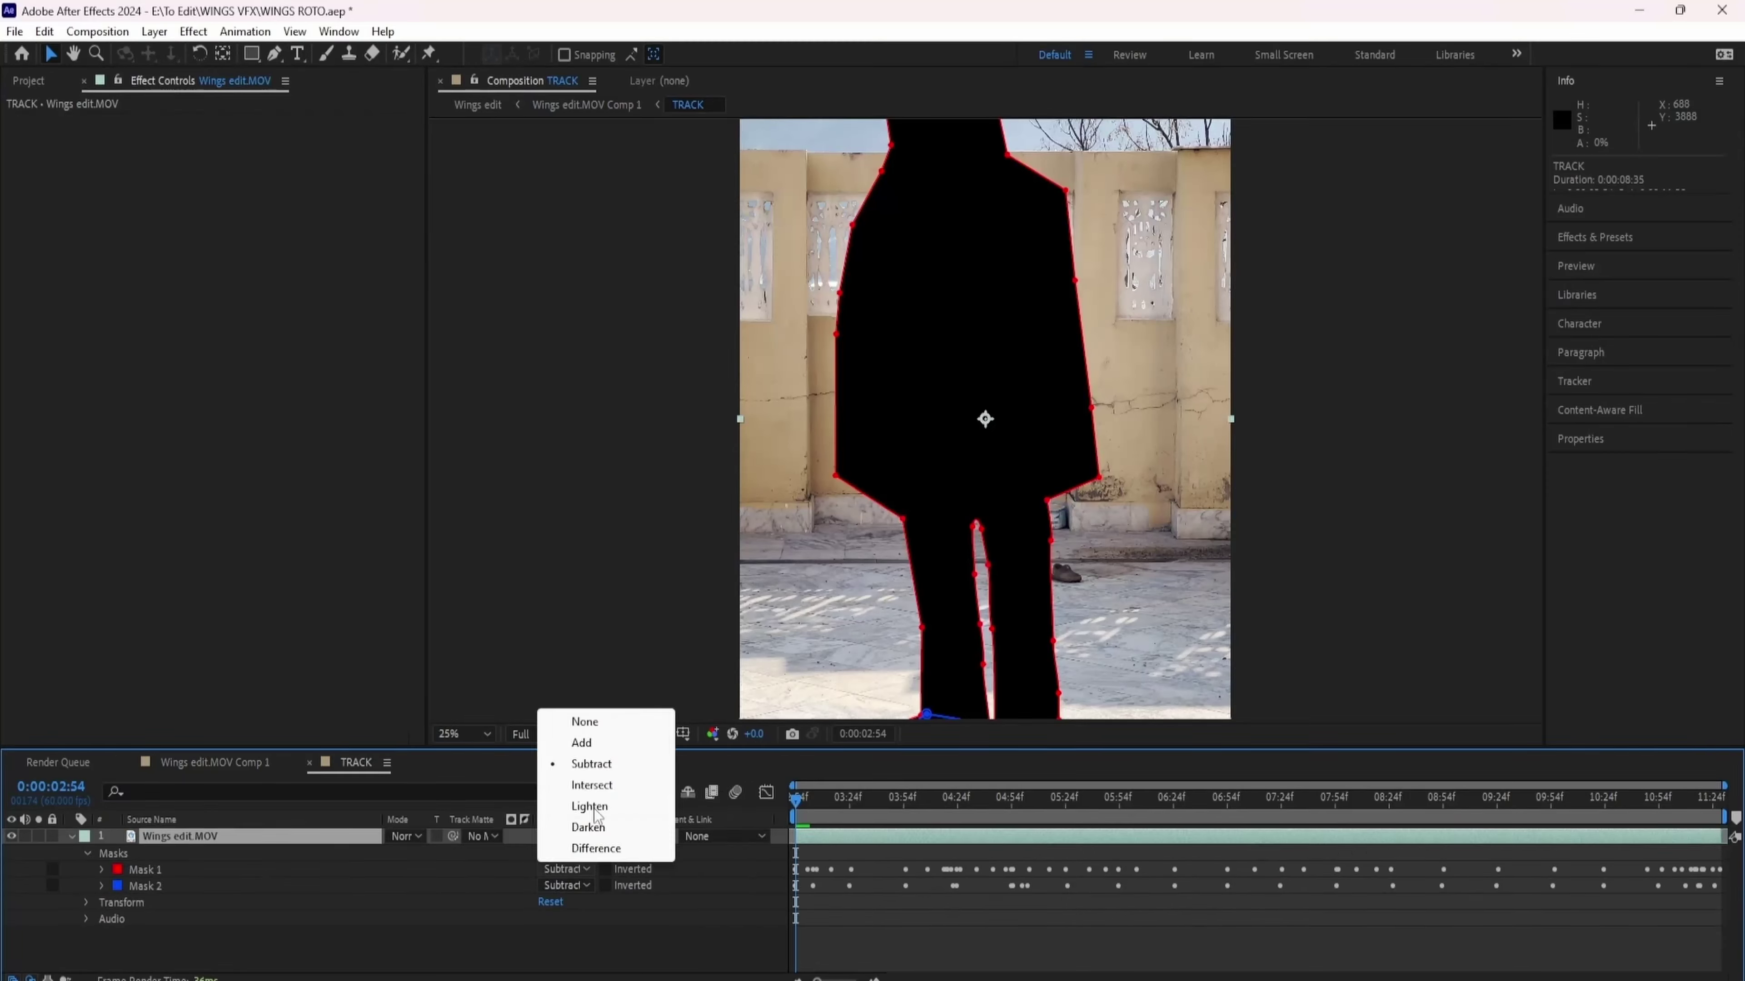
{"action": "left_click", "coordinate": [584, 725]}
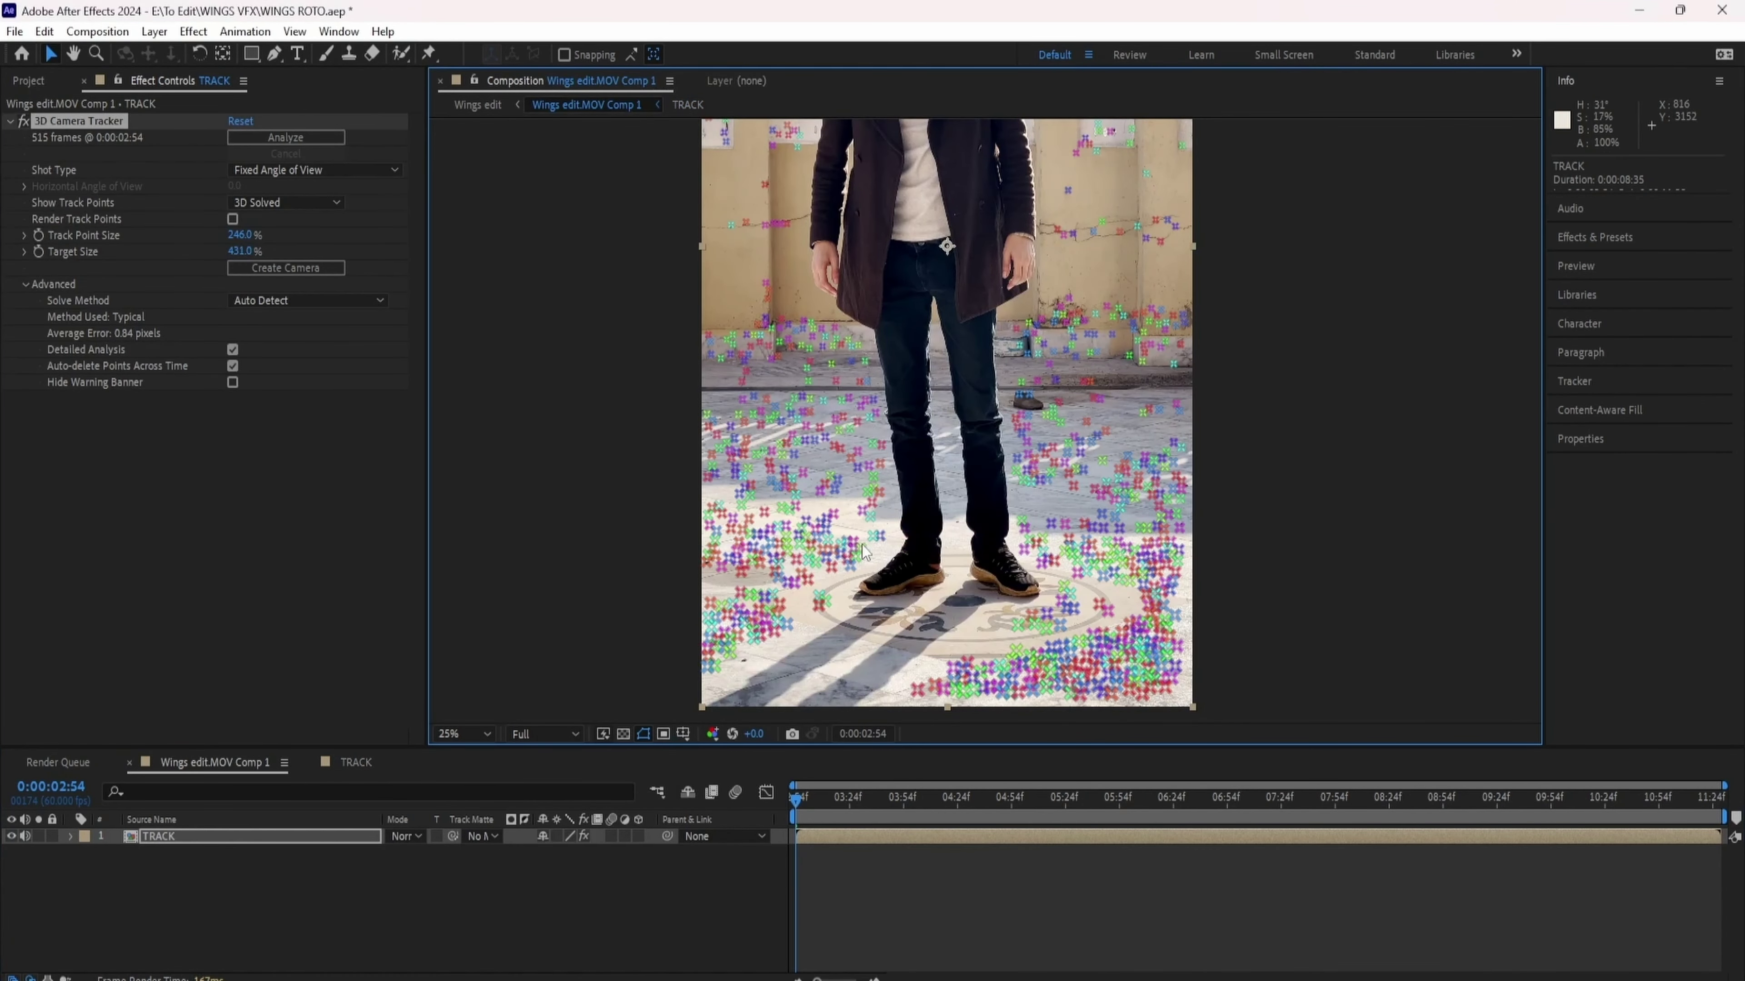
Set the ground plane and origin at the floor target, then create a solid and camera there.
{"action": "right_click", "coordinate": [965, 577]}
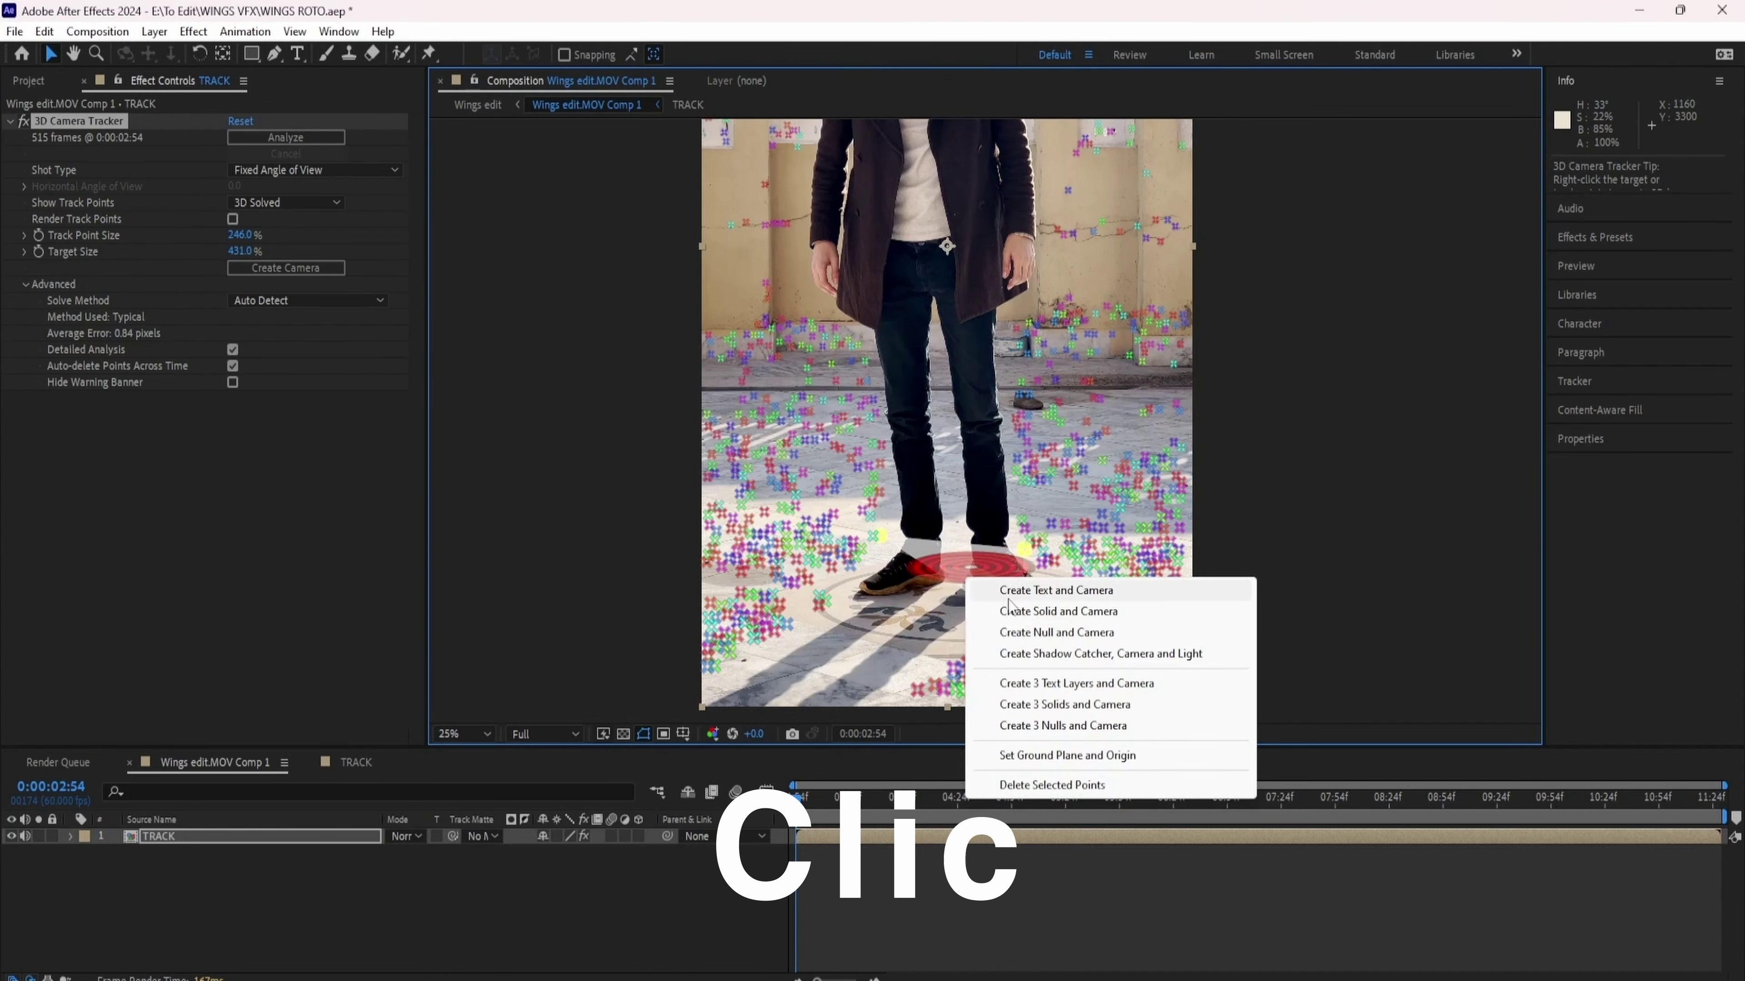
{"action": "left_click", "coordinate": [1019, 756]}
{"action": "right_click", "coordinate": [974, 576]}
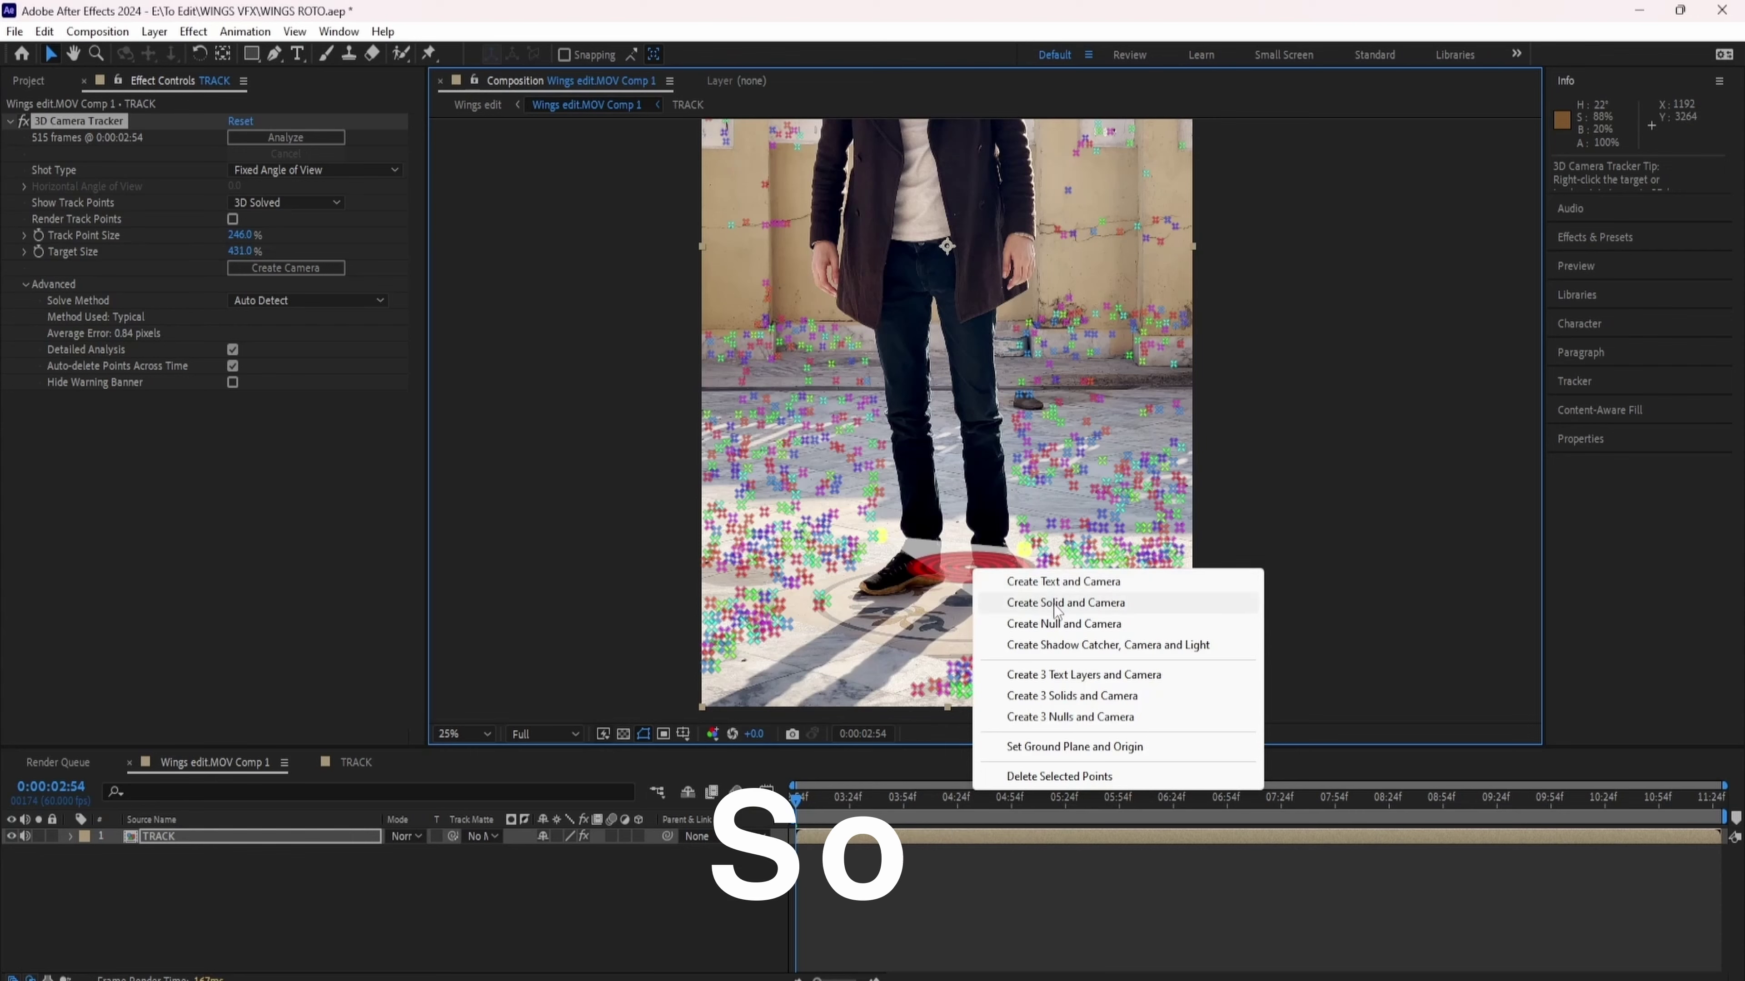
{"action": "left_click", "coordinate": [1005, 602]}
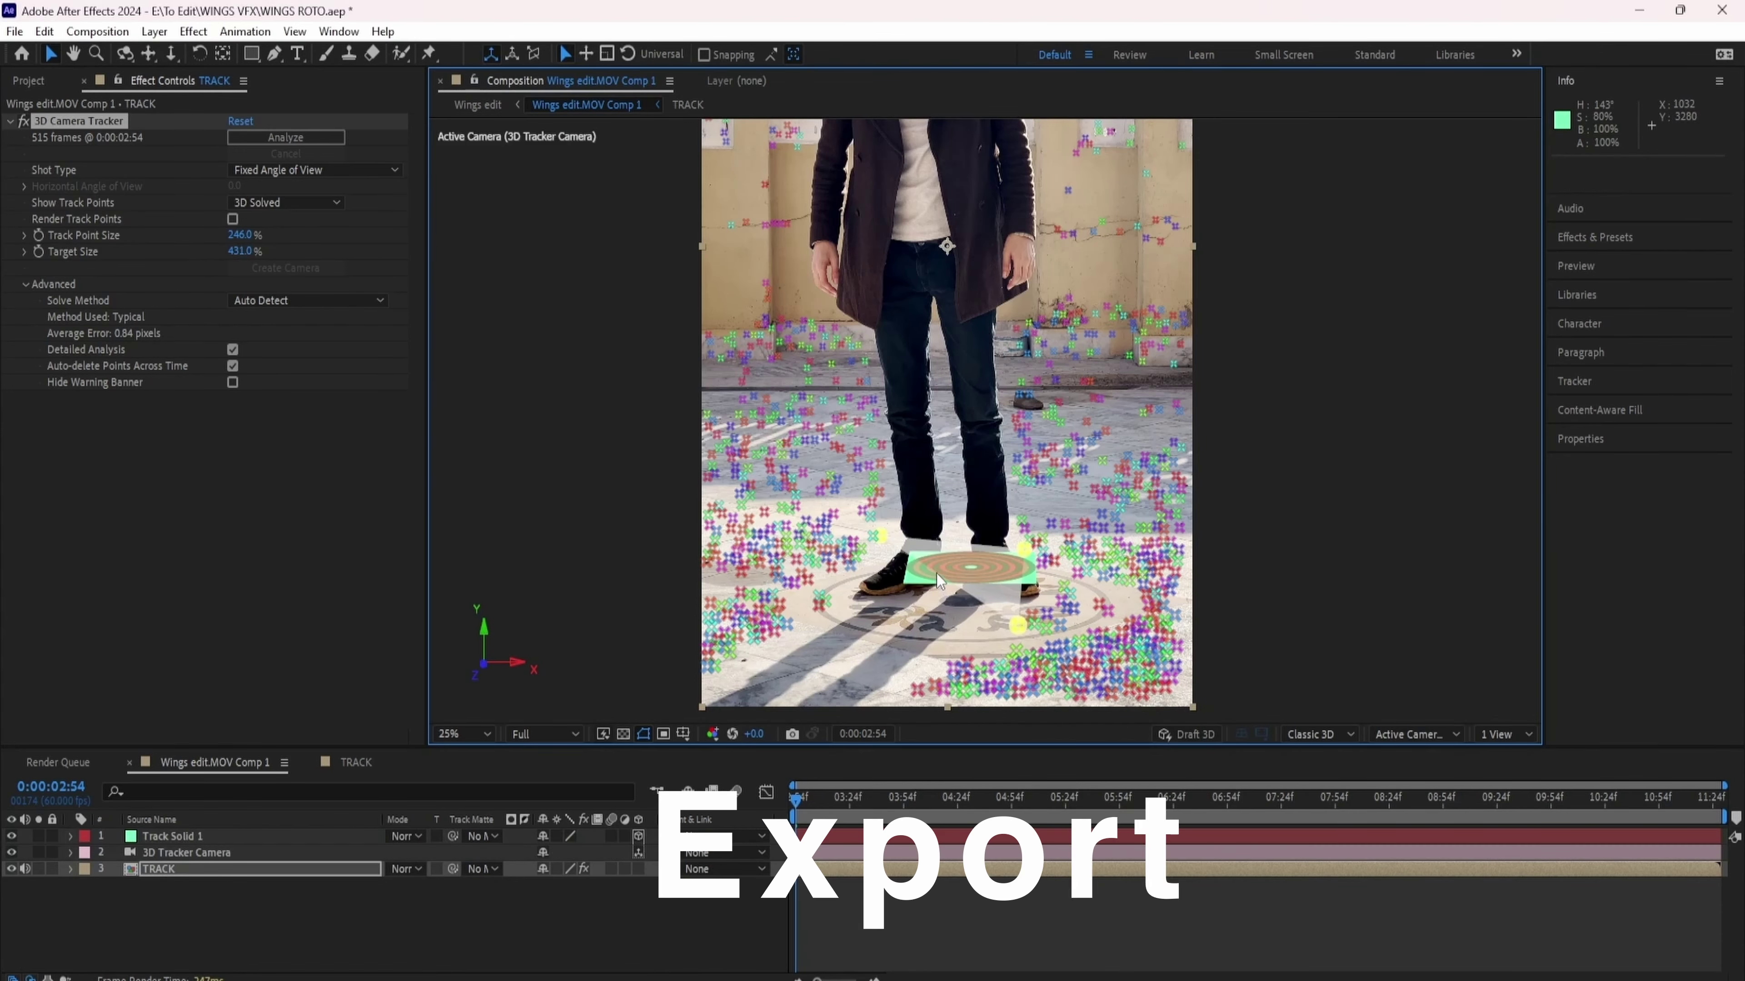
{"action": "key", "text": "comma"}
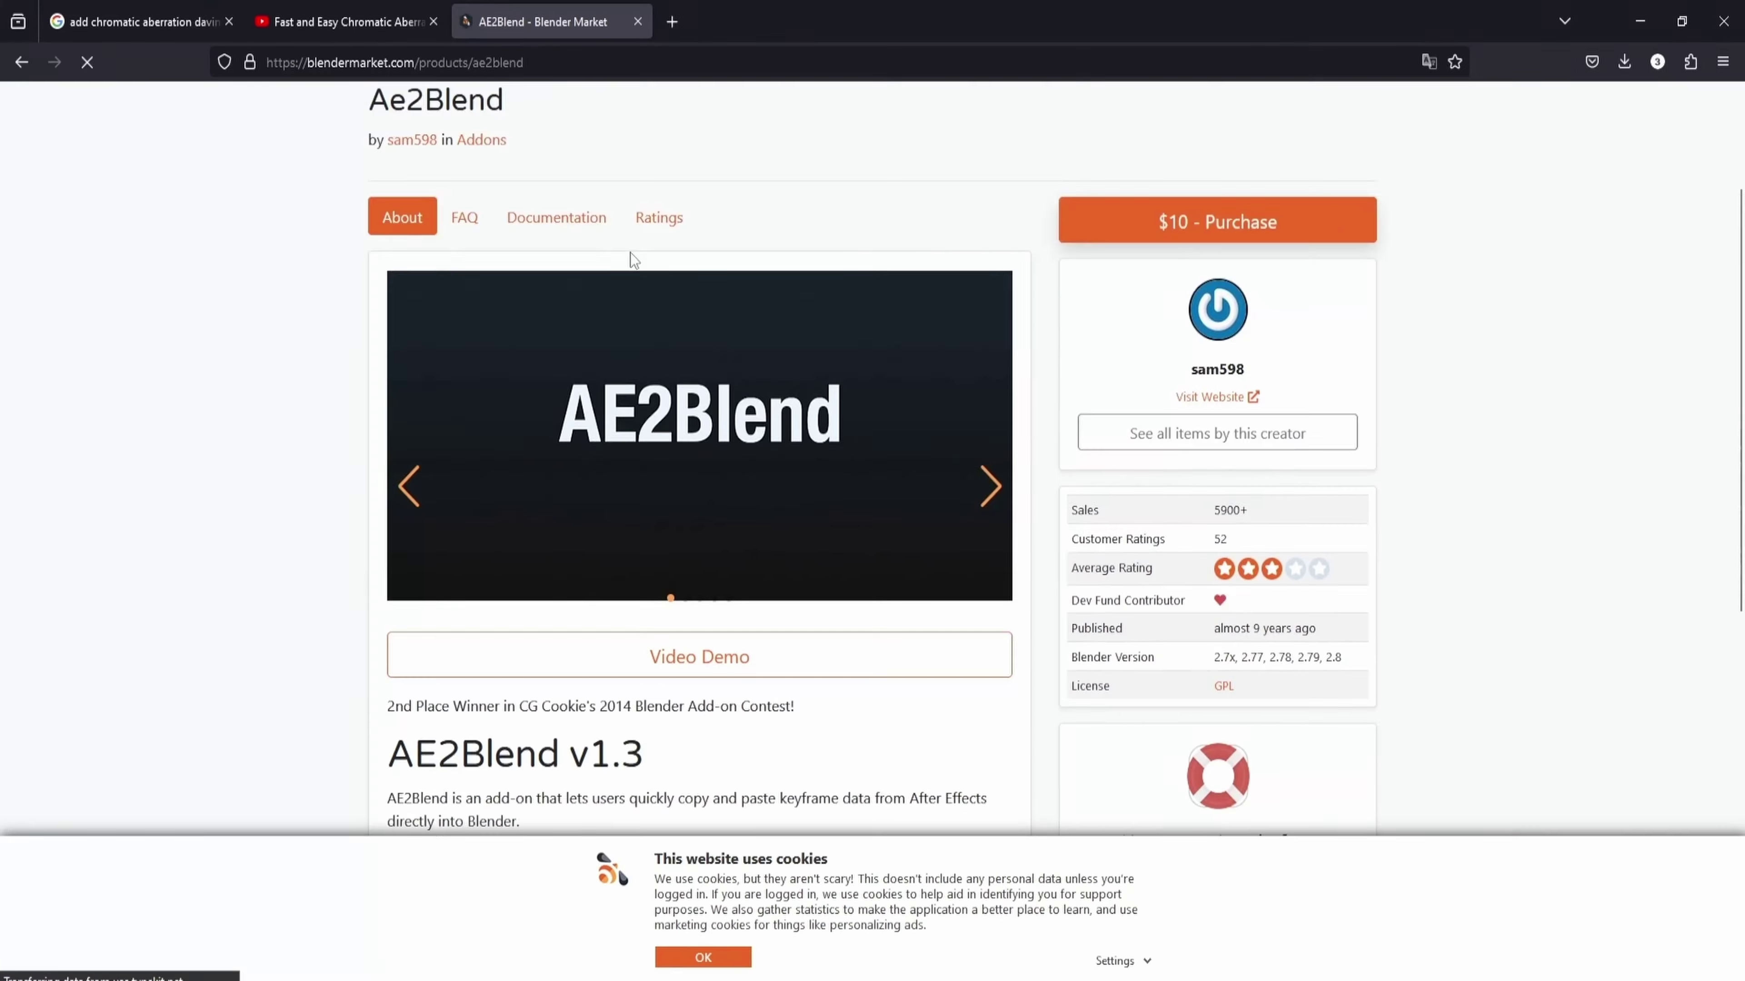
{"action": "scroll", "coordinate": [626, 269], "scroll_direction": "down", "scroll_amount": 3}
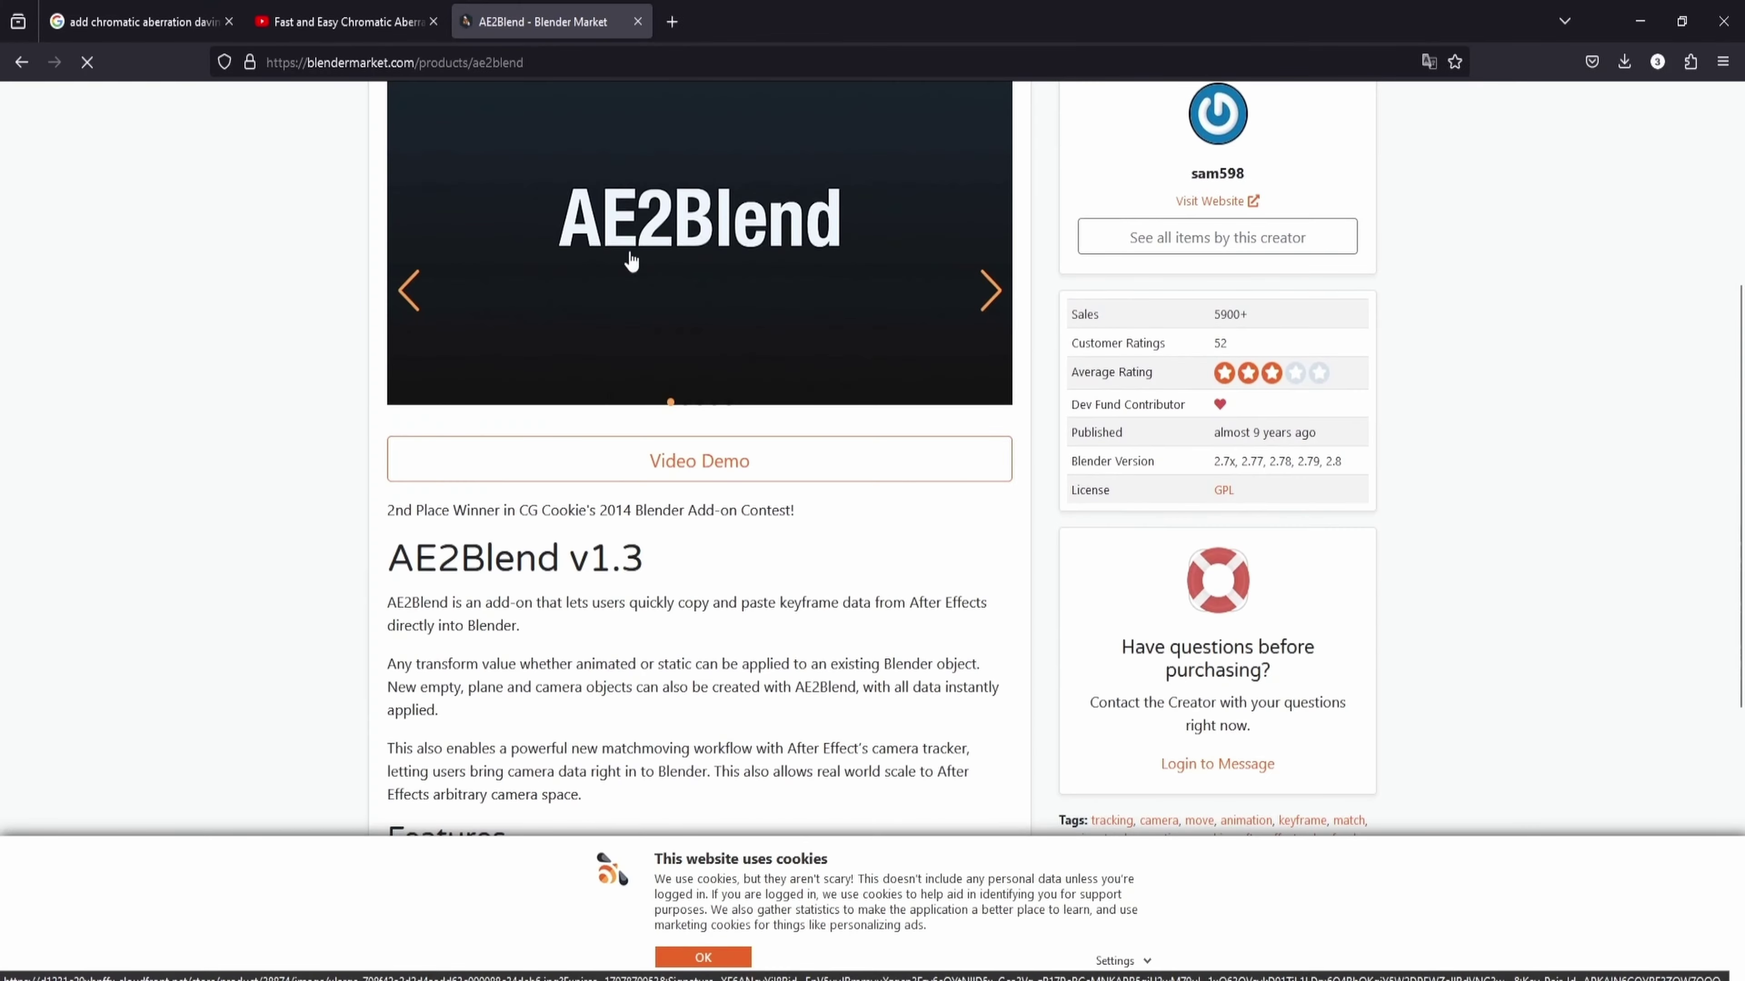
{"action": "scroll", "coordinate": [625, 268], "scroll_direction": "down", "scroll_amount": 3}
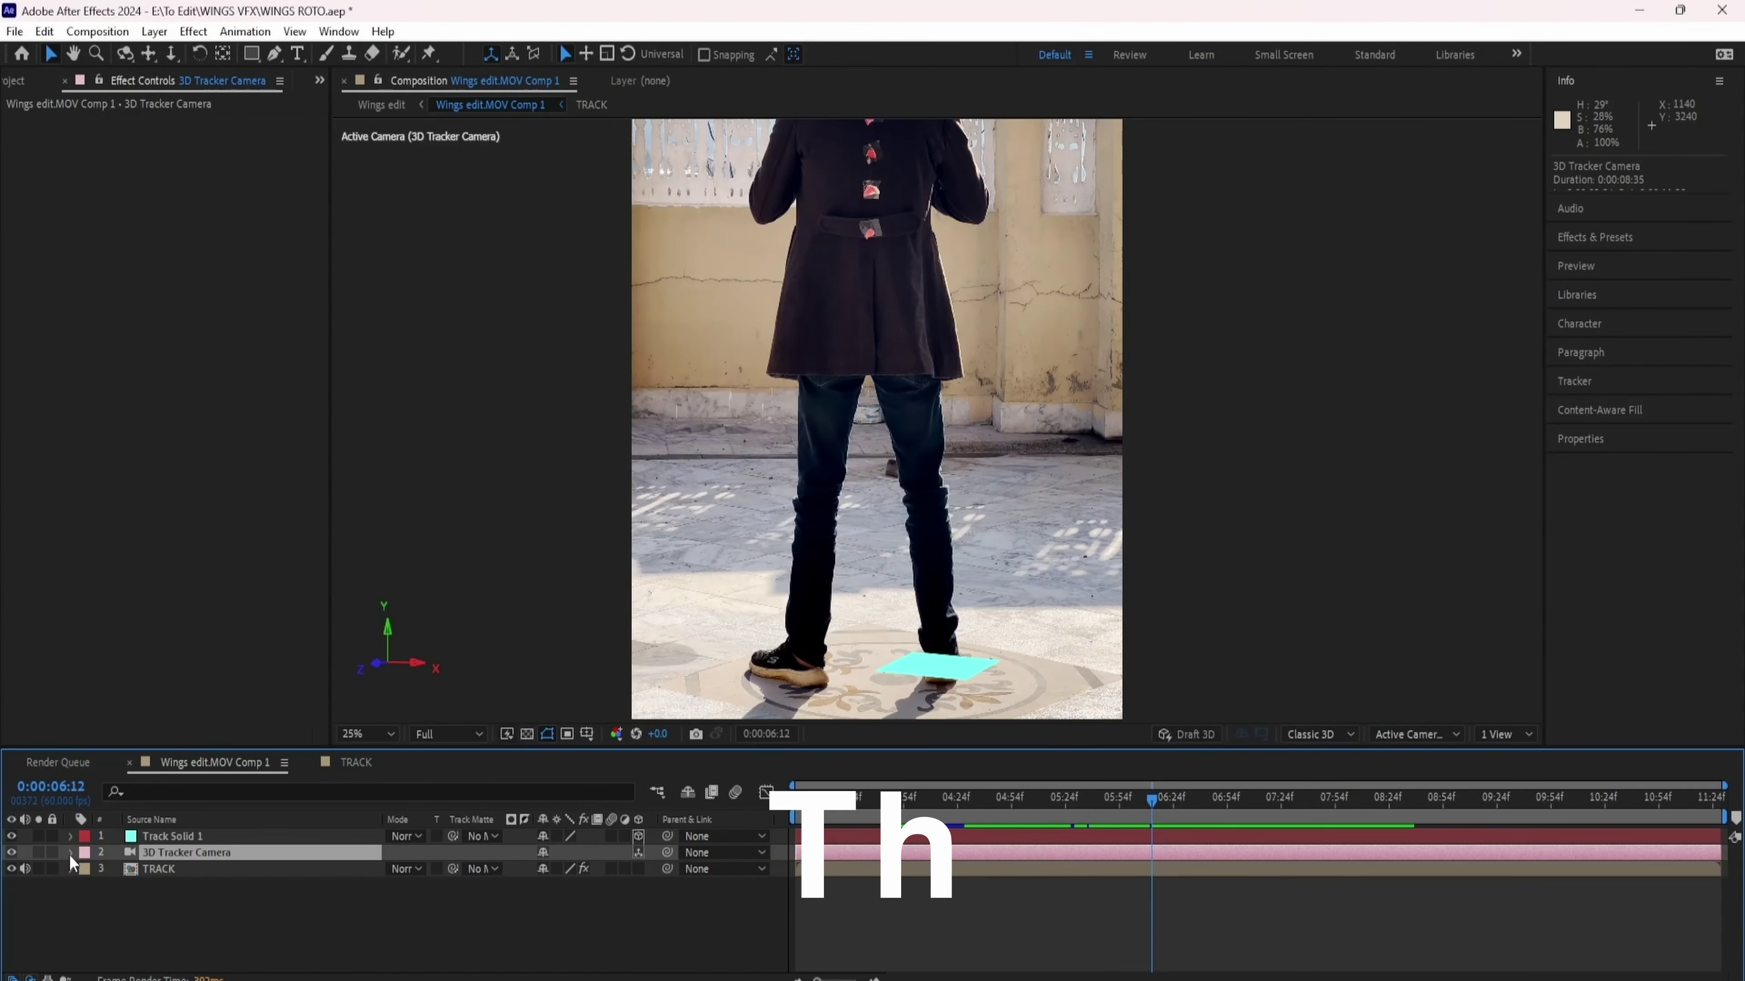
Copy the 3D Tracker Camera's Position and Orientation keyframes with Ctrl+C.
{"action": "left_click", "coordinate": [70, 851]}
{"action": "left_click", "coordinate": [186, 883]}
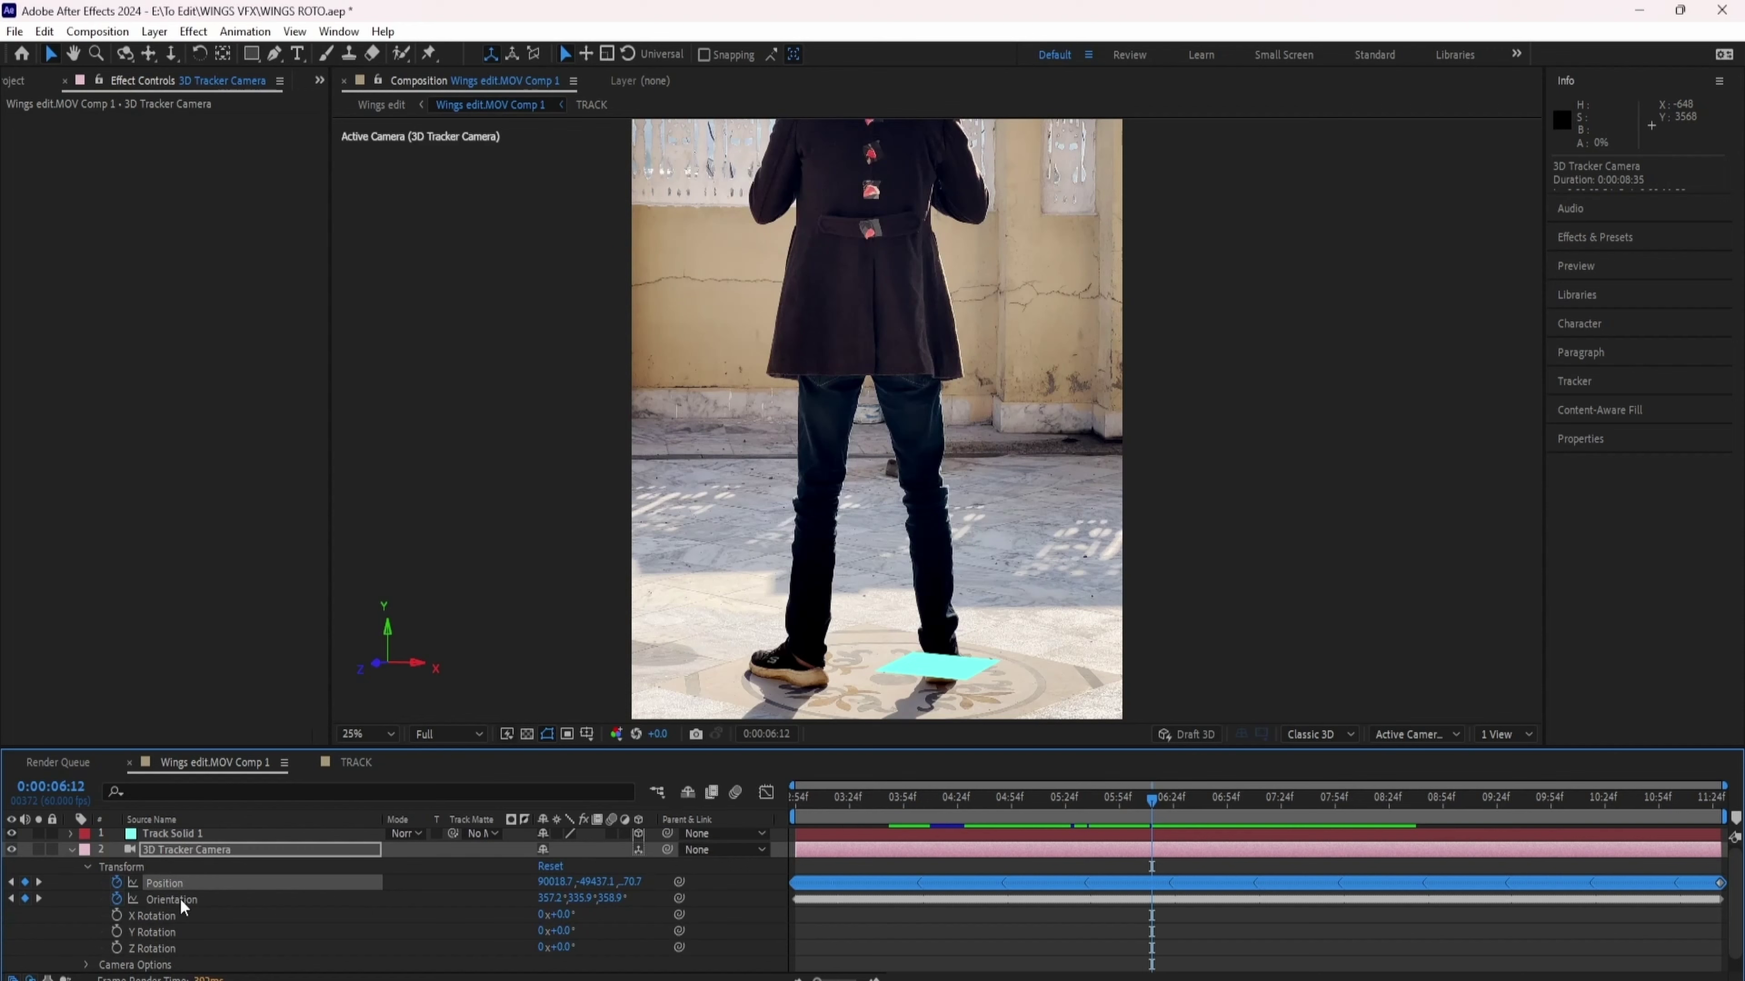
{"action": "left_click", "coordinate": [180, 899], "text": "shift"}
{"action": "key", "text": "ctrl+c"}
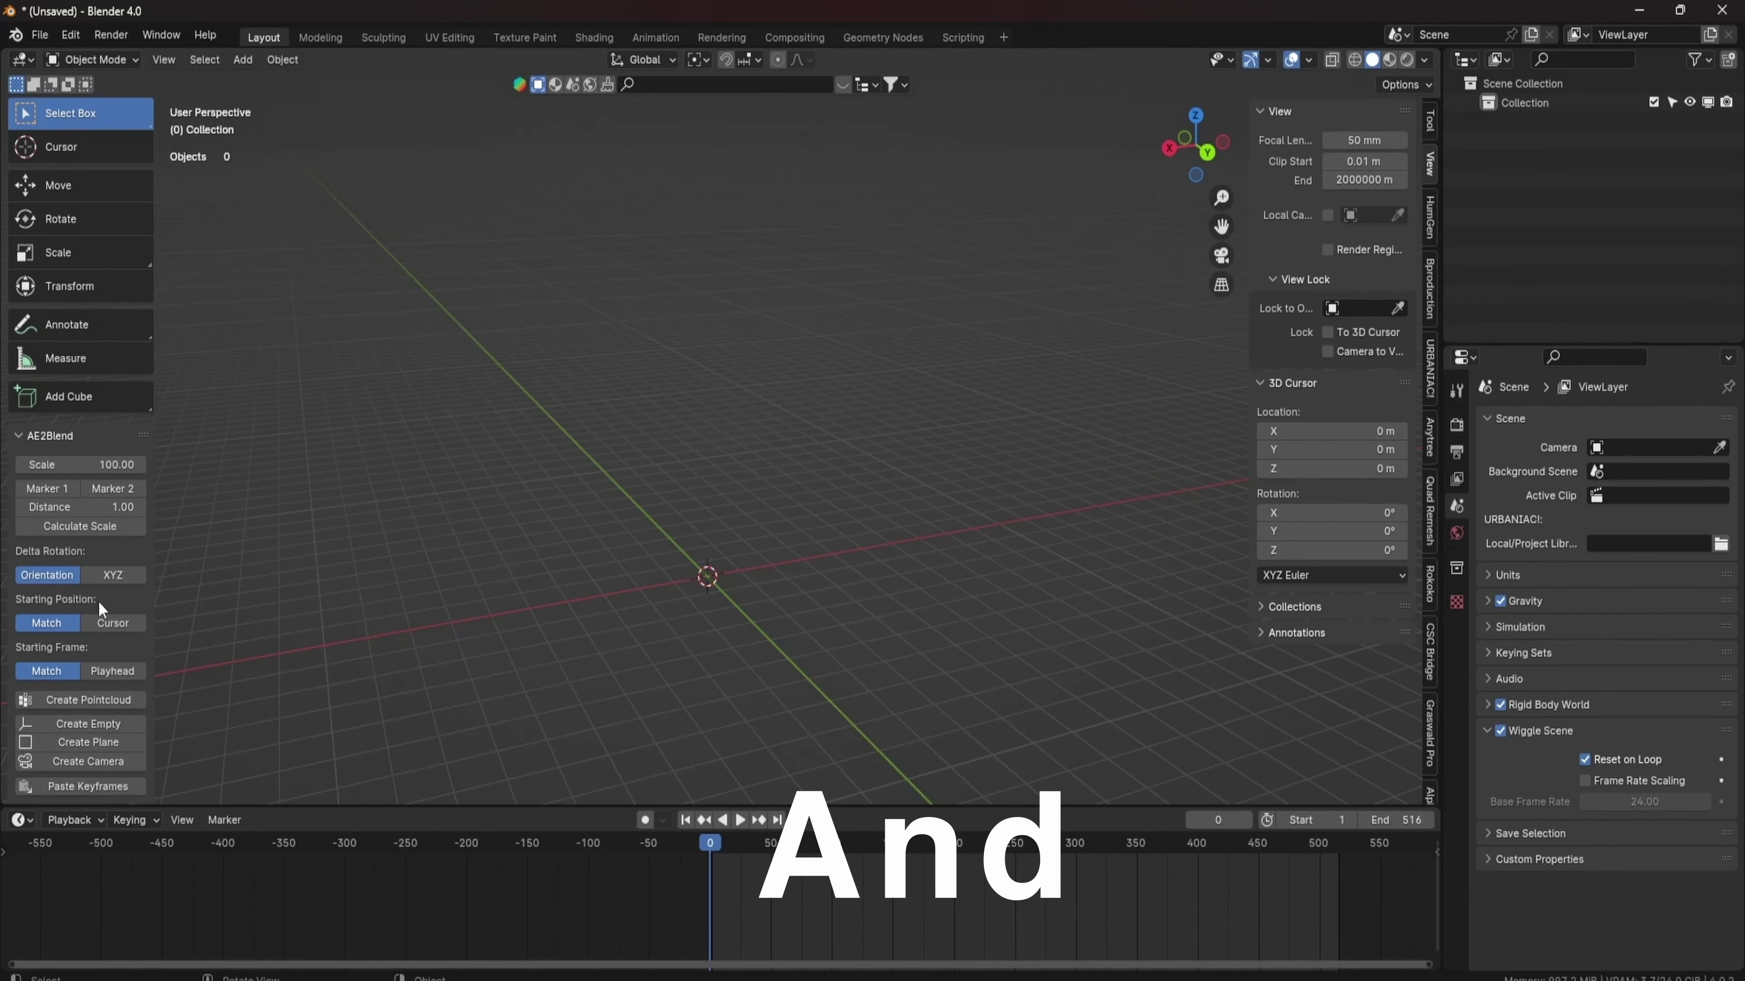
Create a camera from the copied keyframes with AE2Blend's Create Camera.
{"action": "left_click", "coordinate": [79, 762]}
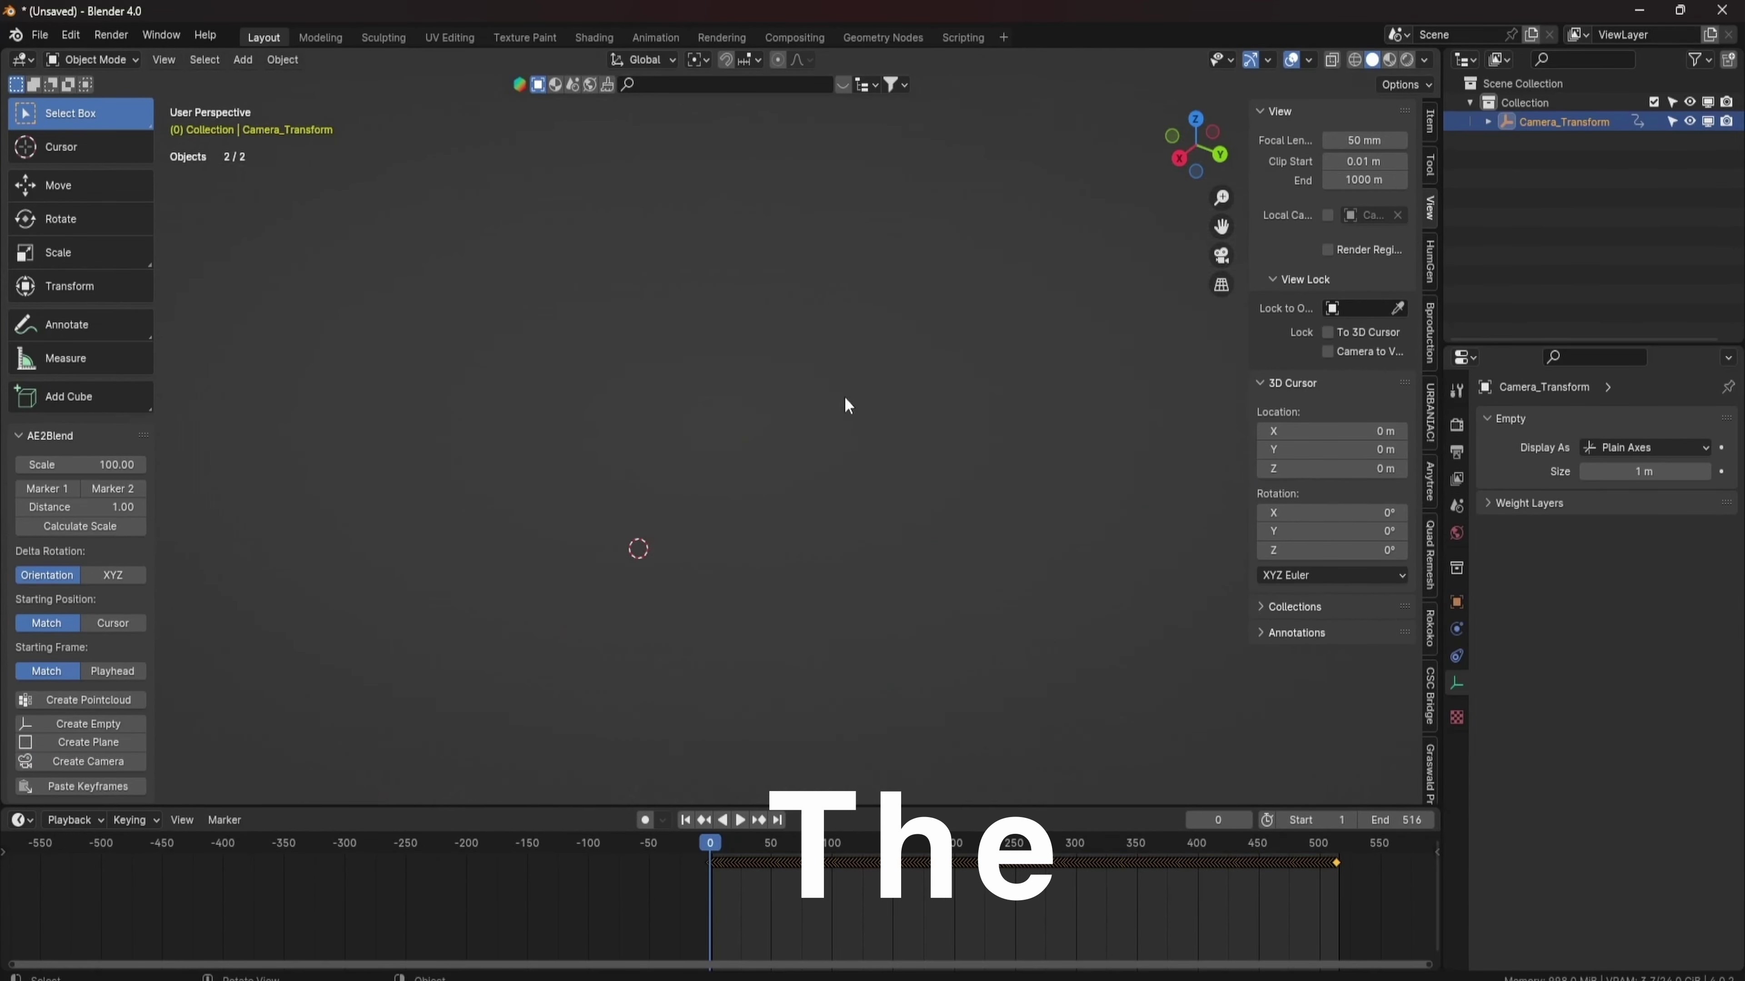
{"action": "middle_click_drag", "start_coordinate": [792, 418], "coordinate": [712, 406]}
{"action": "middle_click_drag", "start_coordinate": [804, 468], "coordinate": [667, 387]}
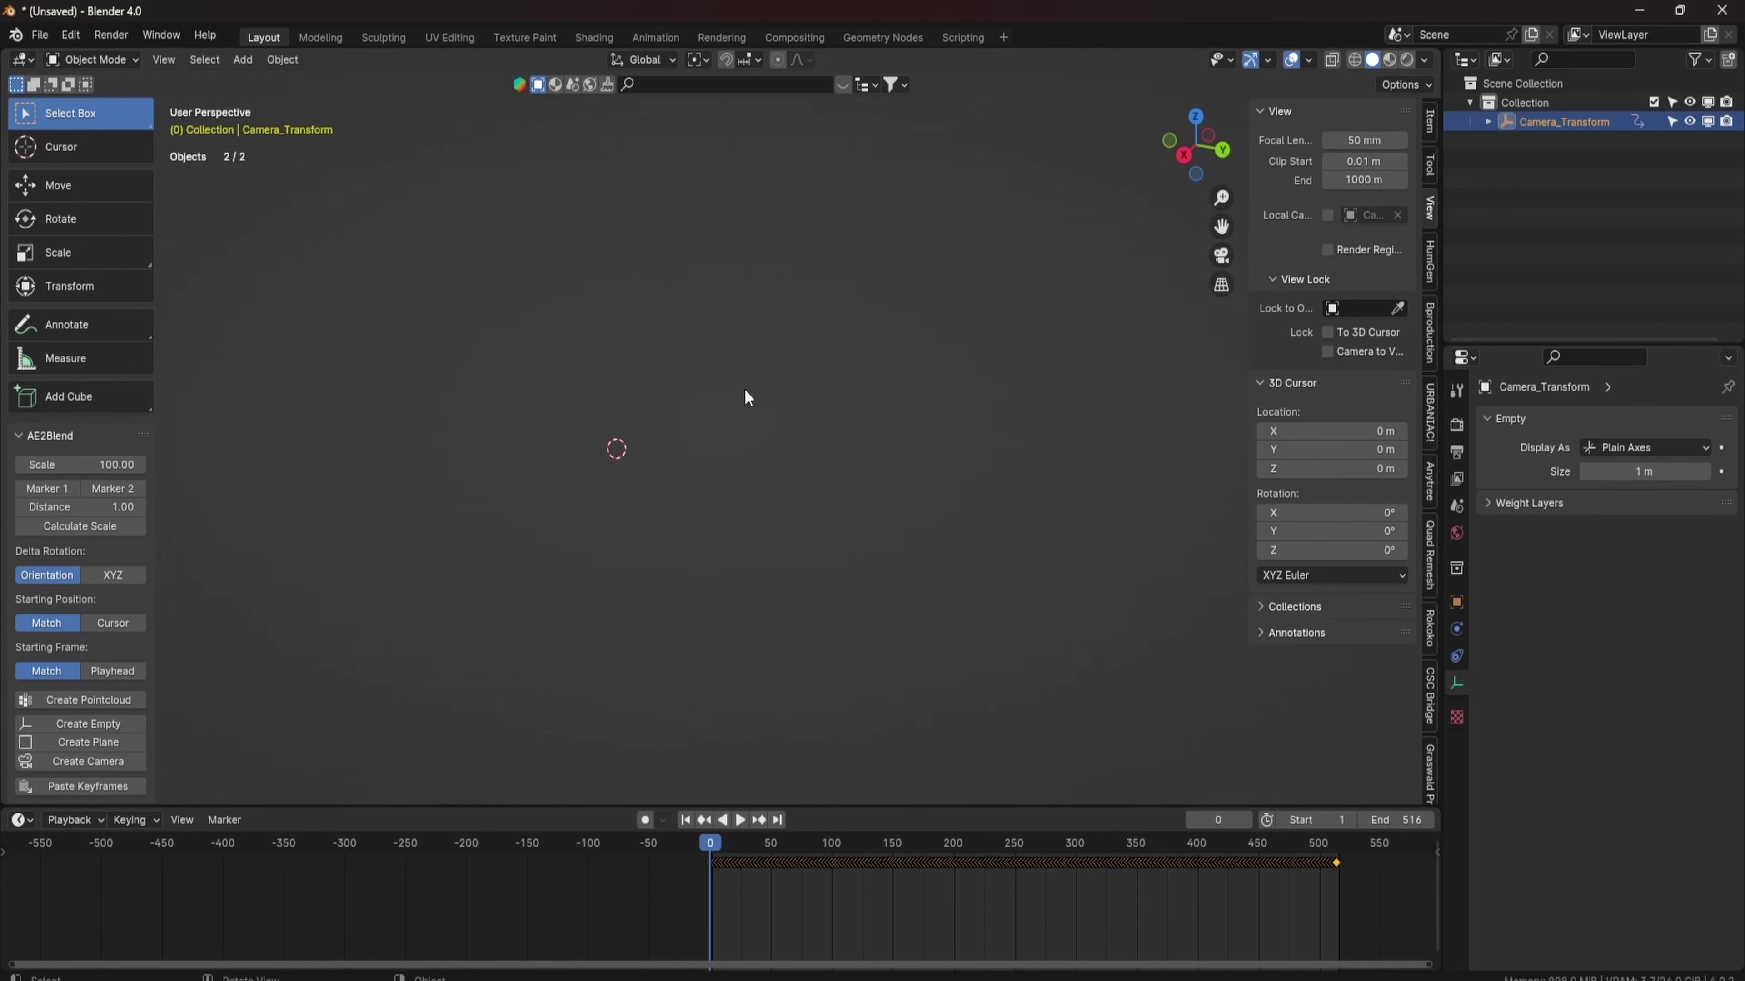
Set the view Clip End to 200000 m and look through the active camera.
{"action": "type", "text": "200000"}
{"action": "key", "text": "Return"}
{"action": "key", "text": "q"}
{"action": "left_click", "coordinate": [659, 376]}
{"action": "left_click", "coordinate": [793, 335]}
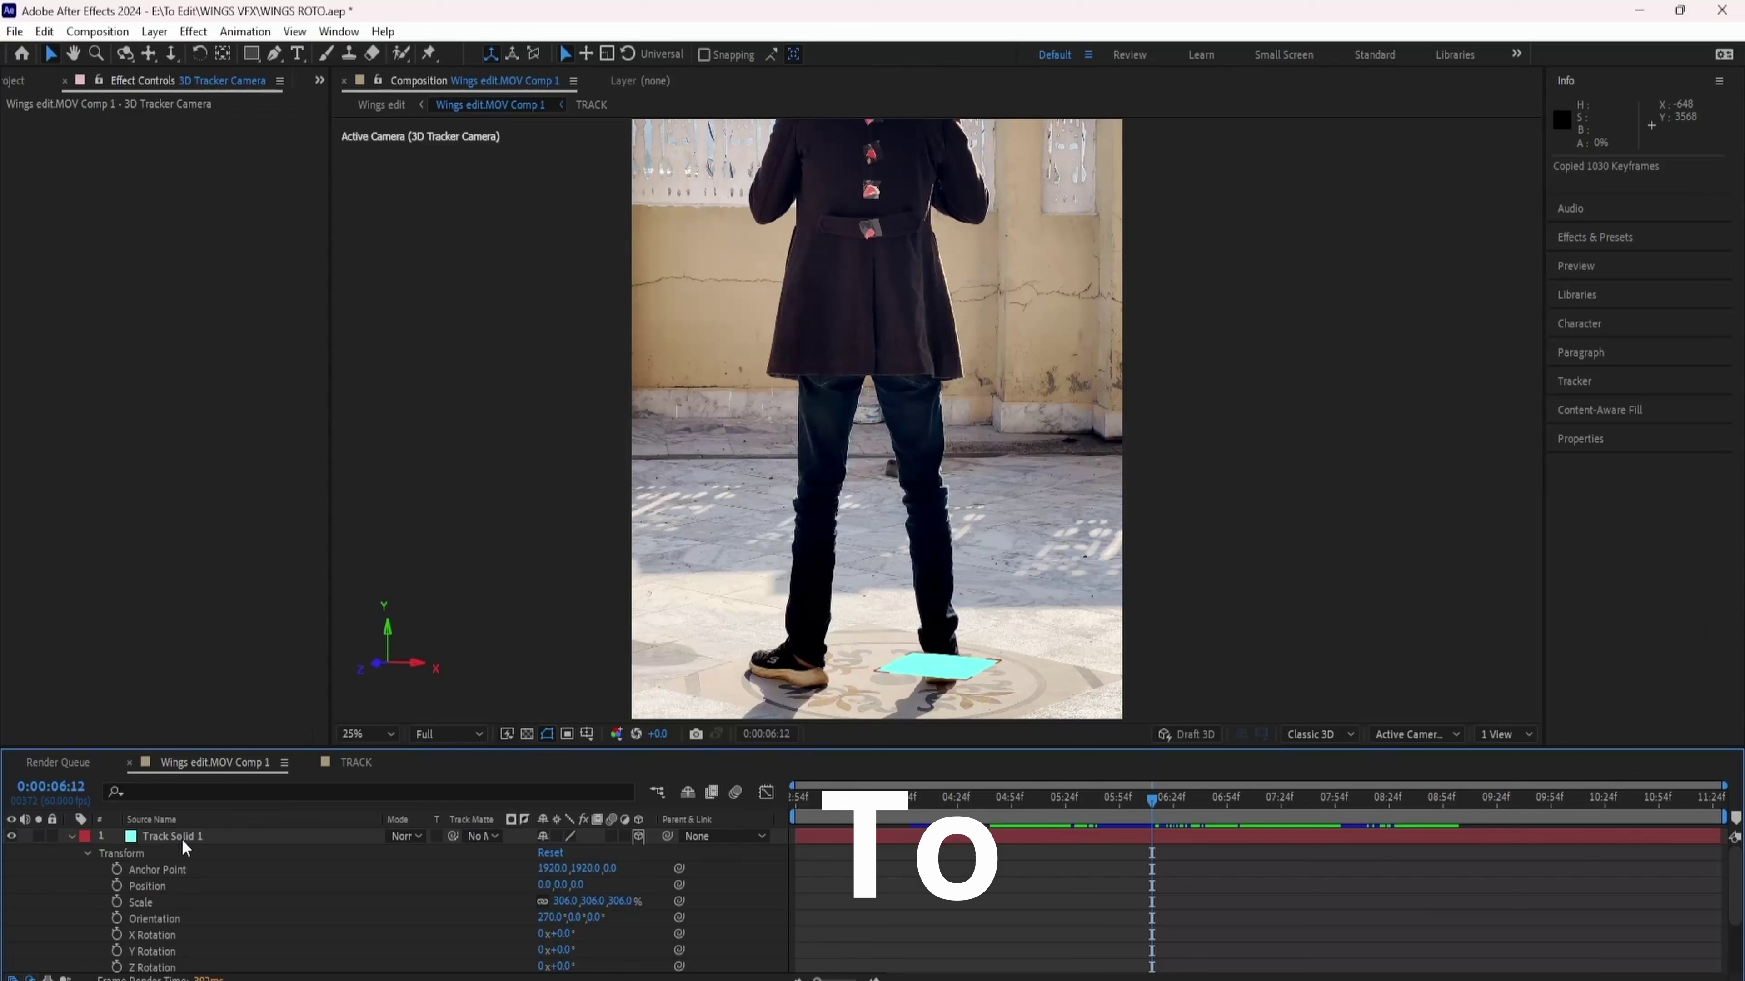
Select Track Solid 1's Position through Z Rotation properties and create the tracked plane.
{"action": "left_click", "coordinate": [181, 839]}
{"action": "left_click", "coordinate": [166, 871]}
{"action": "scroll", "coordinate": [177, 872], "scroll_direction": "down", "scroll_amount": 3}
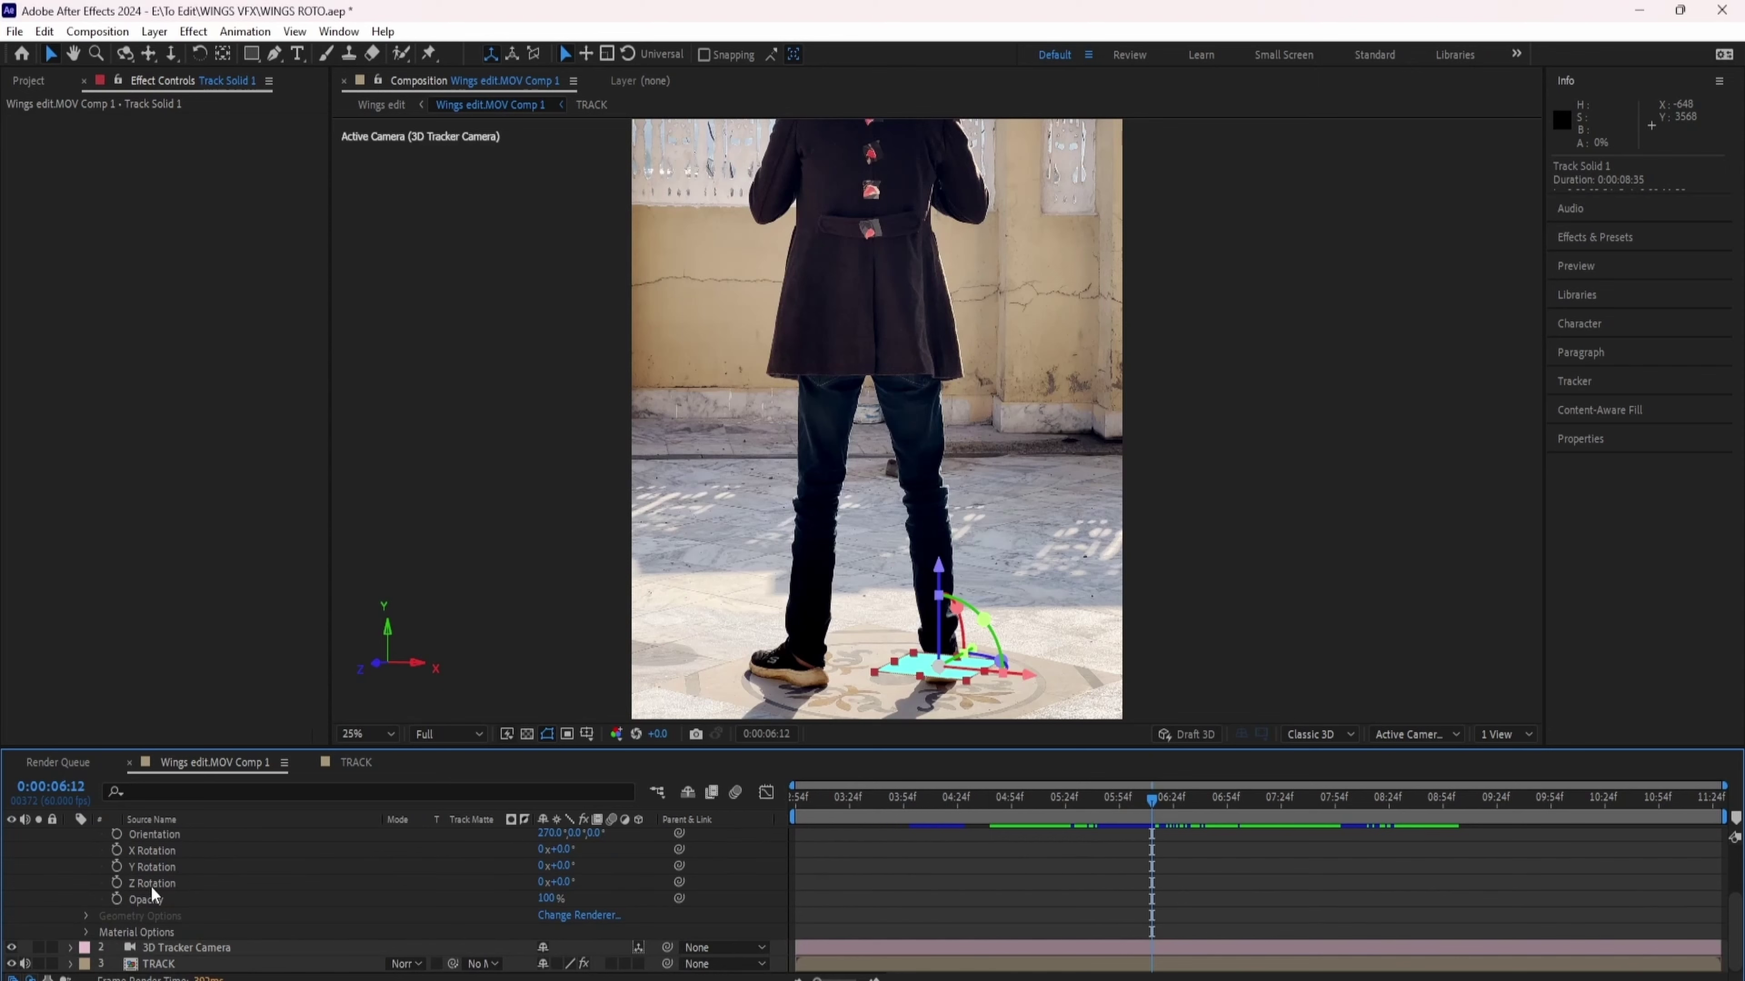
{"action": "left_click", "coordinate": [150, 886], "text": "shift"}
{"action": "scroll", "coordinate": [176, 881], "scroll_direction": "up", "scroll_amount": 1}
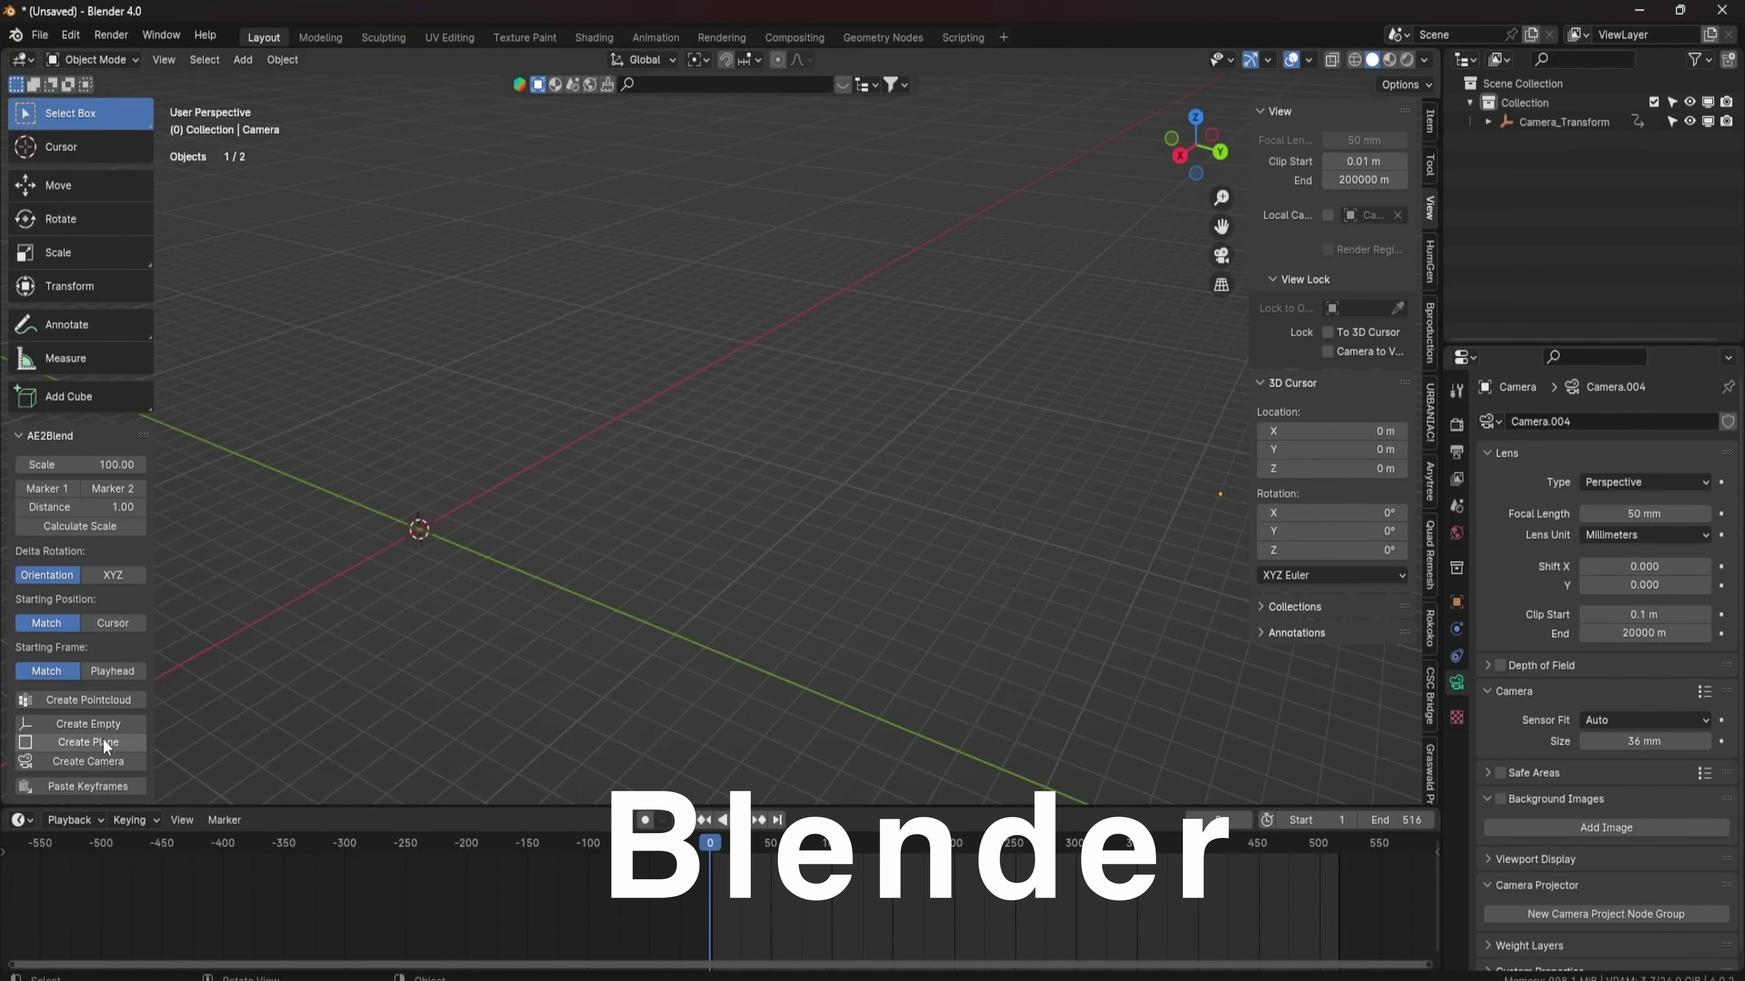
{"action": "left_click", "coordinate": [105, 741]}
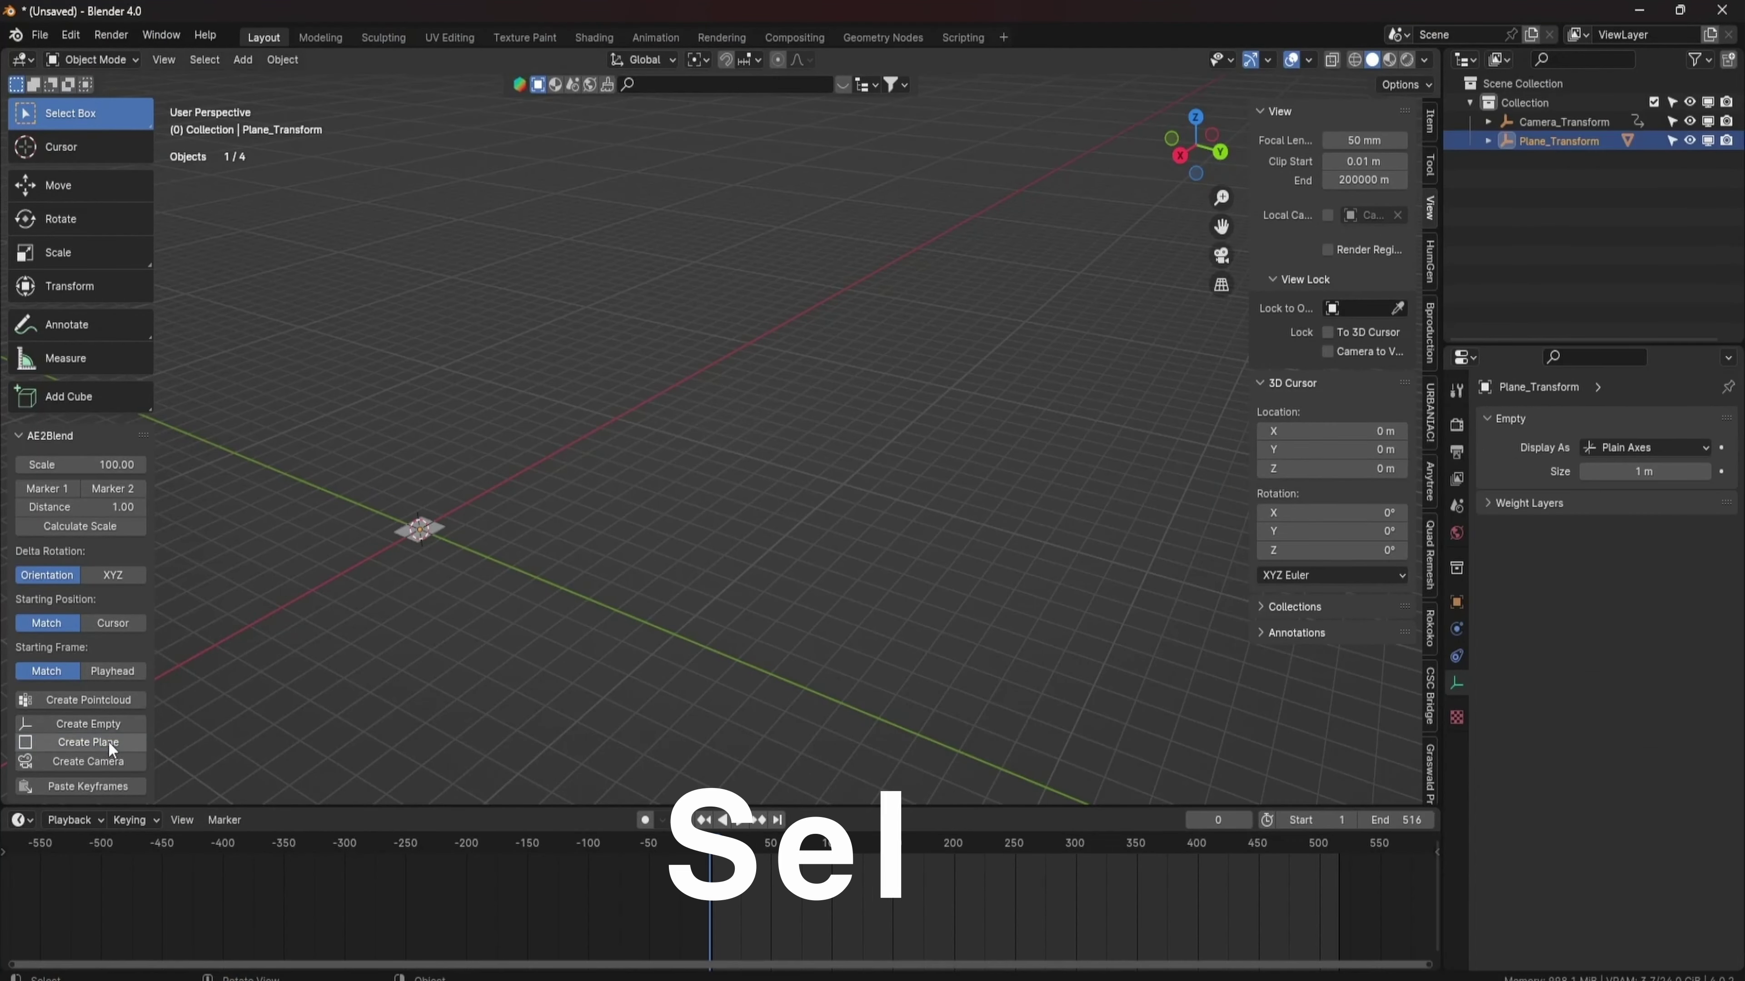
Add a cube mesh and frame the view on it.
{"action": "middle_click_drag", "start_coordinate": [498, 659], "coordinate": [651, 652]}
{"action": "key", "text": "shift+a"}
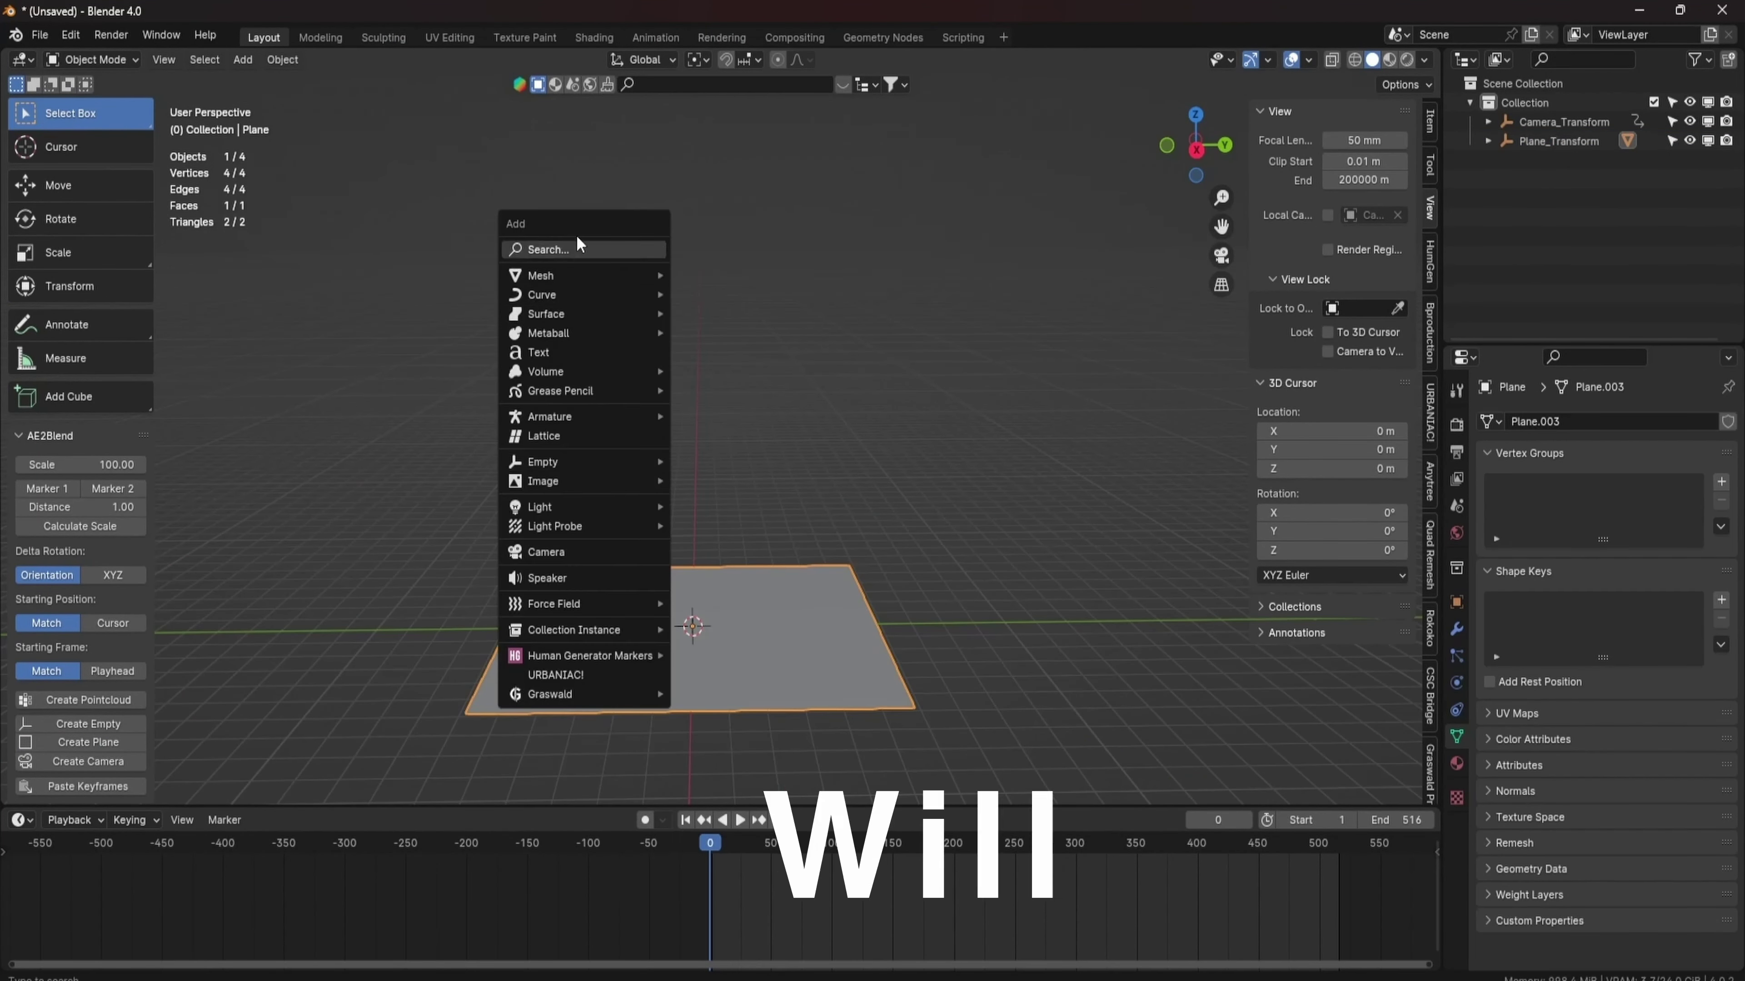
{"action": "mouse_move", "coordinate": [571, 276]}
{"action": "left_click", "coordinate": [752, 318]}
{"action": "scroll", "coordinate": [753, 597], "scroll_direction": "up", "scroll_amount": 4}
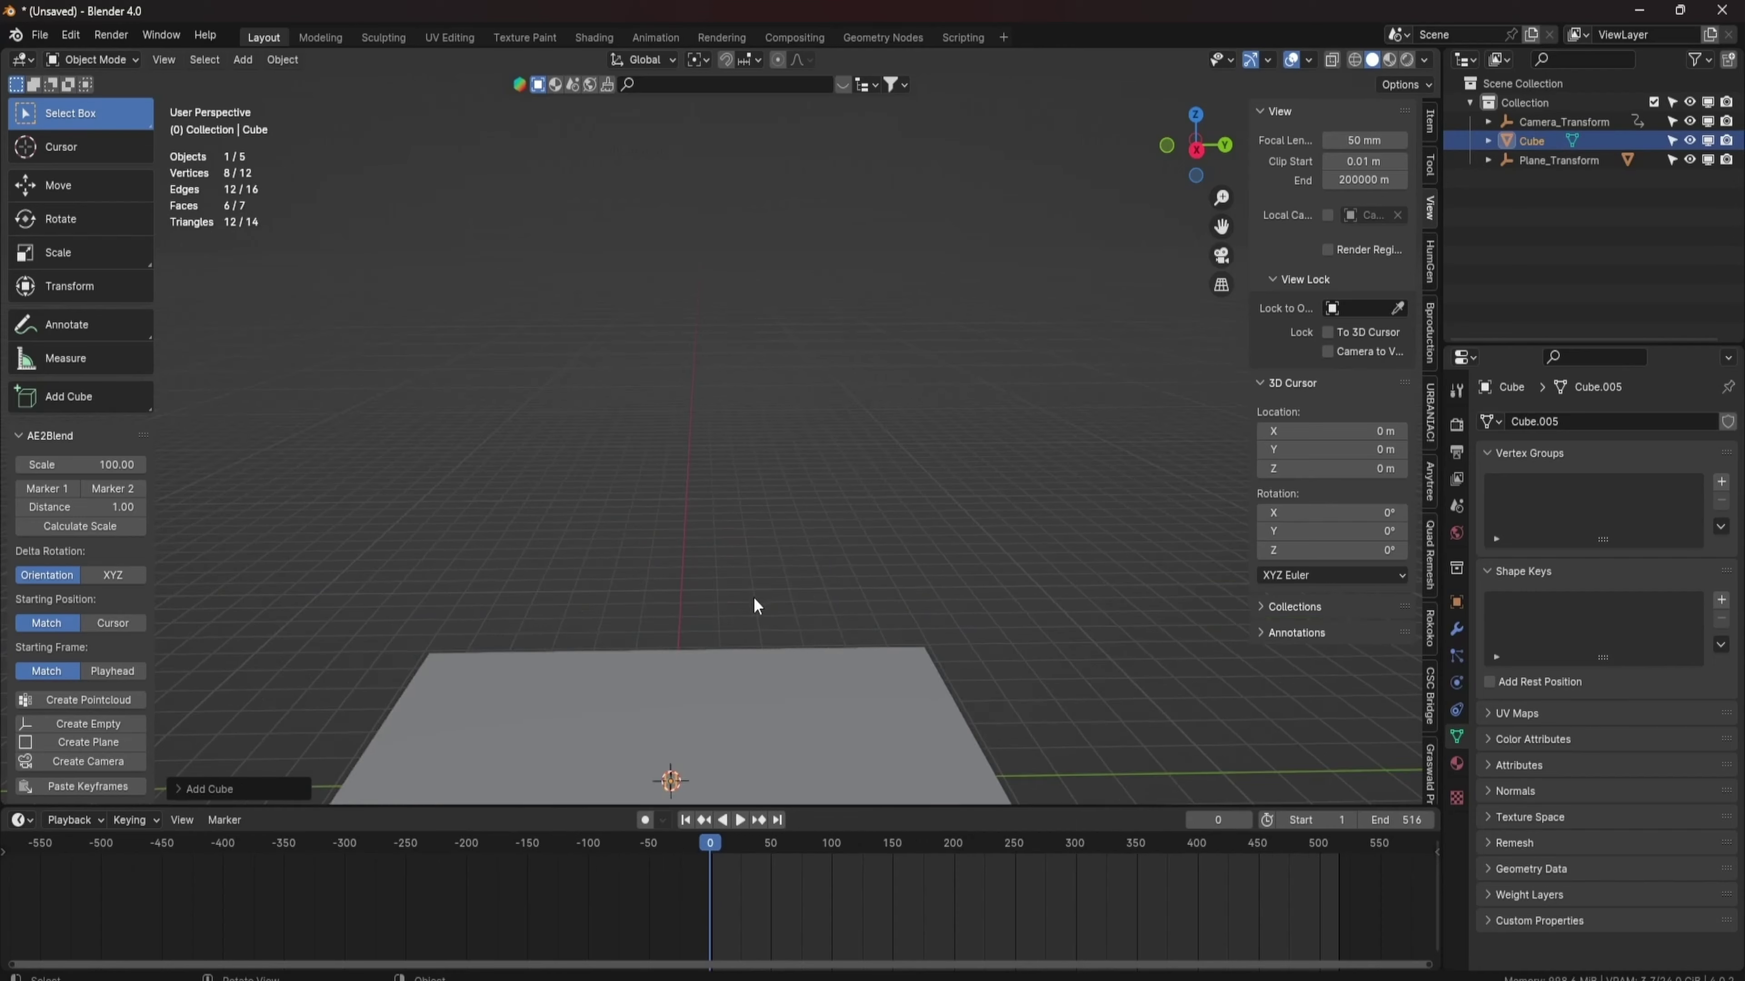
{"action": "key", "text": "q"}
{"action": "left_click", "coordinate": [698, 614]}
{"action": "mouse_move", "coordinate": [719, 559]}
{"action": "middle_mouse_down"}
{"action": "mouse_move", "coordinate": [574, 555]}
{"action": "mouse_move", "coordinate": [721, 550]}
{"action": "middle_mouse_up"}
{"action": "scroll", "coordinate": [721, 550], "scroll_direction": "down", "scroll_amount": 4}
Add a sphere empty and scale it around the plane.
{"action": "key", "text": "shift+a"}
{"action": "mouse_move", "coordinate": [704, 731]}
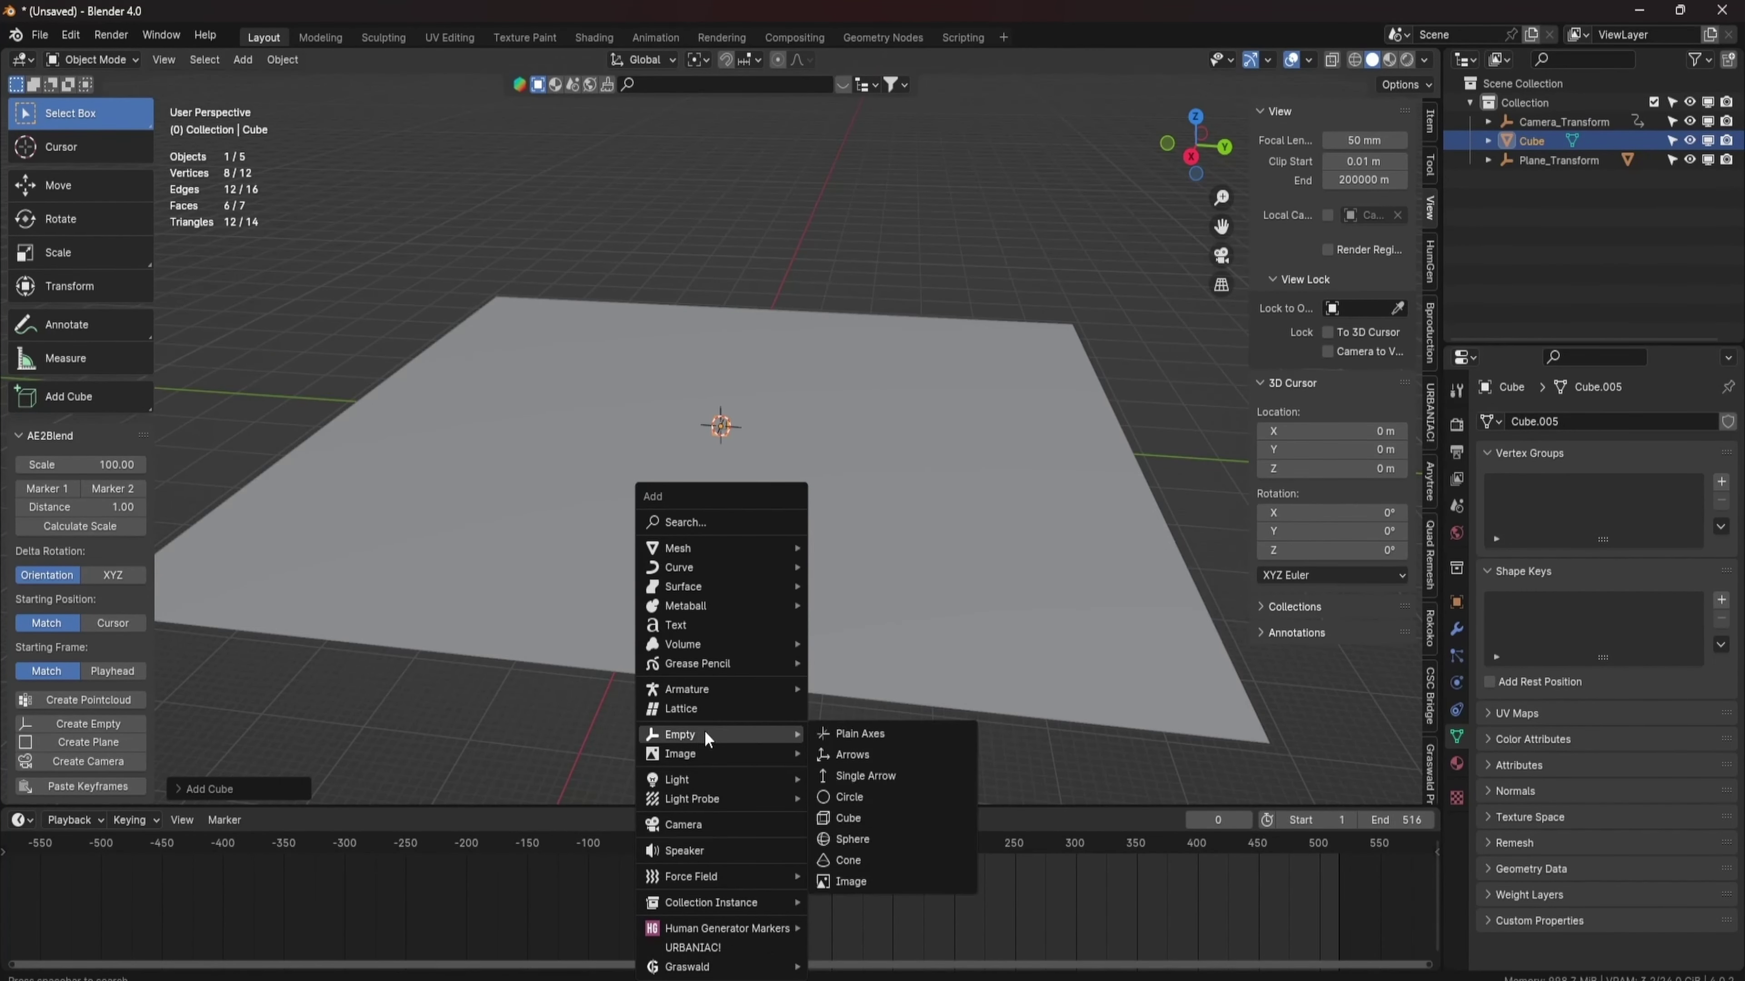
{"action": "left_click", "coordinate": [852, 839]}
{"action": "middle_click_drag", "start_coordinate": [806, 537], "coordinate": [927, 459]}
{"action": "key", "text": "s"}
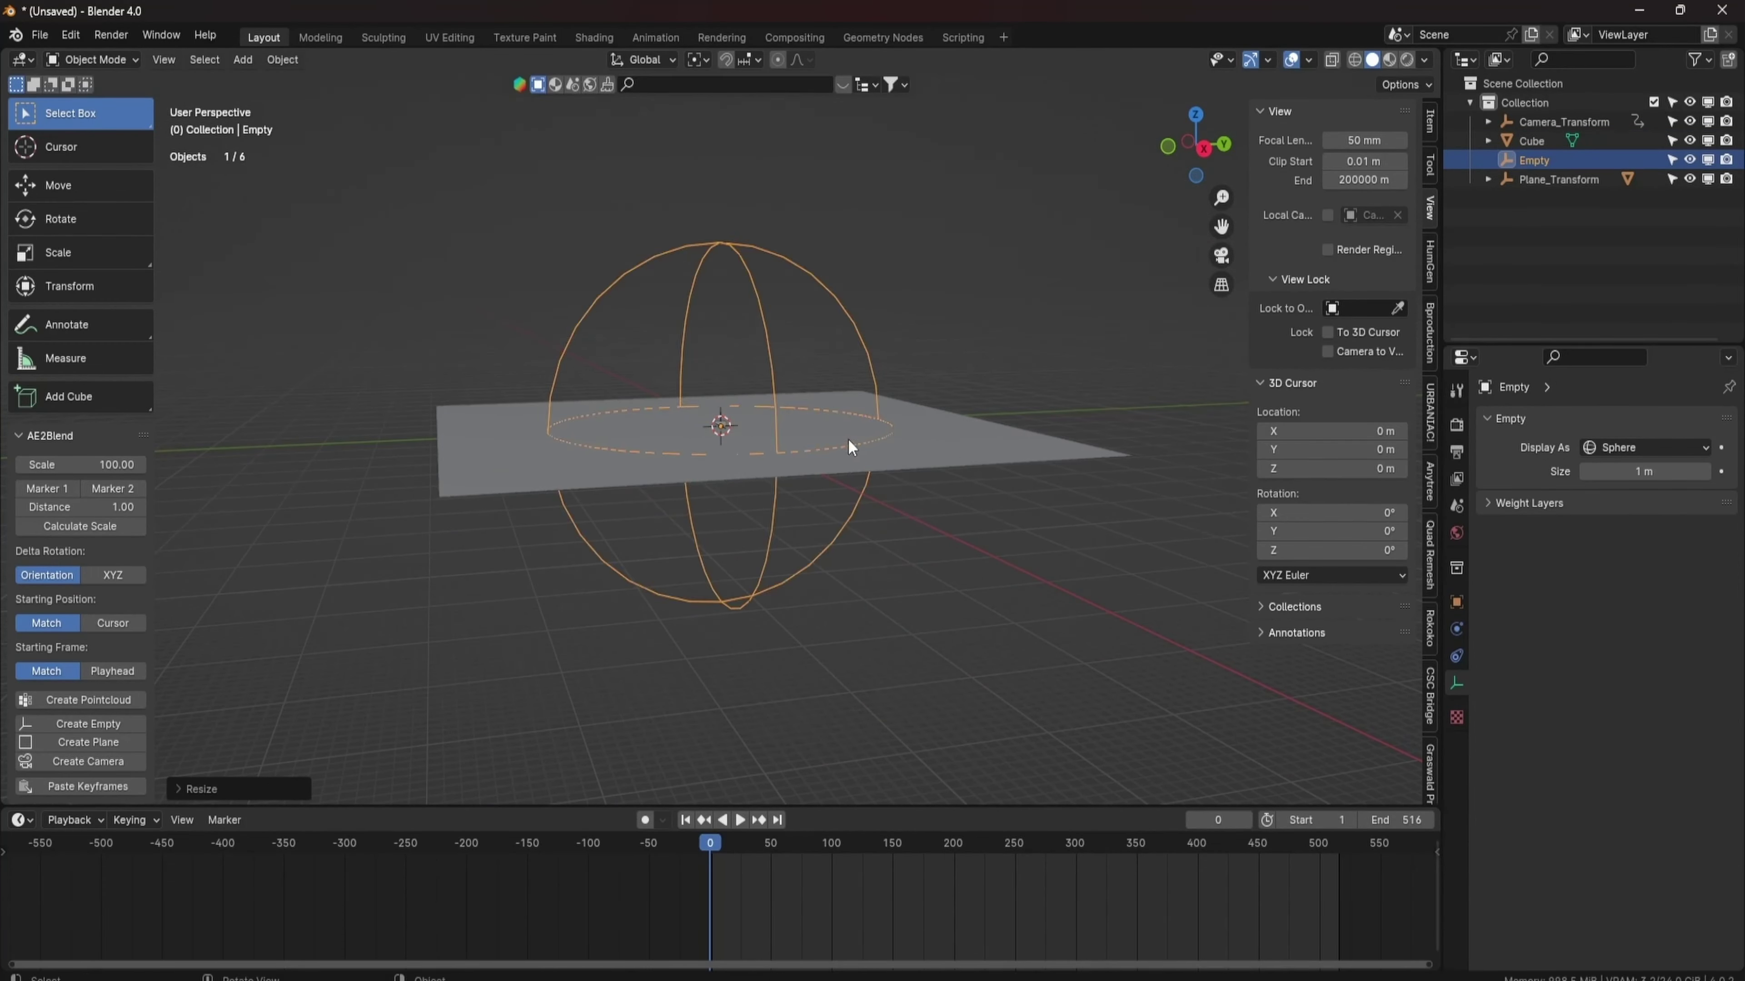
{"action": "left_click", "coordinate": [781, 501]}
Parent Camera_Transform and Plane_Transform to the sphere empty as objects.
{"action": "scroll", "coordinate": [780, 502], "scroll_direction": "down", "scroll_amount": 3}
{"action": "mouse_move", "coordinate": [781, 501]}
{"action": "middle_mouse_down"}
{"action": "mouse_move", "coordinate": [778, 564]}
{"action": "mouse_move", "coordinate": [756, 522]}
{"action": "middle_mouse_up"}
{"action": "scroll", "coordinate": [756, 523], "scroll_direction": "down", "scroll_amount": 3}
{"action": "left_click", "coordinate": [1559, 179]}
{"action": "scroll", "coordinate": [913, 374], "scroll_direction": "up", "scroll_amount": 3}
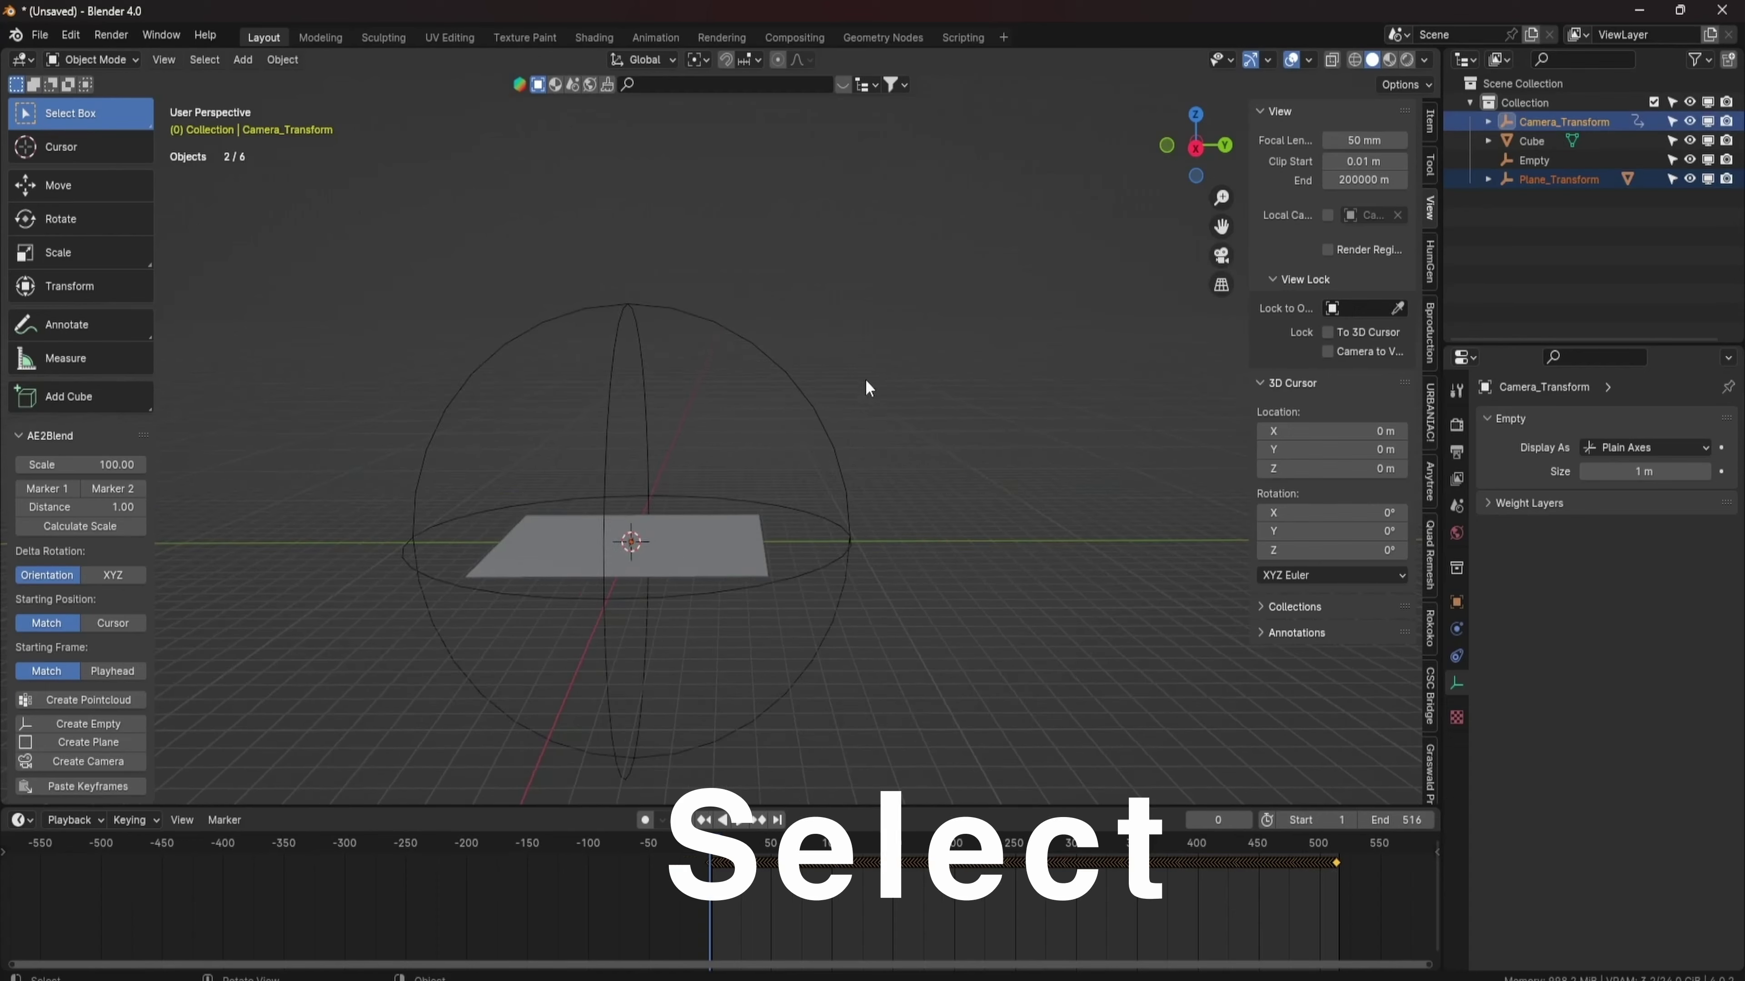
{"action": "left_click", "coordinate": [633, 311], "text": "shift"}
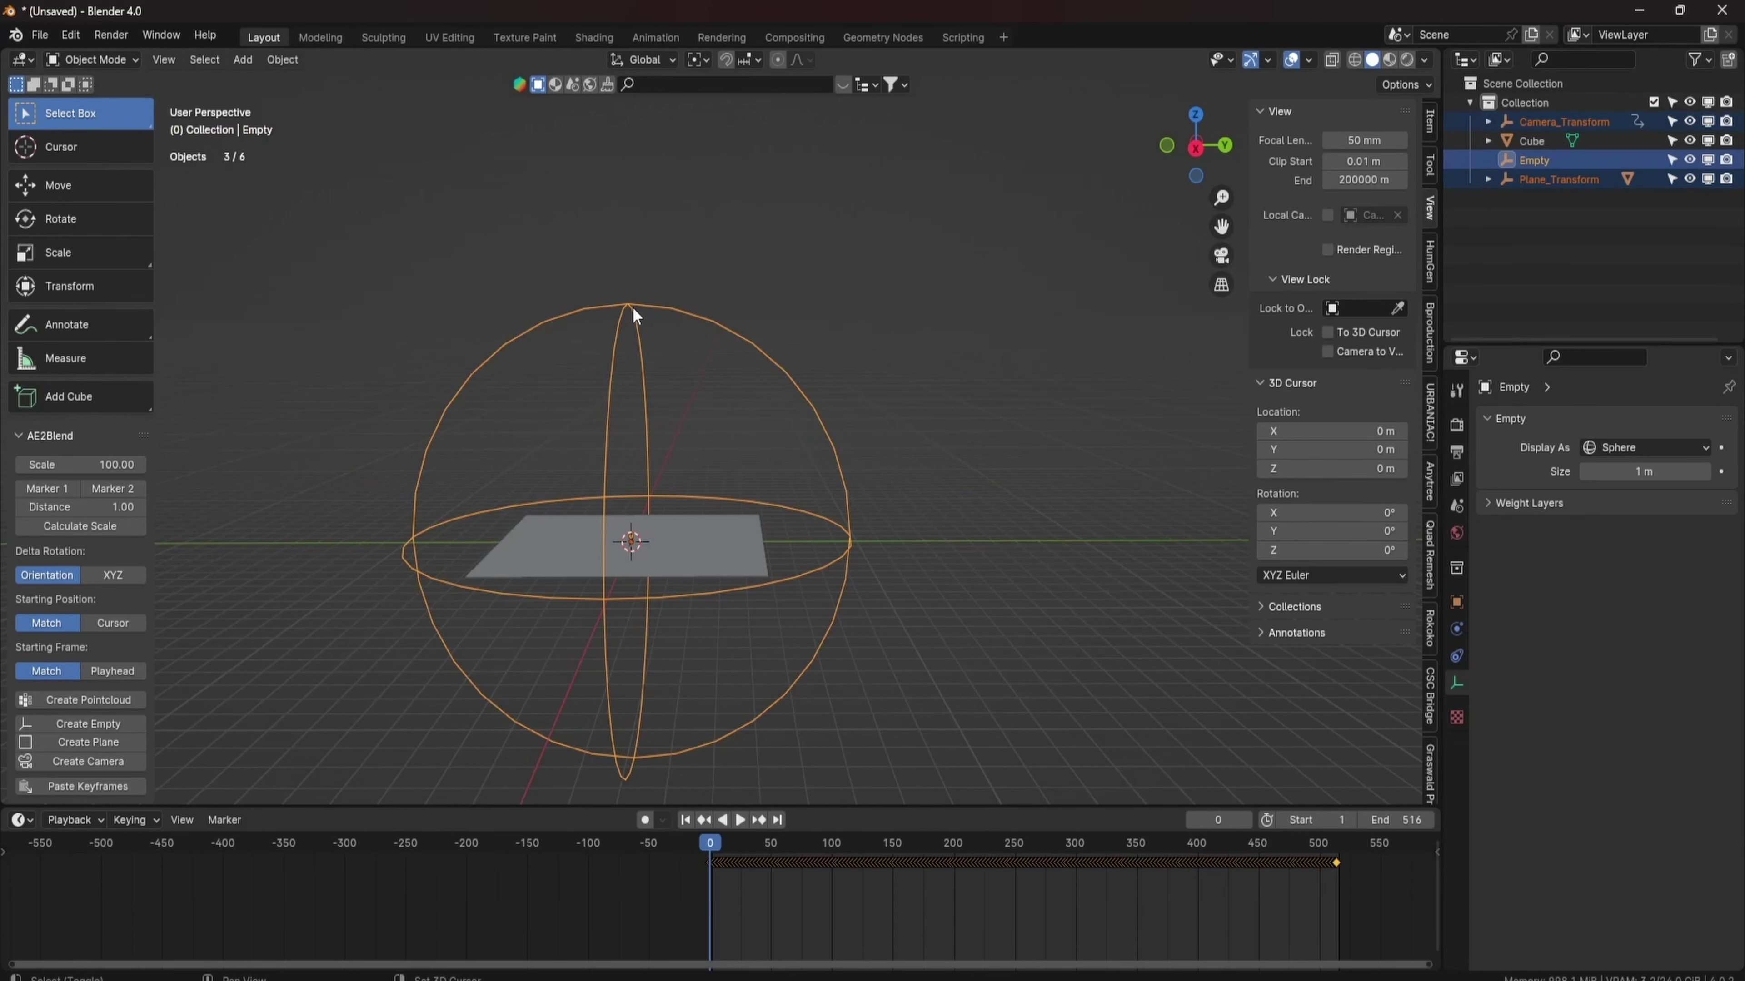
{"action": "key", "text": "ctrl+p"}
{"action": "left_click", "coordinate": [634, 309]}
Set the pivot to Bounding Box Center and scale the rig down to about 0.3.
{"action": "middle_click_drag", "start_coordinate": [588, 323], "coordinate": [706, 350]}
{"action": "scroll", "coordinate": [706, 350], "scroll_direction": "down", "scroll_amount": 4}
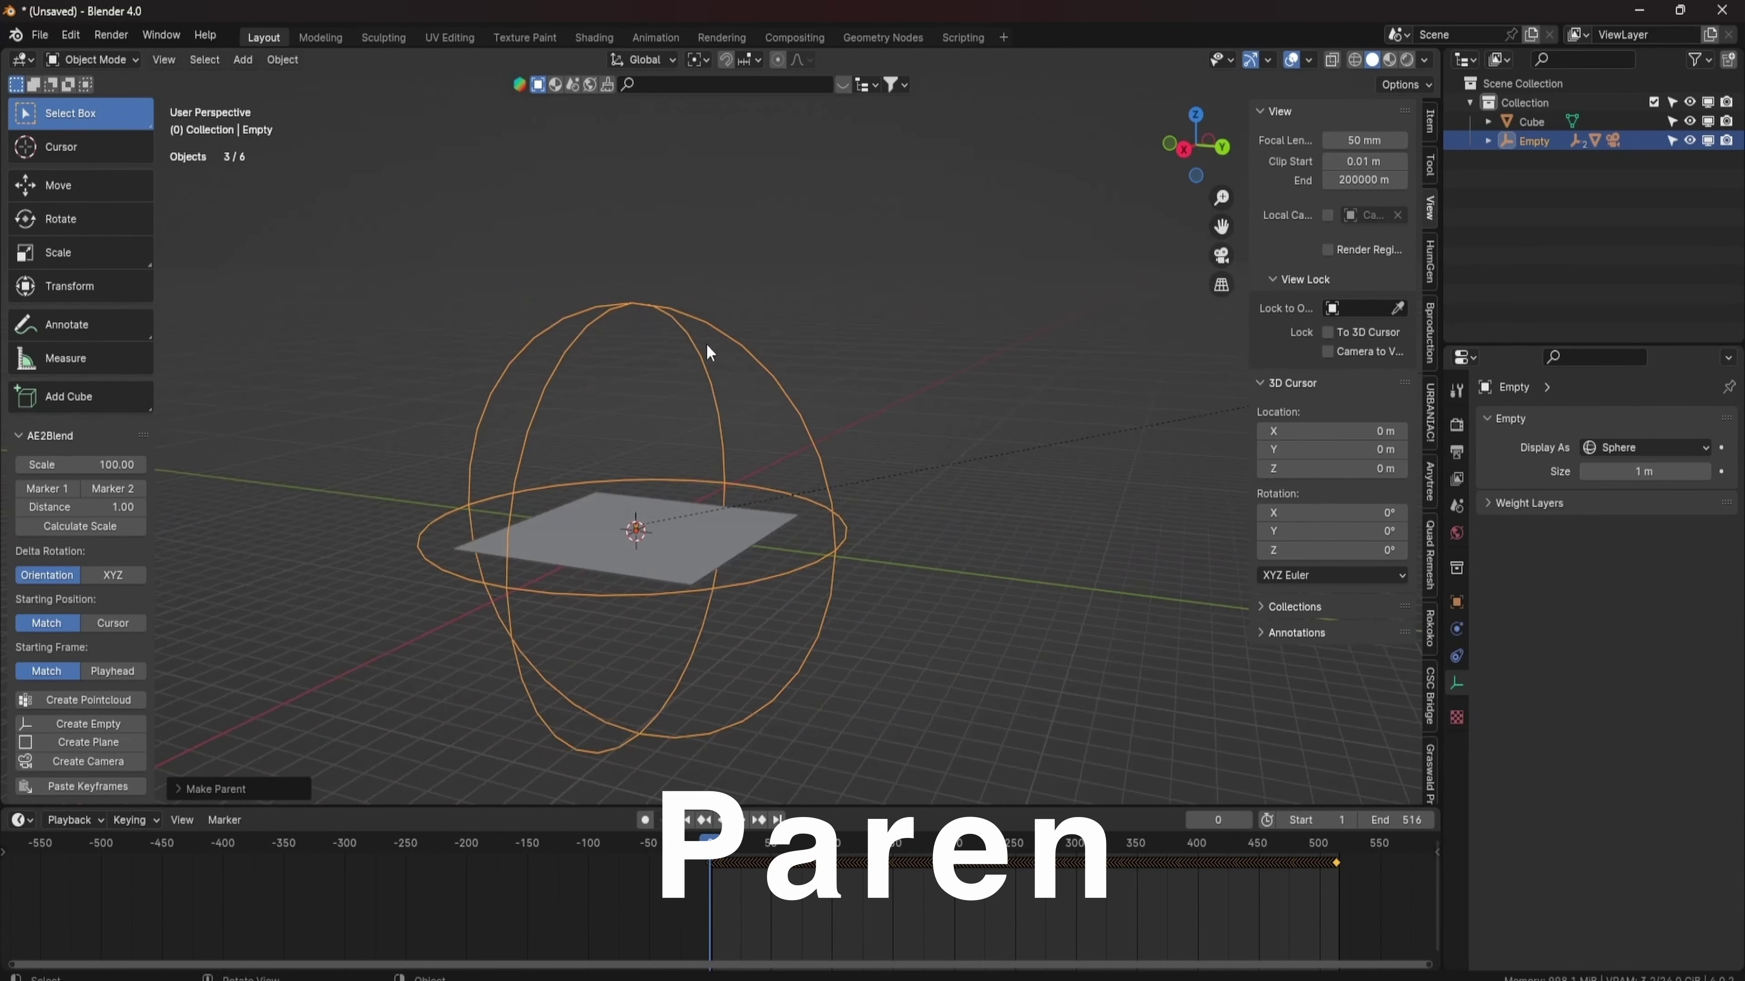
{"action": "left_click", "coordinate": [700, 61]}
{"action": "left_click", "coordinate": [743, 106]}
{"action": "middle_click_drag", "start_coordinate": [742, 109], "coordinate": [884, 337]}
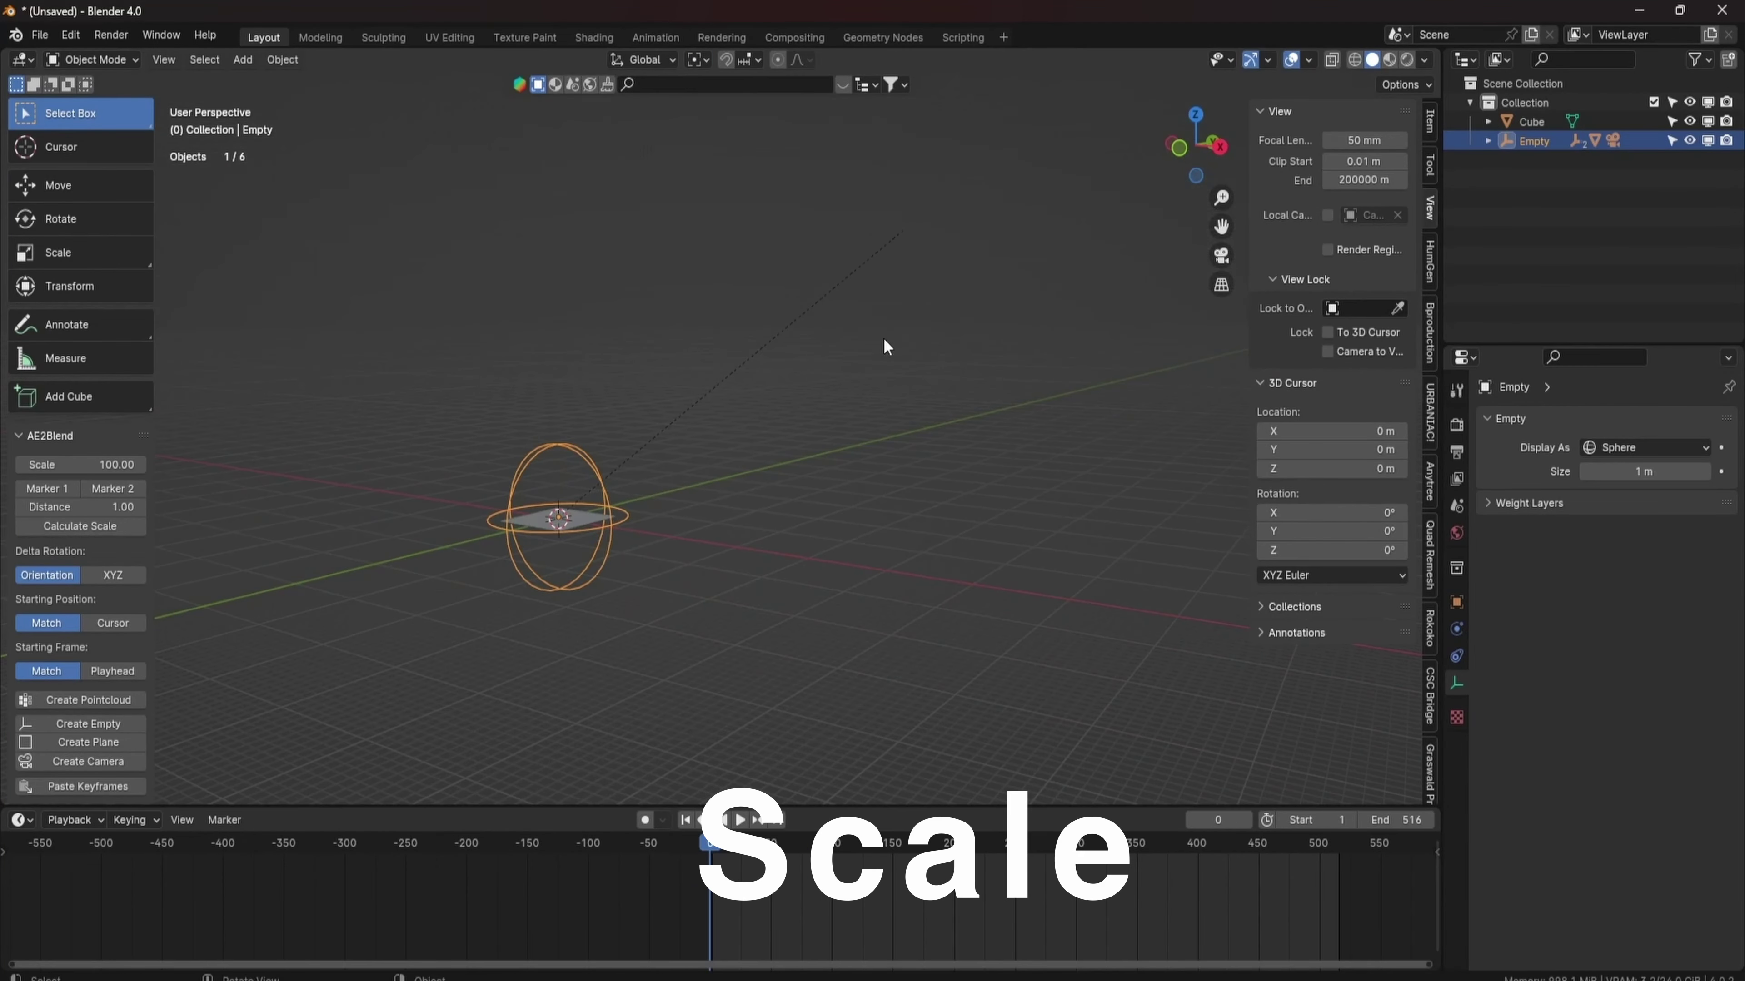
{"action": "key", "text": "s"}
{"action": "left_click", "coordinate": [644, 444]}
{"action": "left_click", "coordinate": [787, 433]}
{"action": "key", "text": "KP_Decimal"}
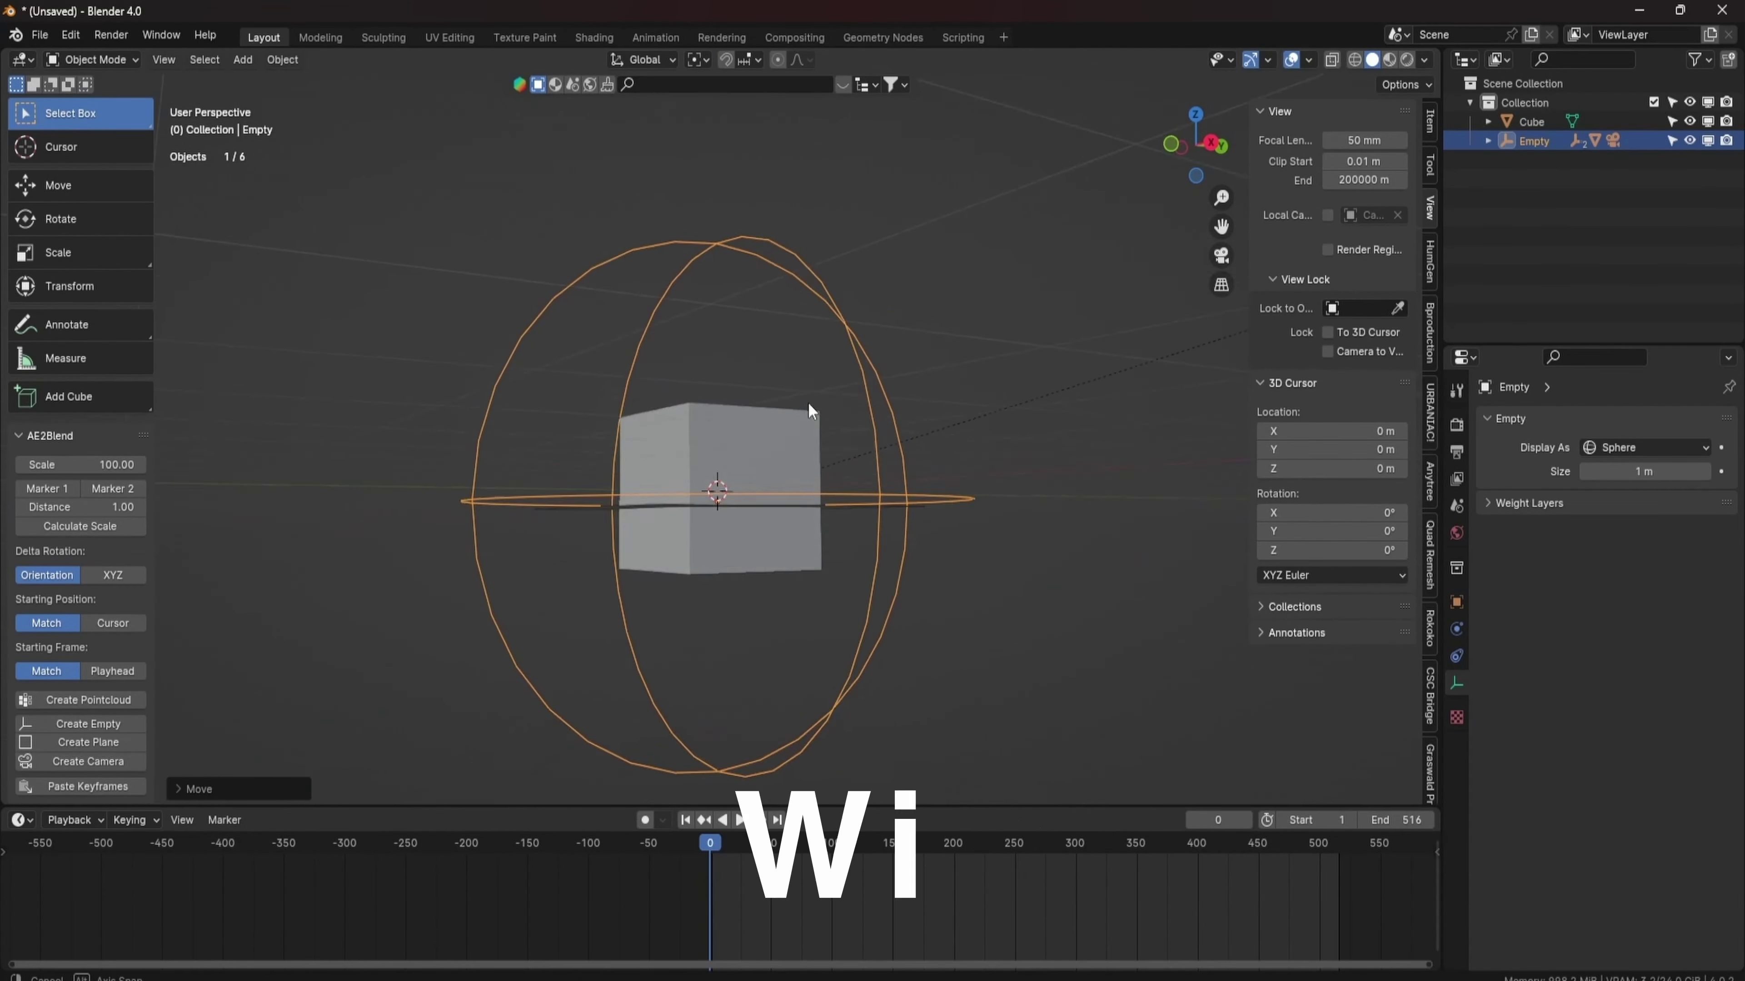
{"action": "middle_click_drag", "start_coordinate": [791, 401], "coordinate": [1000, 405]}
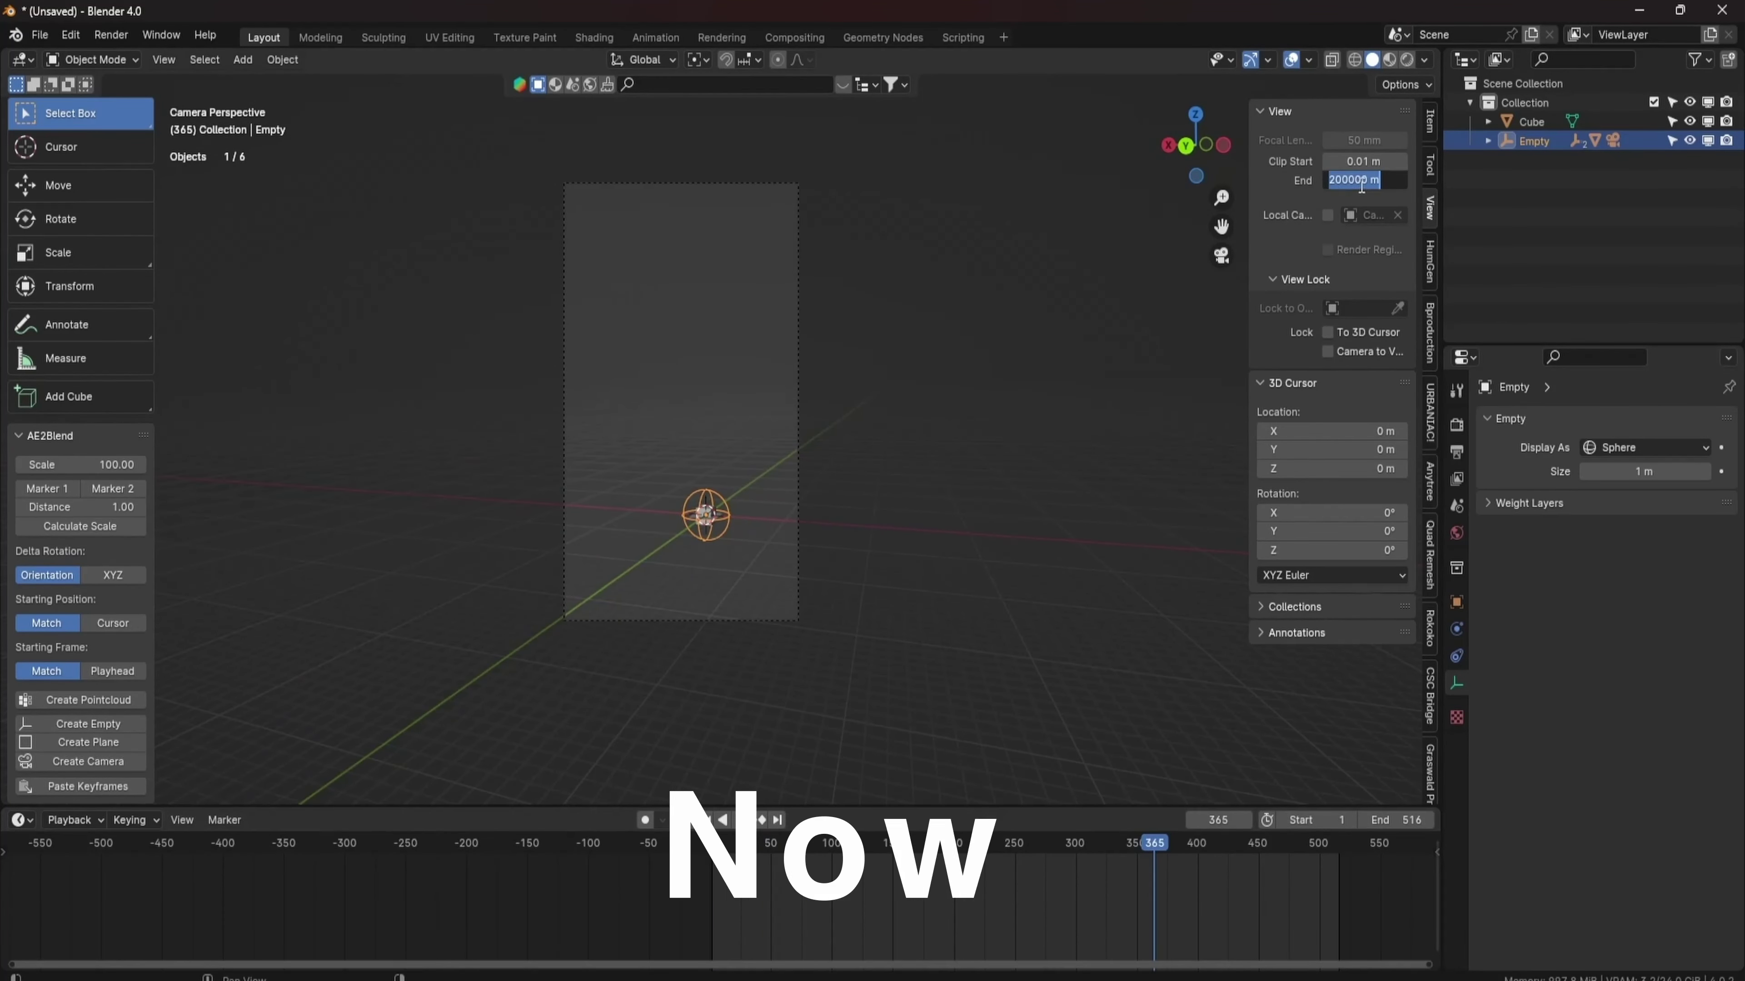
Set the view clip end to 1000 m and look through the active camera.
{"action": "key", "text": "Return"}
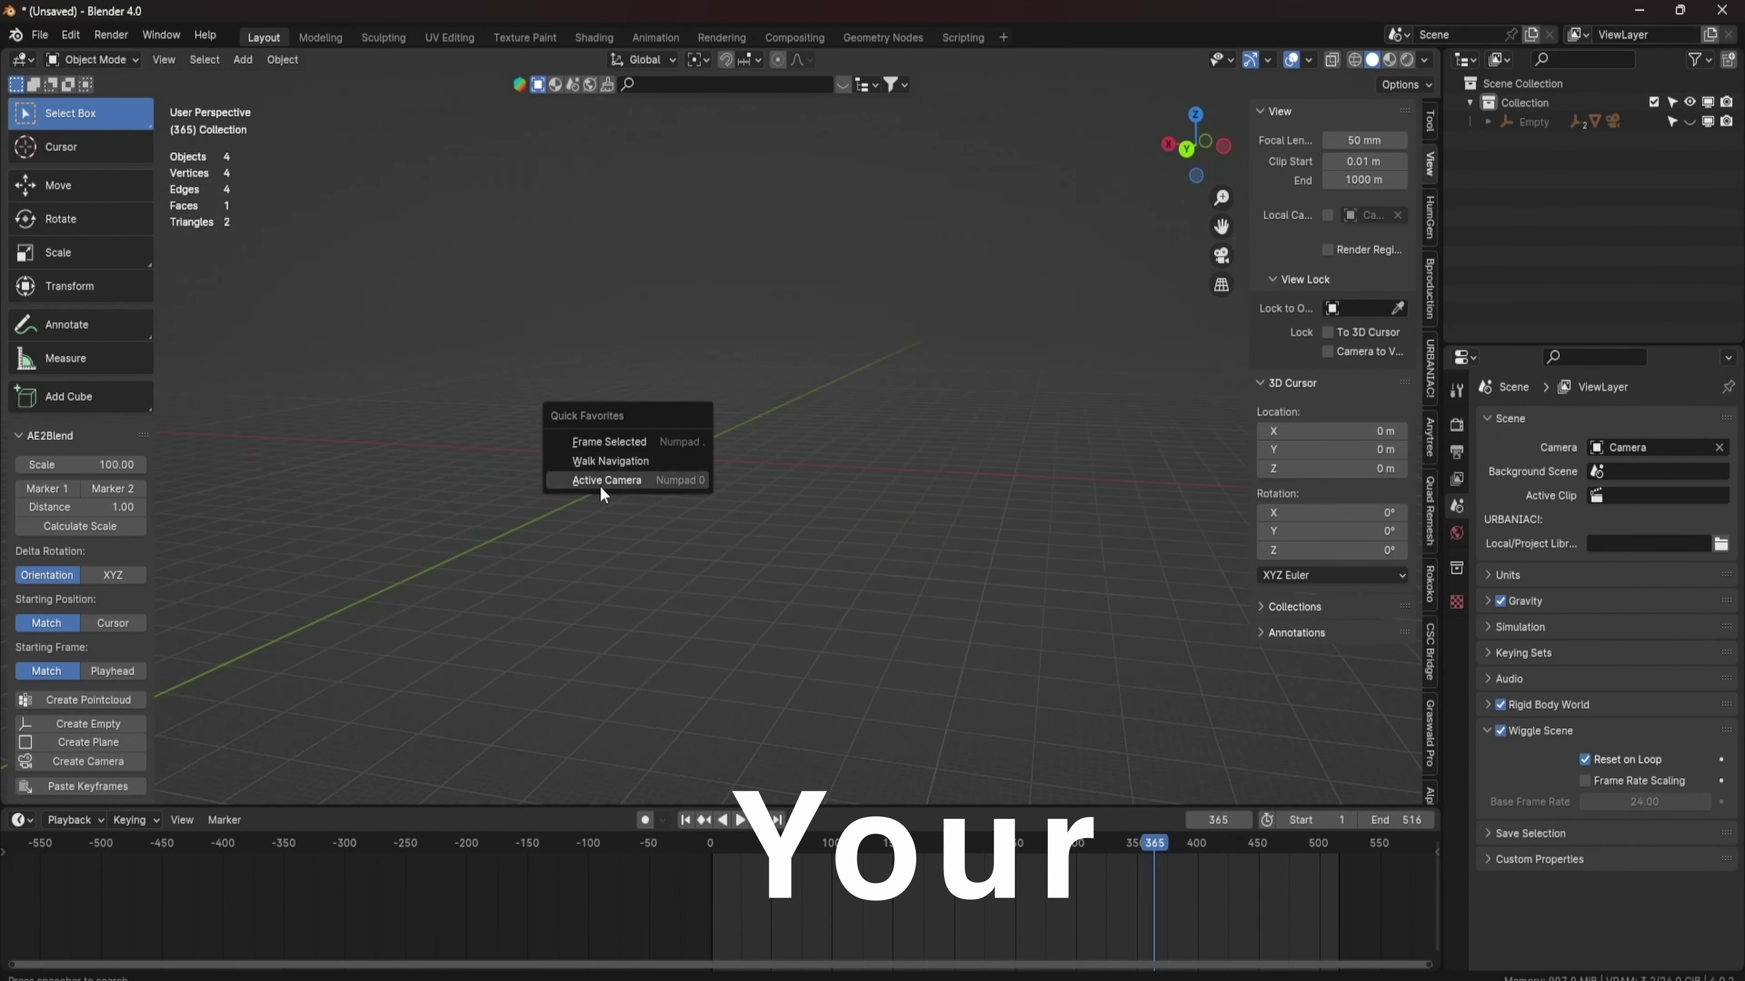
{"action": "left_click", "coordinate": [584, 479]}
{"action": "left_click", "coordinate": [799, 405]}
Add a Movie Clip background image to the camera's data properties.
{"action": "left_click", "coordinate": [1456, 683]}
{"action": "scroll", "coordinate": [1551, 809], "scroll_direction": "down", "scroll_amount": 1}
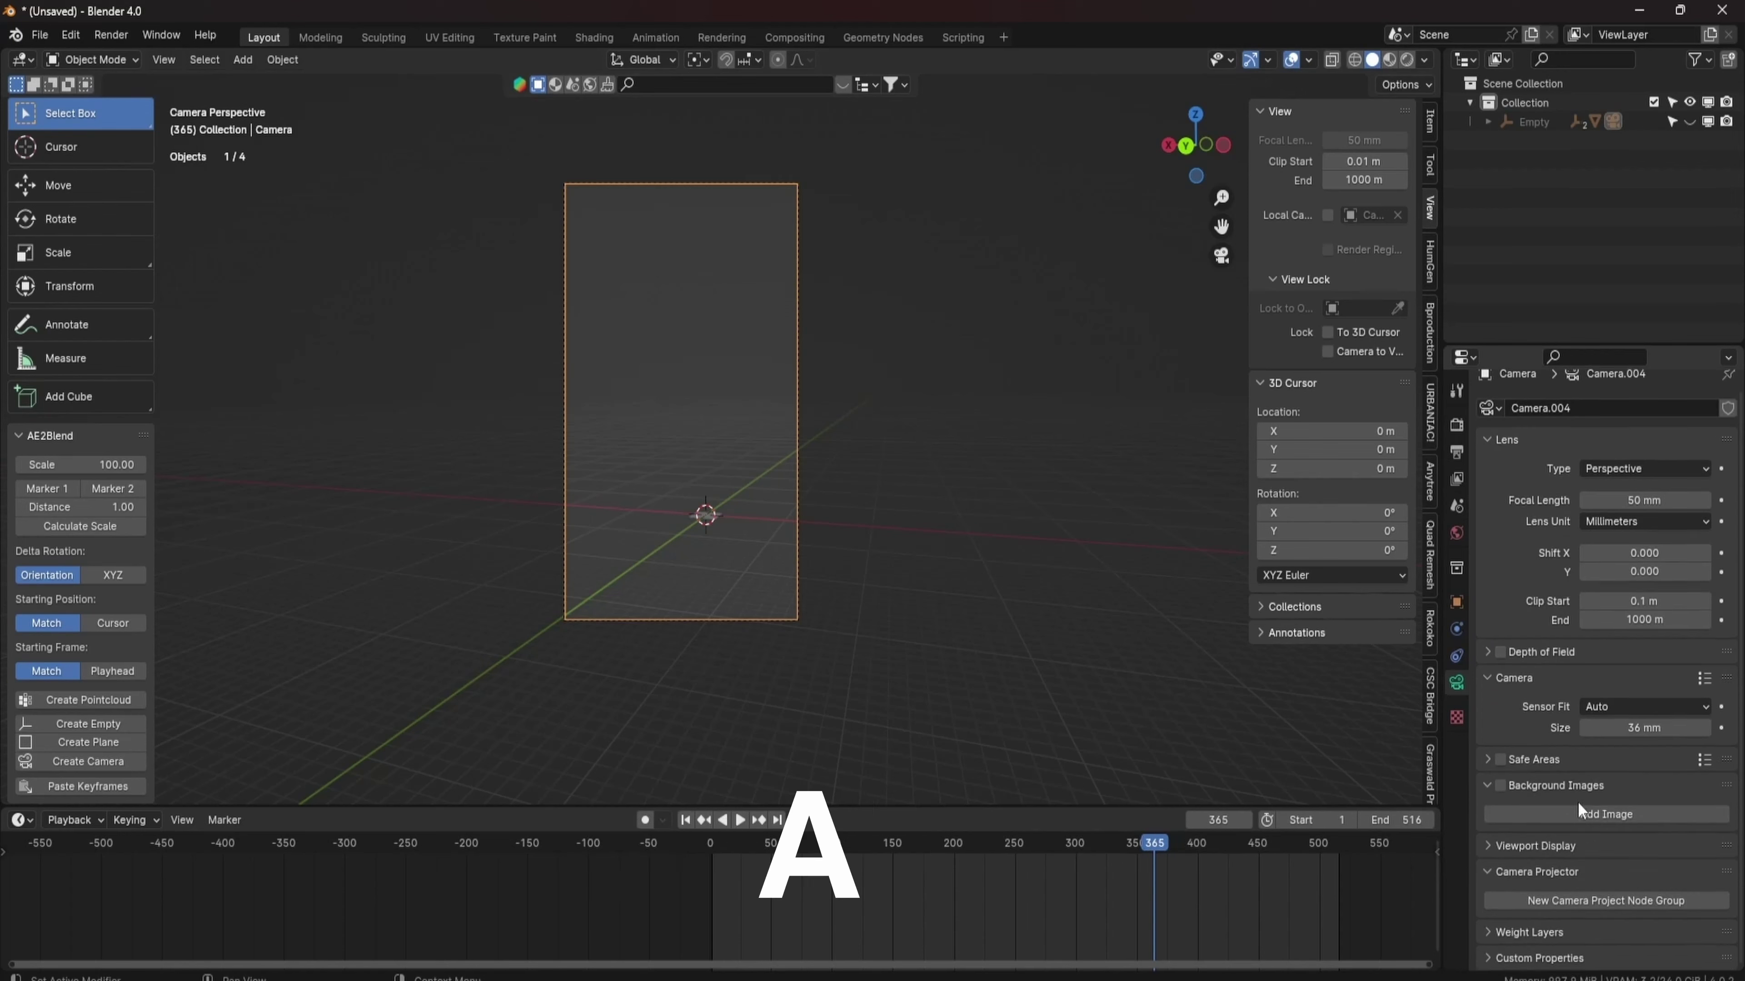
{"action": "left_click", "coordinate": [1602, 814]}
{"action": "left_click", "coordinate": [1671, 868]}
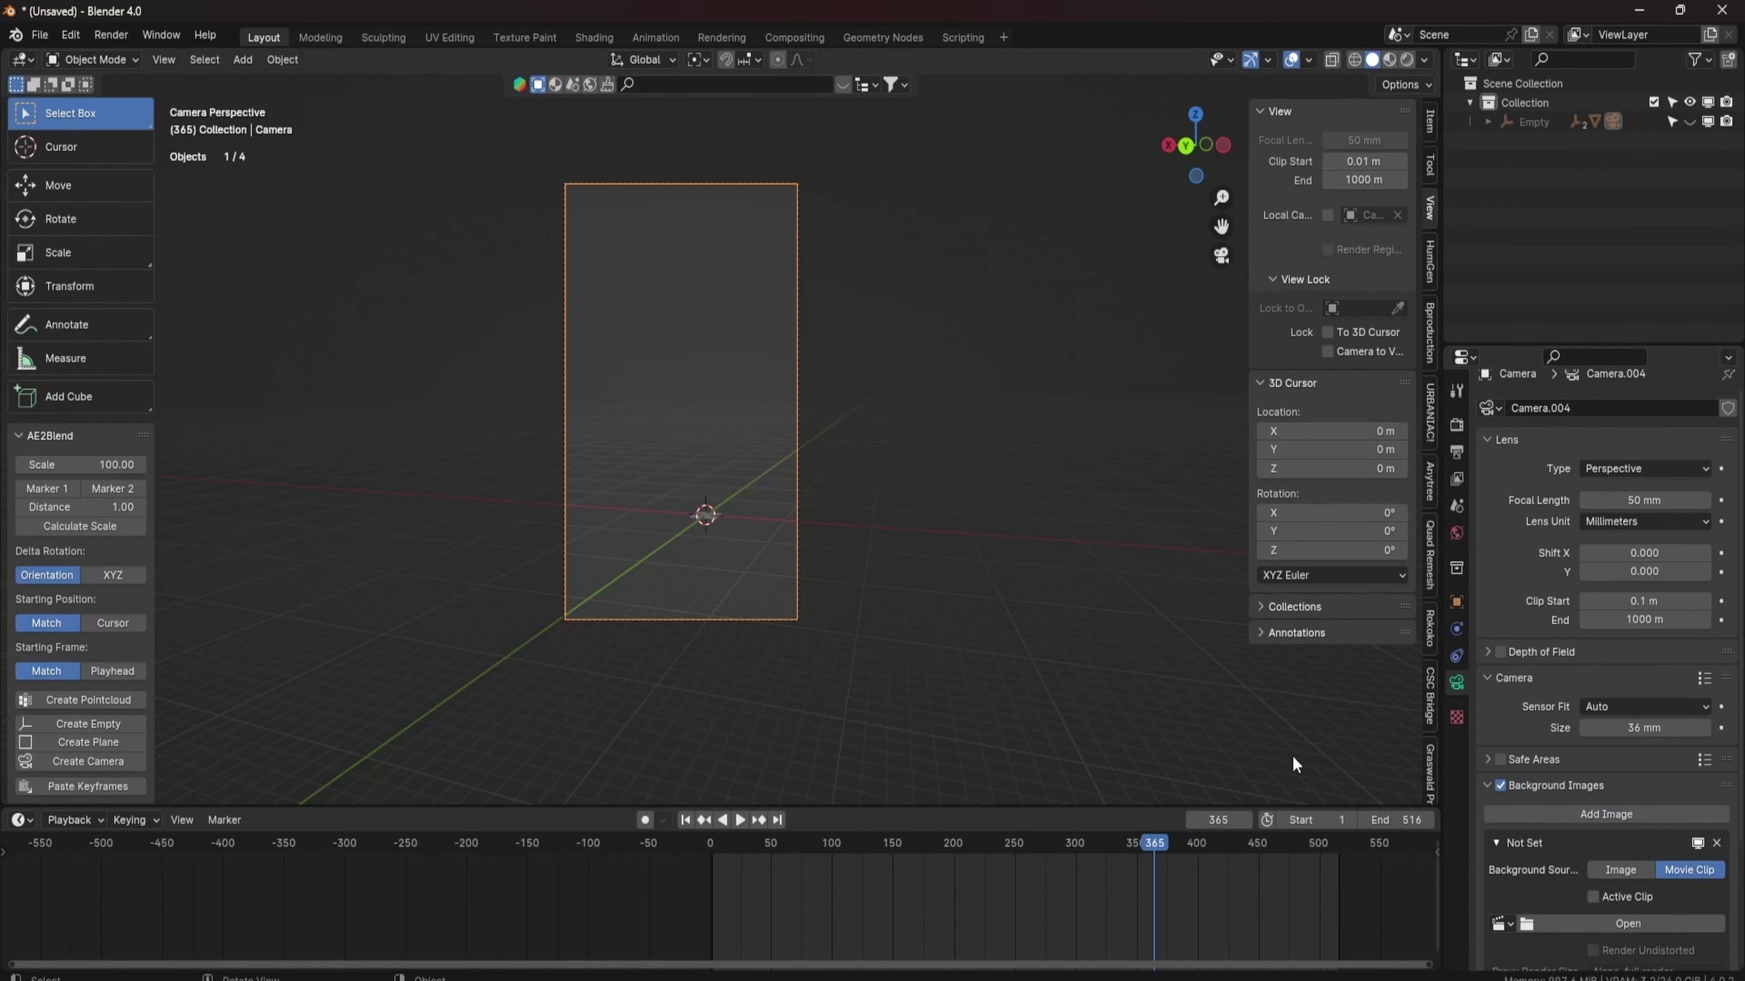
Load Wings edit.MOV from E:\To Edit\WINGS VFX as Camera.004's background movie clip.
{"action": "left_click", "coordinate": [1613, 923]}
{"action": "left_click", "coordinate": [655, 388]}
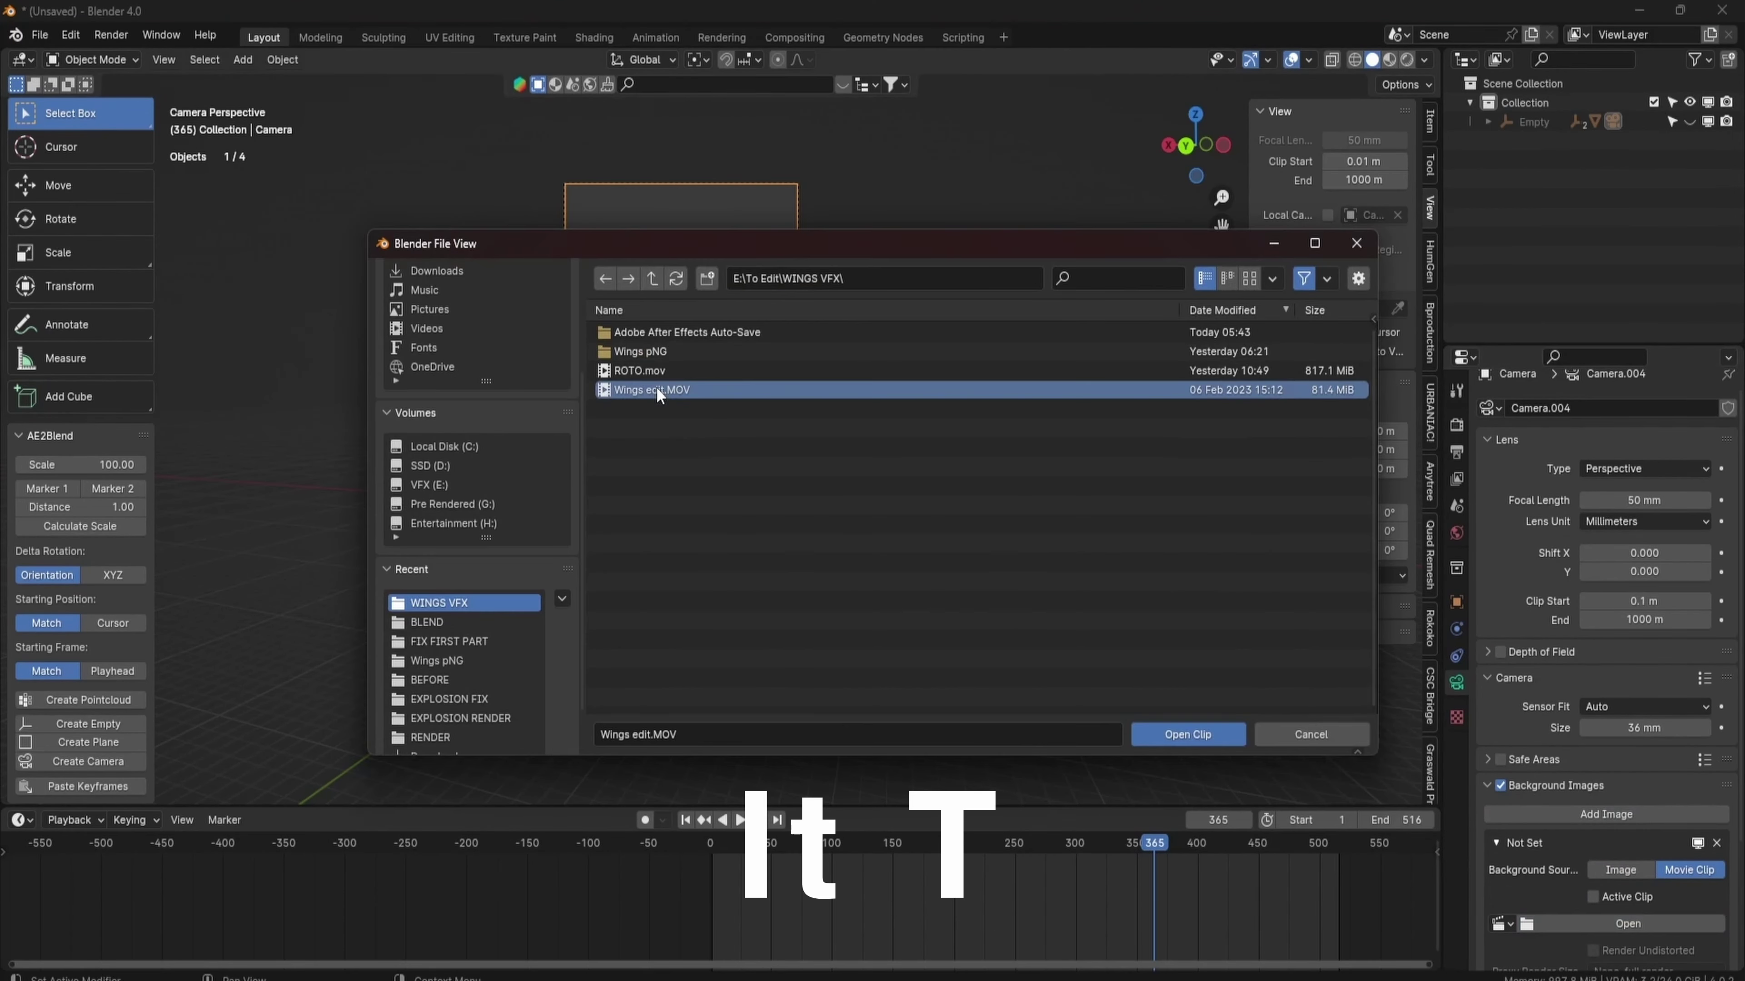
{"action": "left_click", "coordinate": [1194, 735]}
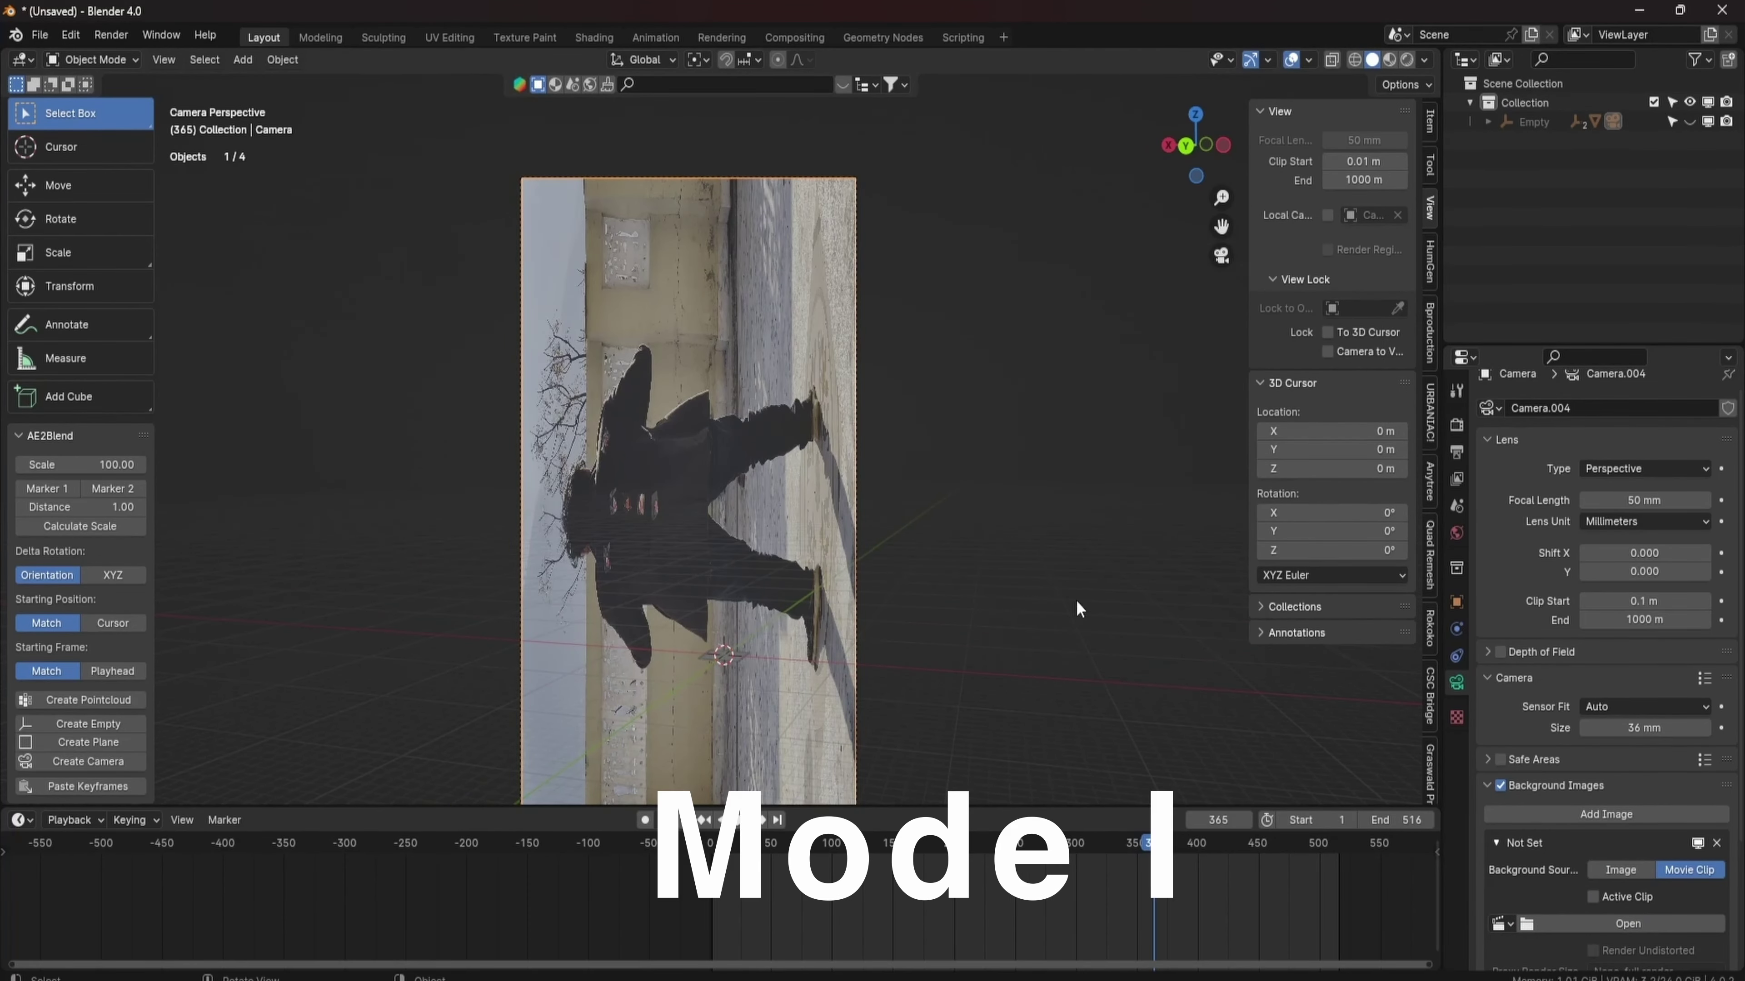
{"action": "scroll", "coordinate": [839, 563], "scroll_direction": "down", "scroll_amount": 2}
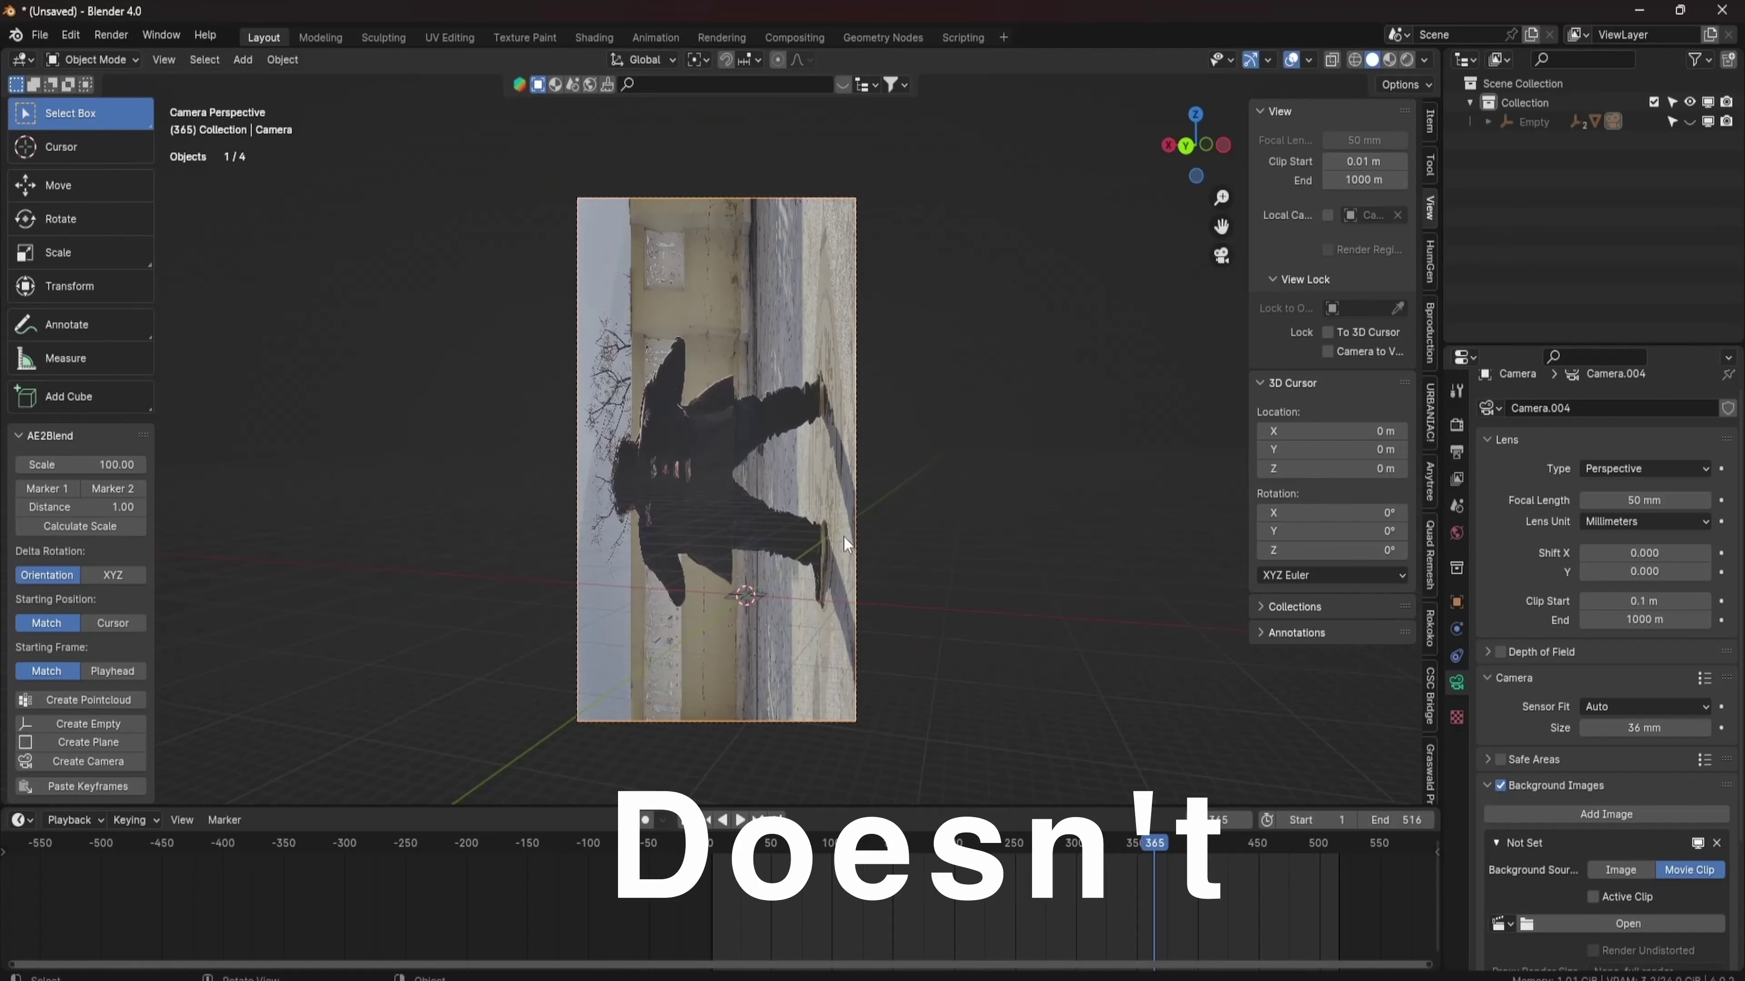
{"action": "scroll", "coordinate": [843, 536], "scroll_direction": "down", "scroll_amount": 1}
{"action": "scroll", "coordinate": [805, 535], "scroll_direction": "up", "scroll_amount": 1}
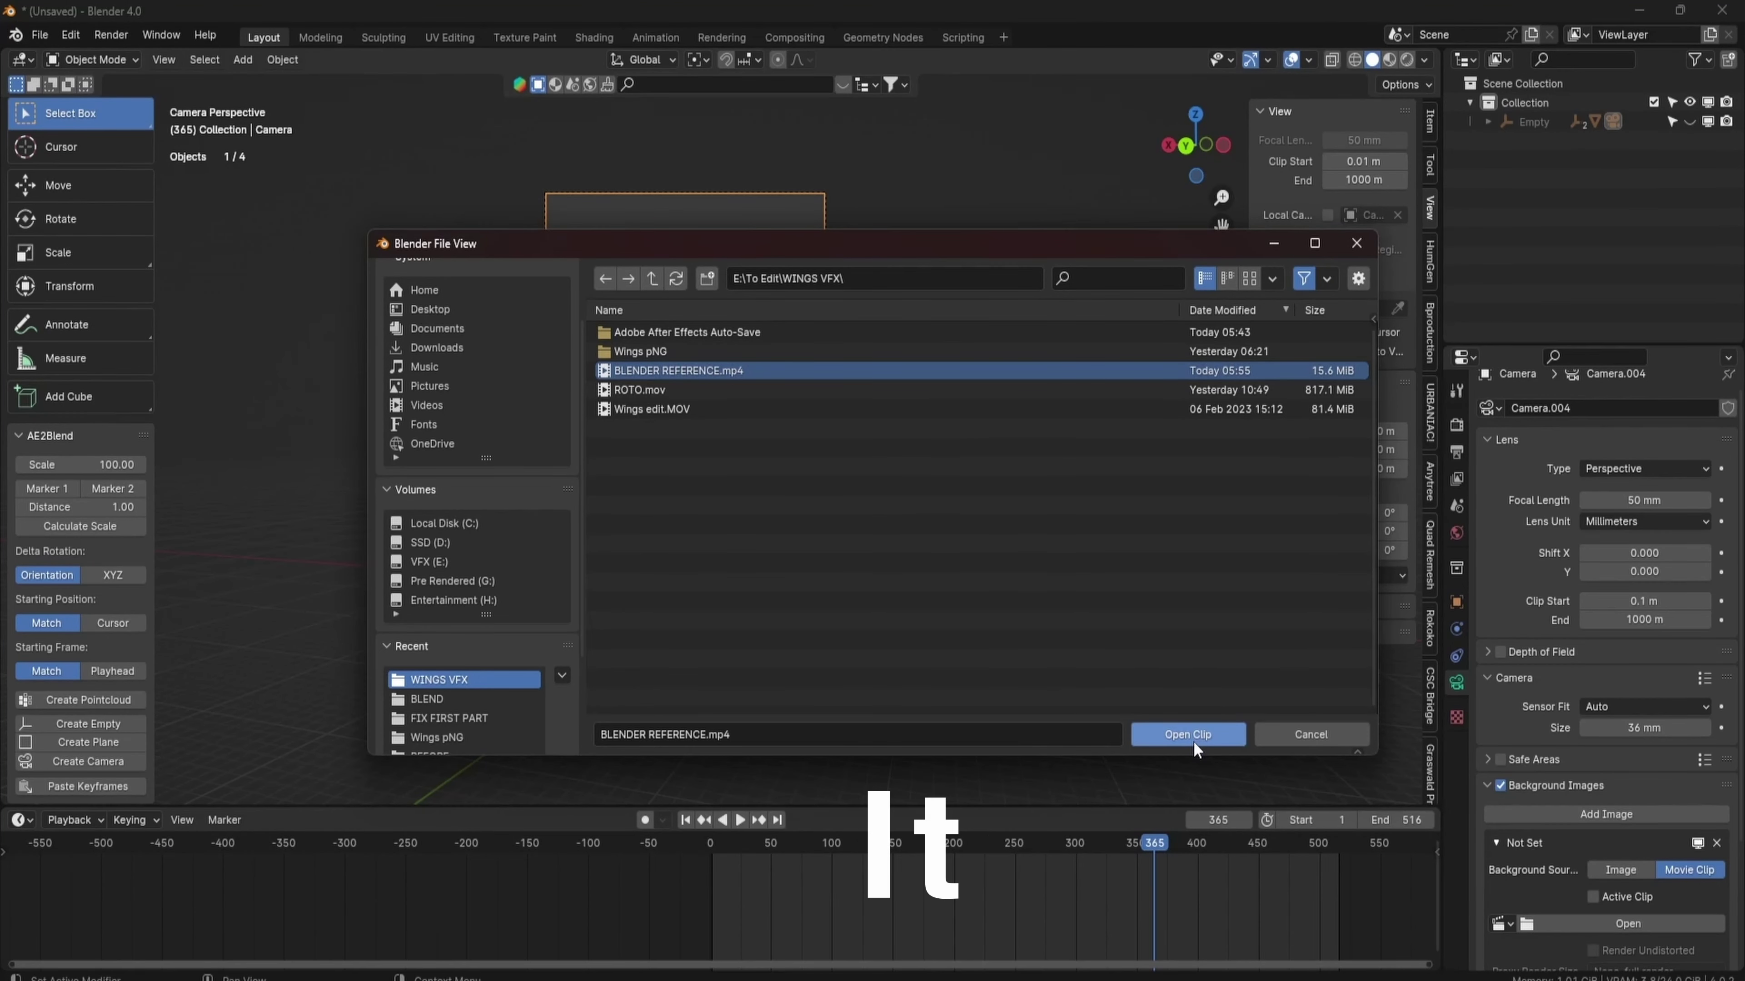
Queue the Wings edit.MOV Comp 1 as a second Render Queue item in After Effects.
{"action": "left_click", "coordinate": [1192, 741]}
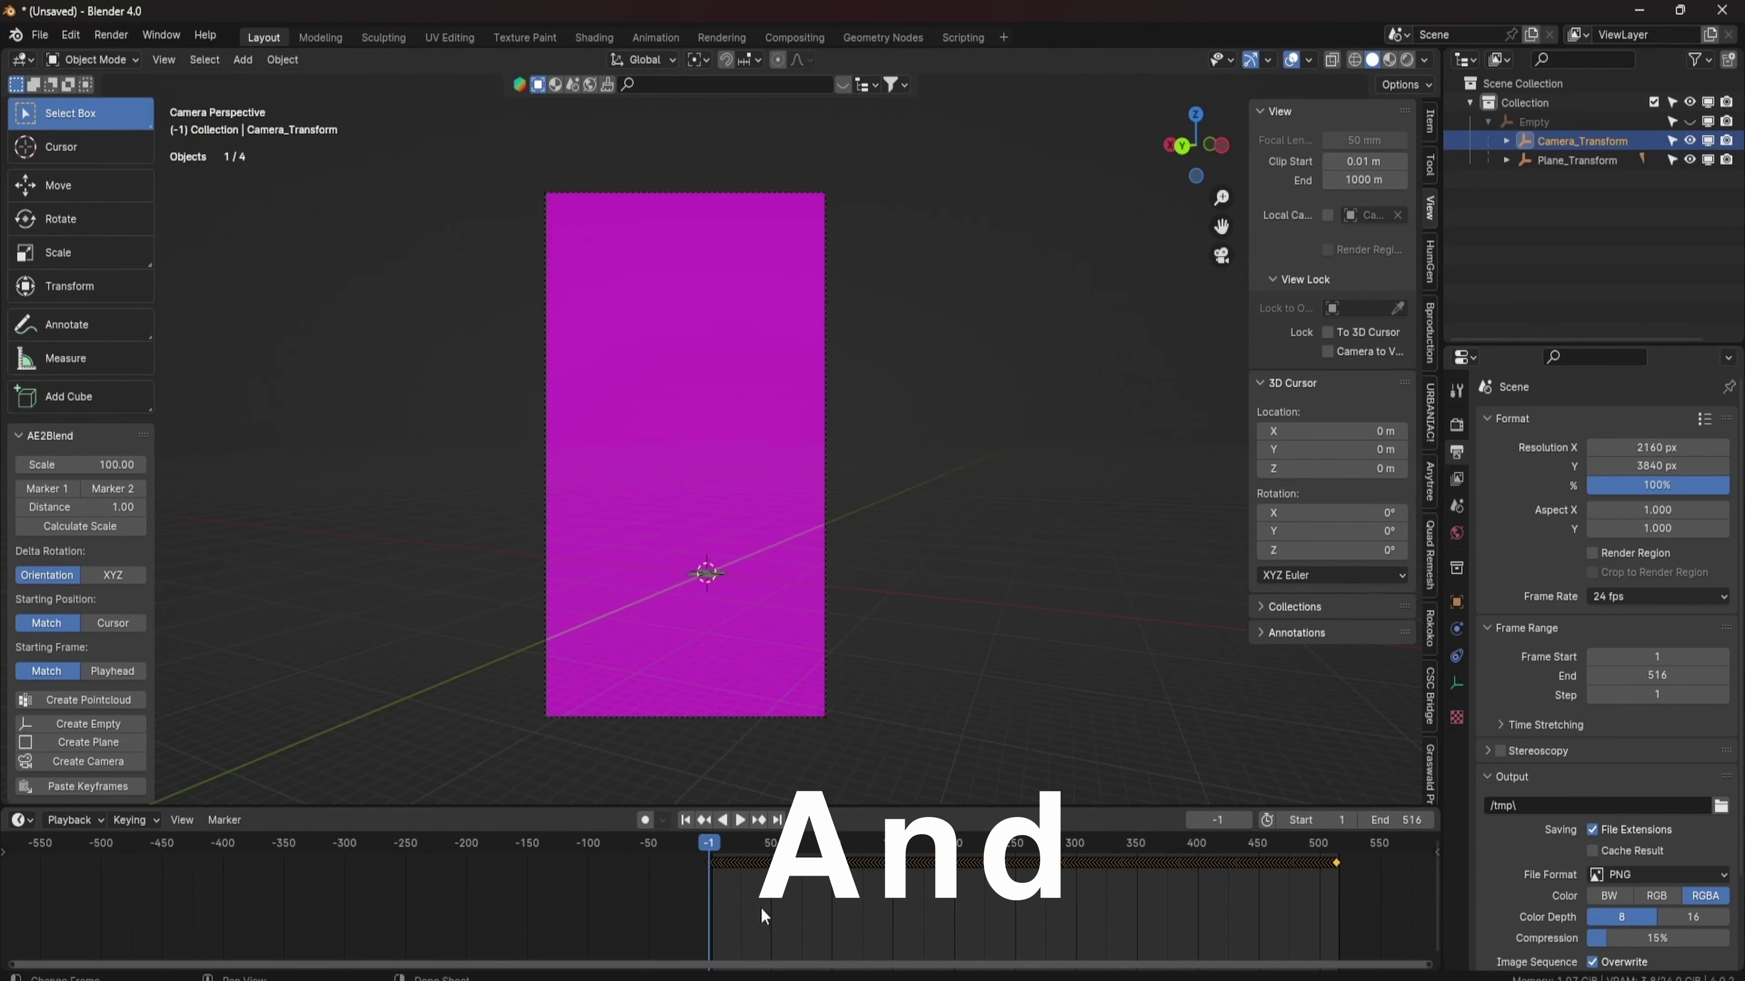
Move all tracked keyframes one frame later so they start on frame 1, then scrub back.
{"action": "scroll", "coordinate": [672, 893], "scroll_direction": "up", "scroll_amount": 5}
{"action": "key", "text": "shift+Left"}
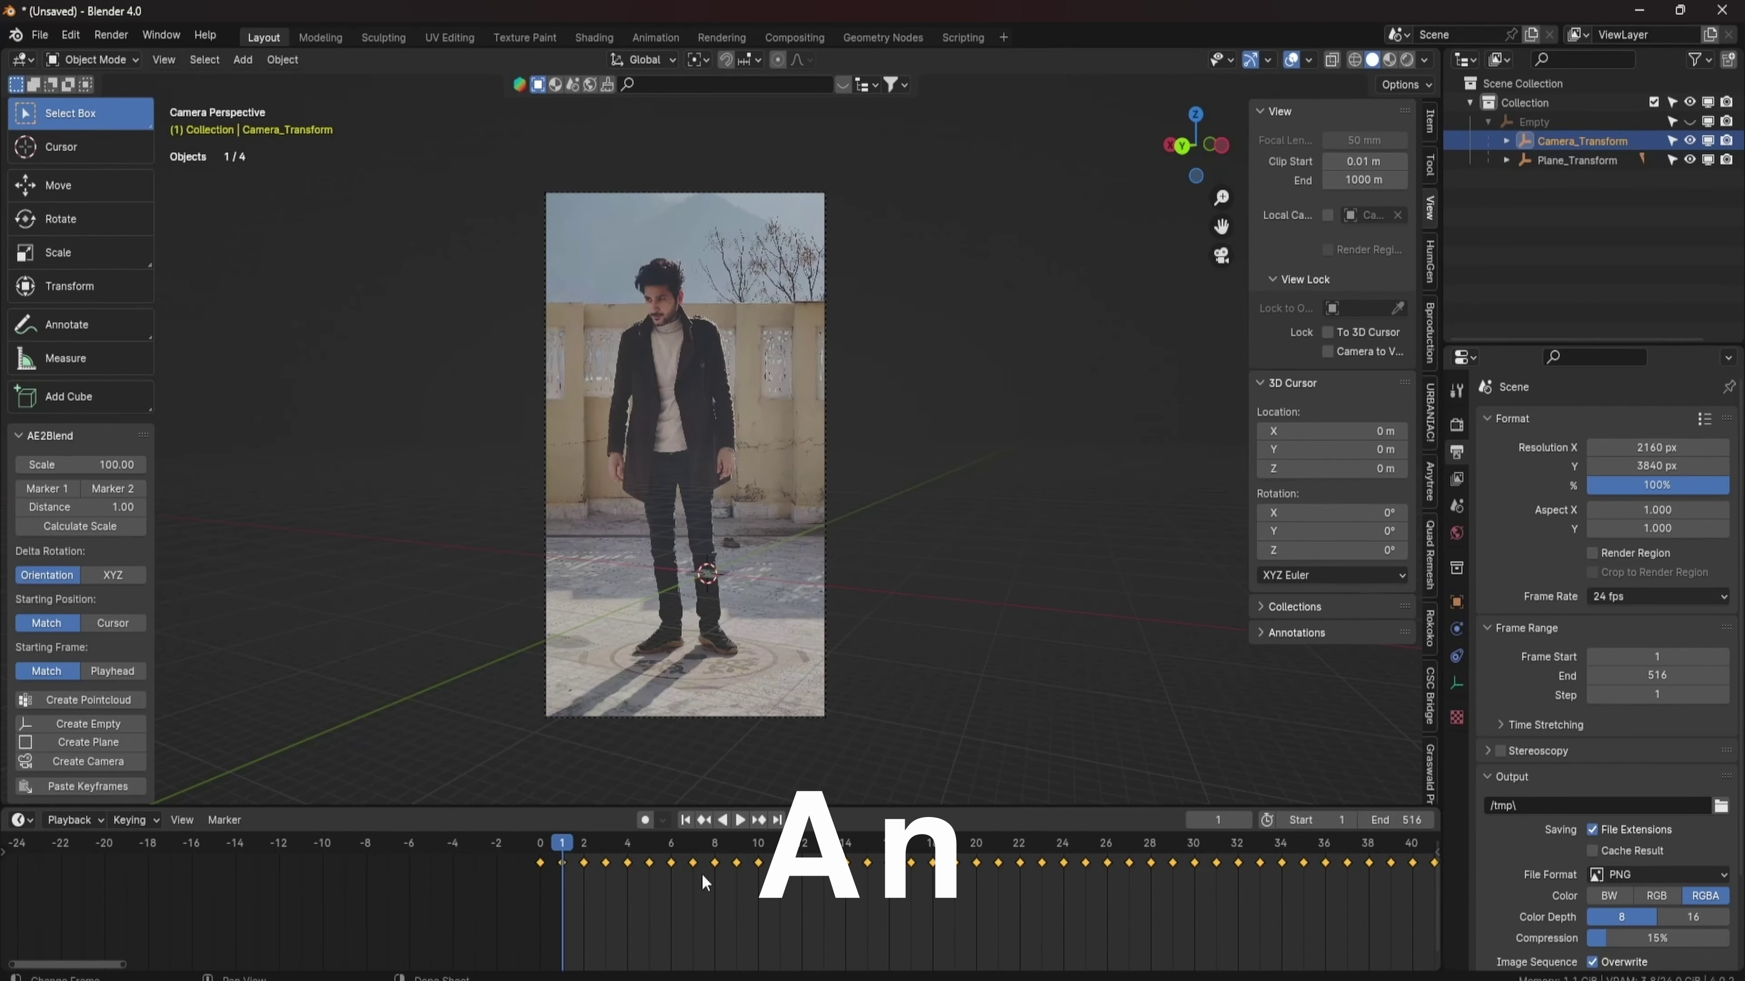
{"action": "scroll", "coordinate": [517, 859], "scroll_direction": "up", "scroll_amount": 2}
{"action": "key", "text": "g"}
{"action": "key", "text": "1"}
{"action": "key", "text": "Return"}
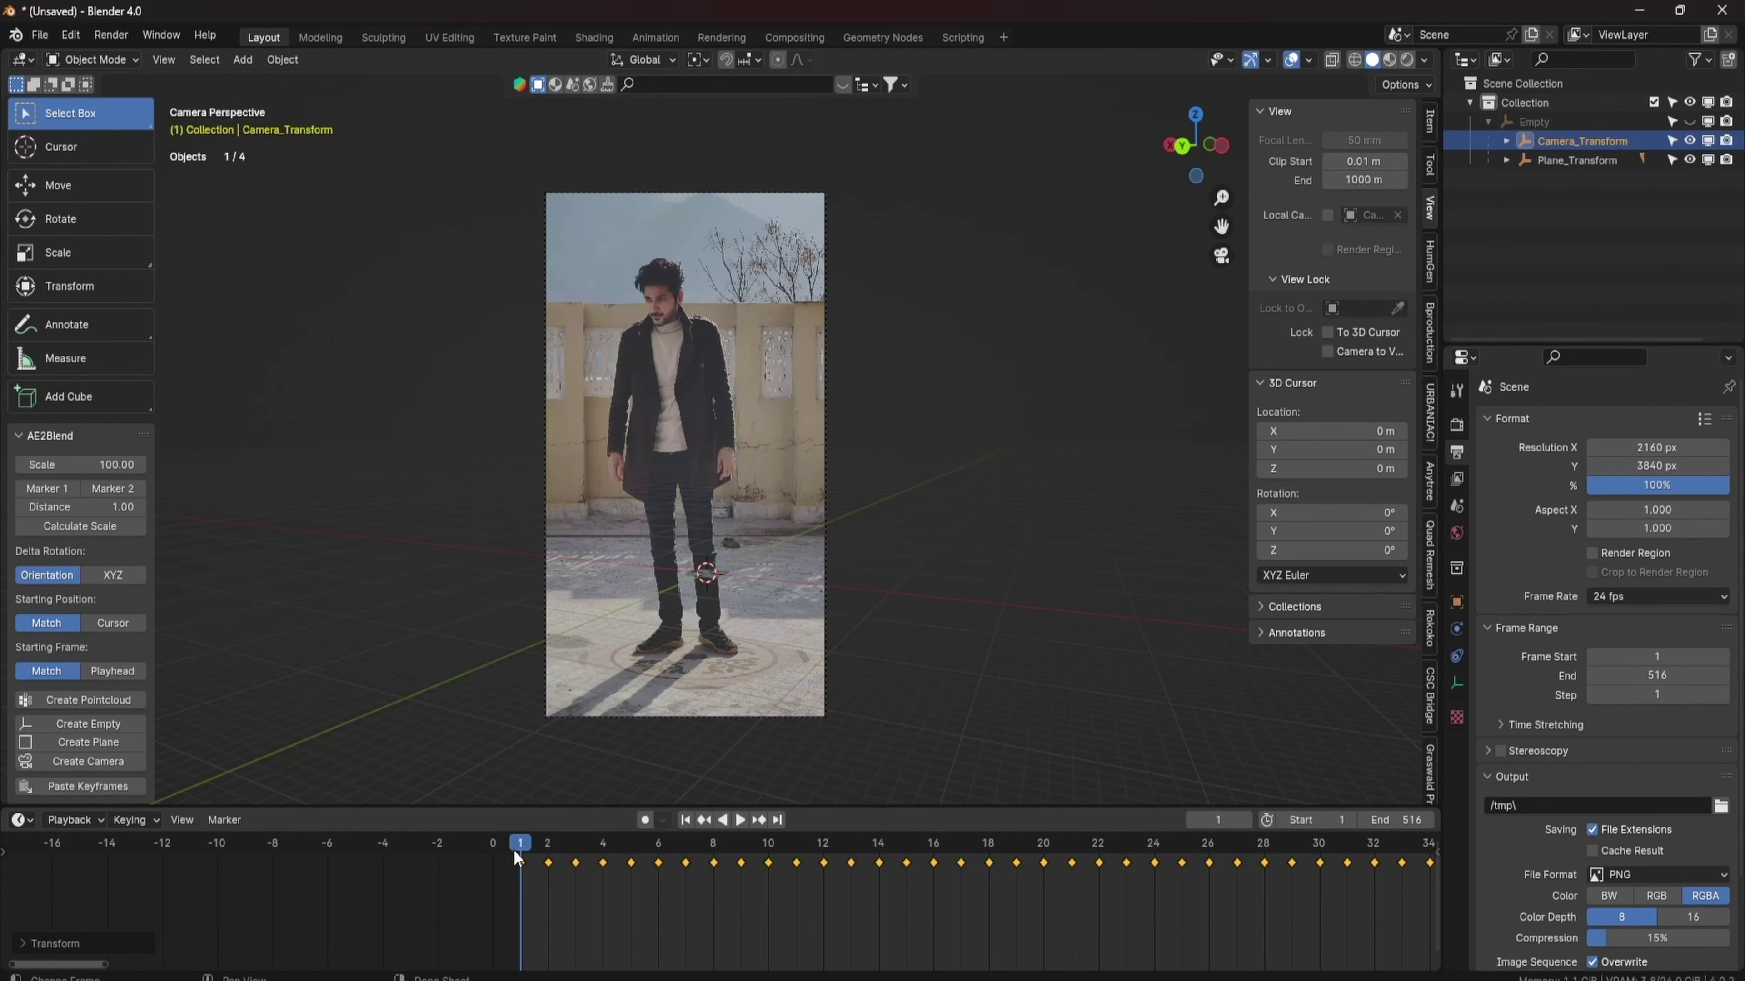
{"action": "left_click_drag", "start_coordinate": [520, 846], "coordinate": [486, 851]}
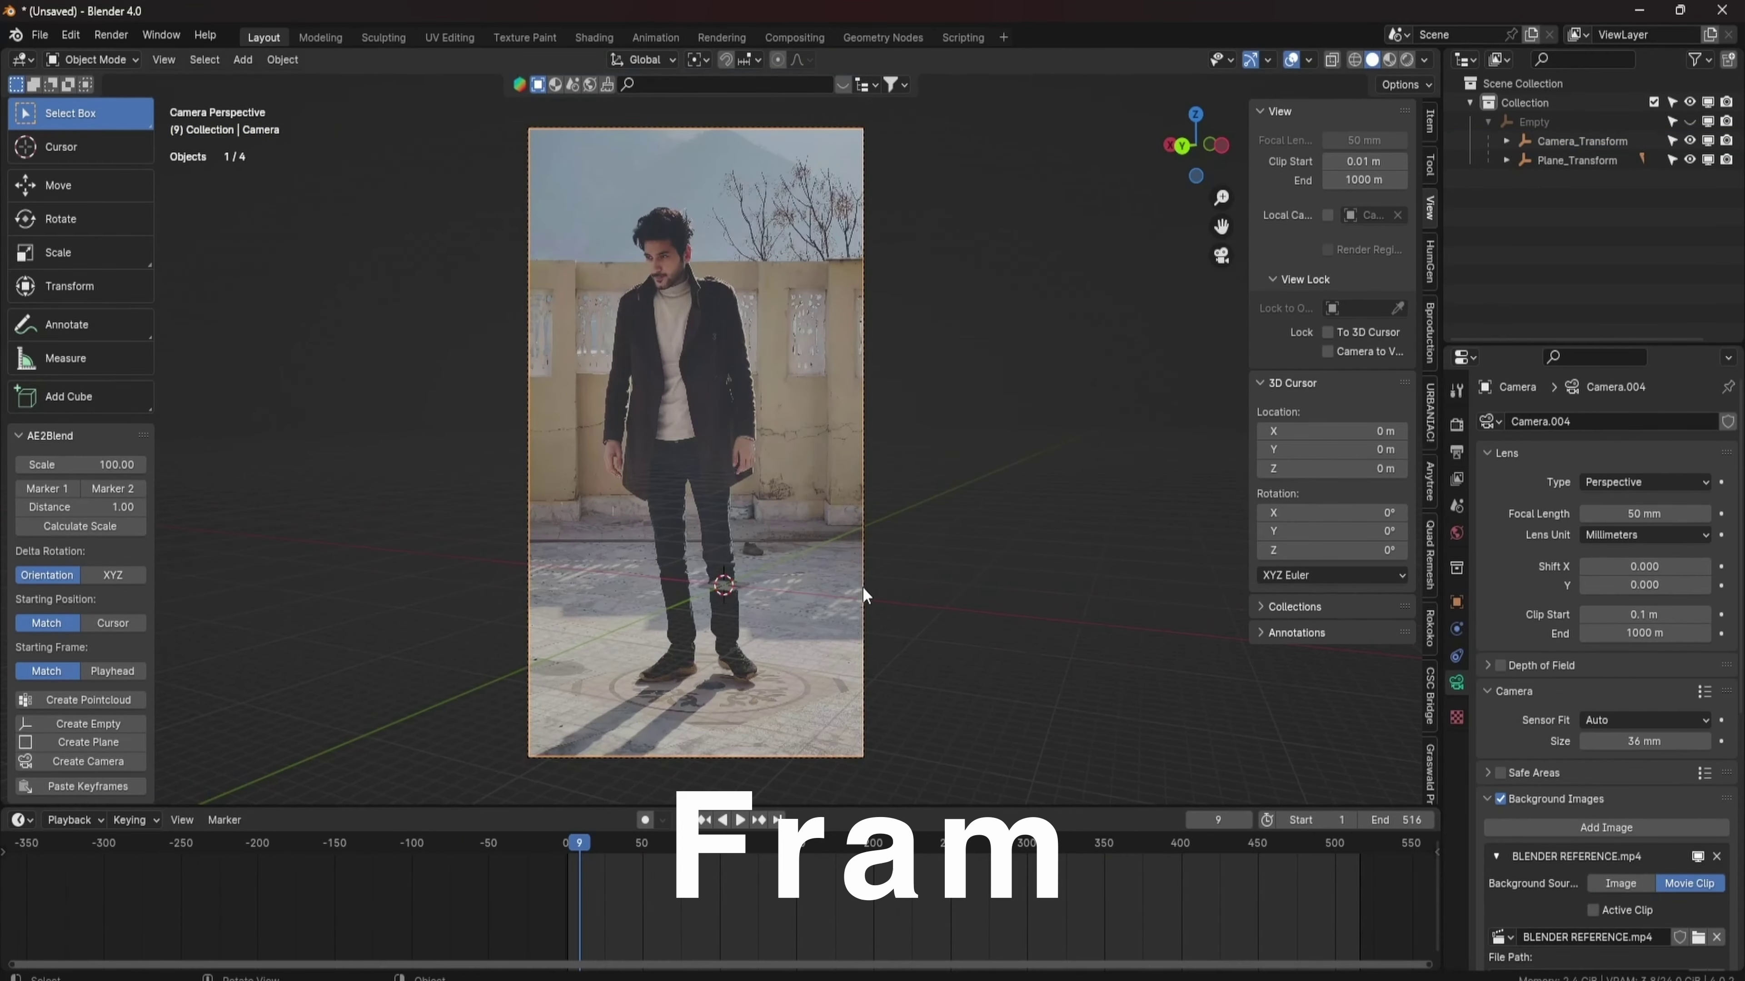
{"action": "scroll", "coordinate": [864, 593], "scroll_direction": "up", "scroll_amount": 1}
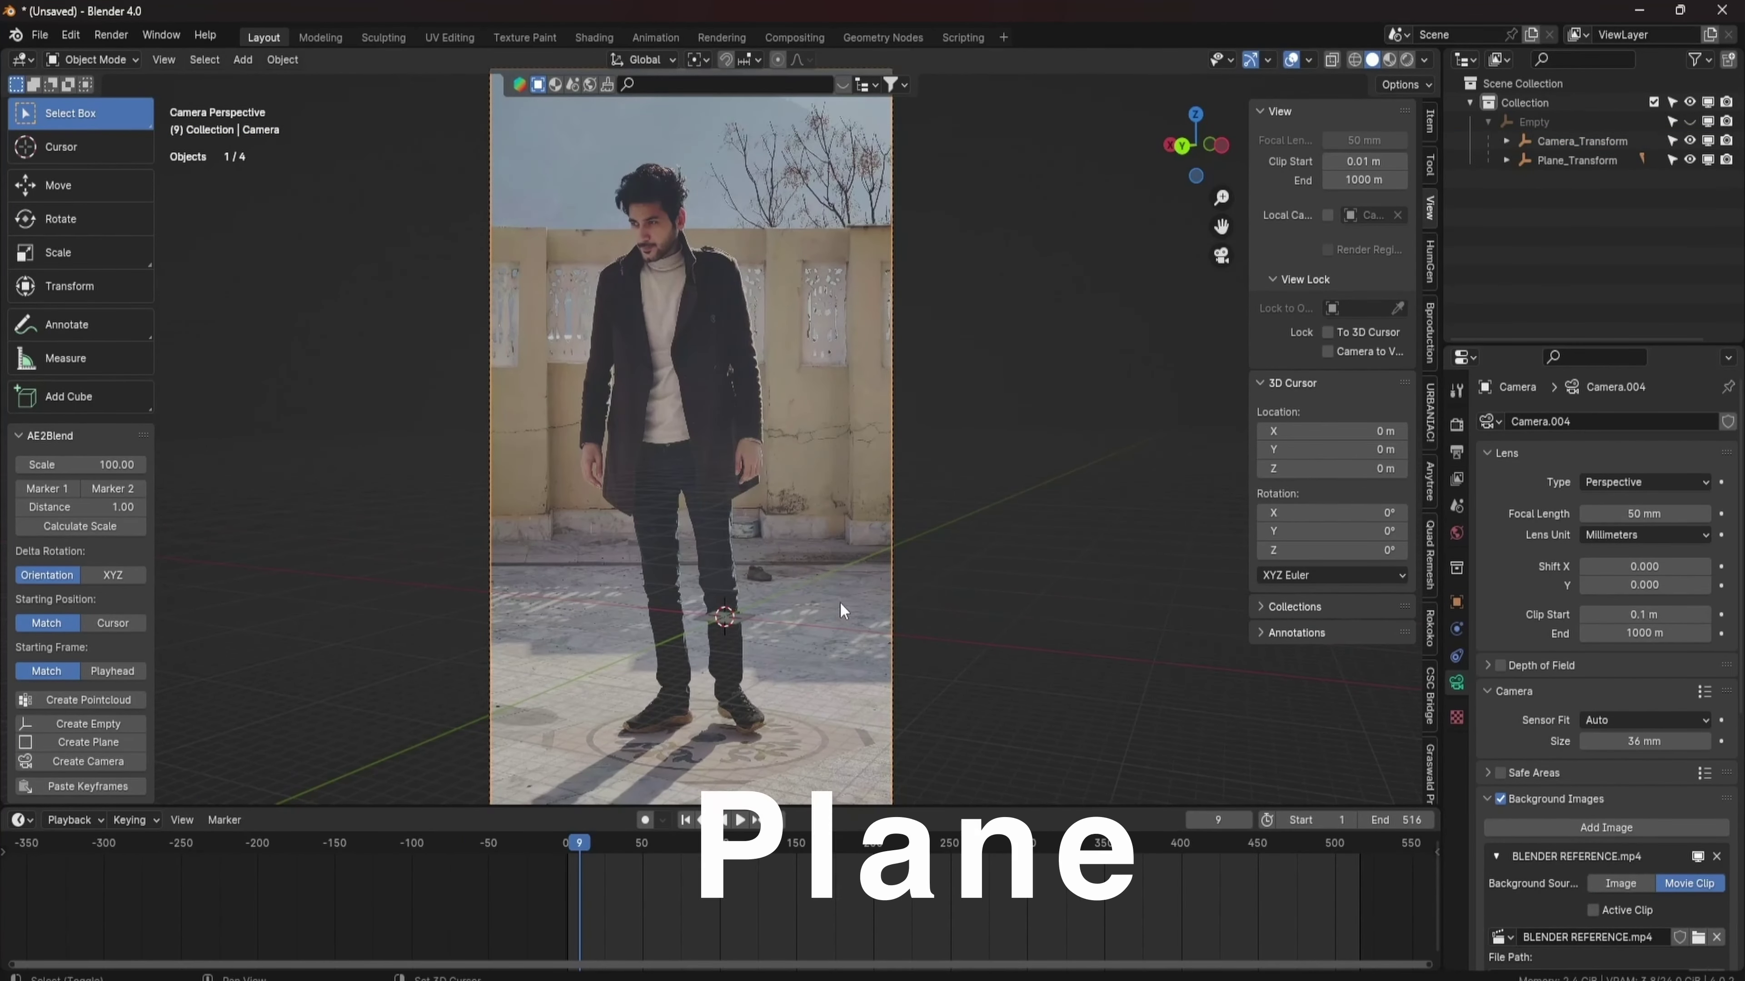
{"action": "scroll", "coordinate": [838, 613], "scroll_direction": "up", "scroll_amount": 4}
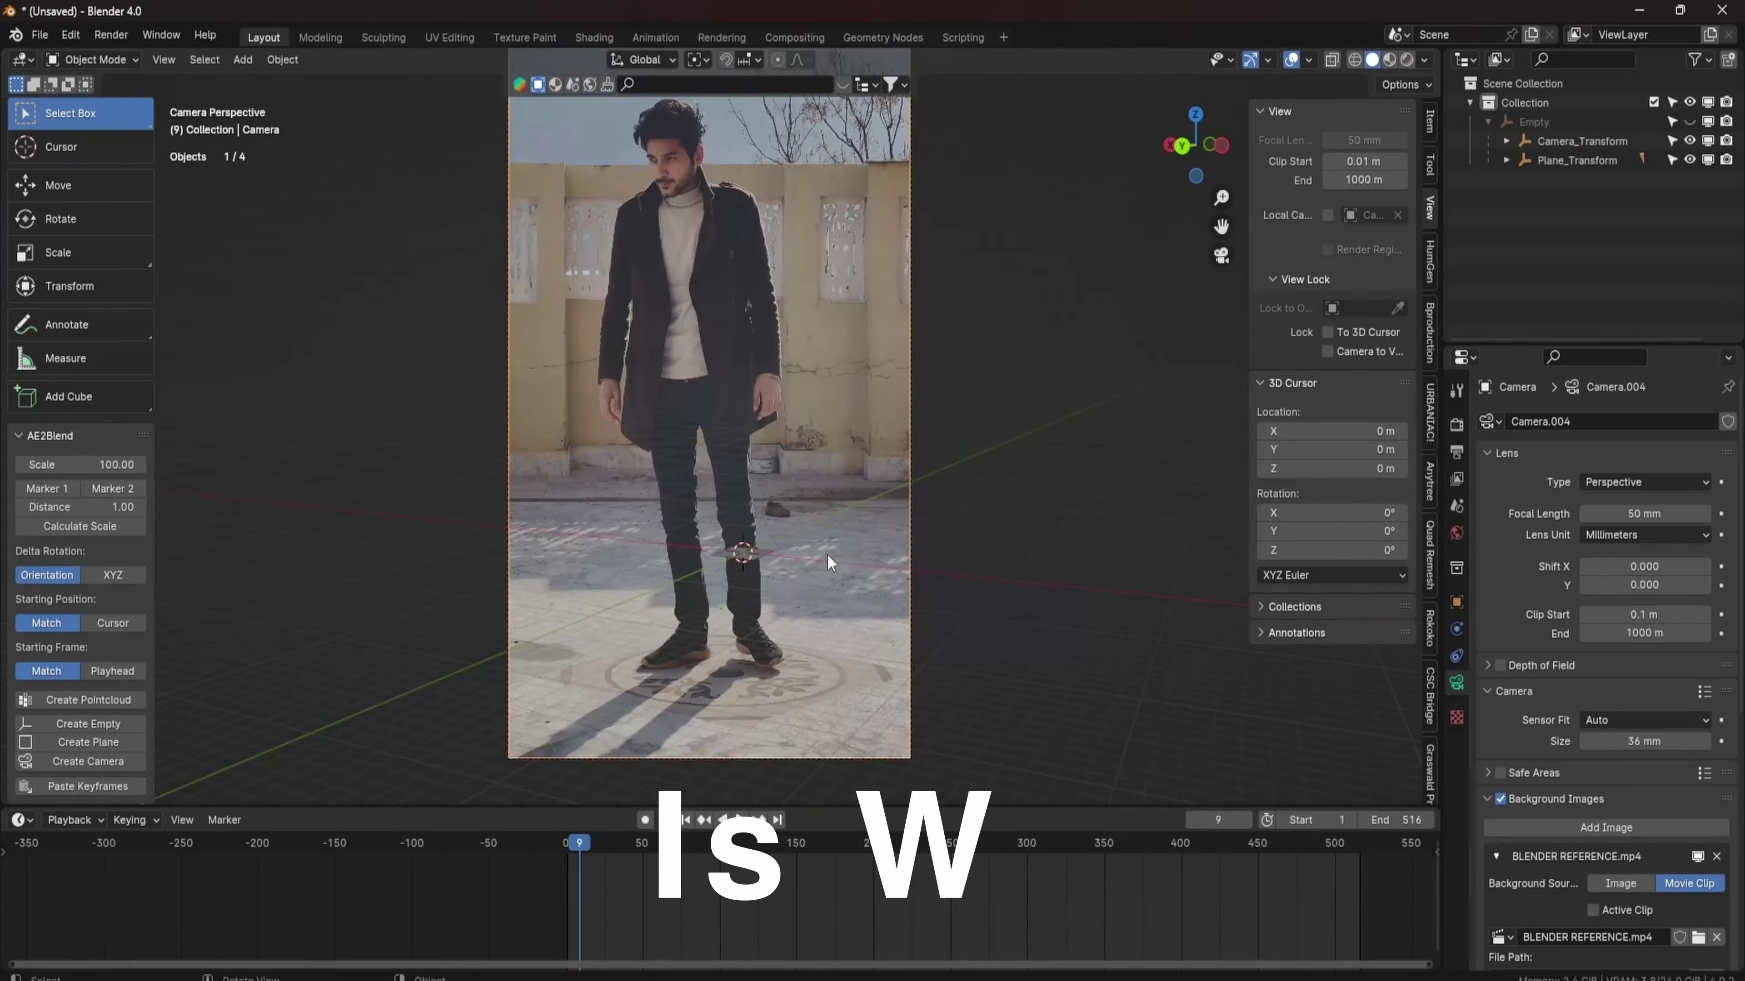
Copy the 145.6962 mm Focal Length from the 3D Tracker Camera's Camera Settings.
{"action": "scroll", "coordinate": [828, 553], "scroll_direction": "up", "scroll_amount": 3}
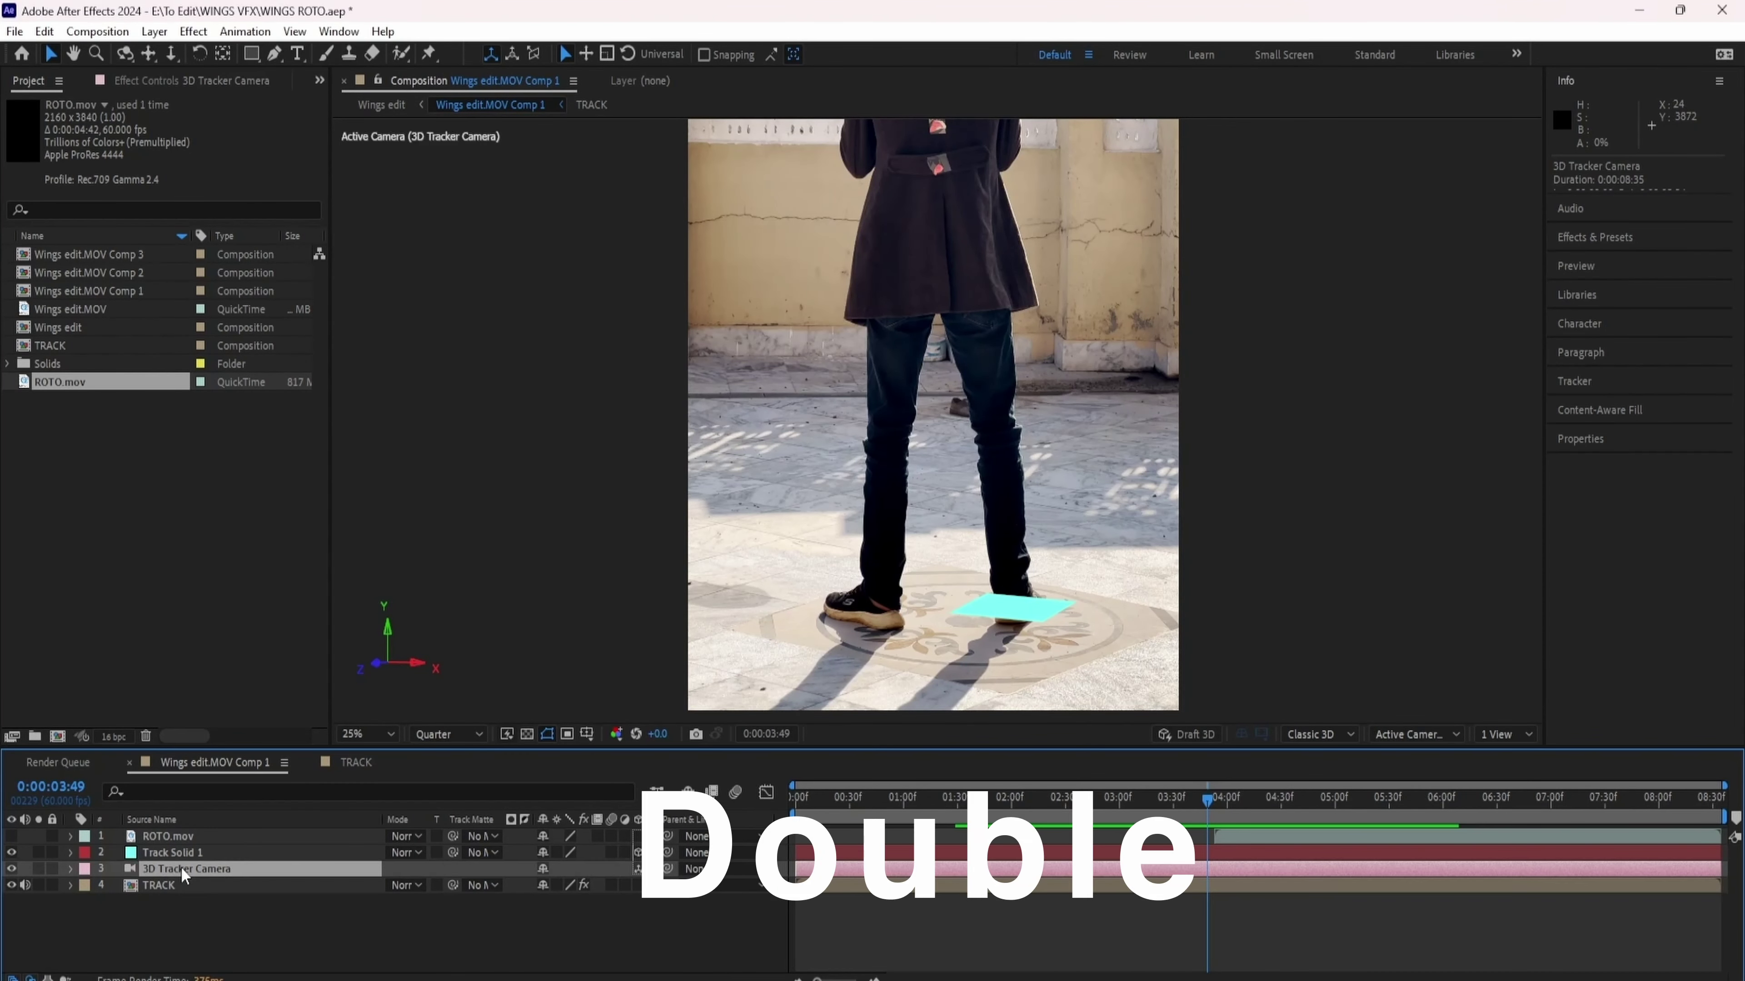
{"action": "double_click", "coordinate": [181, 867]}
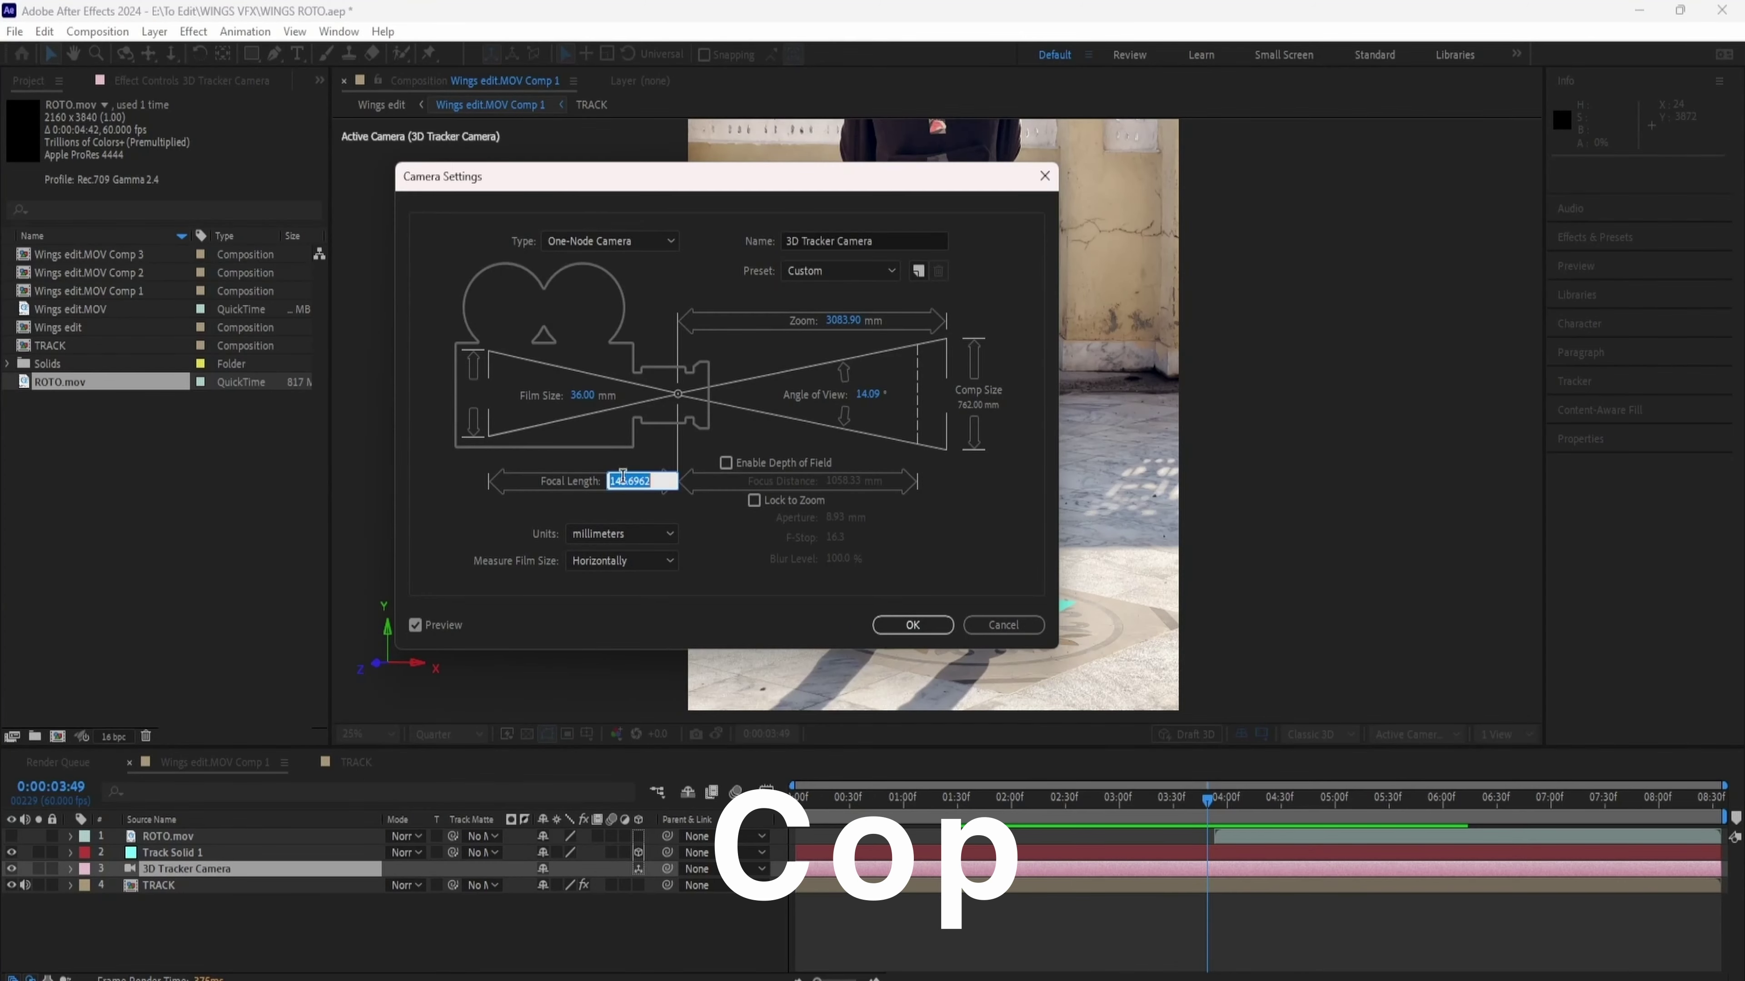
{"action": "left_click", "coordinate": [913, 624]}
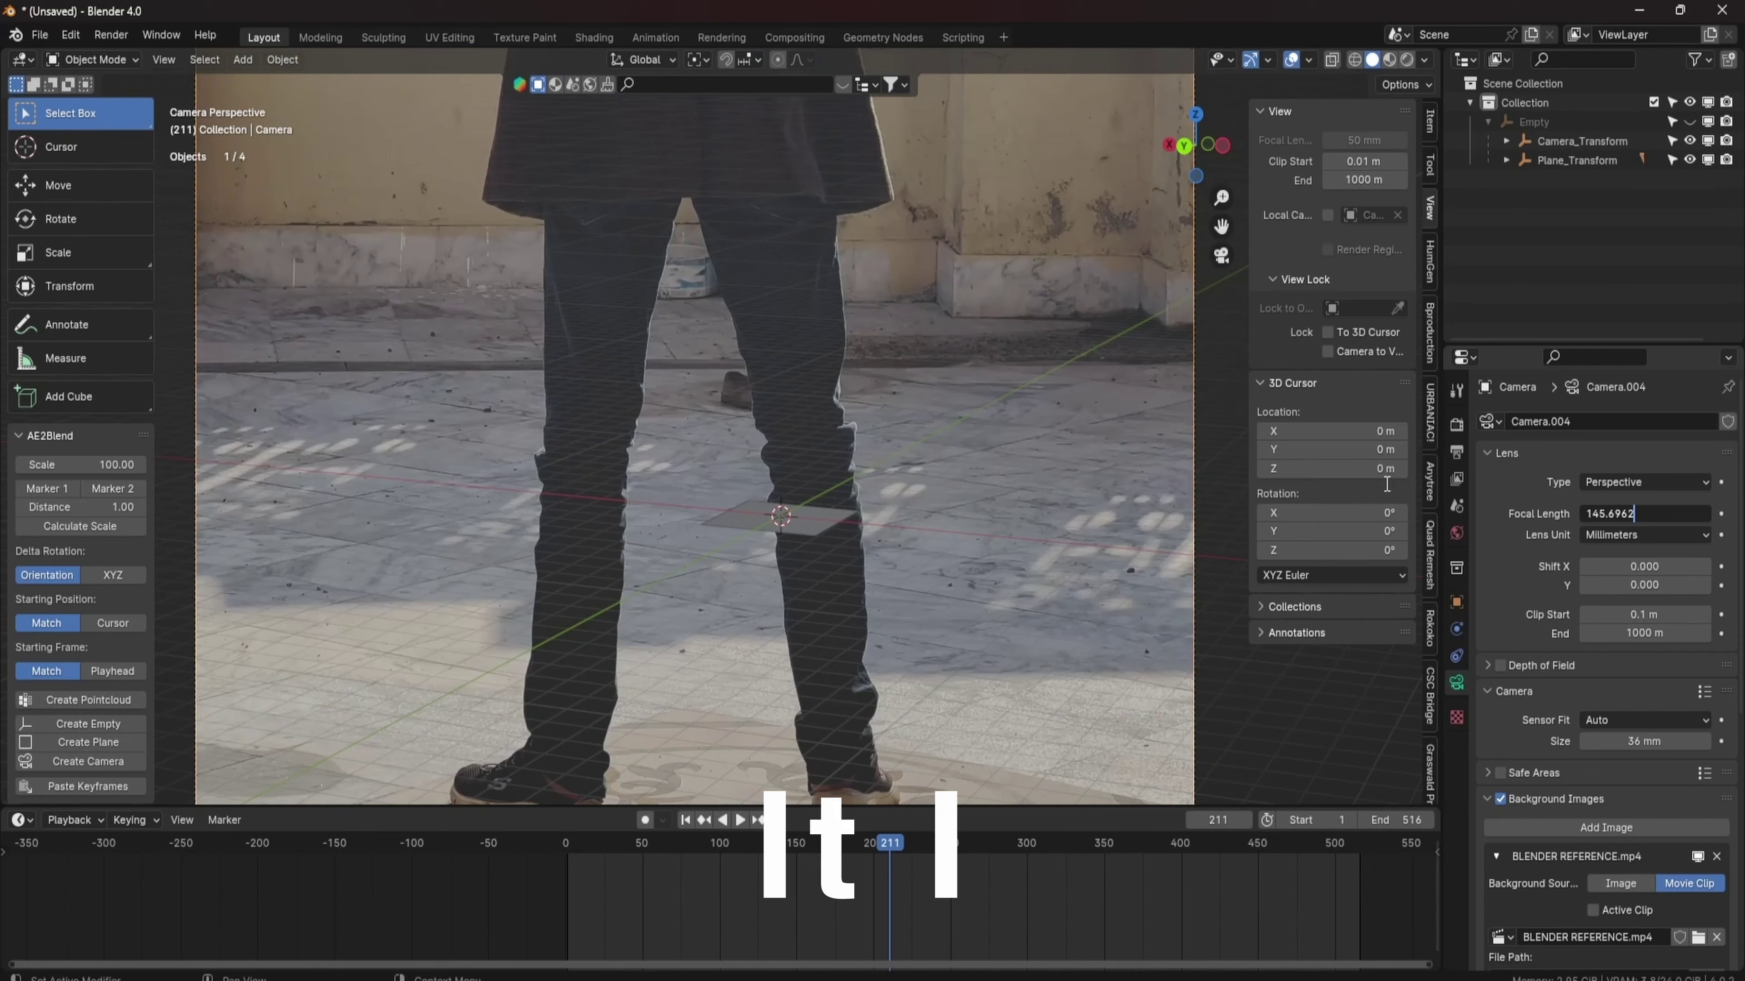
Set Camera.004's focal length to 145.696 divided by 1.7777 (81.95 mm) and play back to check.
{"action": "key", "text": "Return"}
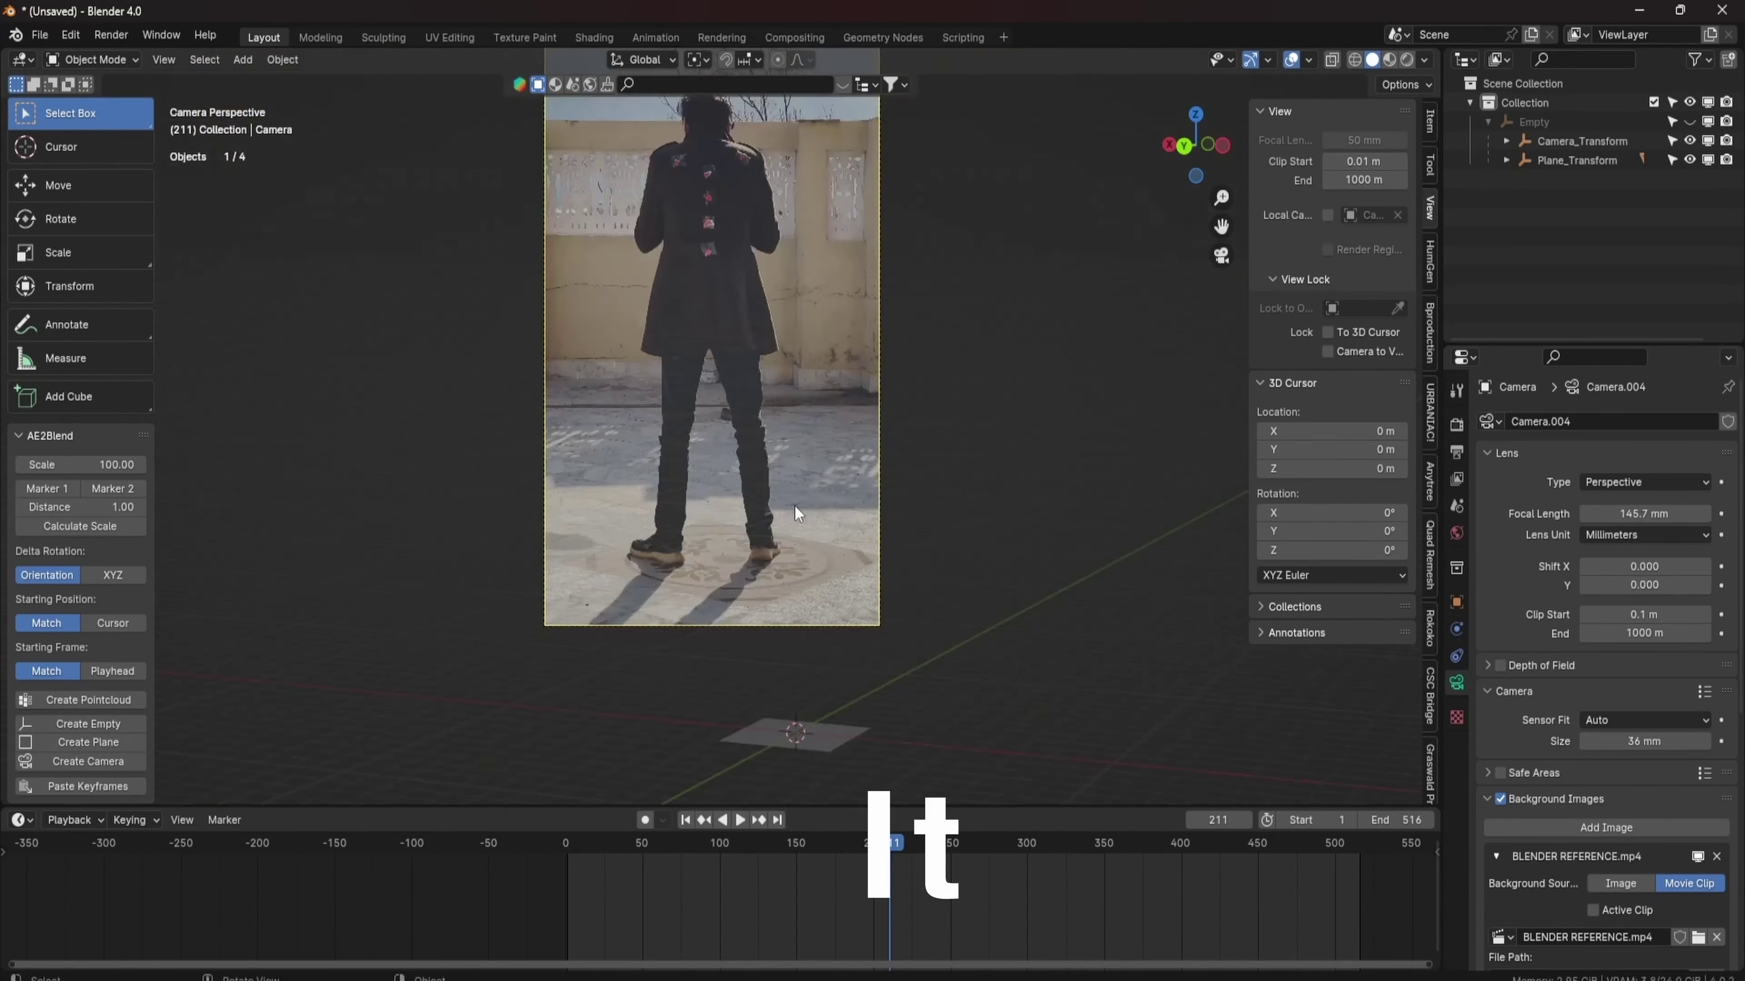
{"action": "key", "text": "Home"}
{"action": "scroll", "coordinate": [795, 512], "scroll_direction": "down", "scroll_amount": 5}
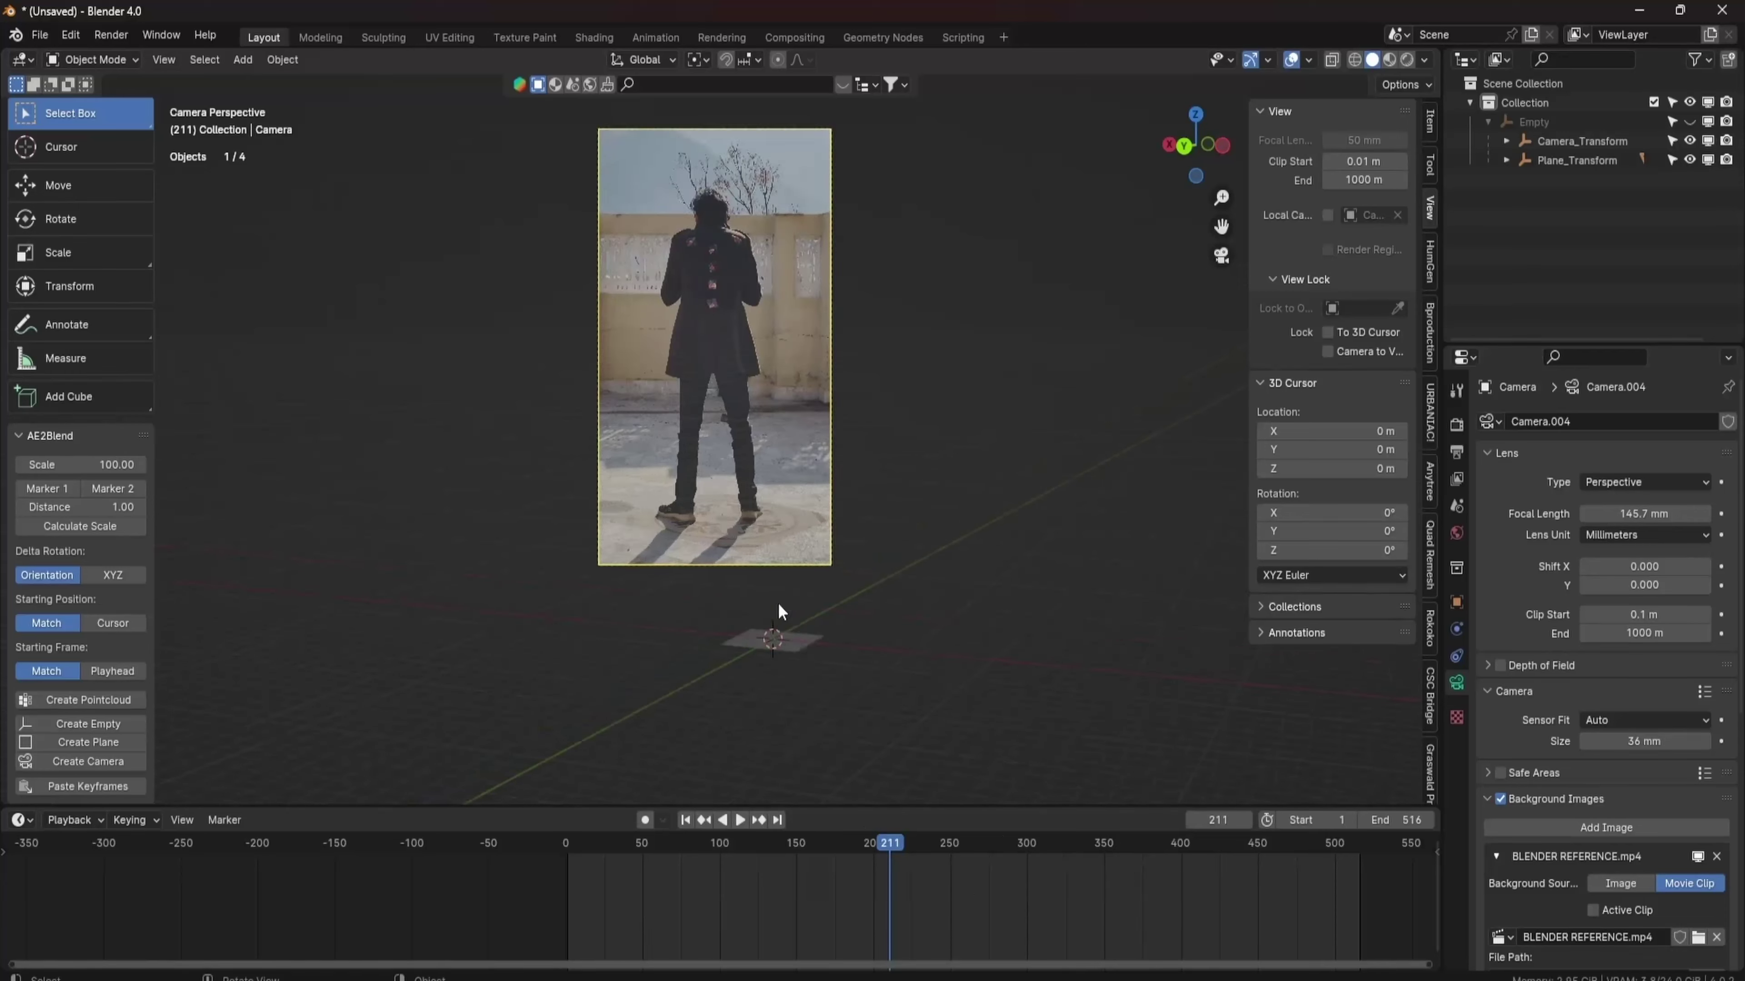
{"action": "scroll", "coordinate": [778, 603], "scroll_direction": "up", "scroll_amount": 4}
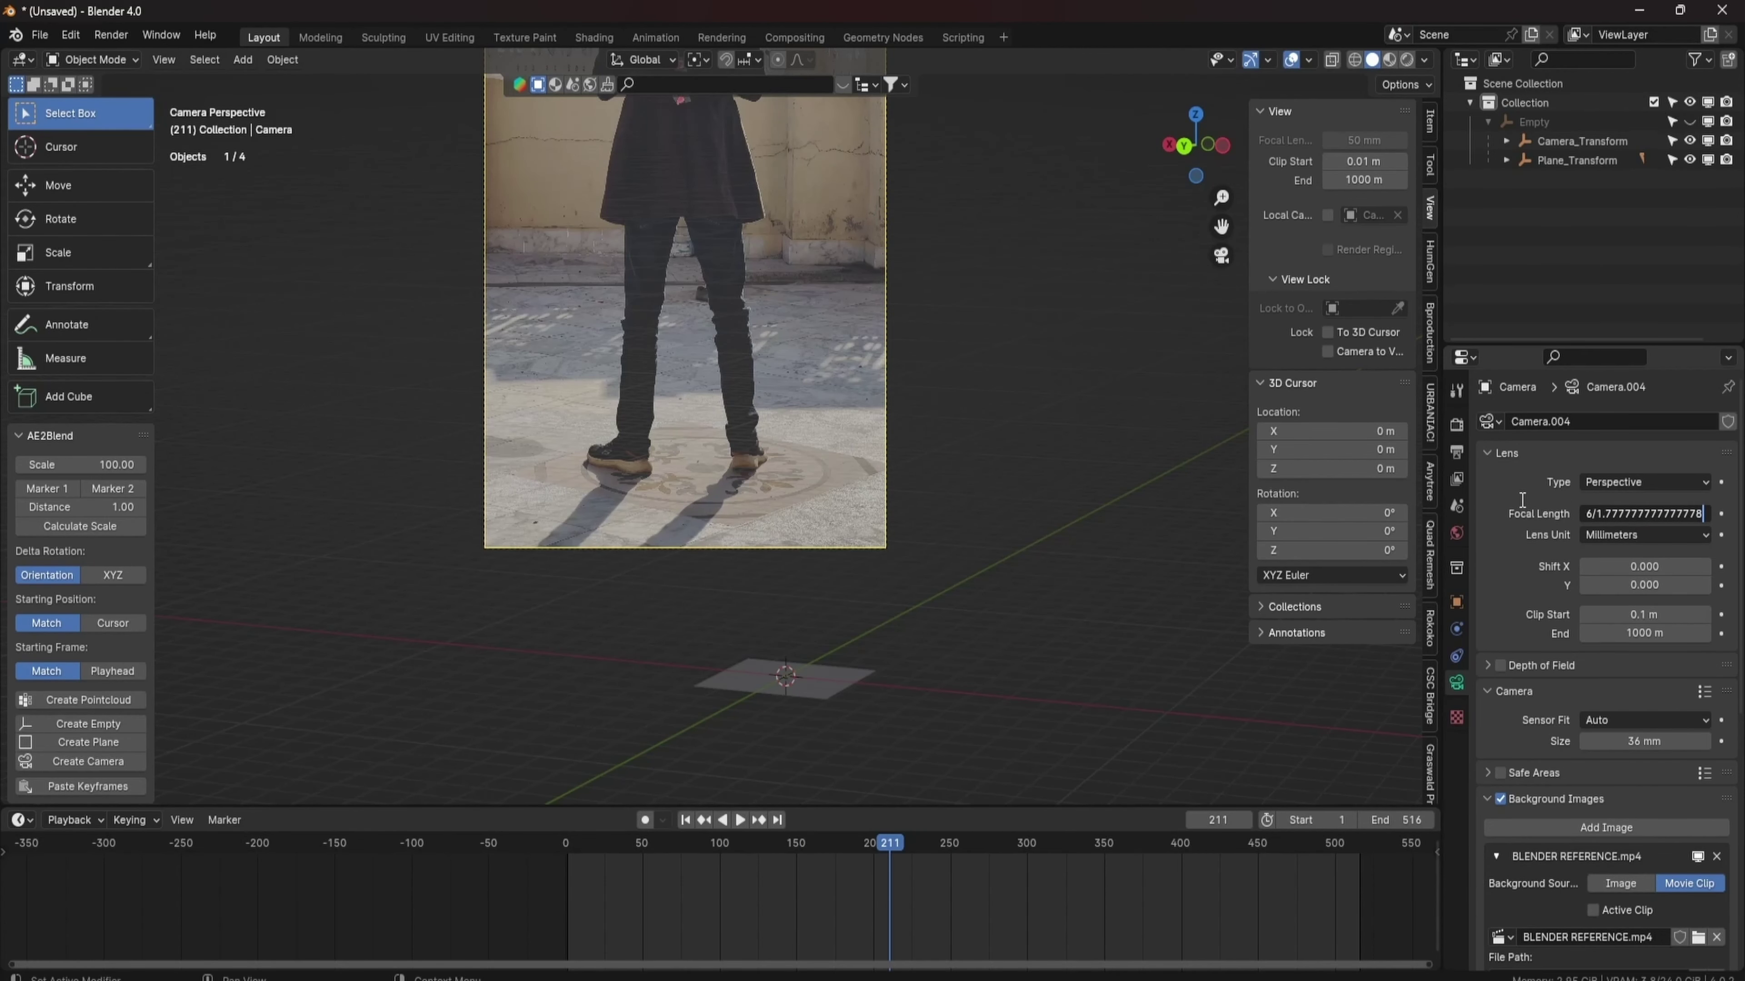
{"action": "key", "text": "Return"}
{"action": "key", "text": "space"}
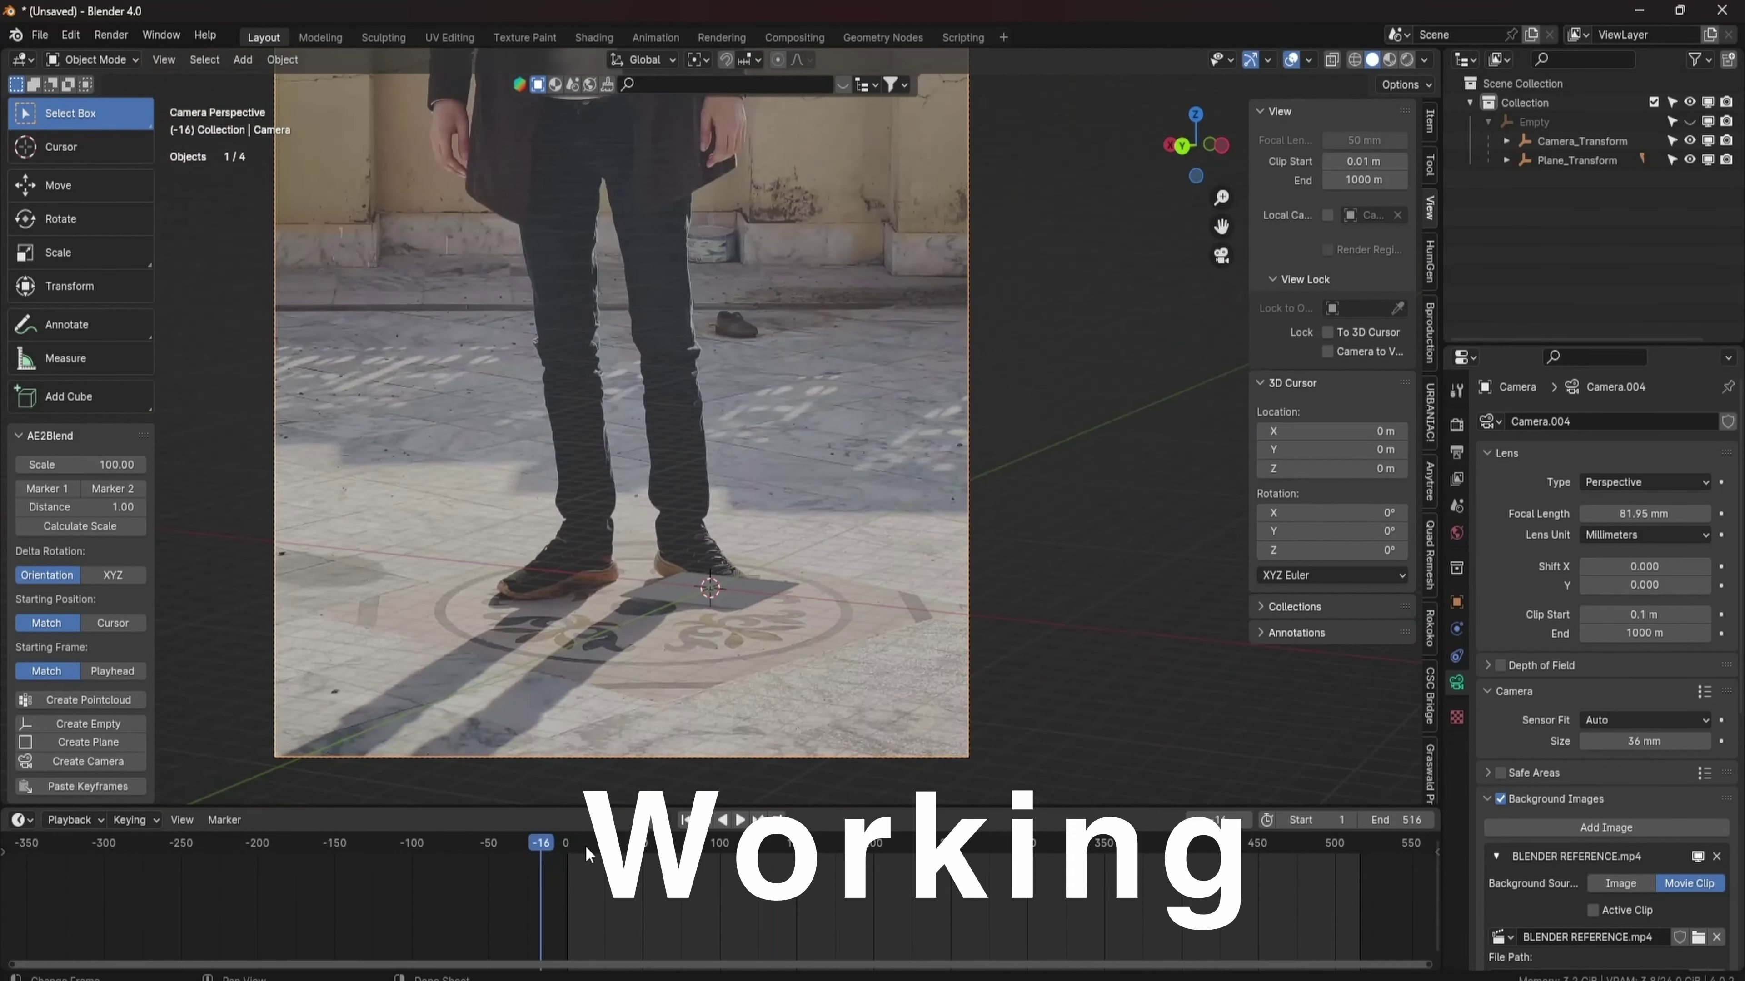
{"action": "left_click", "coordinate": [1318, 871]}
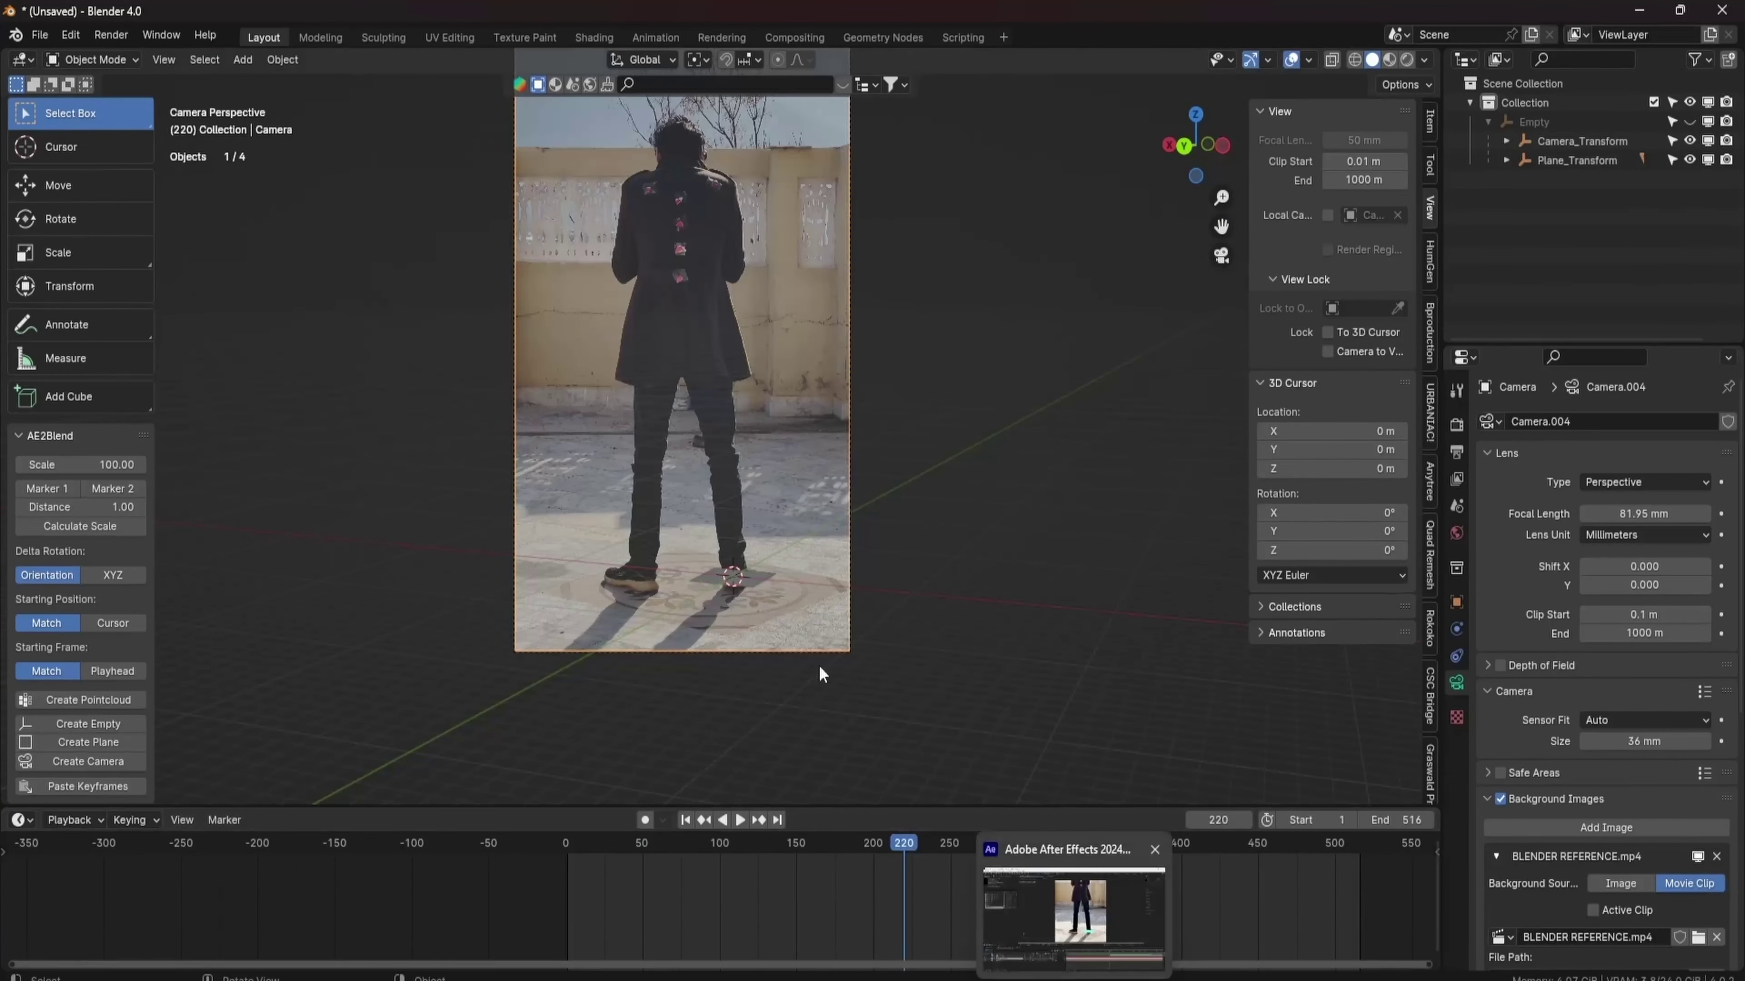
{"action": "left_click", "coordinate": [1167, 852]}
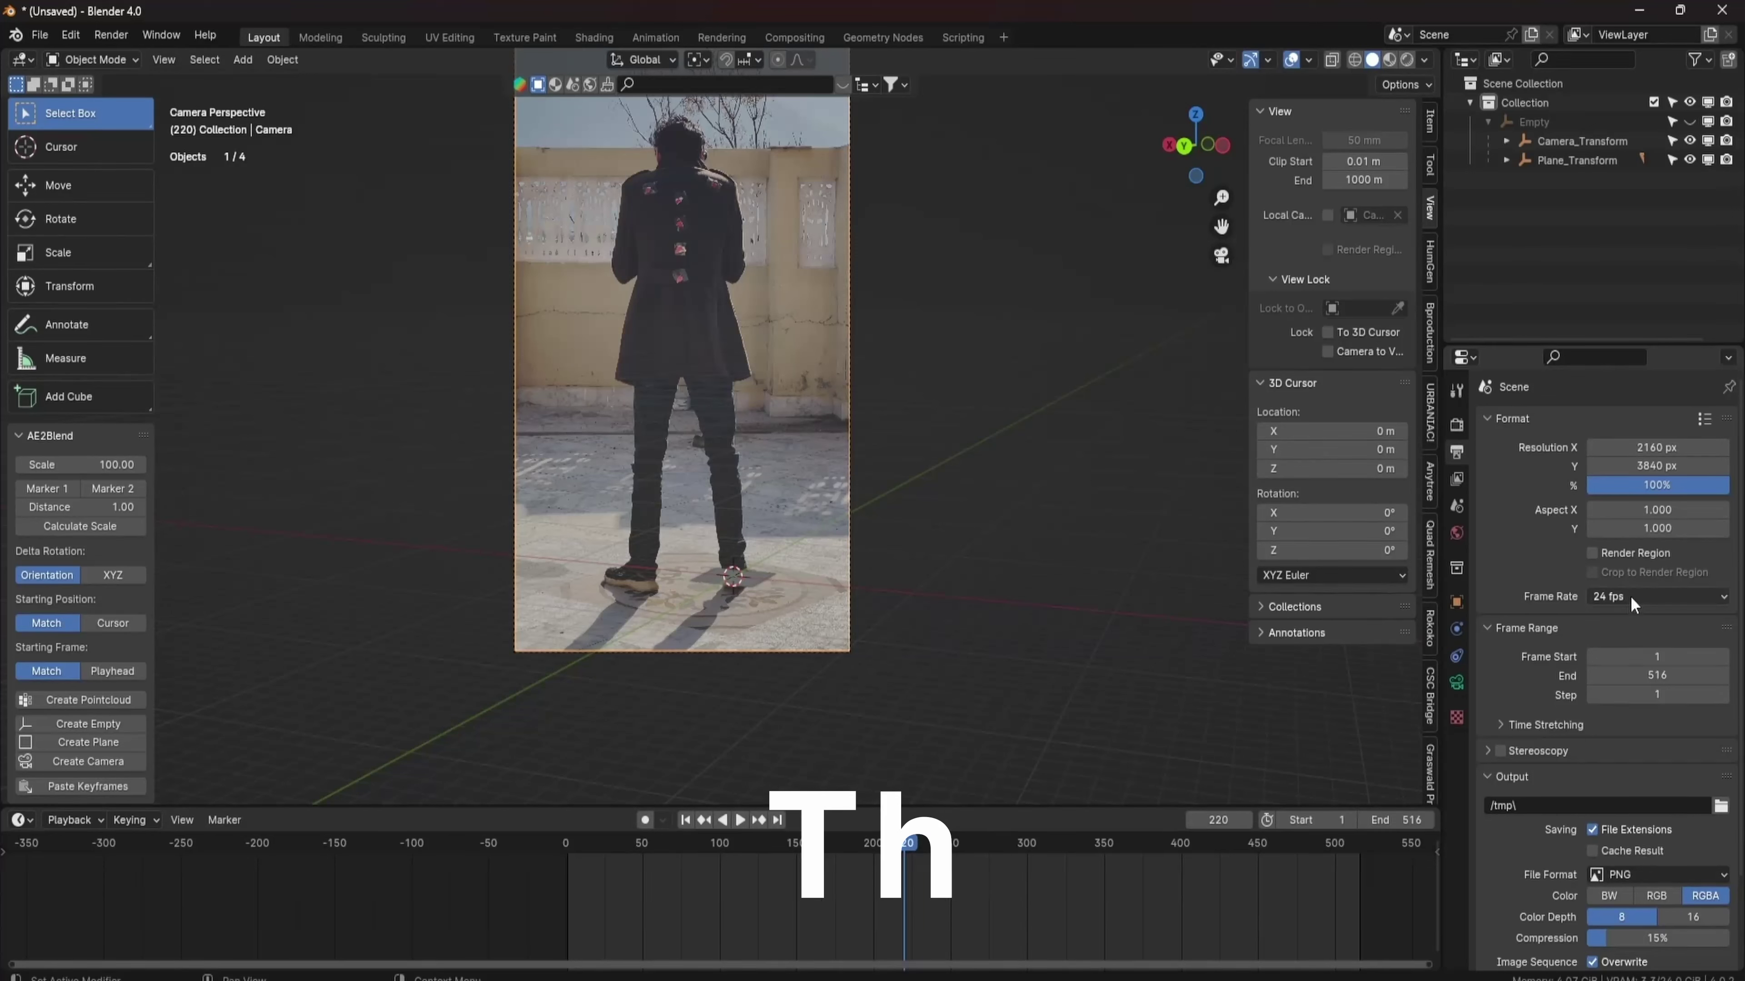
Set the scene frame rate to 60 fps.
{"action": "left_click", "coordinate": [1630, 597]}
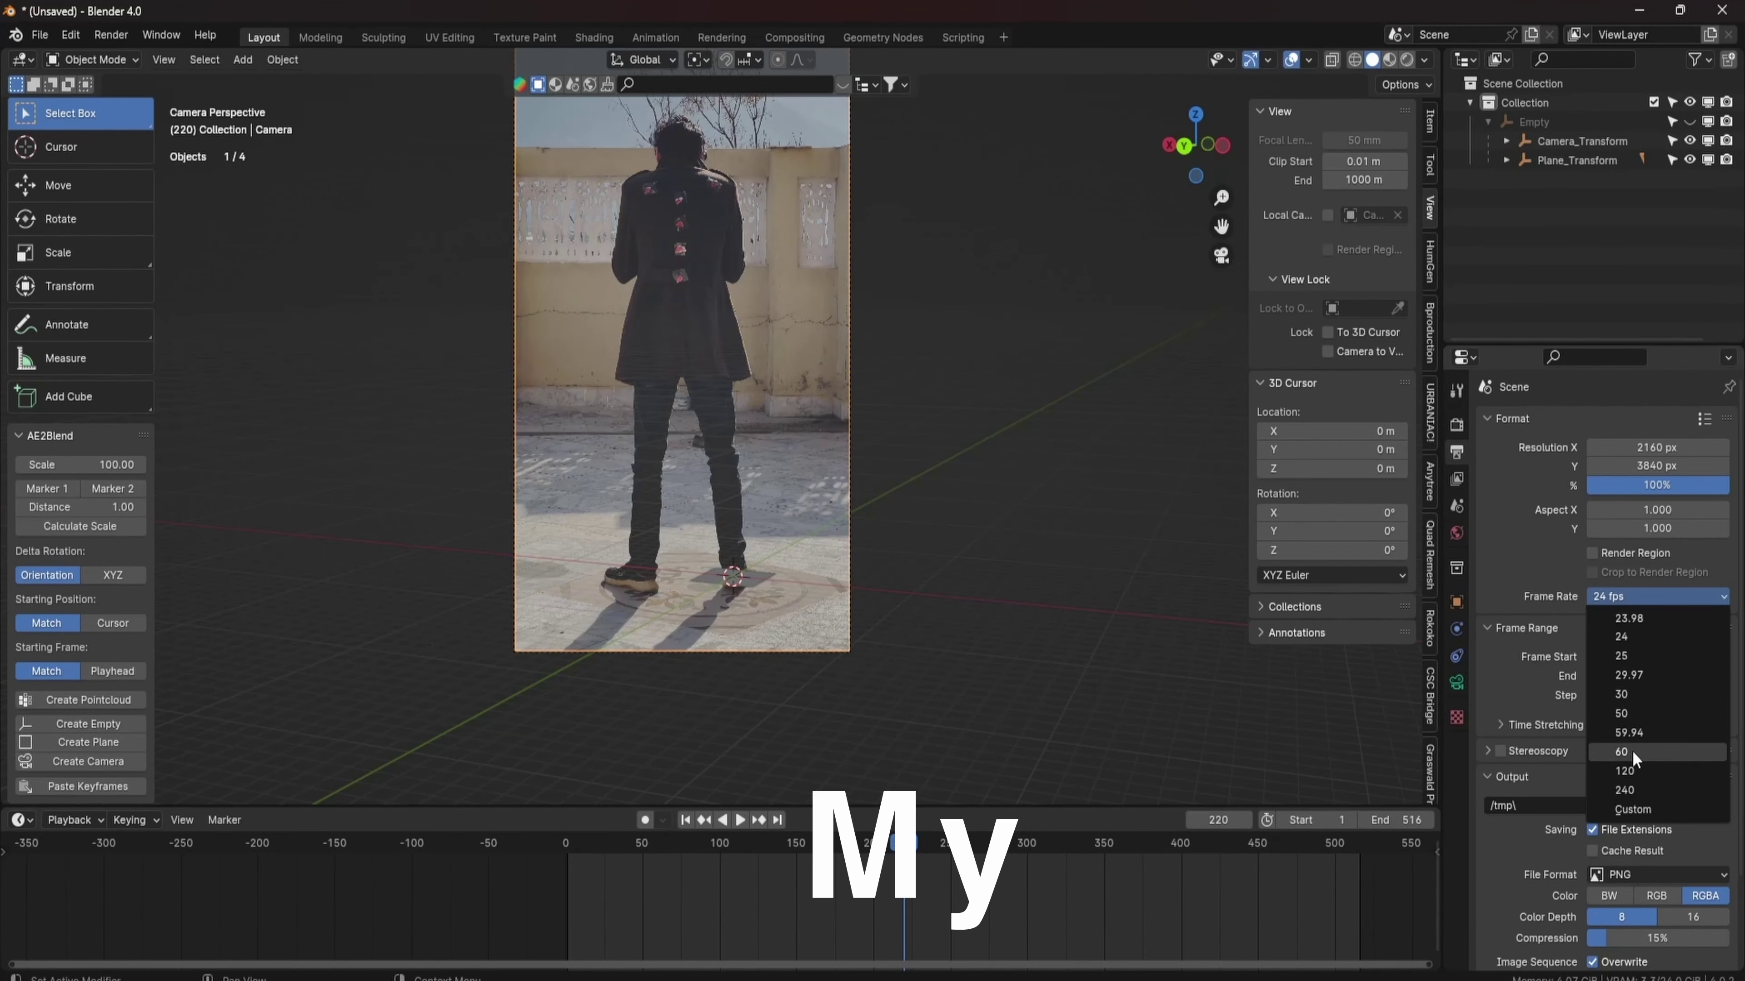
{"action": "key", "text": "Return"}
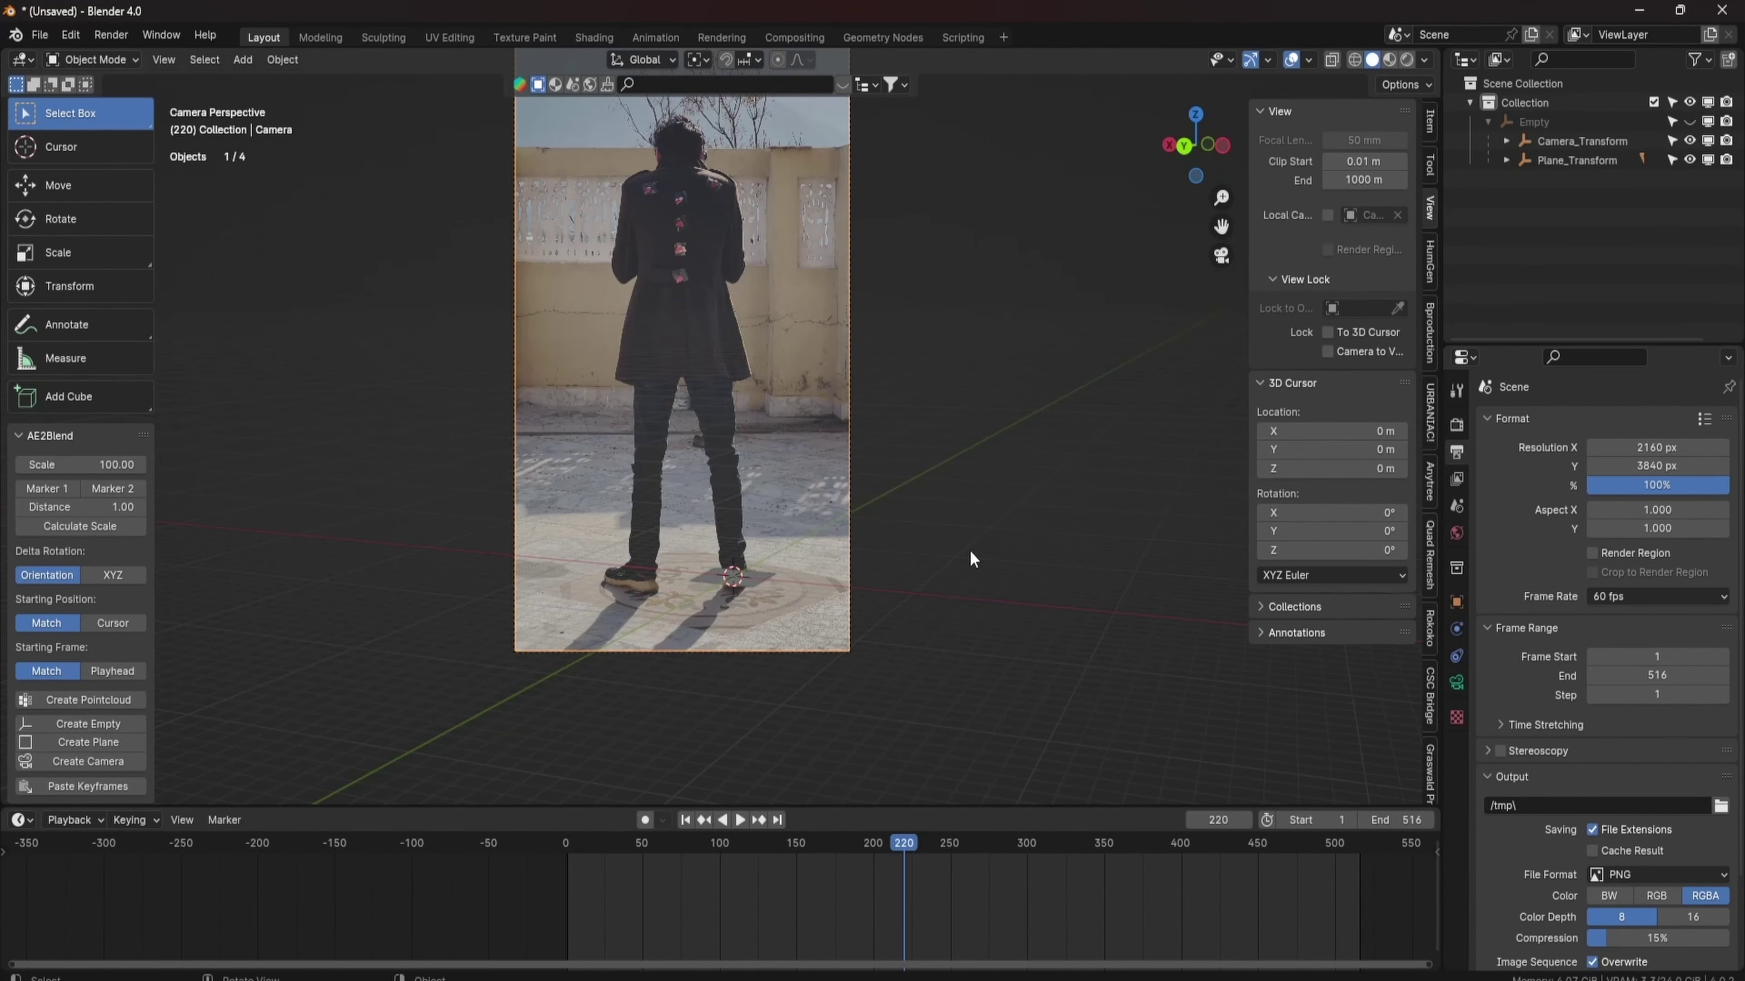
{"action": "scroll", "coordinate": [999, 551], "scroll_direction": "down", "scroll_amount": 3}
{"action": "middle_click_drag", "start_coordinate": [735, 555], "coordinate": [538, 562]}
{"action": "key", "text": "shift+a"}
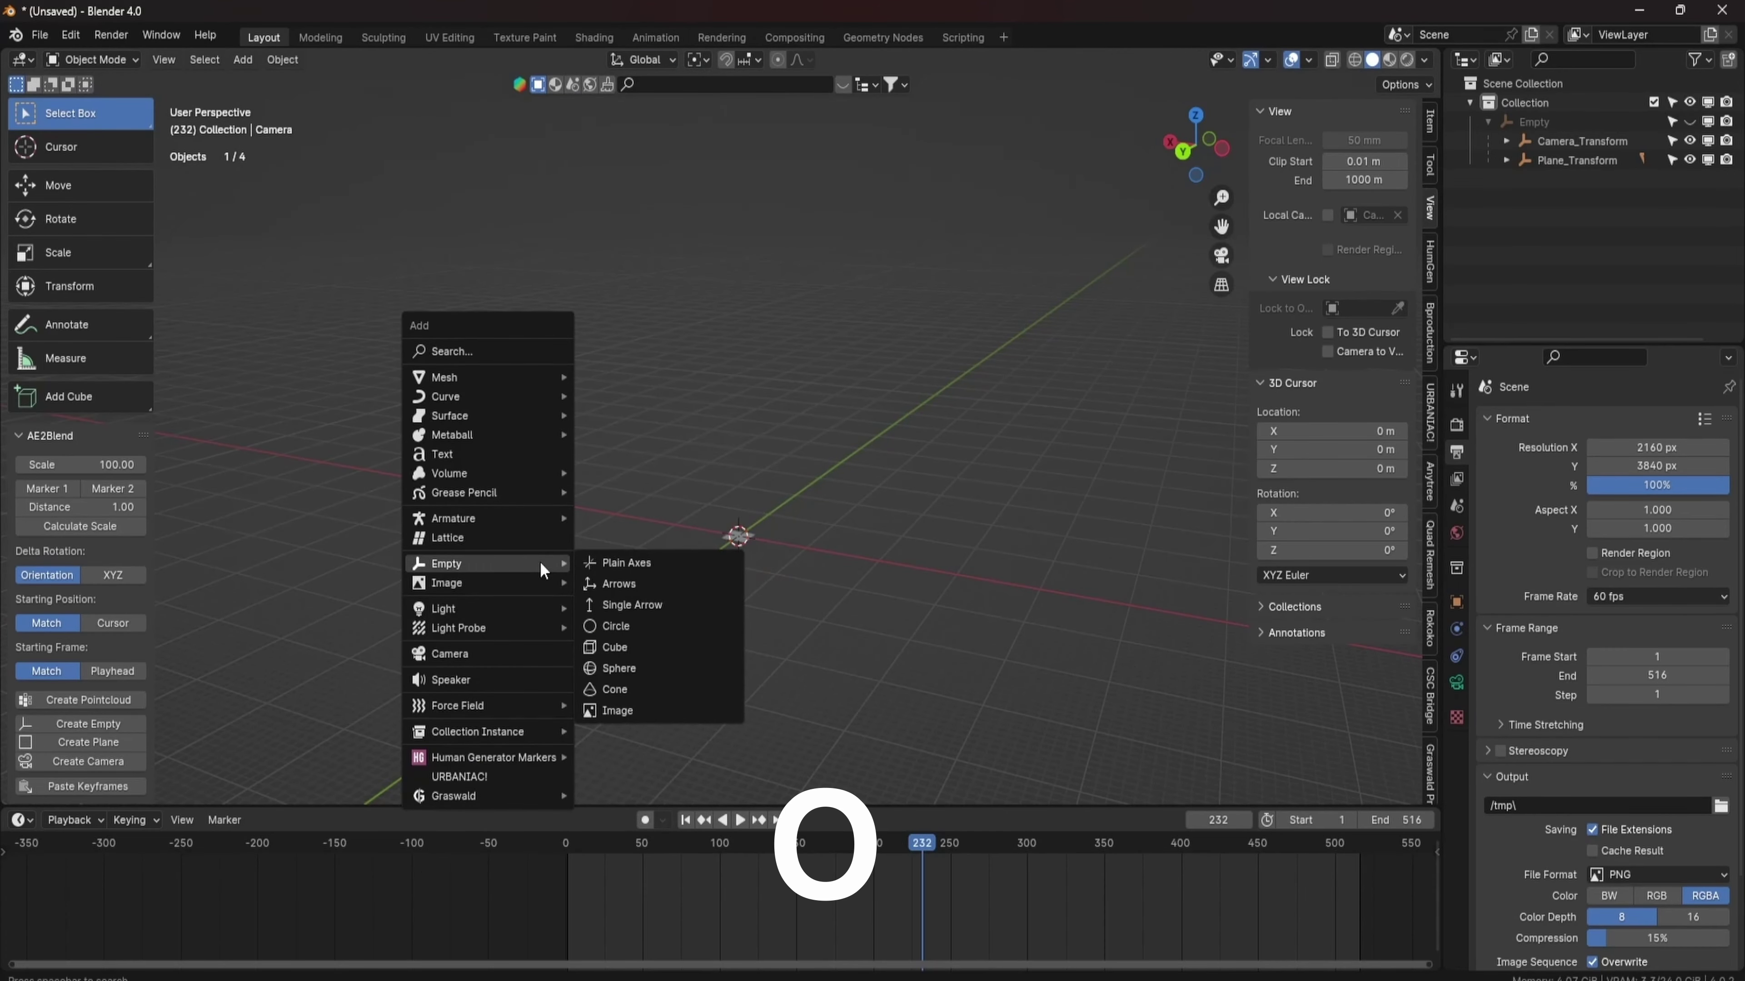
Import ROTO WINGS.mov into the scene as a textured image plane.
{"action": "mouse_move", "coordinate": [508, 587]}
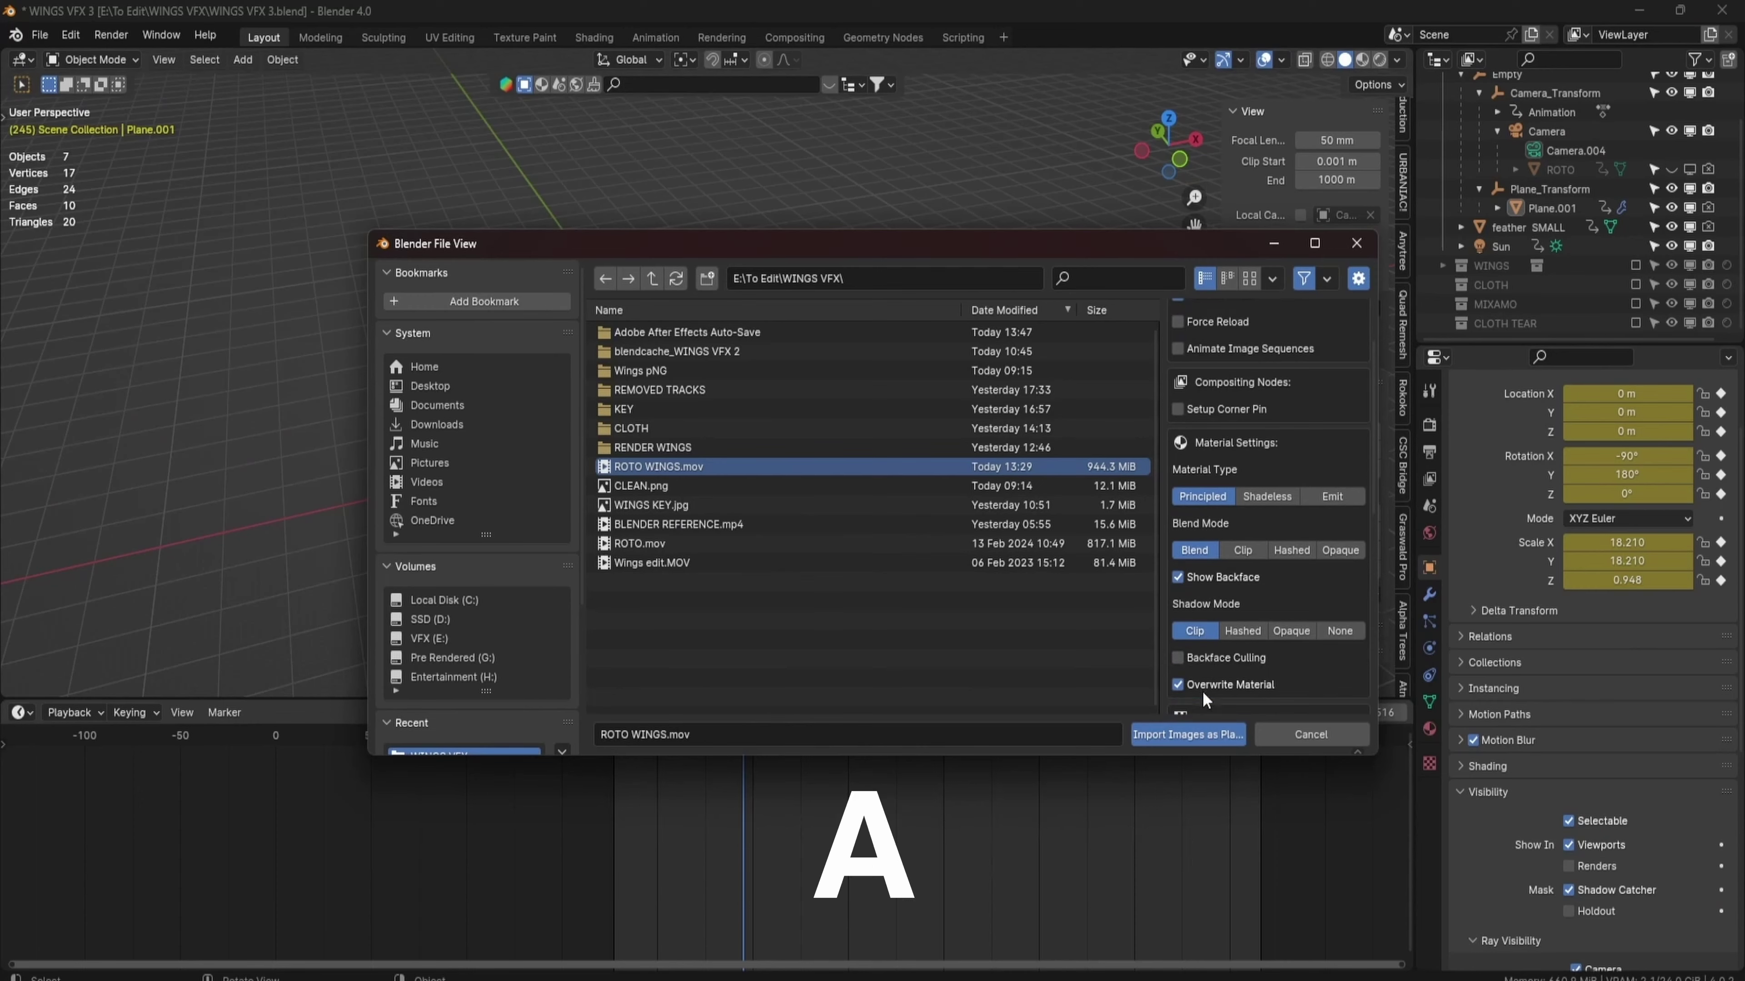
{"action": "left_click", "coordinate": [1188, 734]}
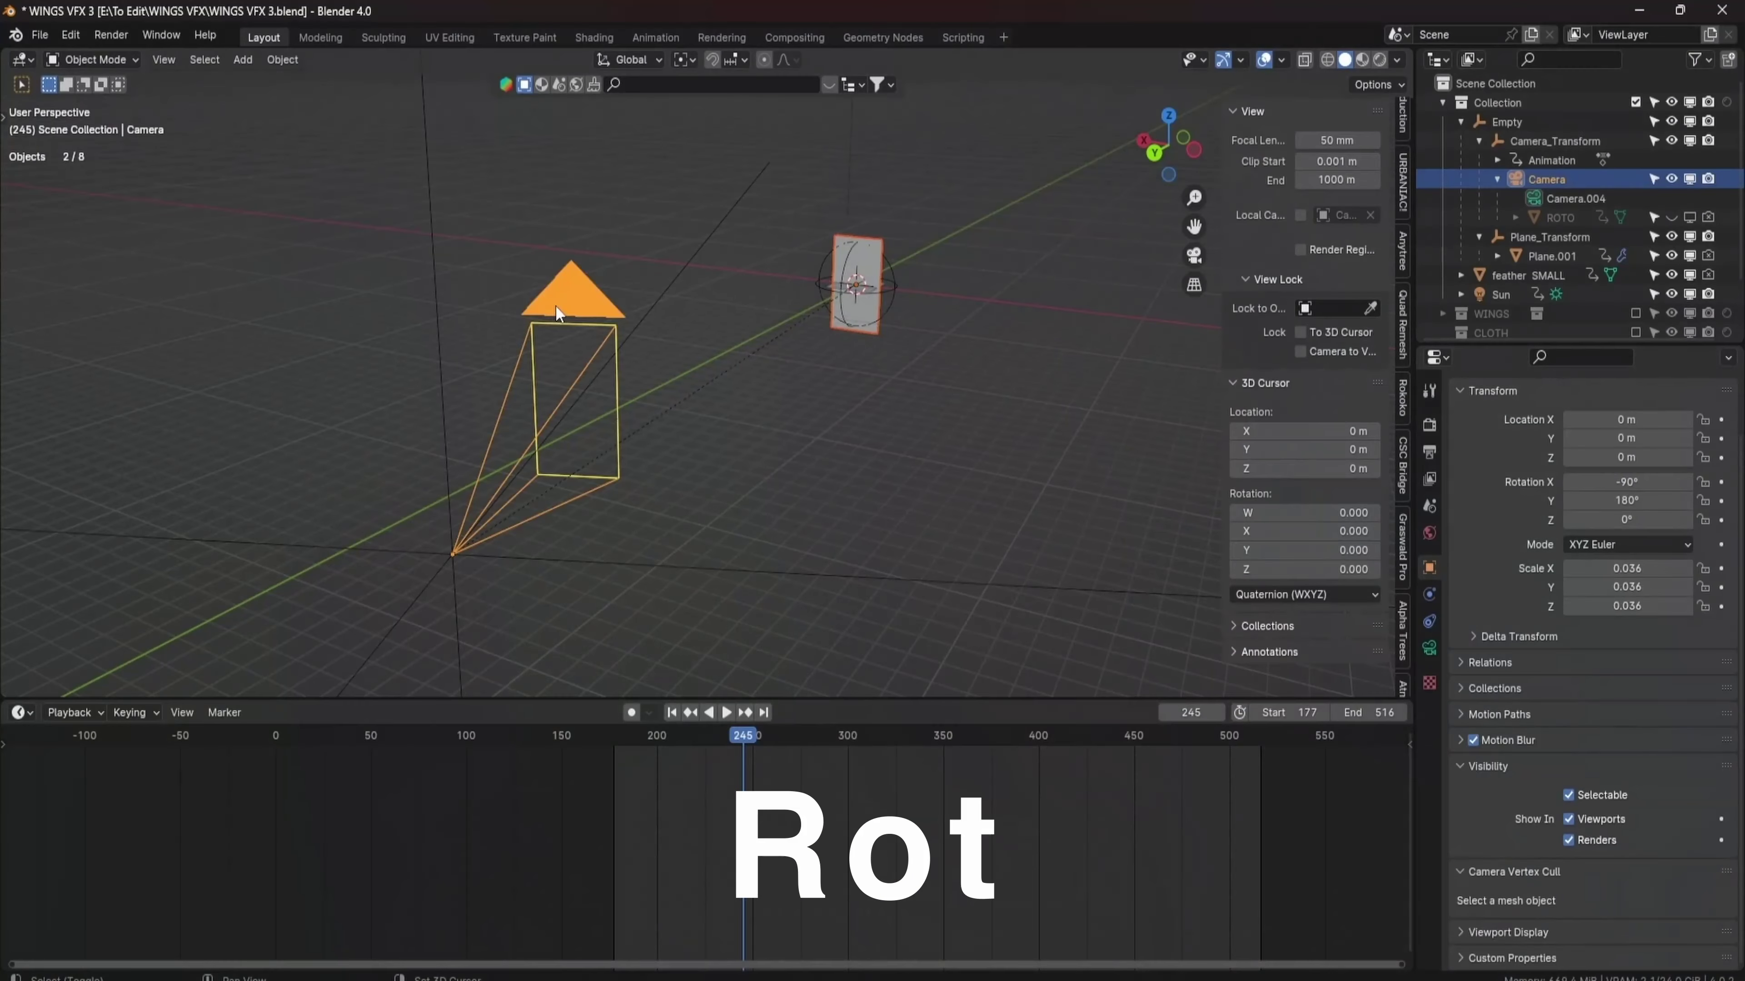
{"action": "key", "text": "ctrl+c"}
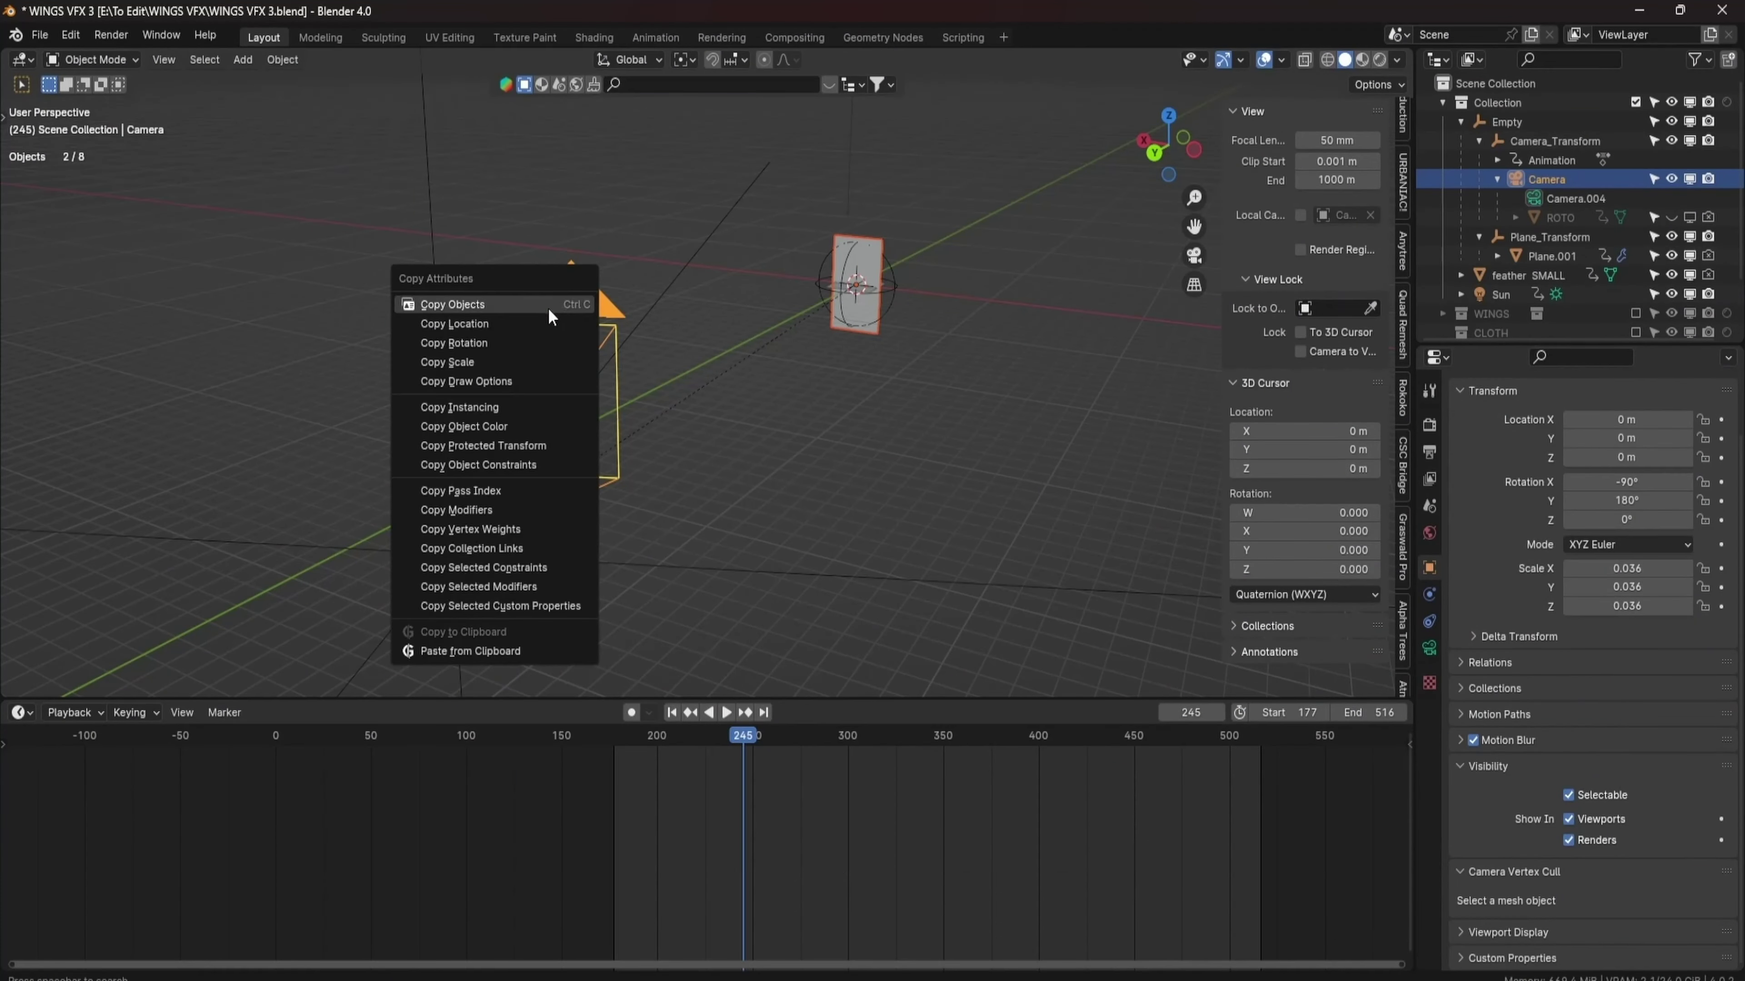
Copy the camera's location and rotation onto the ROTO WINGS plane and show Material Preview shading.
{"action": "left_click", "coordinate": [524, 322]}
{"action": "mouse_move", "coordinate": [751, 343]}
{"action": "middle_mouse_down"}
{"action": "mouse_move", "coordinate": [814, 402]}
{"action": "mouse_move", "coordinate": [686, 393]}
{"action": "mouse_move", "coordinate": [634, 421]}
{"action": "mouse_move", "coordinate": [779, 420]}
{"action": "mouse_move", "coordinate": [720, 390]}
{"action": "mouse_move", "coordinate": [730, 421]}
{"action": "mouse_move", "coordinate": [752, 439]}
{"action": "mouse_move", "coordinate": [732, 421]}
{"action": "mouse_move", "coordinate": [727, 333]}
{"action": "middle_mouse_up"}
{"action": "key", "text": "ctrl+c"}
{"action": "left_click", "coordinate": [633, 414]}
{"action": "key", "text": "z"}
{"action": "left_click", "coordinate": [721, 483]}
{"action": "key", "text": "Tab"}
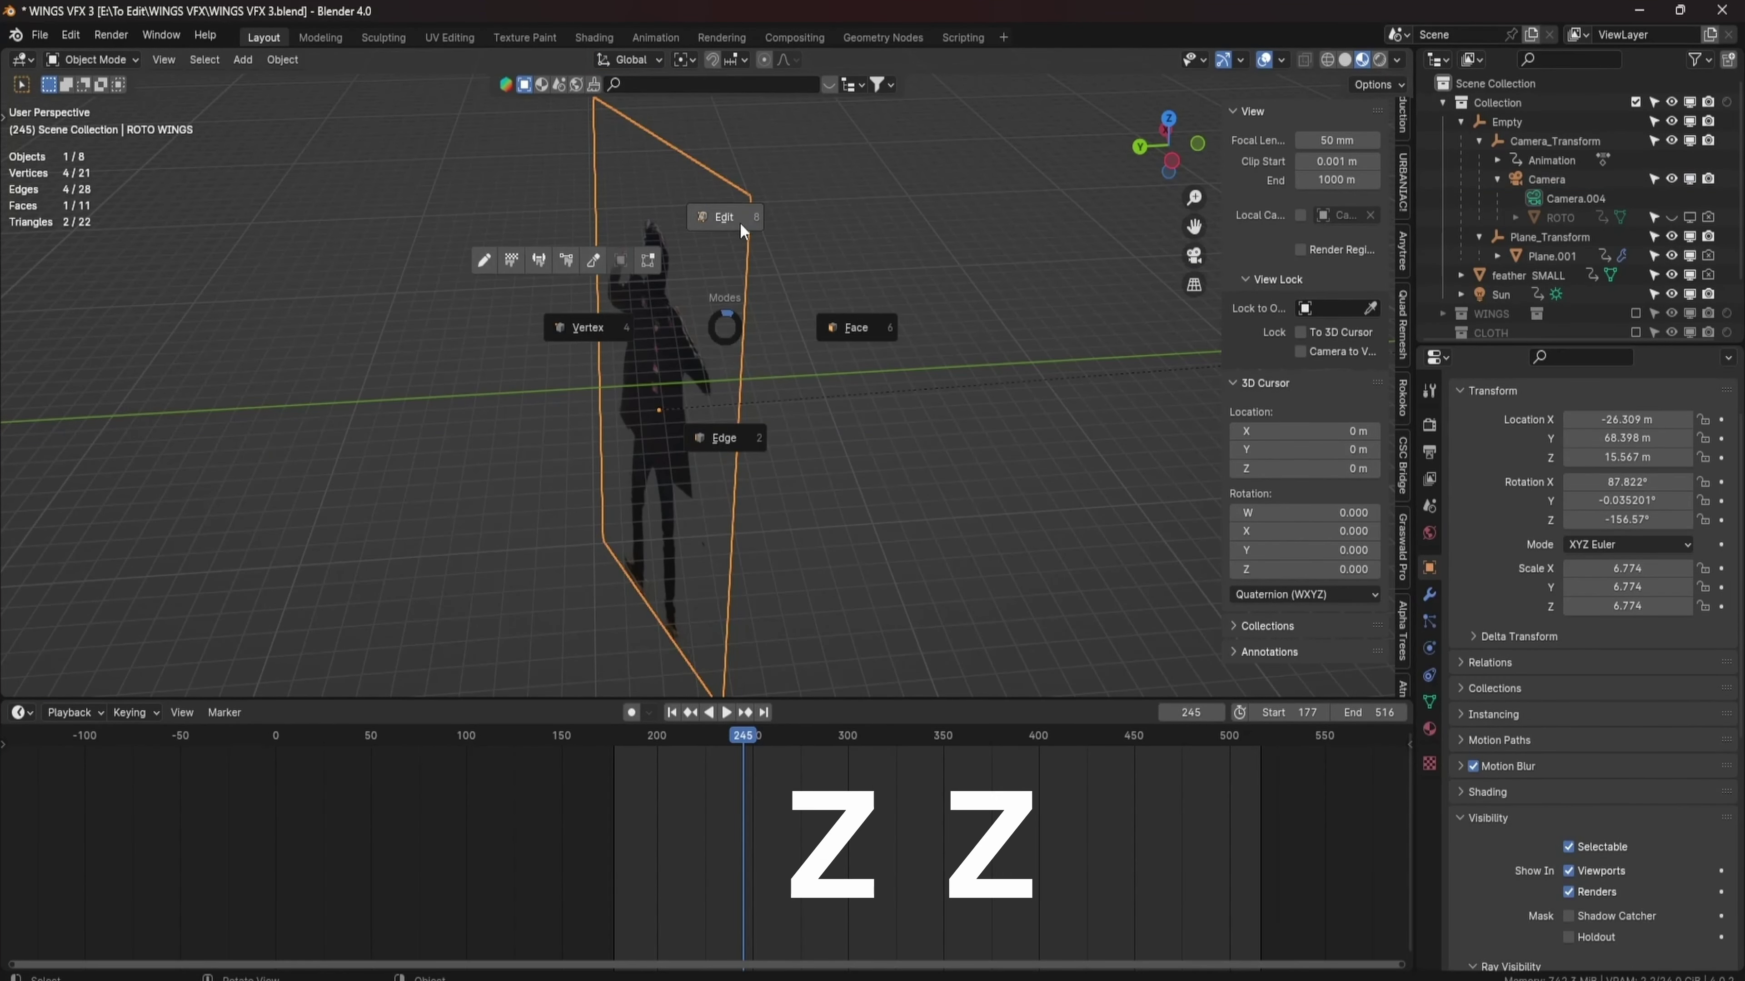
Enter Edit Mode on the ROTO WINGS plane with its face selected.
{"action": "left_click", "coordinate": [741, 223]}
{"action": "middle_click_drag", "start_coordinate": [741, 222], "coordinate": [746, 368]}
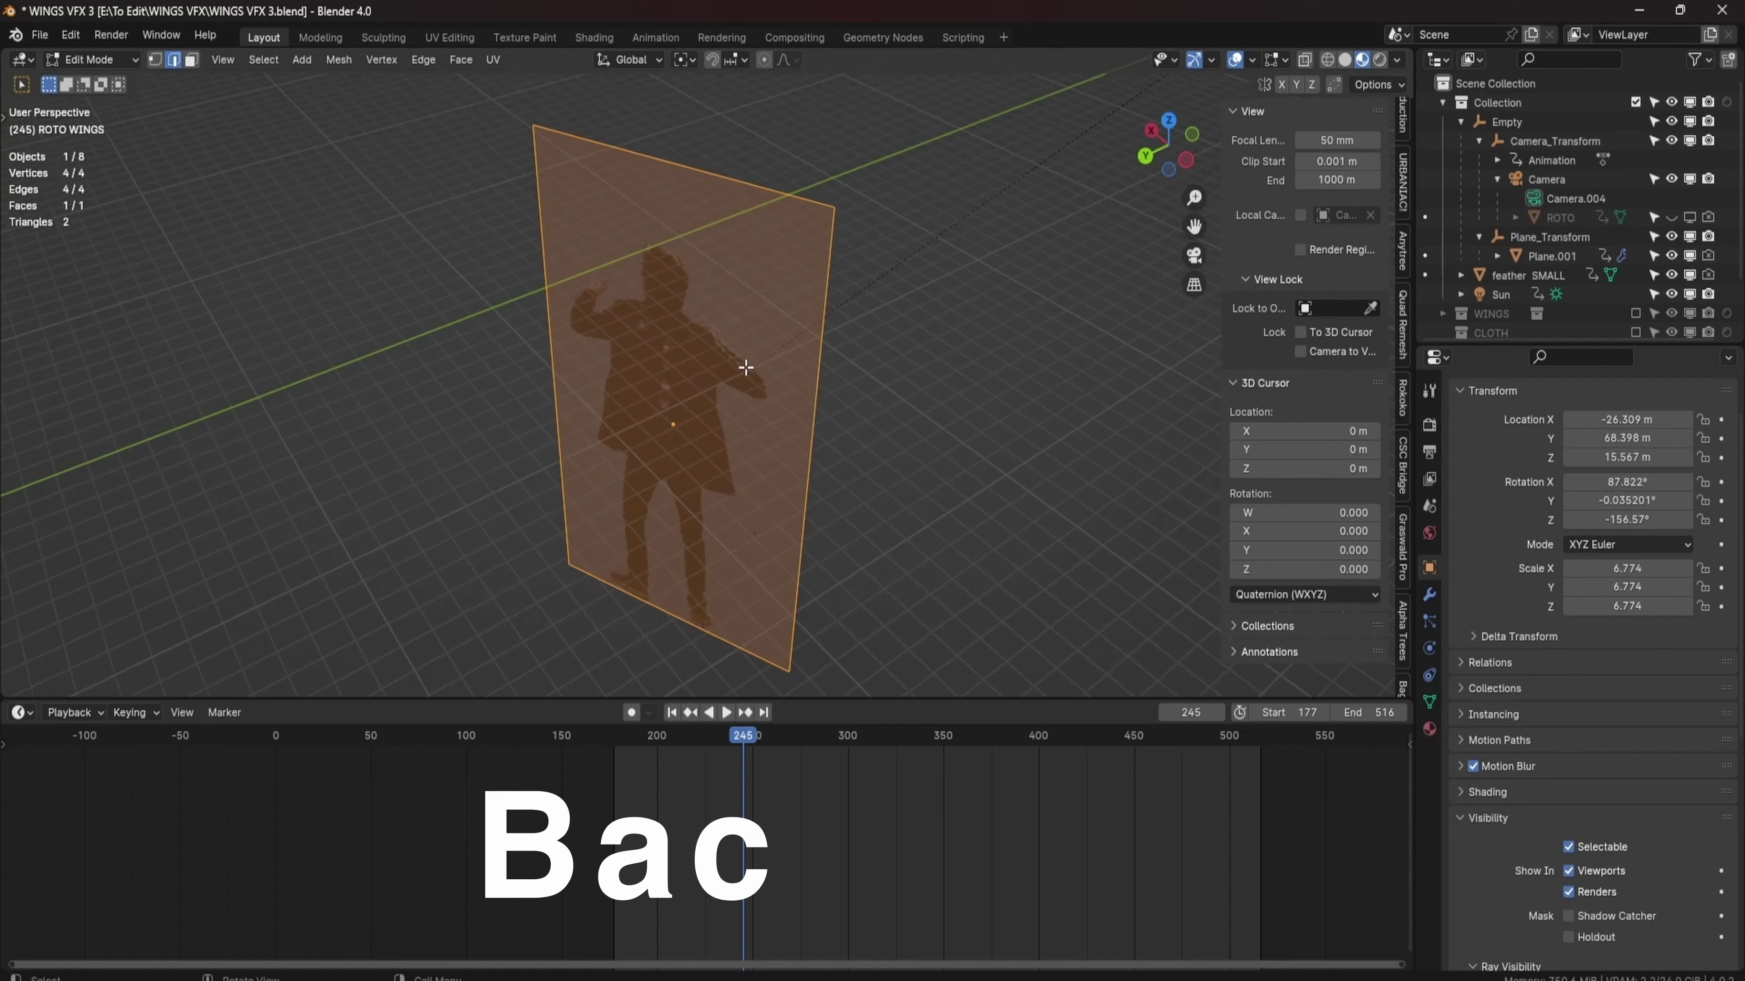
{"action": "middle_click_drag", "start_coordinate": [756, 404], "coordinate": [693, 401]}
{"action": "key", "text": "Tab"}
{"action": "key", "text": "Tab"}
{"action": "left_click", "coordinate": [739, 221]}
Push the plane's face along local Z in camera view until the cut-out man fills the frame.
{"action": "key", "text": "g"}
{"action": "key", "text": "z"}
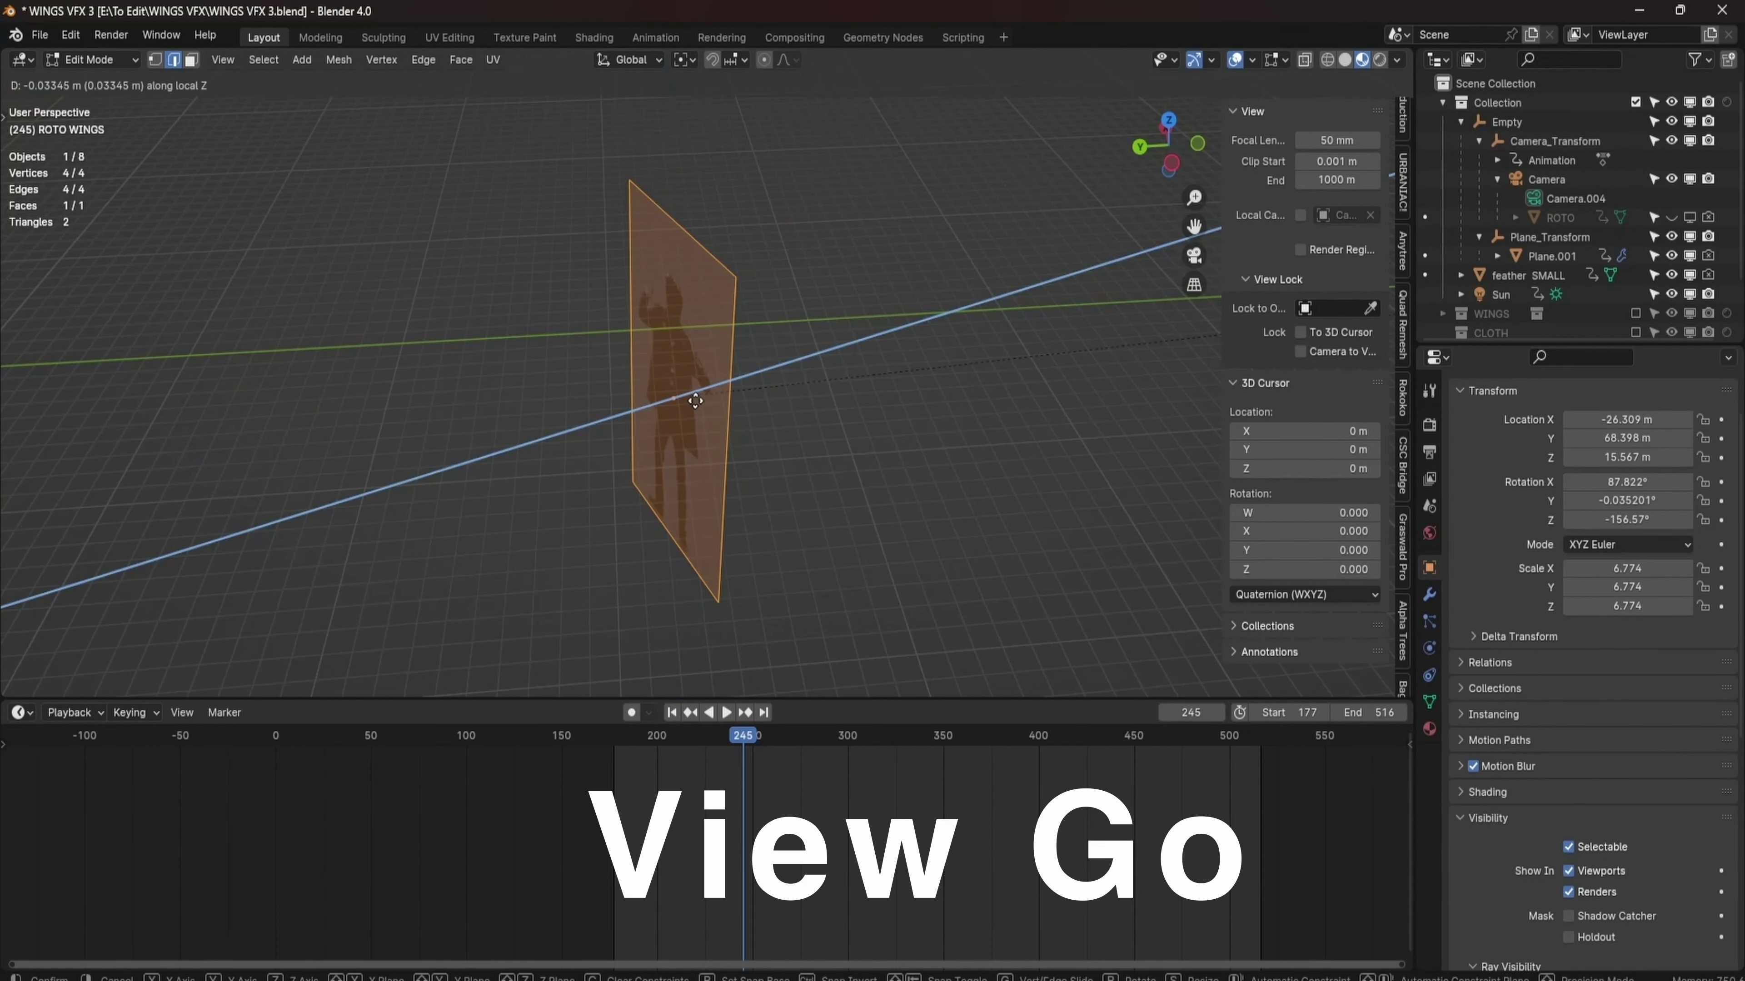
{"action": "key", "text": "KP_0"}
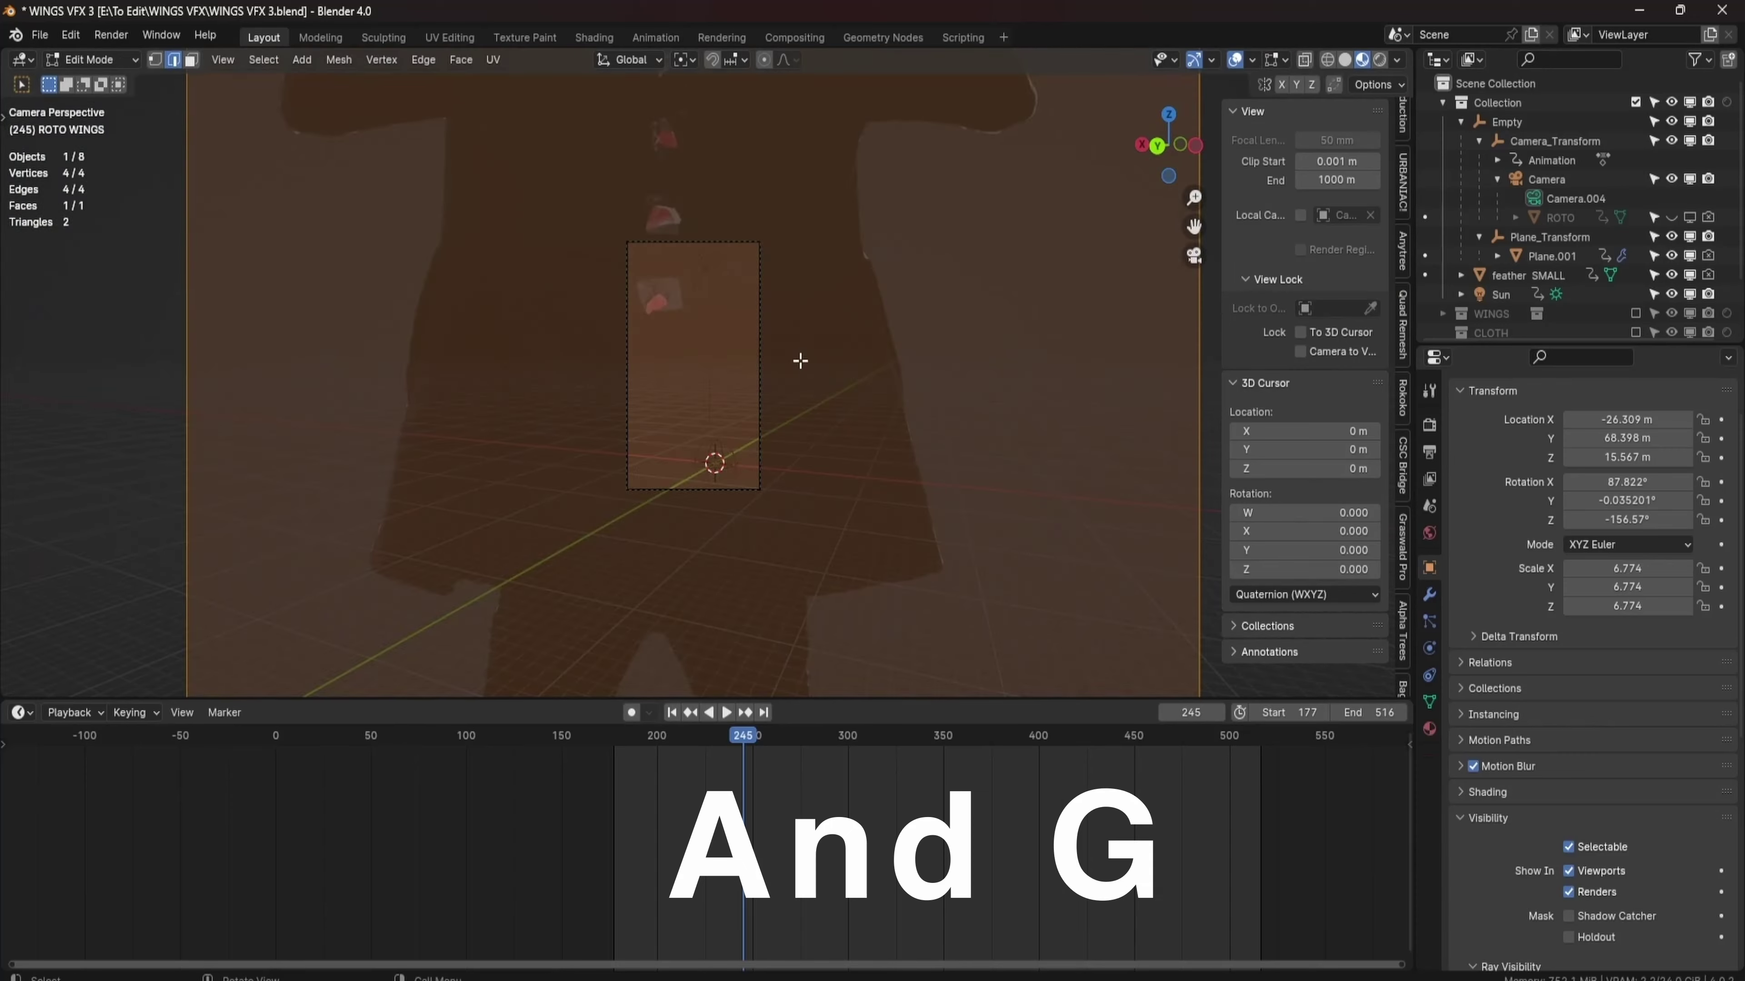
{"action": "left_click", "coordinate": [786, 525]}
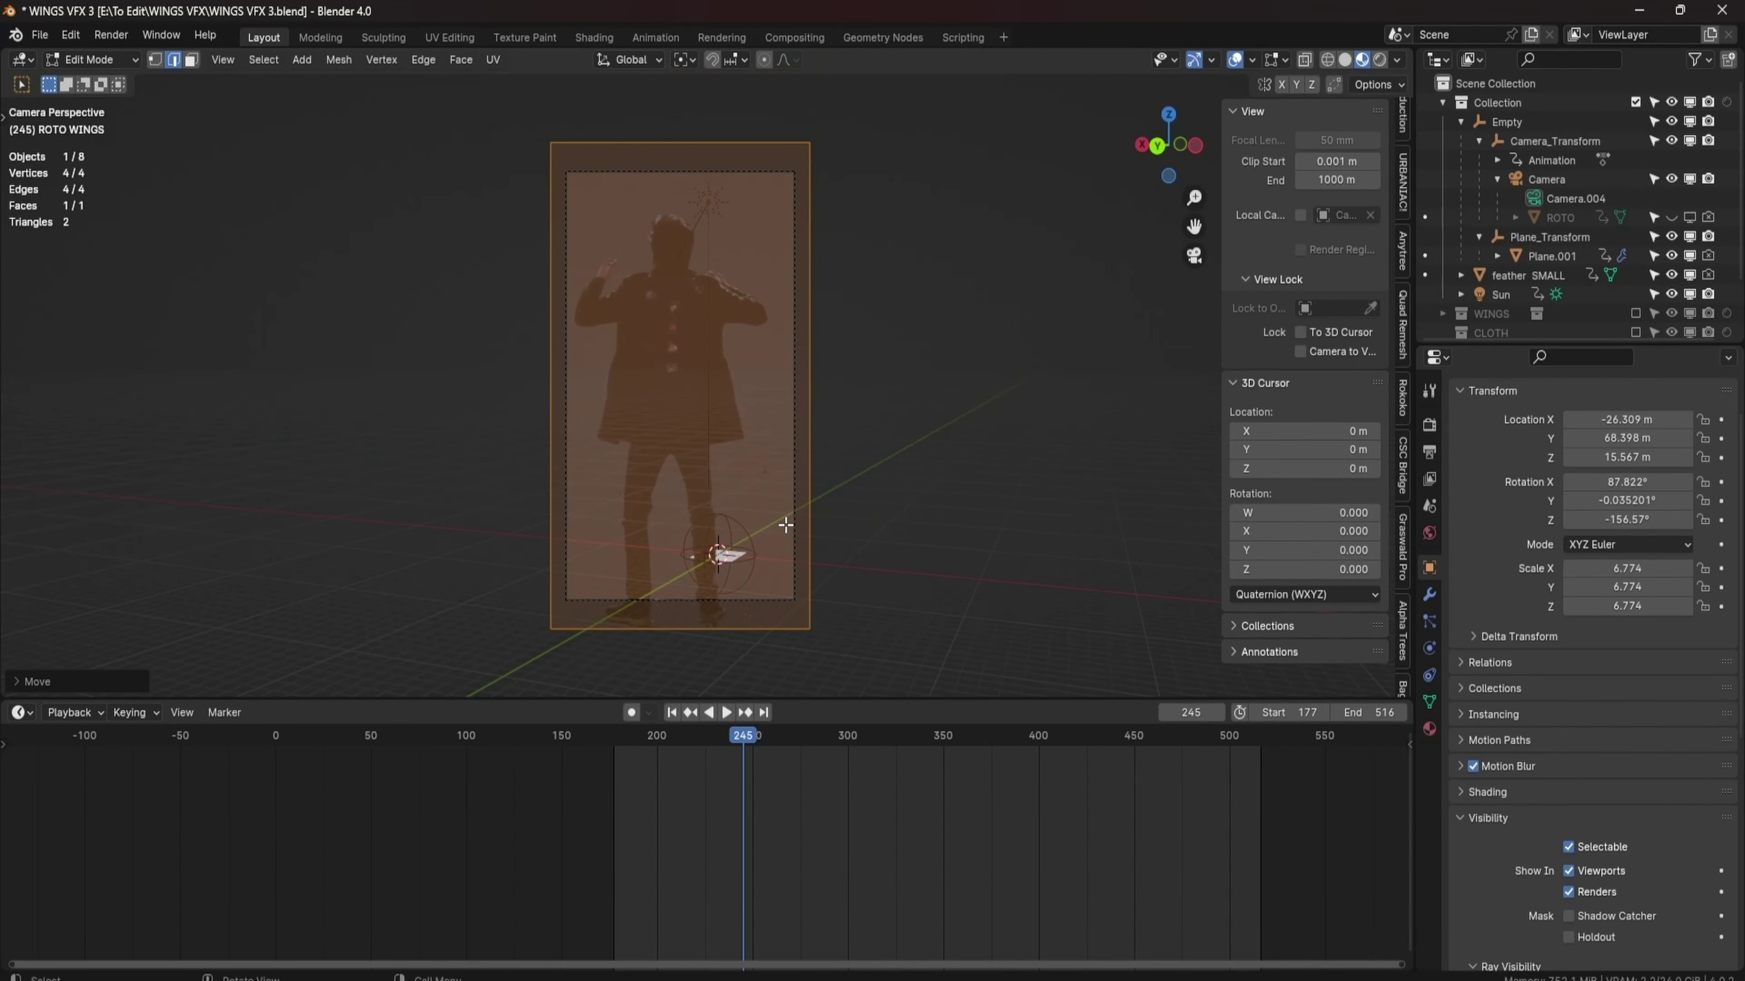
{"action": "right_click", "coordinate": [784, 523]}
{"action": "scroll", "coordinate": [797, 517], "scroll_direction": "up", "scroll_amount": 8}
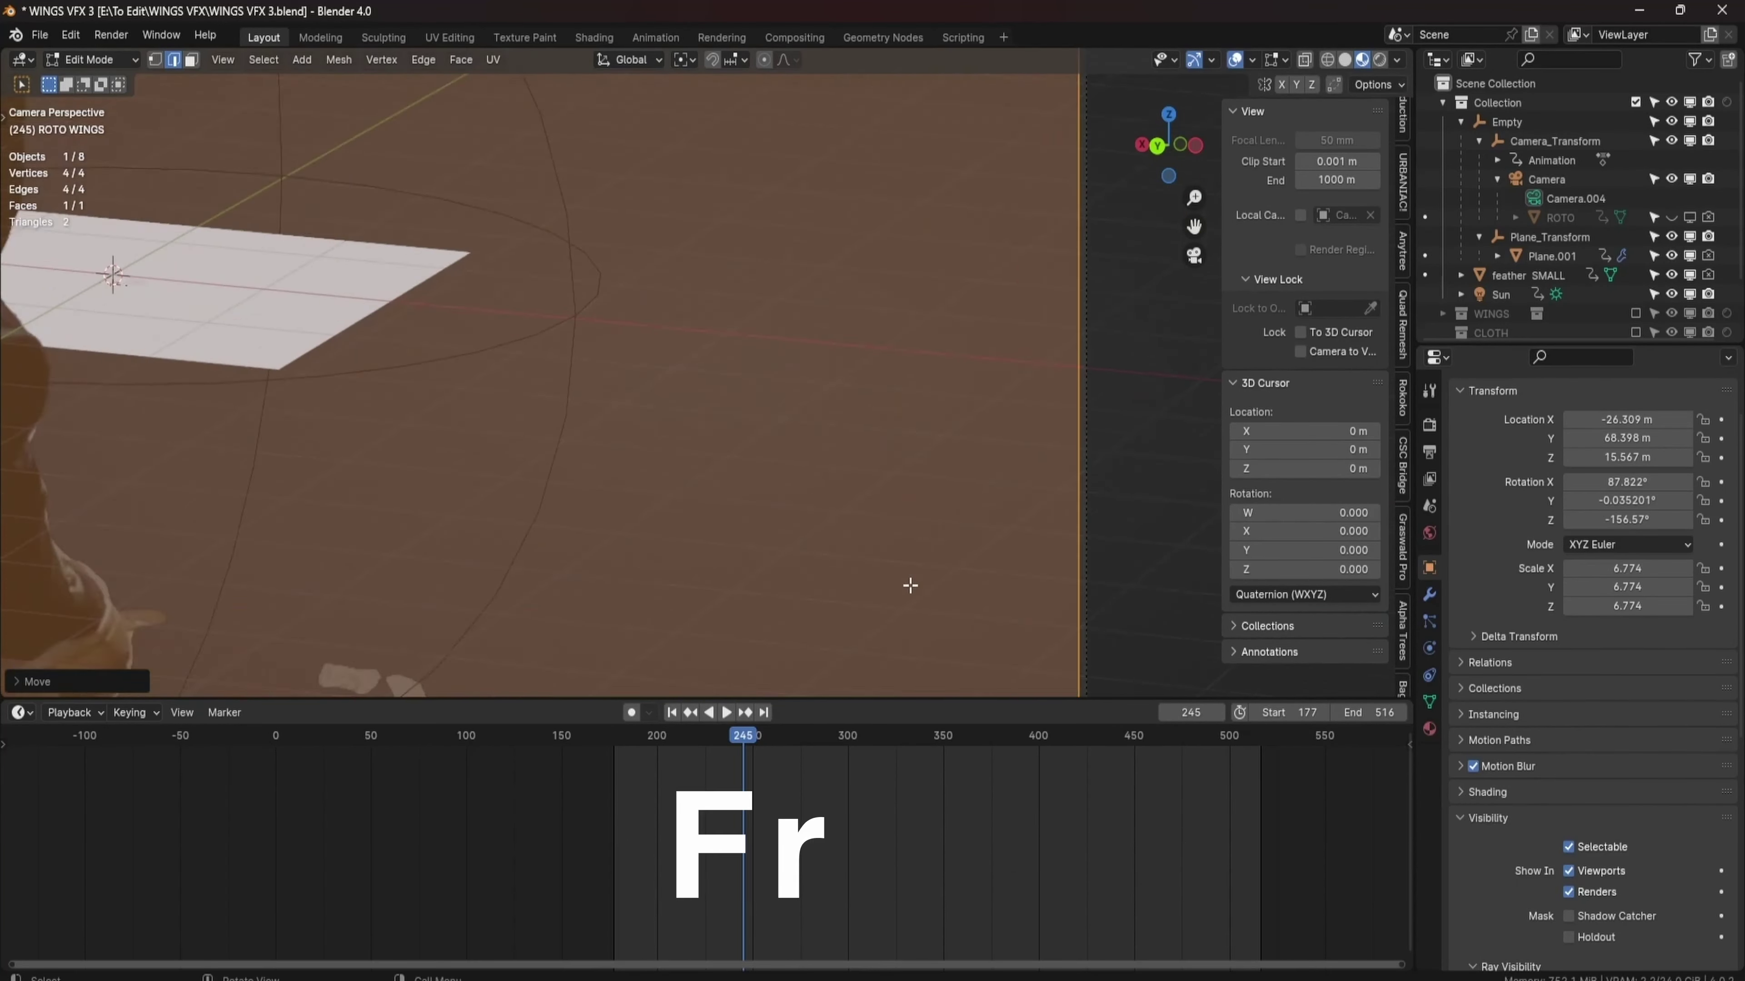
{"action": "key", "text": "g"}
{"action": "key", "text": "z"}
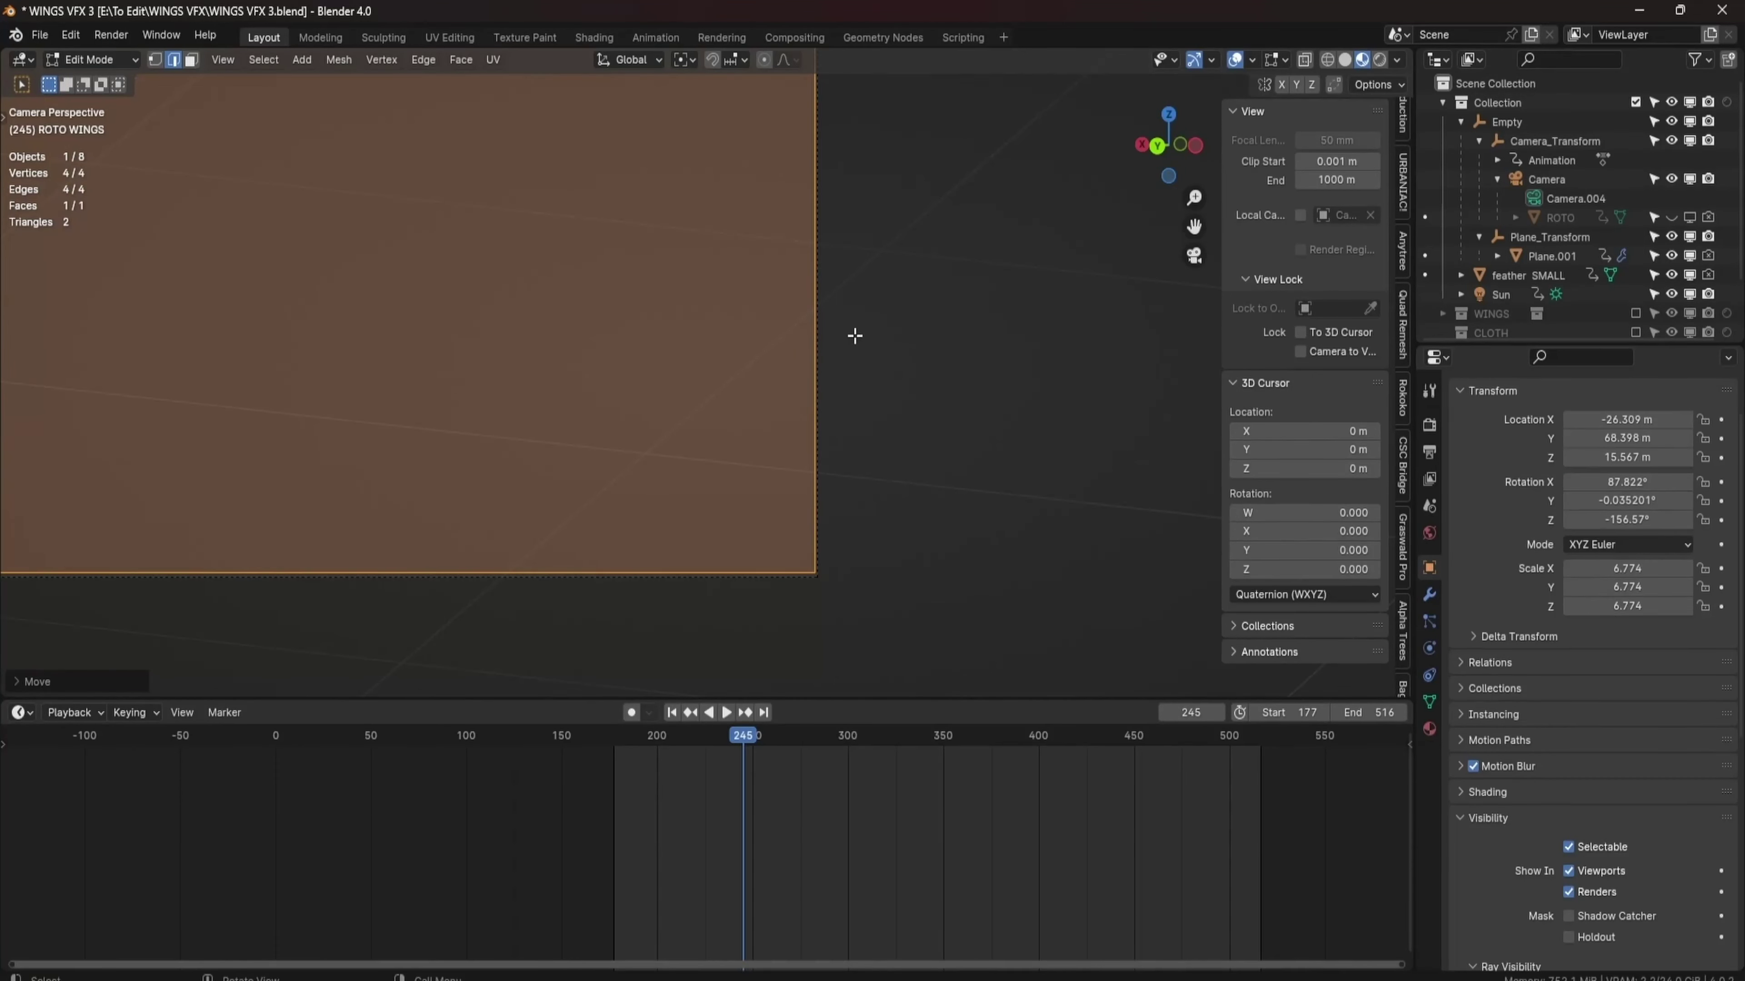
{"action": "key", "text": "g"}
{"action": "key", "text": "z"}
{"action": "key", "text": "z"}
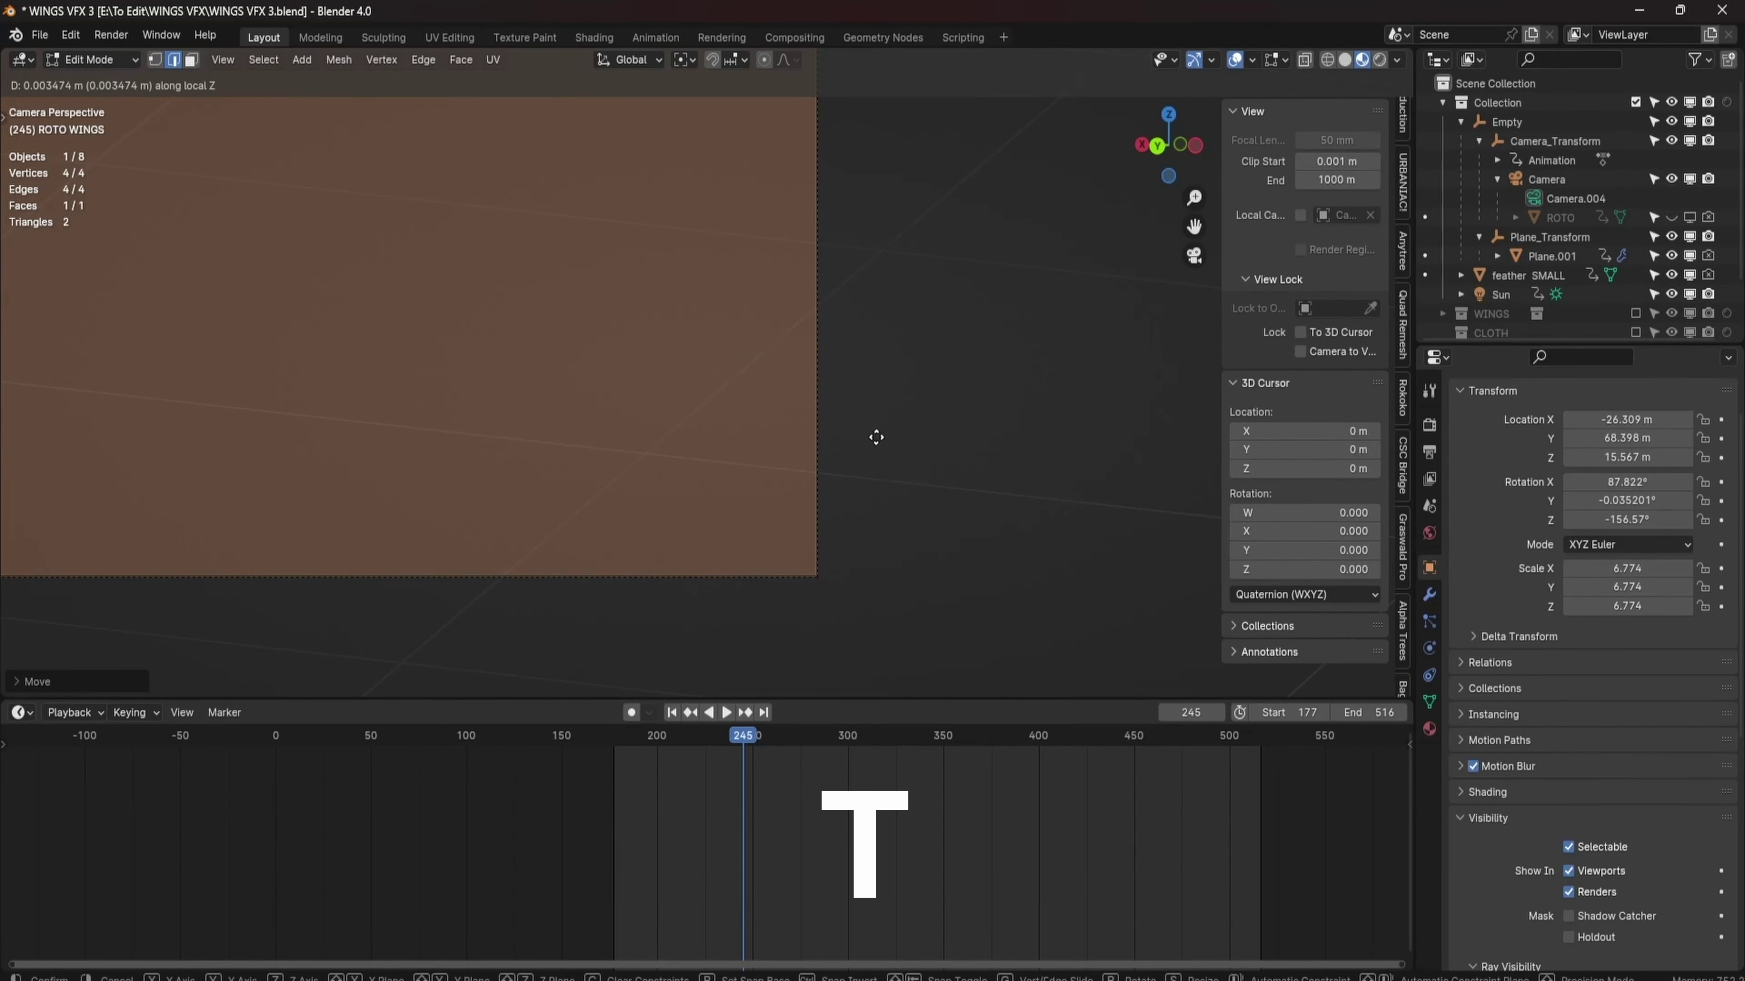
{"action": "left_click", "coordinate": [886, 434]}
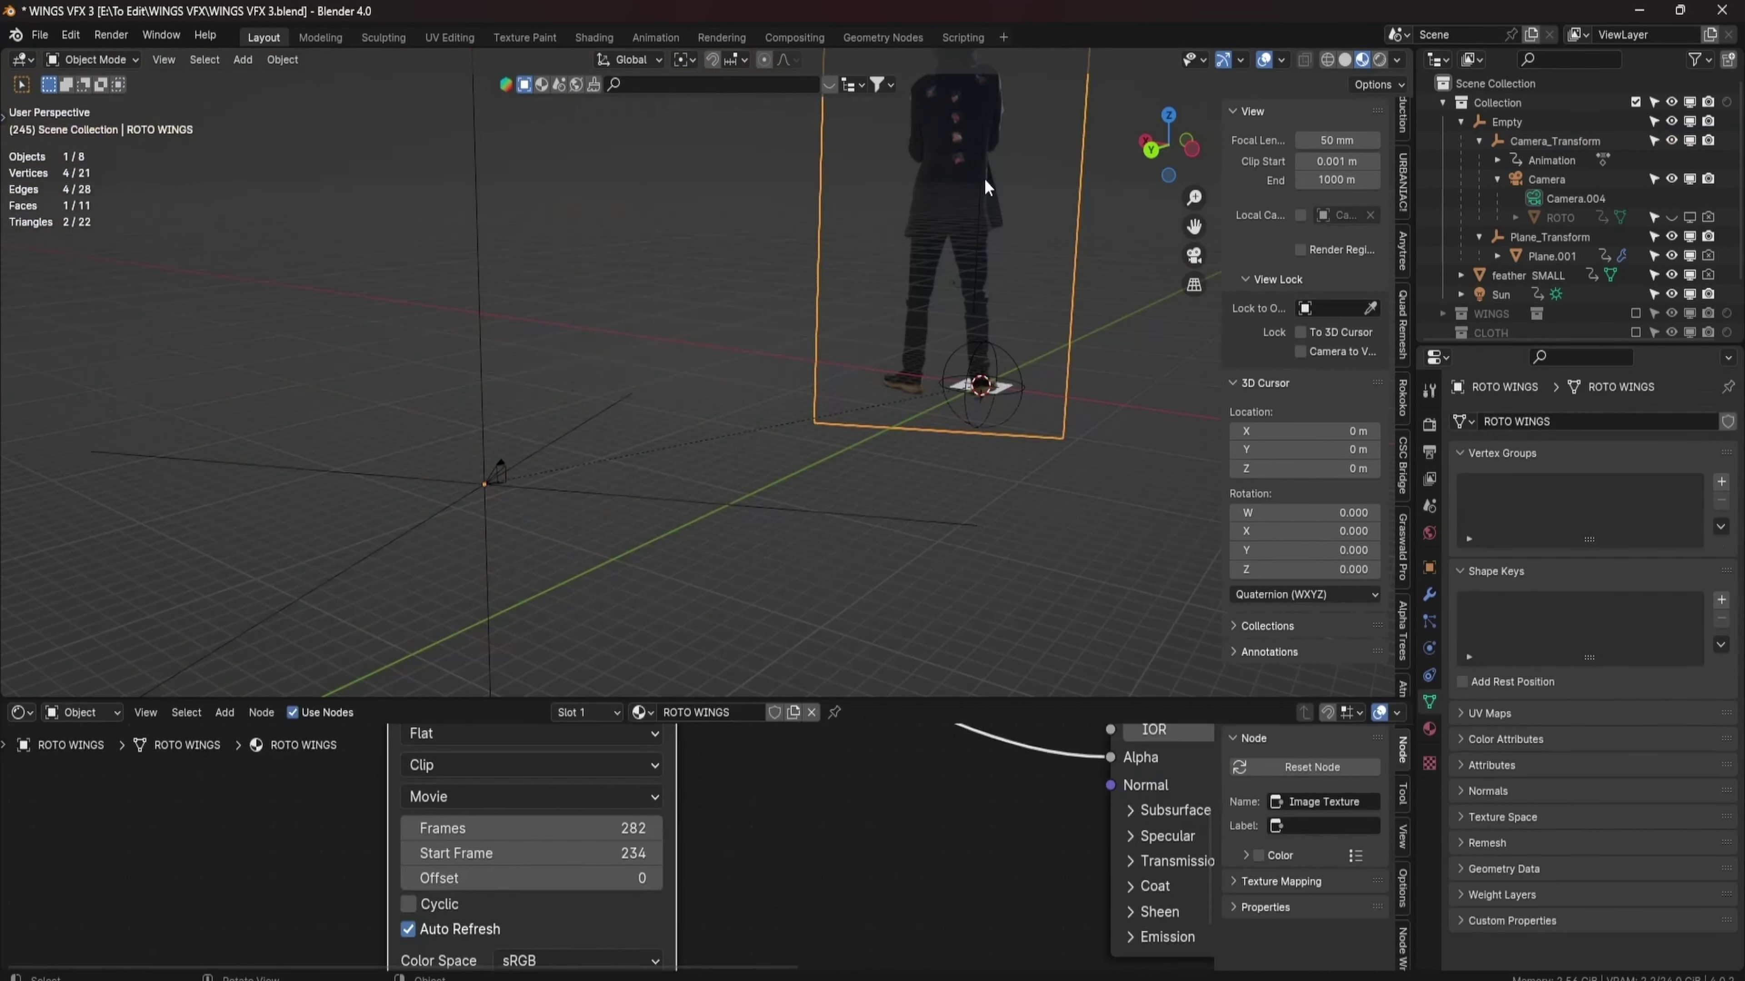
Parent the ROTO WINGS plane to the tracked Camera using Object parenting.
{"action": "left_click", "coordinate": [500, 462], "text": "shift"}
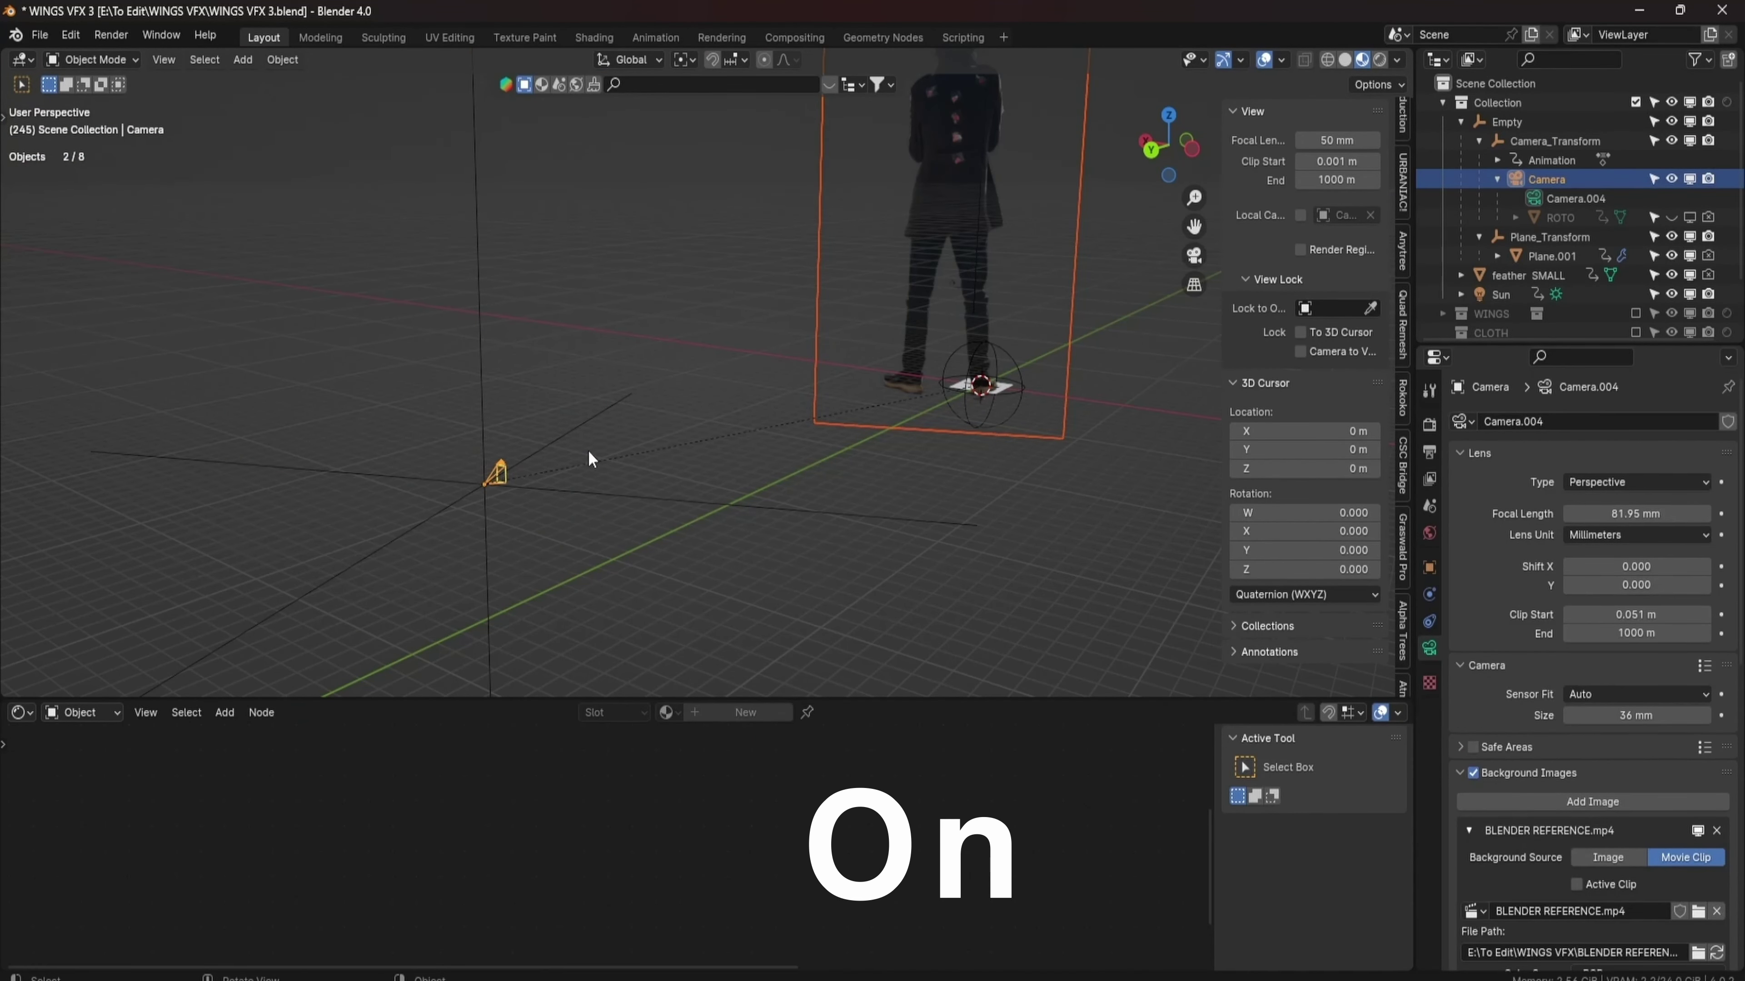
{"action": "key", "text": "ctrl+p"}
{"action": "left_click", "coordinate": [591, 429]}
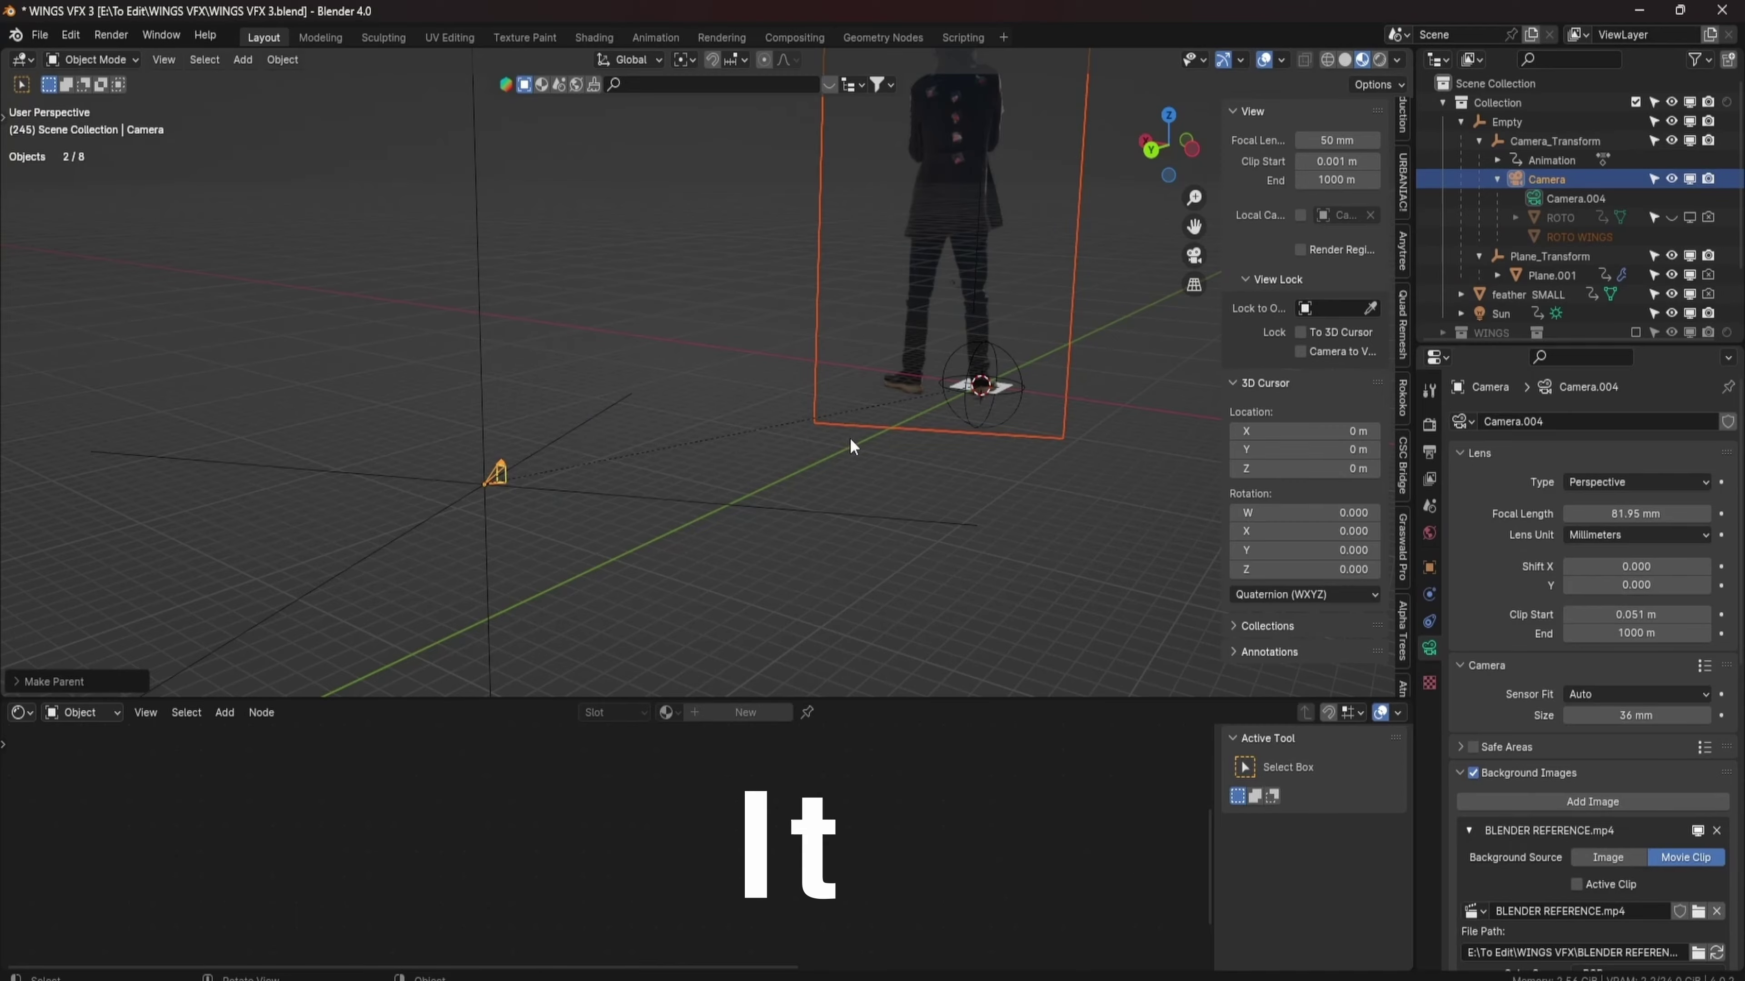
{"action": "middle_click_drag", "start_coordinate": [797, 432], "coordinate": [850, 445]}
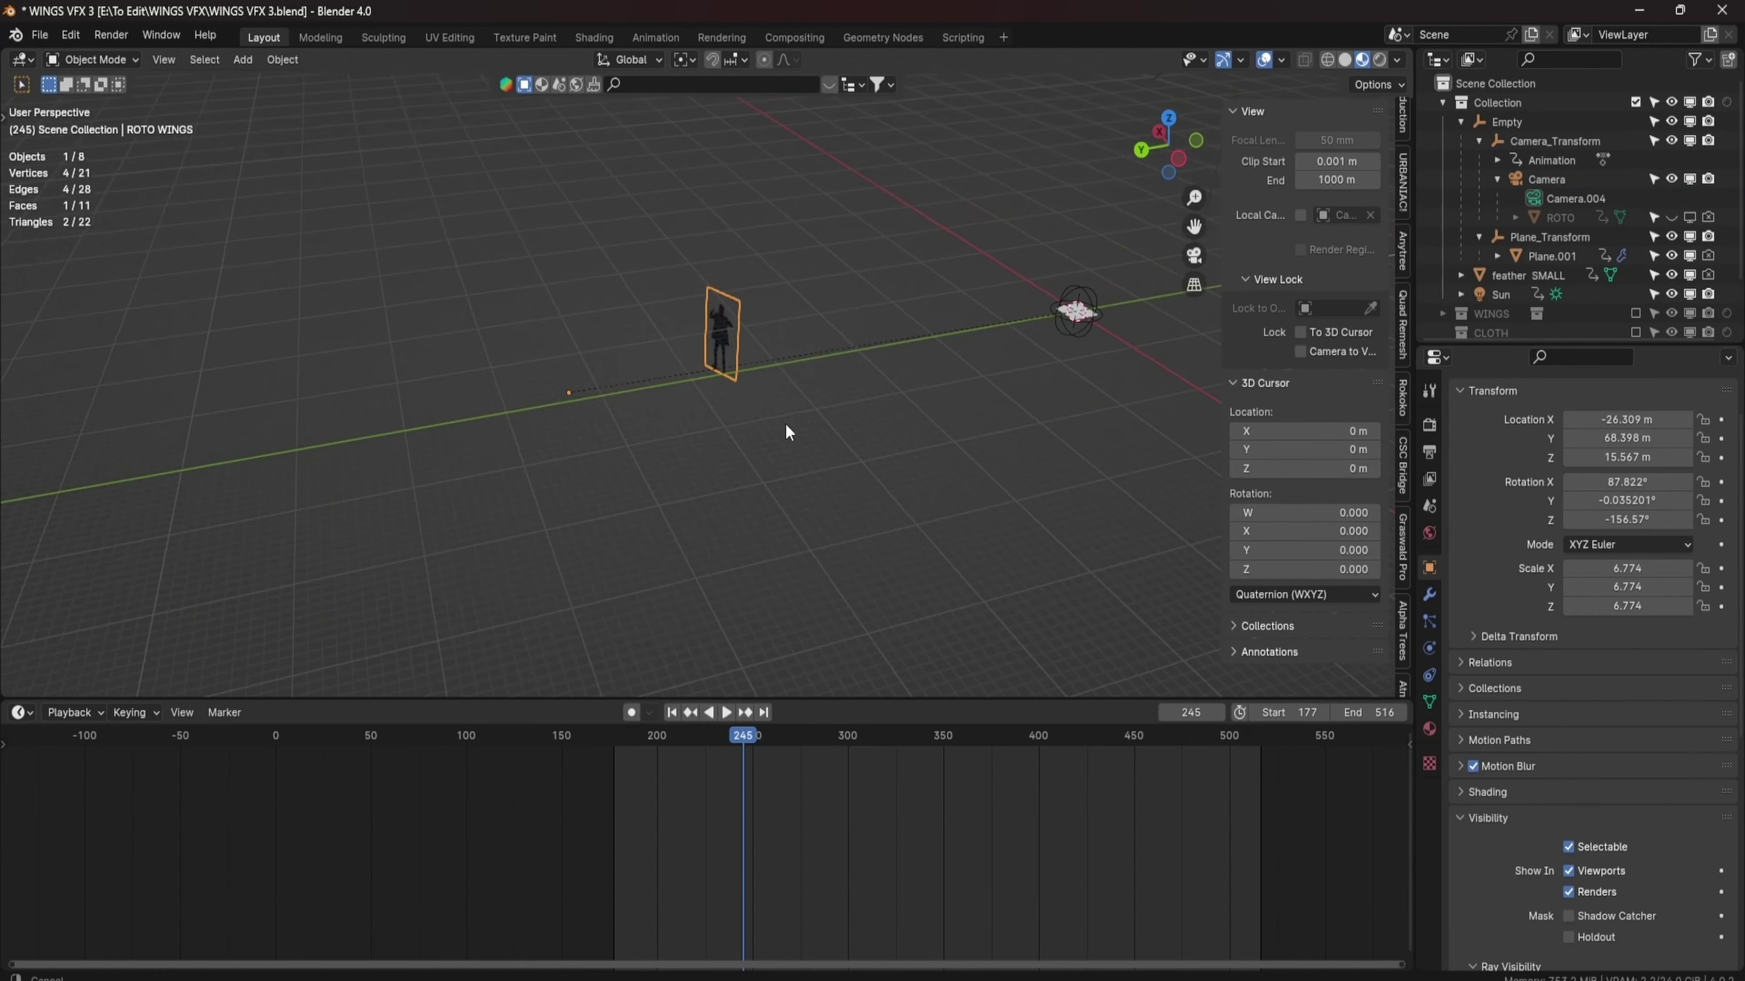
Scale the ROTO WINGS plane to 6.774 so it fits the camera frame.
{"action": "key", "text": "s"}
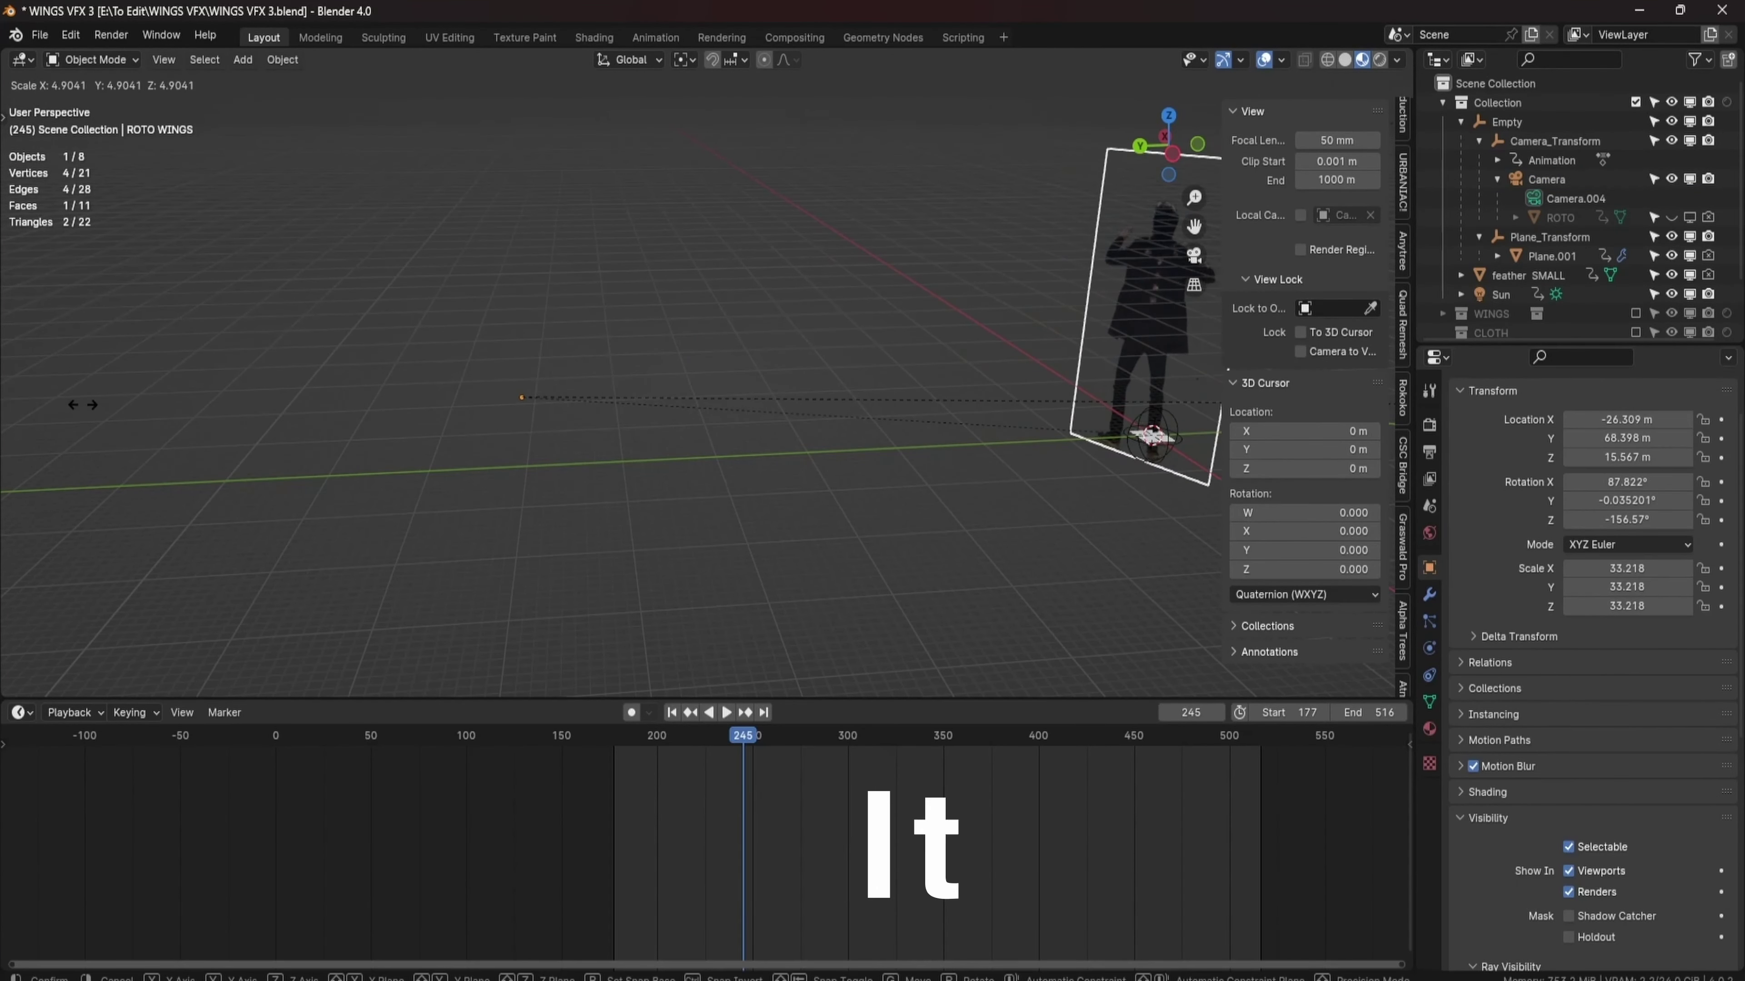
{"action": "key", "text": "q"}
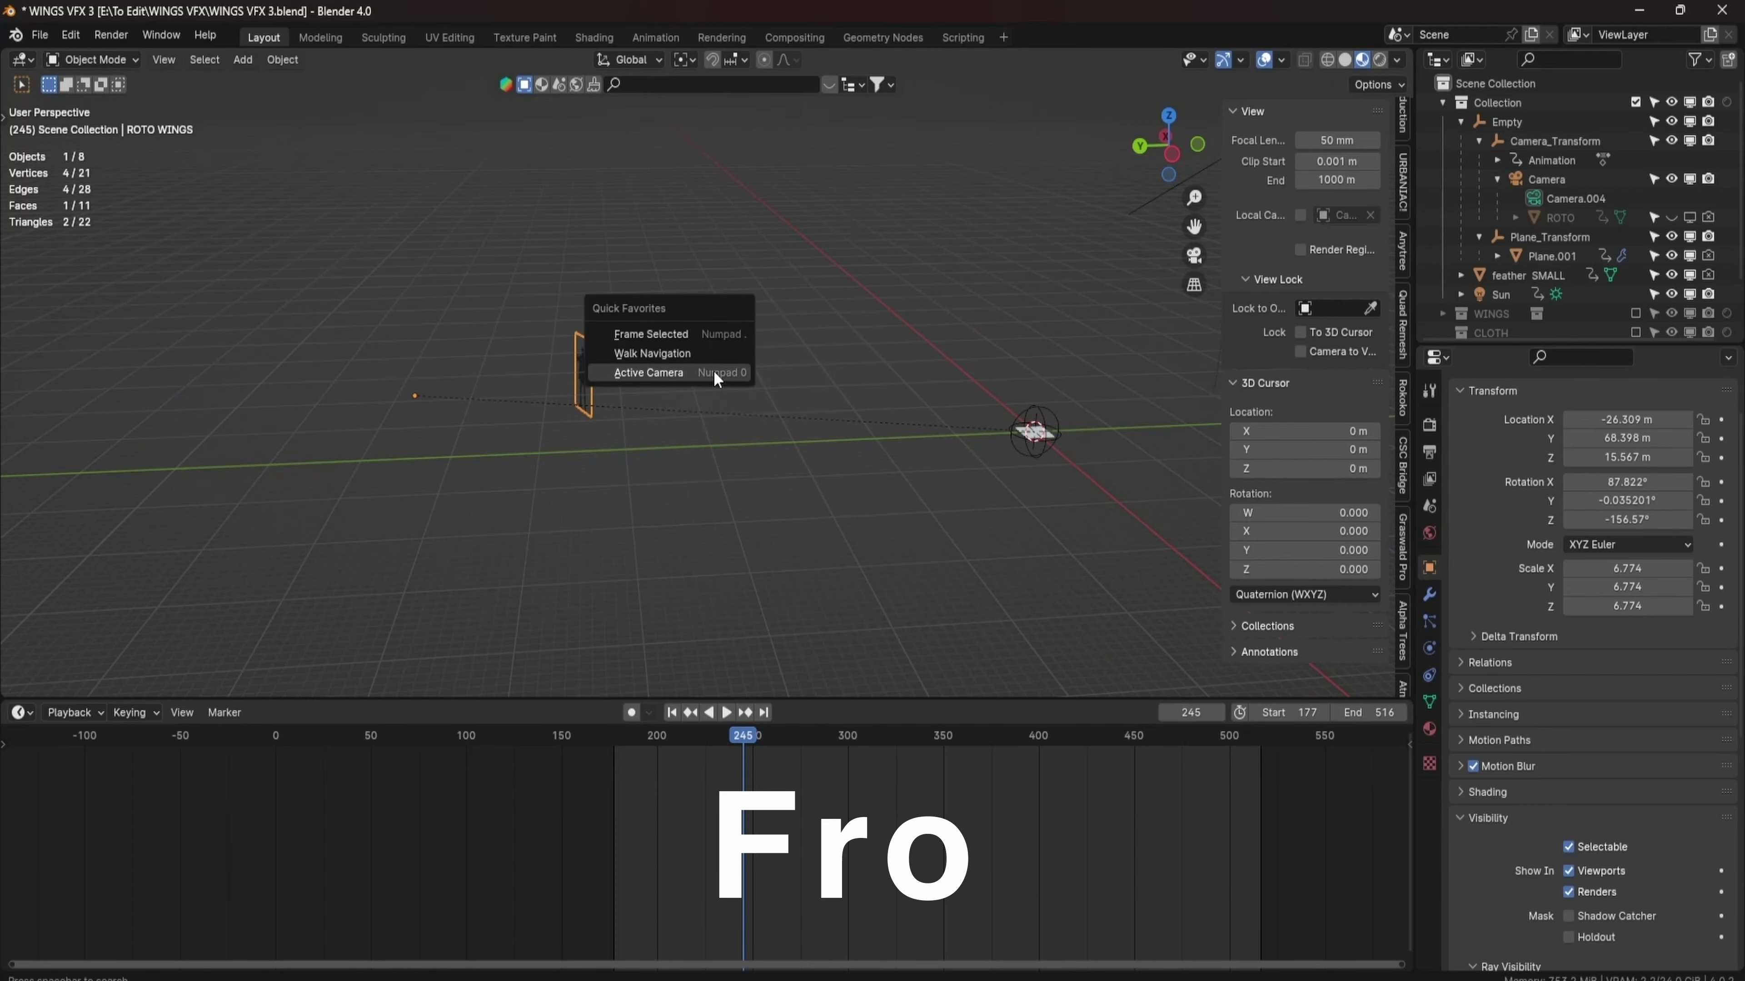
{"action": "left_click", "coordinate": [611, 374]}
{"action": "key", "text": "s"}
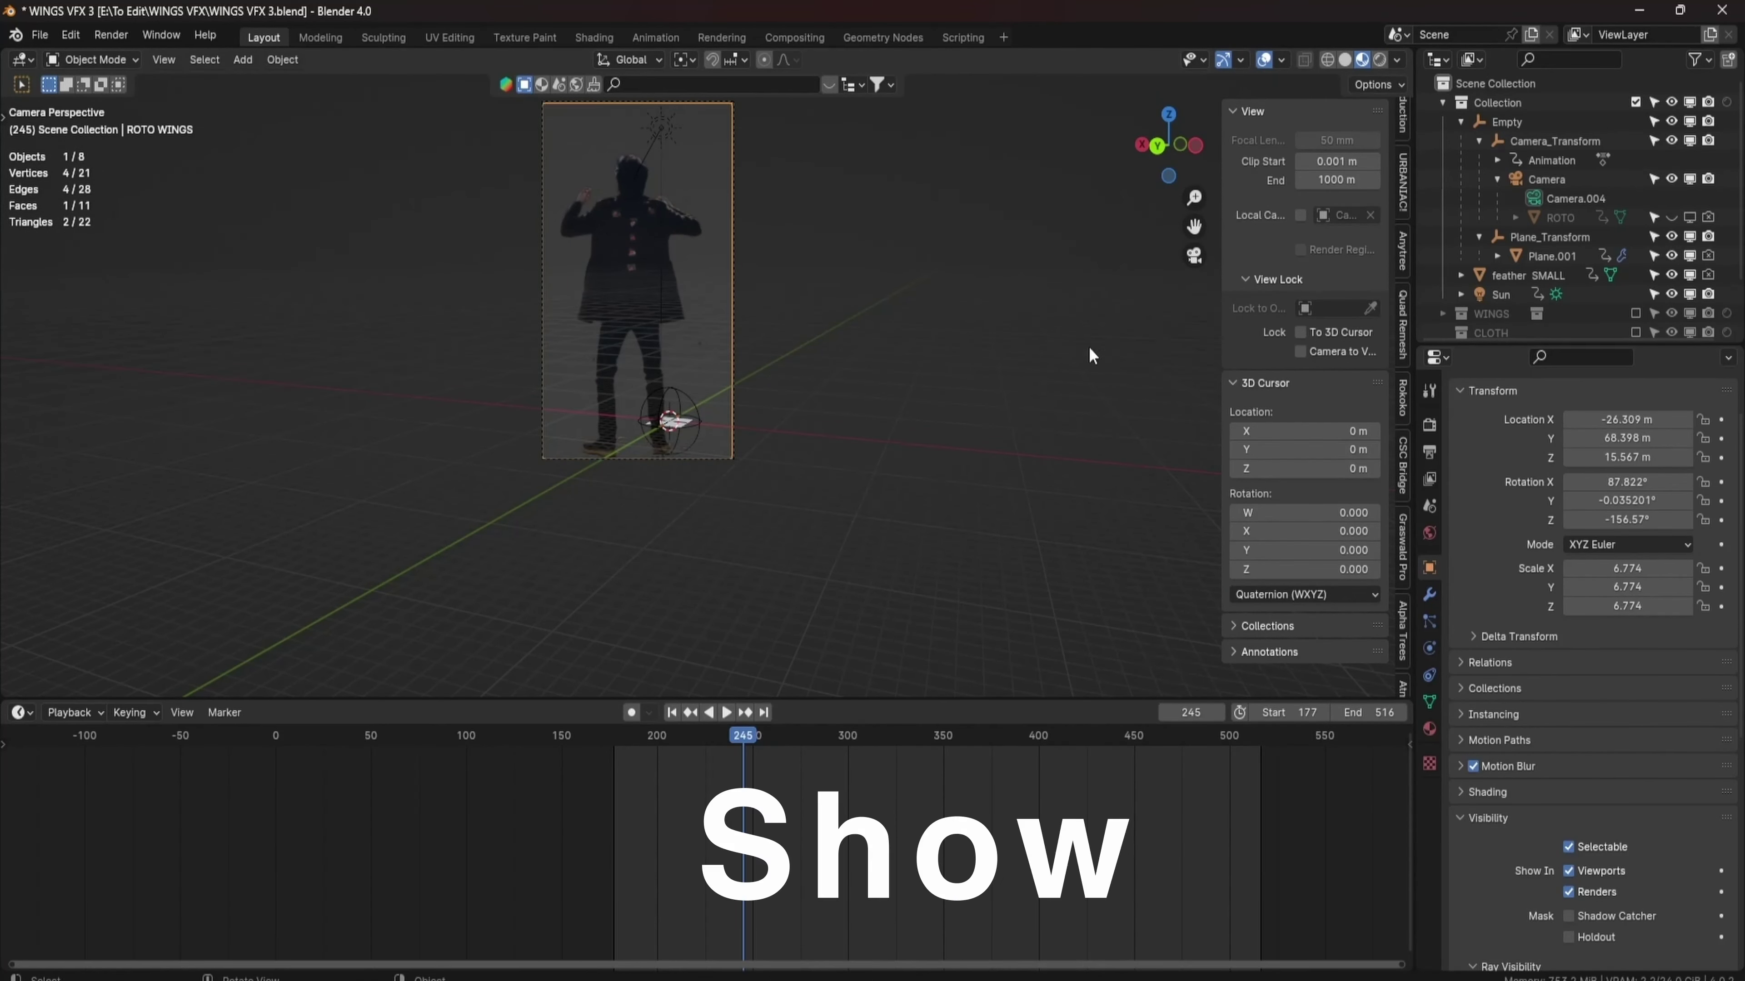
{"action": "key", "text": "s"}
{"action": "key", "text": "Escape"}
{"action": "middle_click_drag", "start_coordinate": [881, 419], "coordinate": [529, 410]}
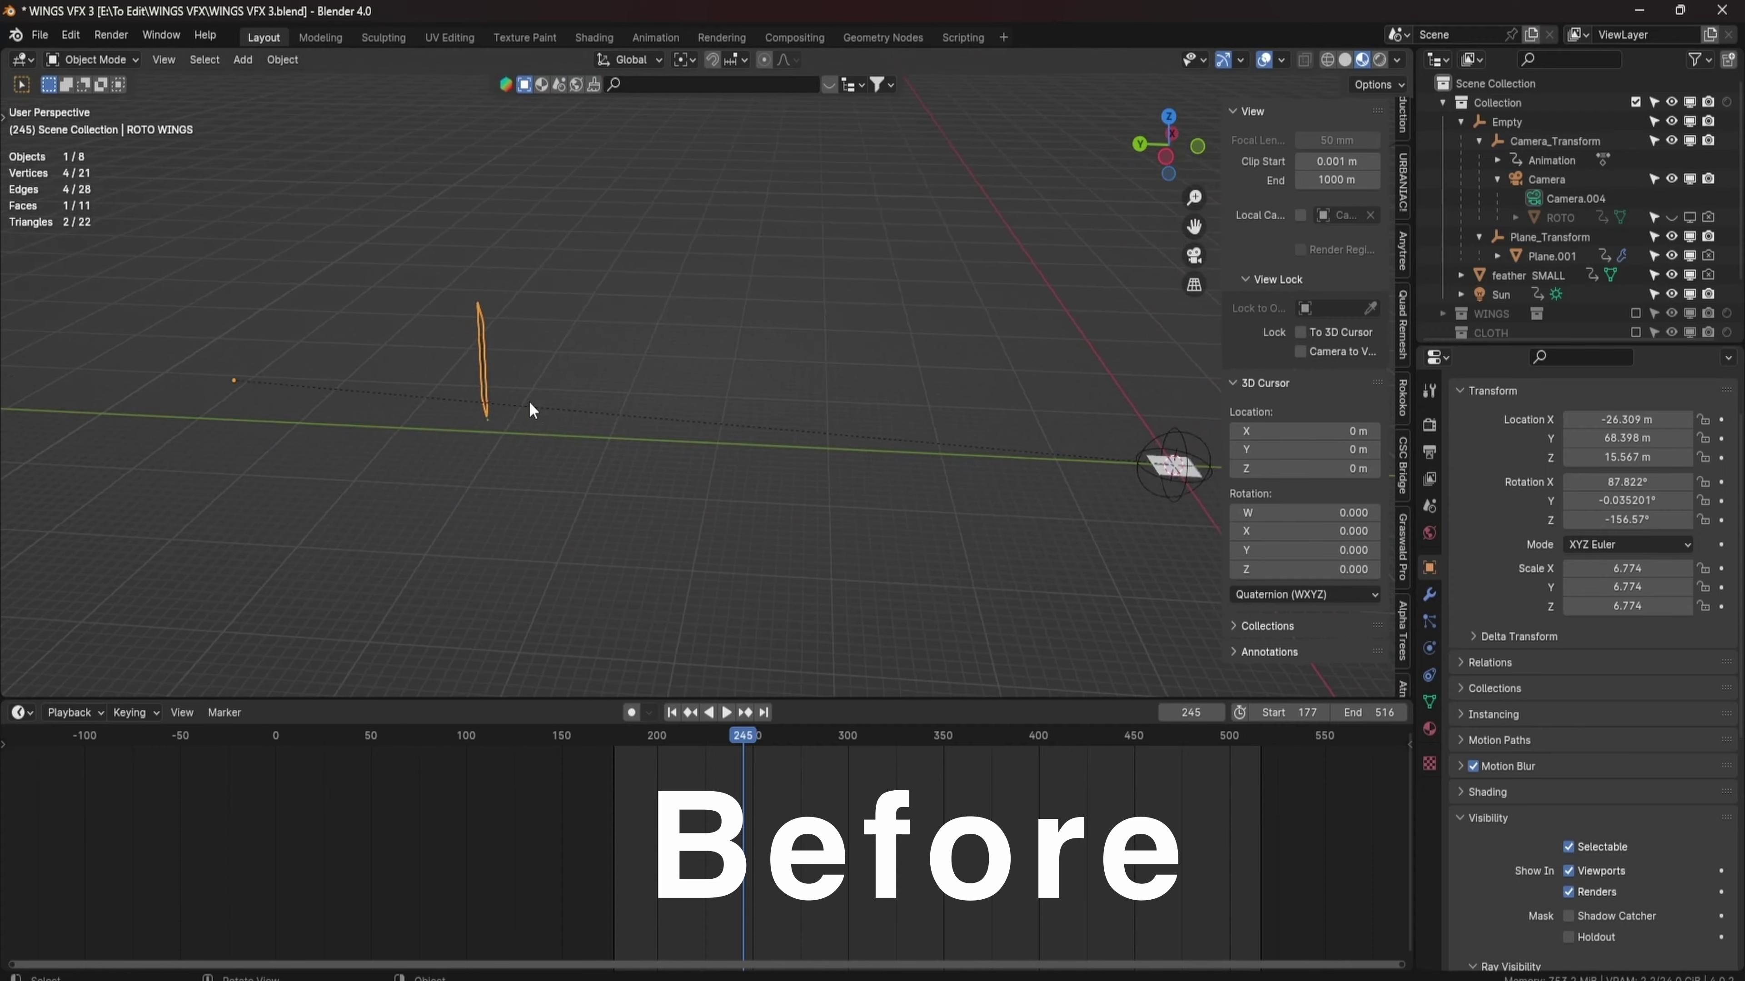
{"action": "middle_click_drag", "start_coordinate": [680, 399], "coordinate": [699, 378]}
{"action": "scroll", "coordinate": [699, 378], "scroll_direction": "up", "scroll_amount": 6}
{"action": "left_click", "coordinate": [20, 712]}
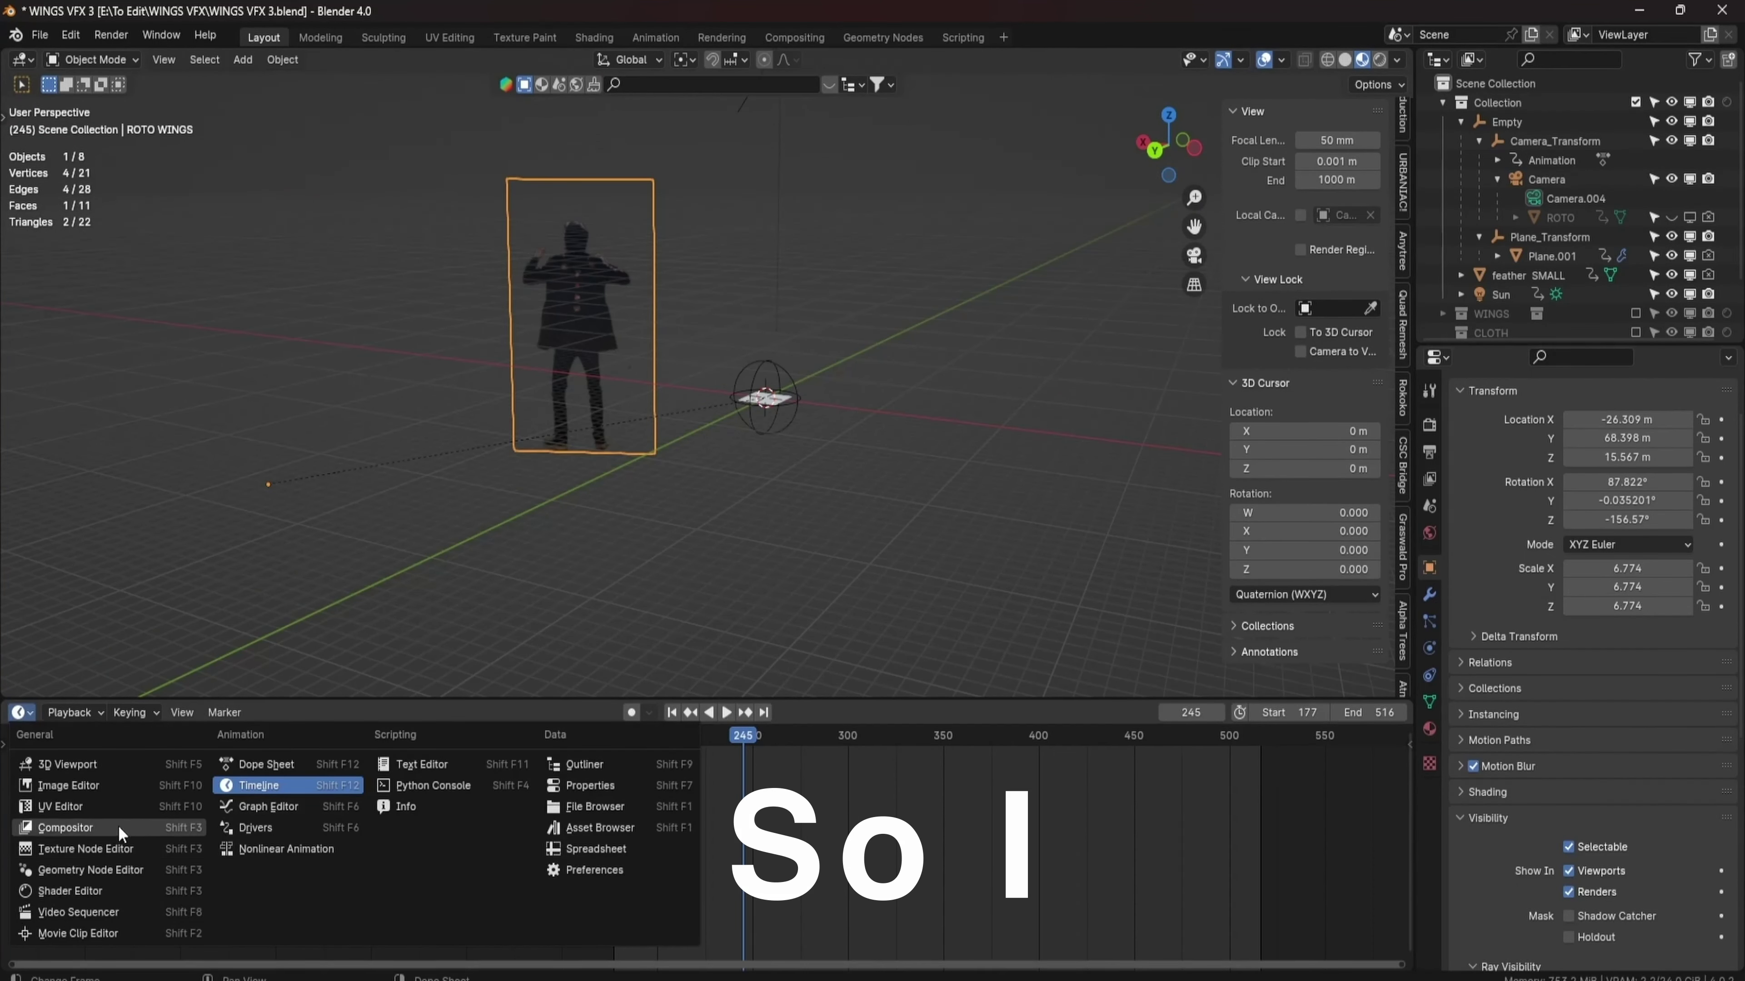
In the Shader Editor, set the Image Texture's Start Frame to 234 and play back.
{"action": "left_click", "coordinate": [87, 890]}
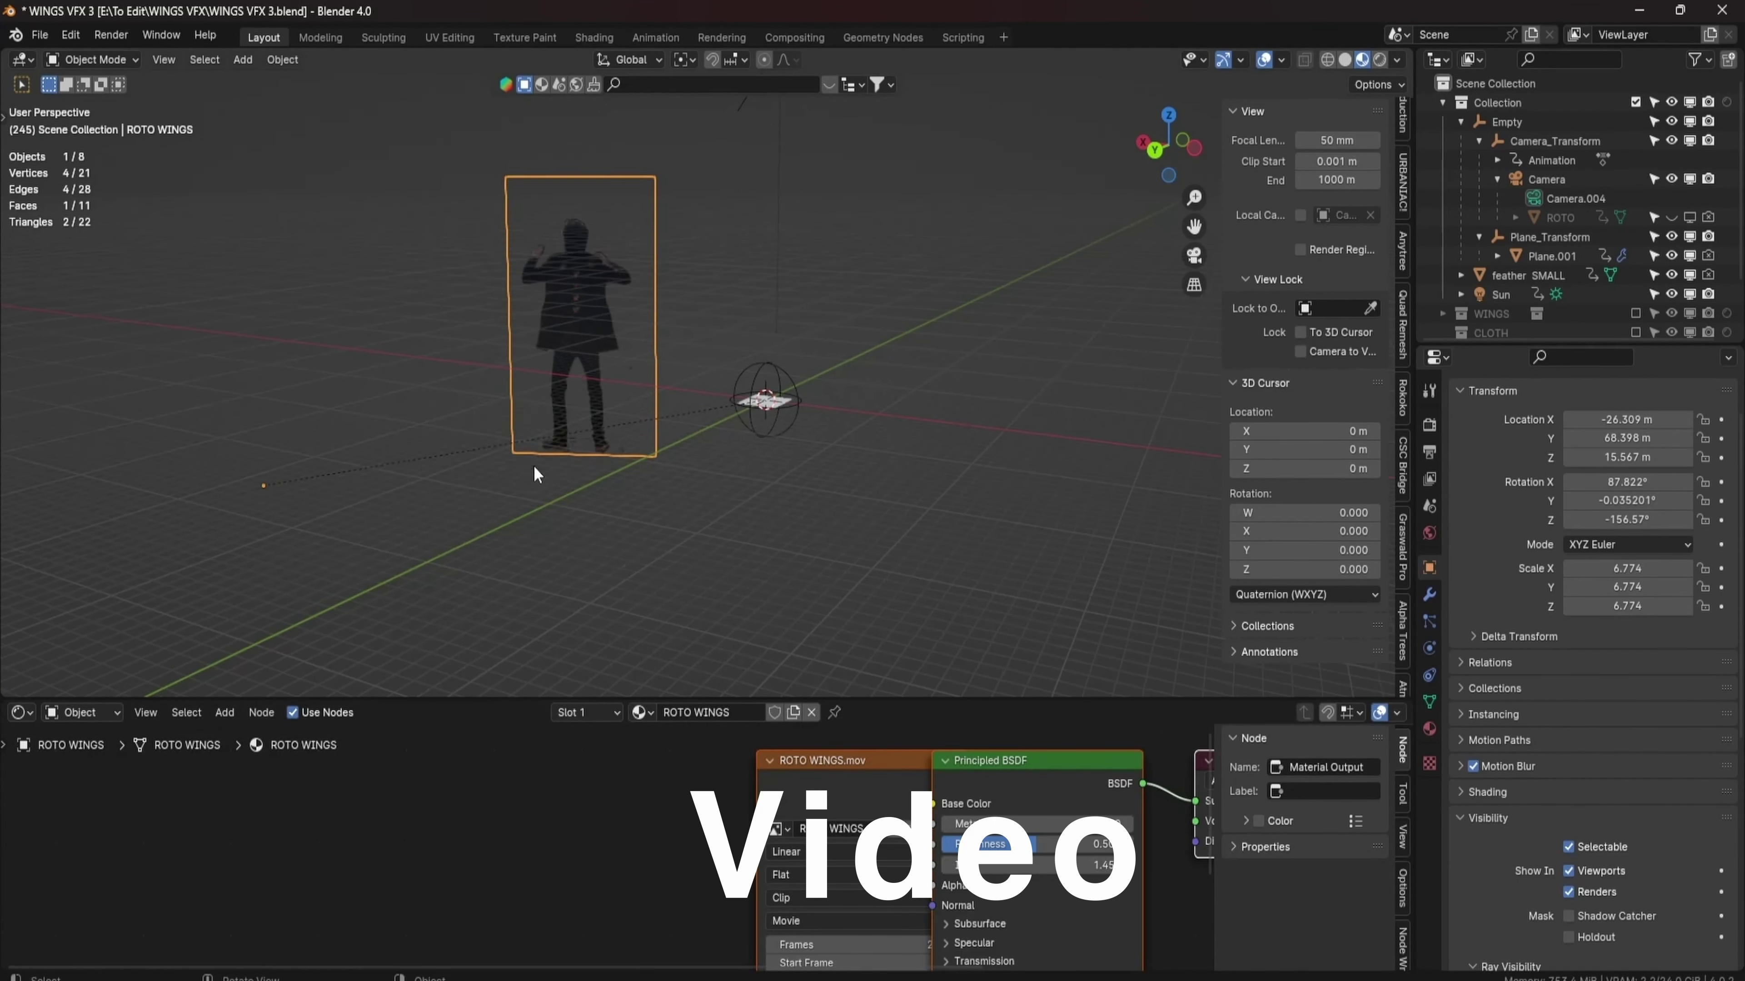
{"action": "key", "text": "KP_0"}
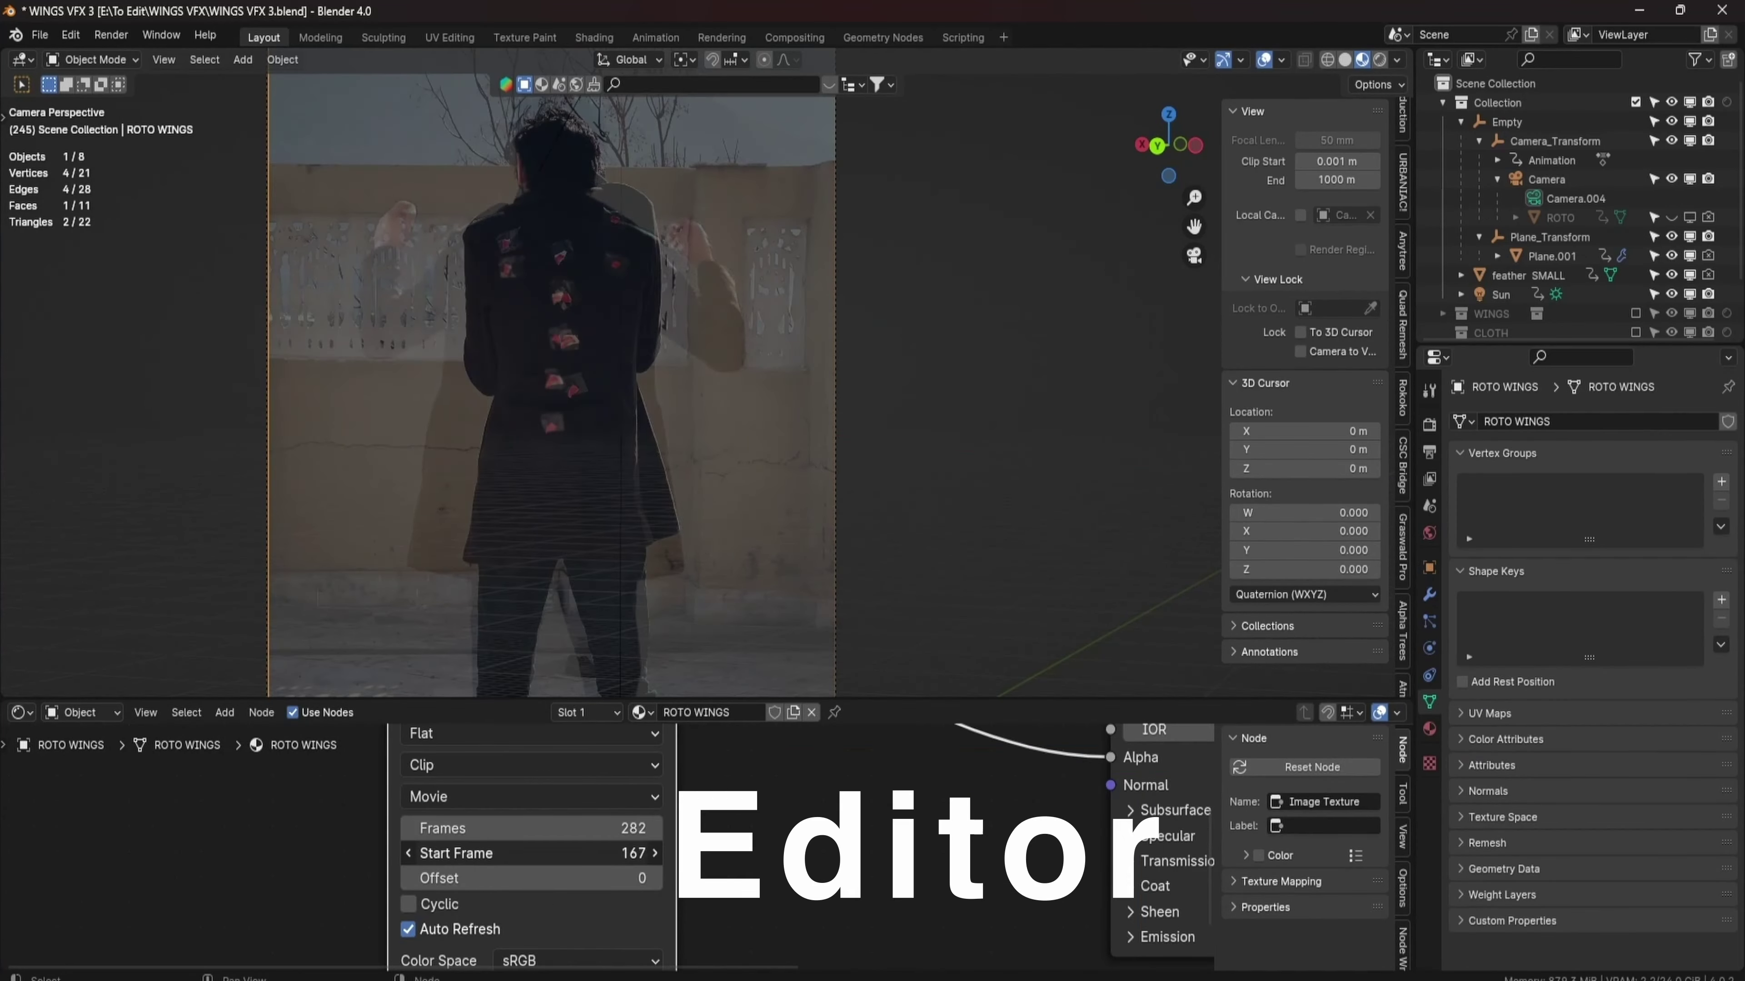
{"action": "left_click_drag", "start_coordinate": [533, 852], "coordinate": [615, 853]}
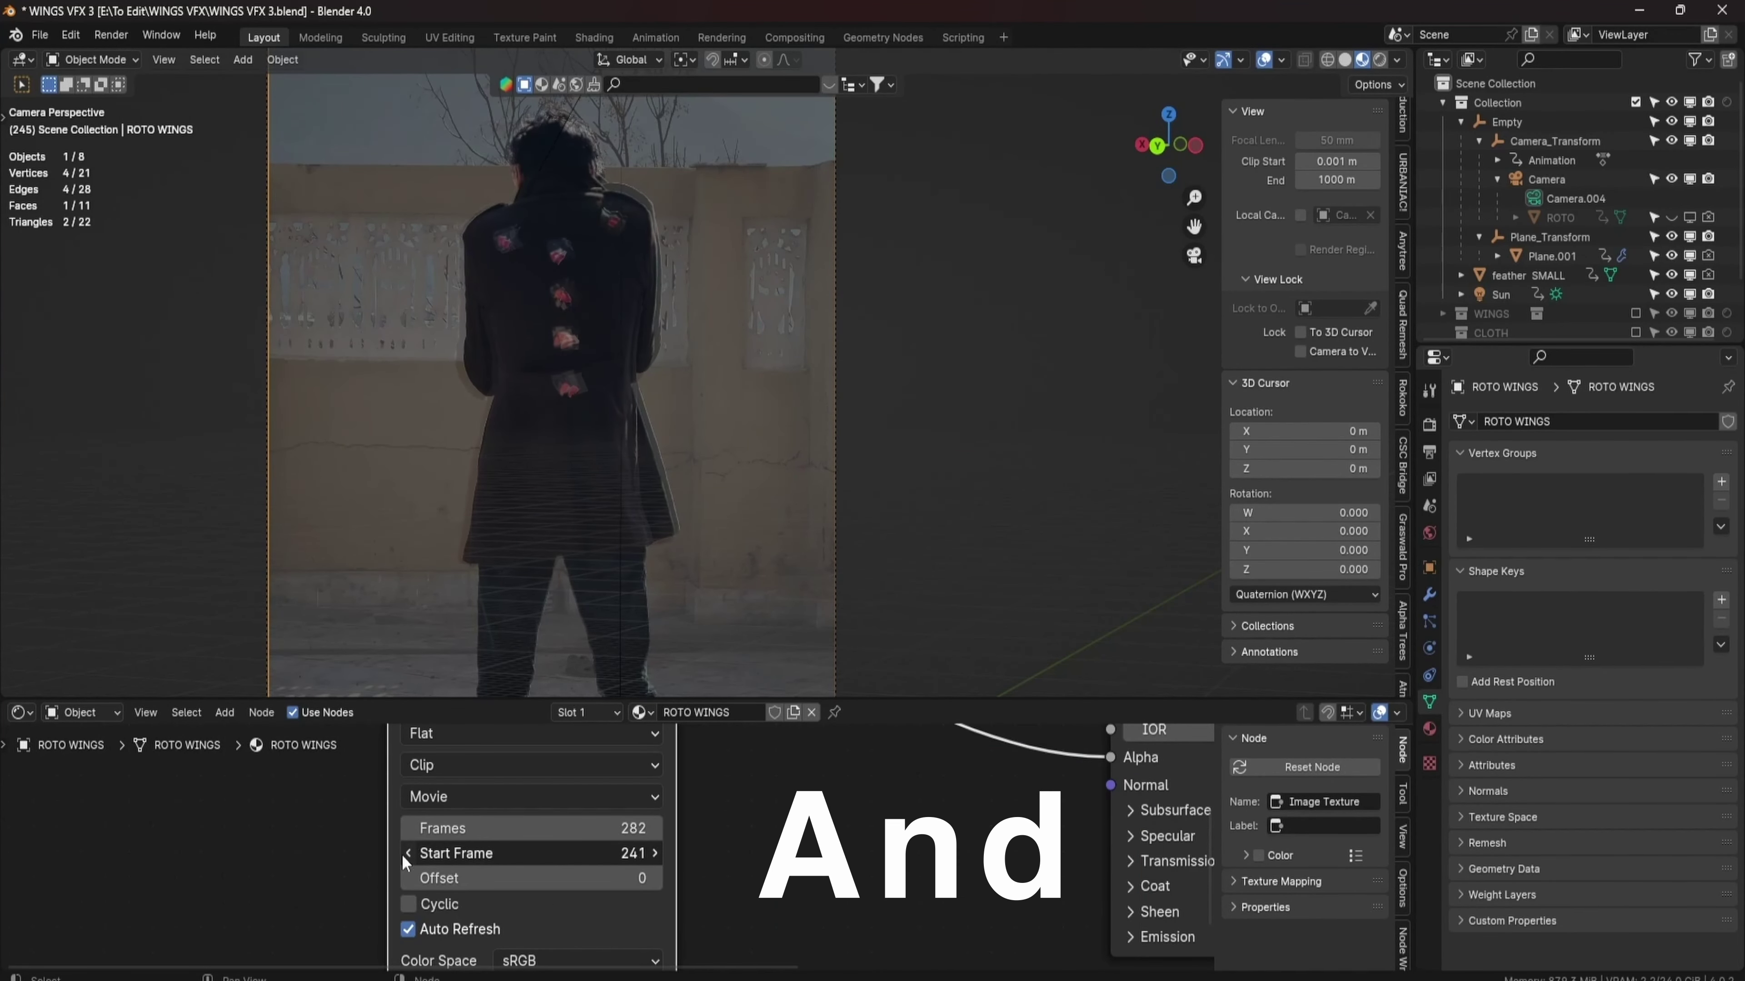
{"action": "left_click", "coordinate": [656, 853]}
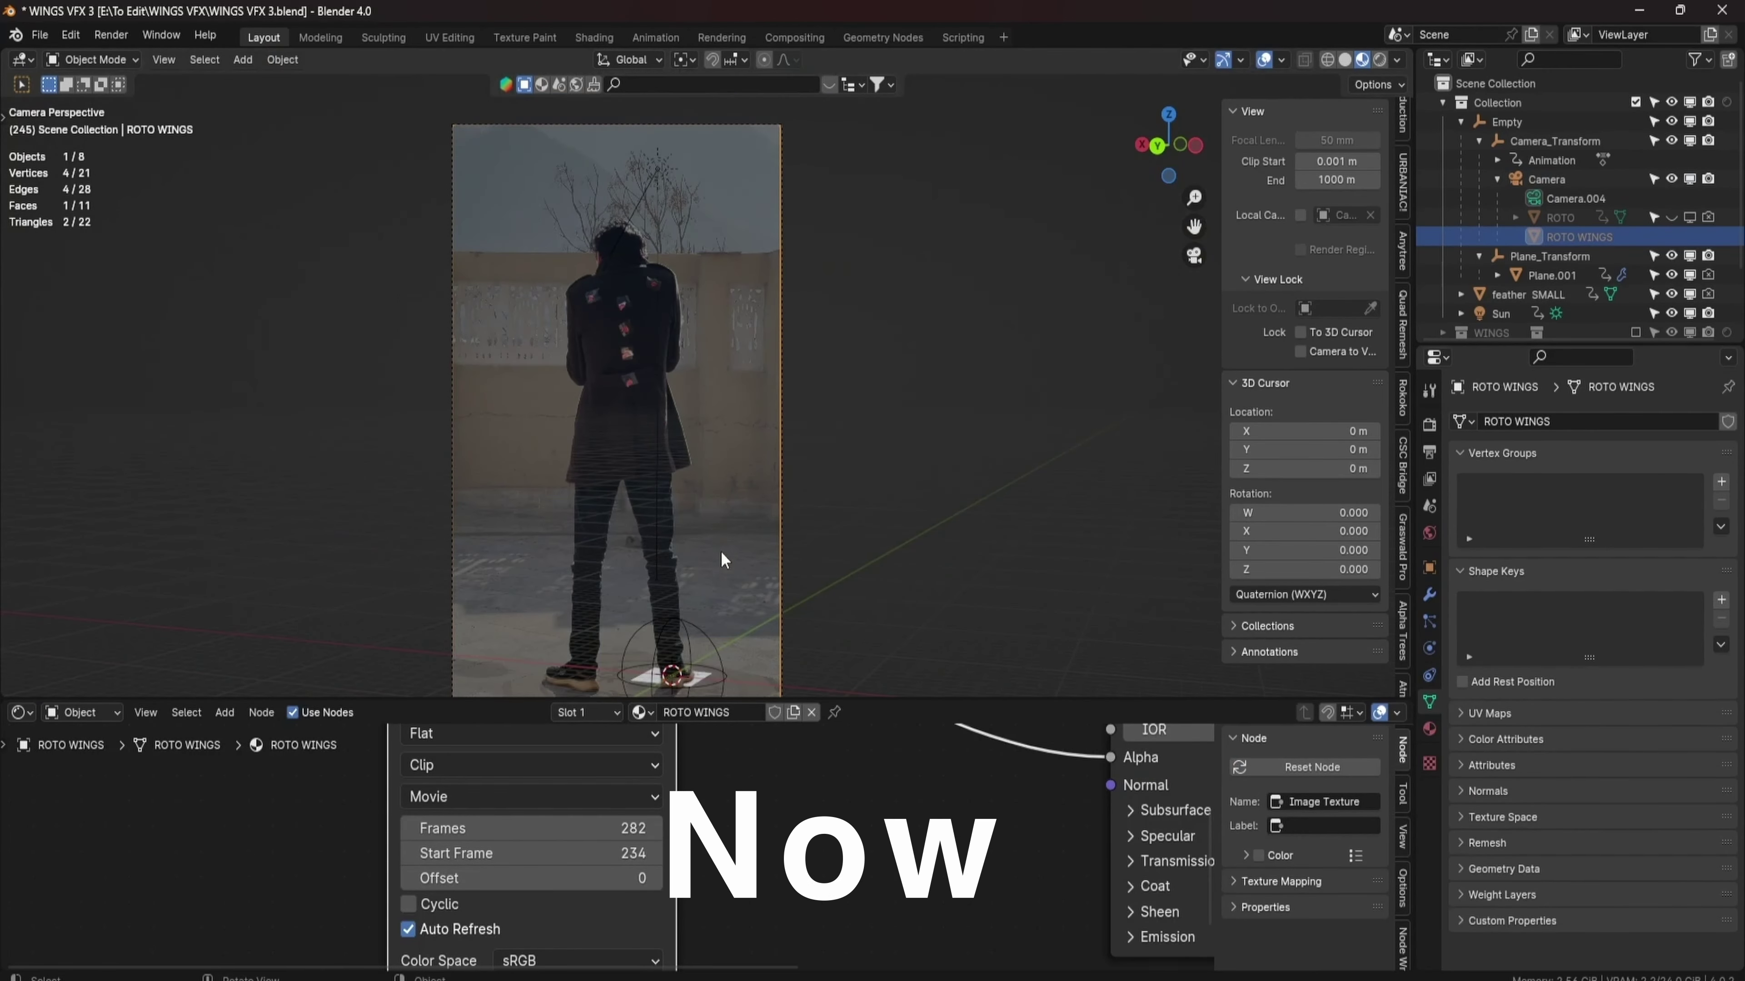
{"action": "key", "text": "space"}
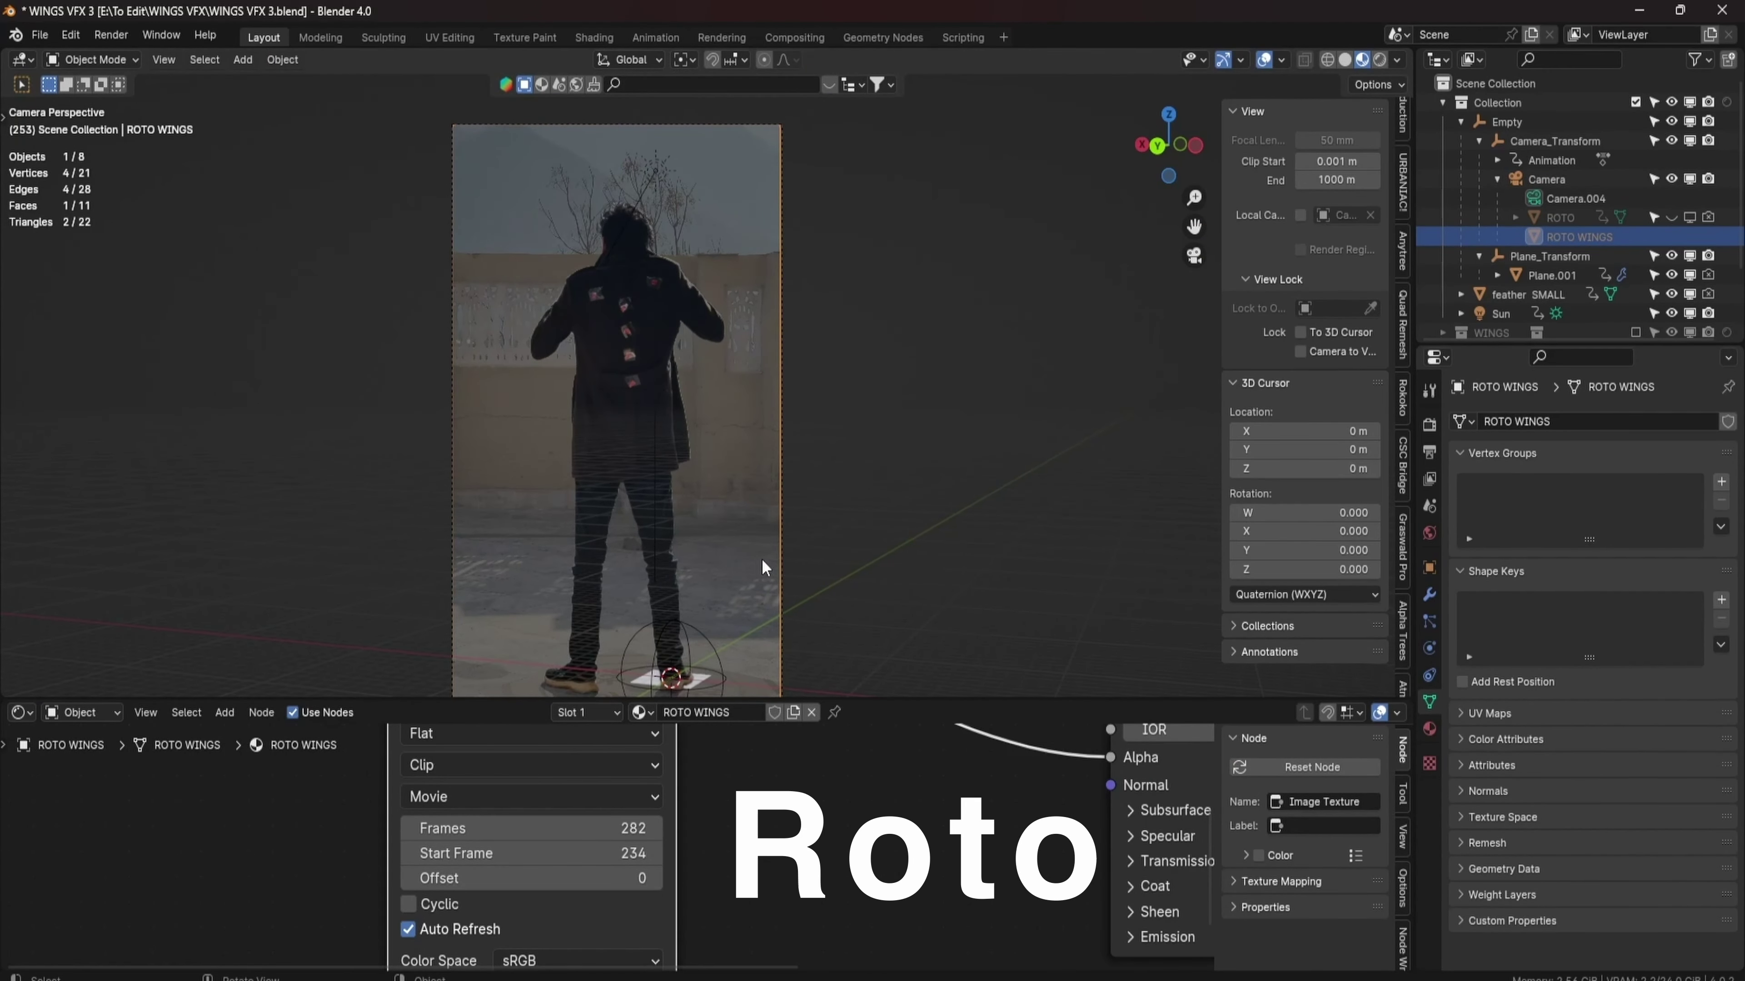
{"action": "scroll", "coordinate": [1577, 276], "scroll_direction": "down", "scroll_amount": 3}
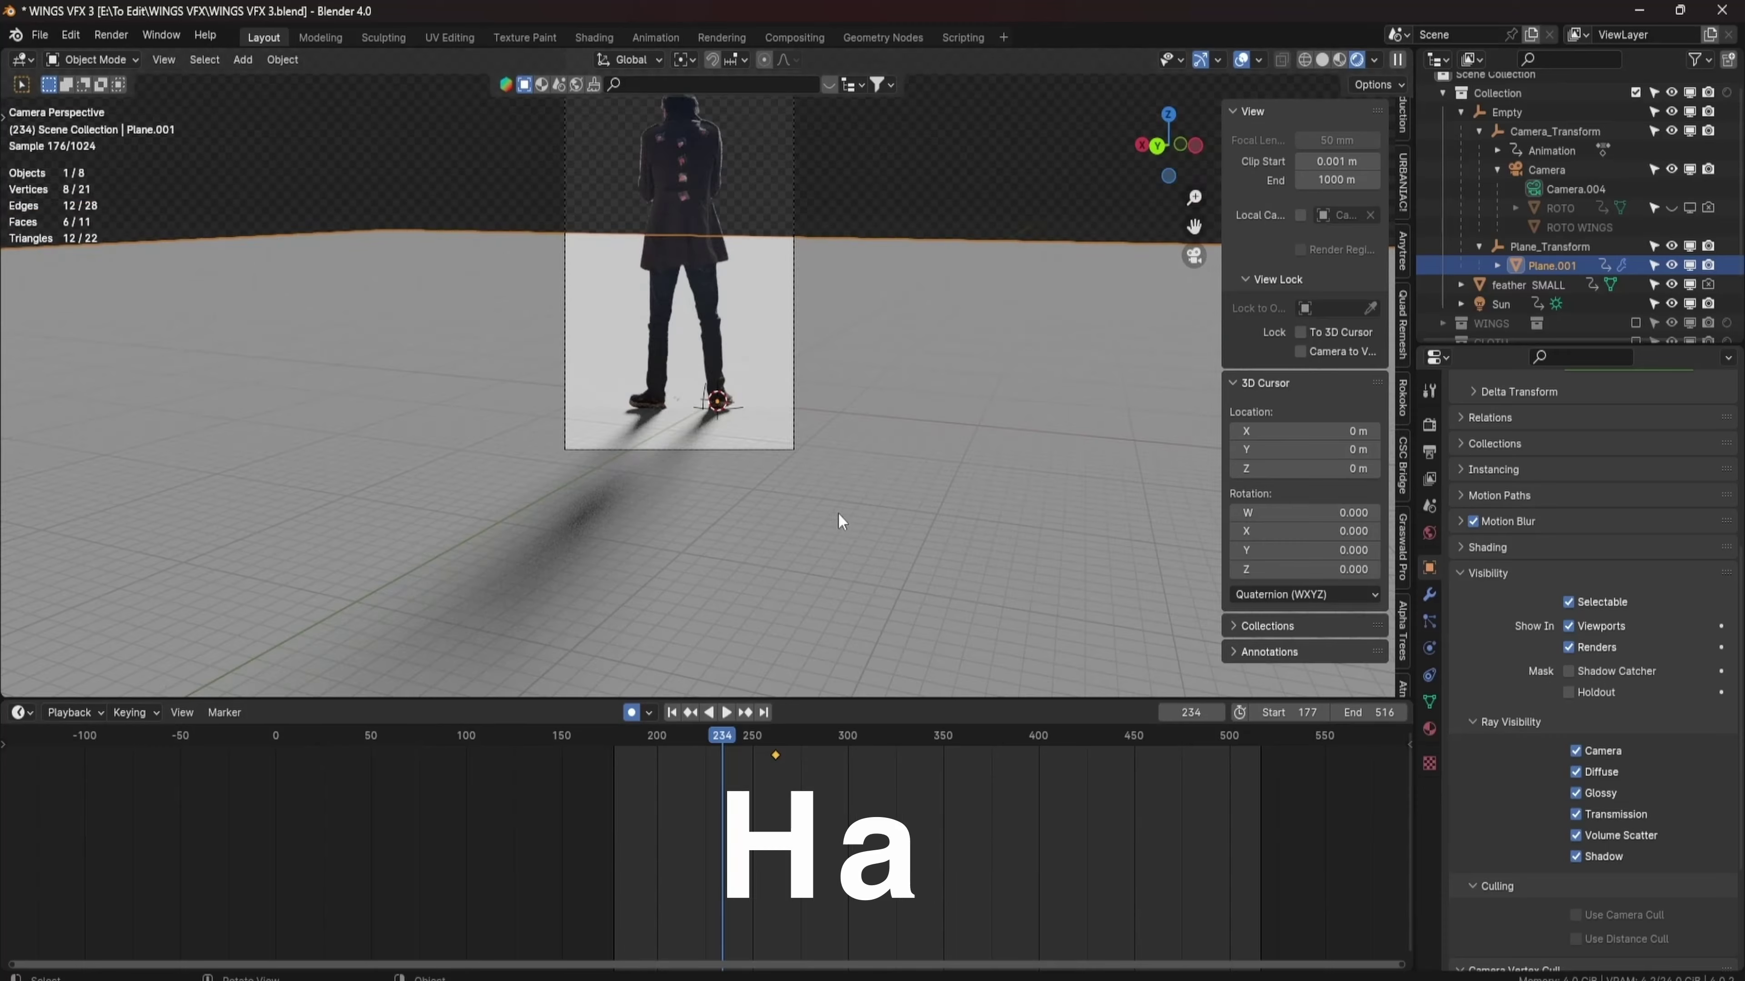
Play the shot, then key the ROTO plane's scale at frames 430, 336, 300 and 202.
{"action": "left_click", "coordinate": [777, 733]}
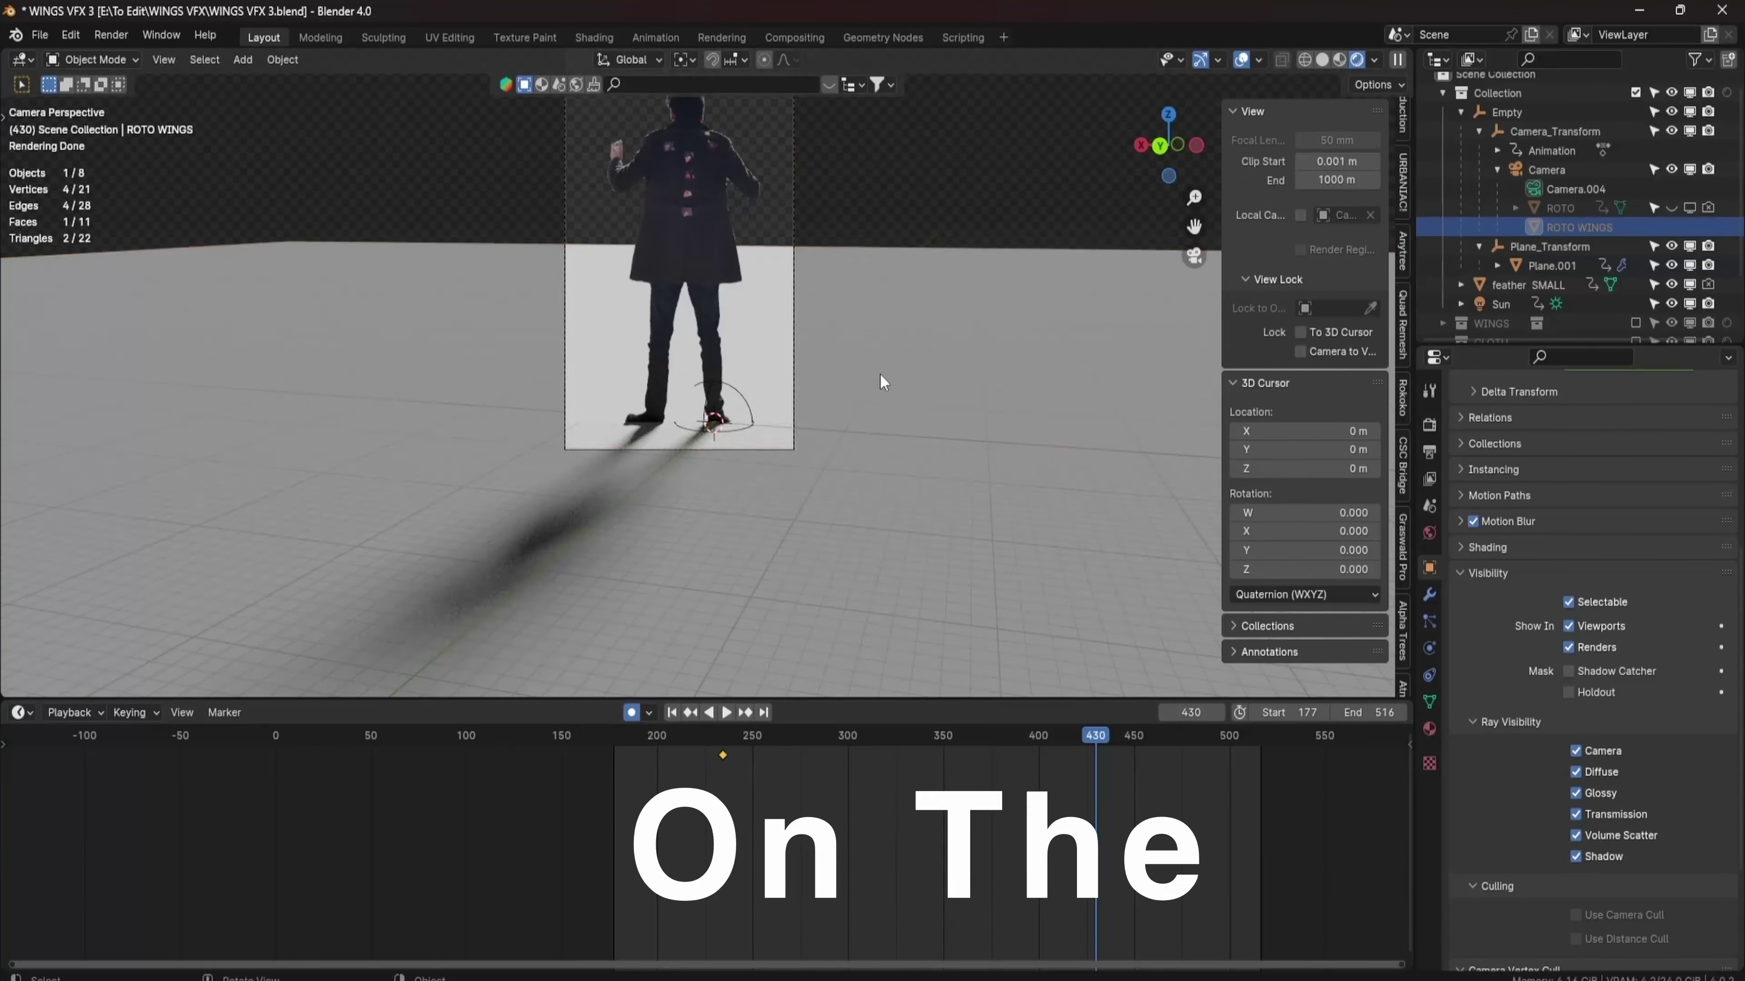
{"action": "scroll", "coordinate": [855, 296], "scroll_direction": "up", "scroll_amount": 3}
{"action": "key", "text": "s"}
{"action": "left_click", "coordinate": [1044, 546]}
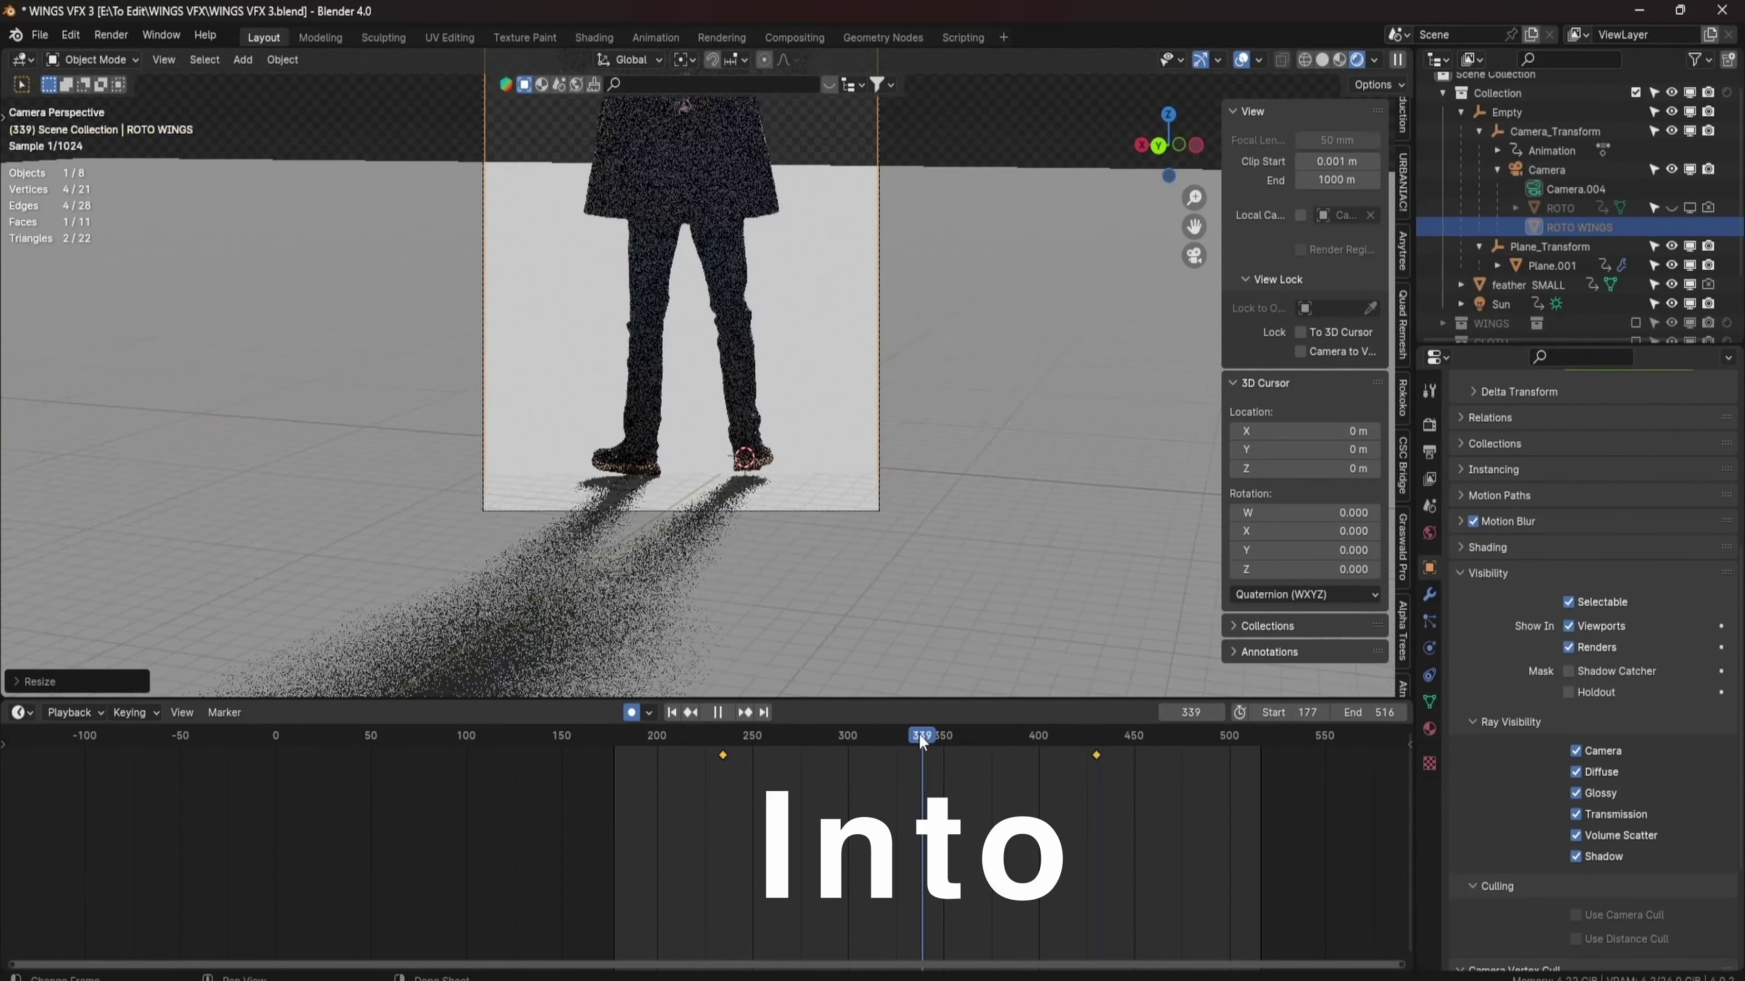
{"action": "key", "text": "s"}
{"action": "left_click", "coordinate": [999, 438]}
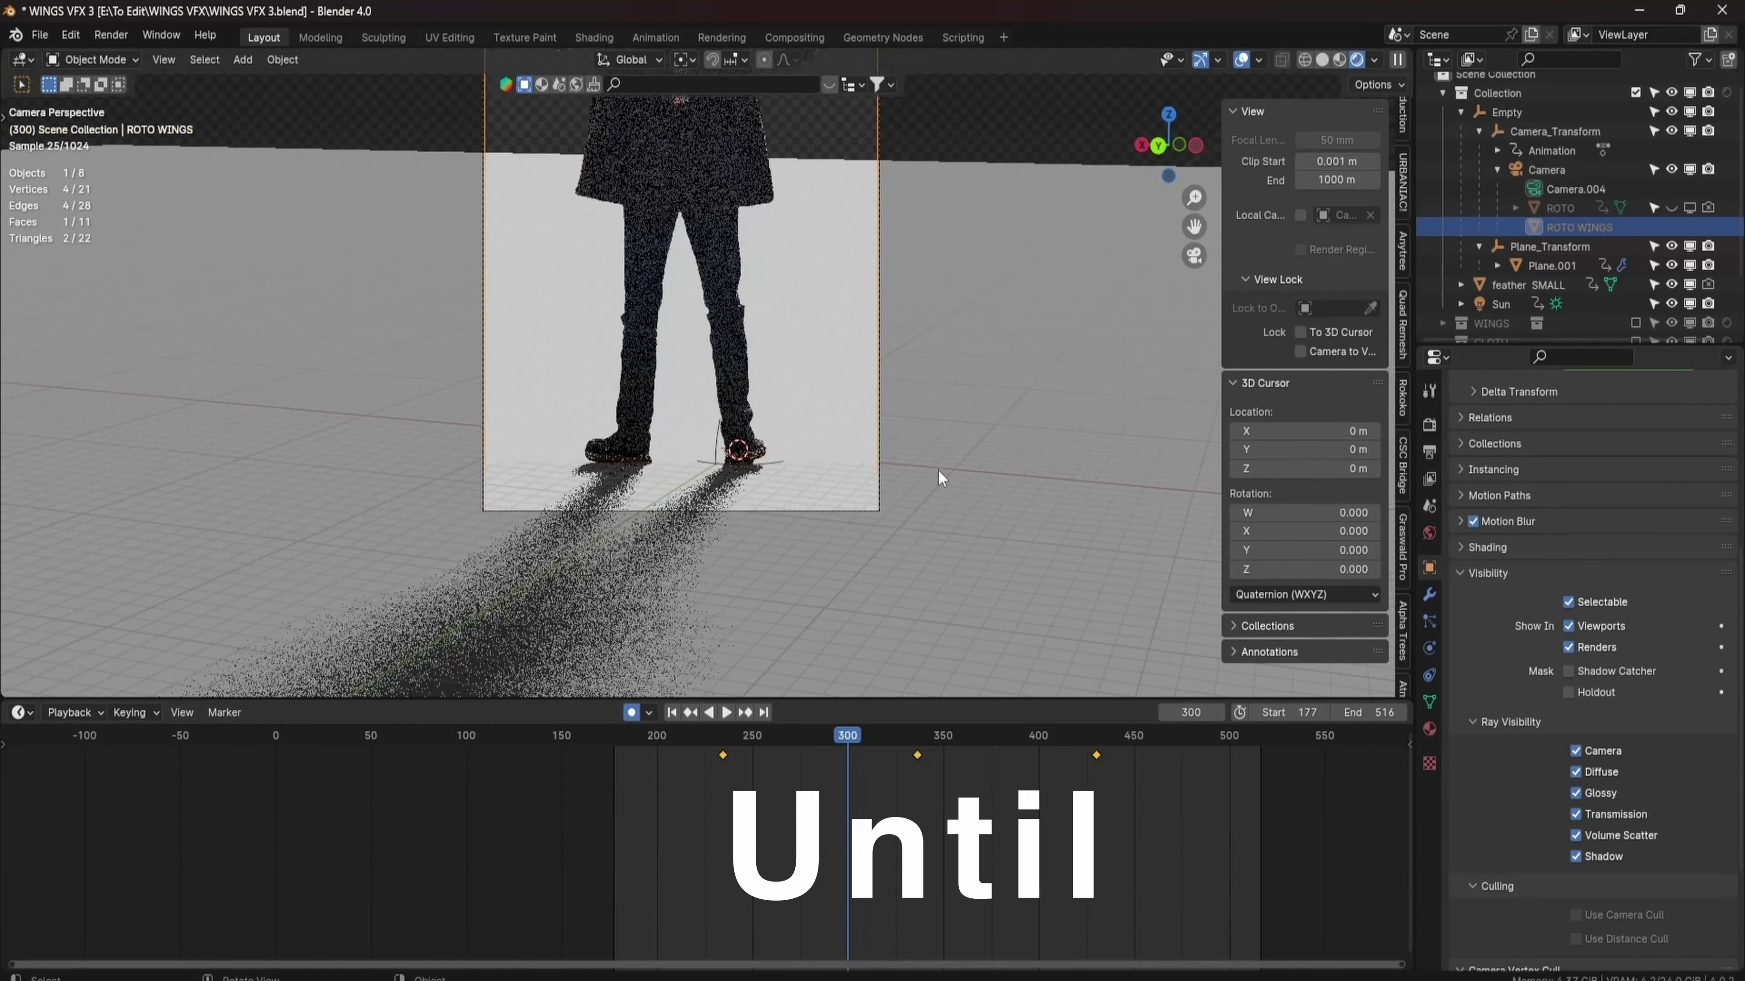
{"action": "key", "text": "s"}
{"action": "left_click", "coordinate": [788, 680]}
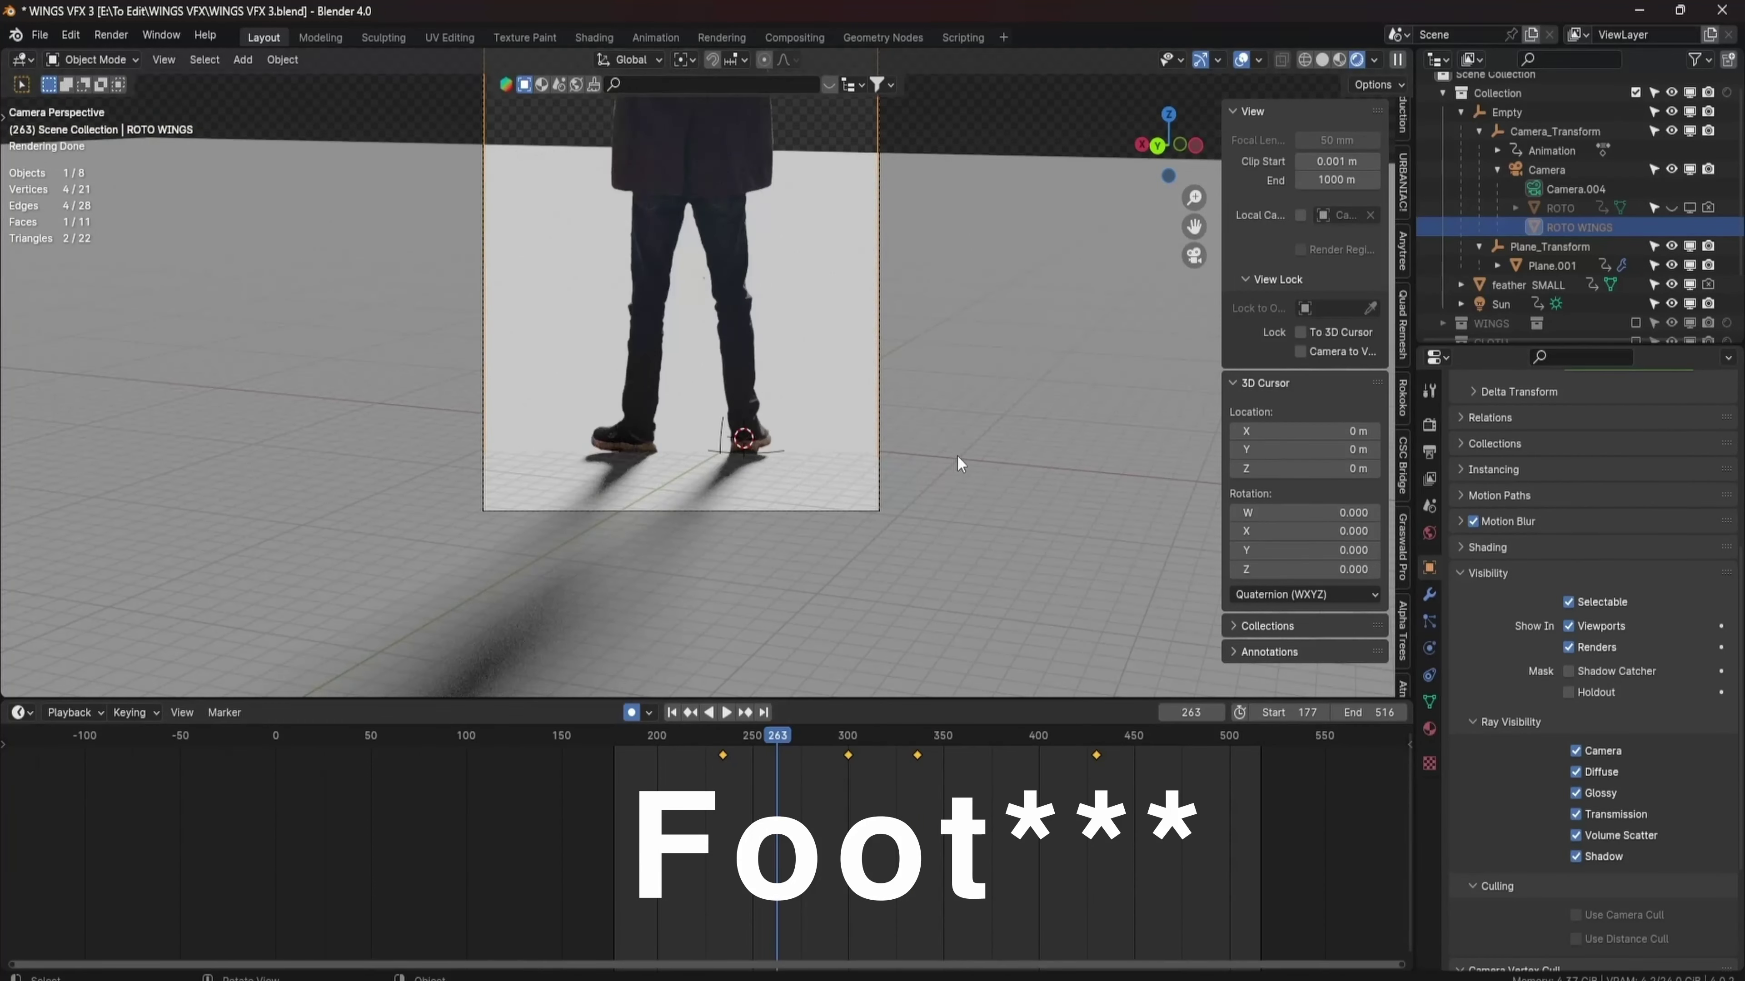
{"action": "left_click", "coordinate": [956, 455]}
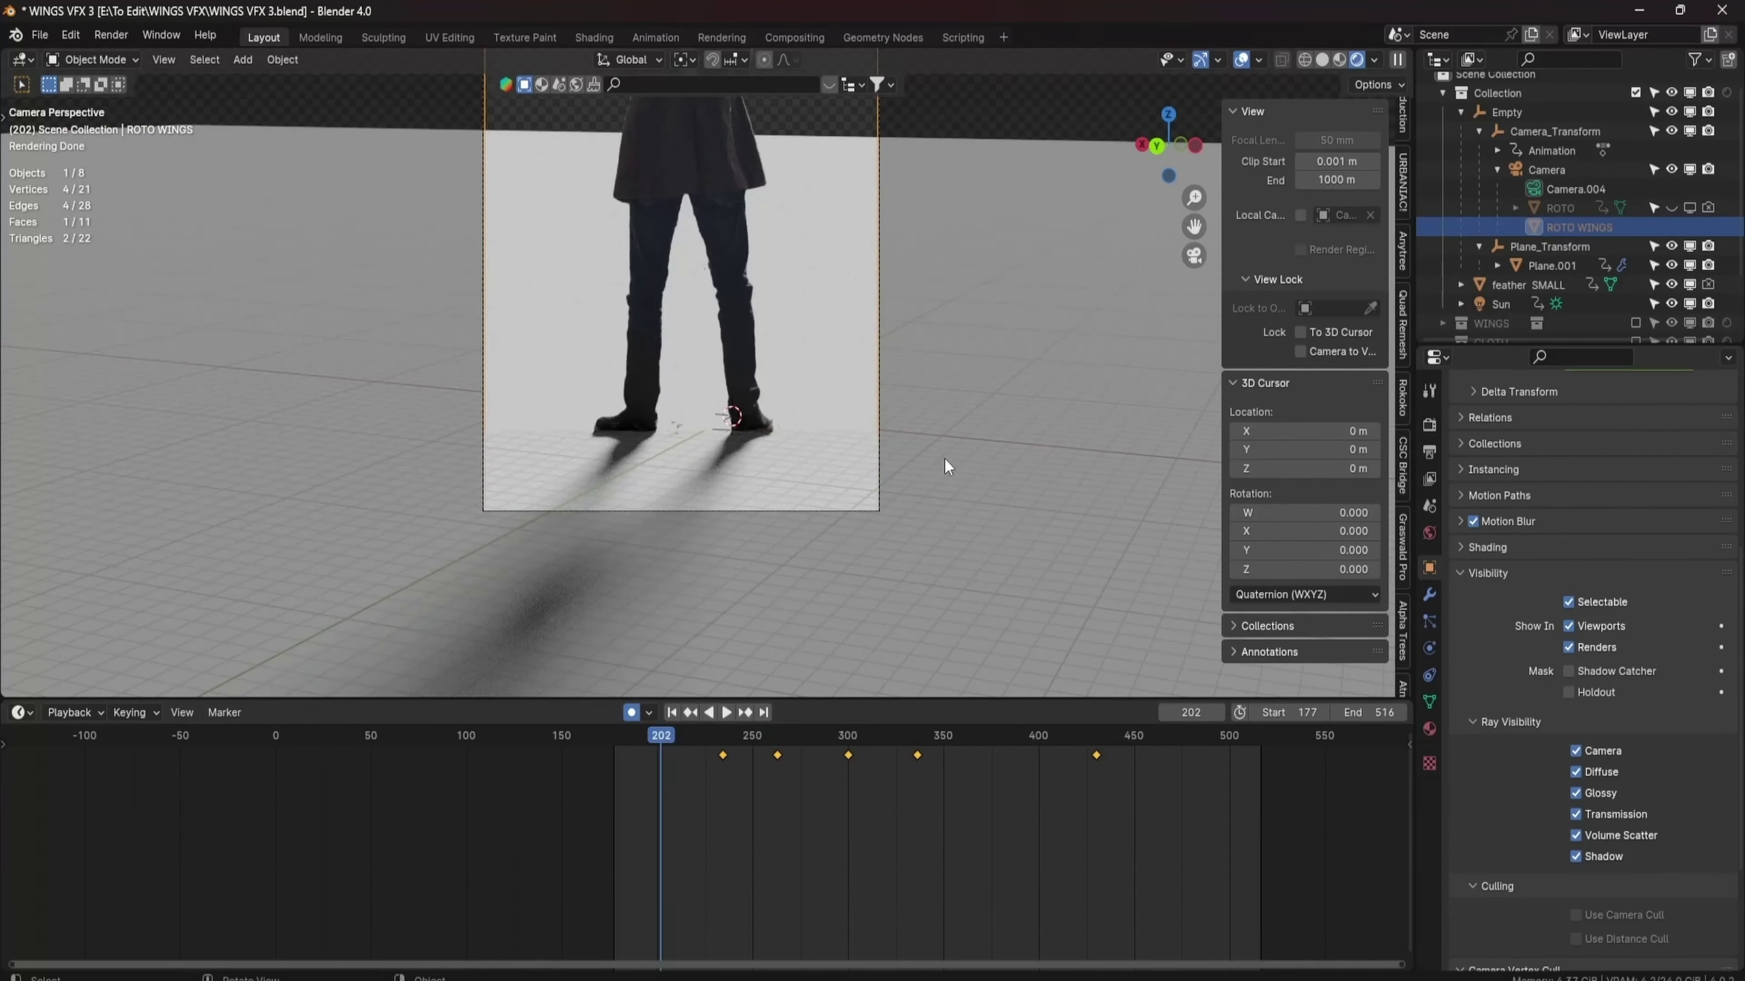
{"action": "key", "text": "s"}
{"action": "left_click", "coordinate": [934, 454]}
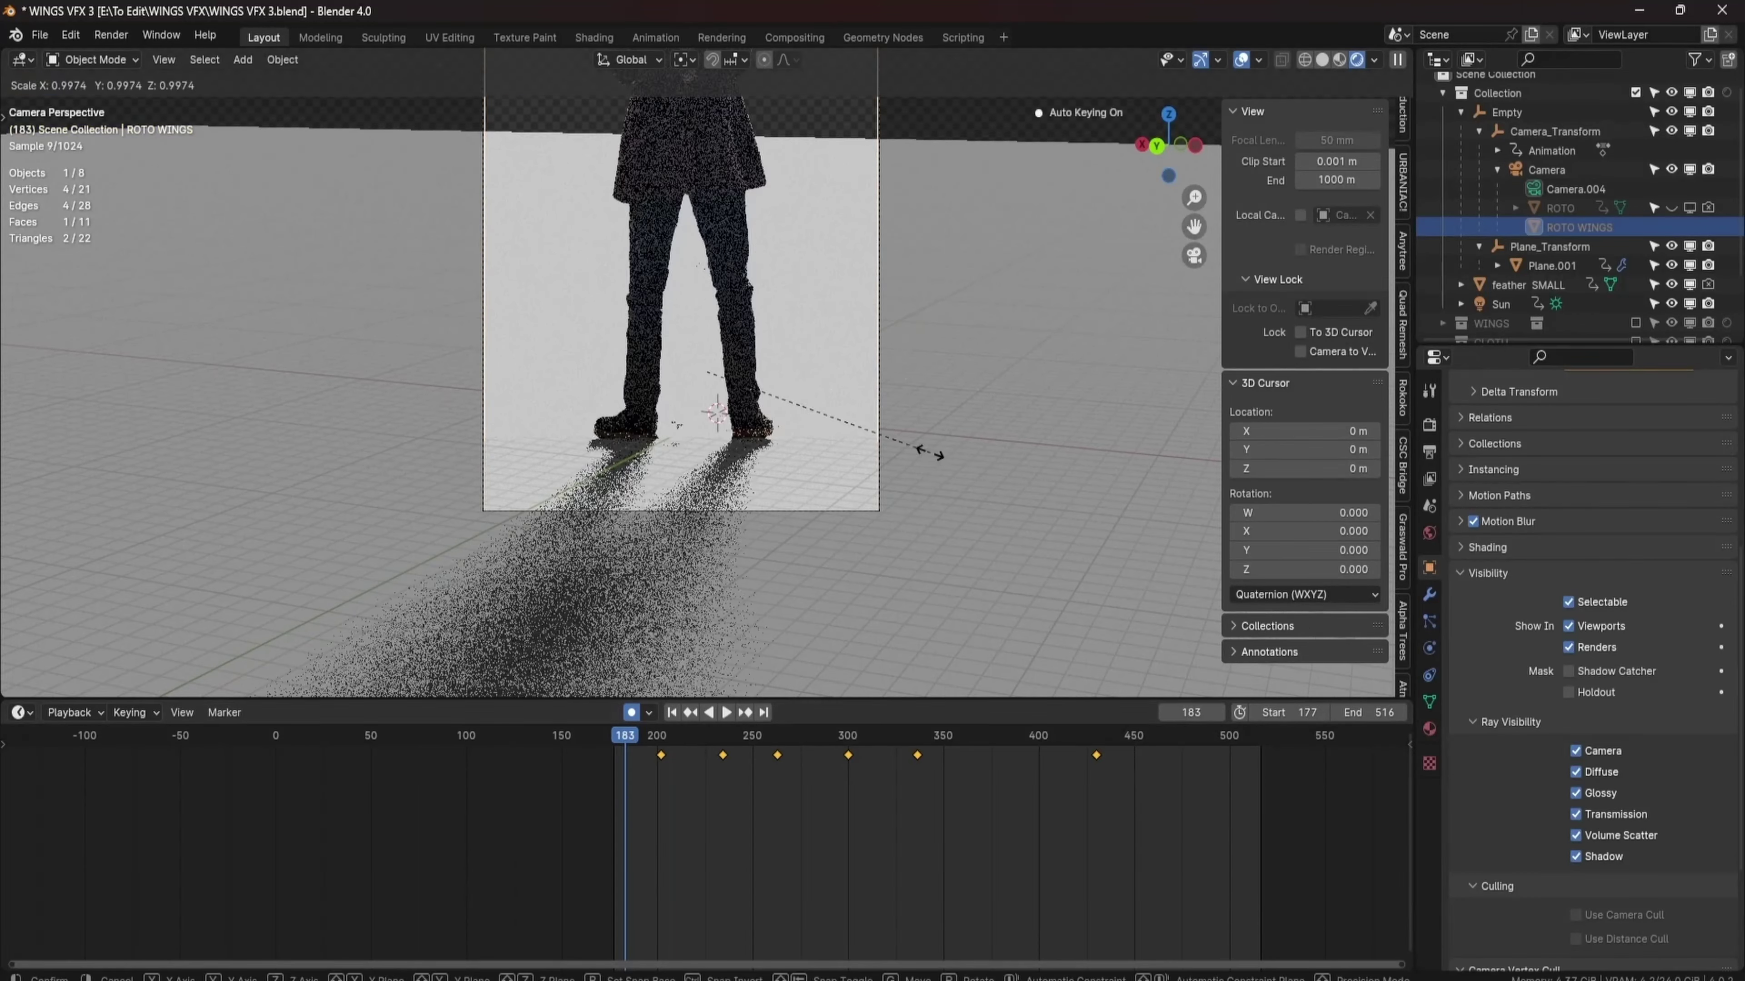
Key the plane's scale at frames 387, 465 and 500, then pick the Basic Shooter Pack animation.
{"action": "left_click", "coordinate": [1013, 735]}
{"action": "key", "text": "s"}
{"action": "left_click", "coordinate": [948, 454]}
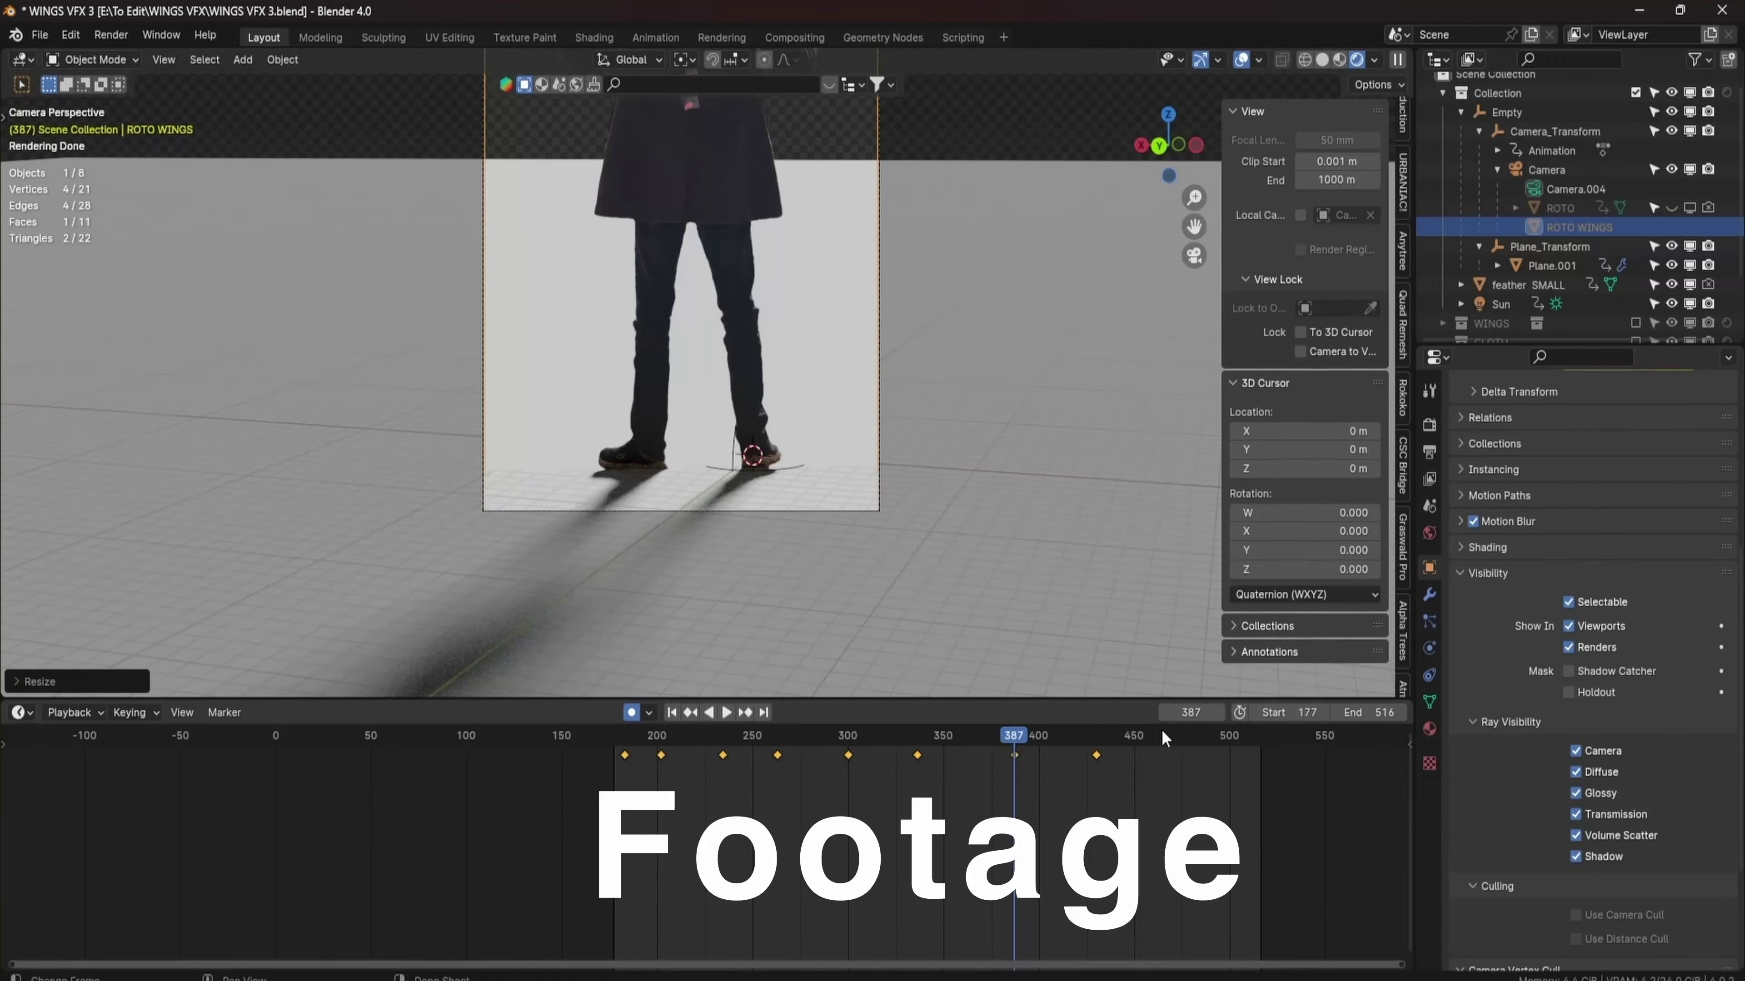
{"action": "key", "text": "s"}
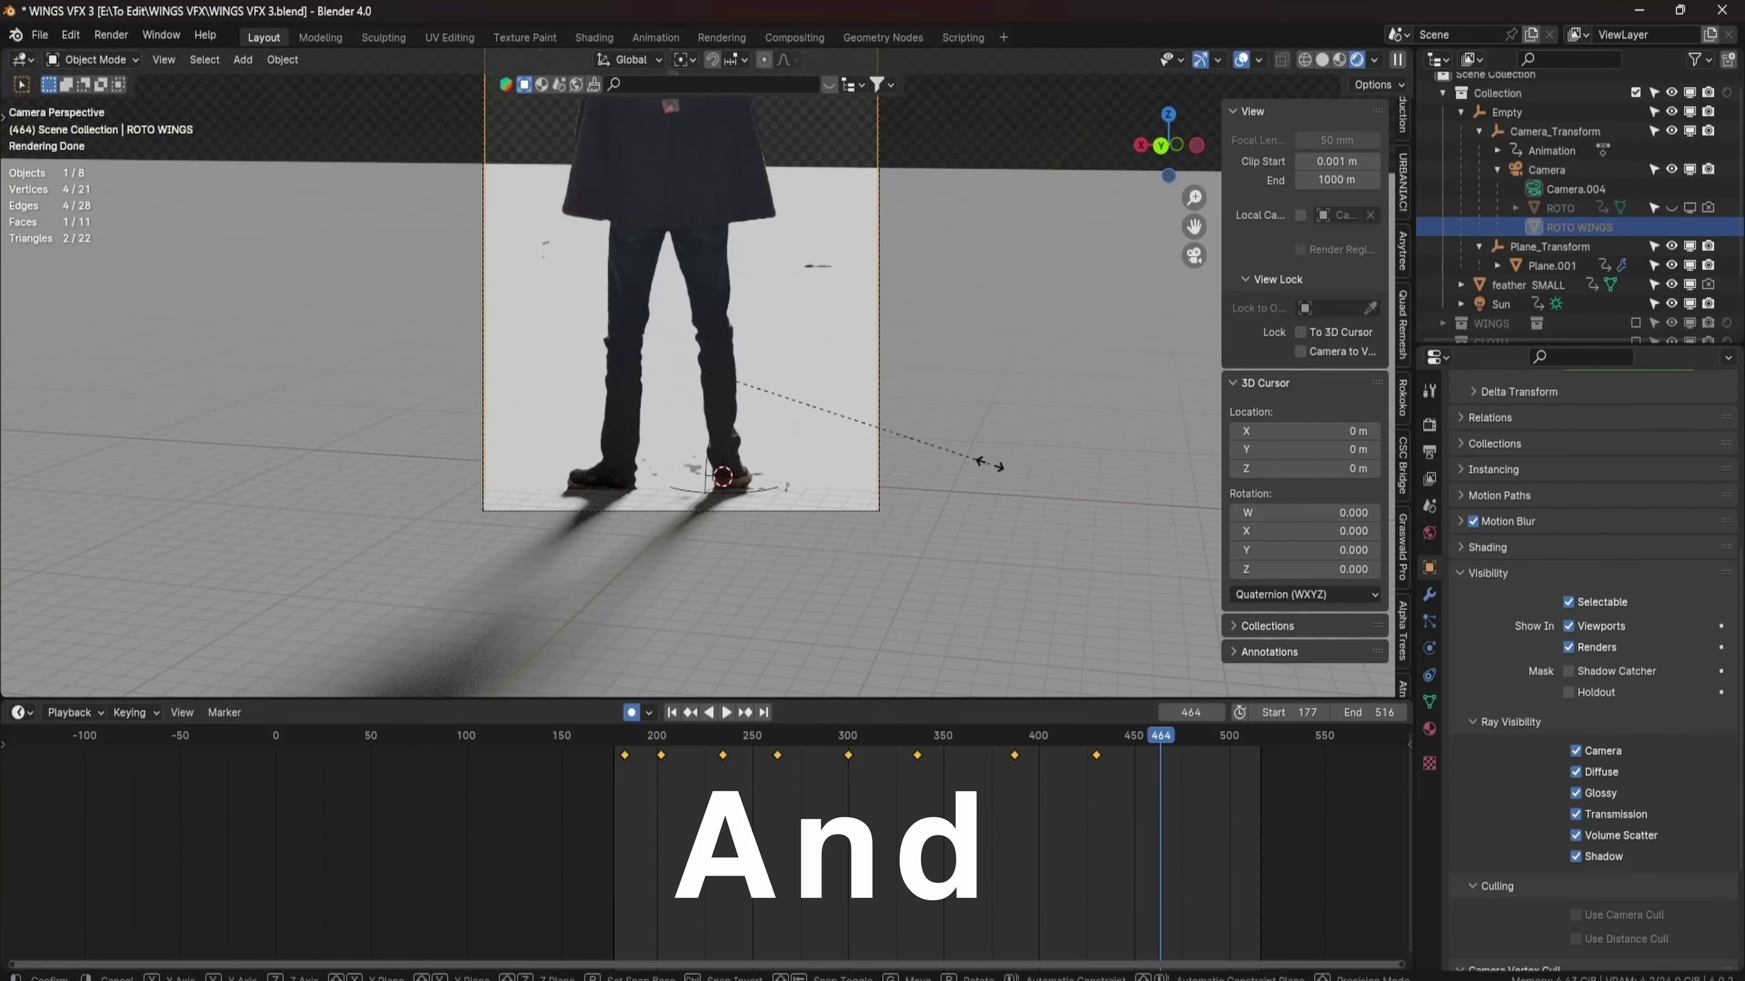
{"action": "left_click", "coordinate": [1243, 732]}
{"action": "left_click", "coordinate": [1229, 735]}
{"action": "key", "text": "s"}
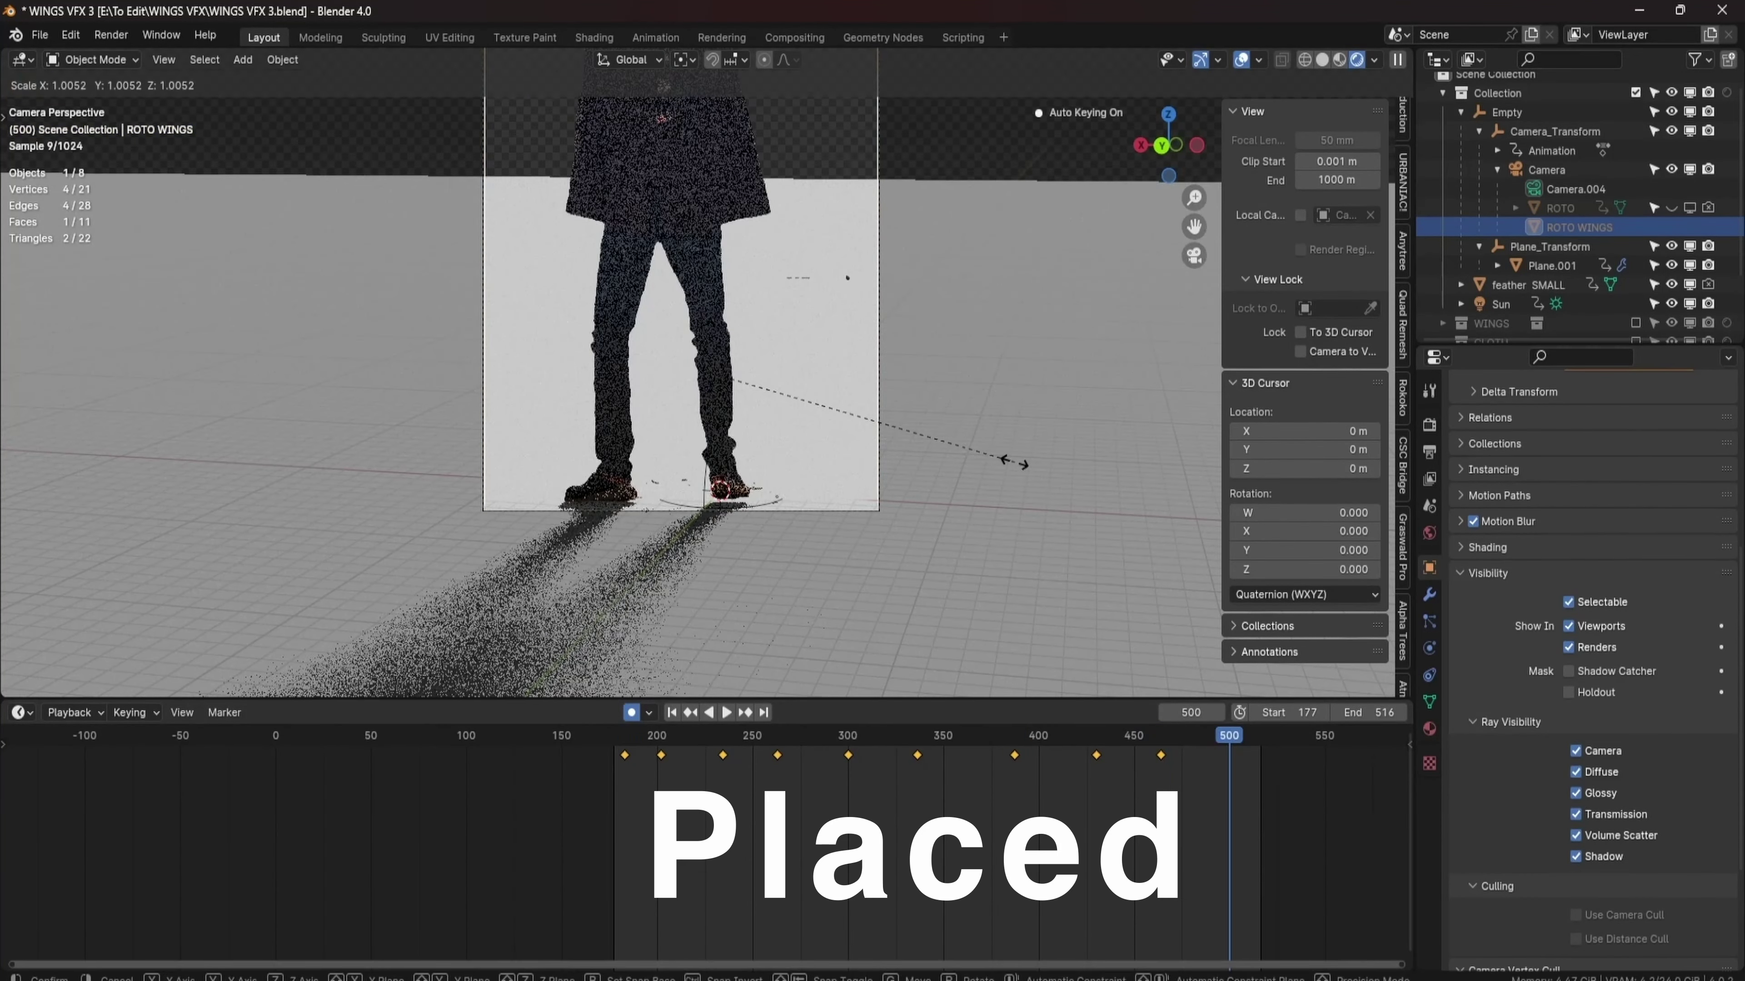
{"action": "left_click", "coordinate": [962, 459]}
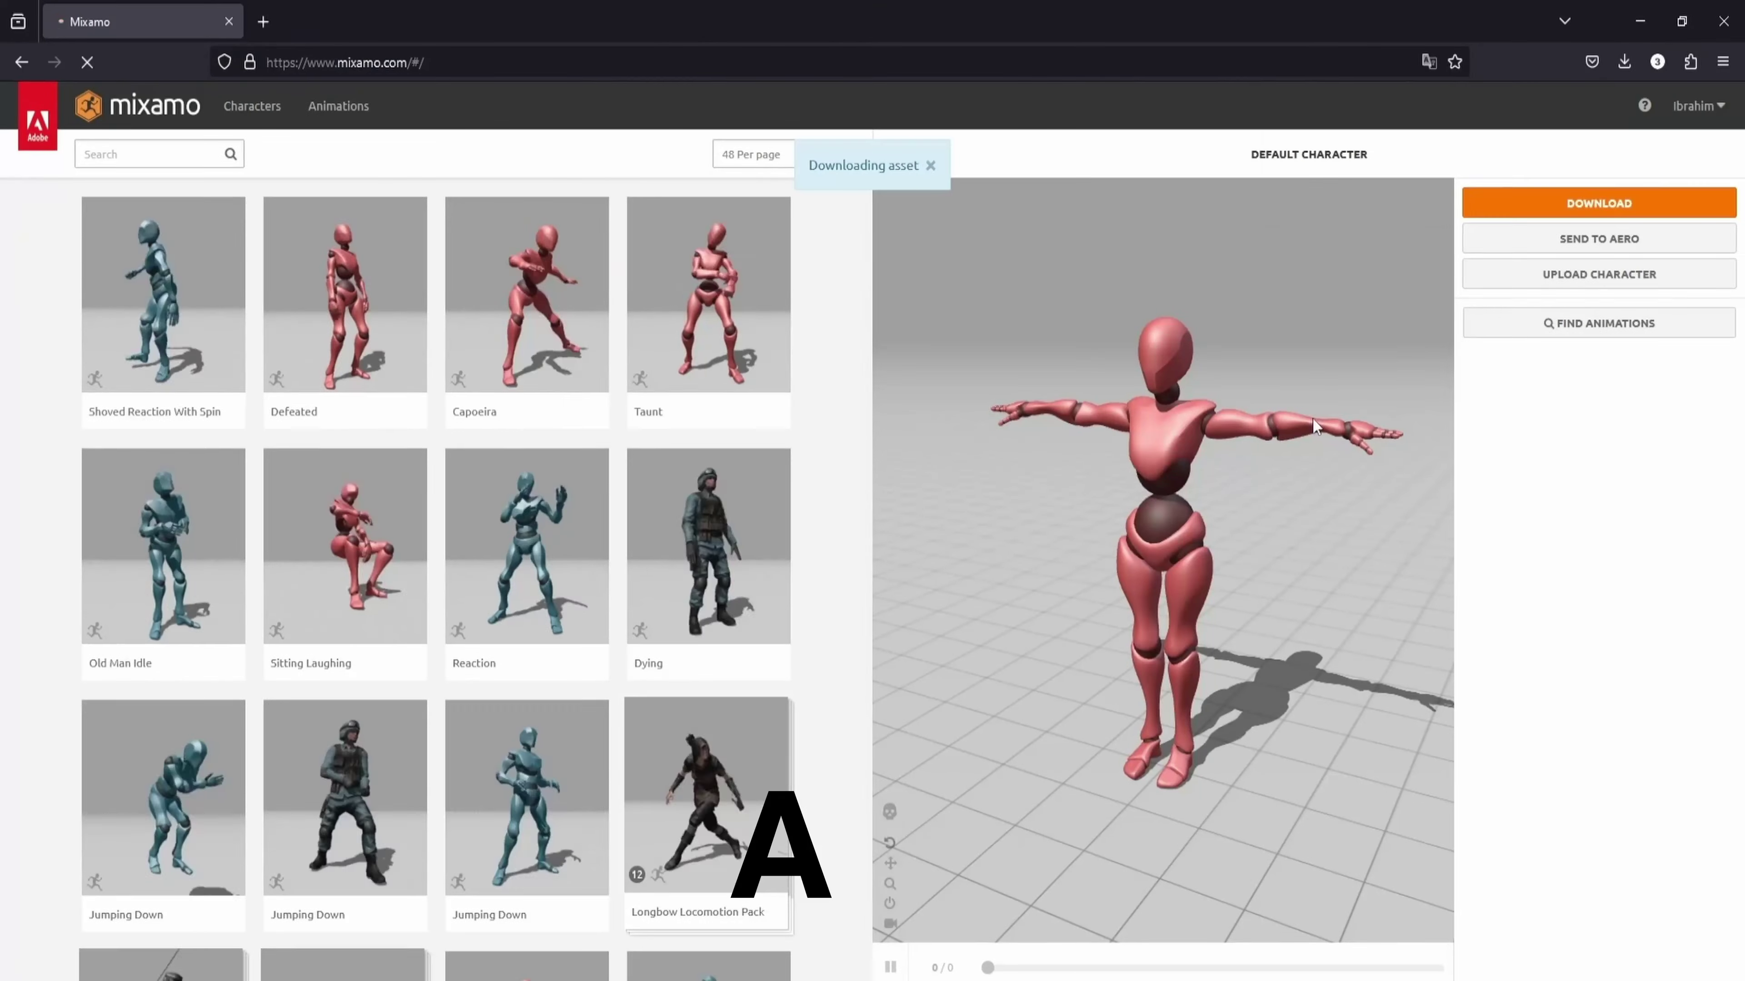
{"action": "scroll", "coordinate": [623, 544], "scroll_direction": "down", "scroll_amount": 5}
{"action": "left_click", "coordinate": [535, 543]}
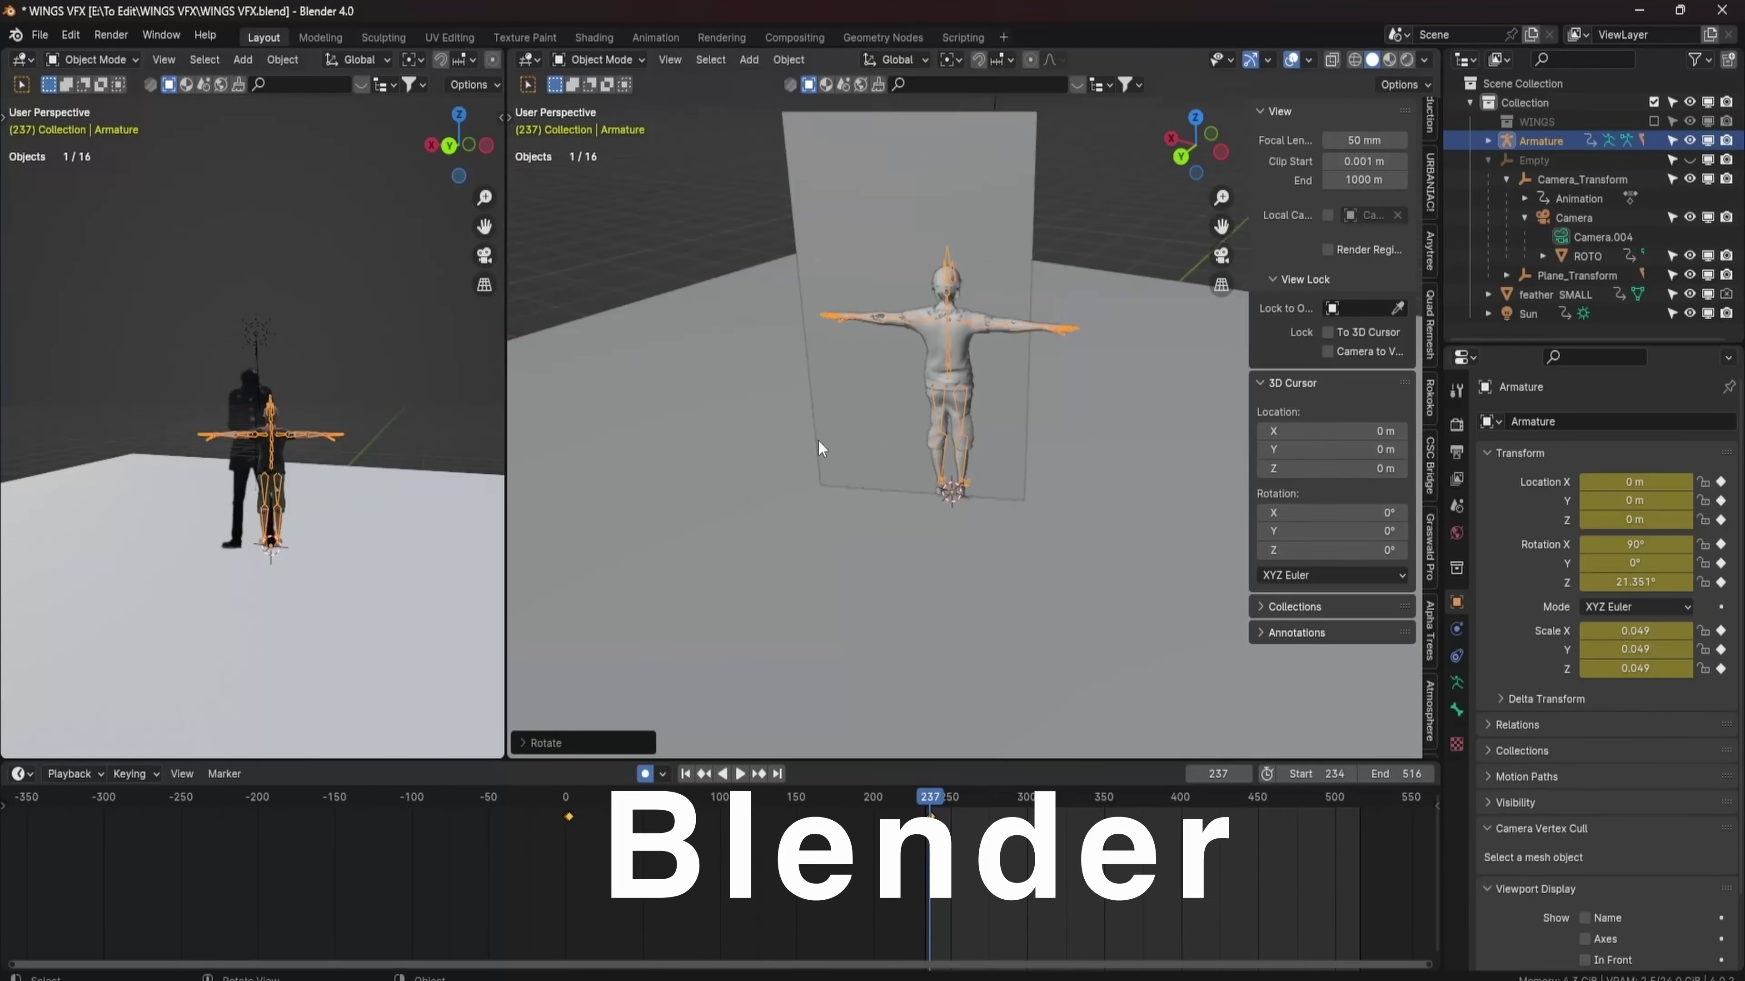
Set the left view to the active camera, then scale the rig to 0.066 and move it behind the man.
{"action": "key", "text": "q"}
{"action": "left_click", "coordinate": [456, 595]}
{"action": "key", "text": "s"}
{"action": "key", "text": "g"}
{"action": "key", "text": "shift+z"}
{"action": "left_click", "coordinate": [989, 490]}
Hide the ROTO footage plane, frame the camera view, and show the armature's data properties.
{"action": "left_click", "coordinate": [1689, 255]}
{"action": "middle_click_drag", "start_coordinate": [948, 439], "coordinate": [1331, 316]}
{"action": "key", "text": "Home"}
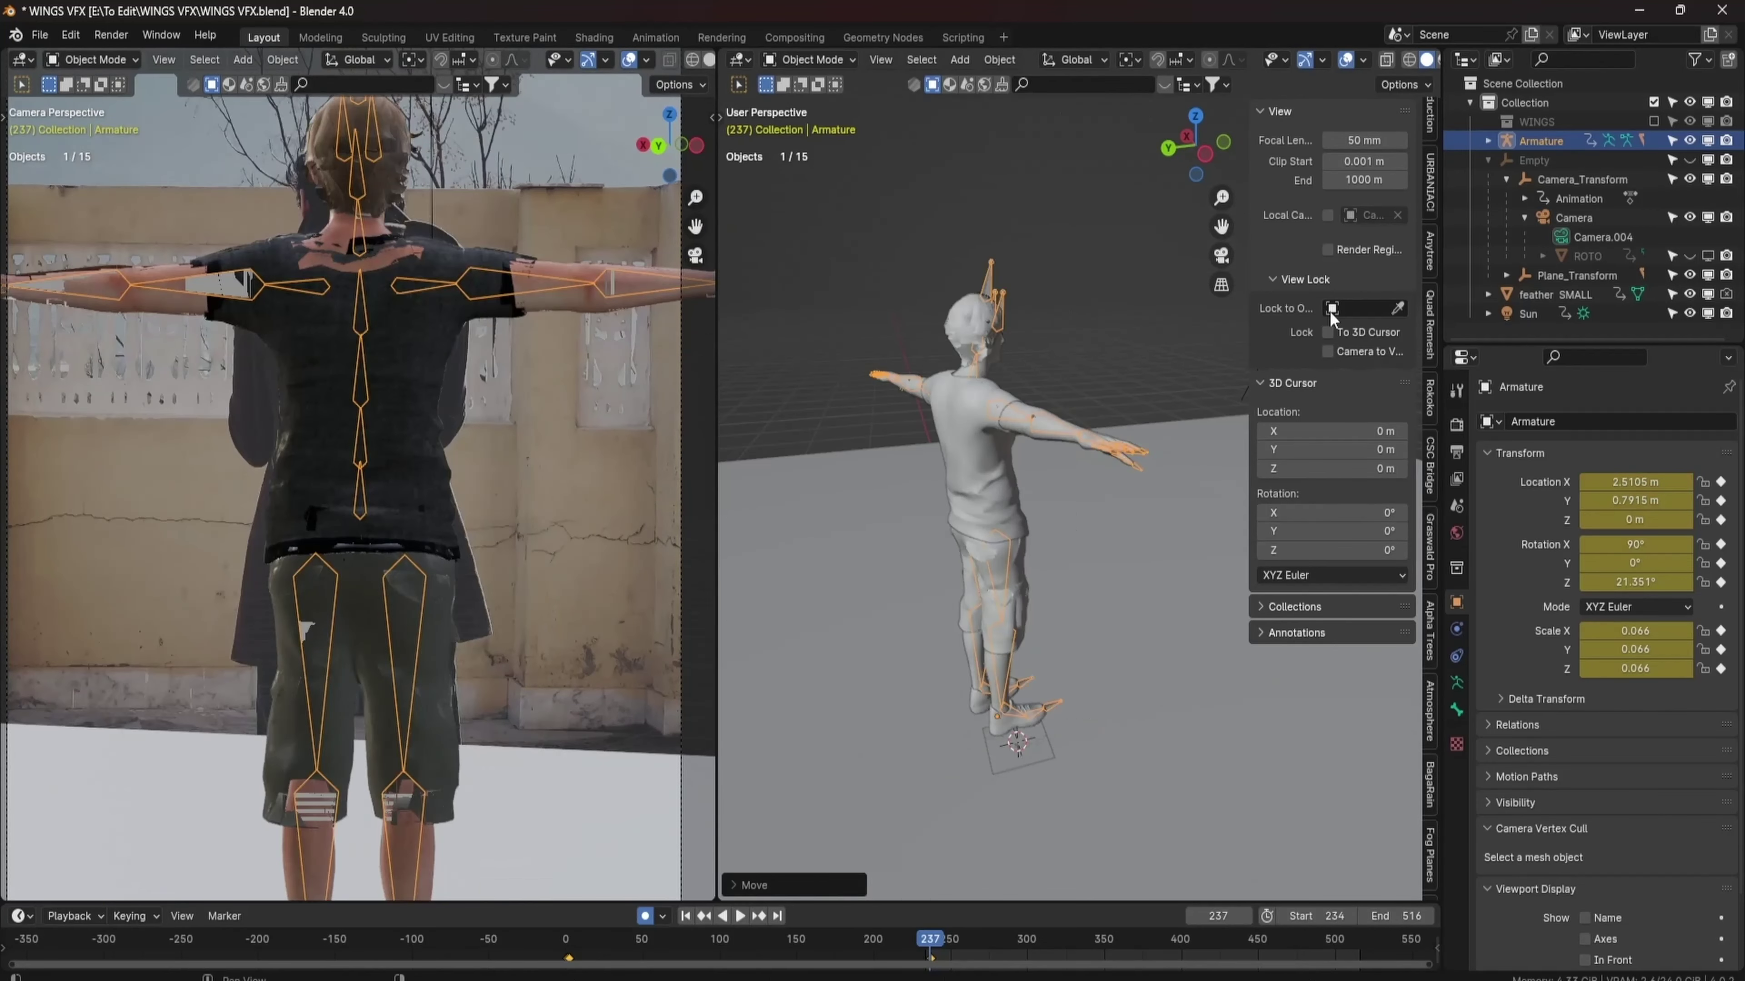
{"action": "left_click", "coordinate": [1456, 682]}
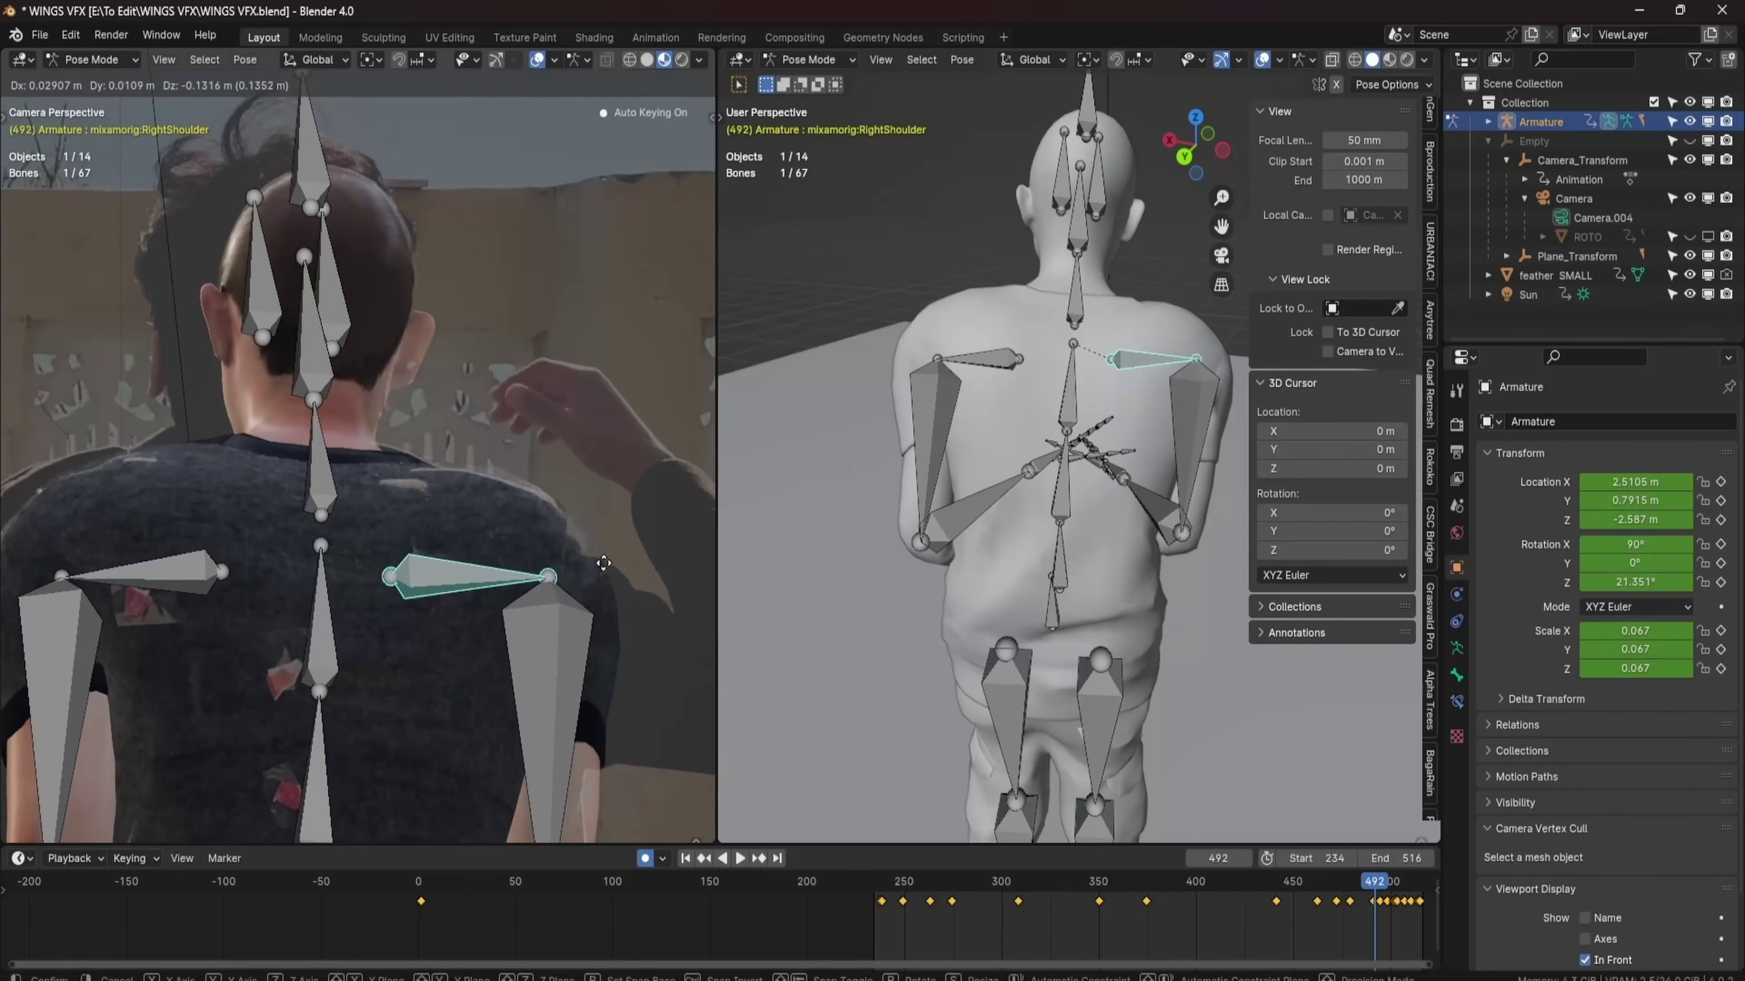
Select the RightShoulder bone, then append the WINGS collection from the wings file.
{"action": "left_click", "coordinate": [498, 491]}
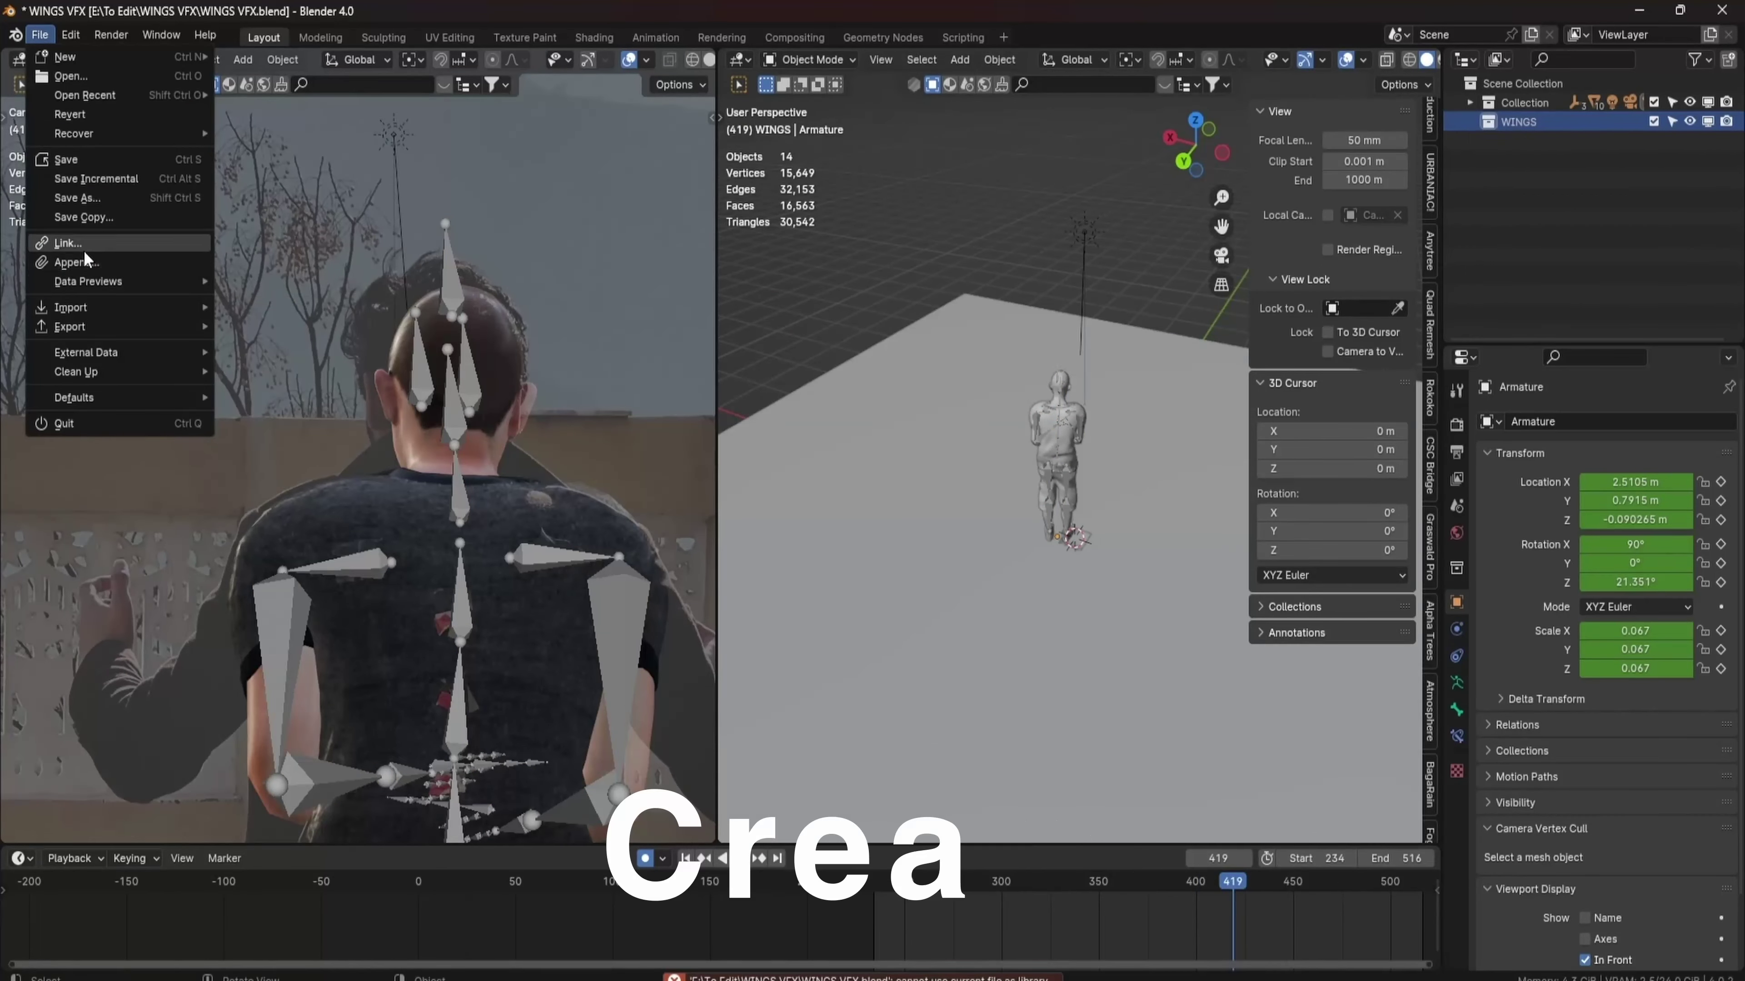
{"action": "left_click", "coordinate": [84, 260]}
{"action": "left_click", "coordinate": [1186, 738]}
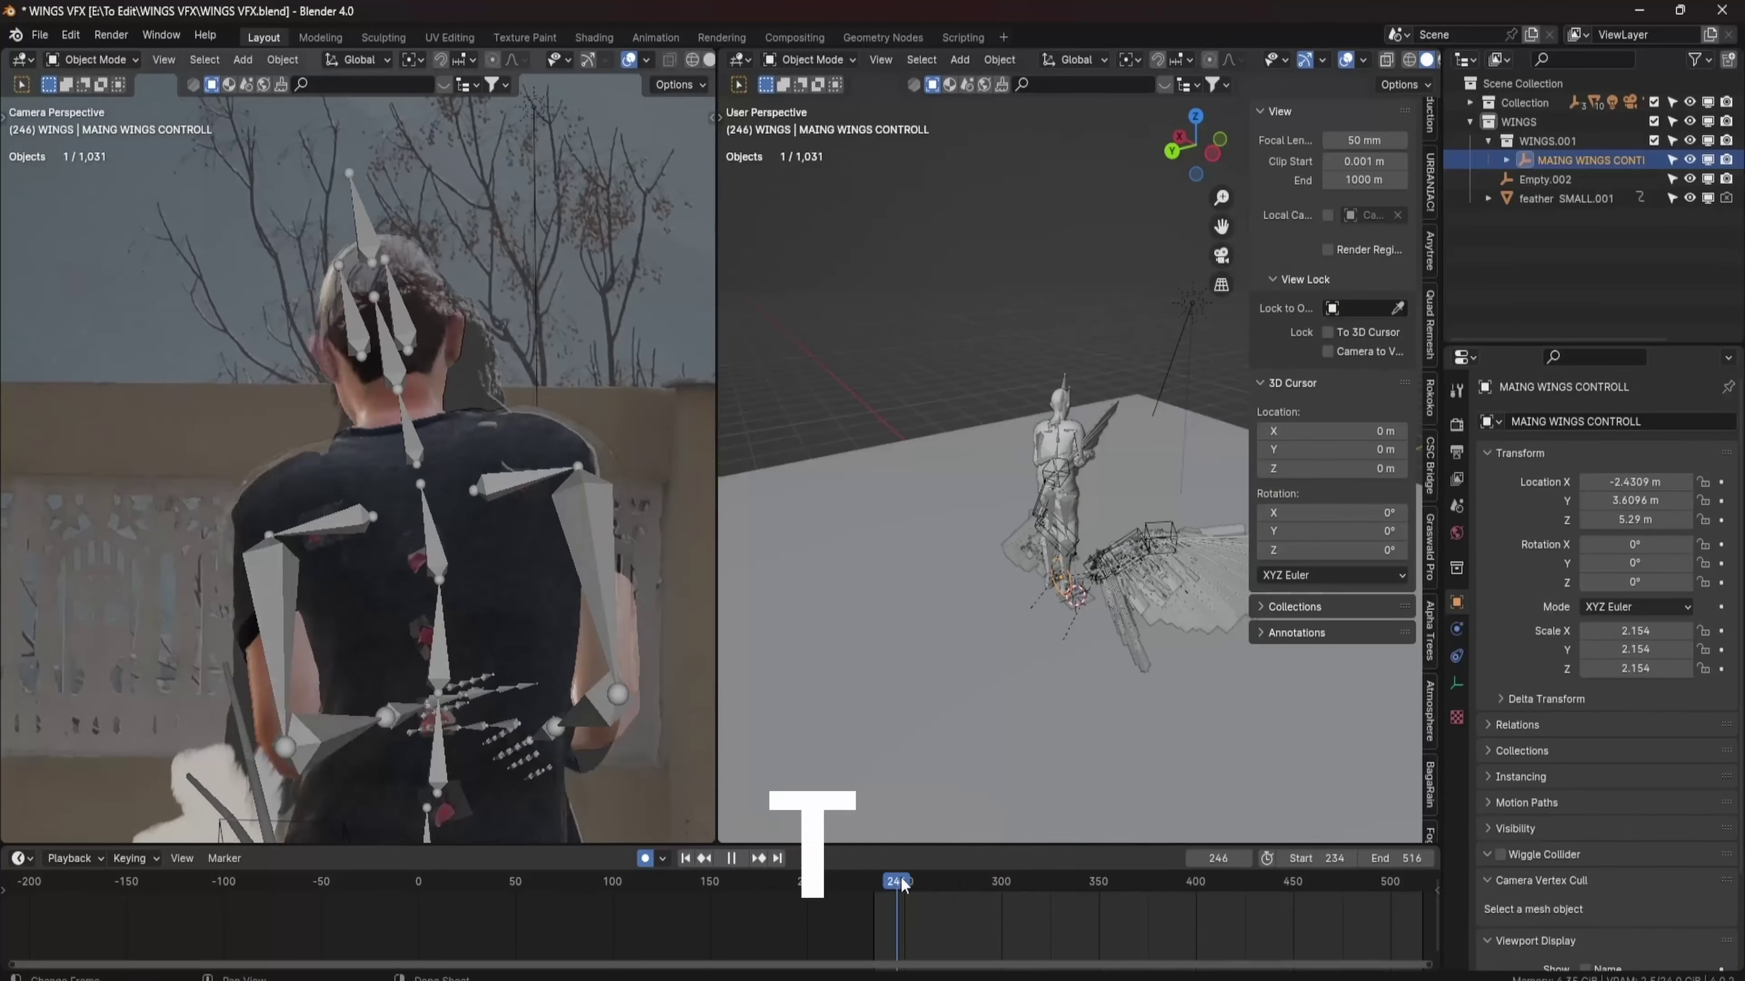
Position the main wings control and shrink it to fit the man's back.
{"action": "left_click", "coordinate": [1045, 472]}
{"action": "middle_click_drag", "start_coordinate": [1045, 472], "coordinate": [1005, 460]}
{"action": "key", "text": "s"}
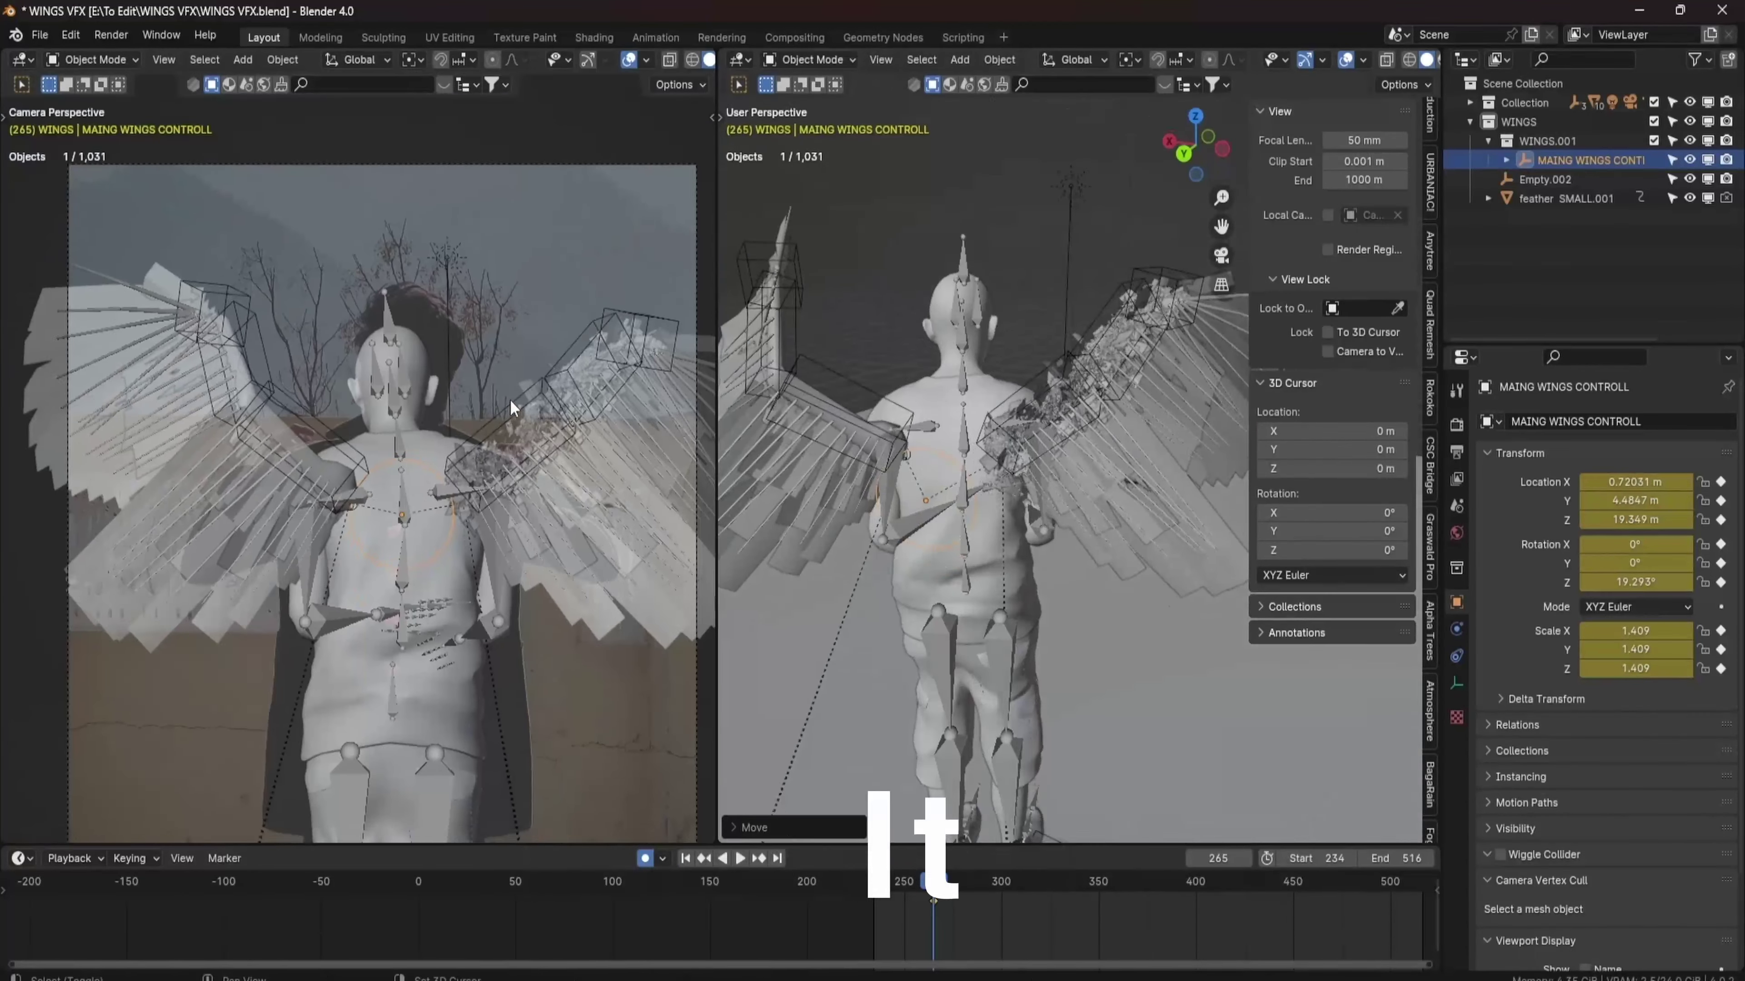
Clear the parent of both wing armatures while keeping their transforms.
{"action": "left_click", "coordinate": [1056, 472]}
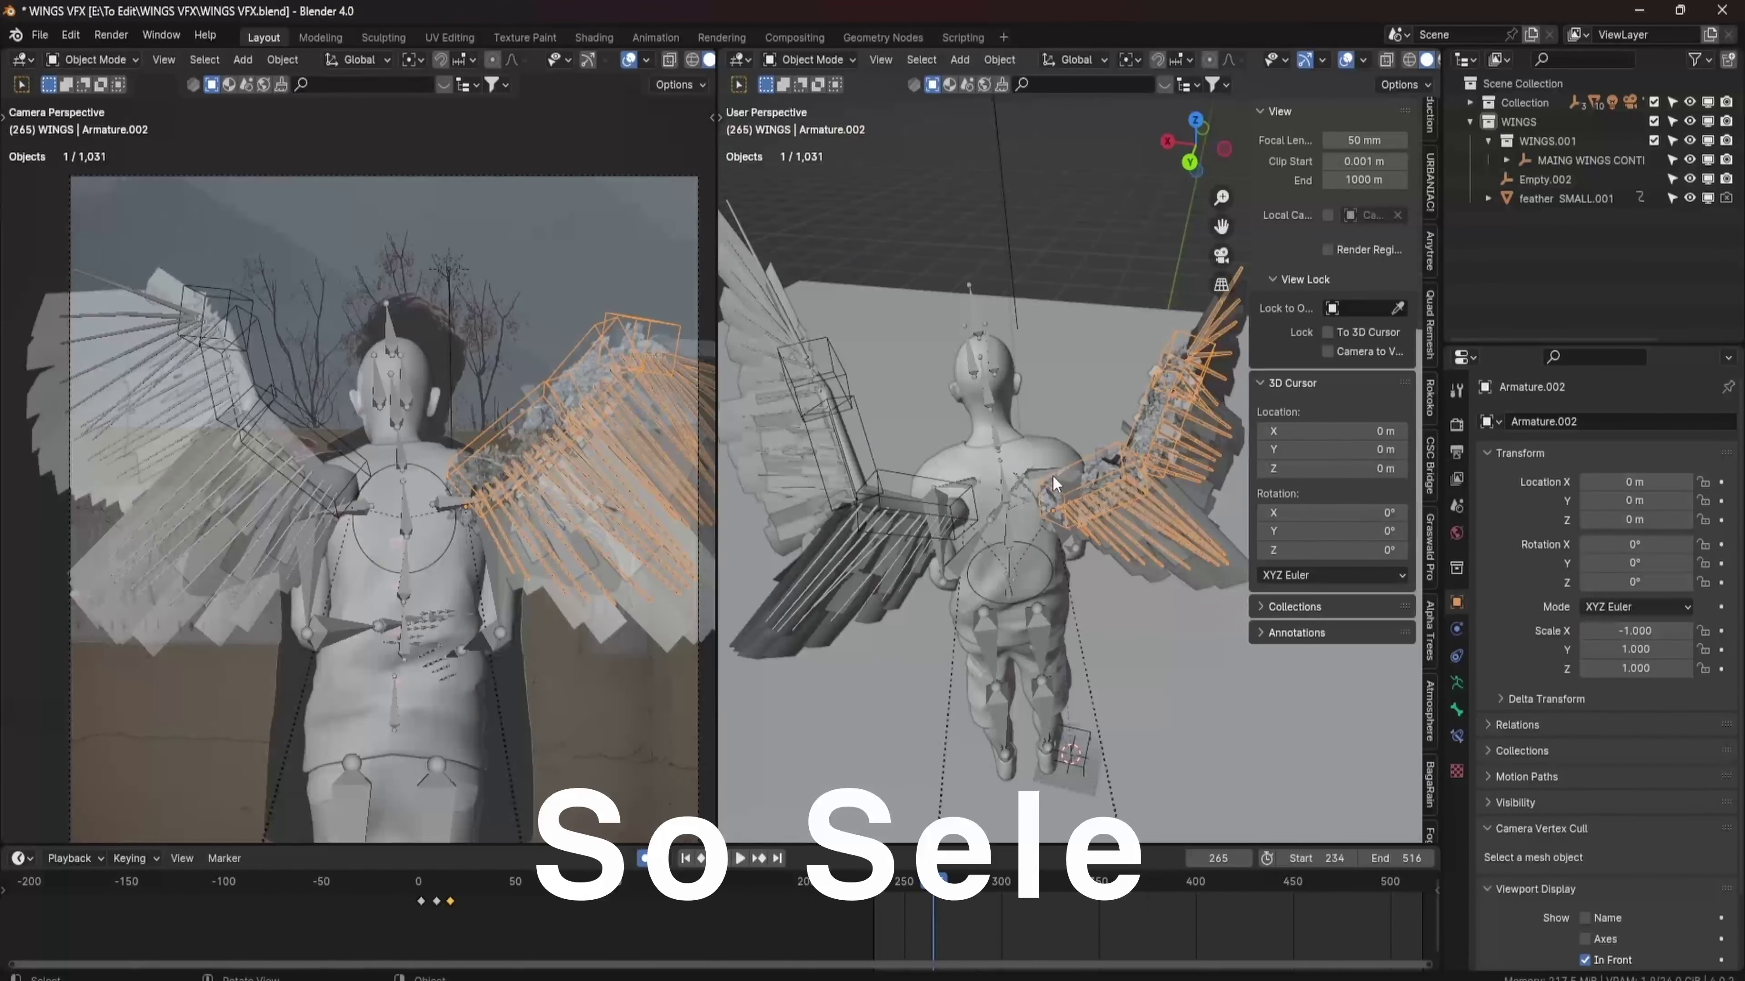
{"action": "right_click", "coordinate": [987, 540]}
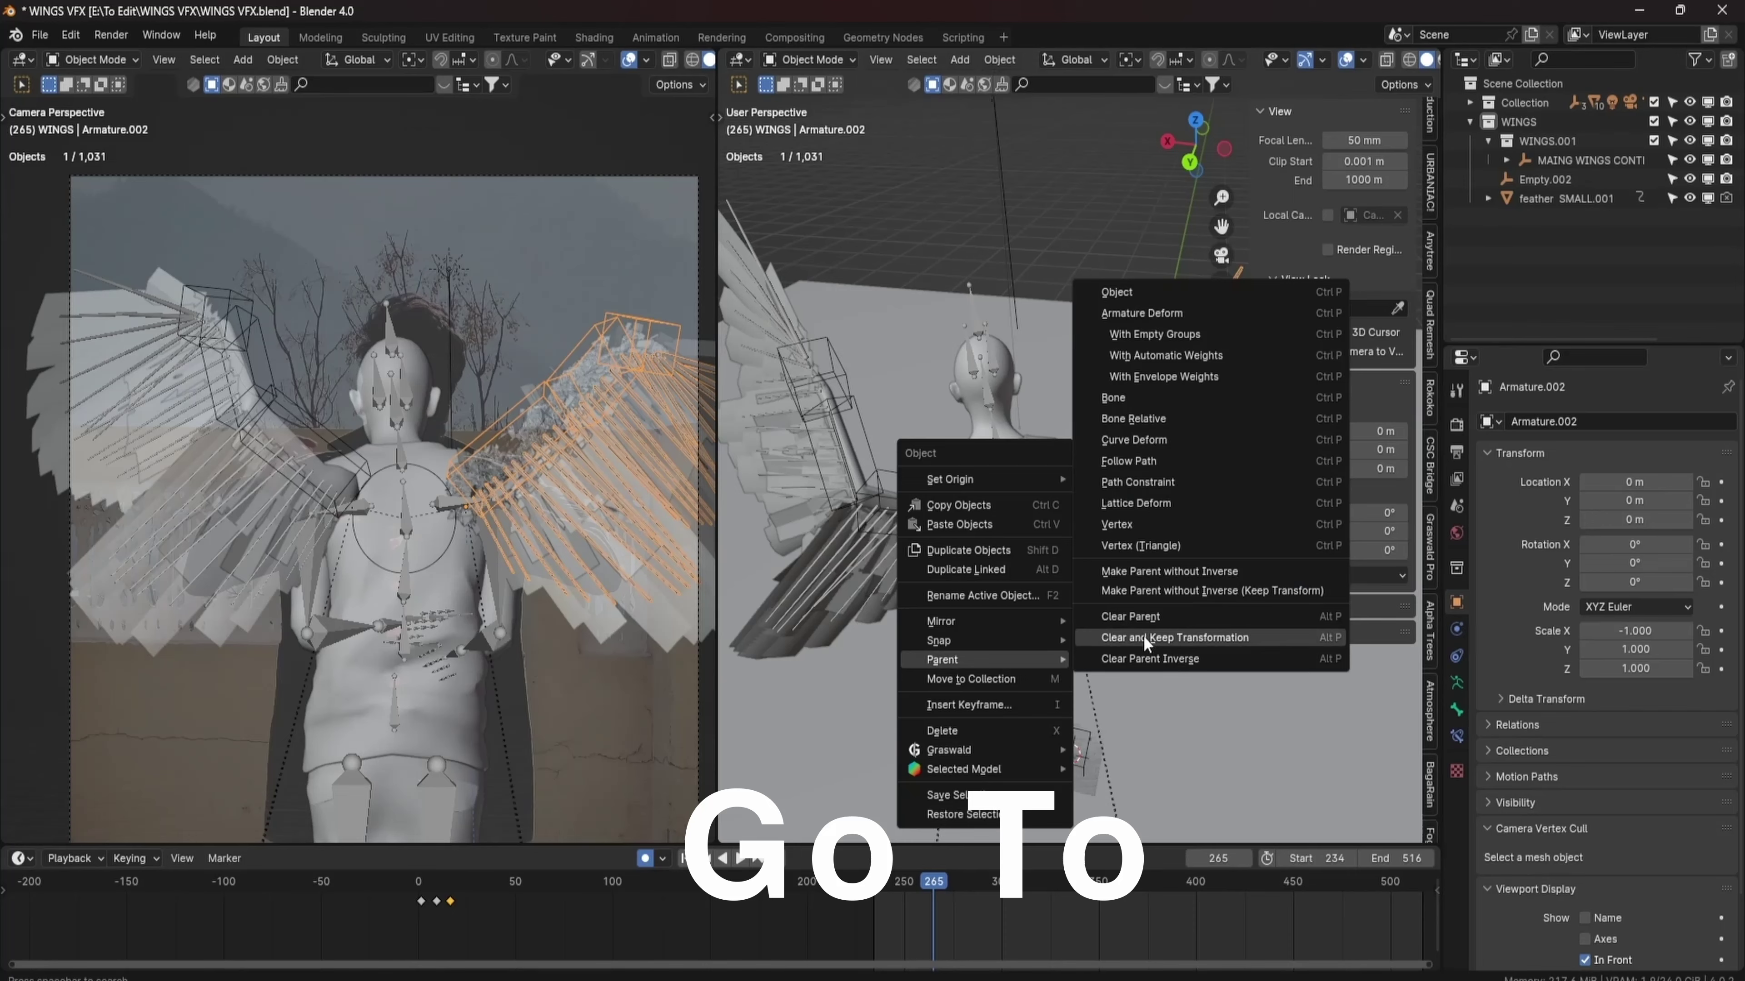
{"action": "left_click", "coordinate": [1143, 635]}
{"action": "right_click", "coordinate": [915, 477]}
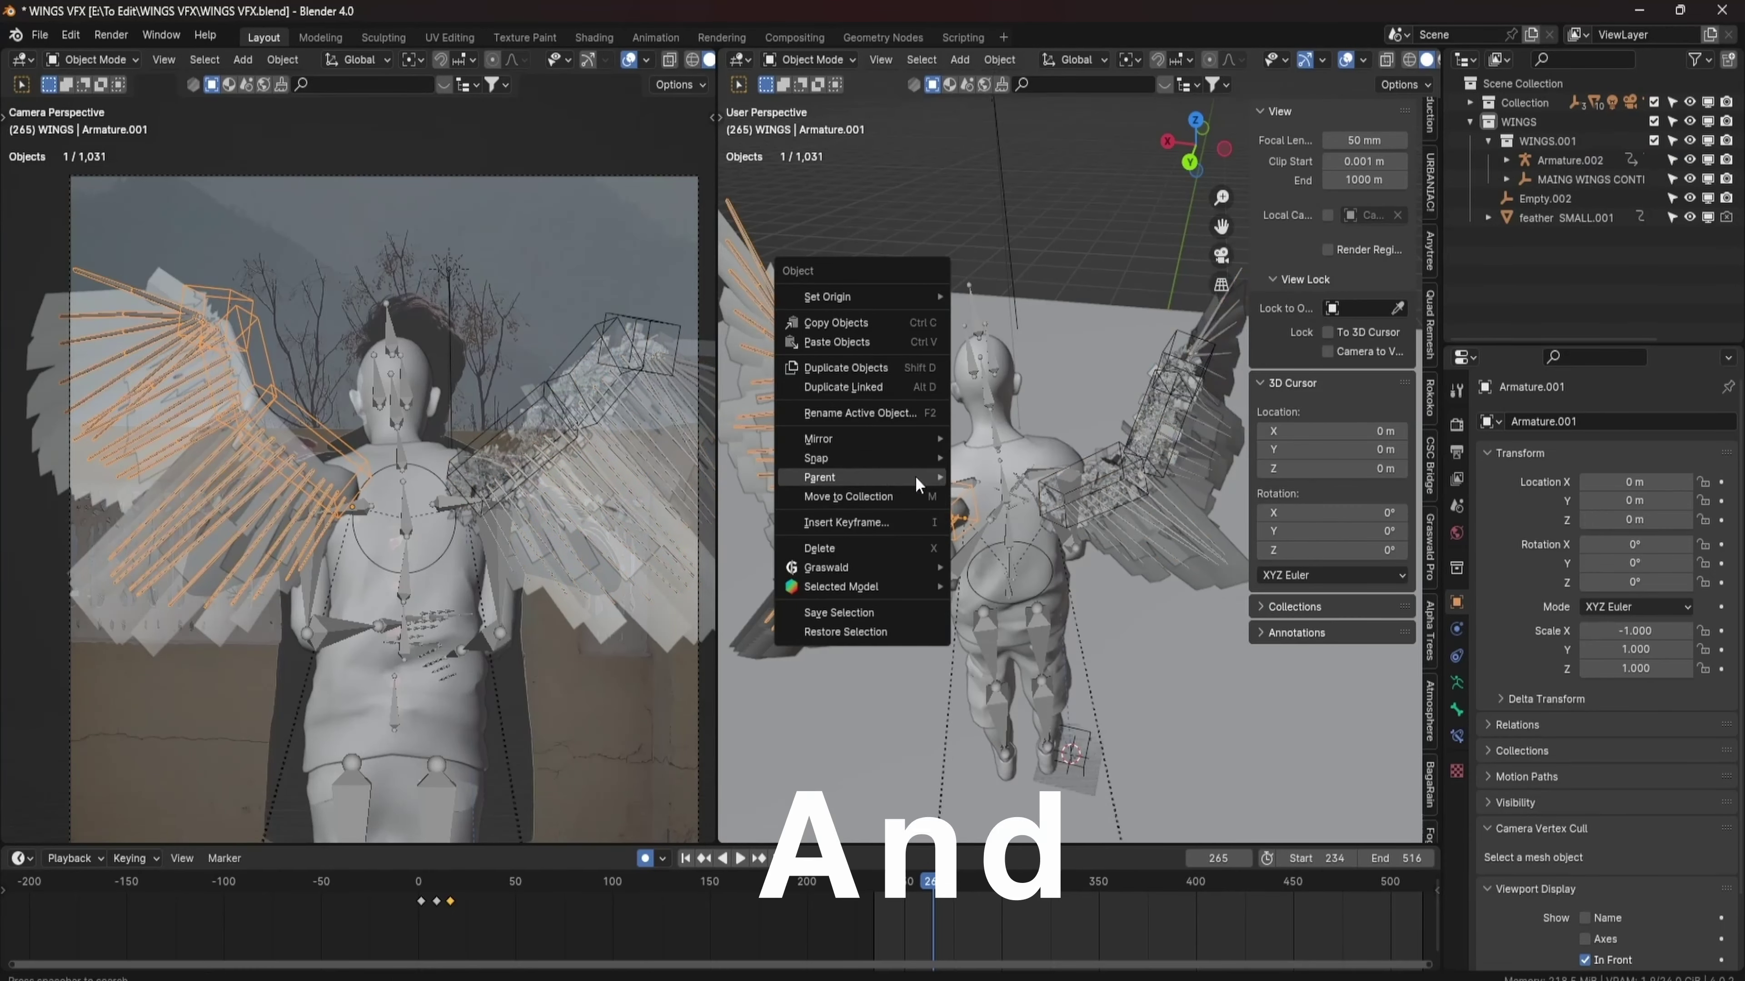
{"action": "mouse_move", "coordinate": [915, 476]}
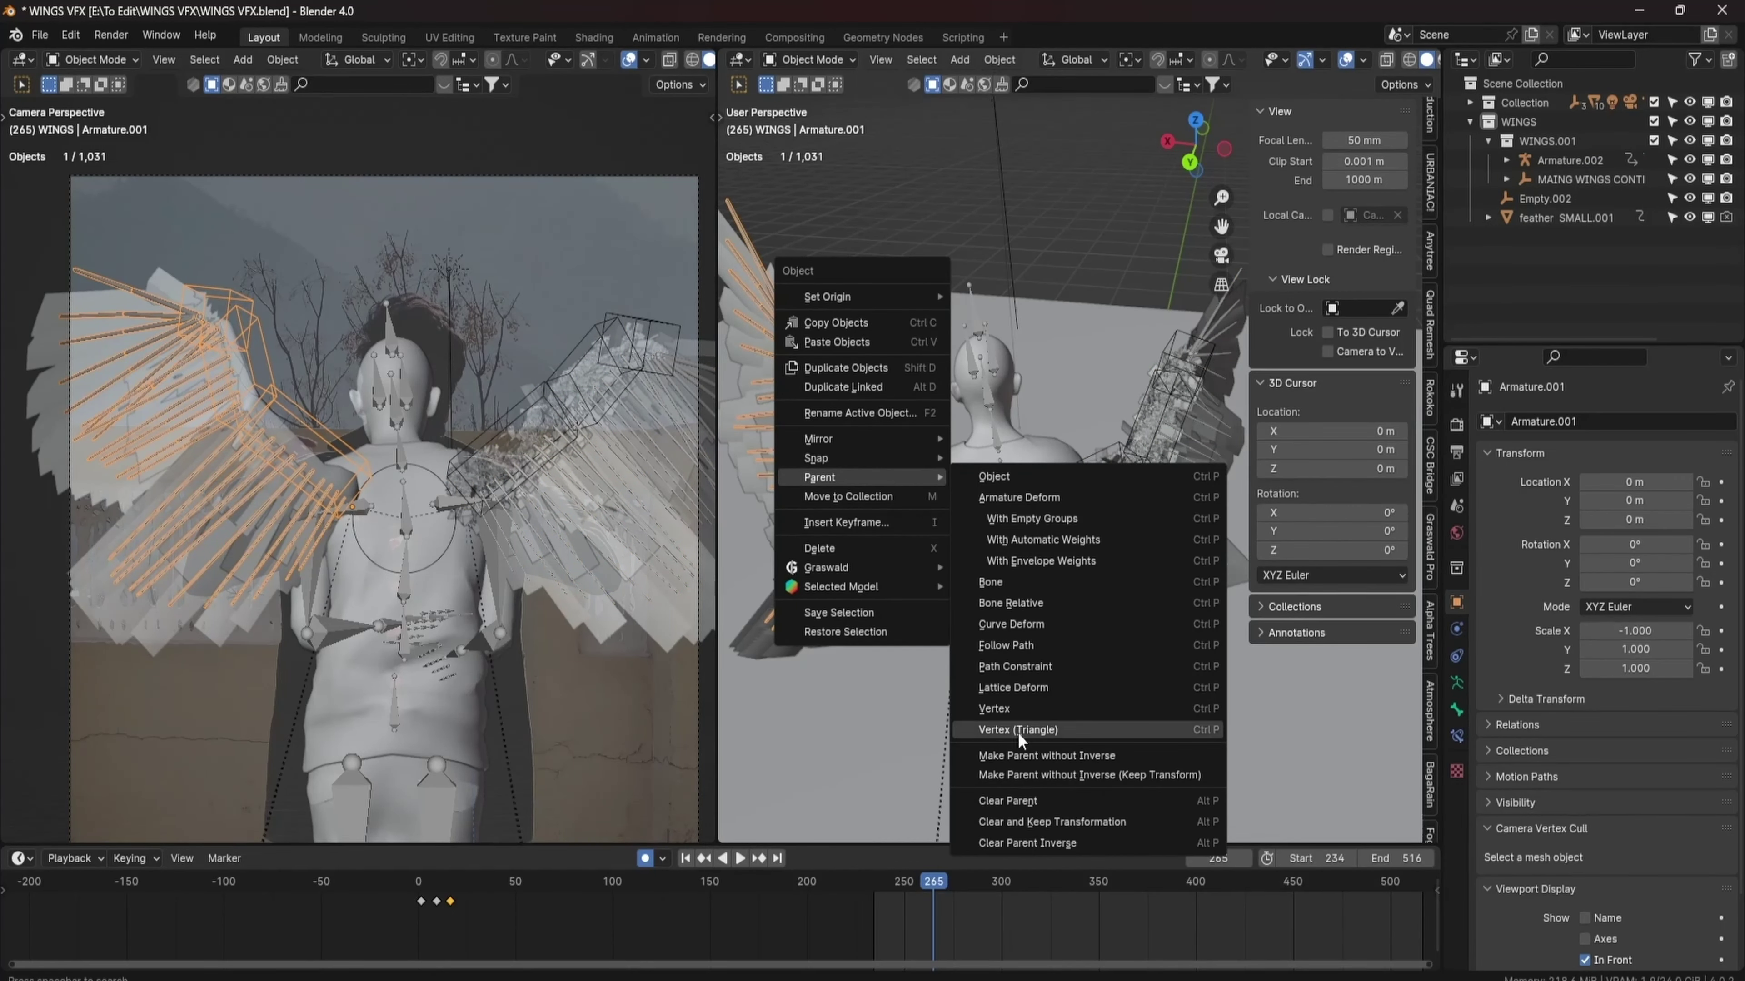
{"action": "left_click", "coordinate": [1051, 821]}
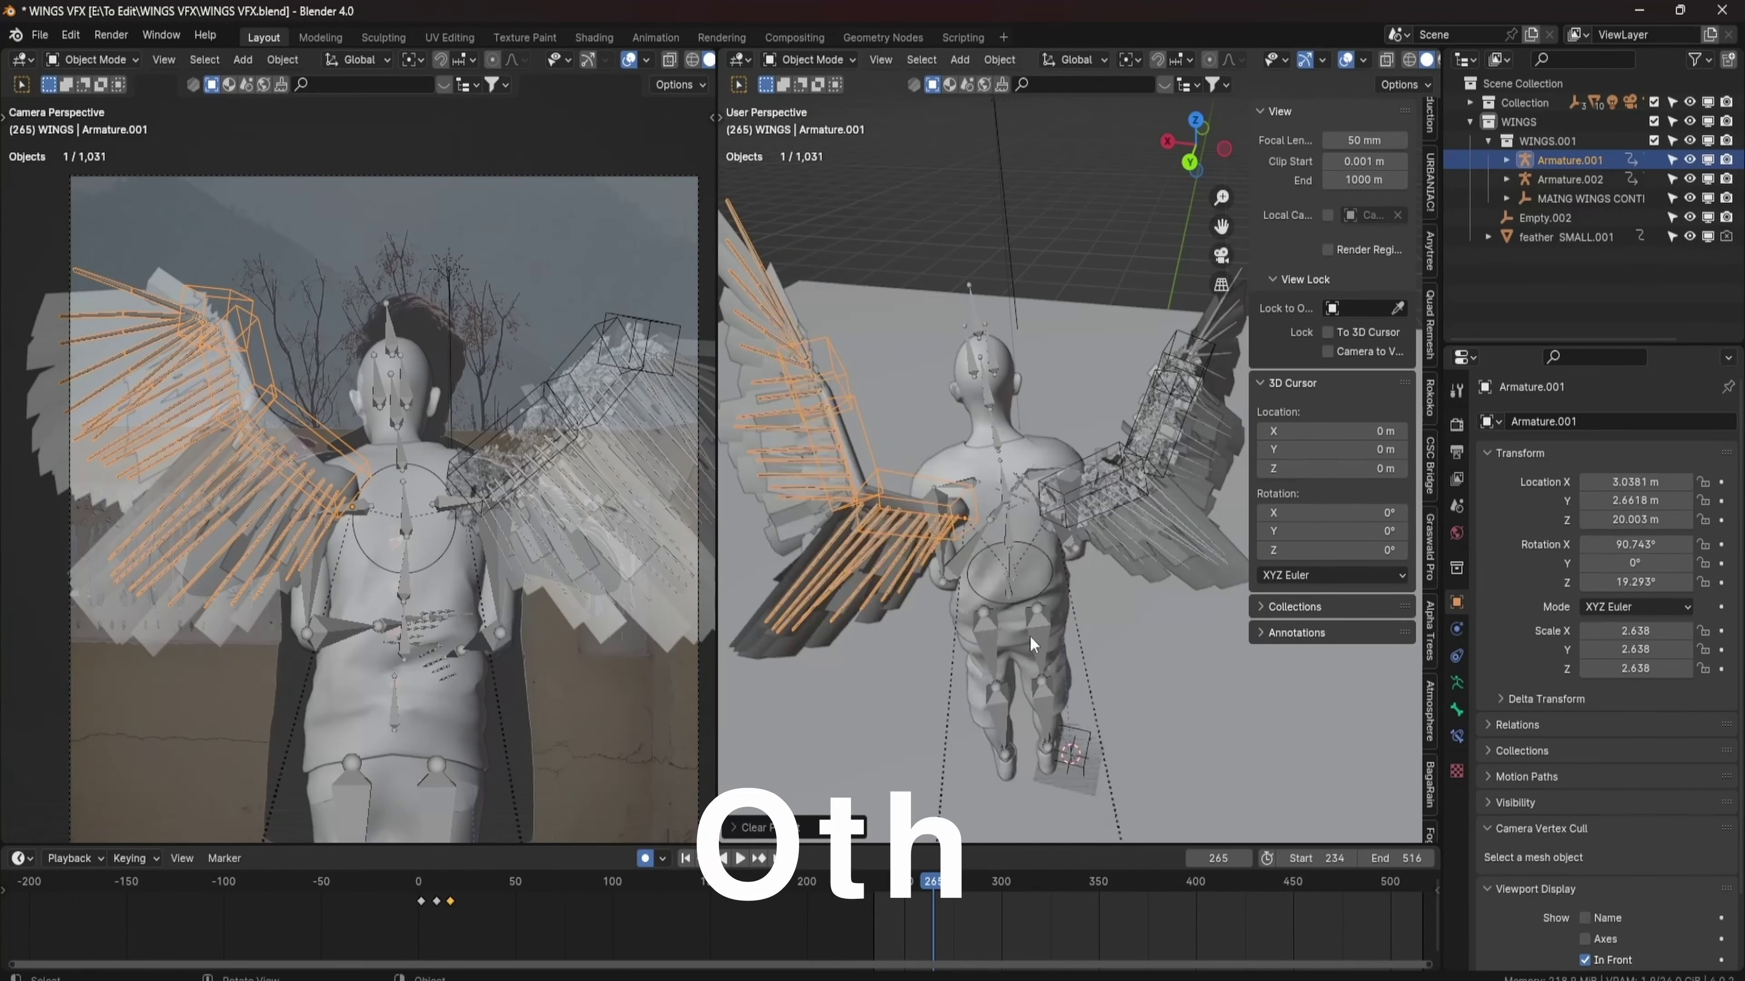
Add a Plain Axes empty, size it, and place it on the right shoulder.
{"action": "key", "text": "shift+a"}
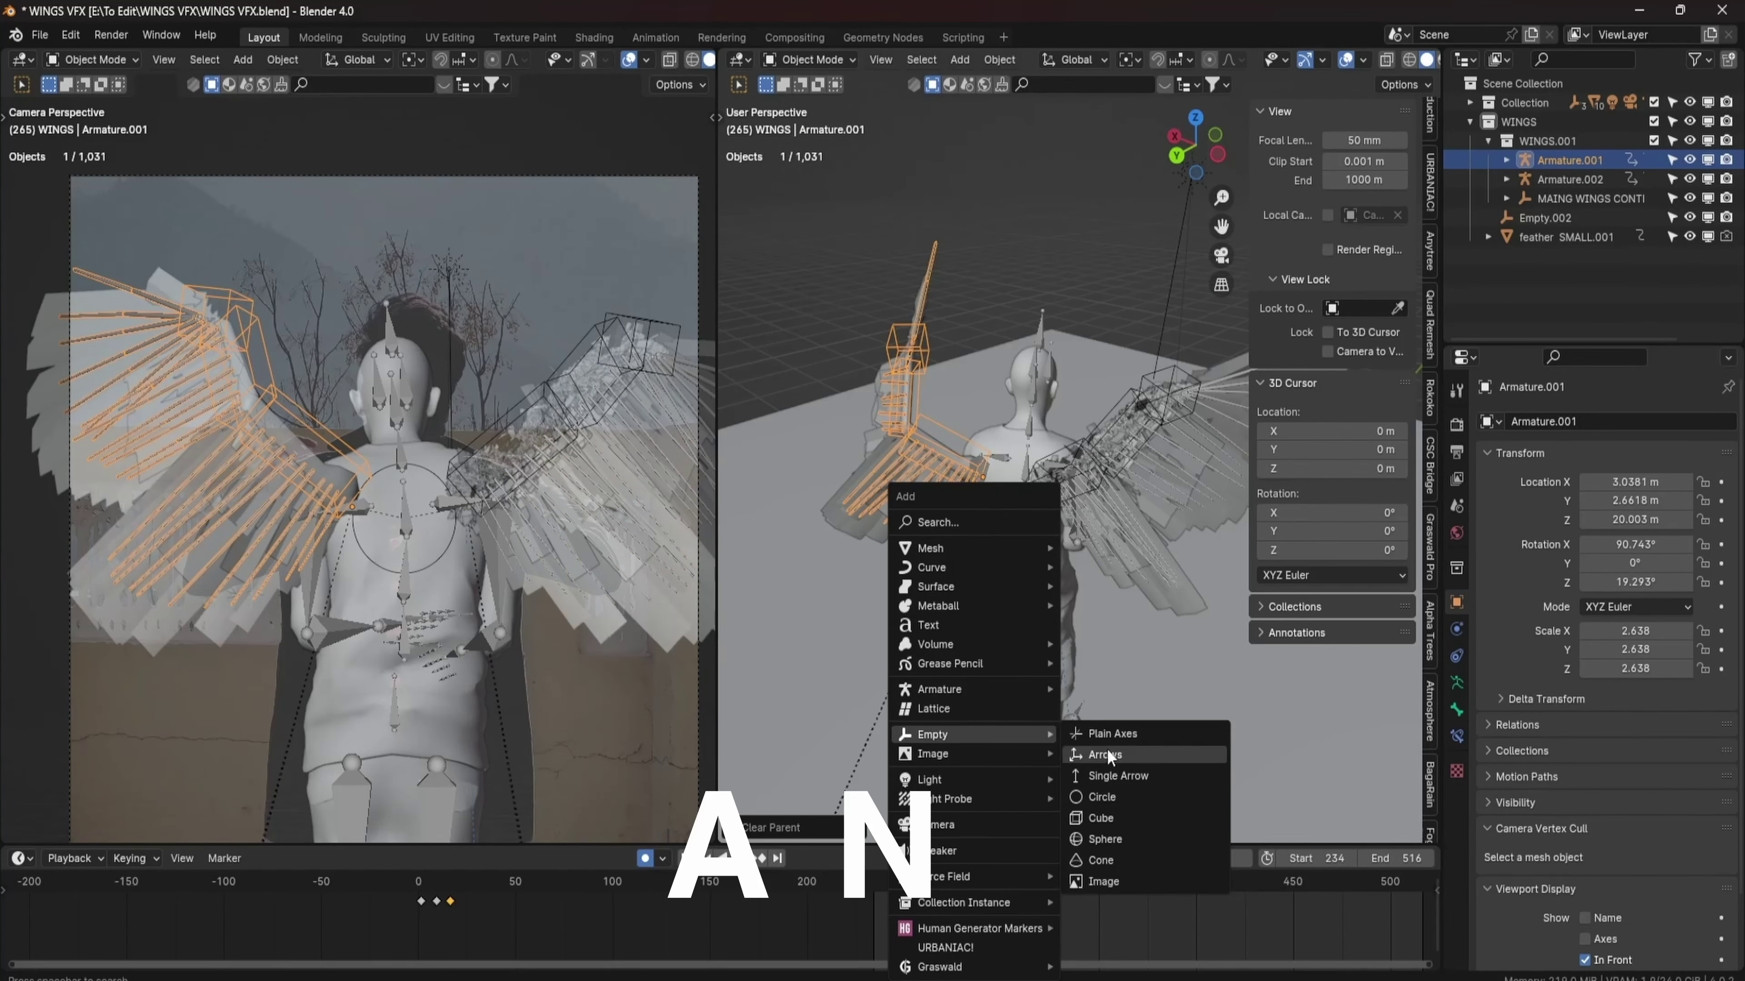
{"action": "left_click", "coordinate": [1086, 744]}
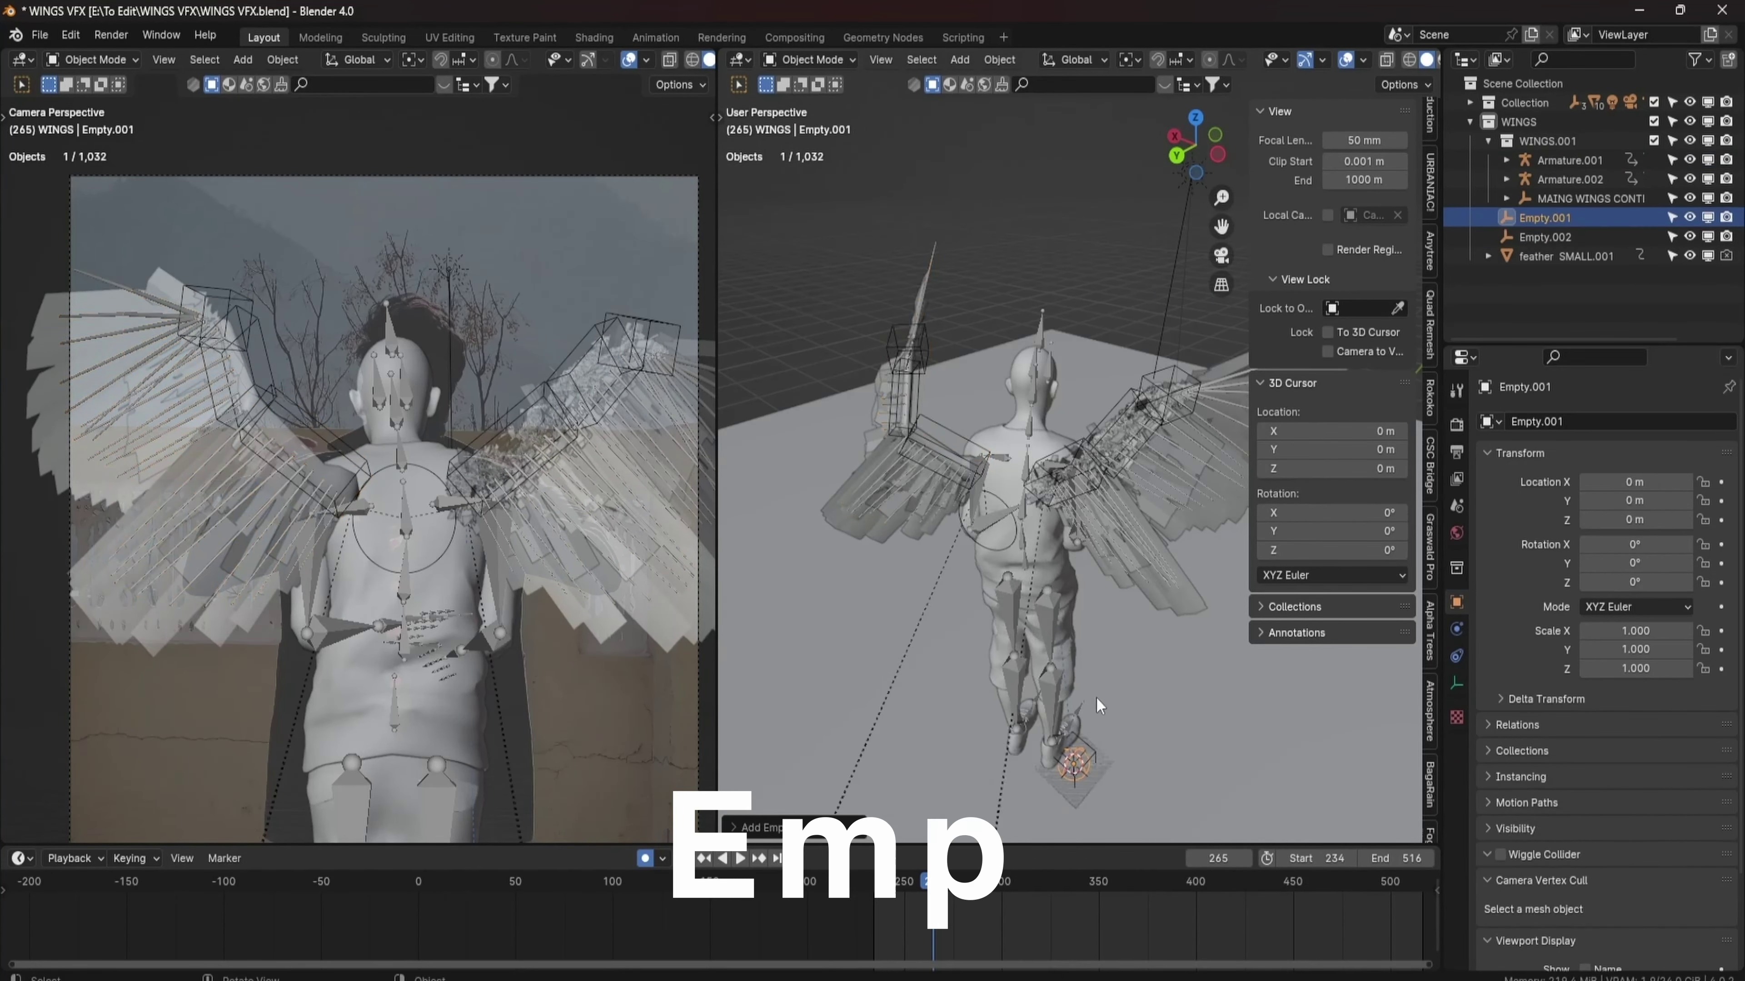
{"action": "key", "text": "g"}
{"action": "left_click", "coordinate": [1005, 292]}
{"action": "middle_click_drag", "start_coordinate": [1005, 291], "coordinate": [986, 566]}
{"action": "key", "text": "s"}
{"action": "left_click", "coordinate": [1044, 447]}
{"action": "key", "text": "s"}
{"action": "left_click", "coordinate": [1044, 468]}
{"action": "key", "text": "g"}
{"action": "left_click", "coordinate": [1009, 522]}
Duplicate the empty and move the copy to the left shoulder.
{"action": "key", "text": "shift+d"}
{"action": "left_click", "coordinate": [1001, 489]}
{"action": "key", "text": "g"}
{"action": "left_click", "coordinate": [988, 647]}
Parent Empty.001 to the character's RightShoulder bone.
{"action": "left_click", "coordinate": [1073, 564]}
{"action": "left_click", "coordinate": [1031, 603]}
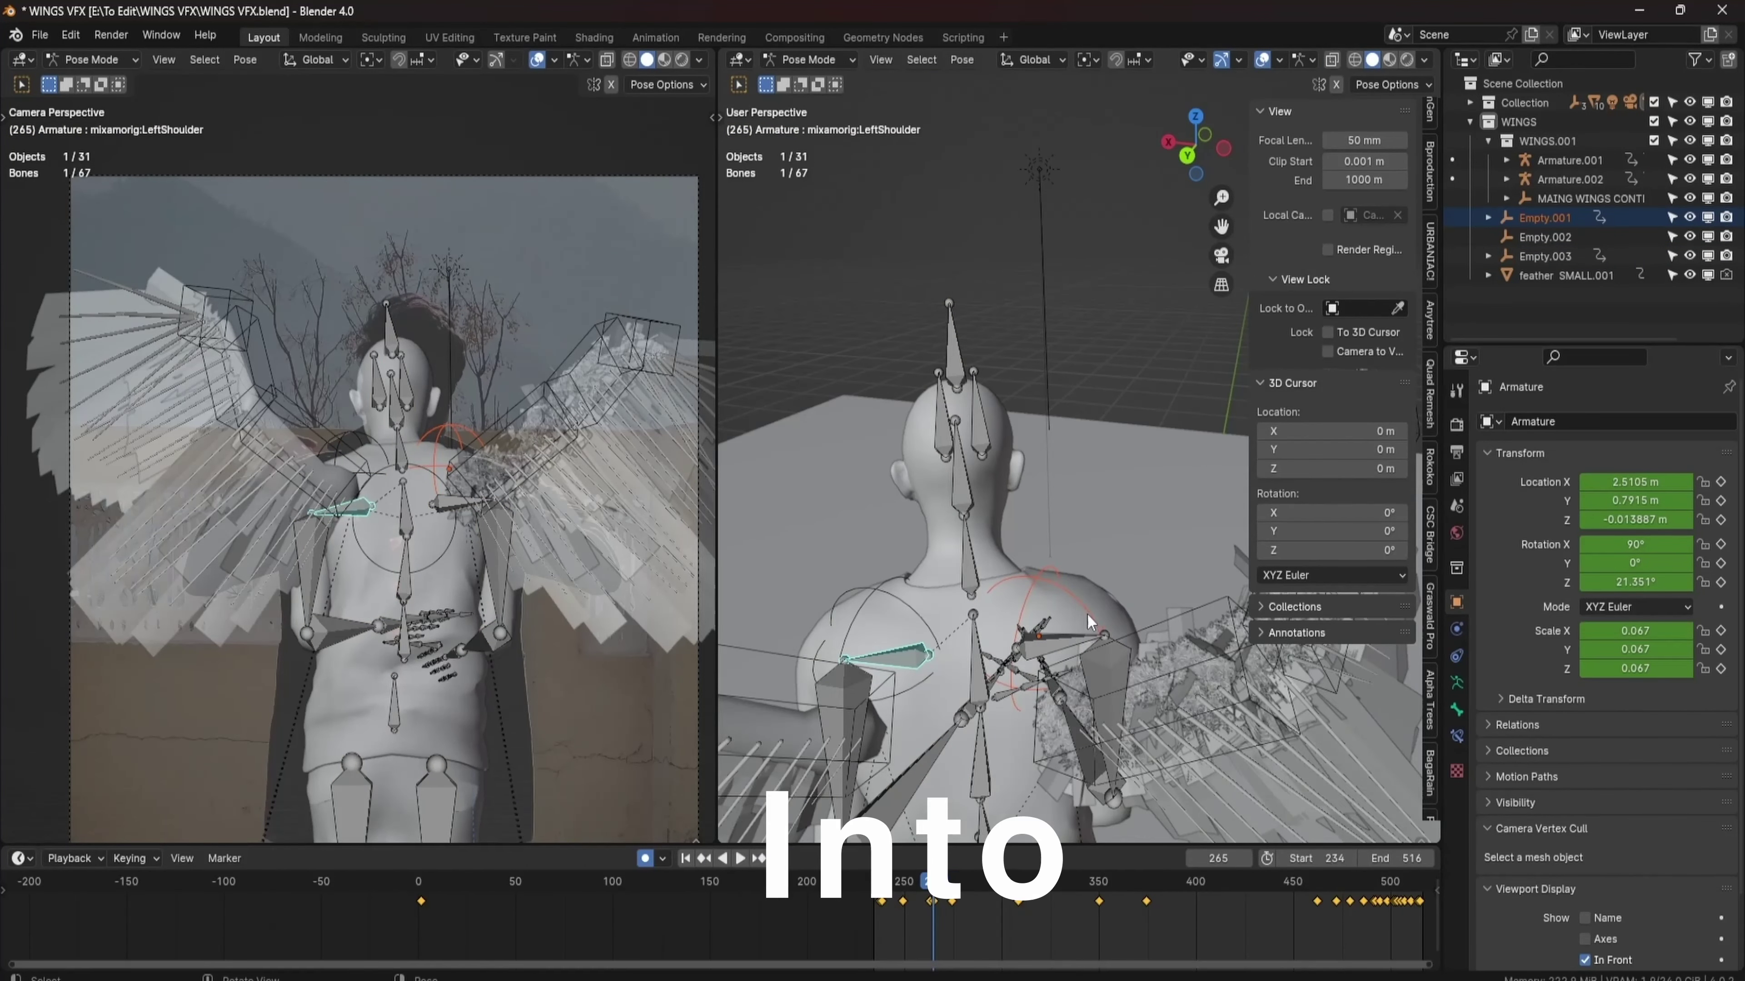
{"action": "left_click", "coordinate": [1049, 646]}
{"action": "left_click", "coordinate": [1056, 579]}
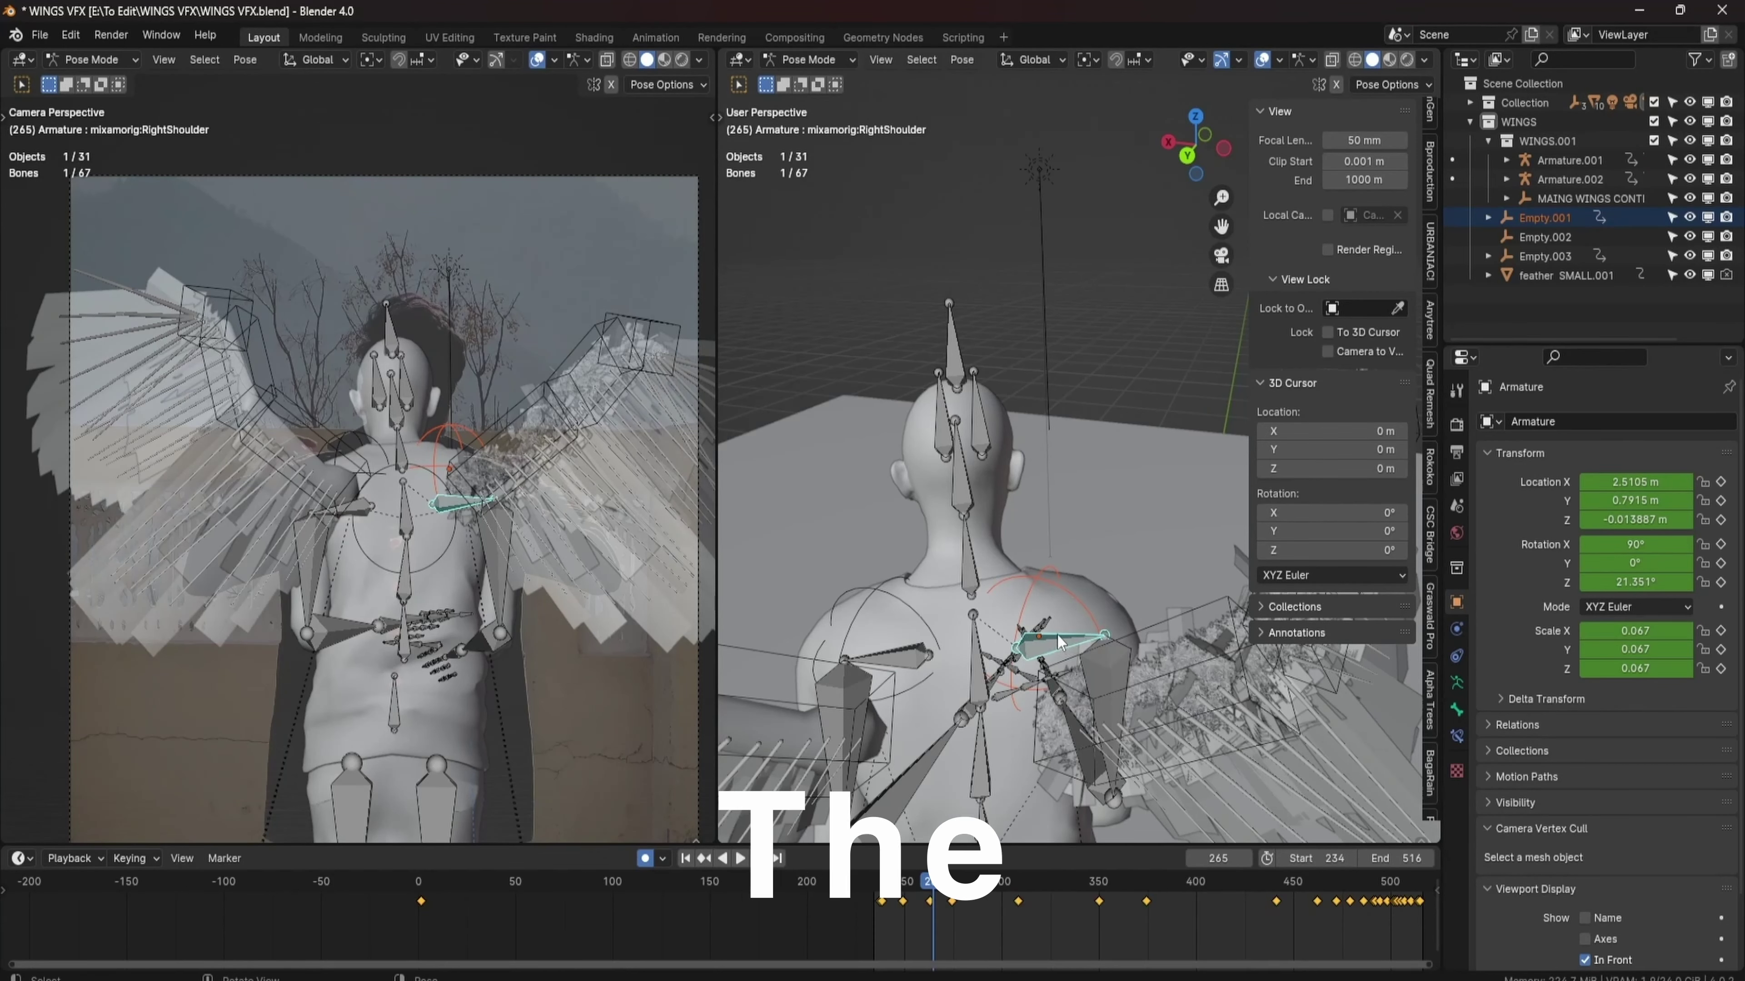
{"action": "key", "text": "ctrl+p"}
{"action": "left_click", "coordinate": [1013, 626]}
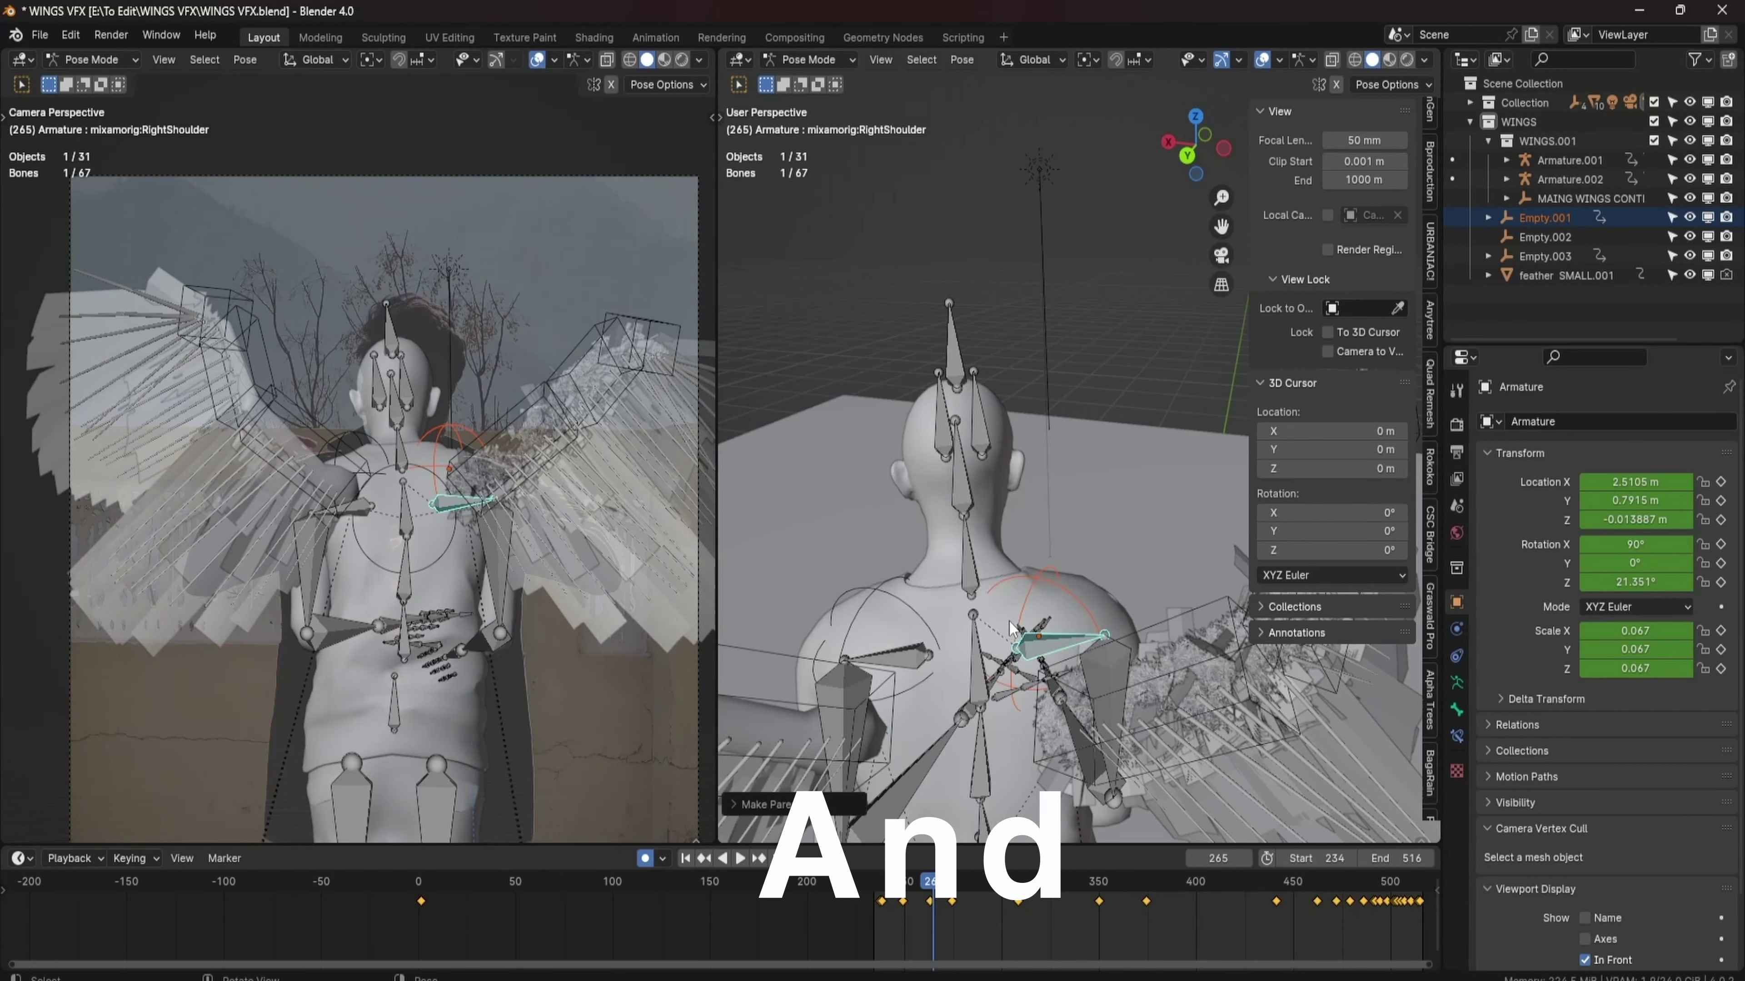
{"action": "left_click", "coordinate": [1061, 637]}
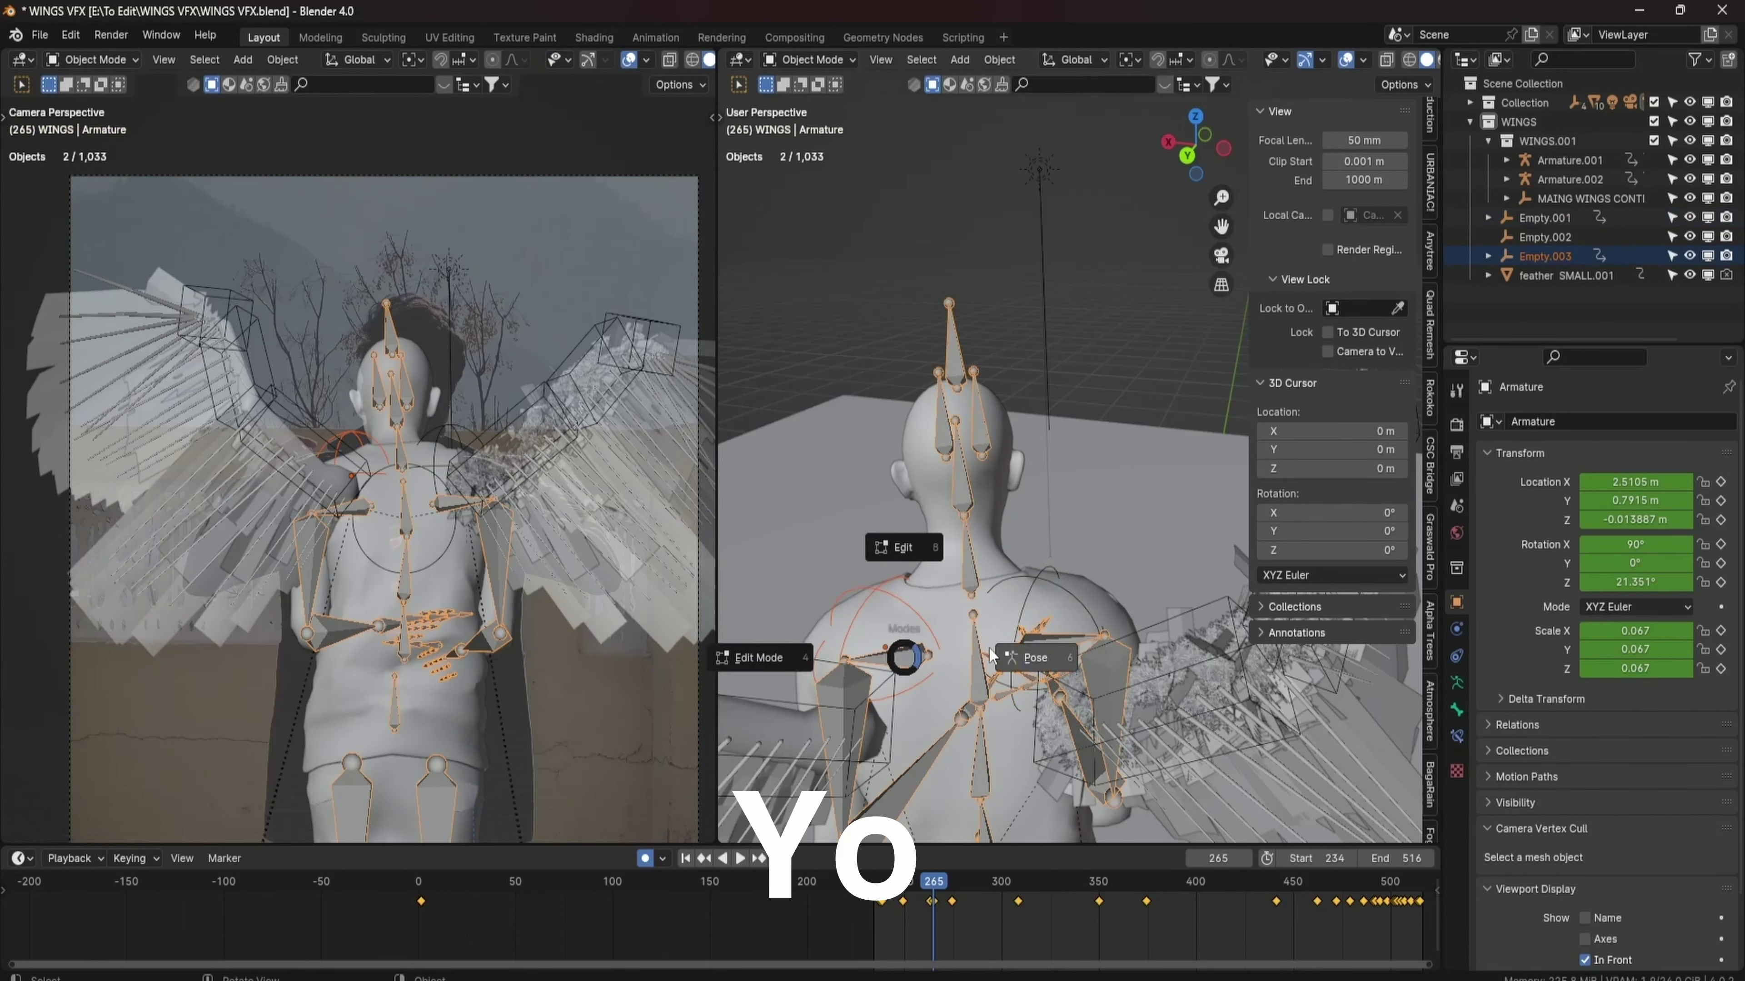
Parent the left wing armature to Empty.003.
{"action": "left_click", "coordinate": [992, 657]}
{"action": "left_click", "coordinate": [908, 657]}
{"action": "key", "text": "g"}
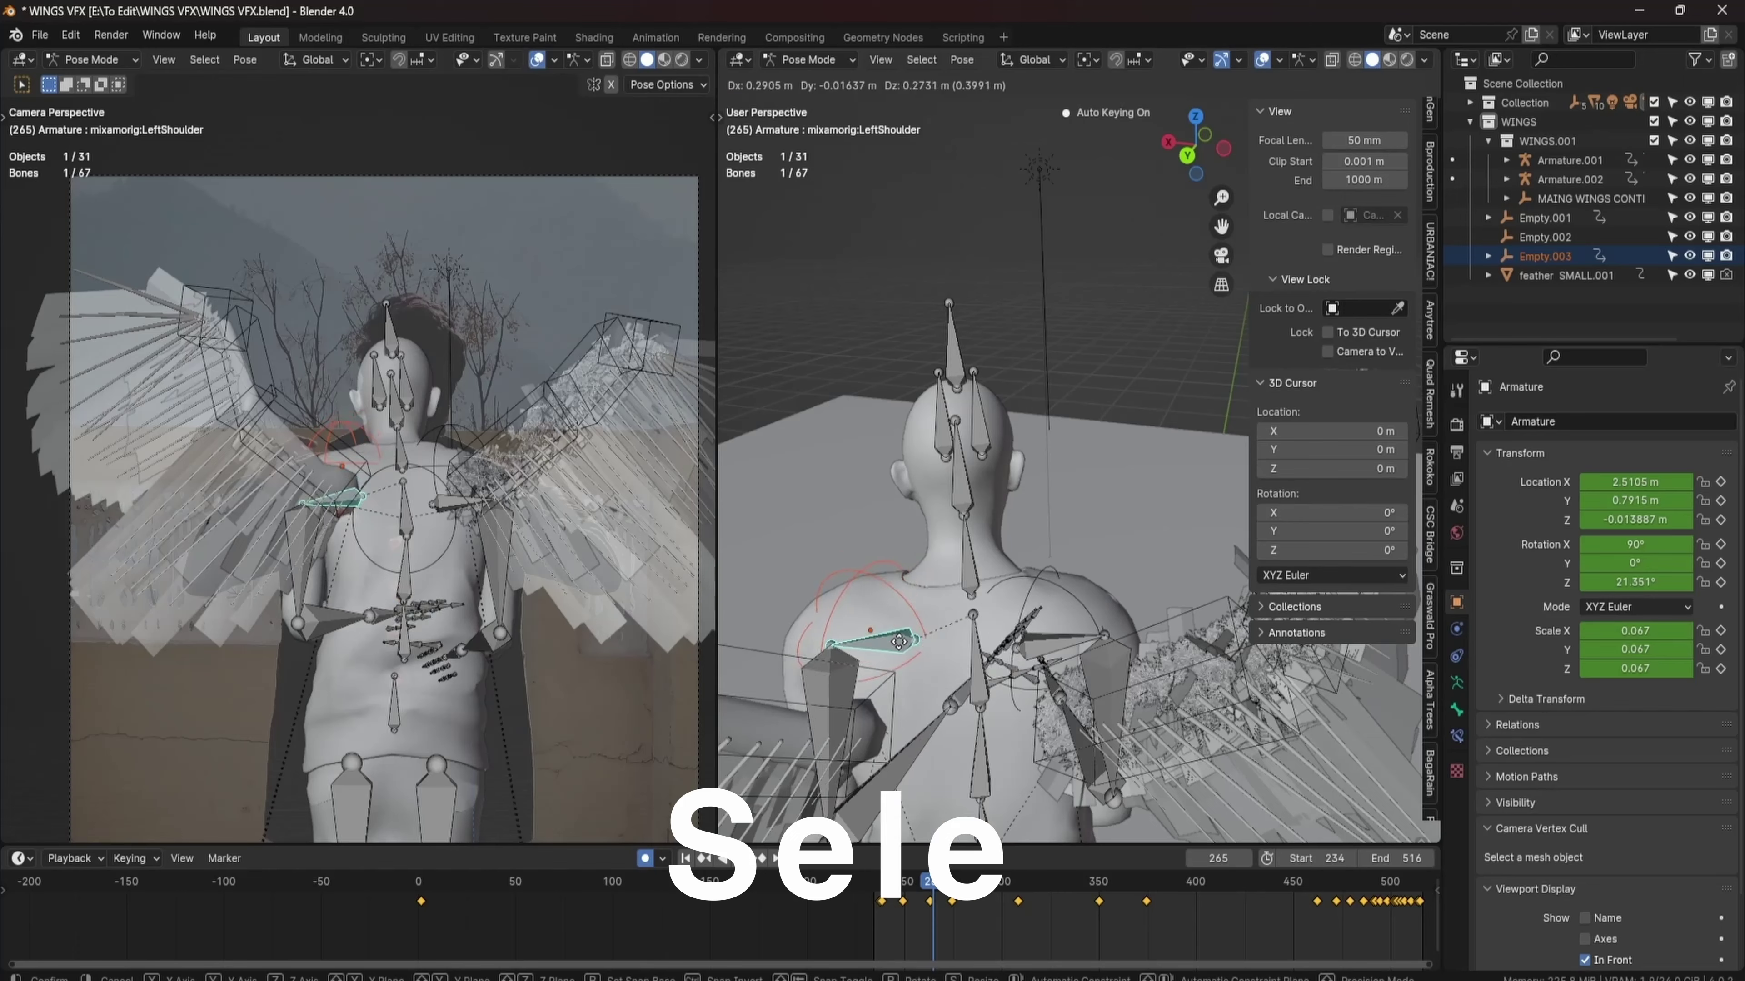
{"action": "left_click", "coordinate": [899, 641]}
{"action": "key", "text": "ctrl+Tab"}
{"action": "left_click", "coordinate": [931, 551]}
{"action": "left_click", "coordinate": [866, 547], "text": "shift"}
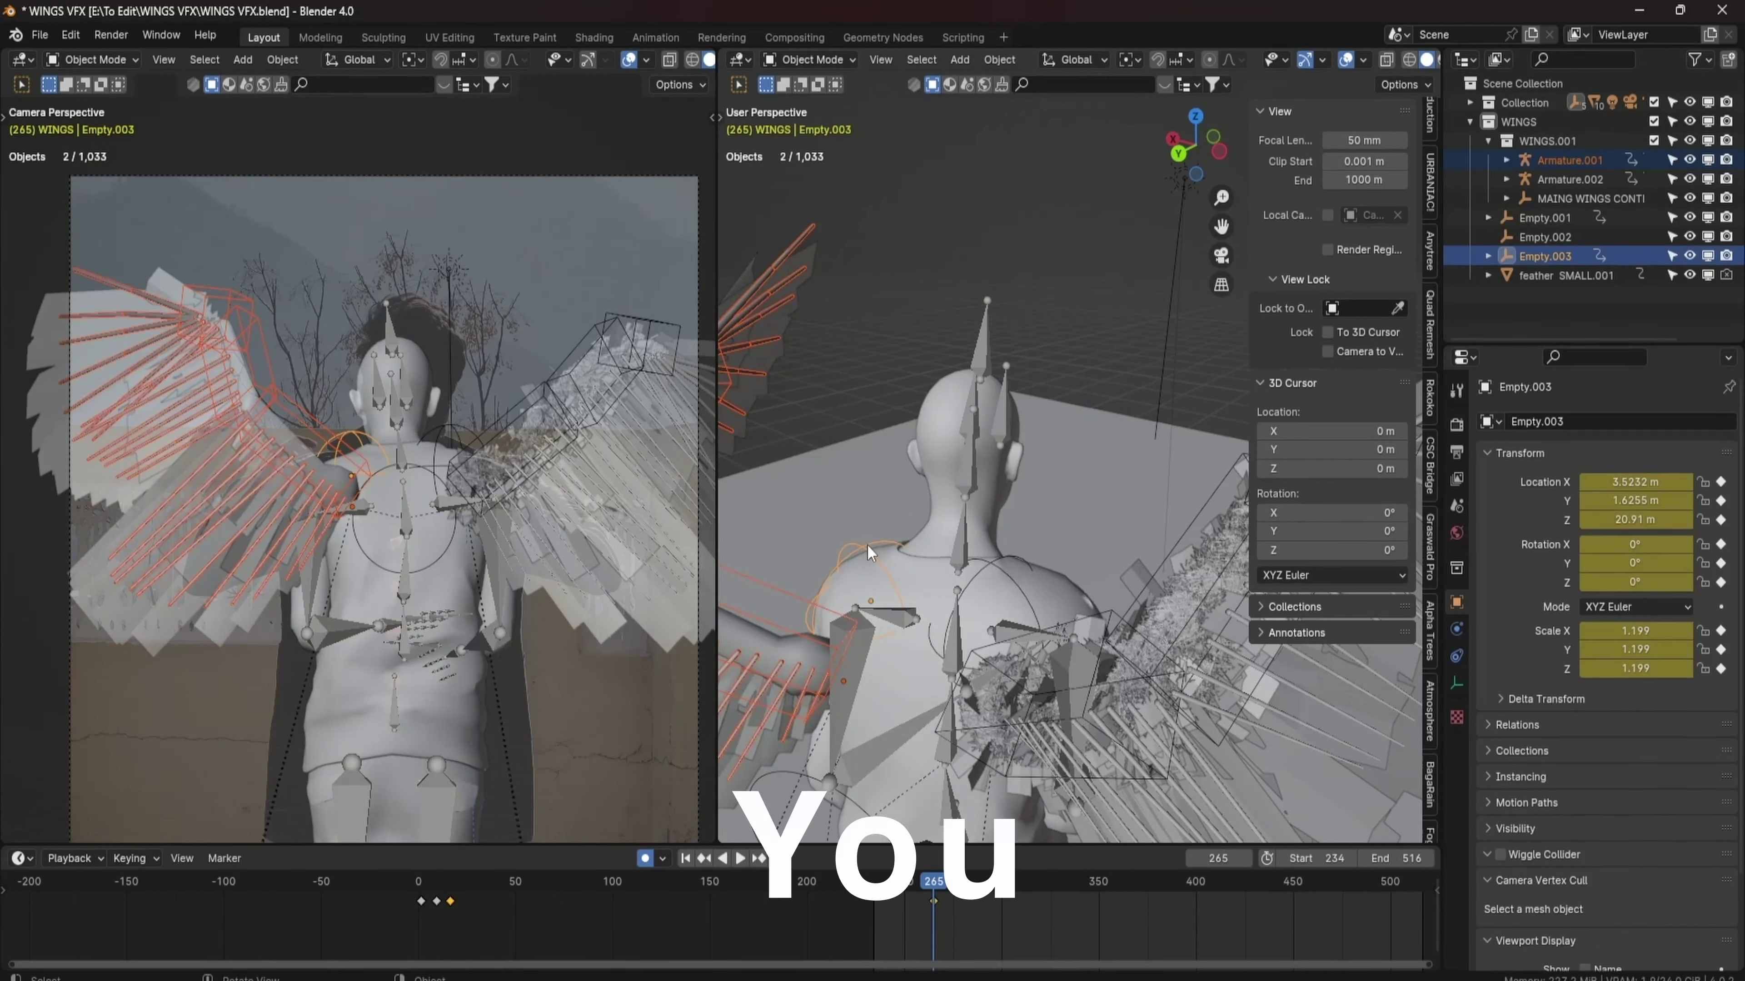
{"action": "key", "text": "ctrl+p"}
{"action": "left_click", "coordinate": [868, 558]}
Parent the right wing armature to Empty.001.
{"action": "middle_click_drag", "start_coordinate": [869, 558], "coordinate": [1016, 568]}
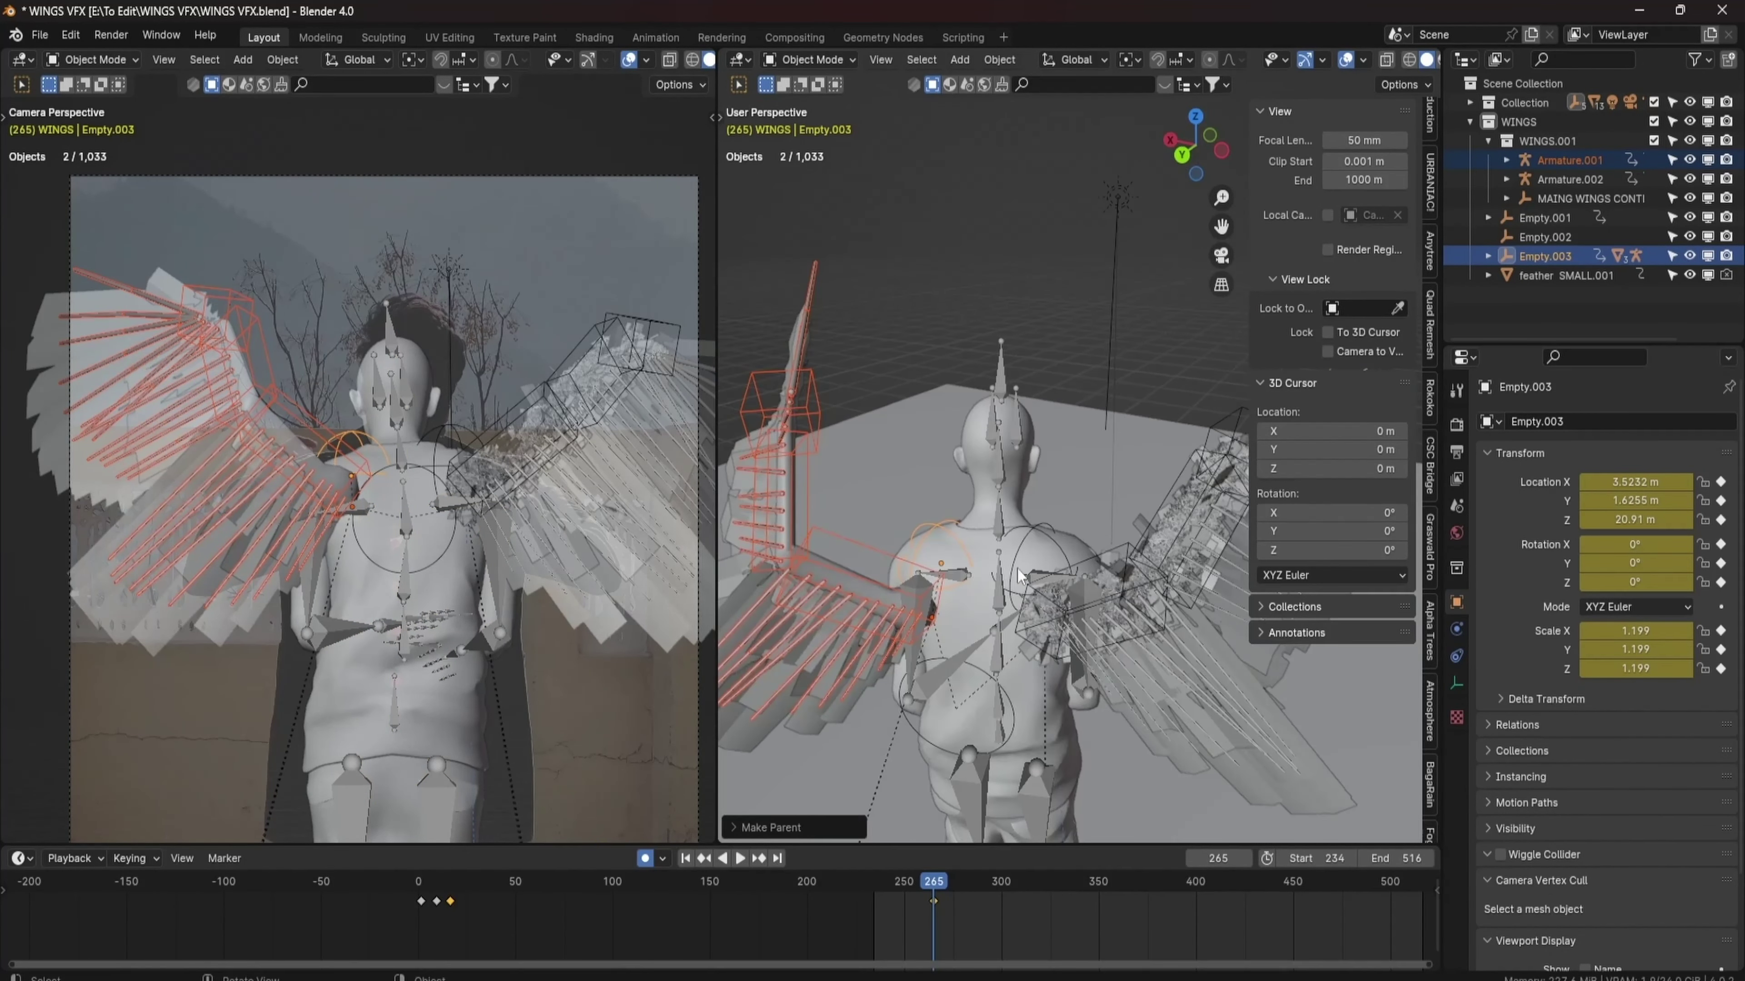
{"action": "left_click", "coordinate": [1070, 562]}
{"action": "left_click", "coordinate": [1036, 525], "text": "shift"}
{"action": "key", "text": "ctrl+p"}
{"action": "left_click", "coordinate": [1034, 522]}
Delete the unneeded object, select MAING WINGS CONTROLL, and stop playback at frame 265.
{"action": "middle_click_drag", "start_coordinate": [973, 551], "coordinate": [1019, 594]}
{"action": "left_click", "coordinate": [1012, 547]}
{"action": "left_click", "coordinate": [1037, 543]}
{"action": "left_click", "coordinate": [1040, 613]}
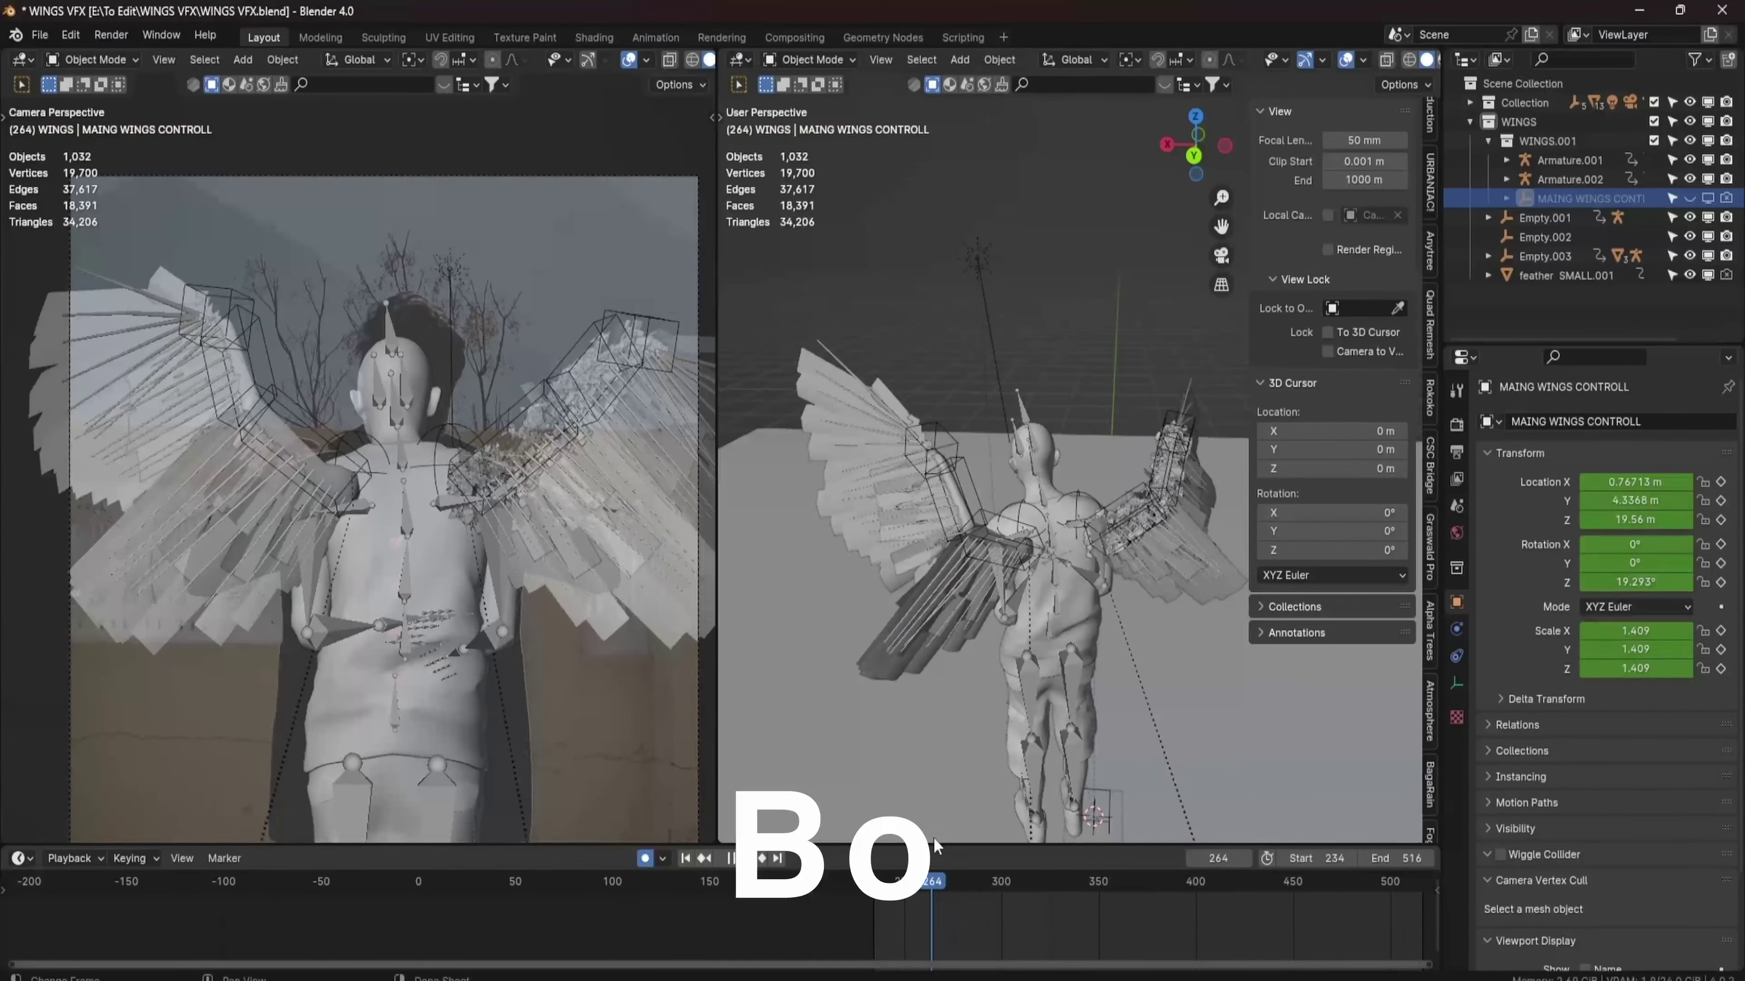
{"action": "key", "text": "Escape"}
In Pose Mode on both wing rigs, rotate a wing bone around the global Z axis.
{"action": "left_click", "coordinate": [1144, 578]}
{"action": "middle_click_drag", "start_coordinate": [1071, 618], "coordinate": [976, 481]}
{"action": "left_click", "coordinate": [1003, 566], "text": "shift"}
{"action": "key", "text": "ctrl+Tab"}
{"action": "left_click", "coordinate": [962, 474]}
{"action": "key", "text": "r"}
{"action": "key", "text": "z"}
{"action": "left_click", "coordinate": [1014, 358]}
{"action": "middle_click_drag", "start_coordinate": [1013, 357], "coordinate": [967, 518]}
Adjust the right and left wing root bones, then return to object mode to insert keyframes.
{"action": "left_click", "coordinate": [961, 508]}
{"action": "left_click", "coordinate": [1080, 532]}
{"action": "left_click", "coordinate": [1140, 505]}
{"action": "left_click", "coordinate": [1009, 512]}
{"action": "key", "text": "r"}
{"action": "key", "text": "z"}
{"action": "key", "text": "Escape"}
{"action": "key", "text": "ctrl+z"}
{"action": "key", "text": "ctrl+Tab"}
{"action": "key", "text": "i"}
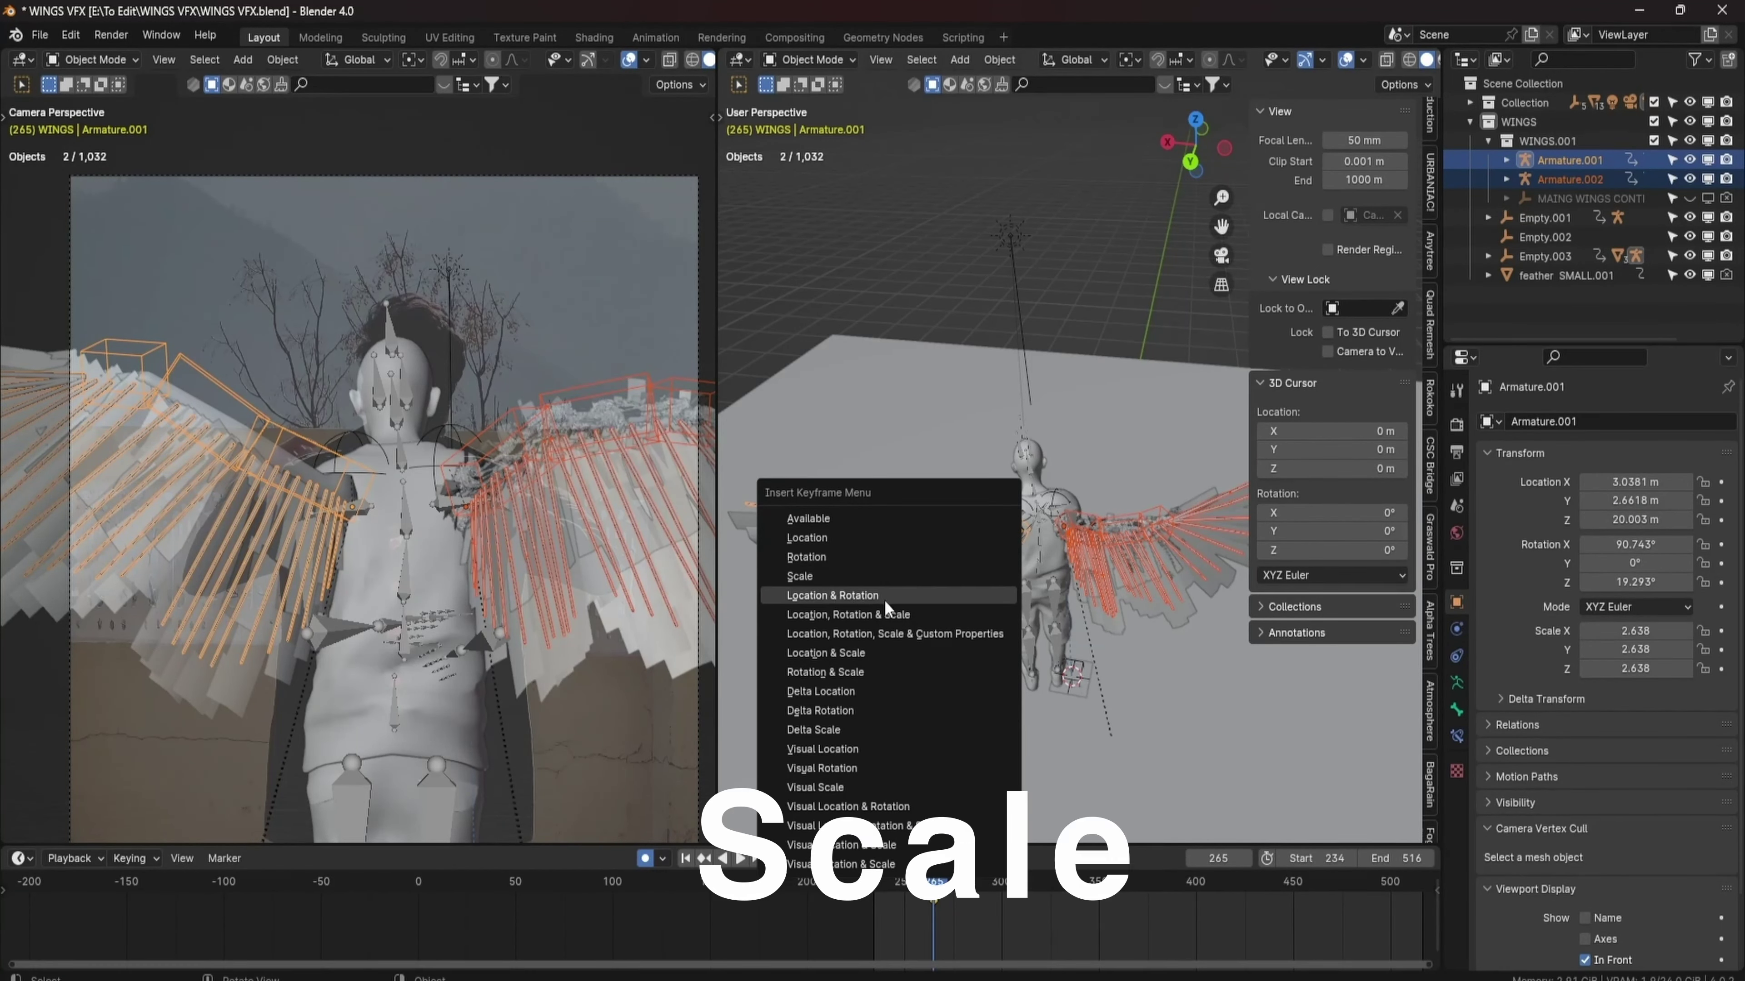
Key location, rotation and scale on both wings and return to frame 235.
{"action": "left_click", "coordinate": [881, 612]}
{"action": "middle_click_drag", "start_coordinate": [880, 612], "coordinate": [934, 729]}
{"action": "left_click", "coordinate": [874, 883]}
{"action": "left_click", "coordinate": [1057, 645]}
{"action": "middle_click_drag", "start_coordinate": [1057, 646], "coordinate": [844, 656]}
Shrink the left wing, move it onto the man's back, and rotate it around Z.
{"action": "left_click", "coordinate": [844, 656]}
{"action": "key", "text": "s"}
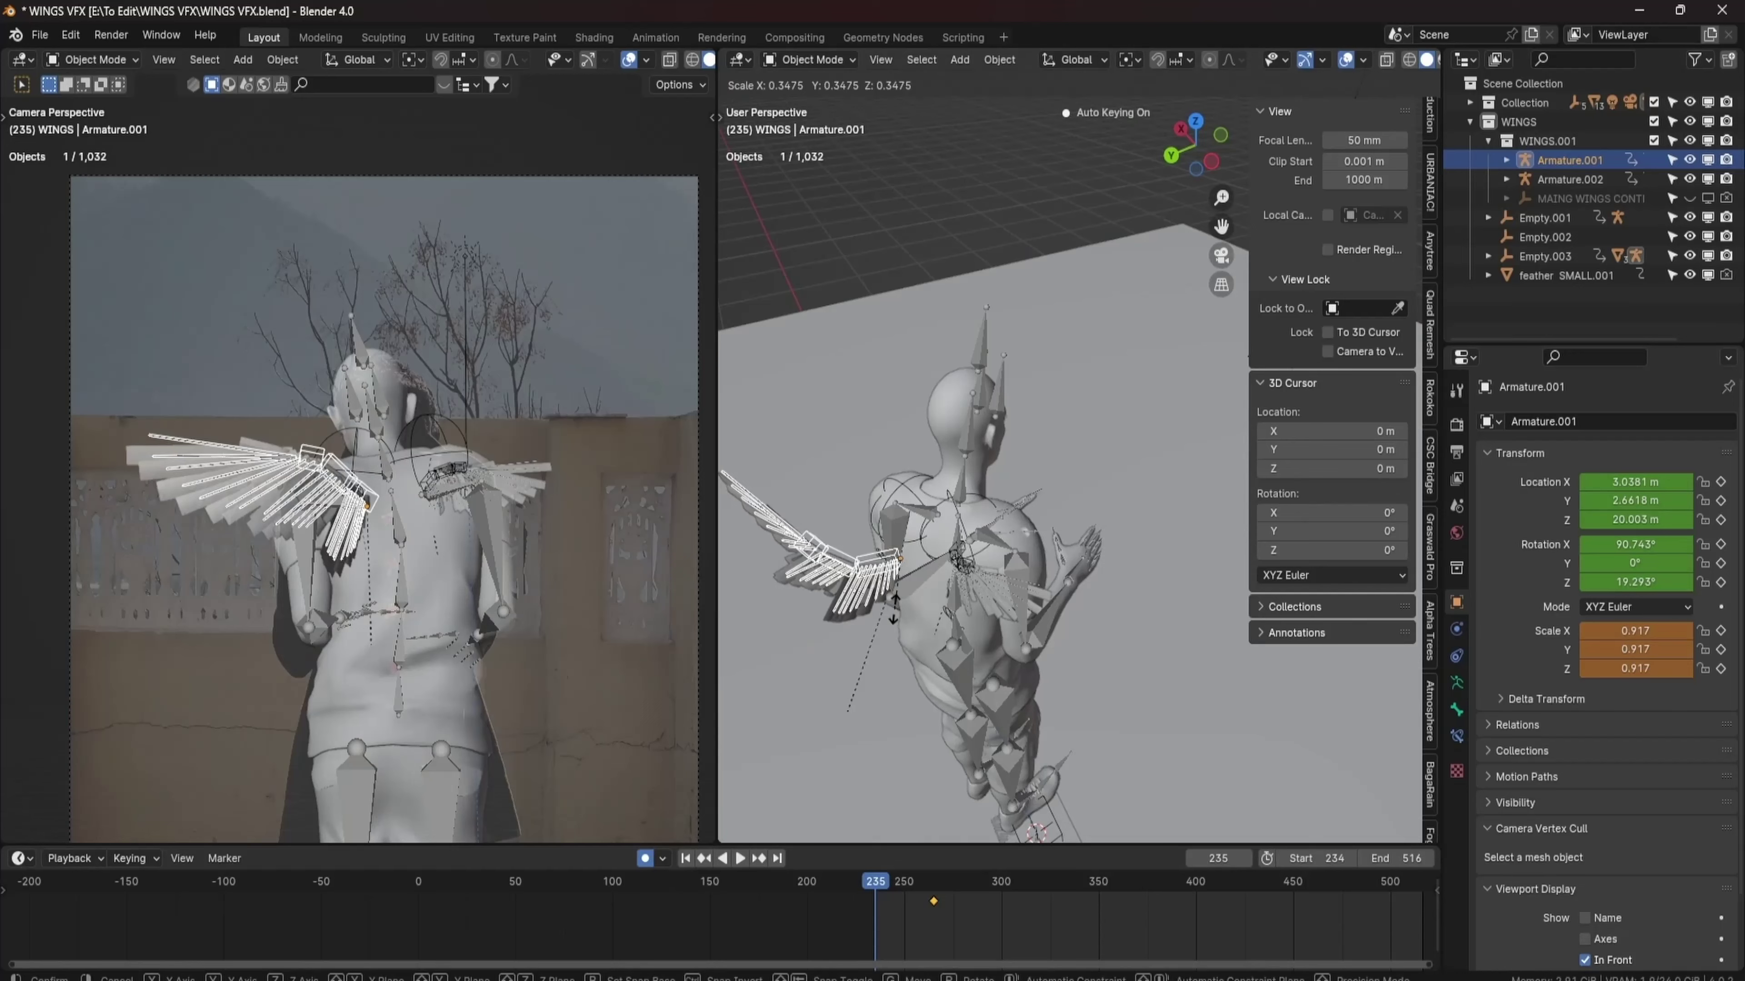
{"action": "left_click", "coordinate": [892, 579]}
{"action": "middle_click_drag", "start_coordinate": [893, 579], "coordinate": [1130, 550]}
{"action": "key", "text": "g"}
{"action": "left_click", "coordinate": [1129, 550]}
{"action": "key", "text": "r"}
{"action": "key", "text": "z"}
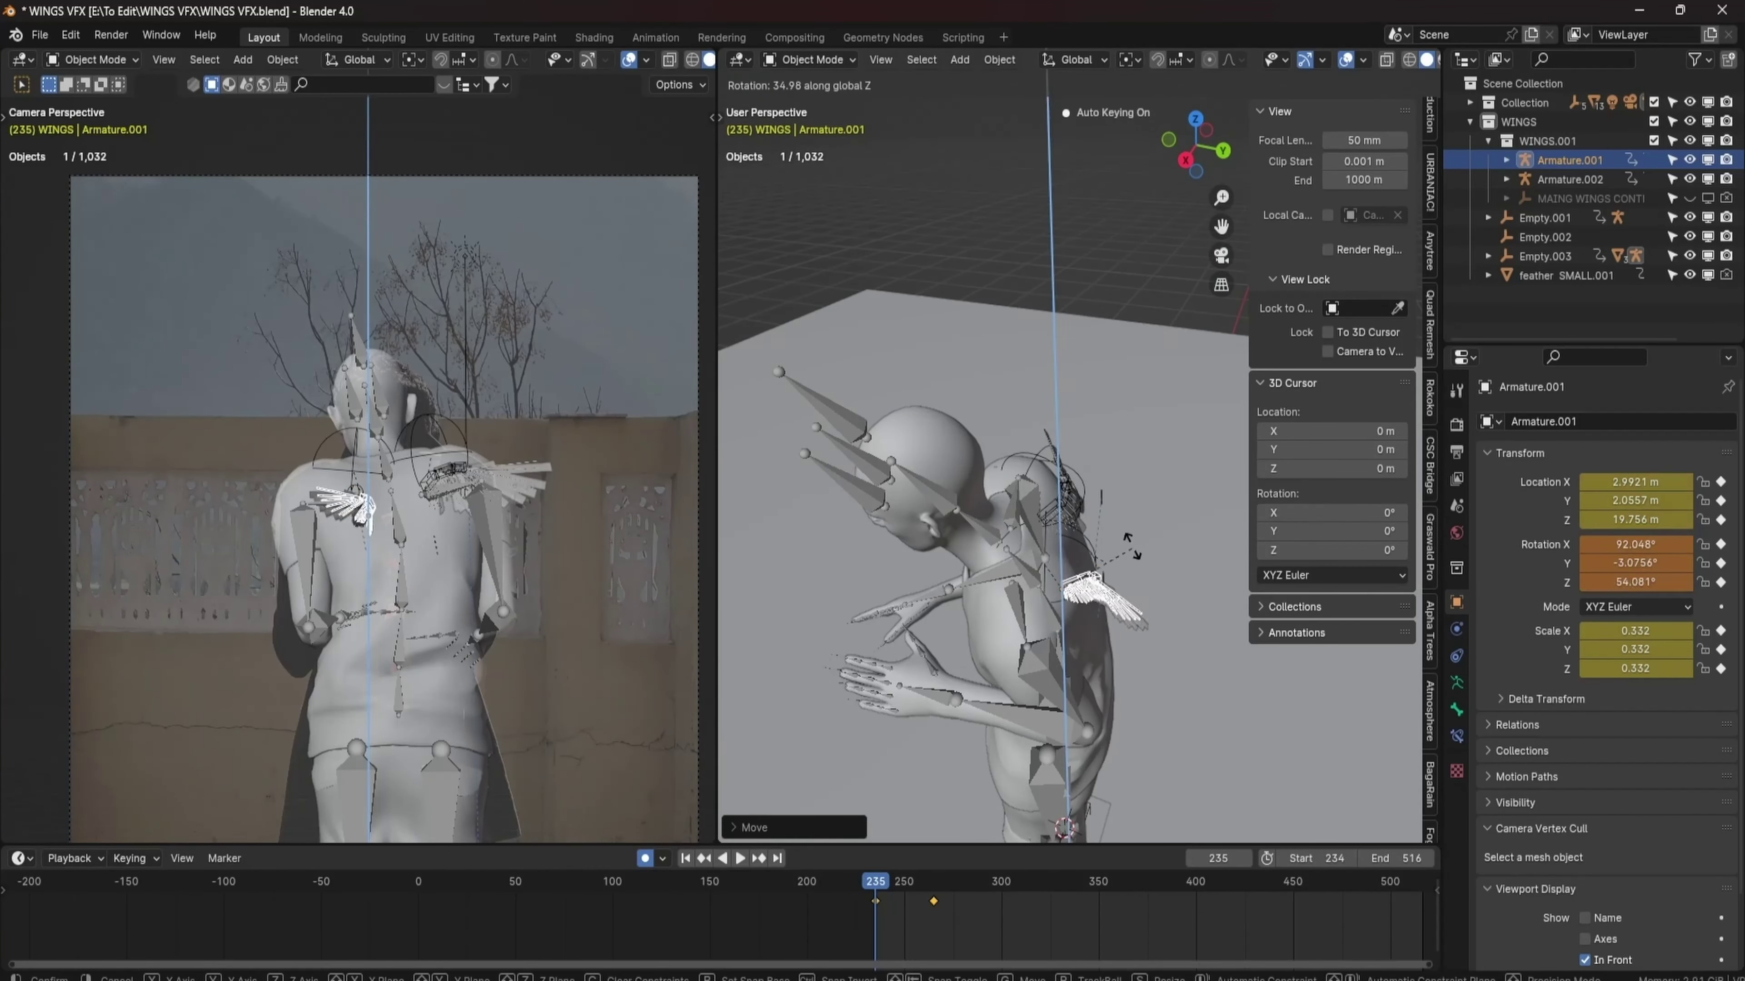
{"action": "middle_click_drag", "start_coordinate": [1089, 492], "coordinate": [966, 566]}
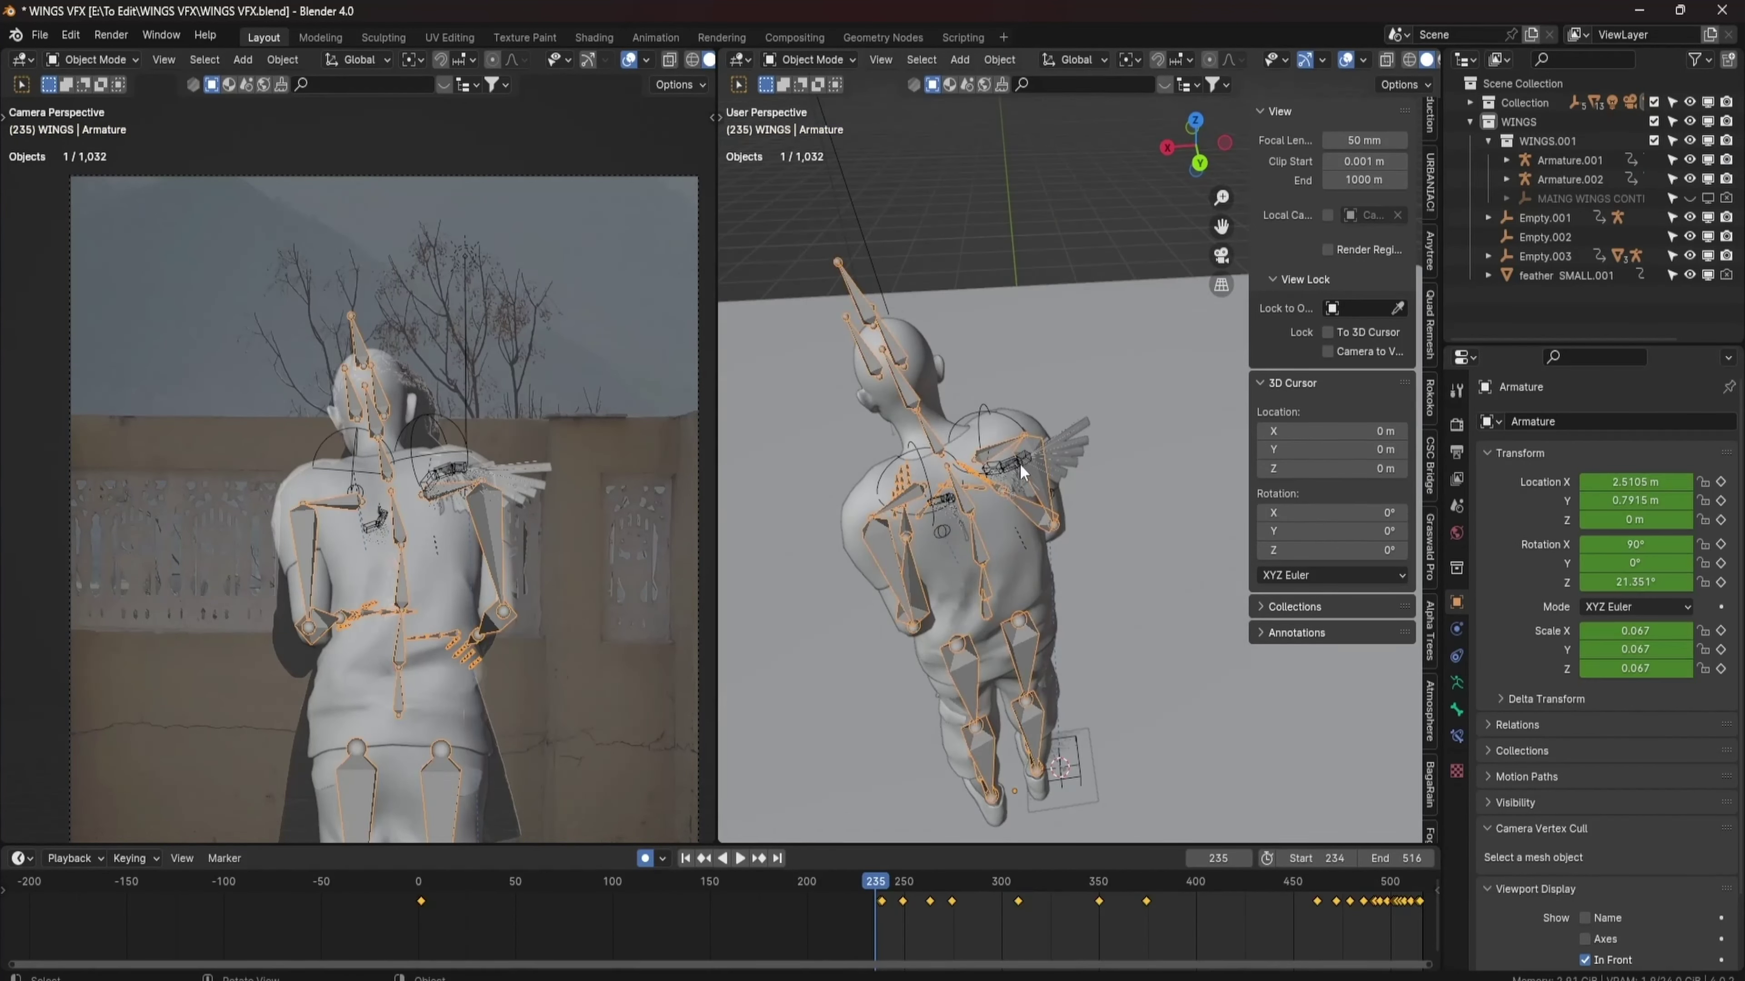
Rotate and move the right wing into place on the man's back.
{"action": "left_click", "coordinate": [1020, 464]}
{"action": "middle_click_drag", "start_coordinate": [1020, 464], "coordinate": [1101, 496]}
{"action": "left_click", "coordinate": [1008, 577]}
{"action": "middle_click_drag", "start_coordinate": [1008, 577], "coordinate": [1116, 507]}
{"action": "scroll", "coordinate": [1116, 507], "scroll_direction": "up", "scroll_amount": 5}
{"action": "key", "text": "g"}
{"action": "left_click", "coordinate": [1102, 484]}
{"action": "key", "text": "r"}
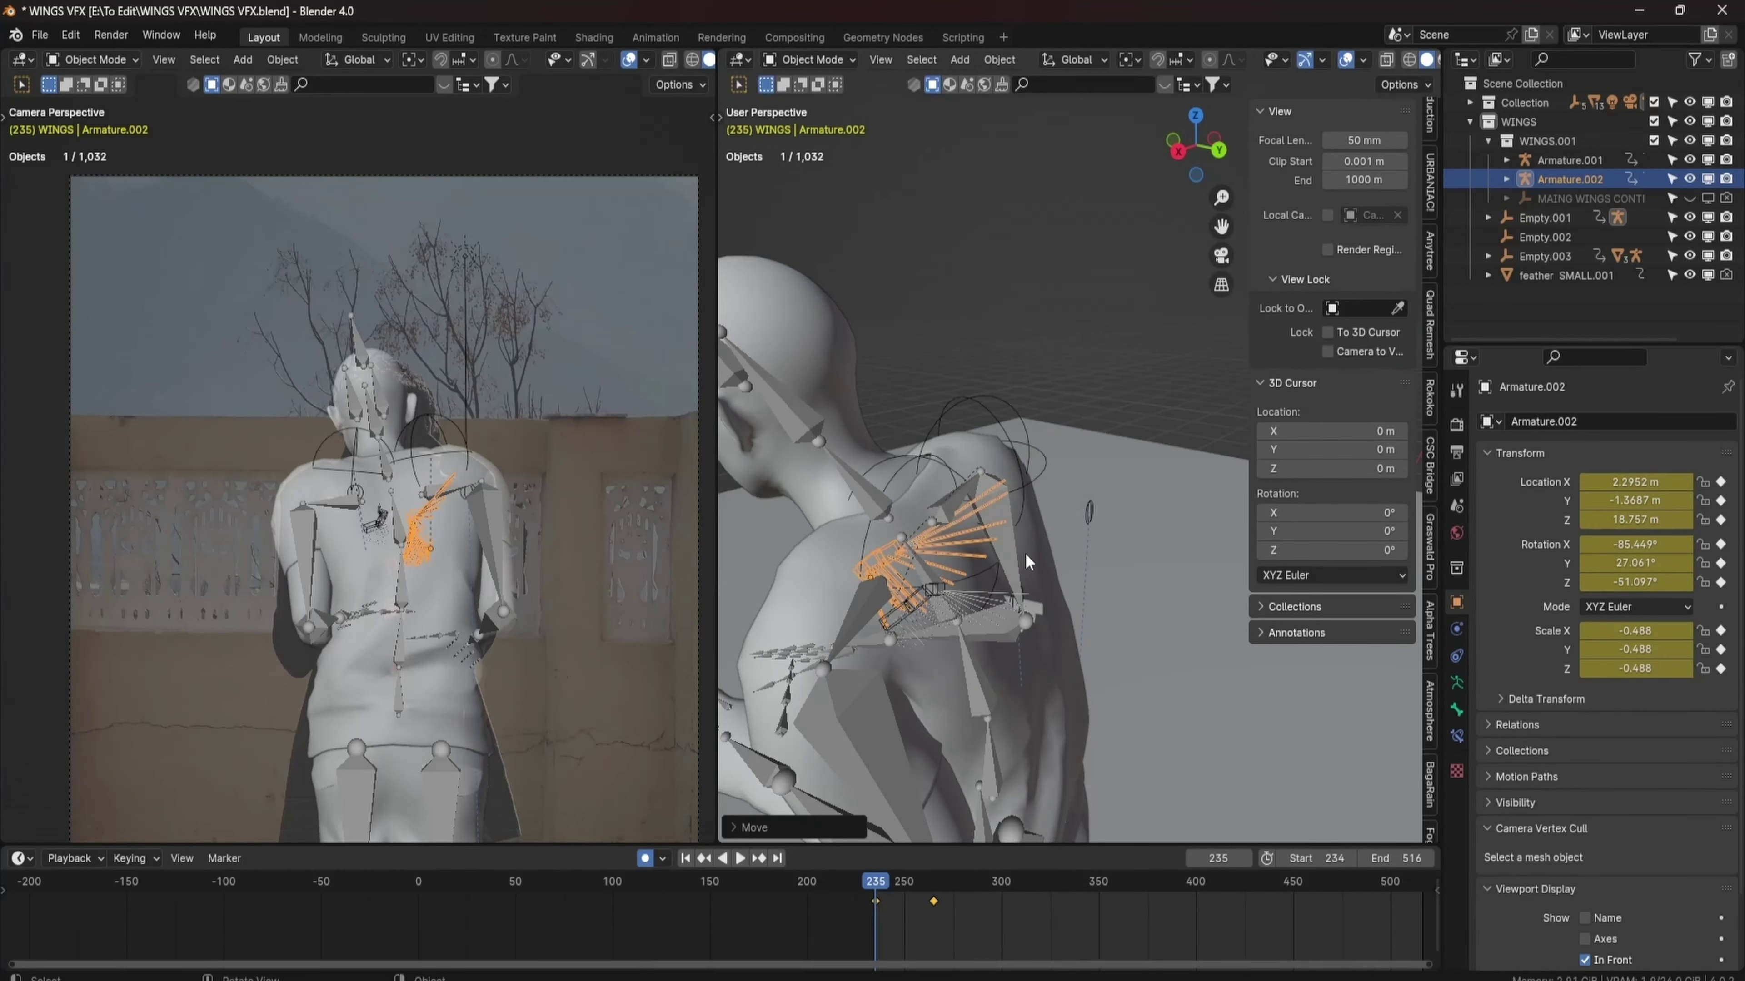
{"action": "middle_click_drag", "start_coordinate": [1026, 555], "coordinate": [1045, 611]}
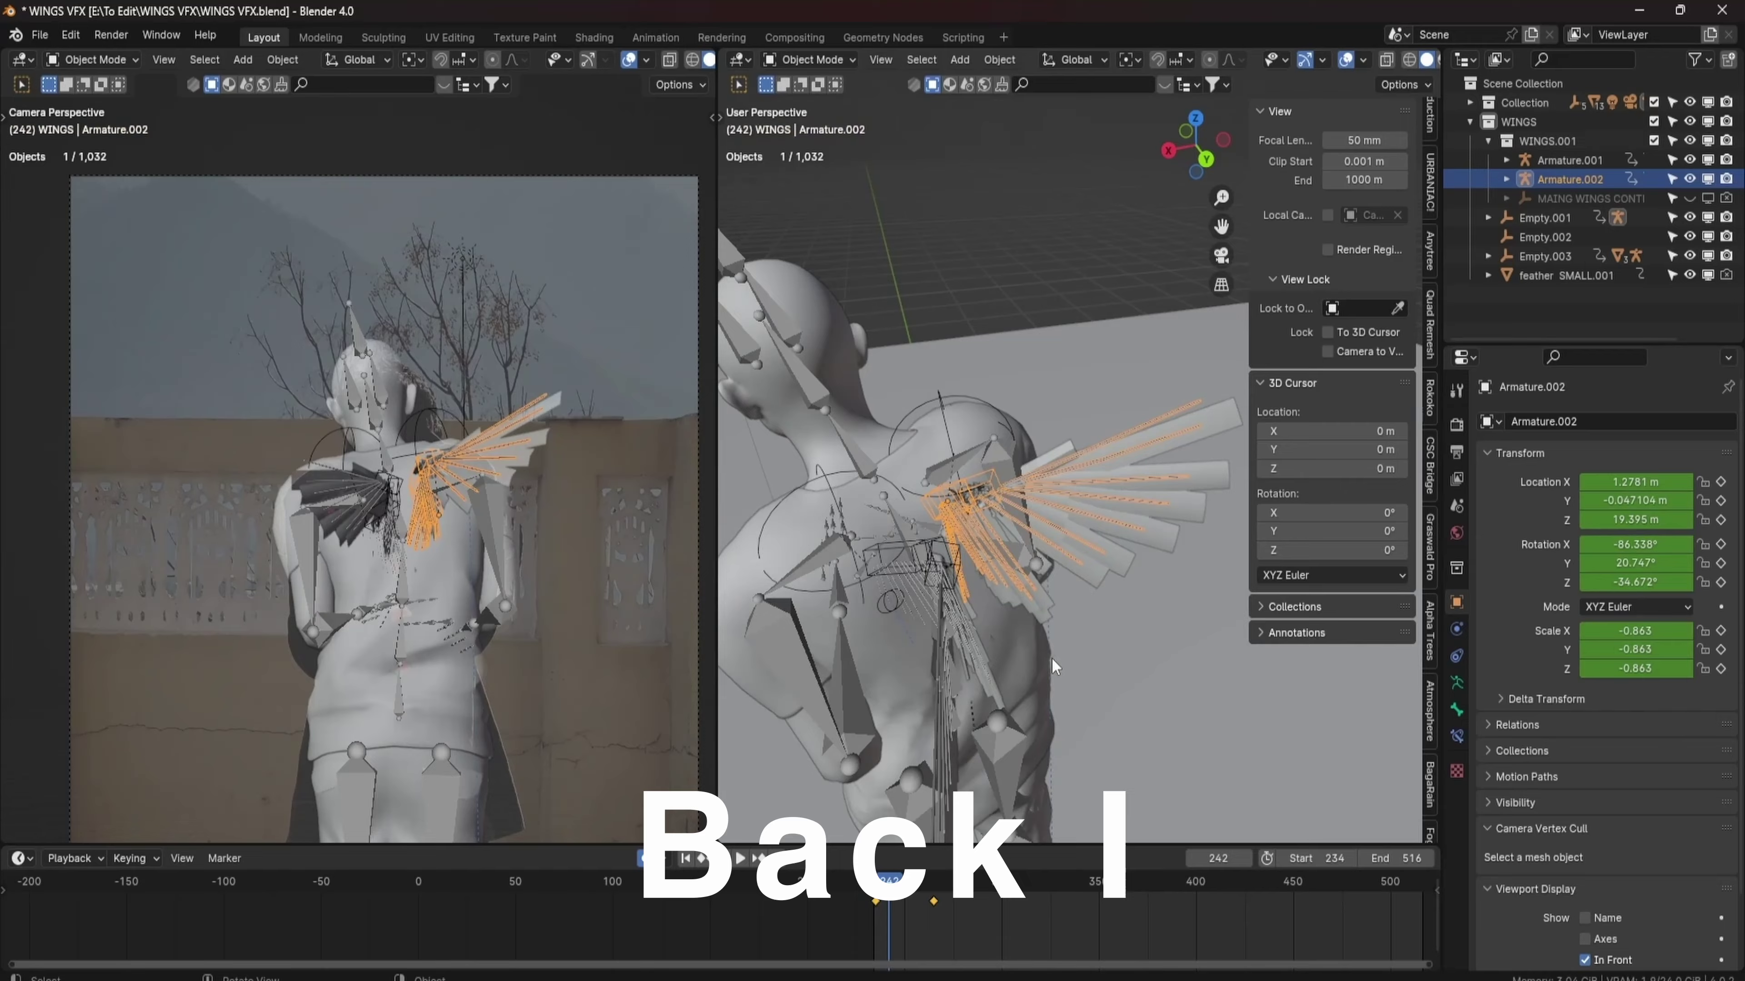
Play the flapping animation, slide the Armature.002 keyframes to an earlier frame, and scrub to check.
{"action": "left_click", "coordinate": [881, 886]}
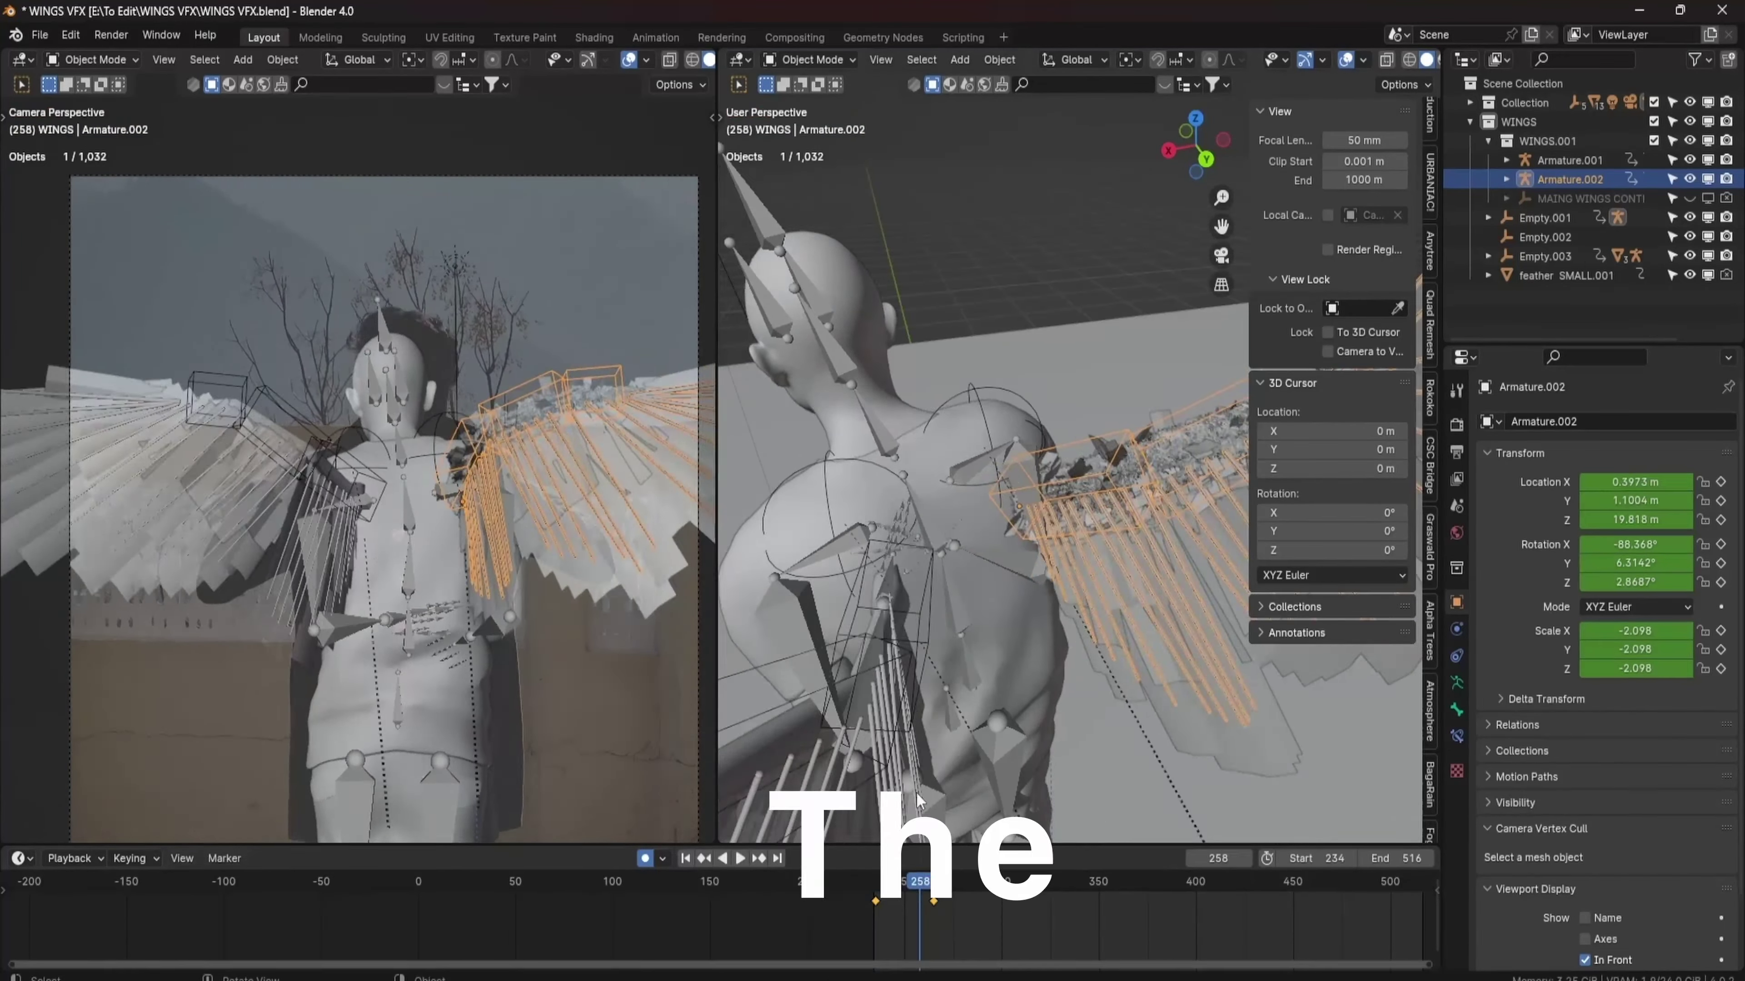
{"action": "key", "text": "space"}
{"action": "left_click_drag", "start_coordinate": [938, 886], "coordinate": [899, 886]}
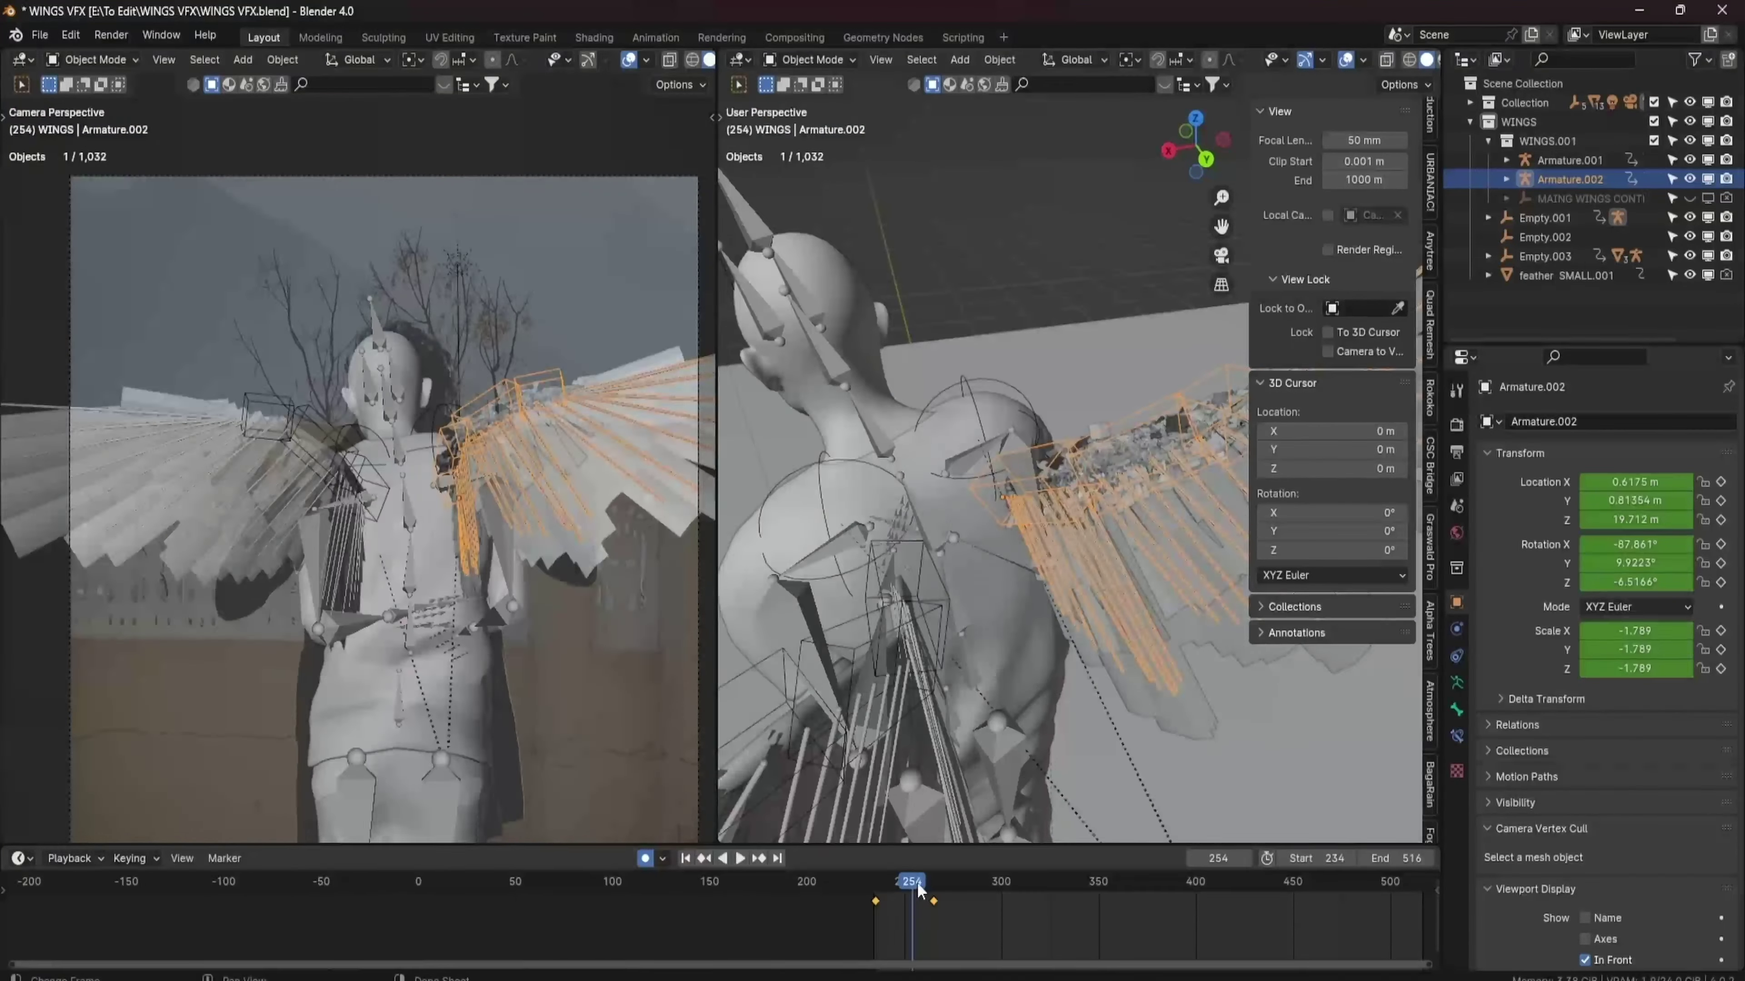
{"action": "left_click", "coordinate": [908, 904]}
{"action": "left_click", "coordinate": [1057, 439]}
{"action": "mouse_move", "coordinate": [903, 887]}
{"action": "left_mouse_down"}
{"action": "mouse_move", "coordinate": [880, 895]}
{"action": "mouse_move", "coordinate": [932, 898]}
{"action": "mouse_move", "coordinate": [931, 875]}
{"action": "left_mouse_up"}
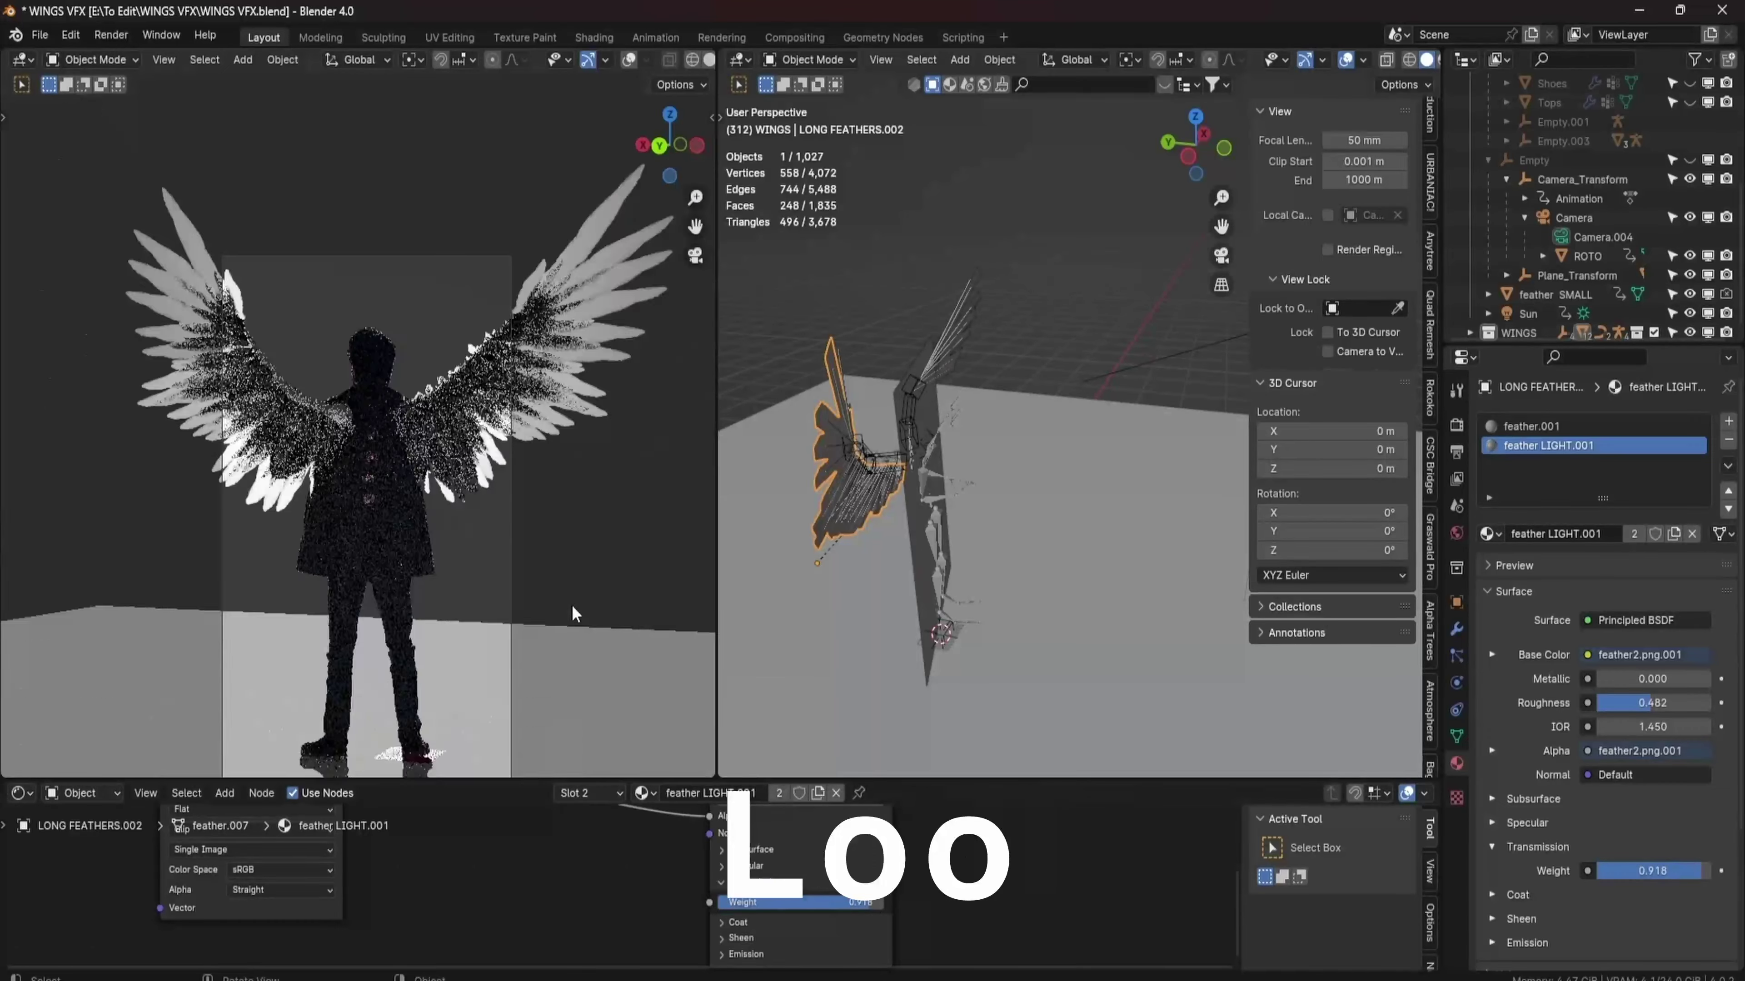
Change the bottom Shader Editor into a Timeline.
{"action": "left_click", "coordinate": [19, 793]}
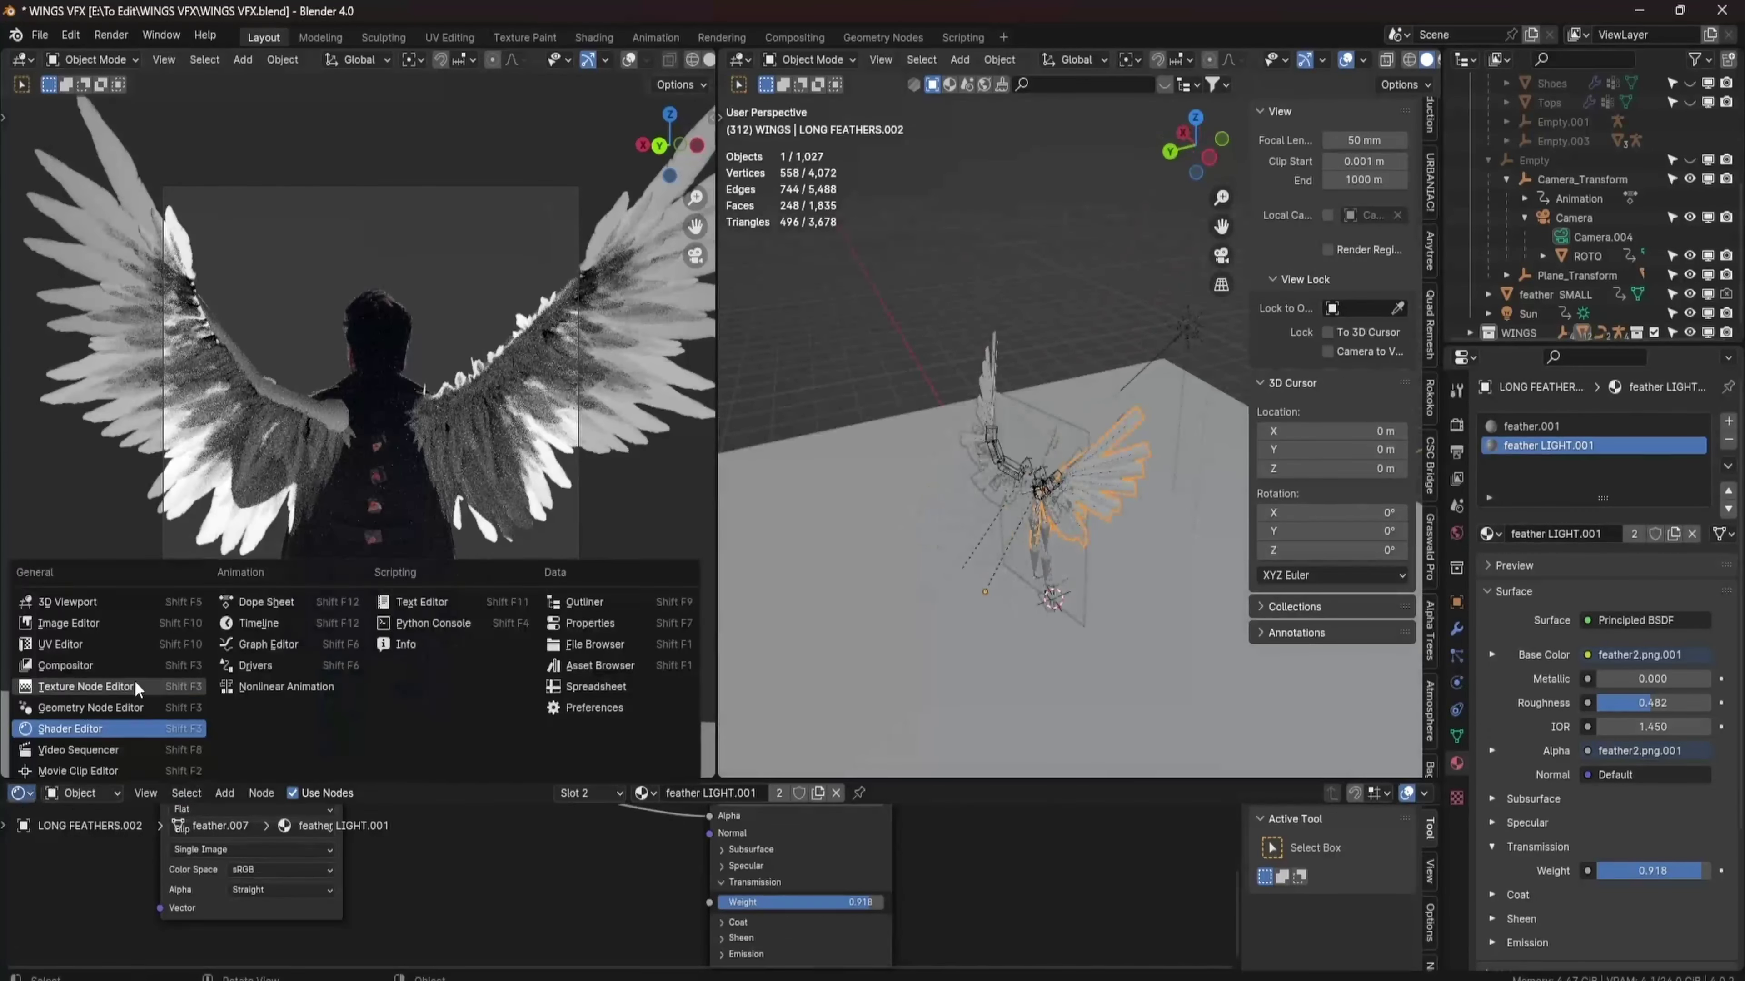
{"action": "left_click", "coordinate": [261, 624]}
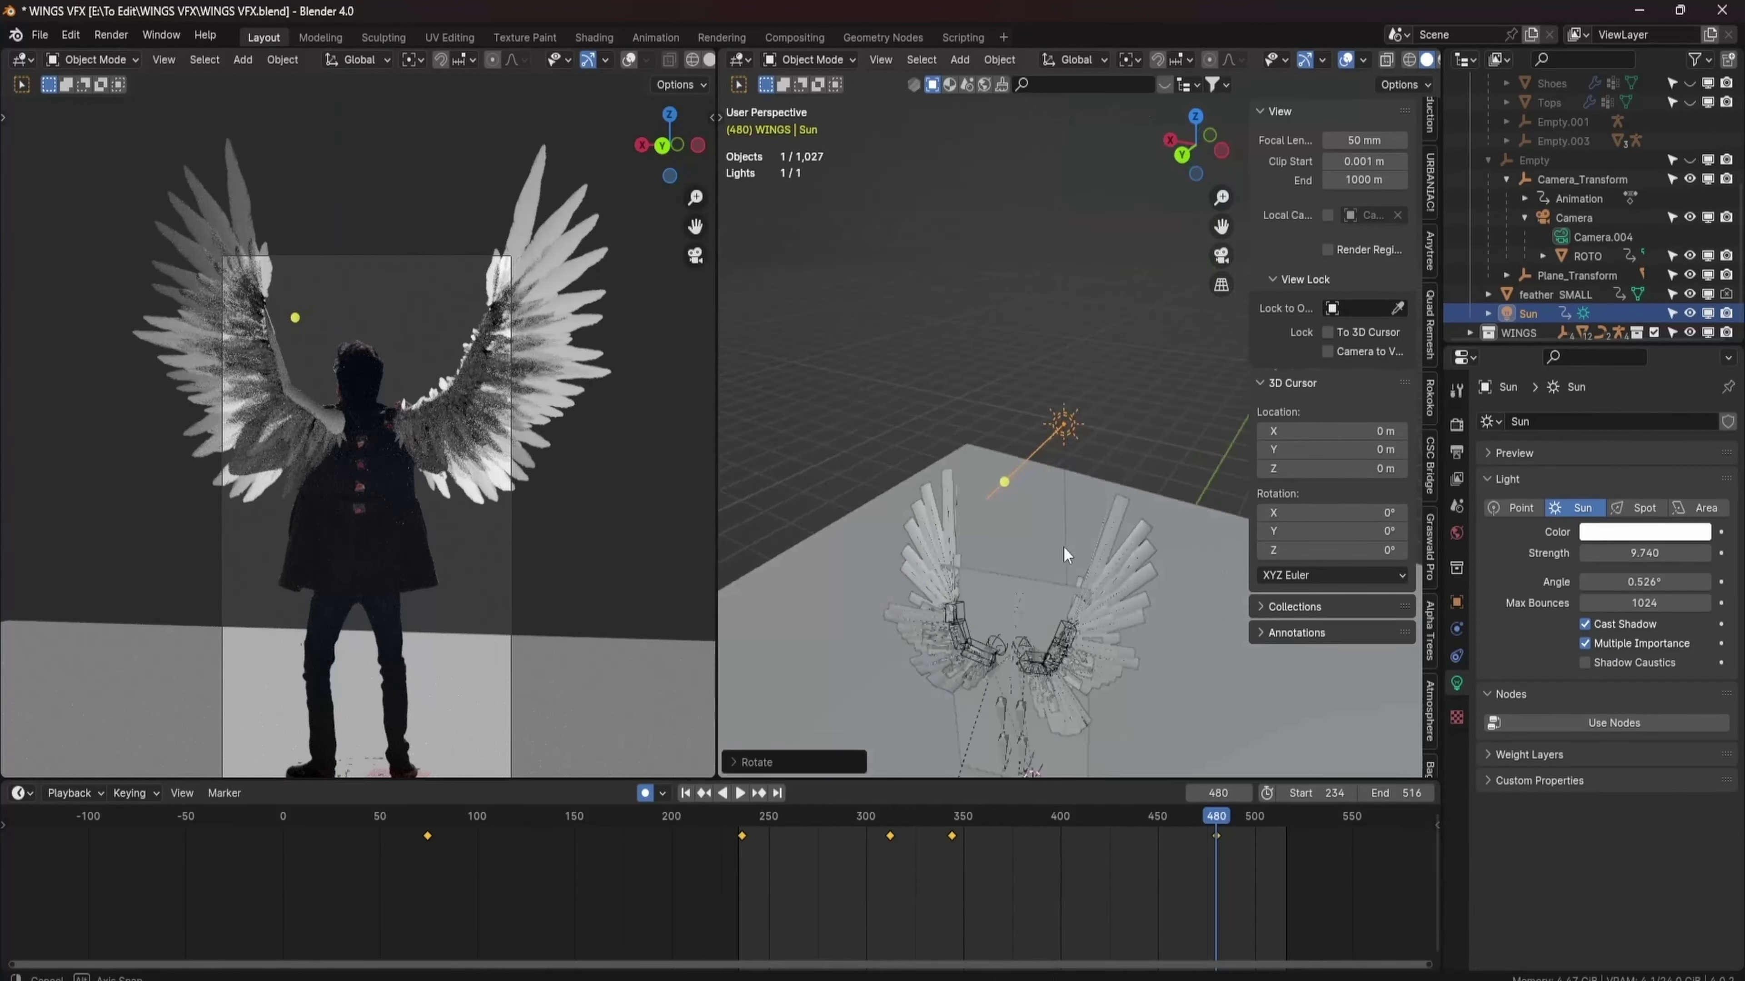
Switch the left area to the UV Editor beside the 3D view of the shirt.
{"action": "right_click", "coordinate": [1100, 542]}
{"action": "middle_click_drag", "start_coordinate": [1100, 542], "coordinate": [1145, 481]}
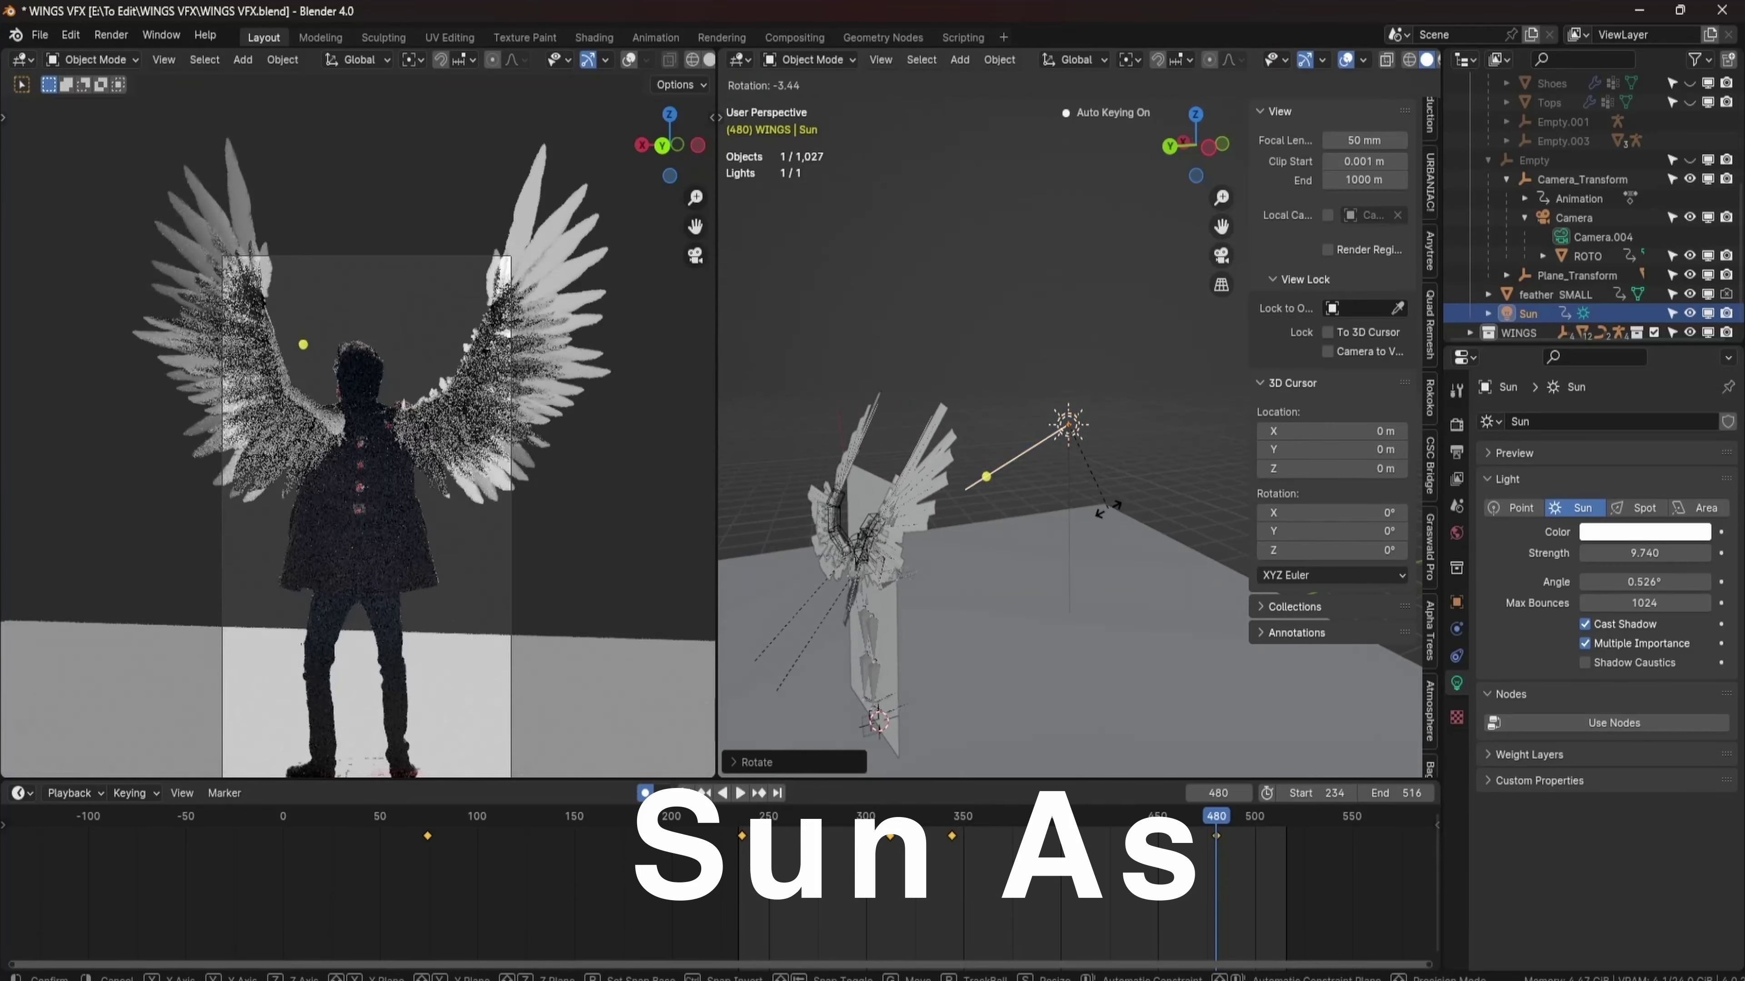
{"action": "left_click_drag", "start_coordinate": [1145, 797], "coordinate": [1267, 817]}
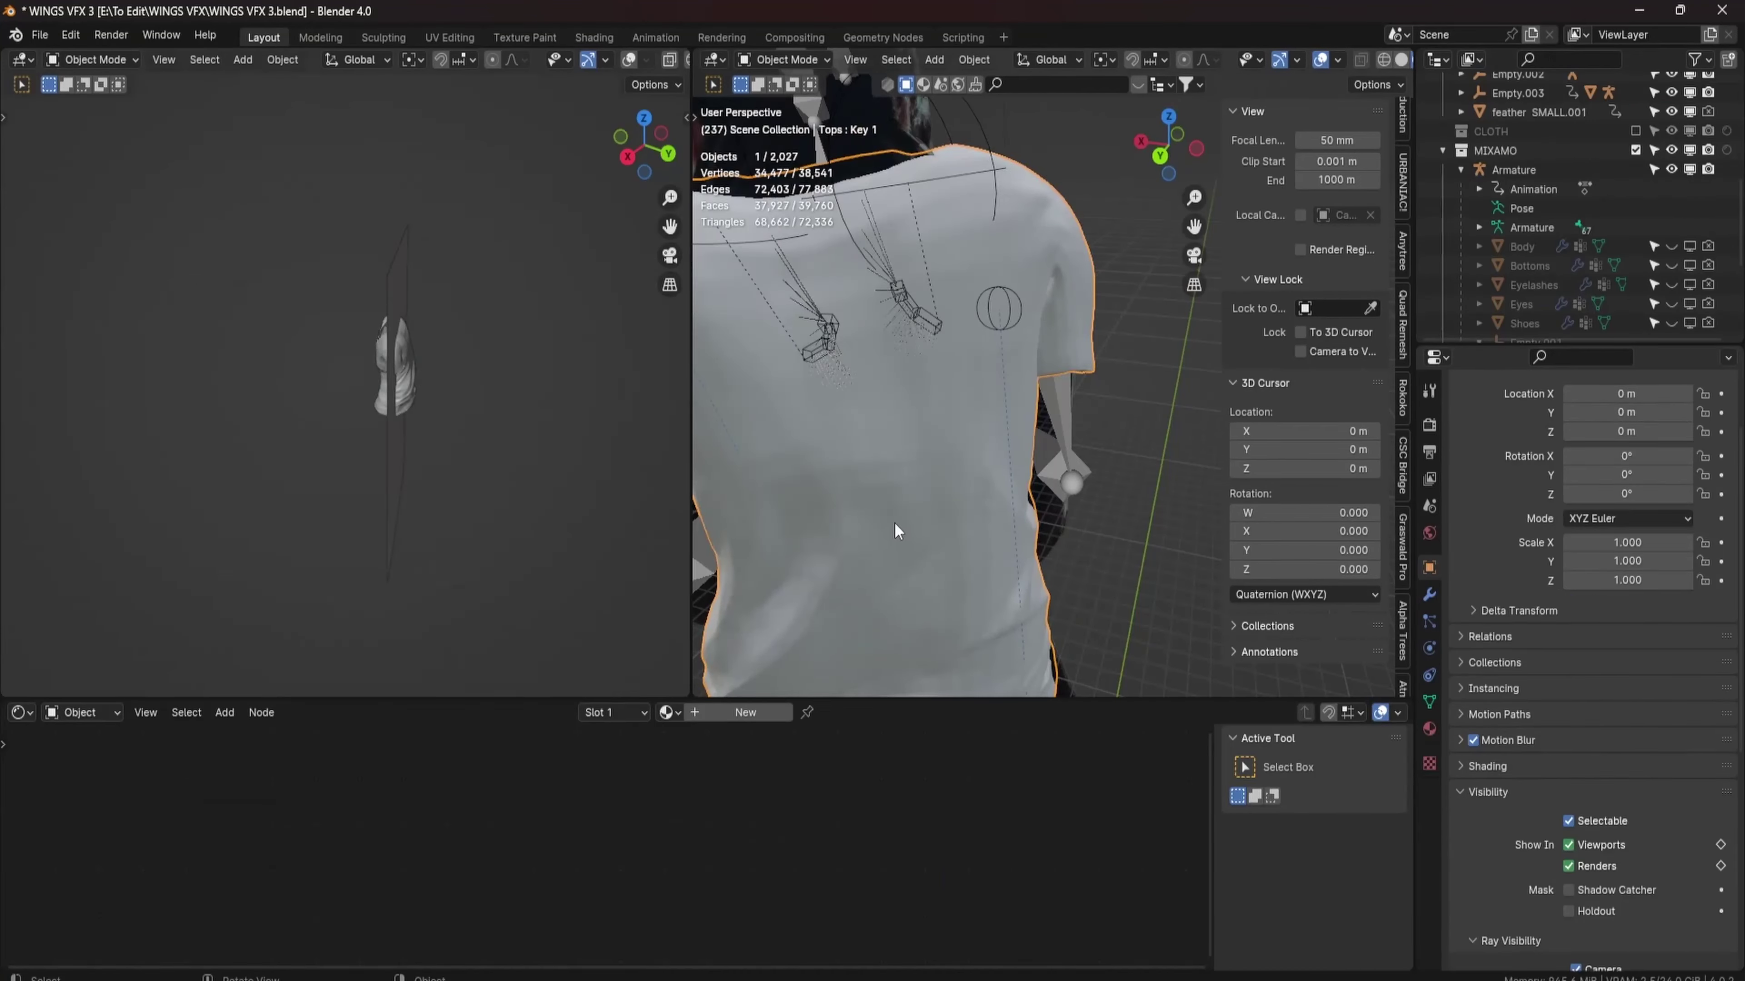
{"action": "middle_click_drag", "start_coordinate": [894, 523], "coordinate": [950, 479]}
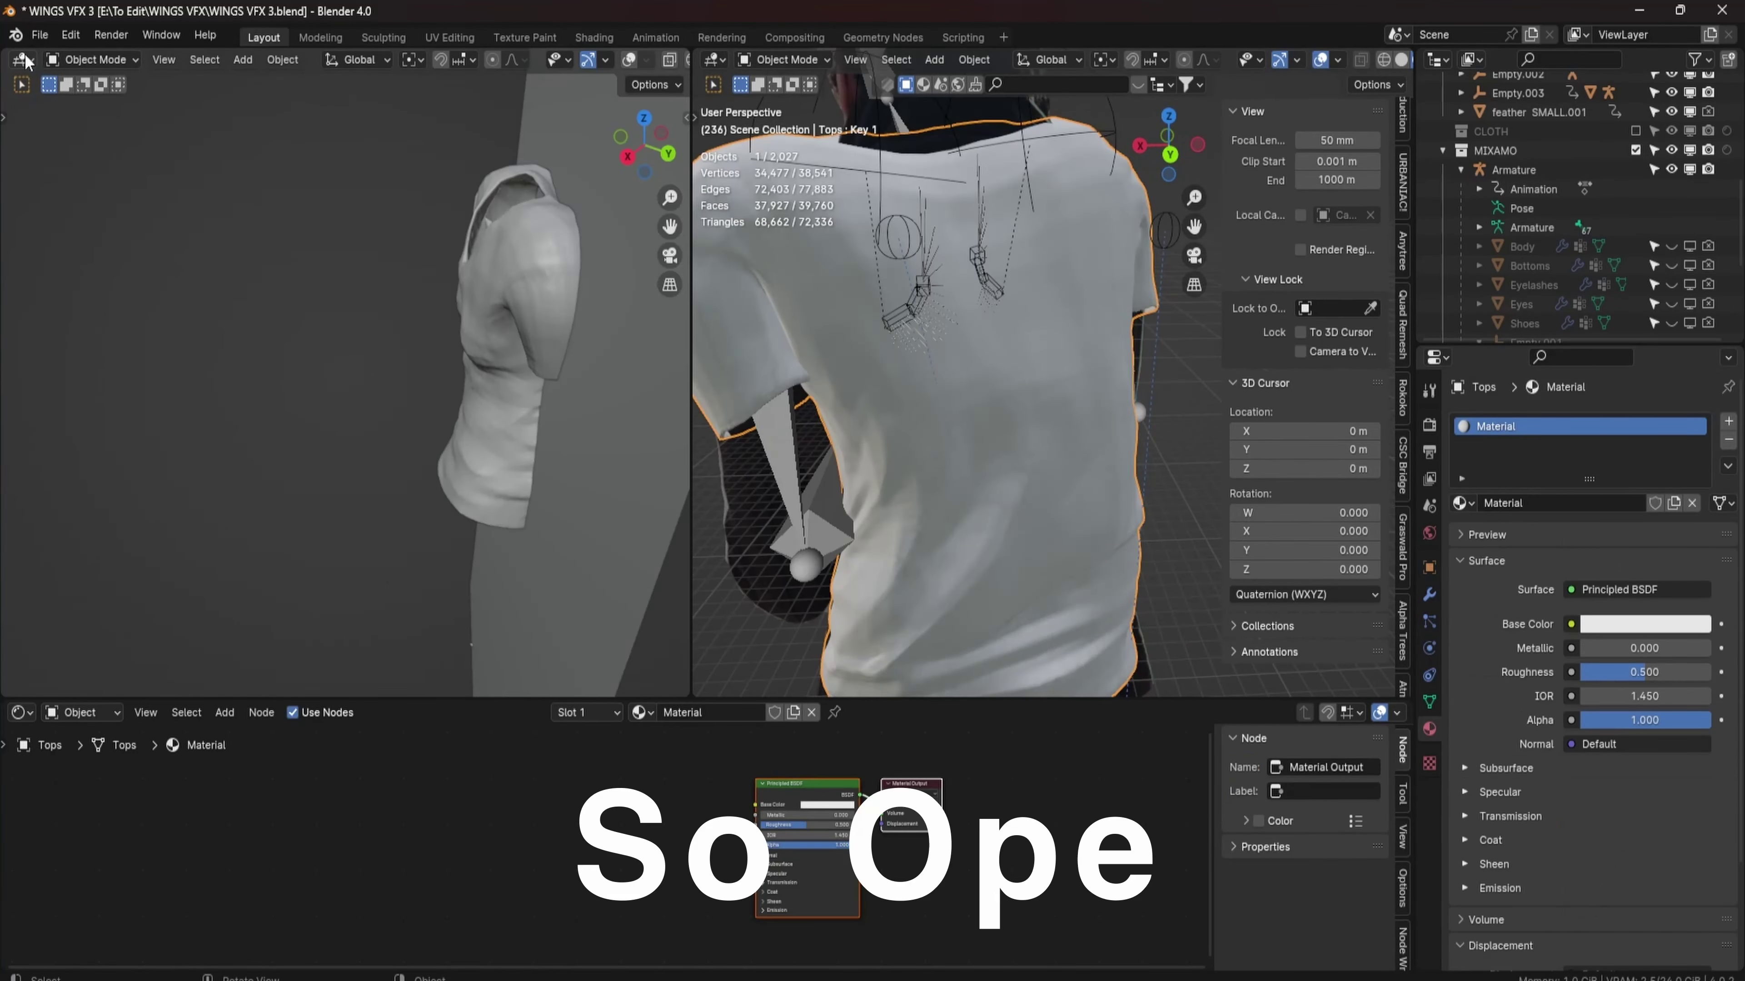
{"action": "left_click", "coordinate": [23, 59]}
{"action": "left_click", "coordinate": [62, 153]}
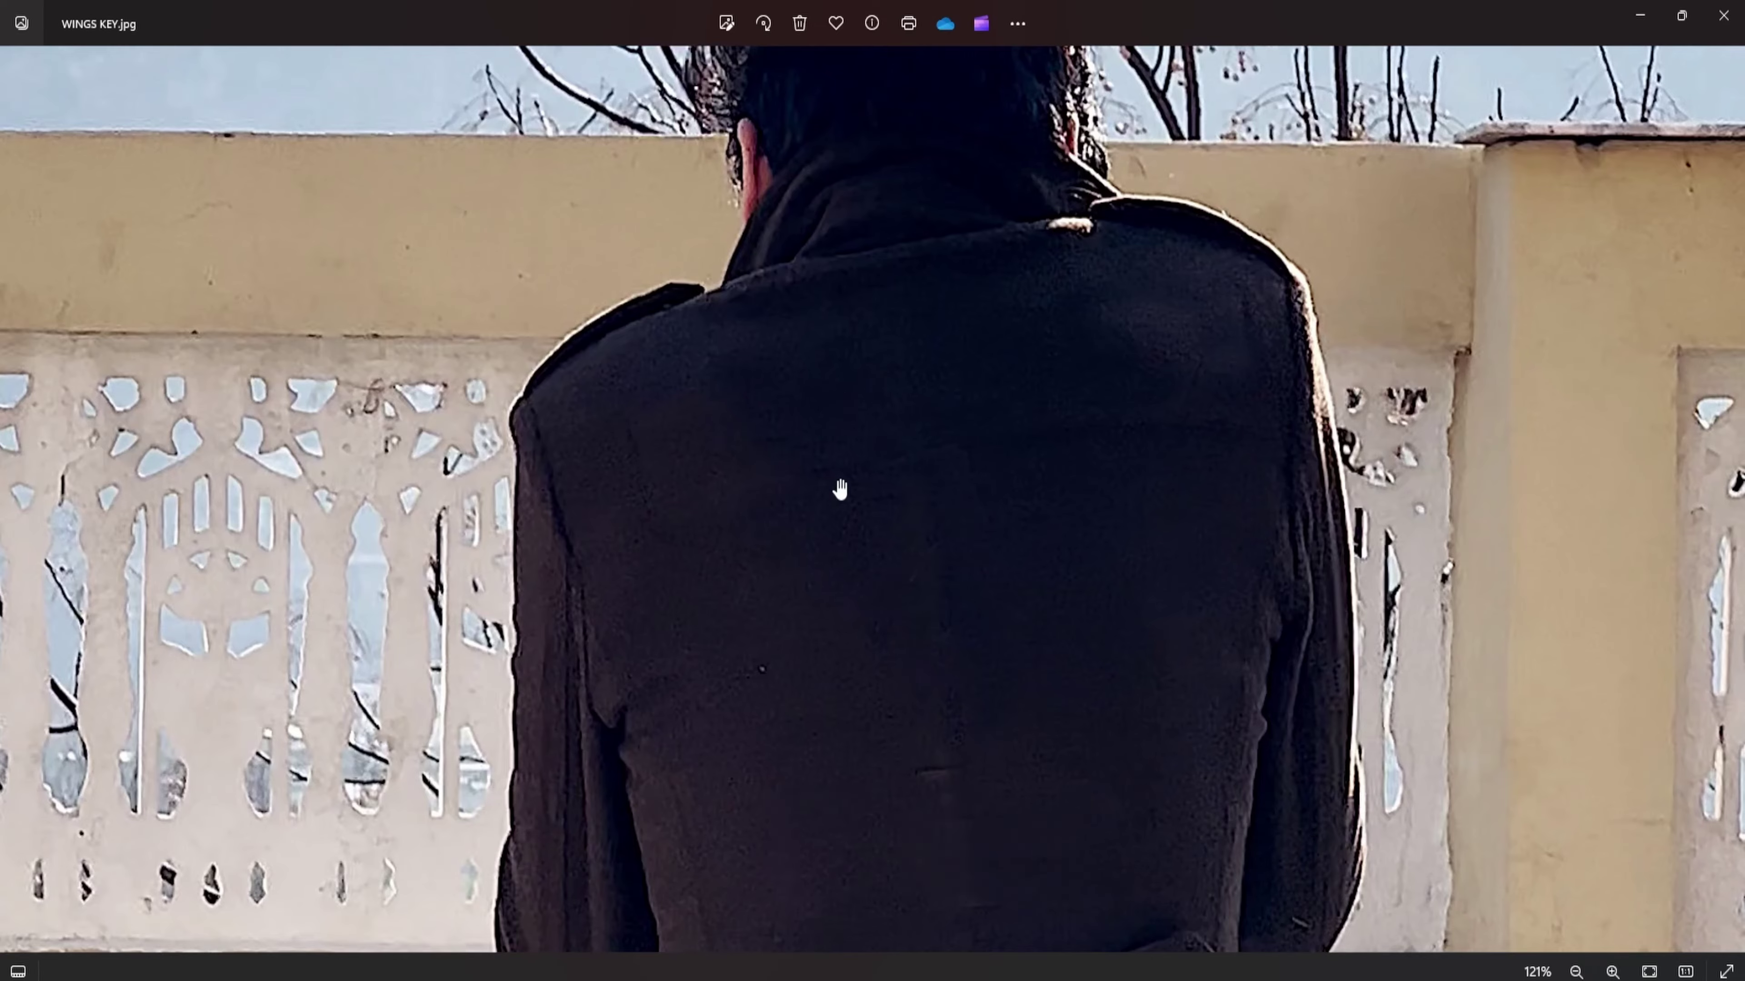
Drag WINGS KEY.jpg into the Shader Editor as an Image Texture node in the shirt's material.
{"action": "scroll", "coordinate": [837, 467], "scroll_direction": "down", "scroll_amount": 5}
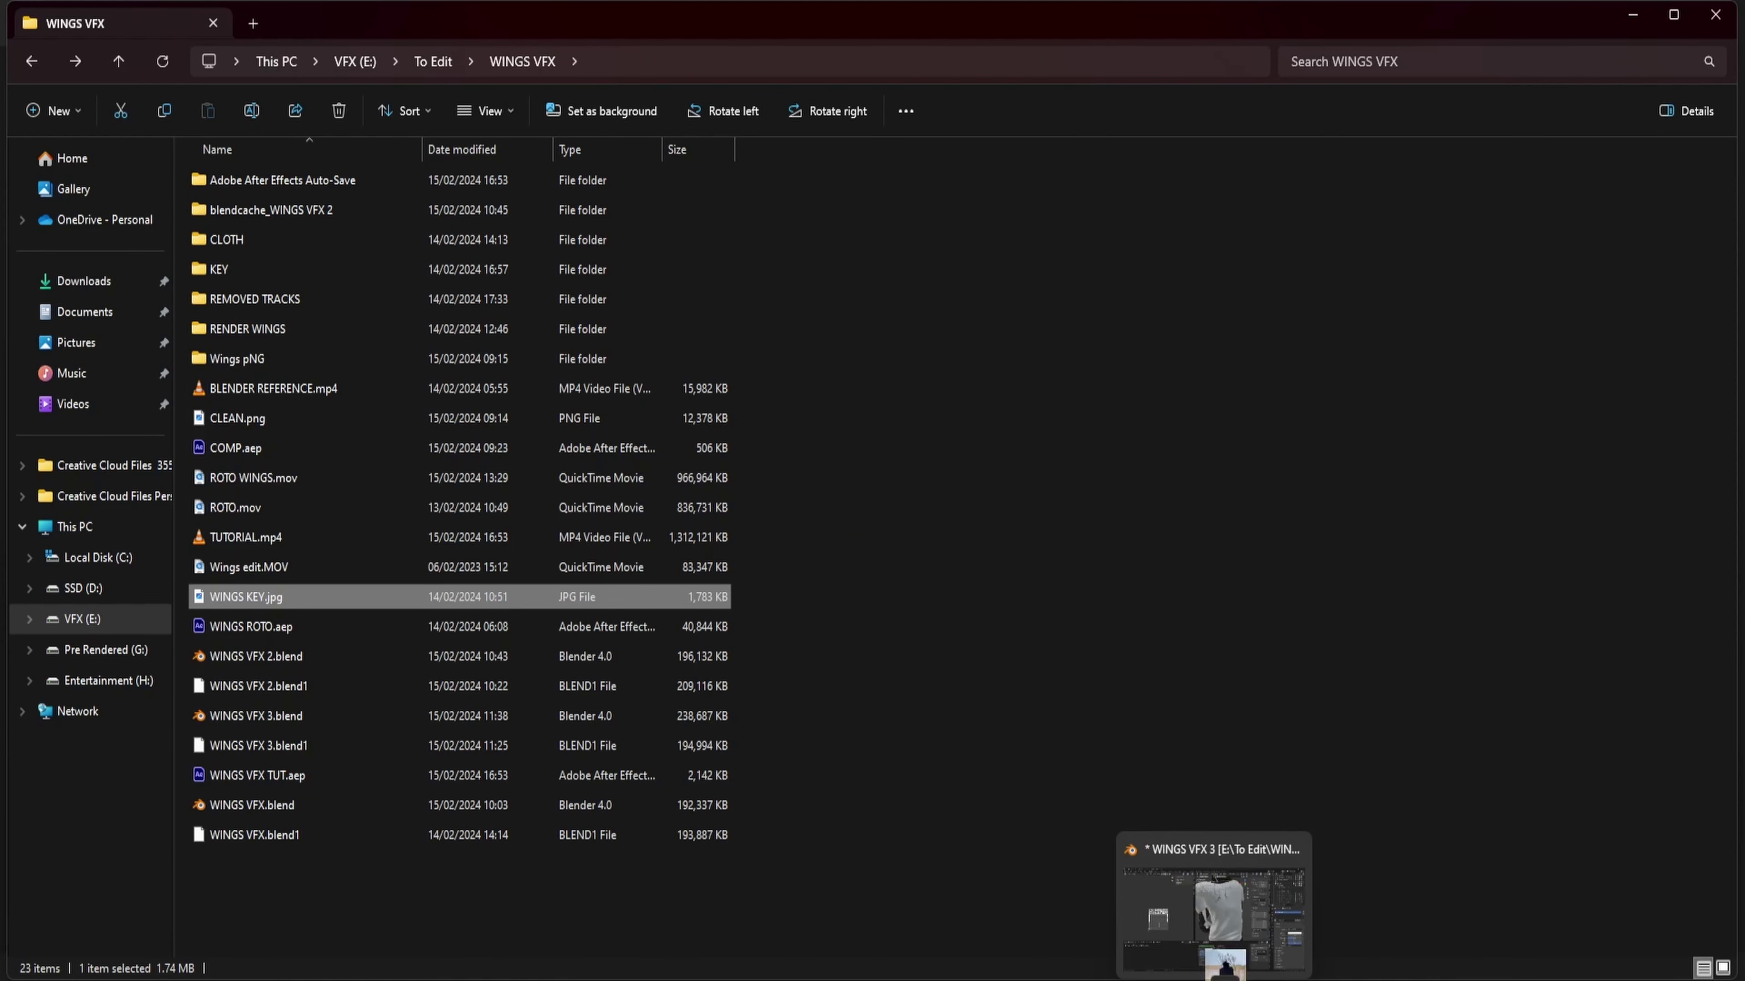
{"action": "left_click_drag", "start_coordinate": [1214, 975], "coordinate": [585, 800]}
{"action": "scroll", "coordinate": [601, 806], "scroll_direction": "up", "scroll_amount": 3}
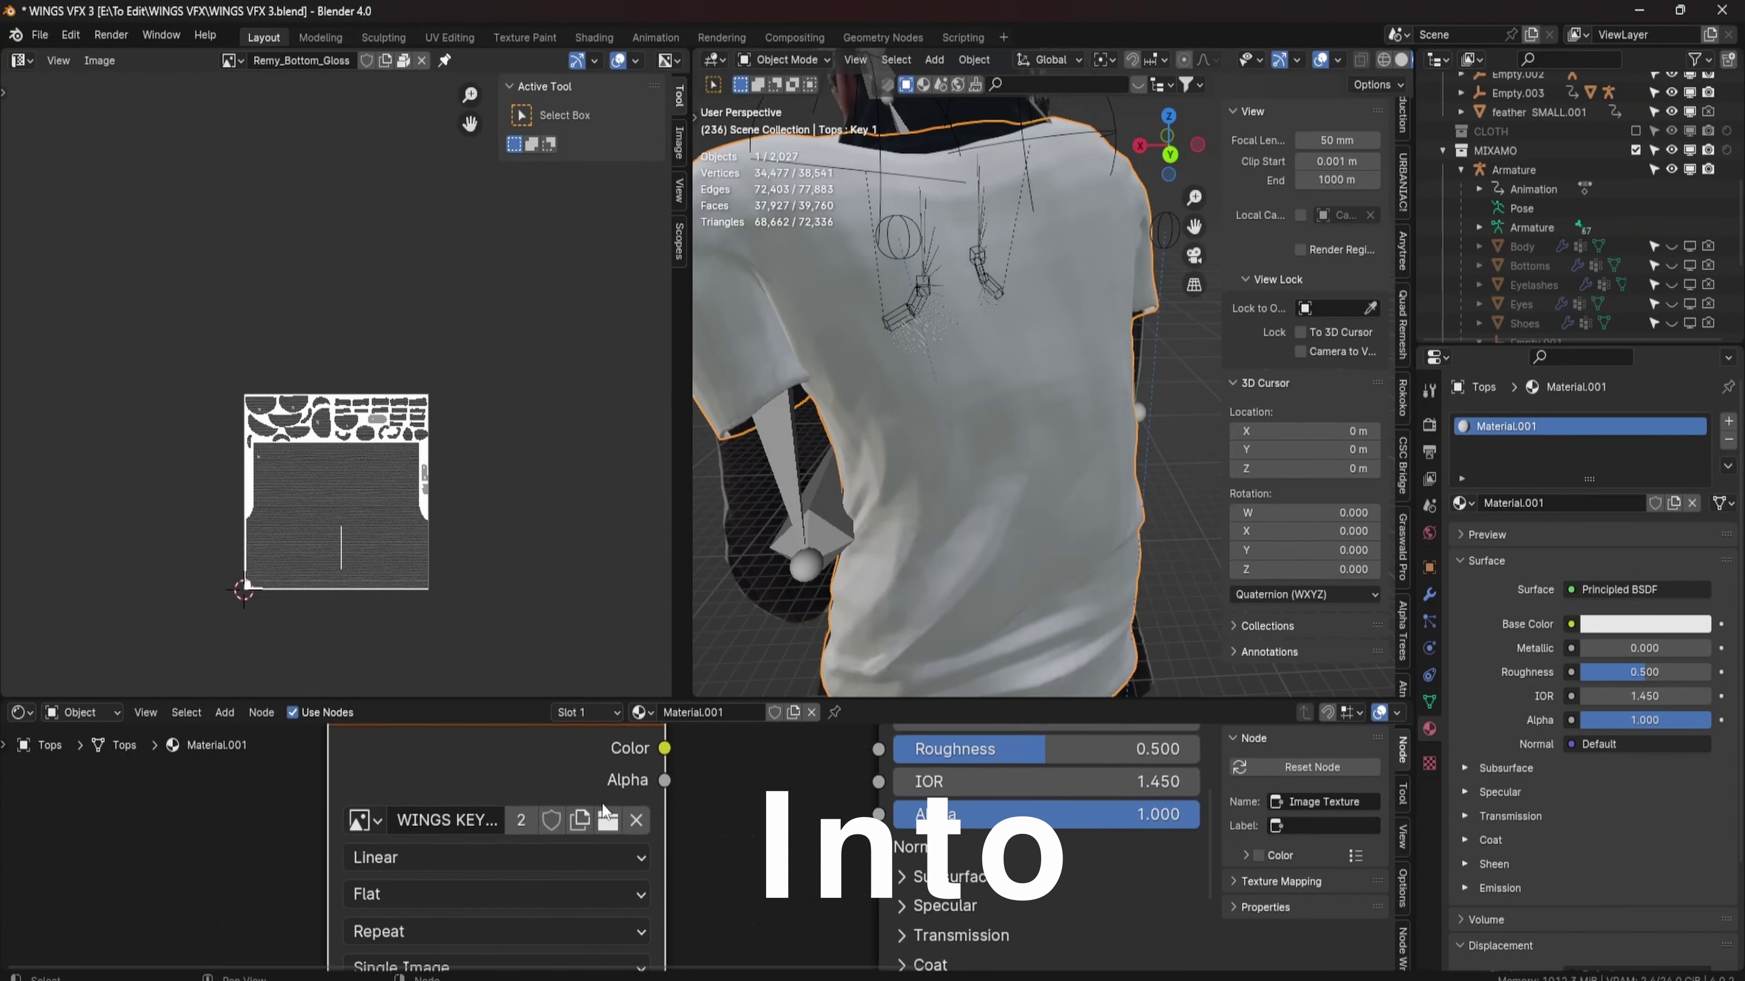
Show the WINGS KEY.jpg photo in the UV Editor.
{"action": "middle_click_drag", "start_coordinate": [601, 806], "coordinate": [612, 875]}
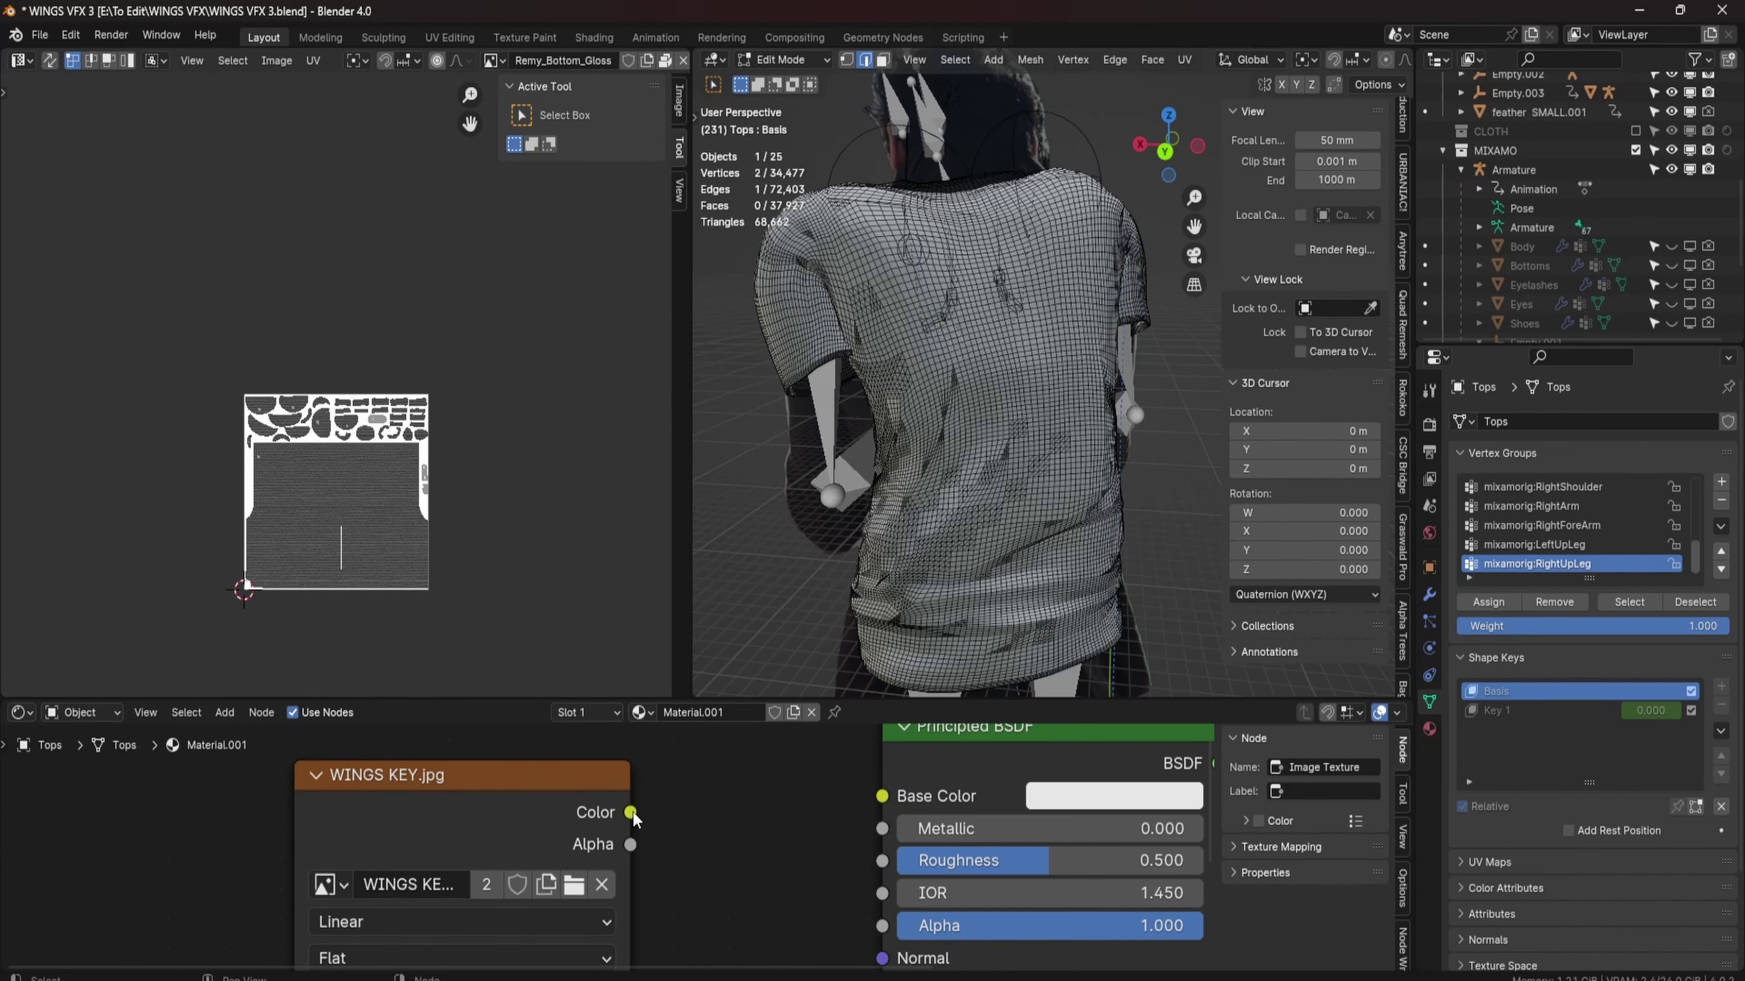
{"action": "scroll", "coordinate": [888, 455], "scroll_direction": "down", "scroll_amount": 4}
{"action": "scroll", "coordinate": [982, 416], "scroll_direction": "up", "scroll_amount": 6}
{"action": "middle_click_drag", "start_coordinate": [981, 417], "coordinate": [1024, 510]}
{"action": "scroll", "coordinate": [1024, 511], "scroll_direction": "down", "scroll_amount": 3}
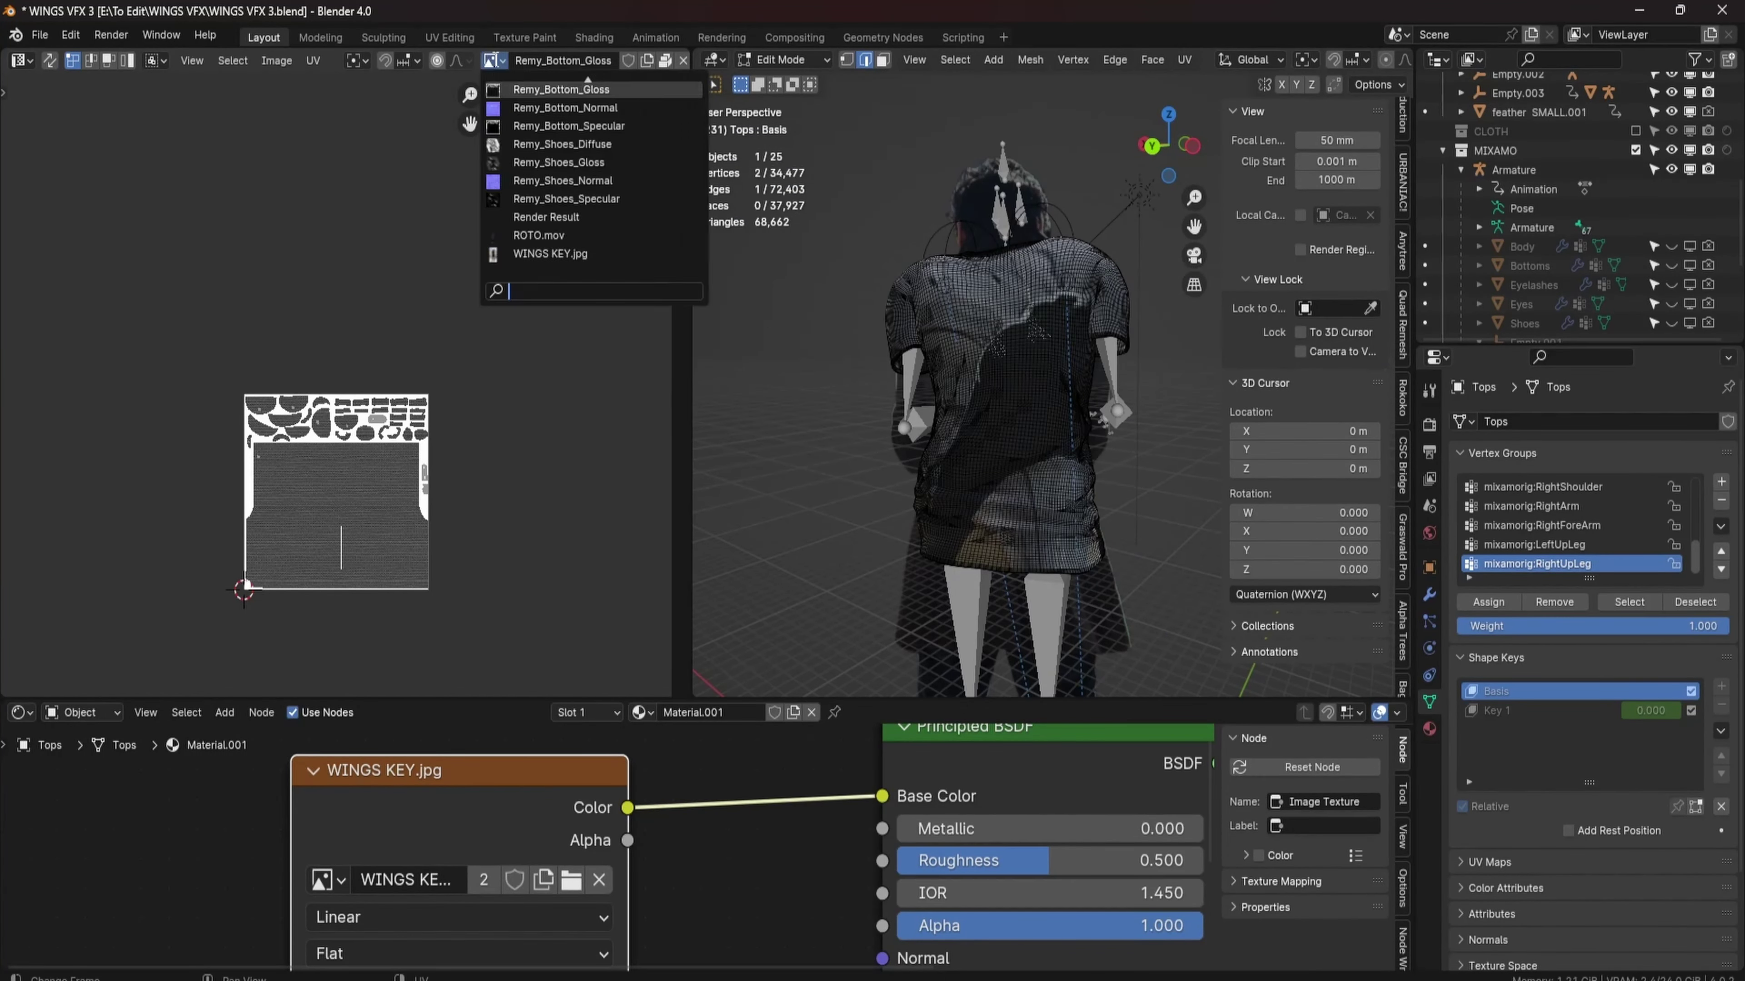
{"action": "left_click", "coordinate": [549, 253]}
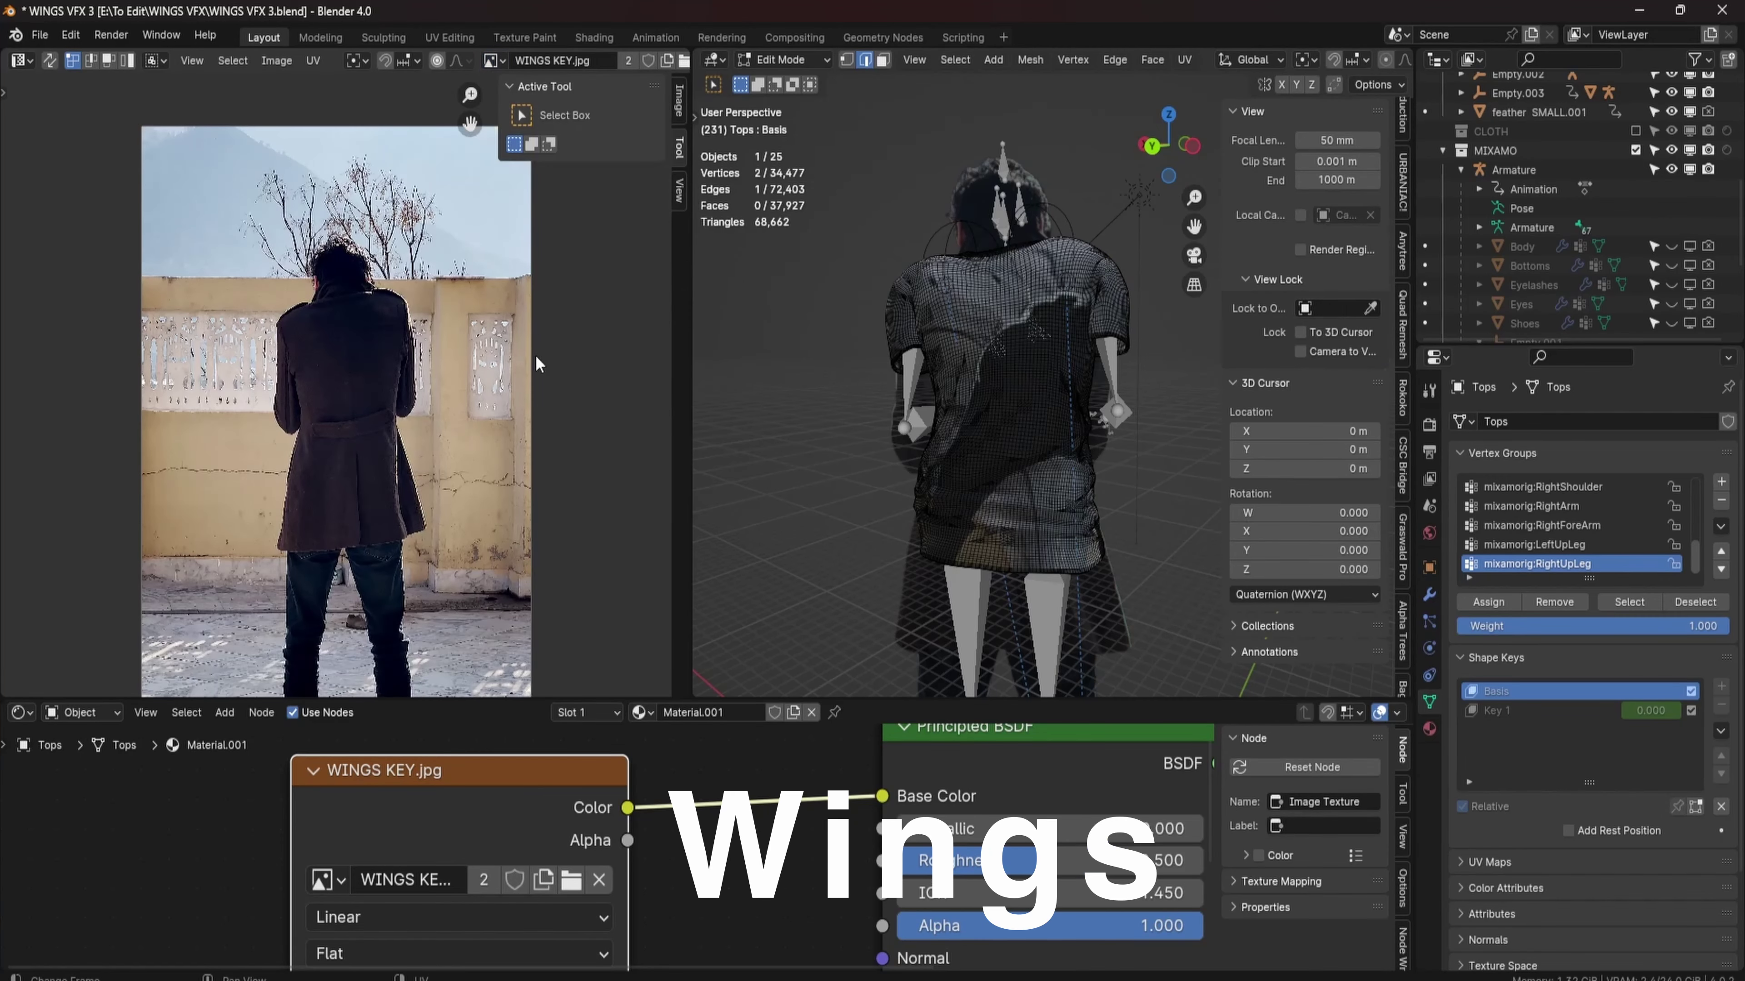
Look through the scene camera and Project from View all of the shirt's UVs.
{"action": "key", "text": "Tab"}
{"action": "key", "text": "q"}
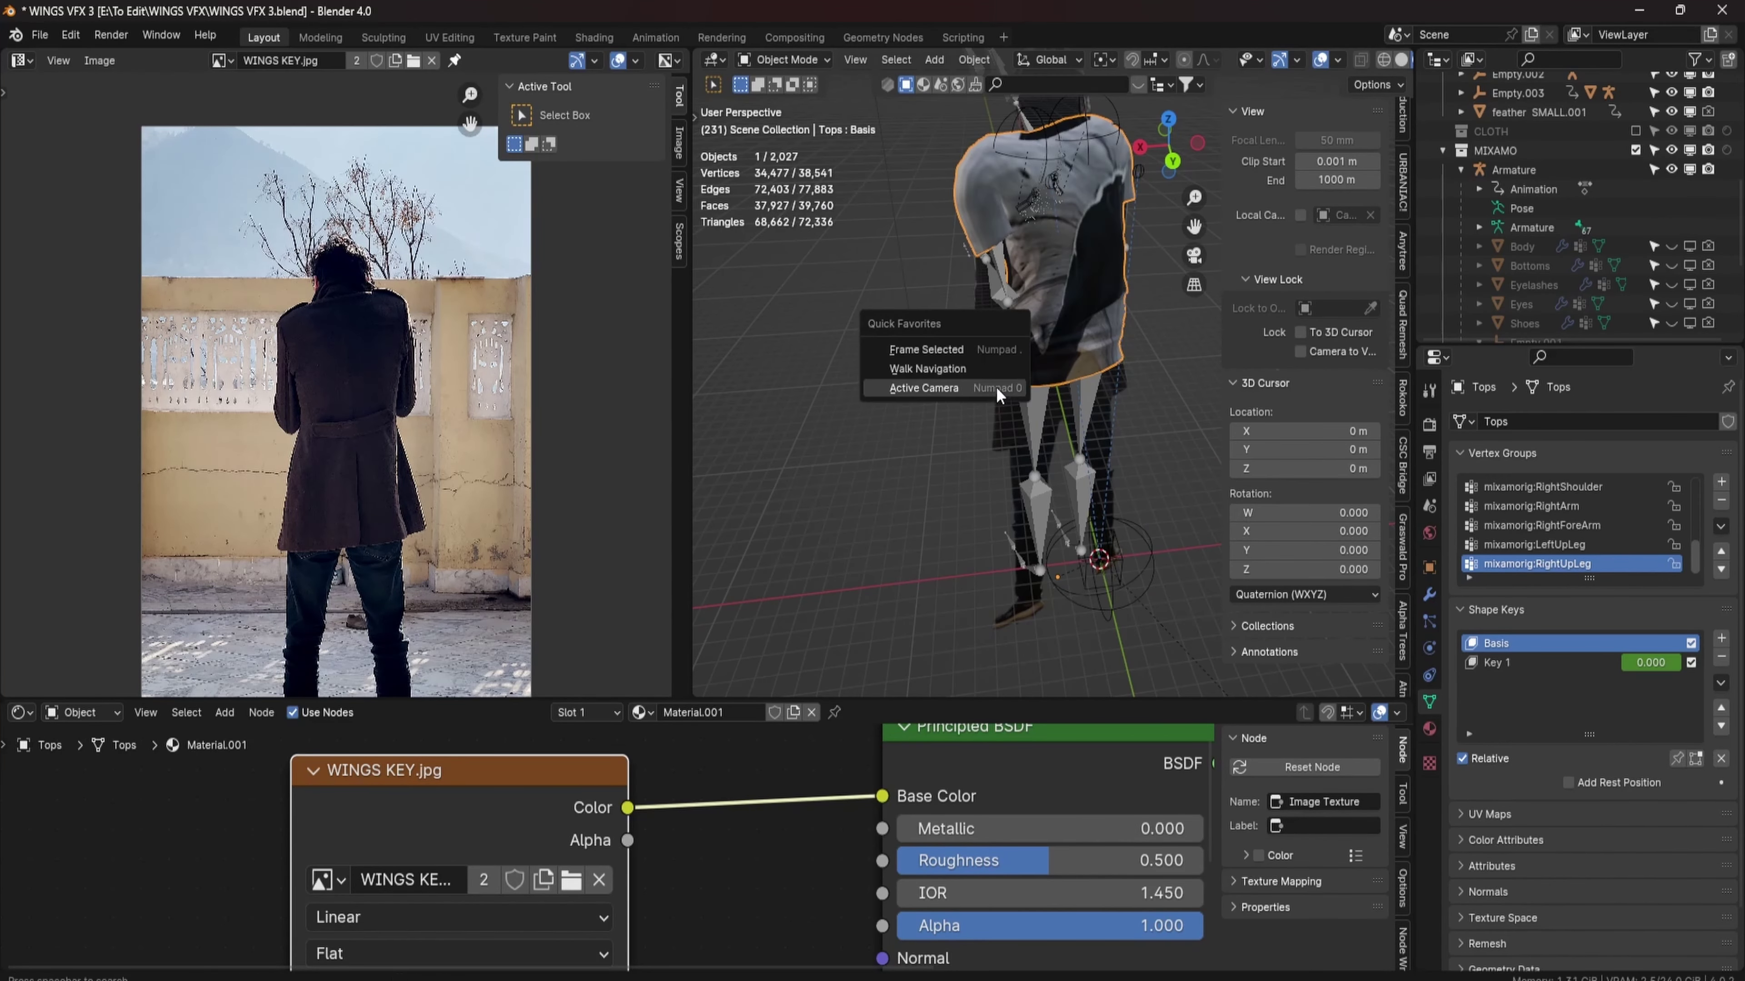
{"action": "left_click", "coordinate": [947, 388]}
{"action": "key", "text": "ctrl+Tab"}
{"action": "left_click", "coordinate": [1014, 343]}
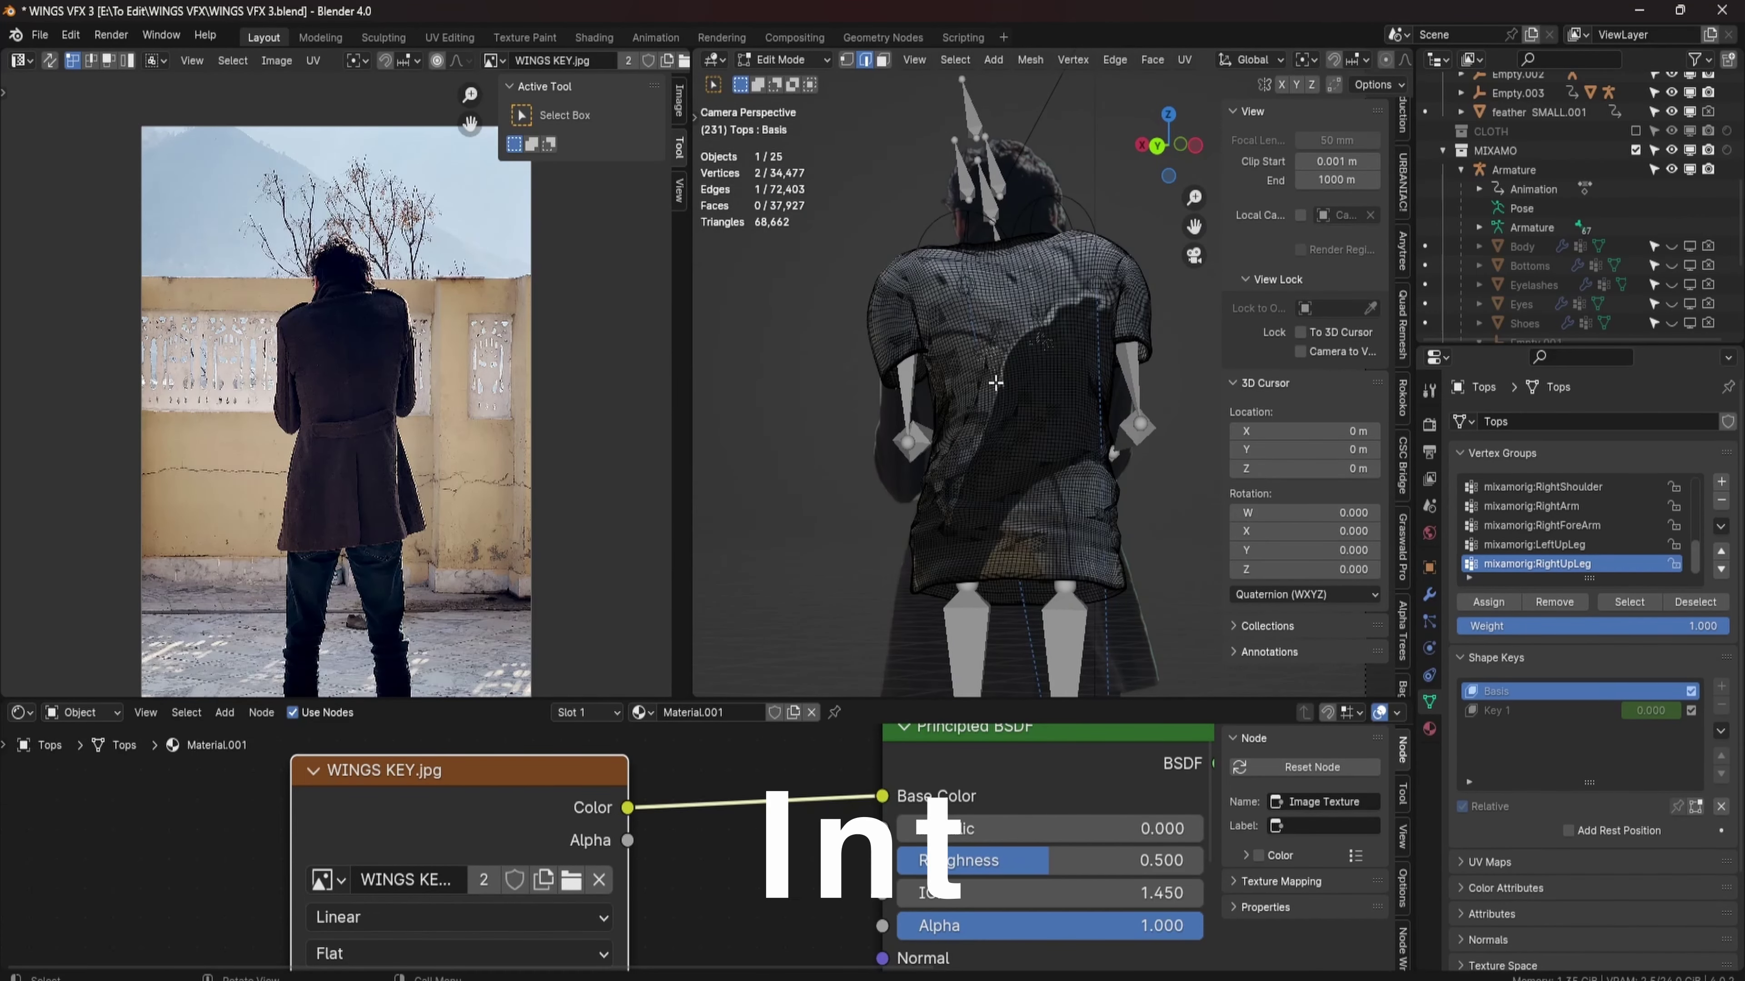
{"action": "key", "text": "a"}
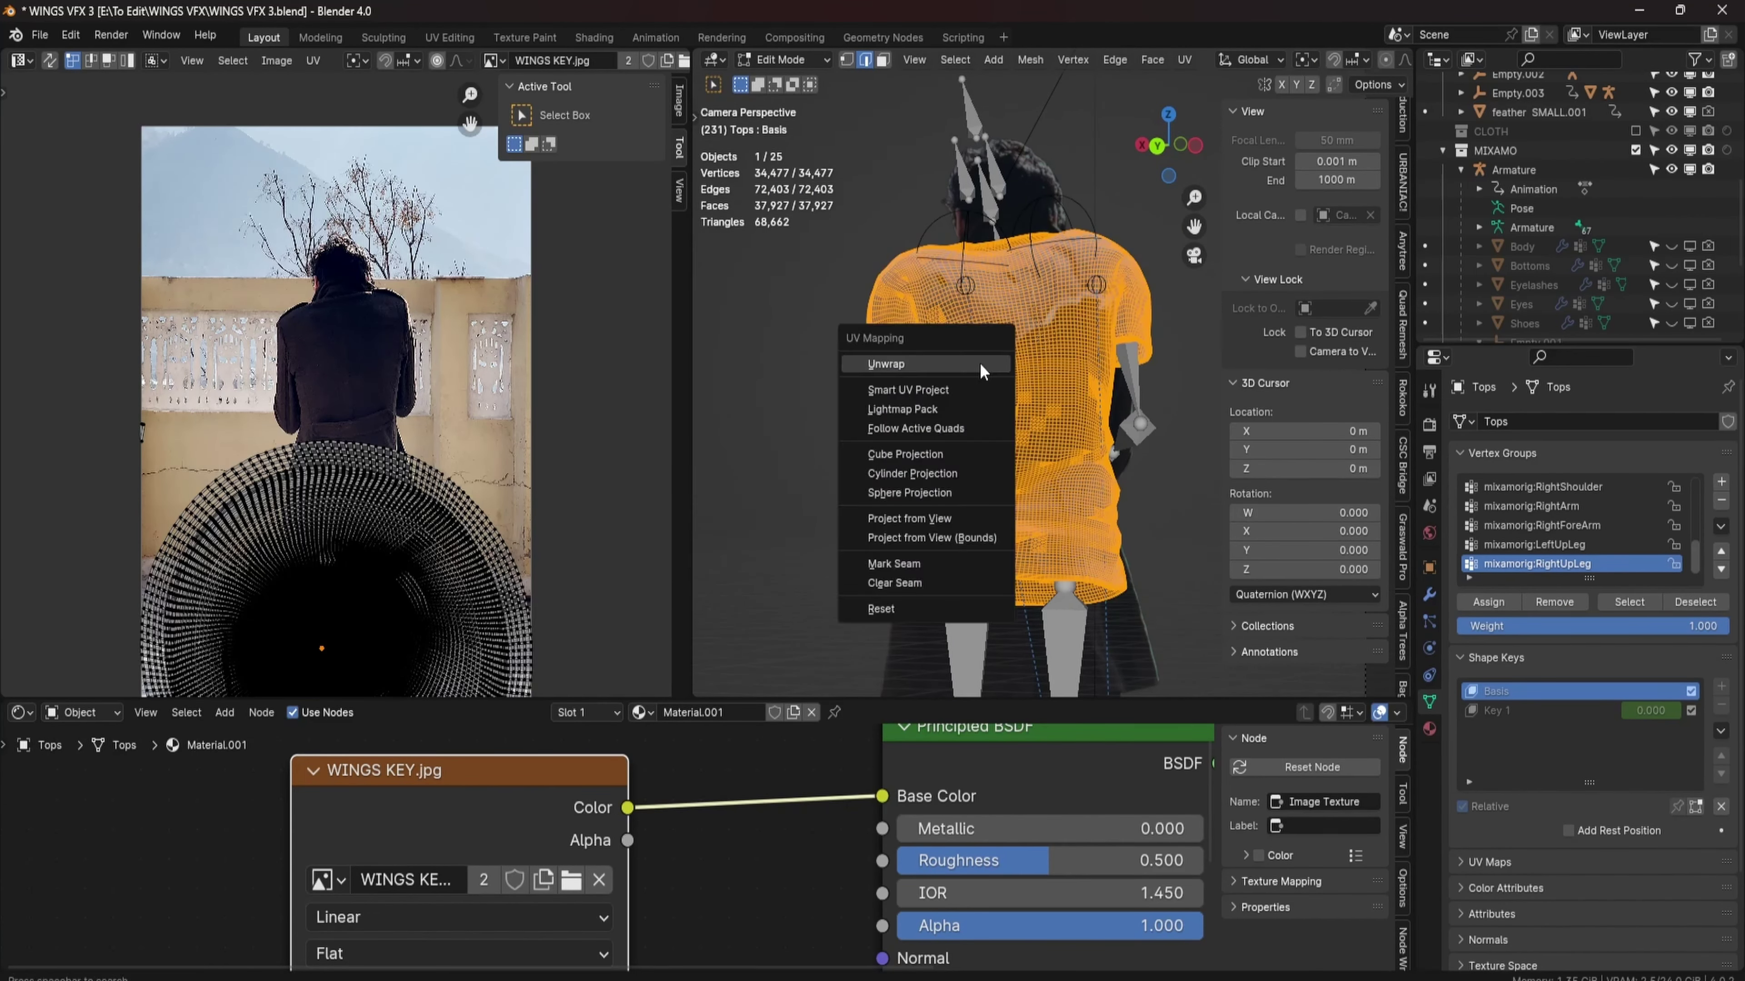
{"action": "key", "text": "u"}
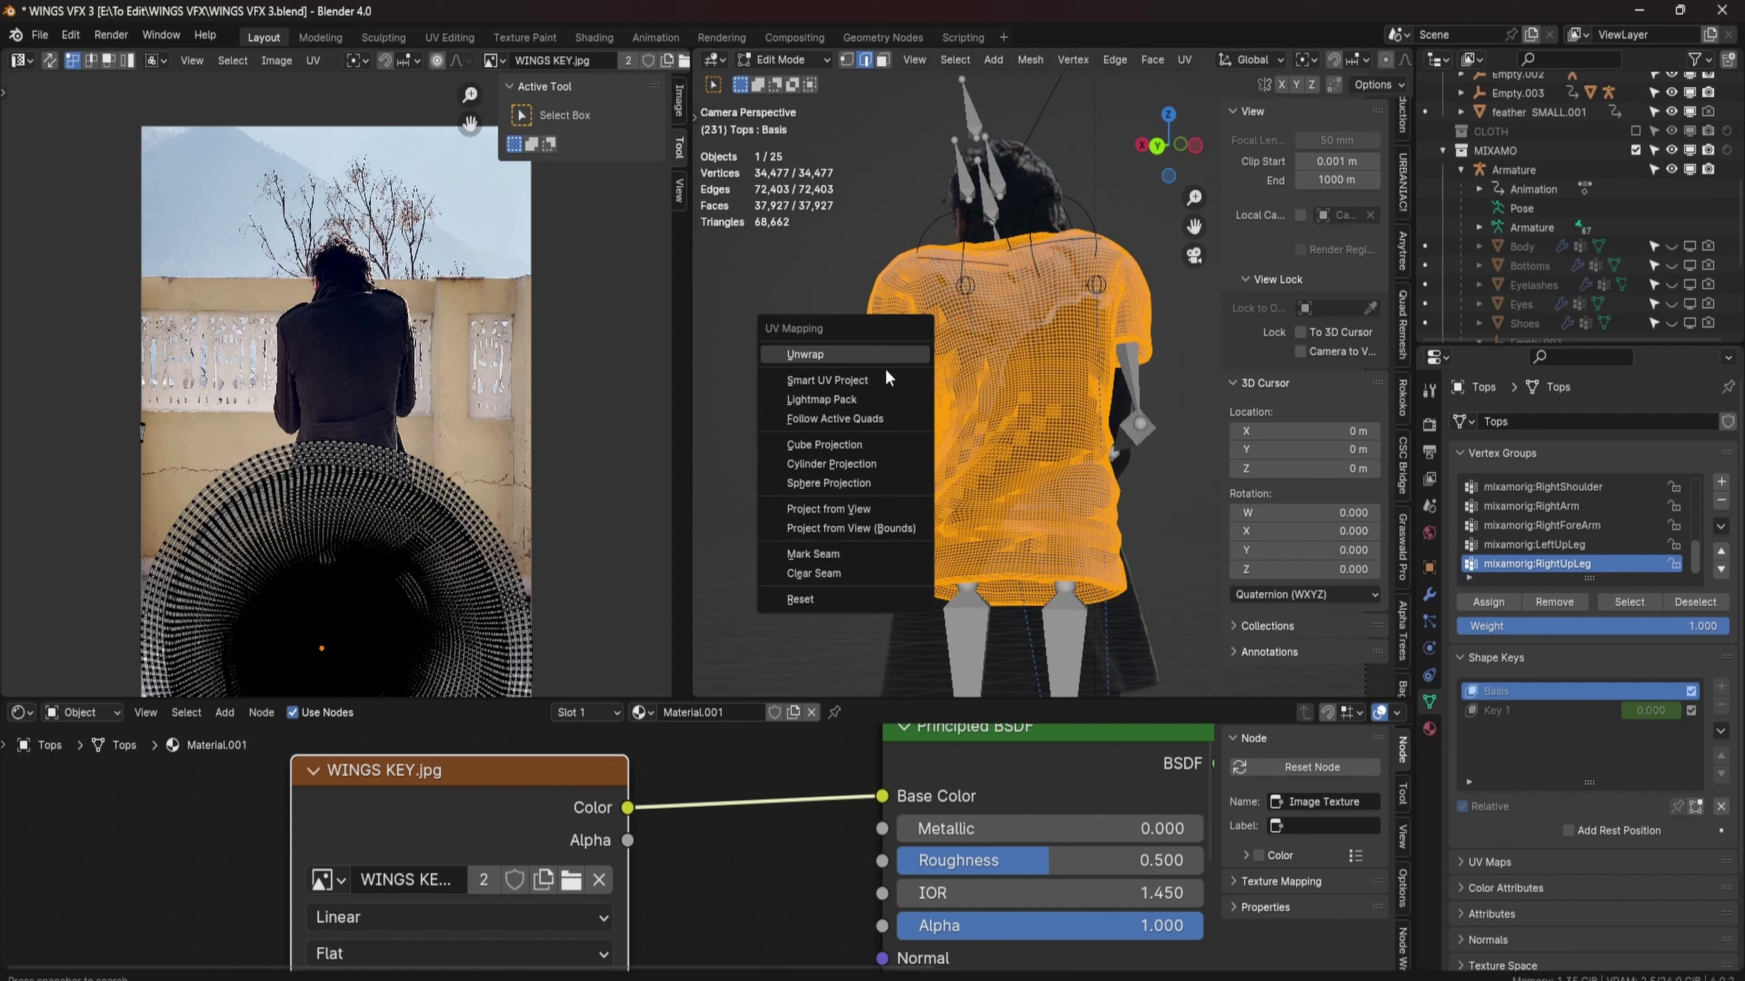
{"action": "left_click", "coordinate": [842, 508]}
Move the shirt's UVs onto the dark coat in the photo with proportional editing.
{"action": "scroll", "coordinate": [960, 445], "scroll_direction": "up", "scroll_amount": 8}
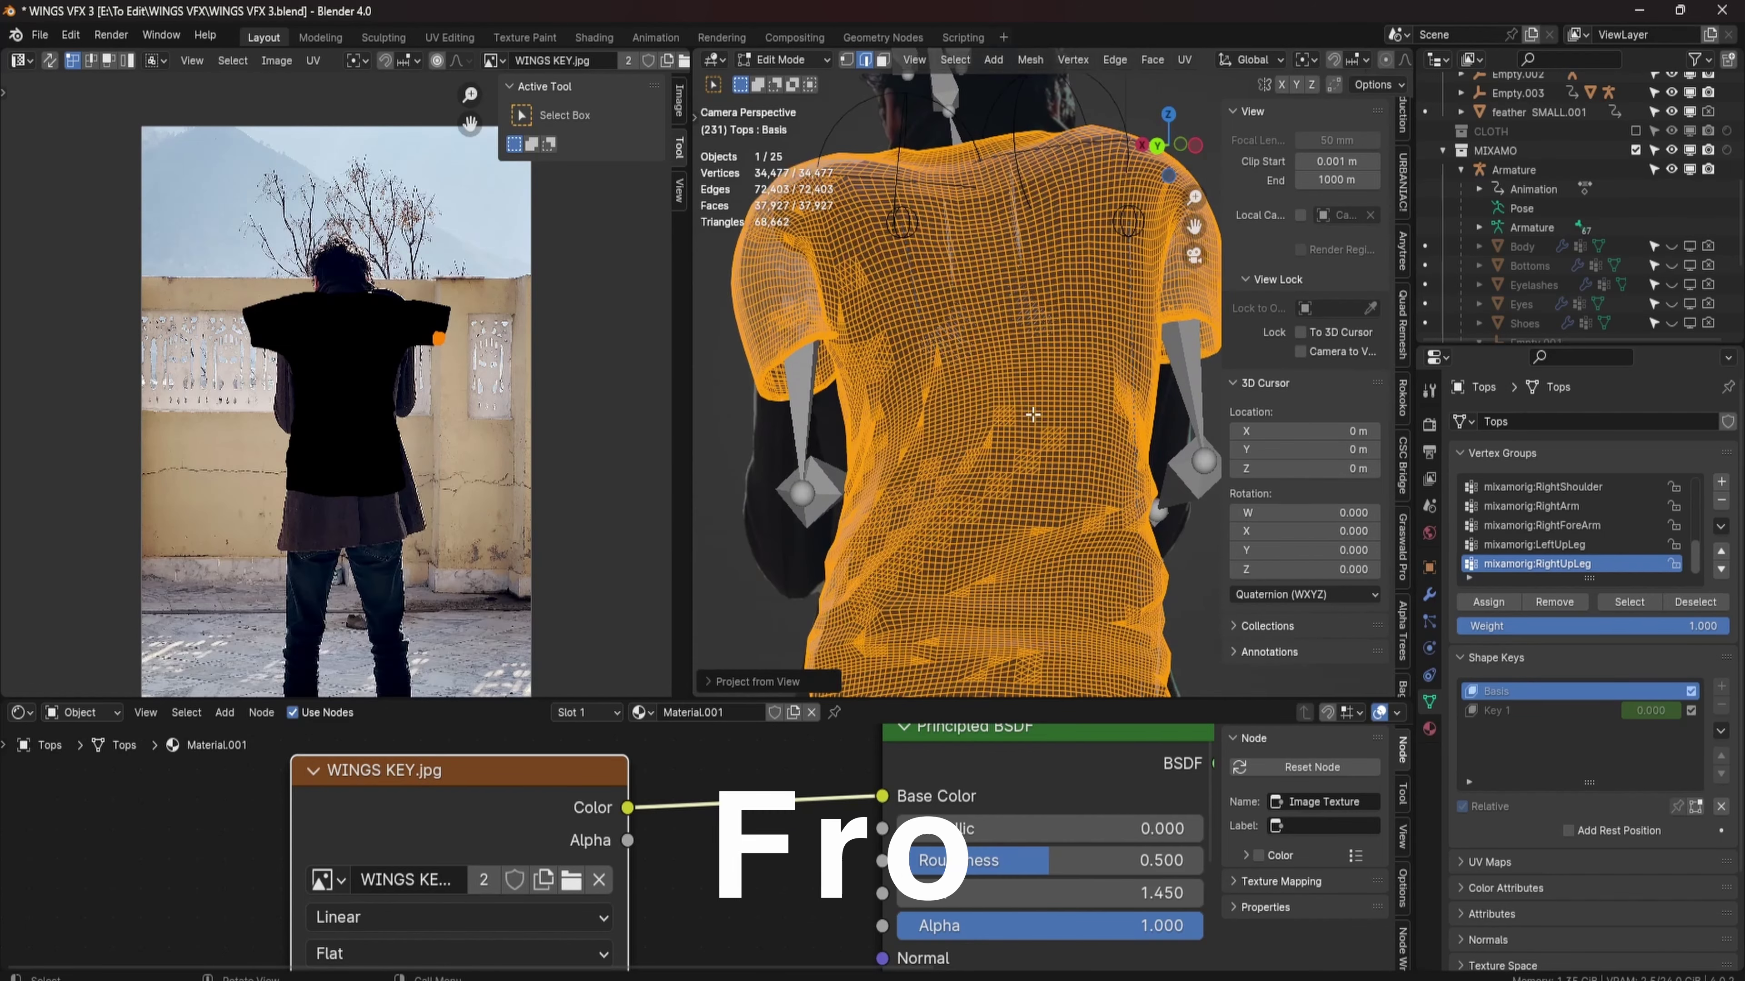
{"action": "scroll", "coordinate": [397, 322], "scroll_direction": "up", "scroll_amount": 1}
{"action": "key", "text": "o"}
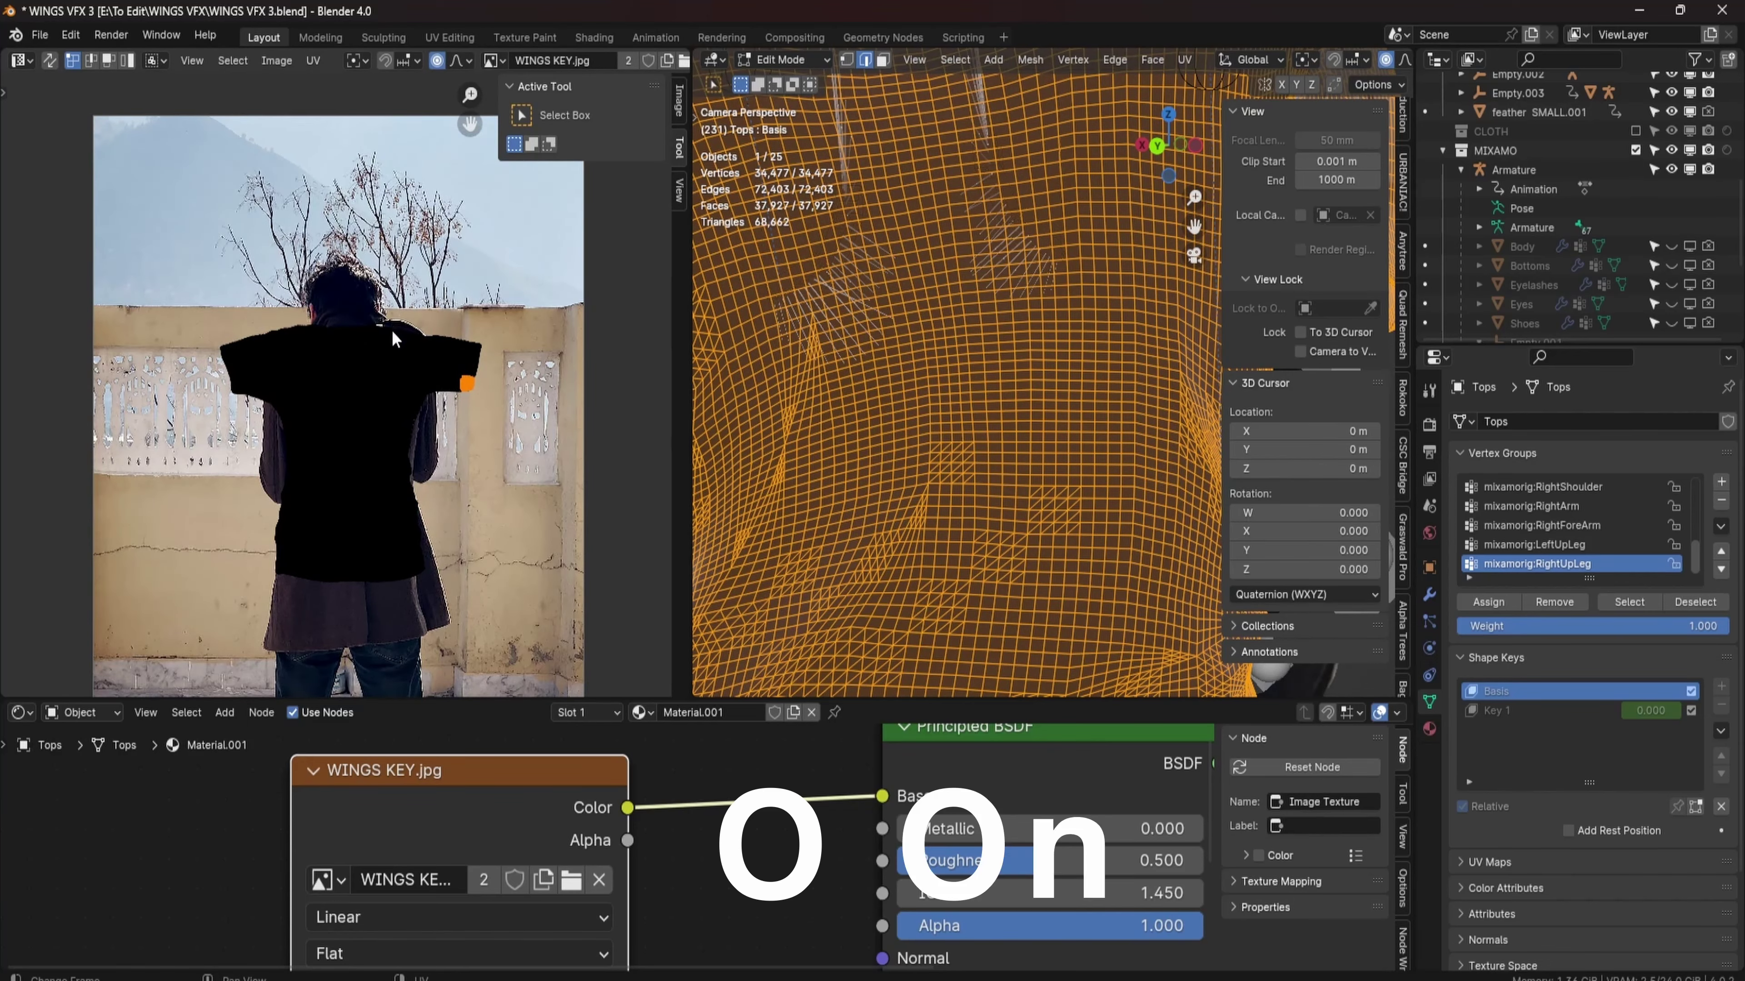
{"action": "scroll", "coordinate": [393, 337], "scroll_direction": "up", "scroll_amount": 2}
{"action": "scroll", "coordinate": [364, 355], "scroll_direction": "down", "scroll_amount": 2}
{"action": "left_click_drag", "start_coordinate": [165, 267], "coordinate": [482, 571]}
{"action": "scroll", "coordinate": [516, 505], "scroll_direction": "up", "scroll_amount": 2}
{"action": "key", "text": "g"}
{"action": "left_click", "coordinate": [547, 397]}
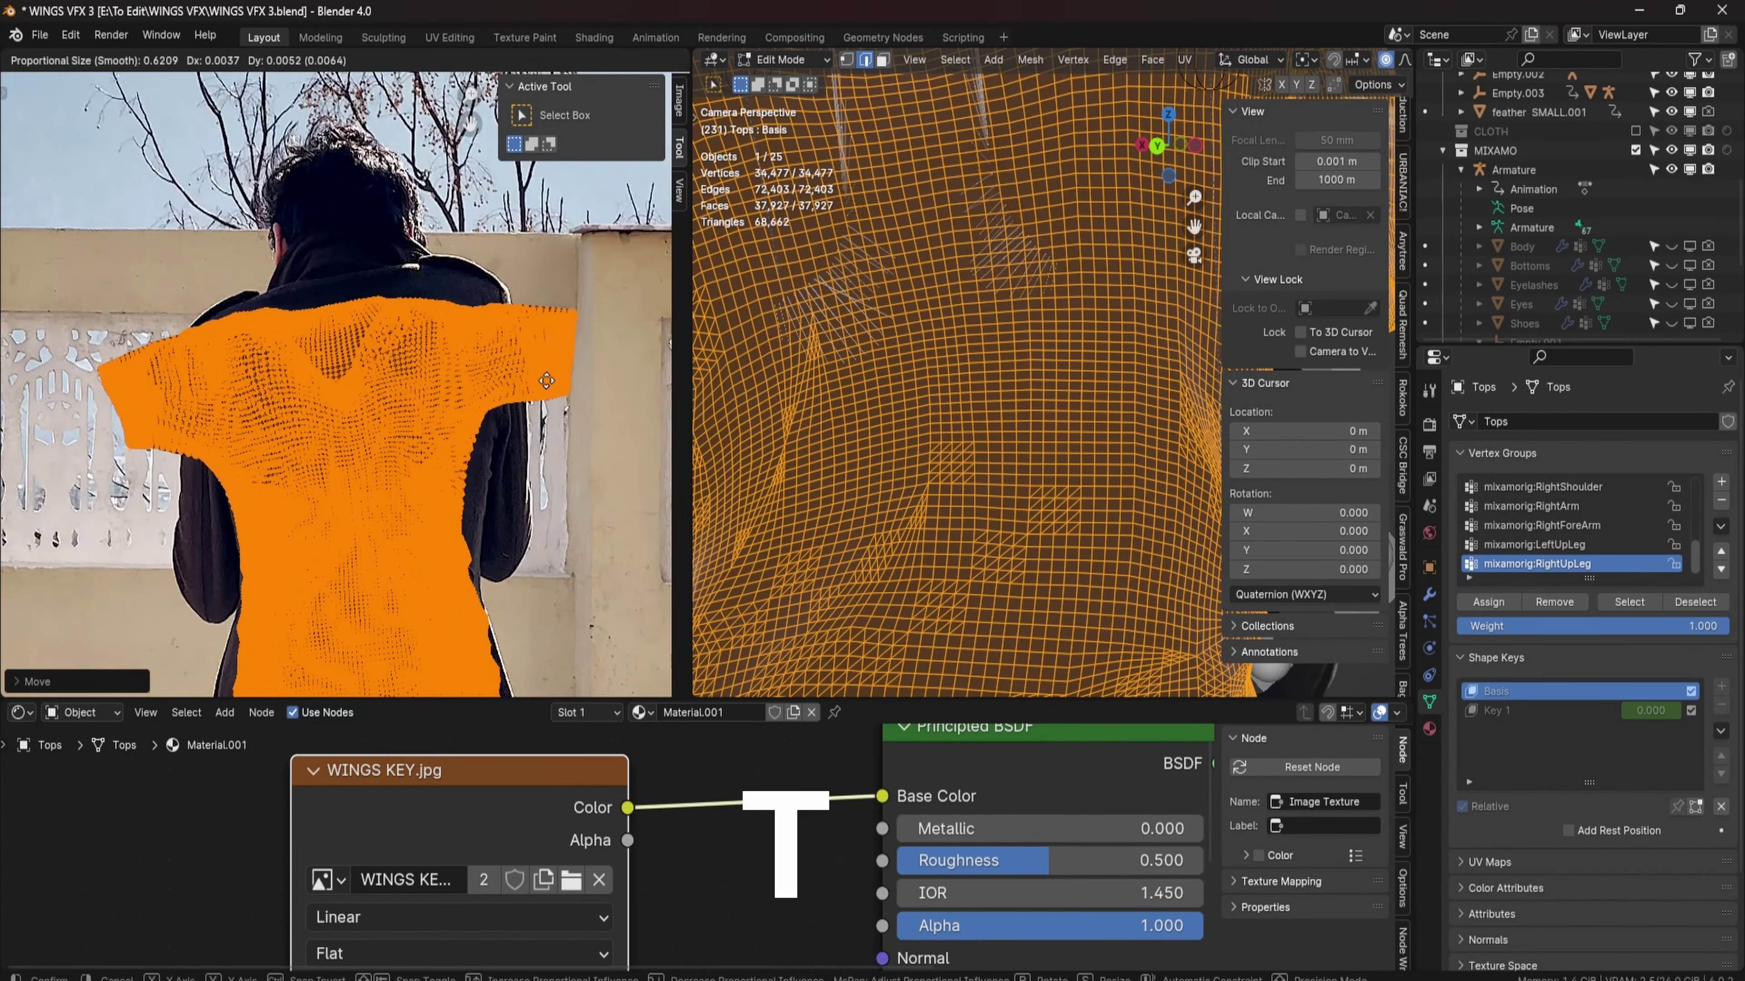
{"action": "middle_click_drag", "start_coordinate": [553, 427], "coordinate": [557, 380]}
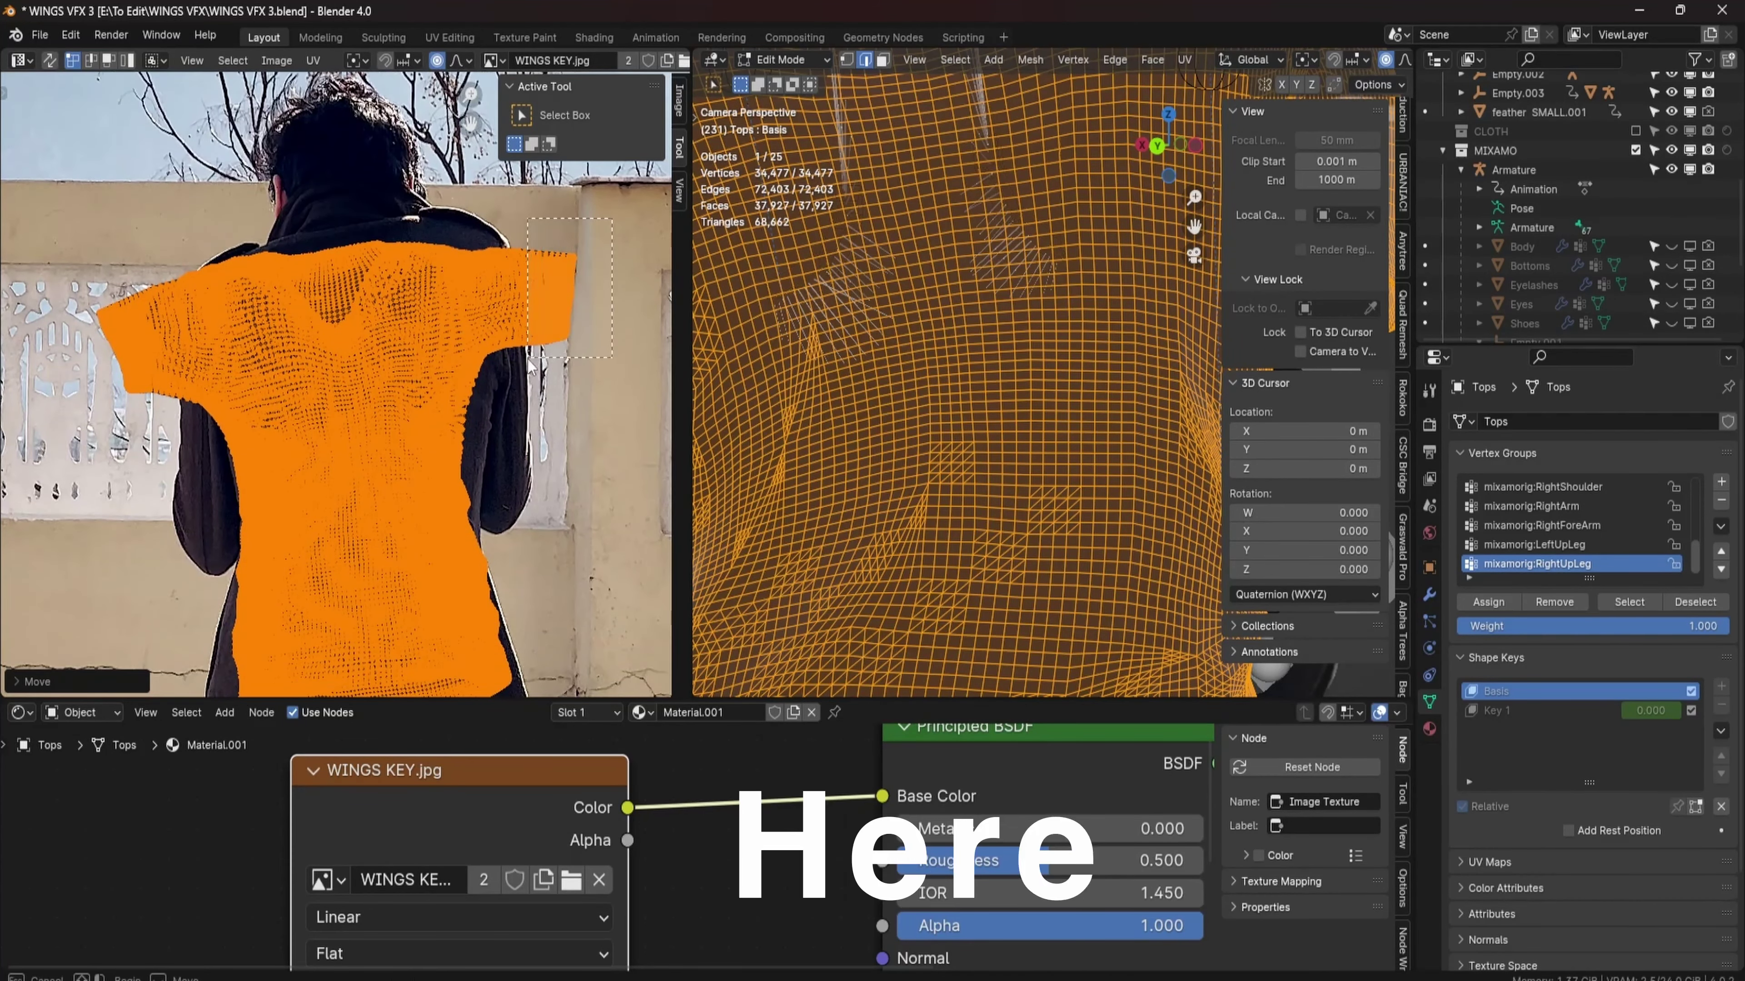
{"action": "left_click_drag", "start_coordinate": [532, 364], "coordinate": [530, 359]}
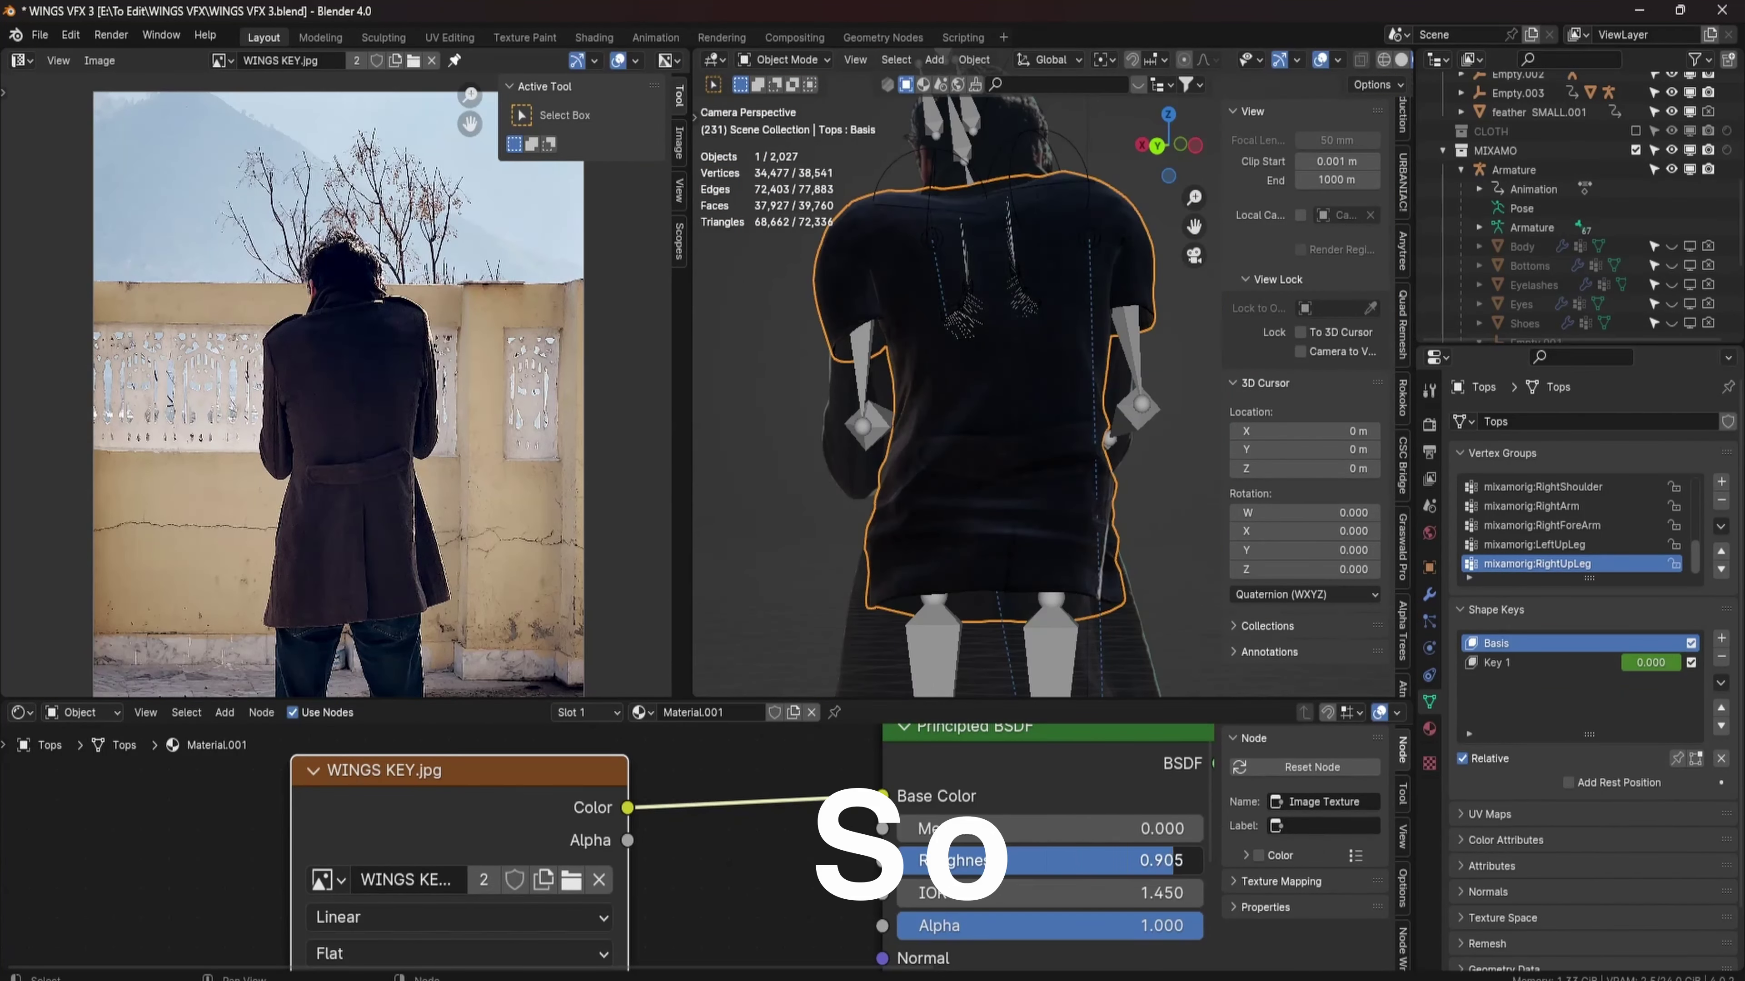
{"action": "middle_click_drag", "start_coordinate": [1036, 504], "coordinate": [1002, 491]}
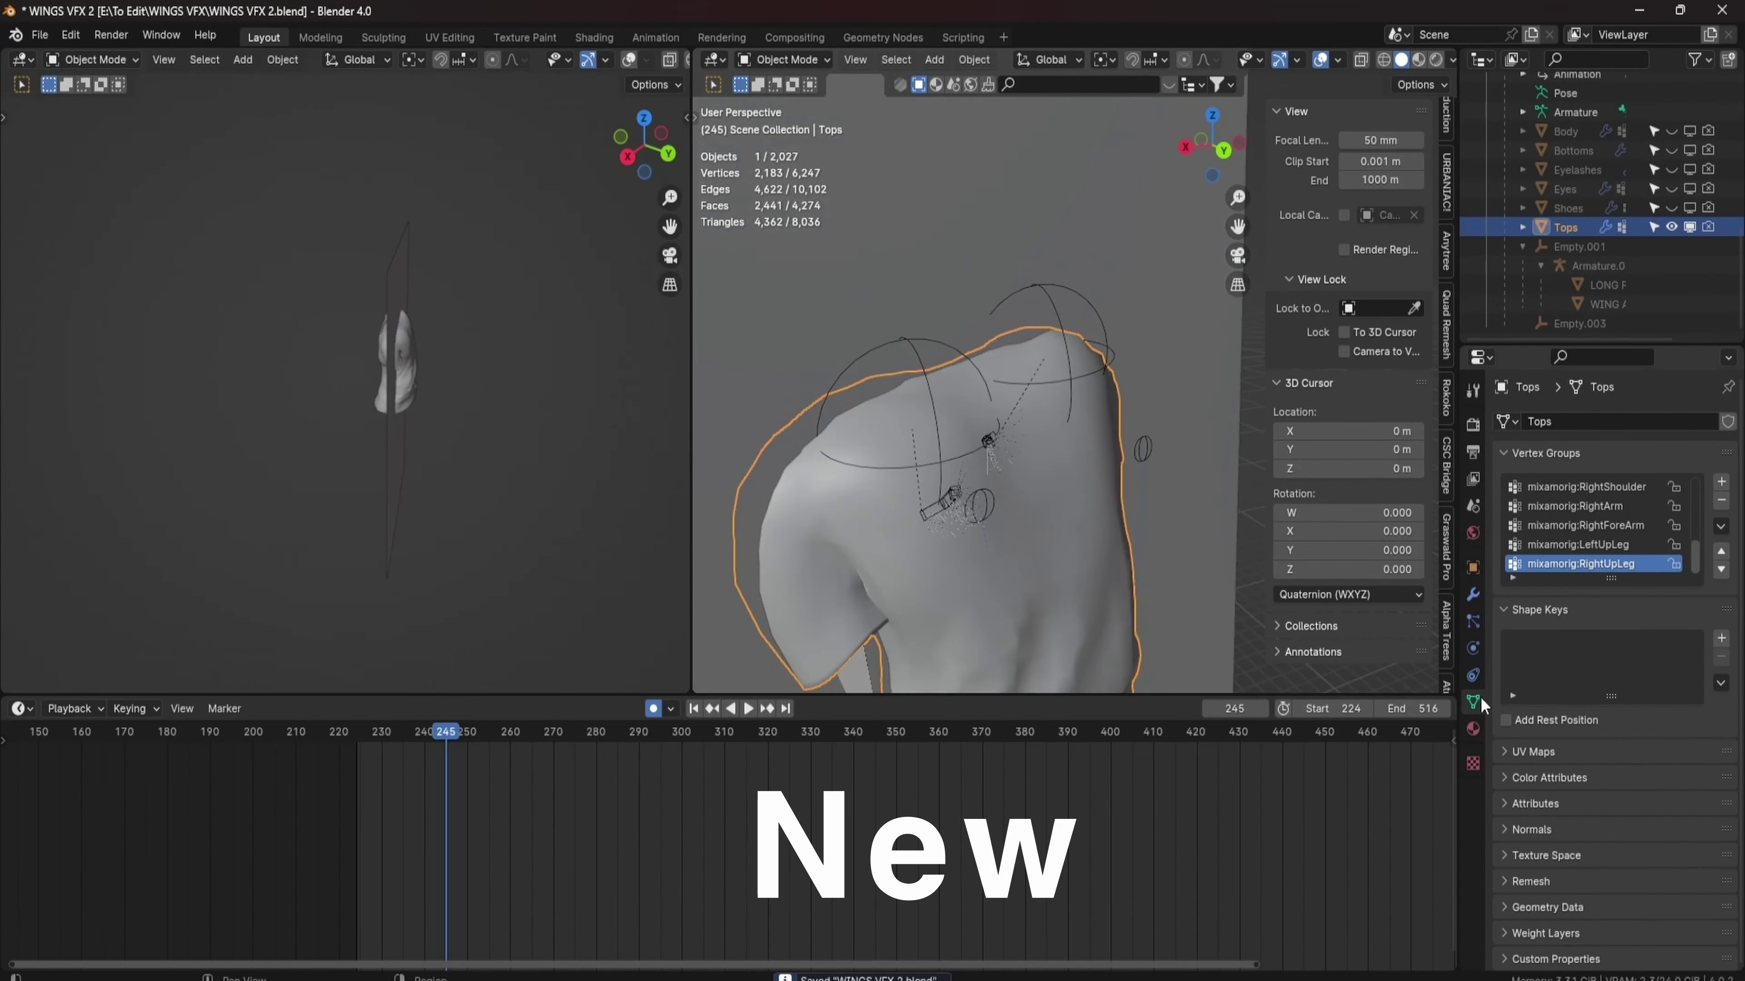
Add Basis and Key 1 shape keys and show the armature deformation in edit mode.
{"action": "left_click", "coordinate": [1720, 638]}
{"action": "middle_click_drag", "start_coordinate": [948, 578], "coordinate": [1031, 509]}
{"action": "left_click", "coordinate": [1720, 638]}
{"action": "key", "text": "space"}
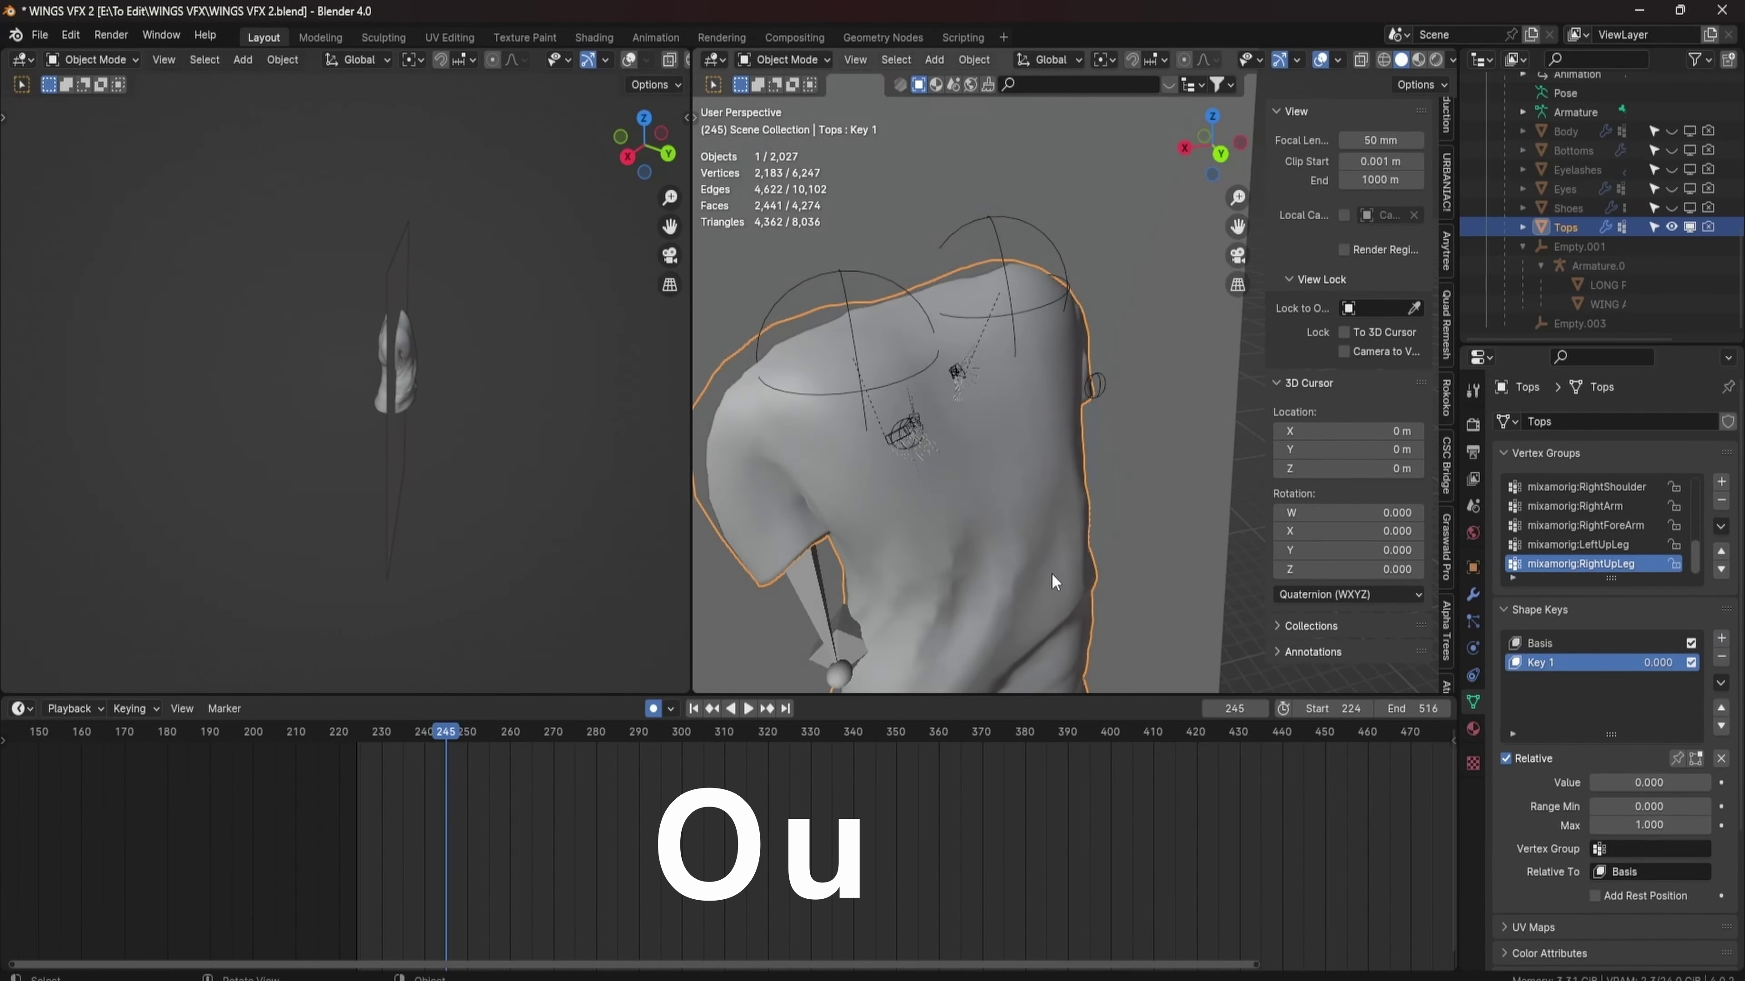
{"action": "key", "text": "Tab"}
{"action": "key", "text": "space"}
{"action": "key", "text": "Tab"}
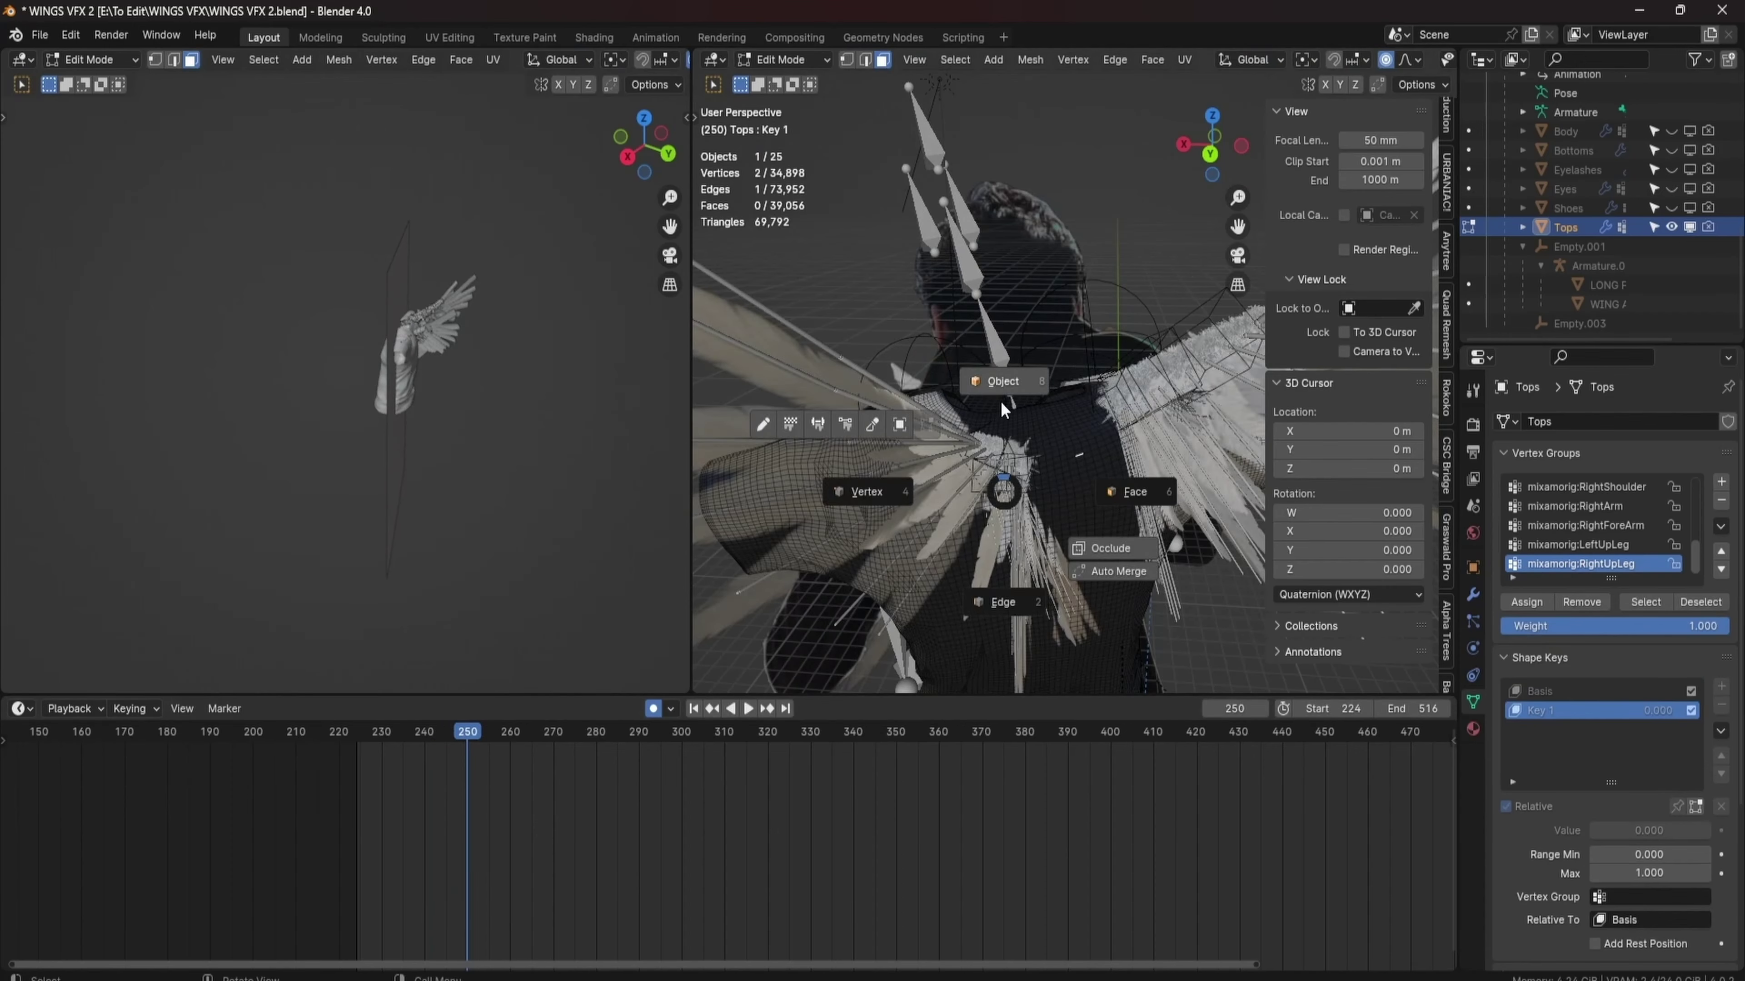
{"action": "left_click", "coordinate": [1003, 399]}
{"action": "left_click", "coordinate": [1473, 594]}
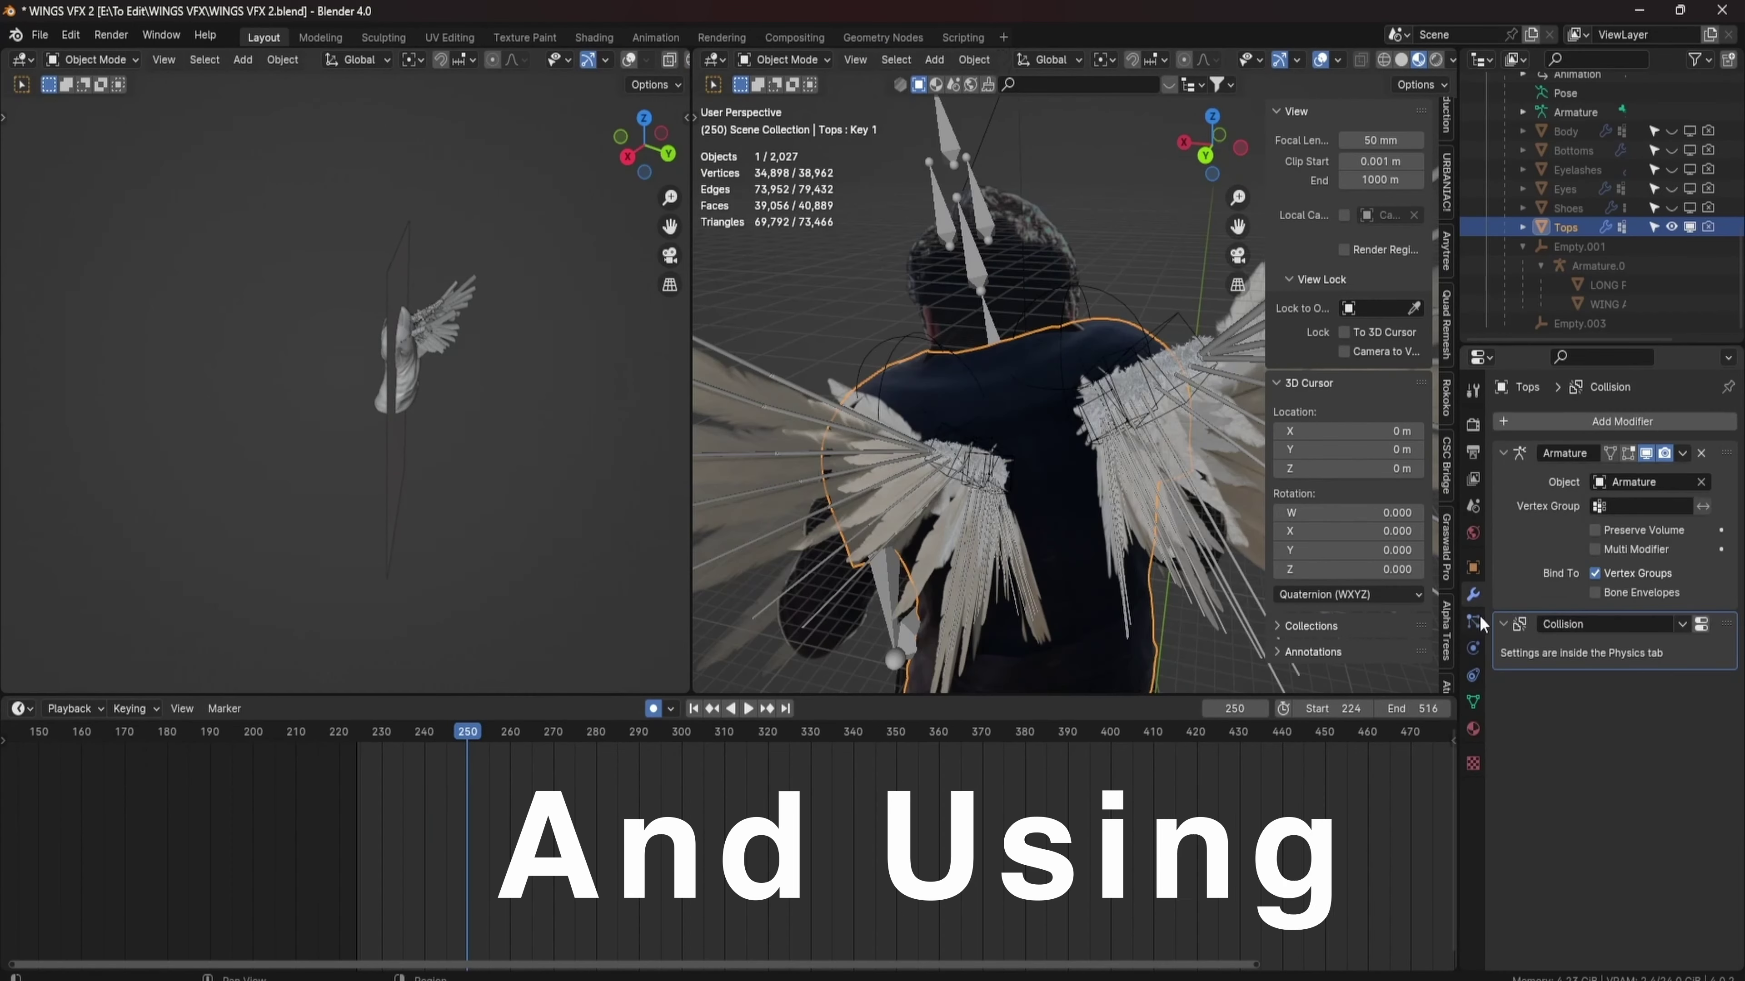
{"action": "left_click", "coordinate": [1627, 453]}
Bulge a face on the shirt's back with a proportional move in face select mode.
{"action": "key", "text": "Left"}
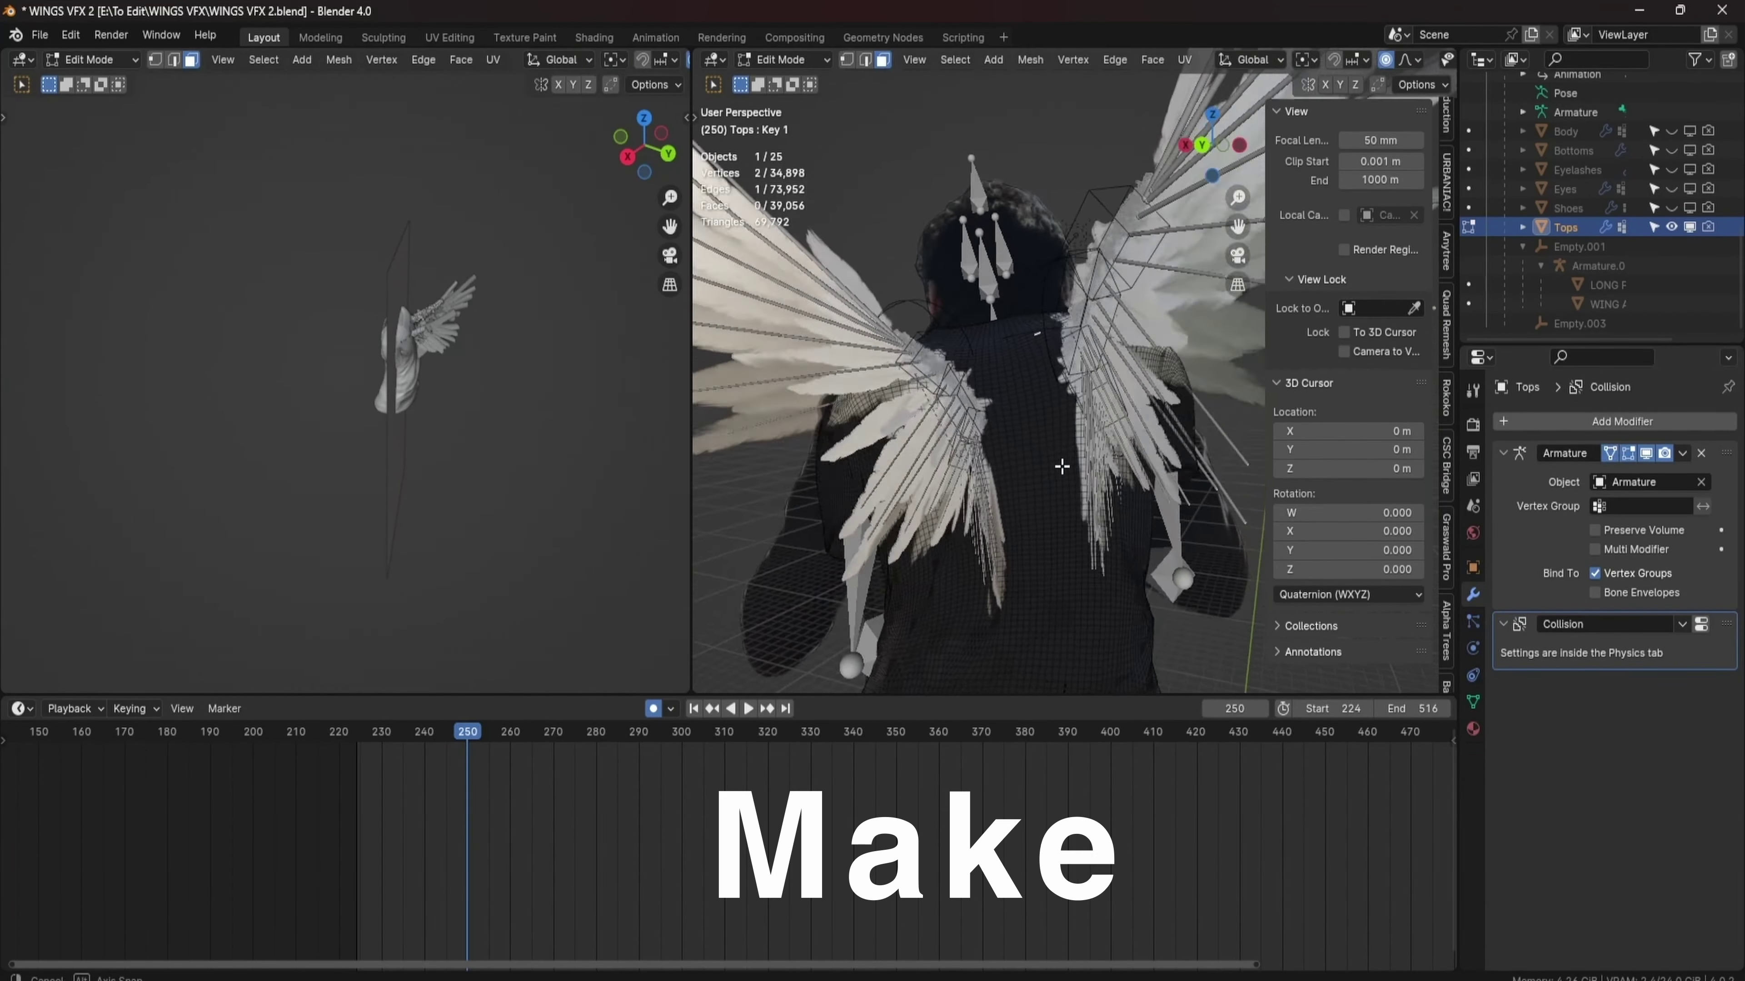
{"action": "key", "text": "Tab"}
{"action": "key", "text": "Left"}
{"action": "key", "text": "Left"}
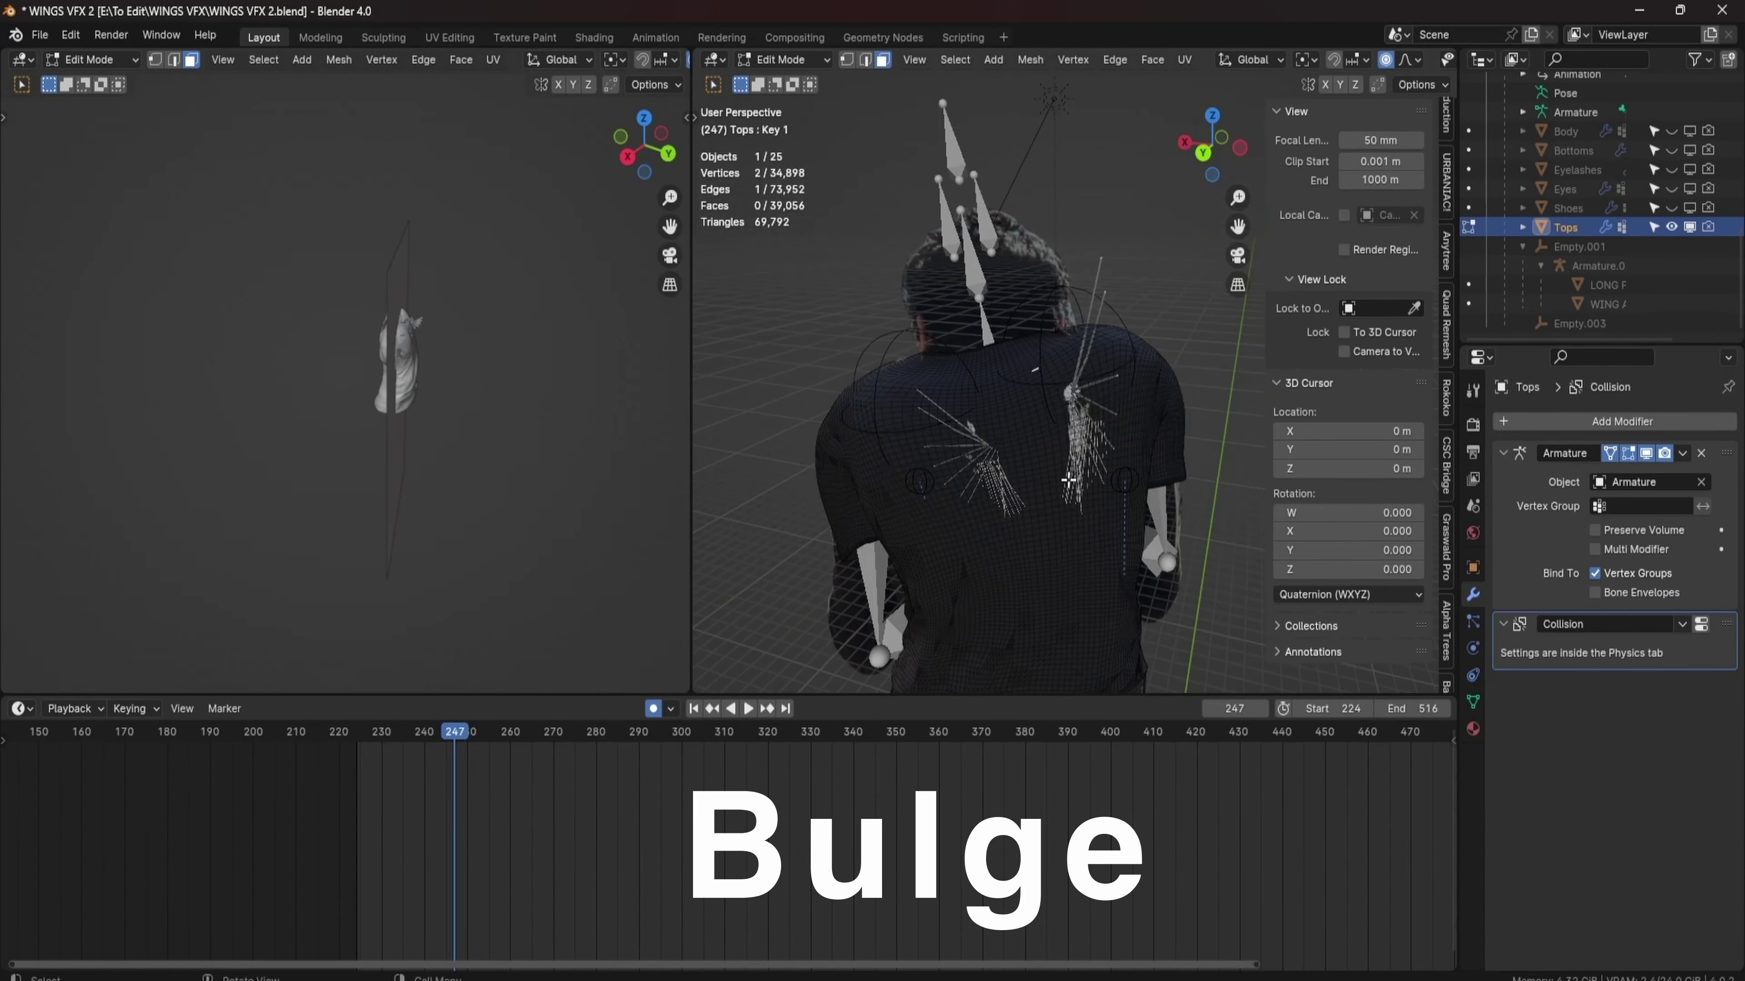
{"action": "middle_click_drag", "start_coordinate": [1080, 474], "coordinate": [989, 451]}
{"action": "key", "text": "Right"}
{"action": "key", "text": "Right"}
{"action": "key", "text": "ctrl+Tab"}
{"action": "left_click", "coordinate": [1130, 442]}
{"action": "scroll", "coordinate": [1071, 447], "scroll_direction": "up", "scroll_amount": 5}
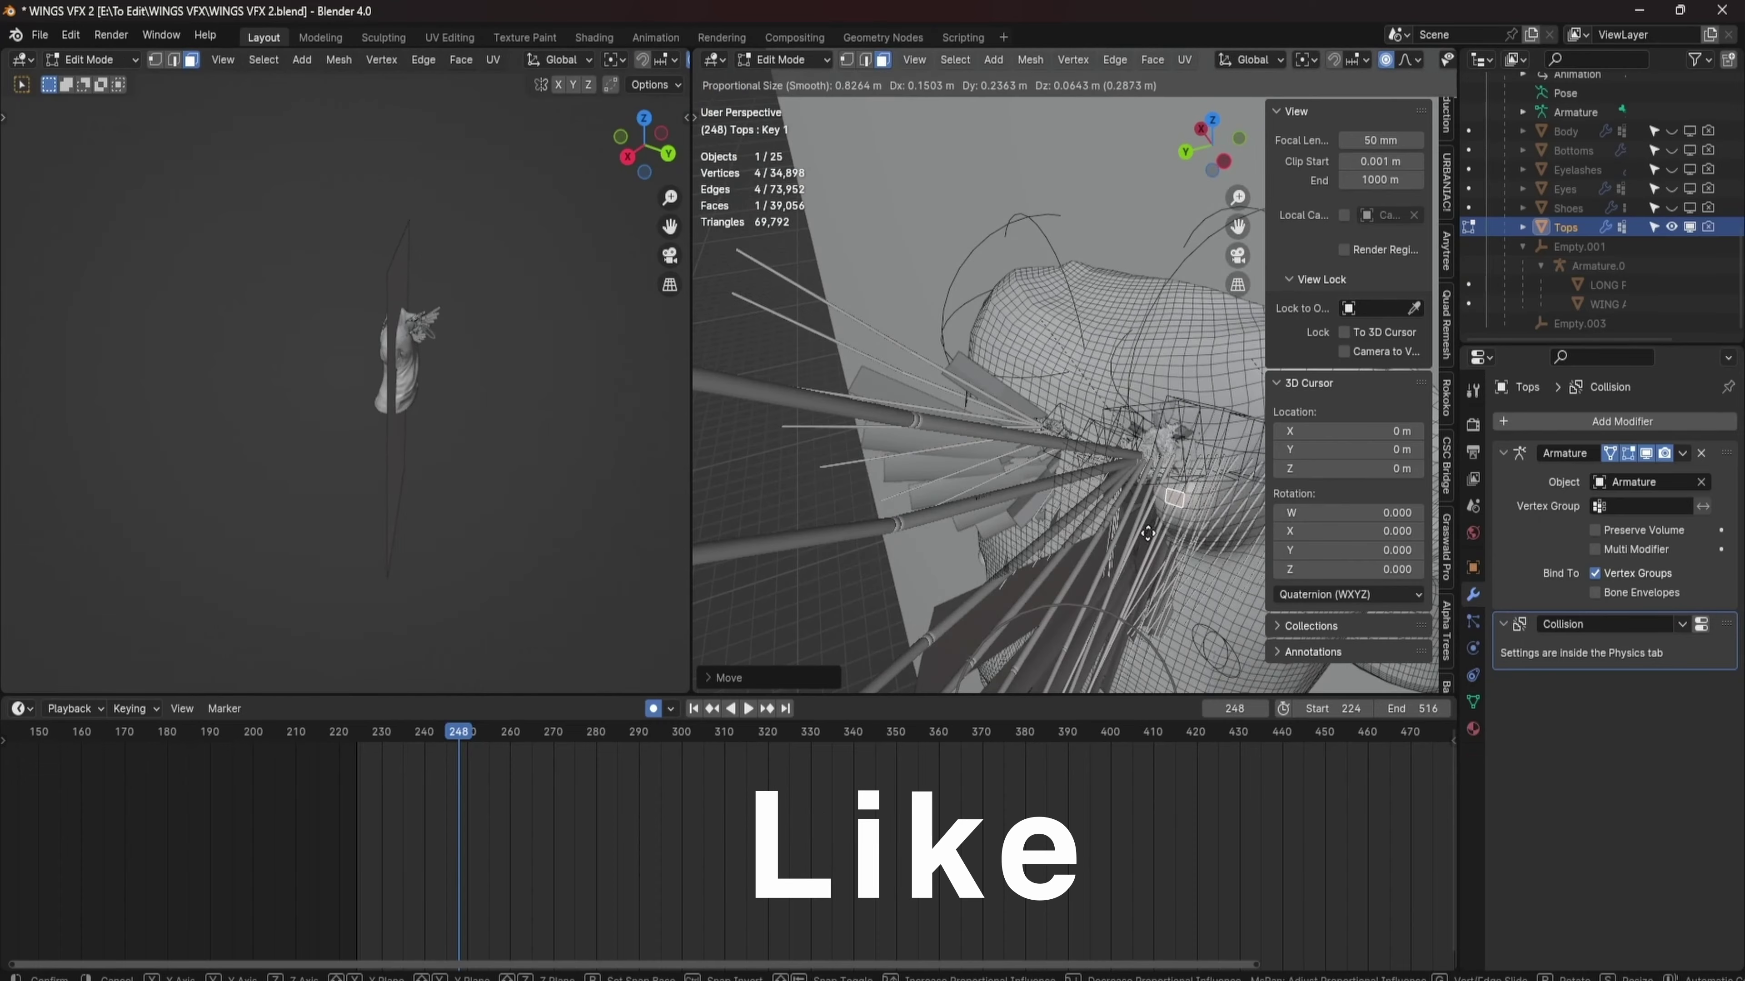
{"action": "key", "text": "g"}
{"action": "left_click", "coordinate": [1128, 521]}
{"action": "middle_click_drag", "start_coordinate": [1128, 521], "coordinate": [1106, 446]}
Softly move the vertices near the wing root, then show the shape keys in Object Mode.
{"action": "key", "text": "g"}
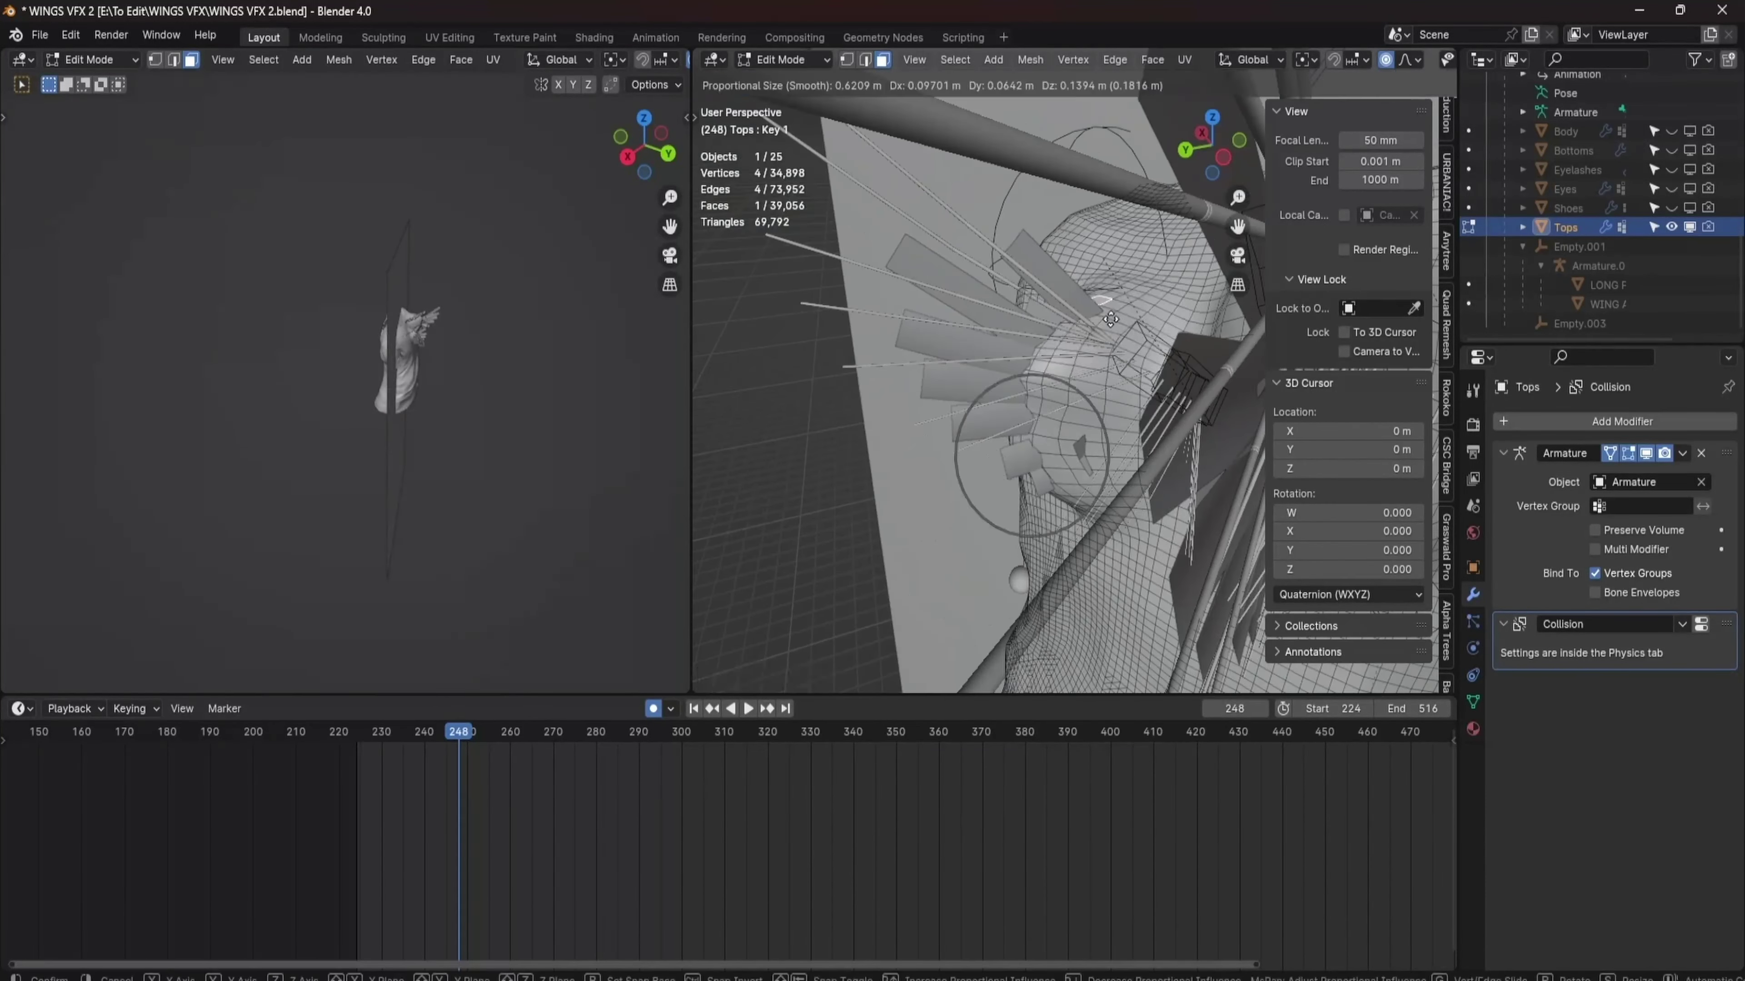
{"action": "left_click", "coordinate": [1173, 389]}
{"action": "key", "text": "g"}
{"action": "key", "text": "Tab"}
{"action": "middle_click_drag", "start_coordinate": [1111, 532], "coordinate": [1264, 619]}
{"action": "left_click", "coordinate": [1473, 701]}
{"action": "middle_click_drag", "start_coordinate": [1112, 591], "coordinate": [1012, 584]}
{"action": "key", "text": "Left"}
{"action": "key", "text": "Left"}
{"action": "key", "text": "Left"}
{"action": "key", "text": "Left"}
{"action": "key", "text": "Left"}
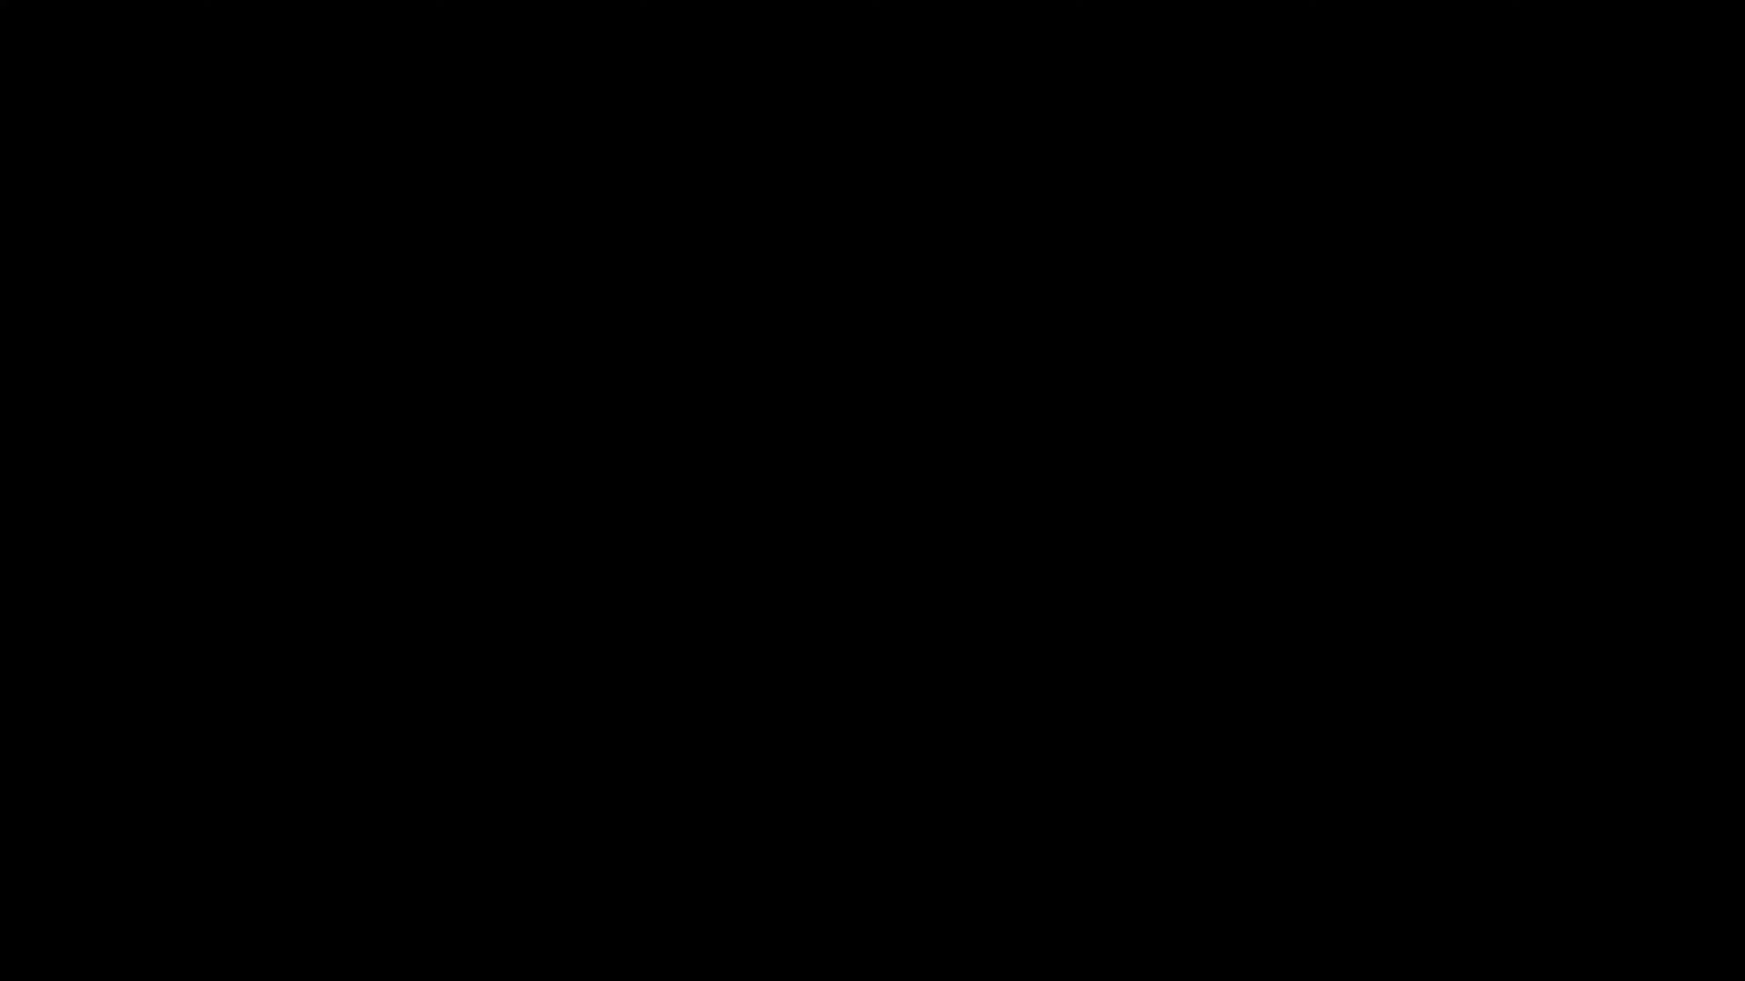
Keyframe Key 1 at 0 on frame 243 and at 1.000 on frame 248.
{"action": "left_click_drag", "start_coordinate": [1653, 785], "coordinate": [1687, 779]}
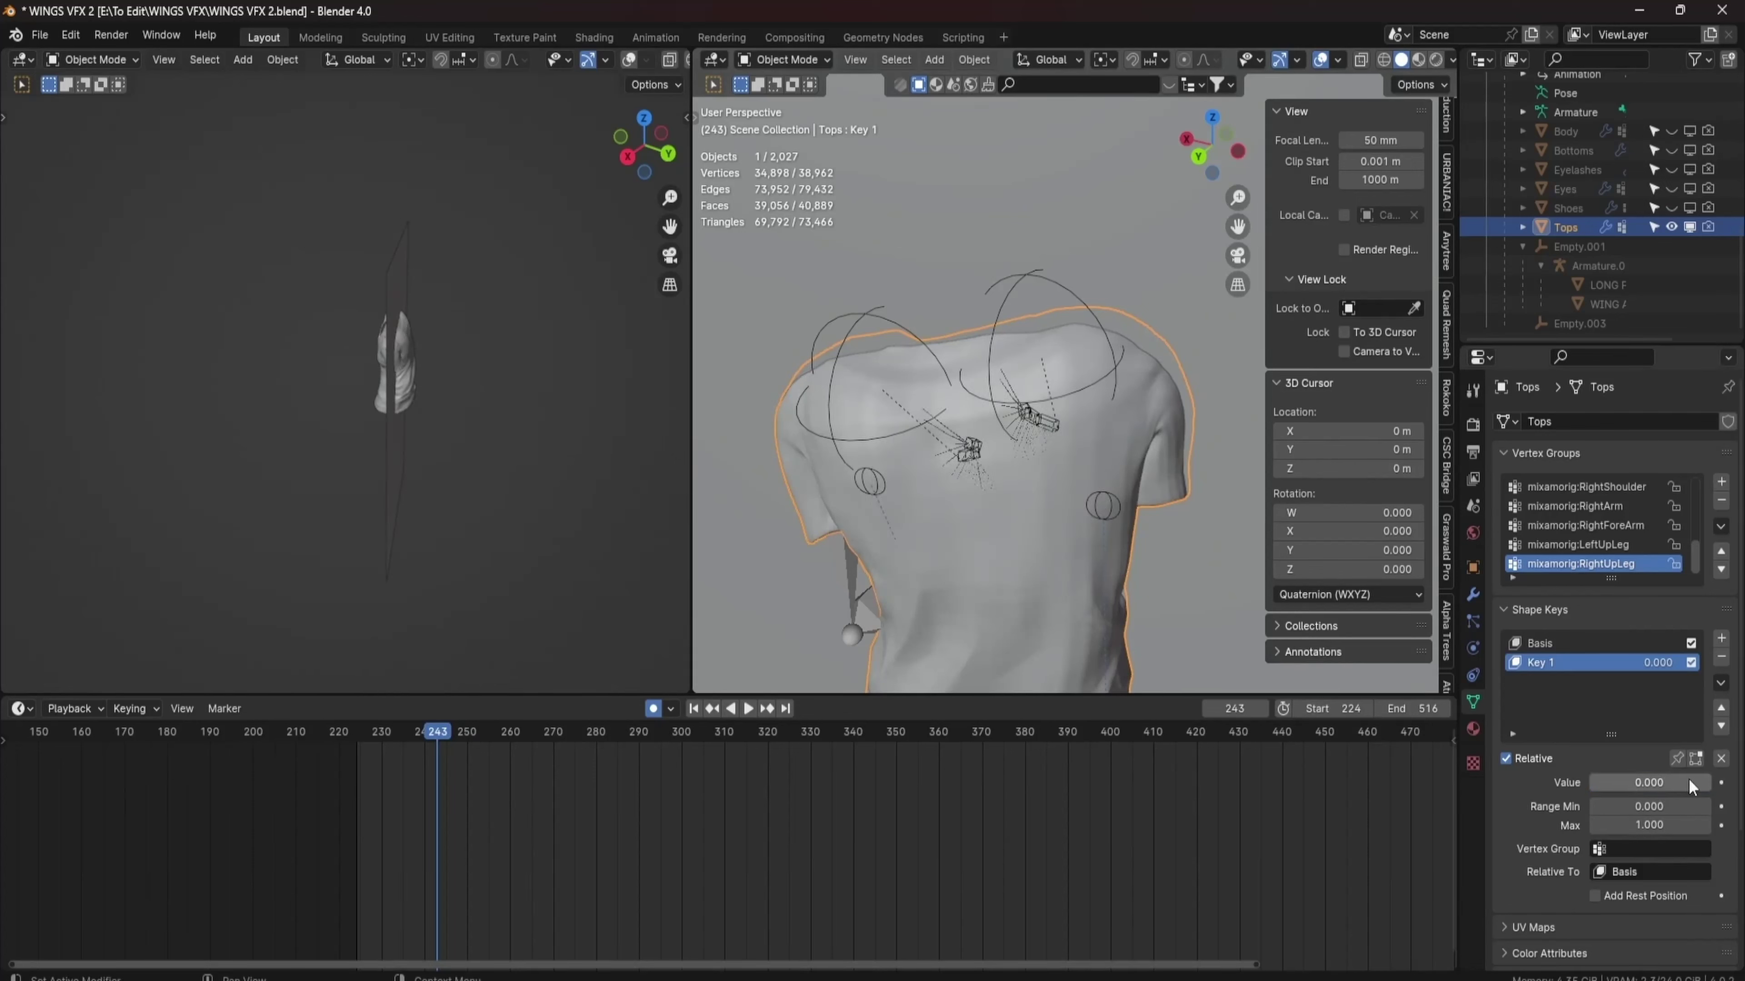
{"action": "key", "text": "i"}
{"action": "key", "text": "Right"}
{"action": "key", "text": "Right"}
{"action": "key", "text": "Right"}
{"action": "key", "text": "Right"}
{"action": "key", "text": "Right"}
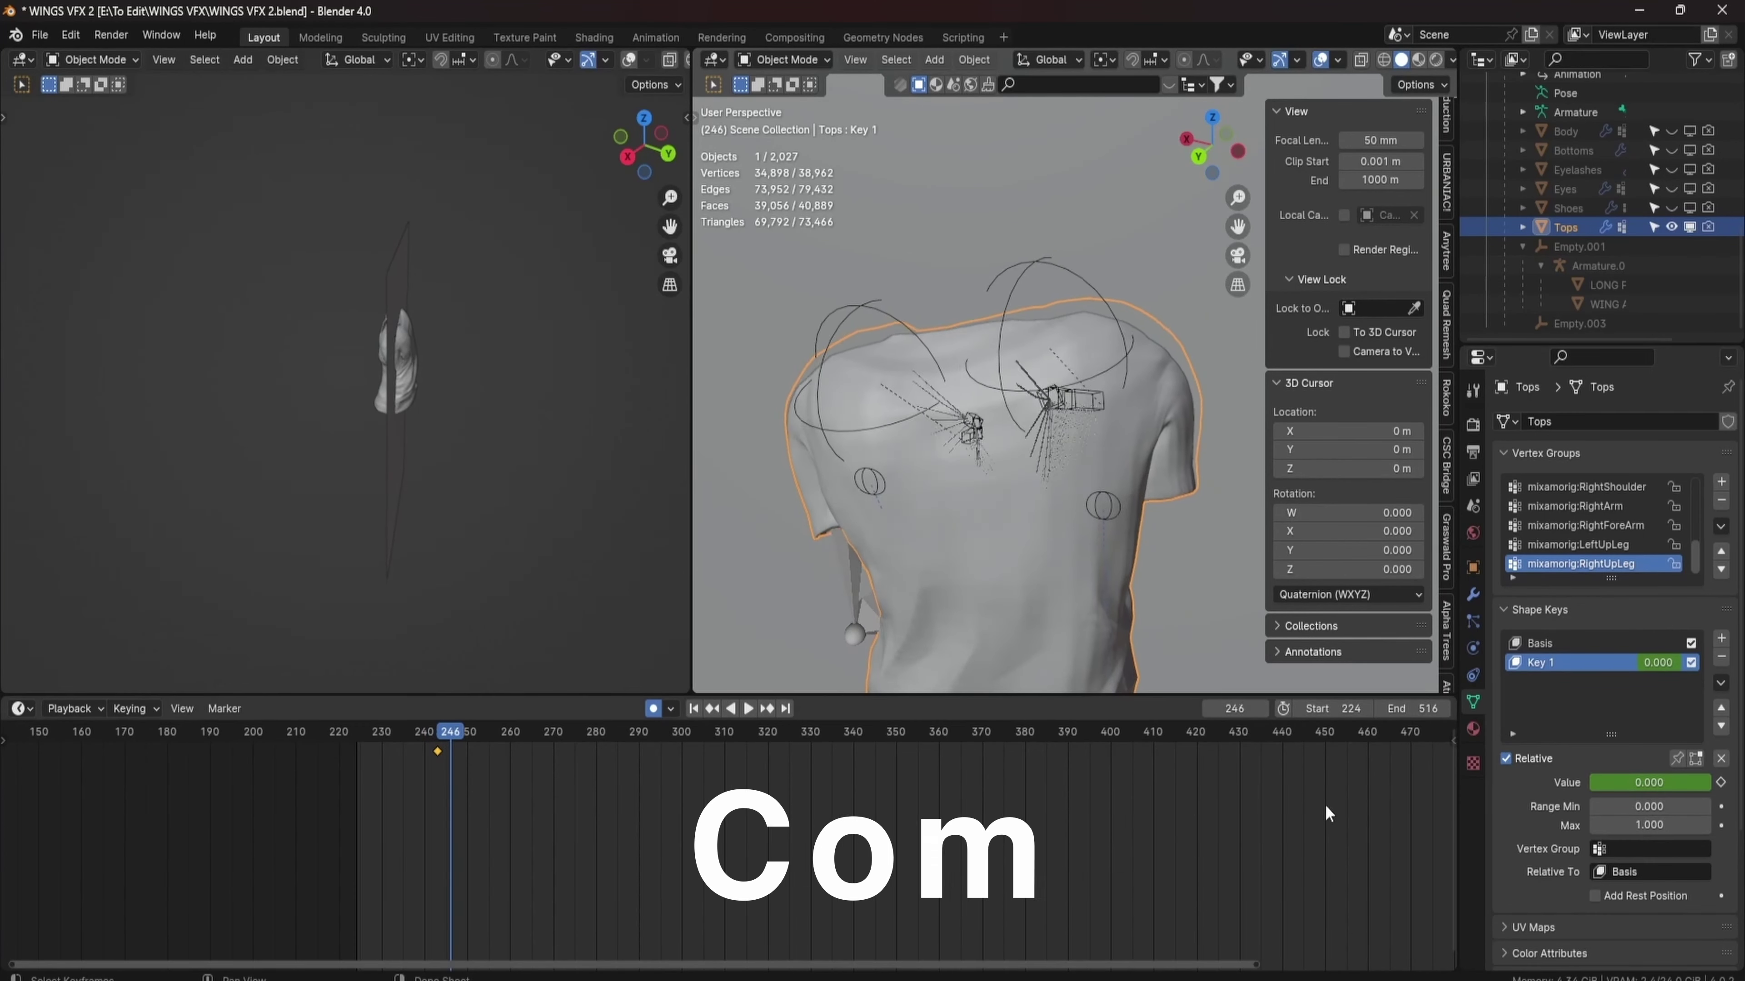
{"action": "left_click_drag", "start_coordinate": [1649, 783], "coordinate": [1704, 783]}
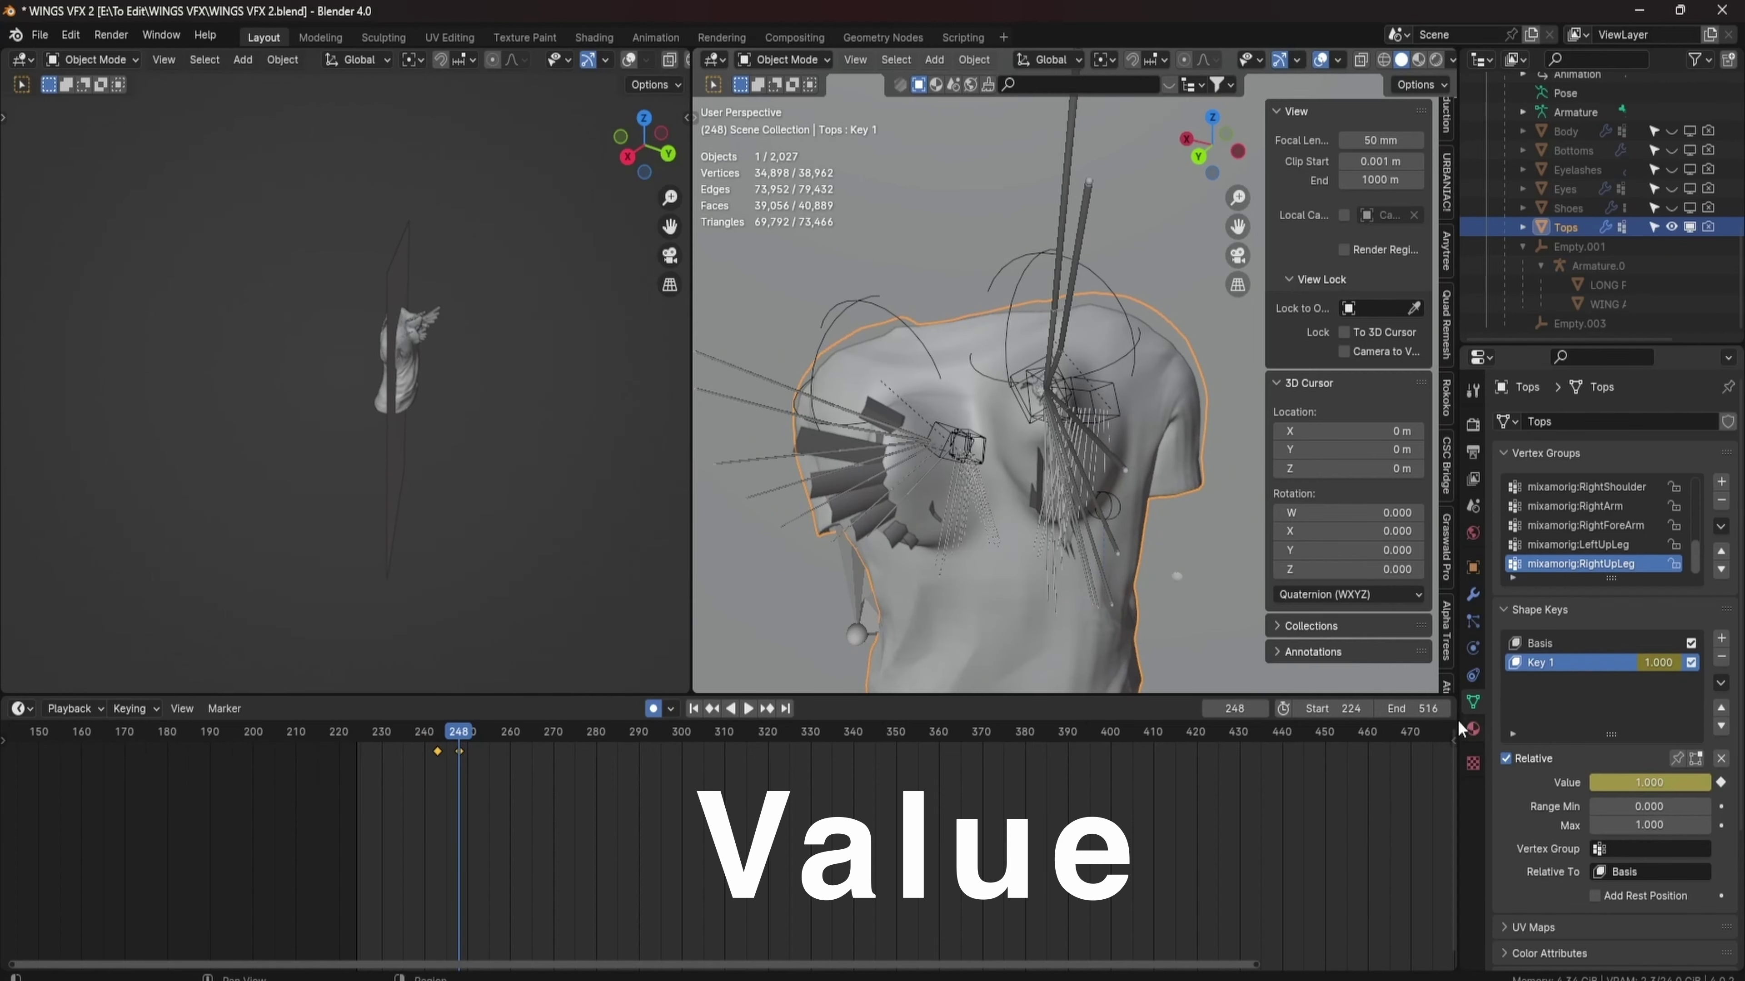
{"action": "key", "text": "i"}
{"action": "middle_click_drag", "start_coordinate": [927, 523], "coordinate": [967, 514]}
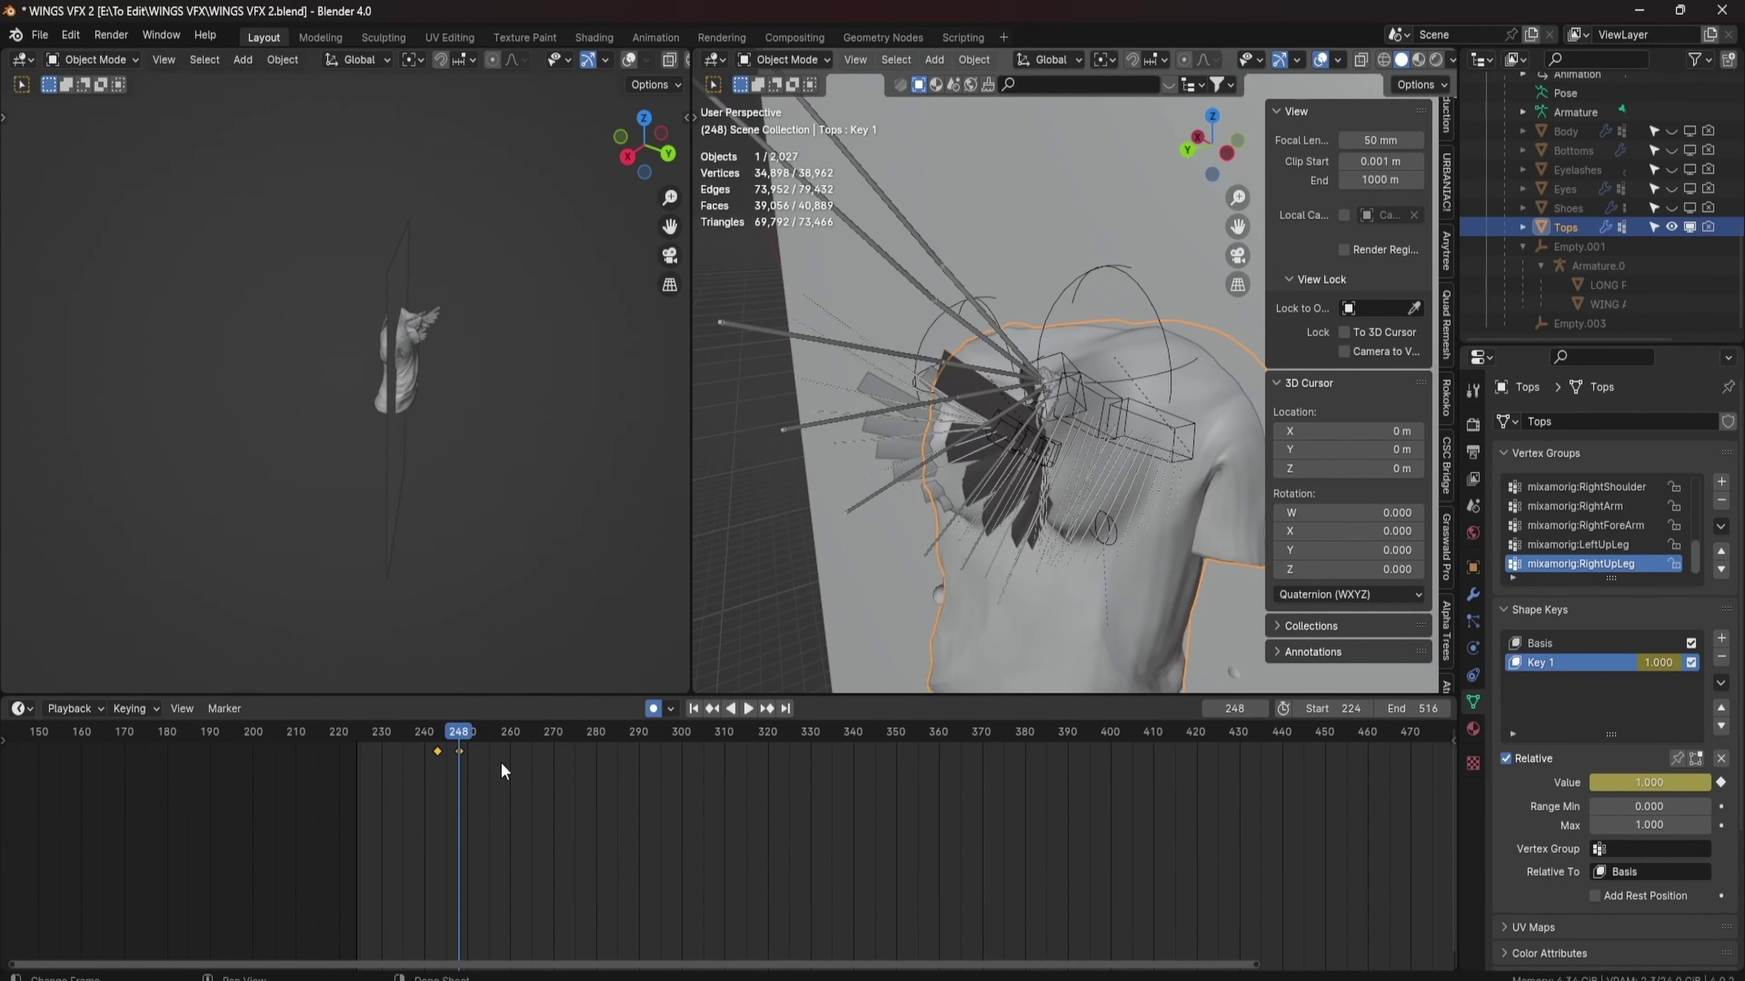
{"action": "scroll", "coordinate": [505, 762], "scroll_direction": "up", "scroll_amount": 5}
{"action": "left_click", "coordinate": [463, 751]}
Shift the keyframe to frame 247 and move the shirt into a new CLOTH TEAR collection.
{"action": "key", "text": "g"}
{"action": "left_click", "coordinate": [450, 751]}
{"action": "middle_click_drag", "start_coordinate": [893, 426], "coordinate": [994, 408]}
{"action": "key", "text": "m"}
{"action": "left_click", "coordinate": [983, 404]}
{"action": "type", "text": "CLOTH TEAT"}
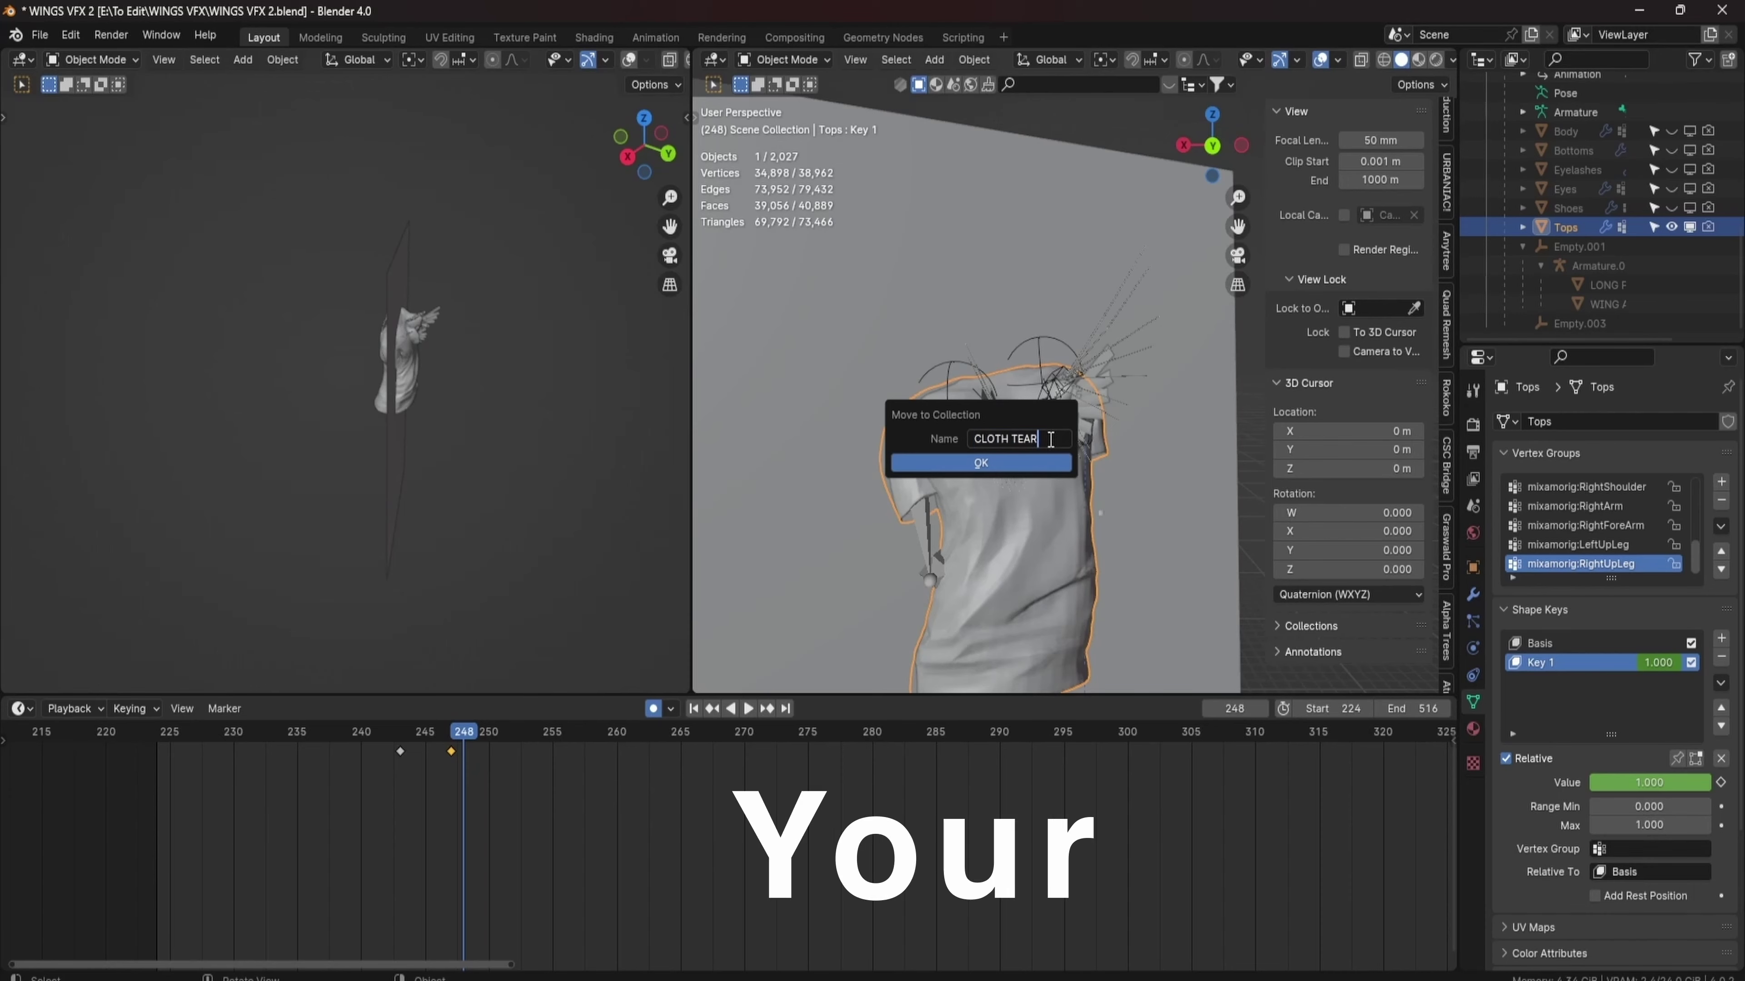
{"action": "left_click", "coordinate": [1012, 463]}
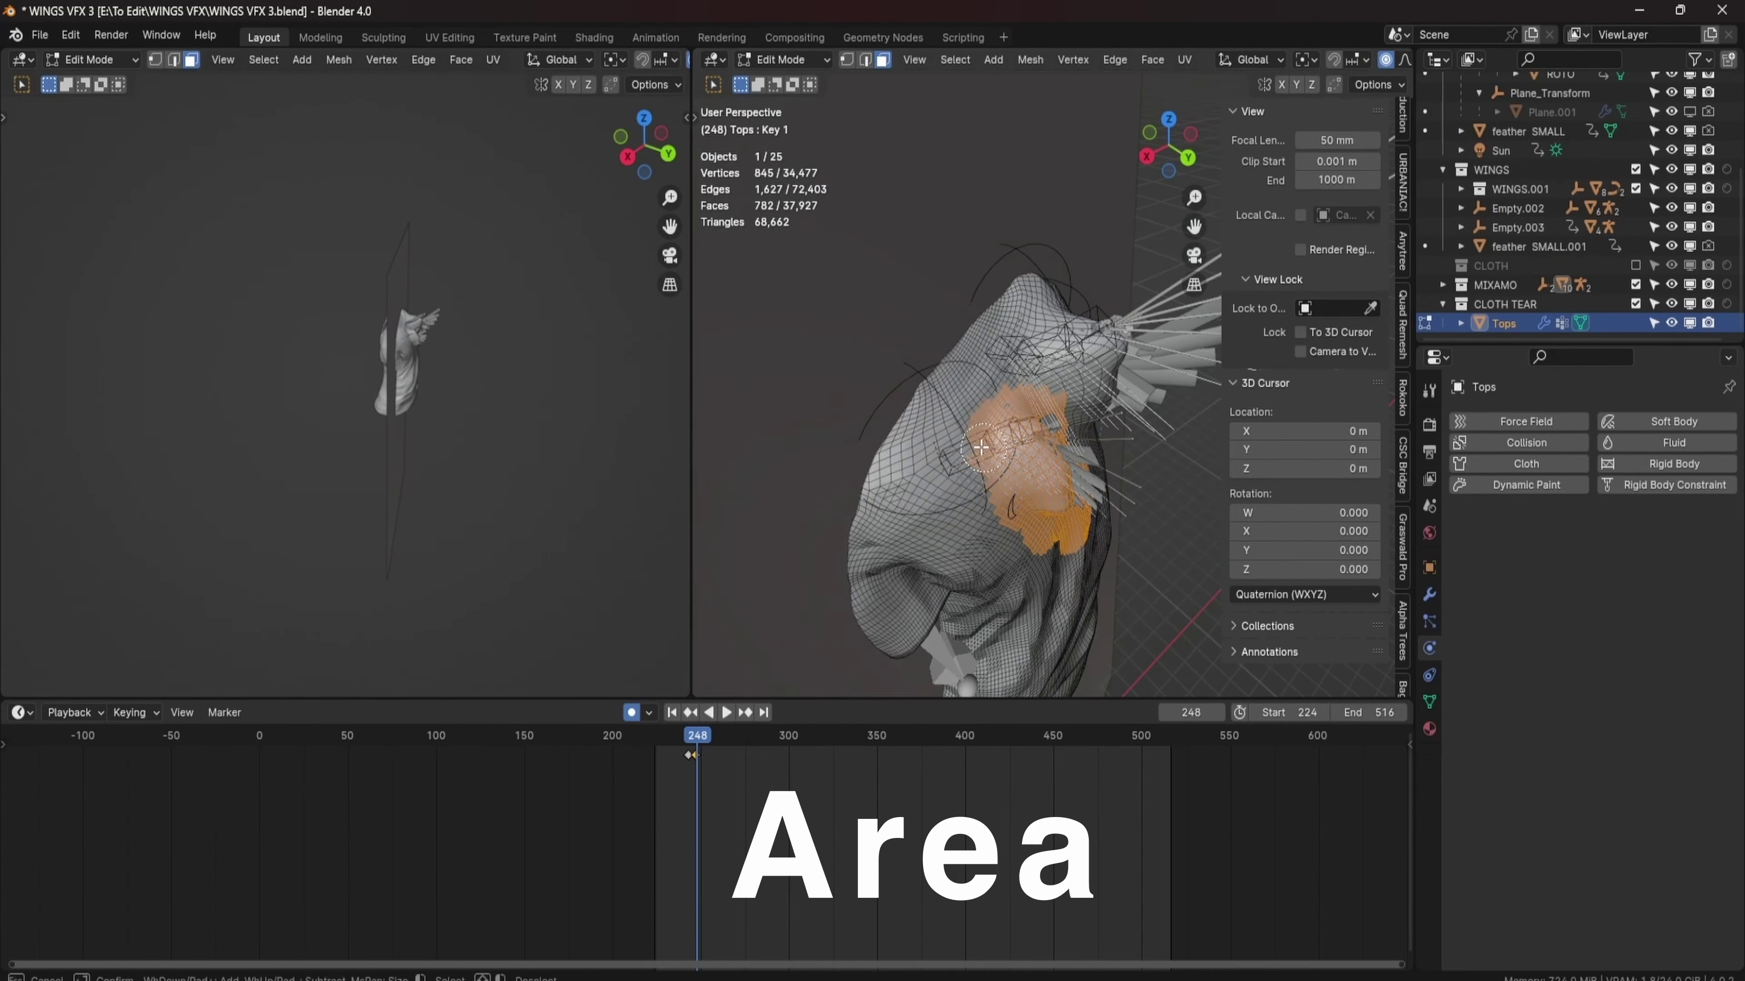
Duplicate the shirt's upper torso faces in place and separate them into their own object.
{"action": "left_click_drag", "start_coordinate": [958, 374], "coordinate": [982, 358]}
{"action": "middle_click_drag", "start_coordinate": [982, 358], "coordinate": [985, 462]}
{"action": "key", "text": "ctrl+KP_Add"}
{"action": "key", "text": "ctrl+KP_Add"}
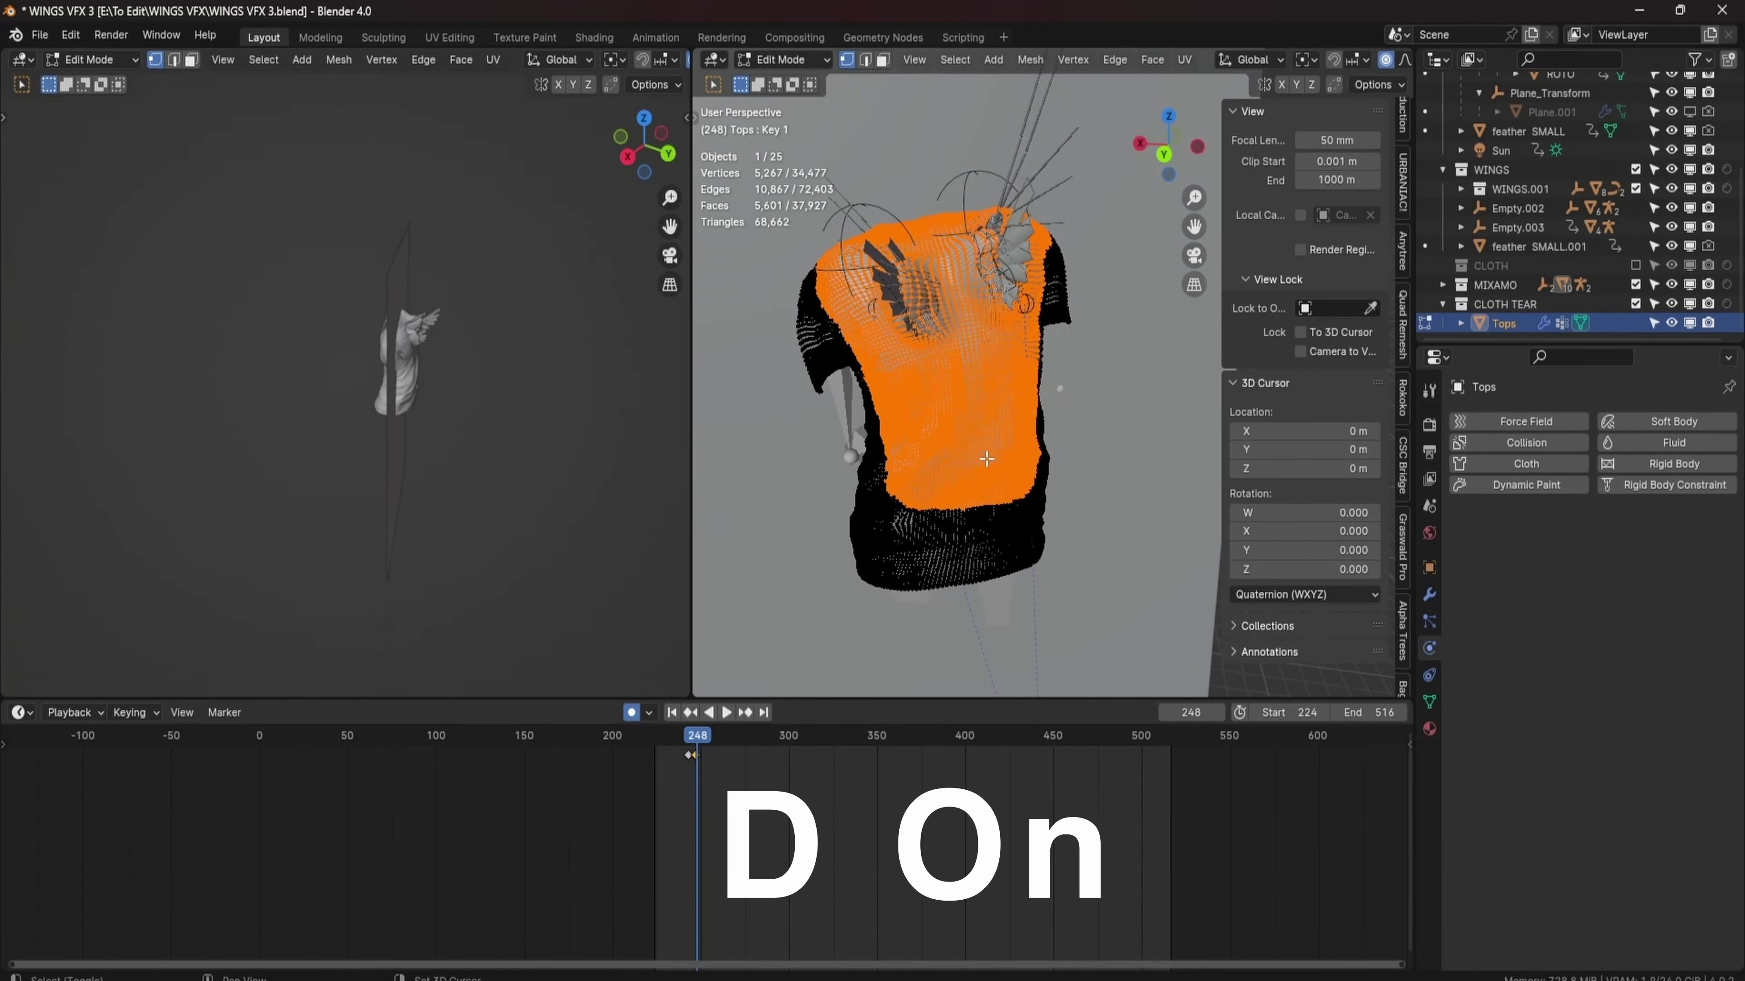
{"action": "key", "text": "shift+d"}
{"action": "right_click", "coordinate": [1011, 451]}
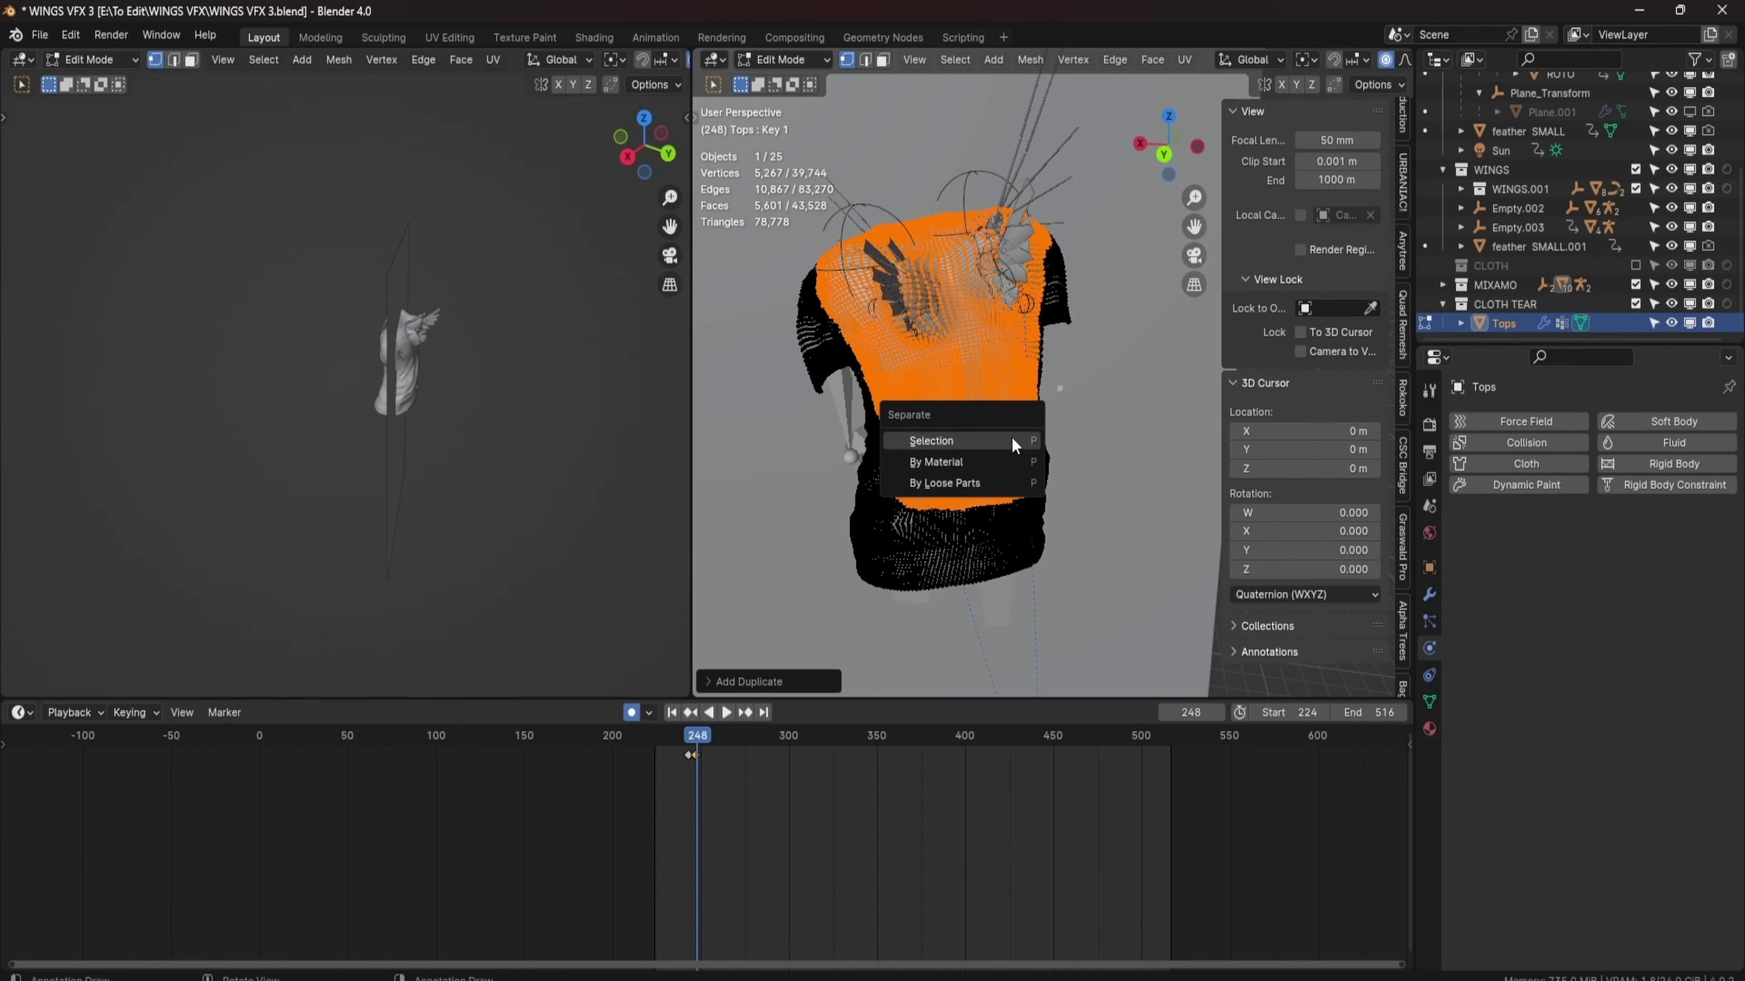
{"action": "left_click", "coordinate": [1011, 438]}
{"action": "key", "text": "Tab"}
{"action": "left_click", "coordinate": [1024, 349]}
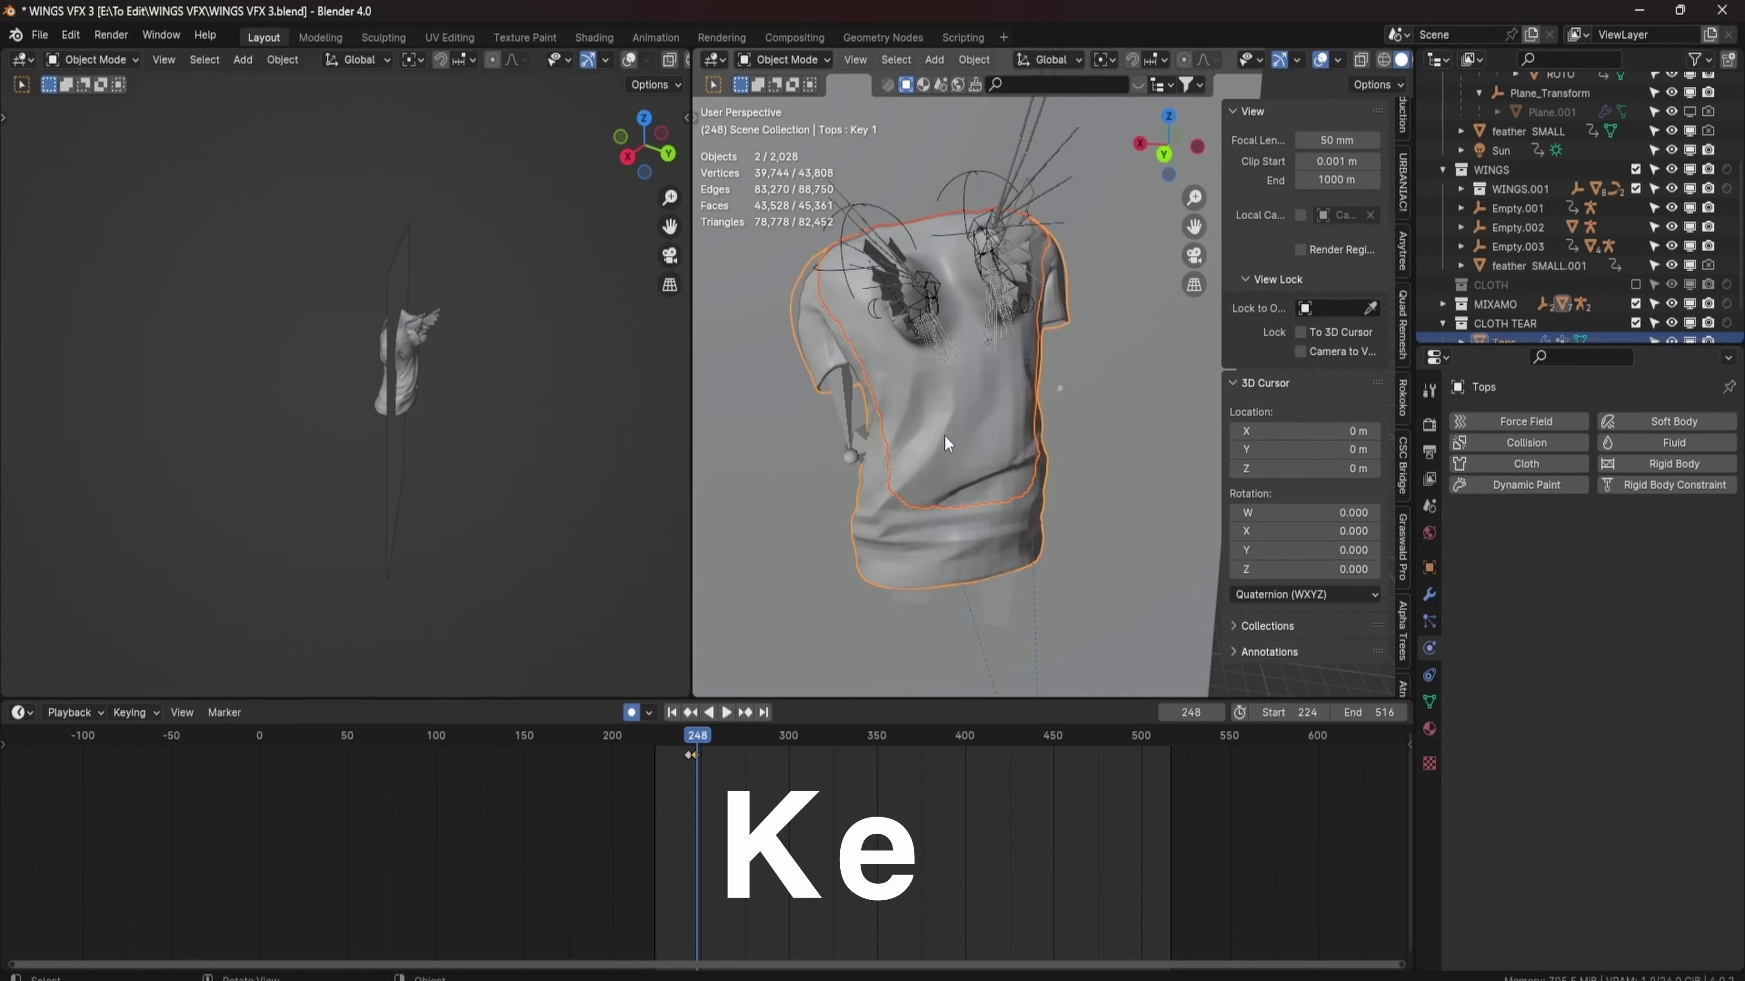
Delete the shape keys from the new Tops.001 piece.
{"action": "left_click", "coordinate": [1511, 323]}
{"action": "left_click", "coordinate": [1429, 701]}
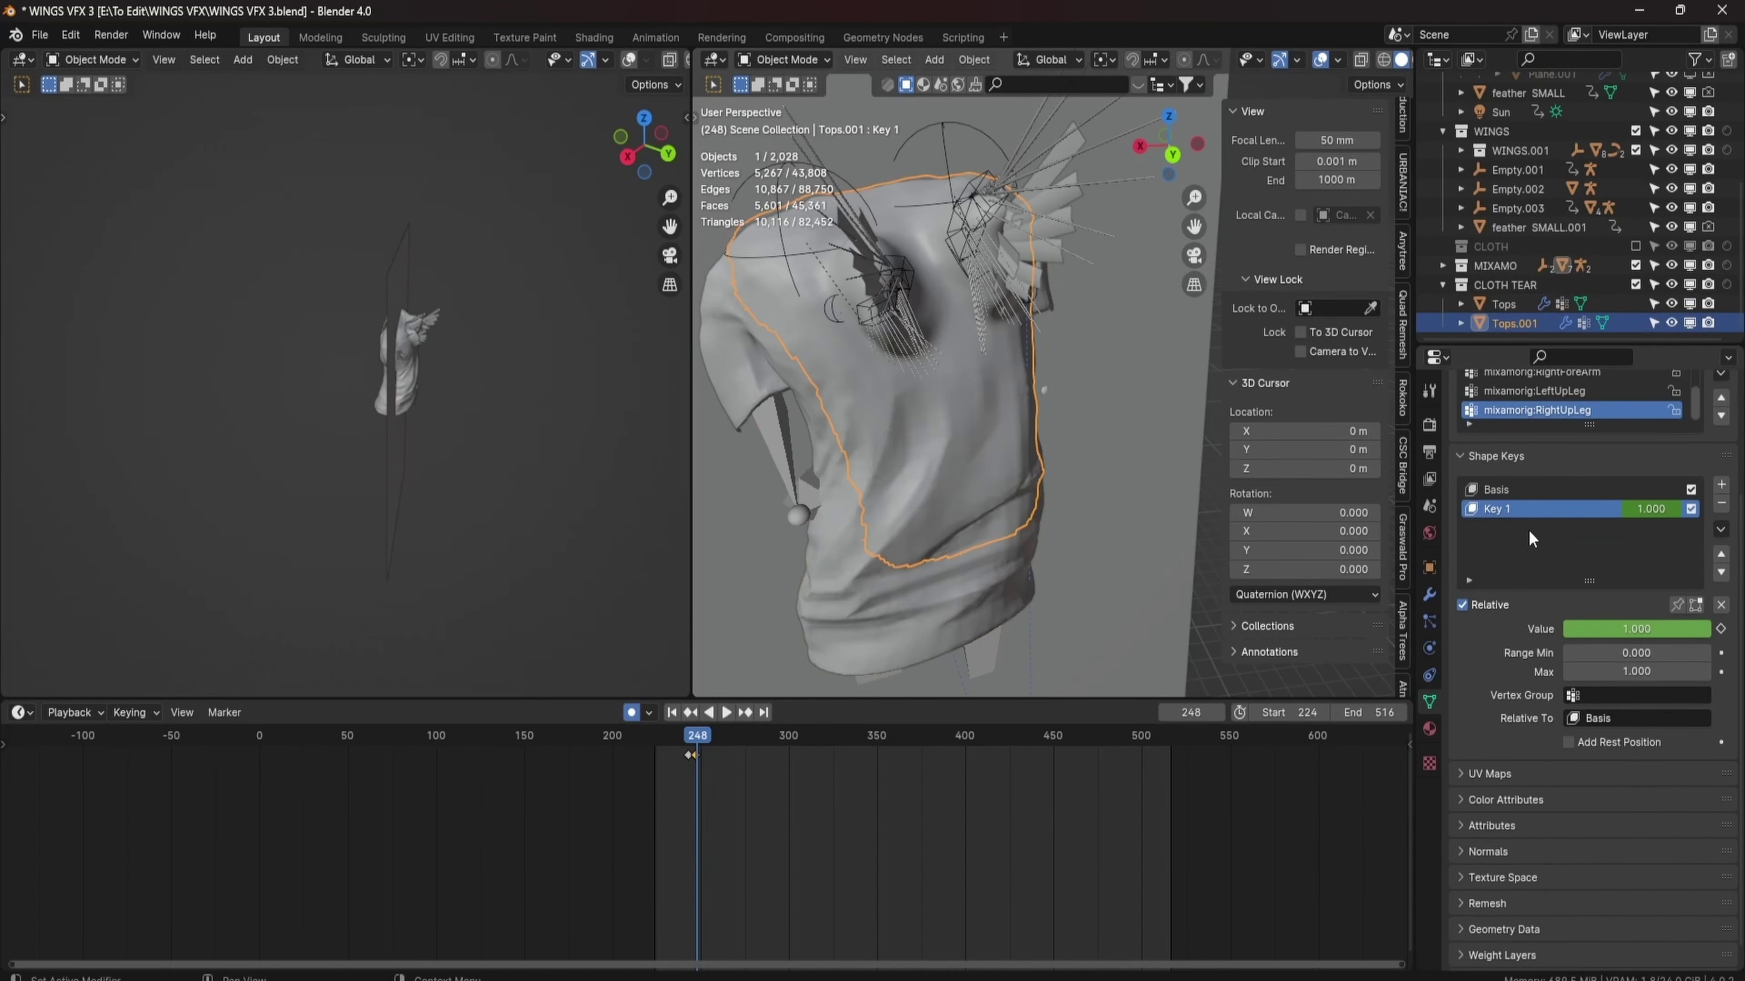
{"action": "left_click", "coordinate": [1518, 491]}
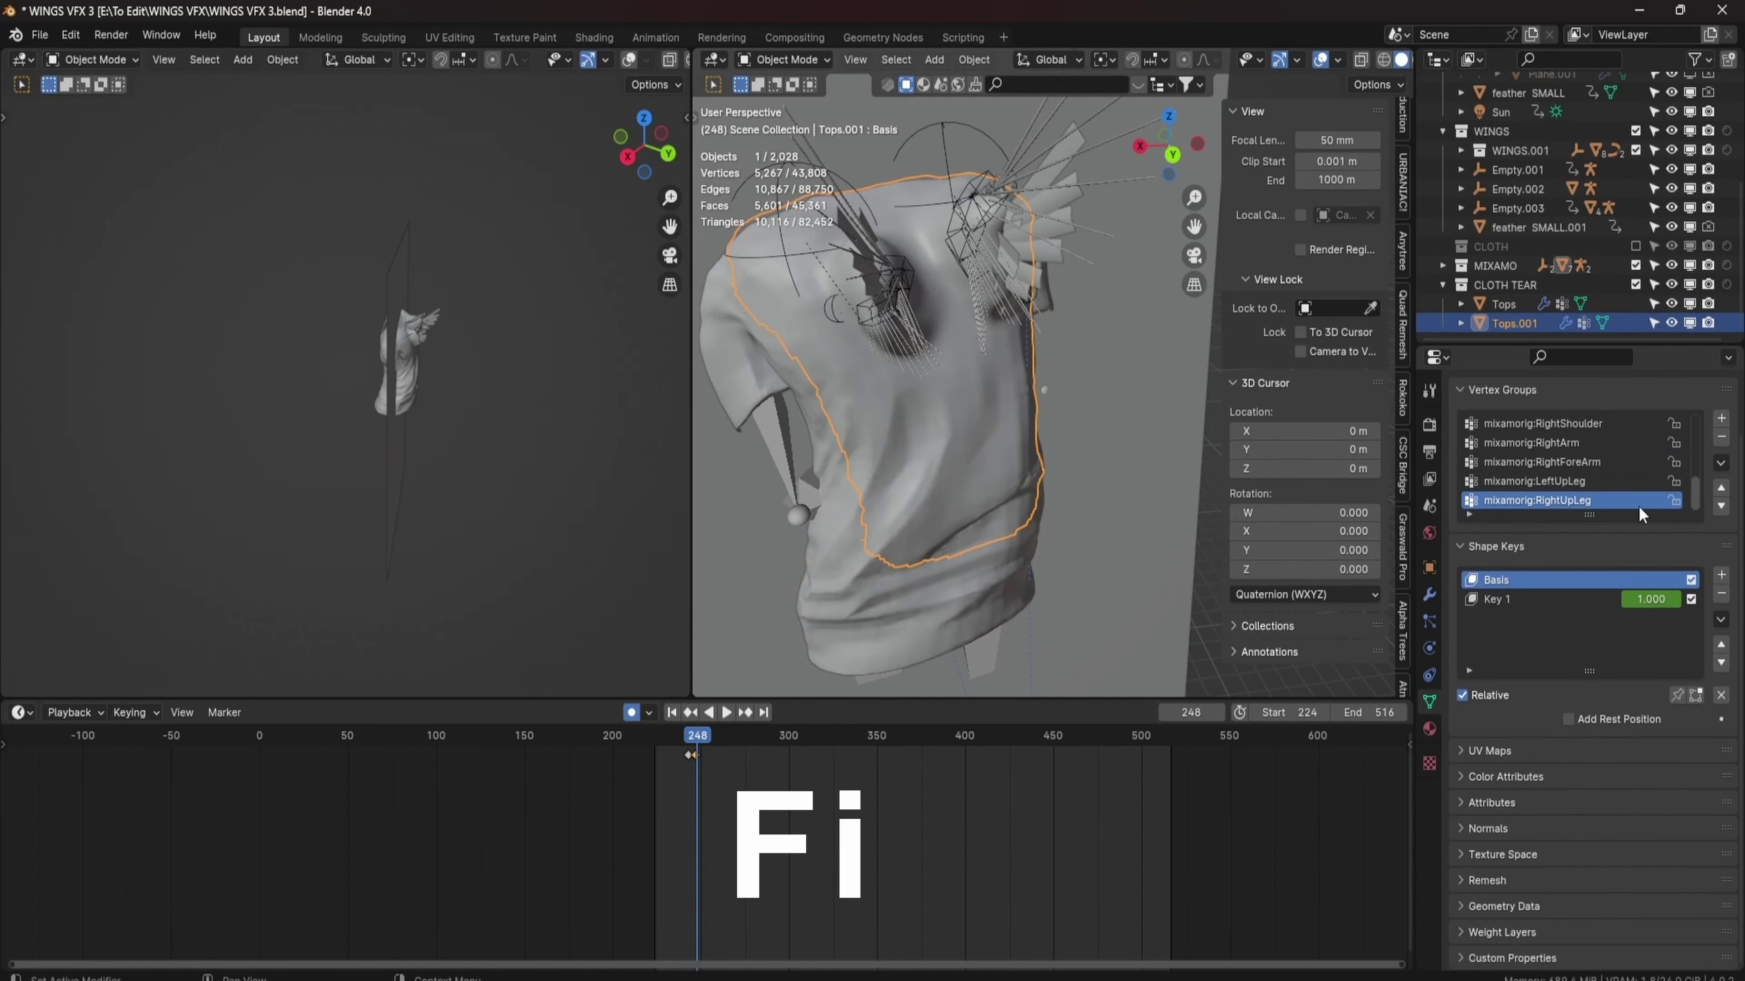
{"action": "left_click", "coordinate": [1719, 595]}
{"action": "middle_click_drag", "start_coordinate": [963, 474], "coordinate": [1017, 433]}
{"action": "key", "text": "Tab"}
{"action": "key", "text": "Left"}
{"action": "key", "text": "Left"}
{"action": "key", "text": "Left"}
Knife-cut a jagged tear line across Tops.001 around the wing roots and shoulder.
{"action": "key", "text": "2"}
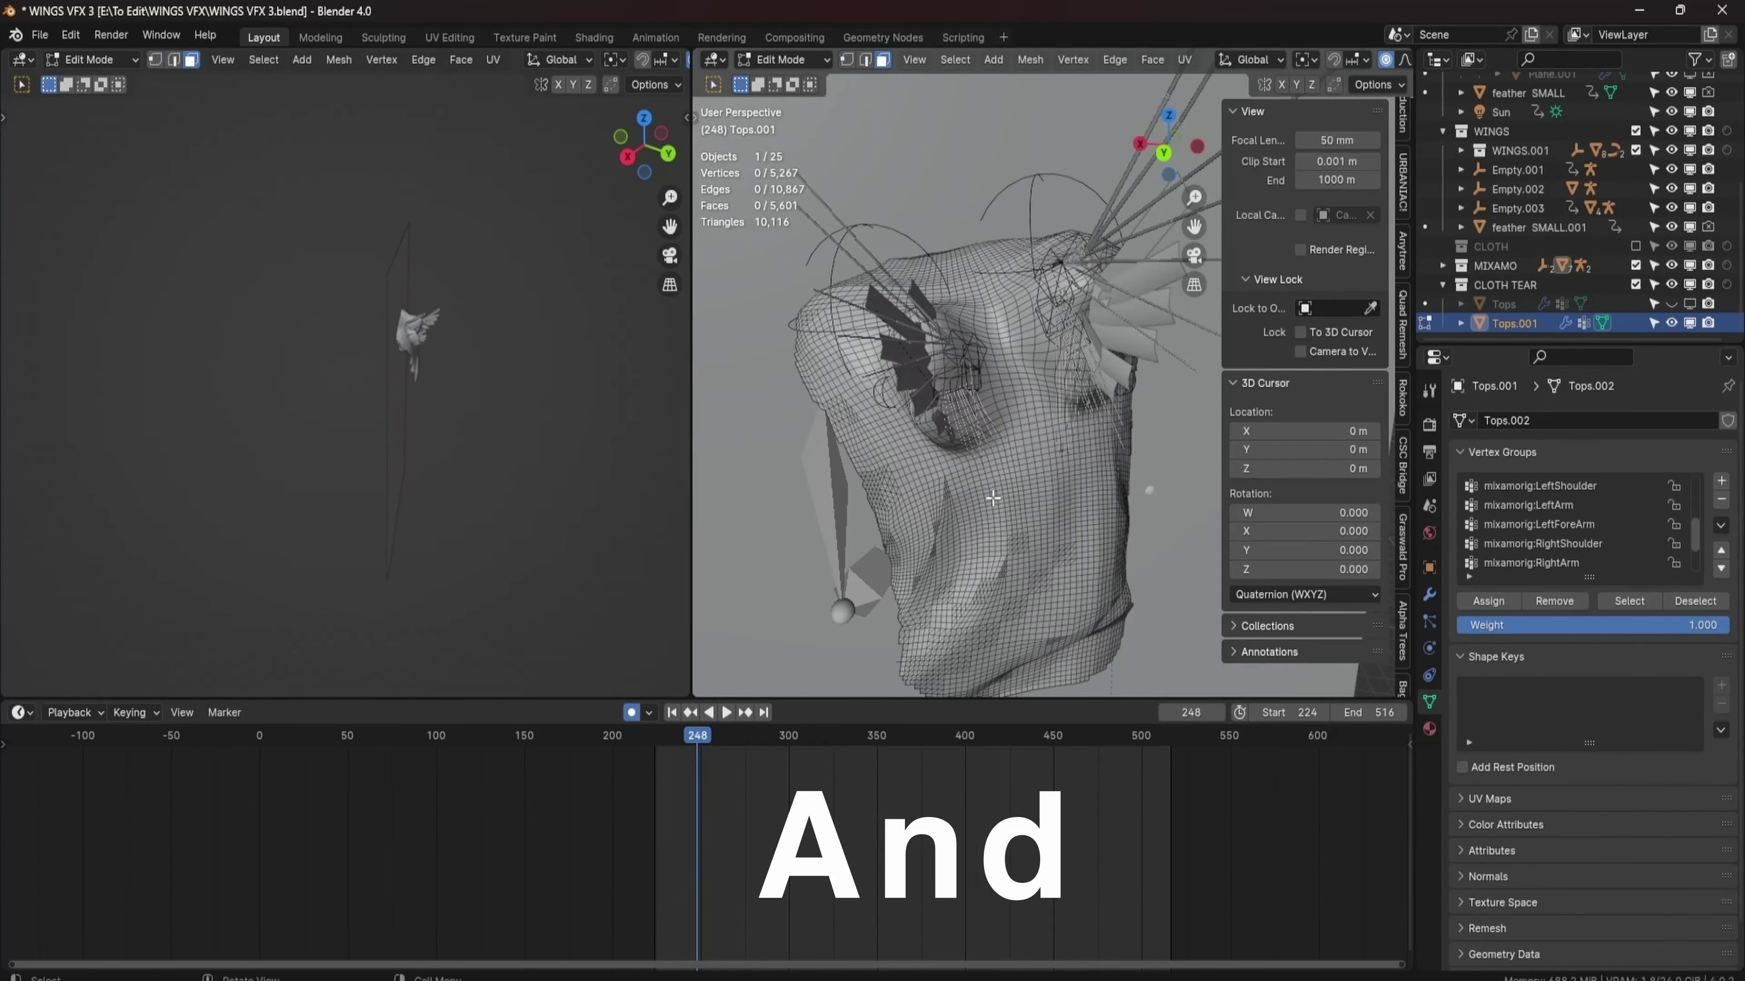
{"action": "scroll", "coordinate": [1001, 419], "scroll_direction": "up", "scroll_amount": 5}
{"action": "key", "text": "k"}
{"action": "left_click", "coordinate": [941, 501]}
{"action": "scroll", "coordinate": [996, 446], "scroll_direction": "down", "scroll_amount": 3}
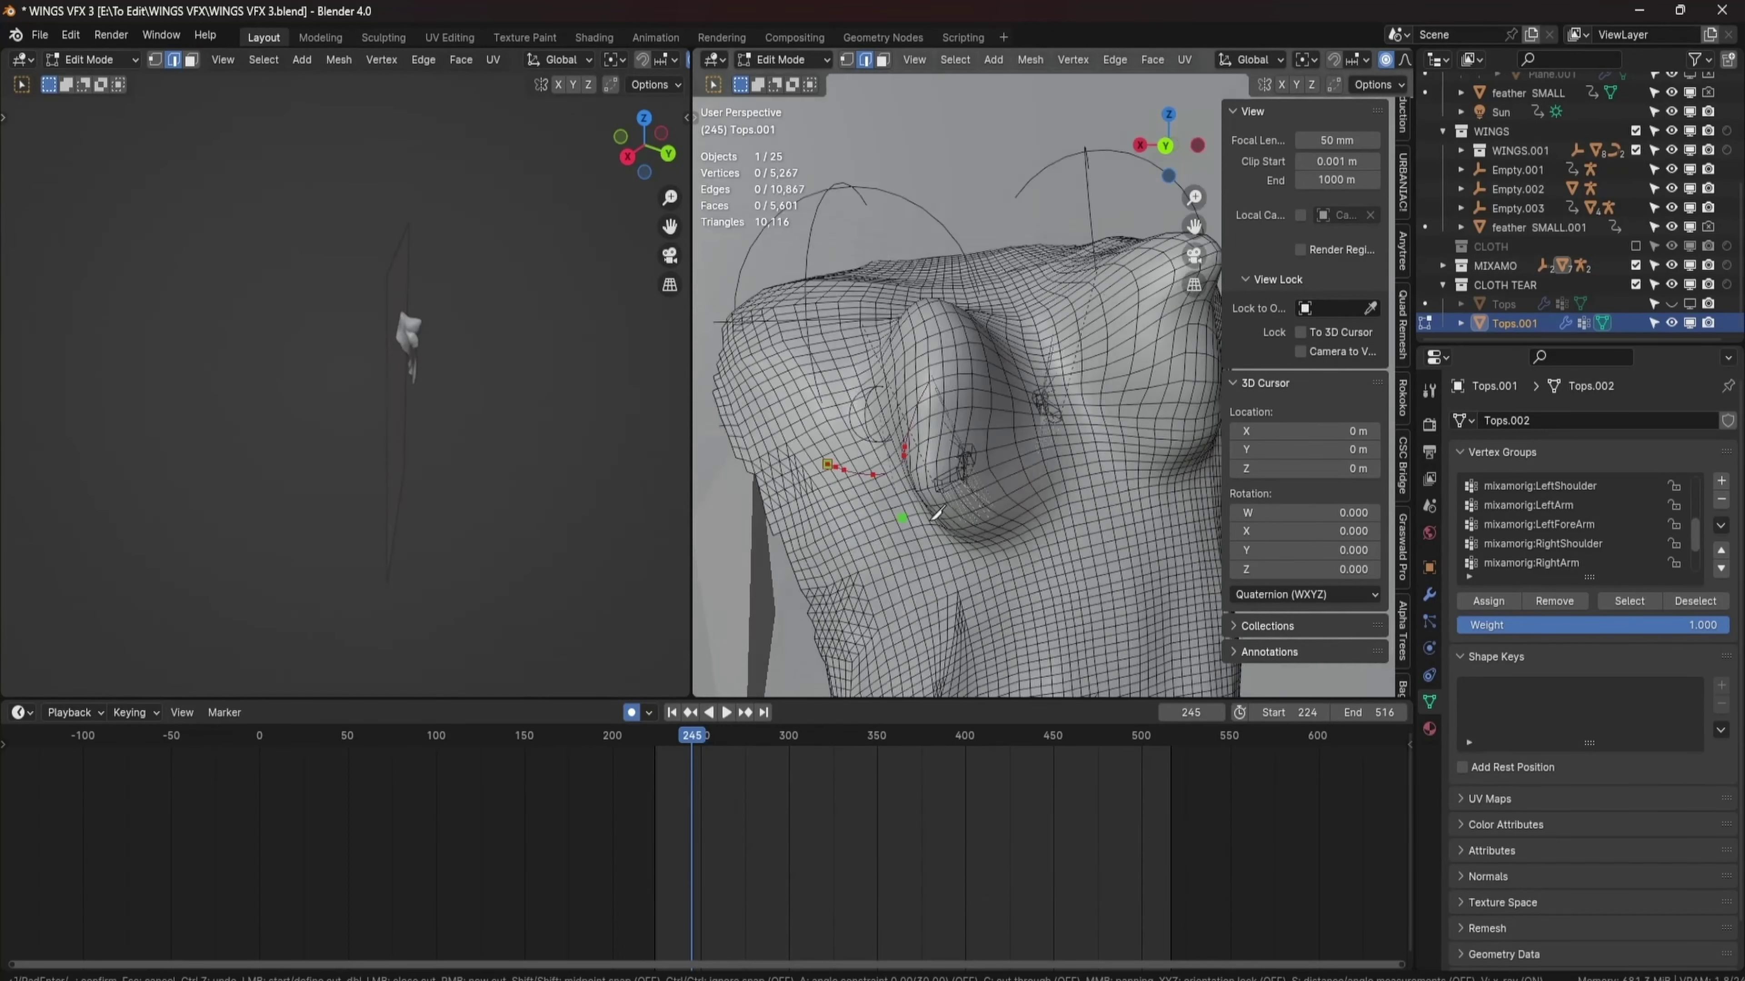
{"action": "middle_click_drag", "start_coordinate": [1050, 454], "coordinate": [957, 555]}
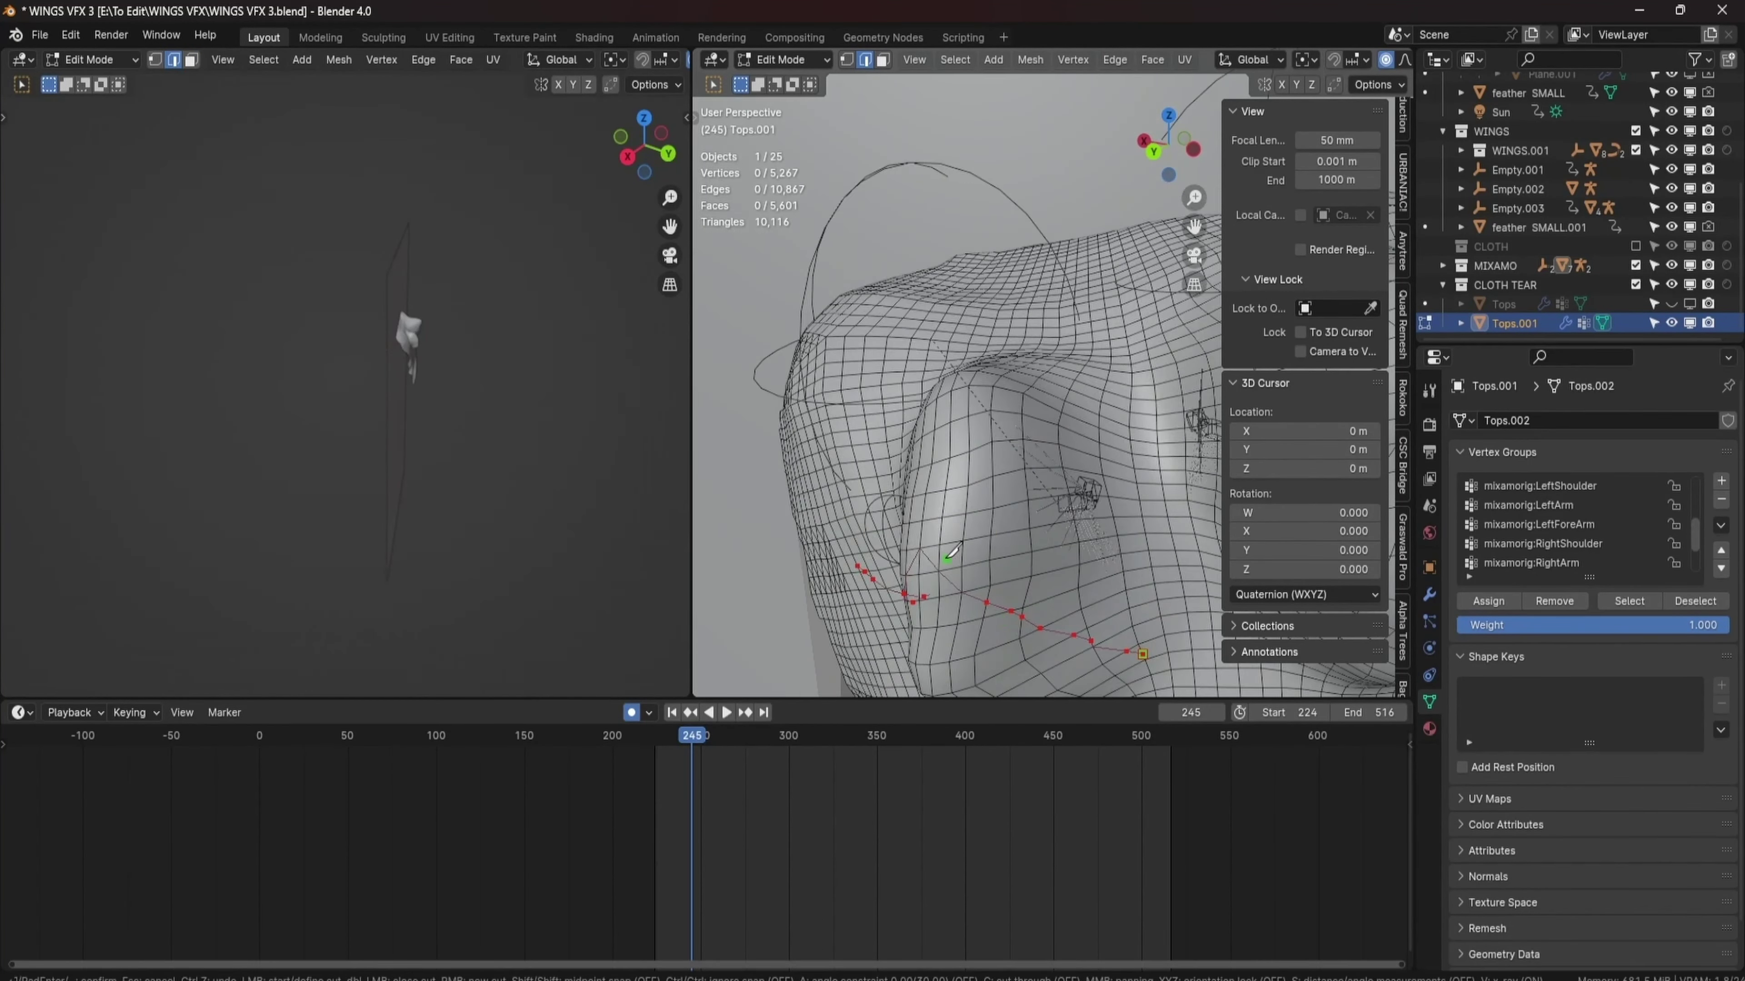
{"action": "middle_click_drag", "start_coordinate": [972, 489], "coordinate": [1099, 639]}
{"action": "middle_click_drag", "start_coordinate": [1121, 511], "coordinate": [1069, 557]}
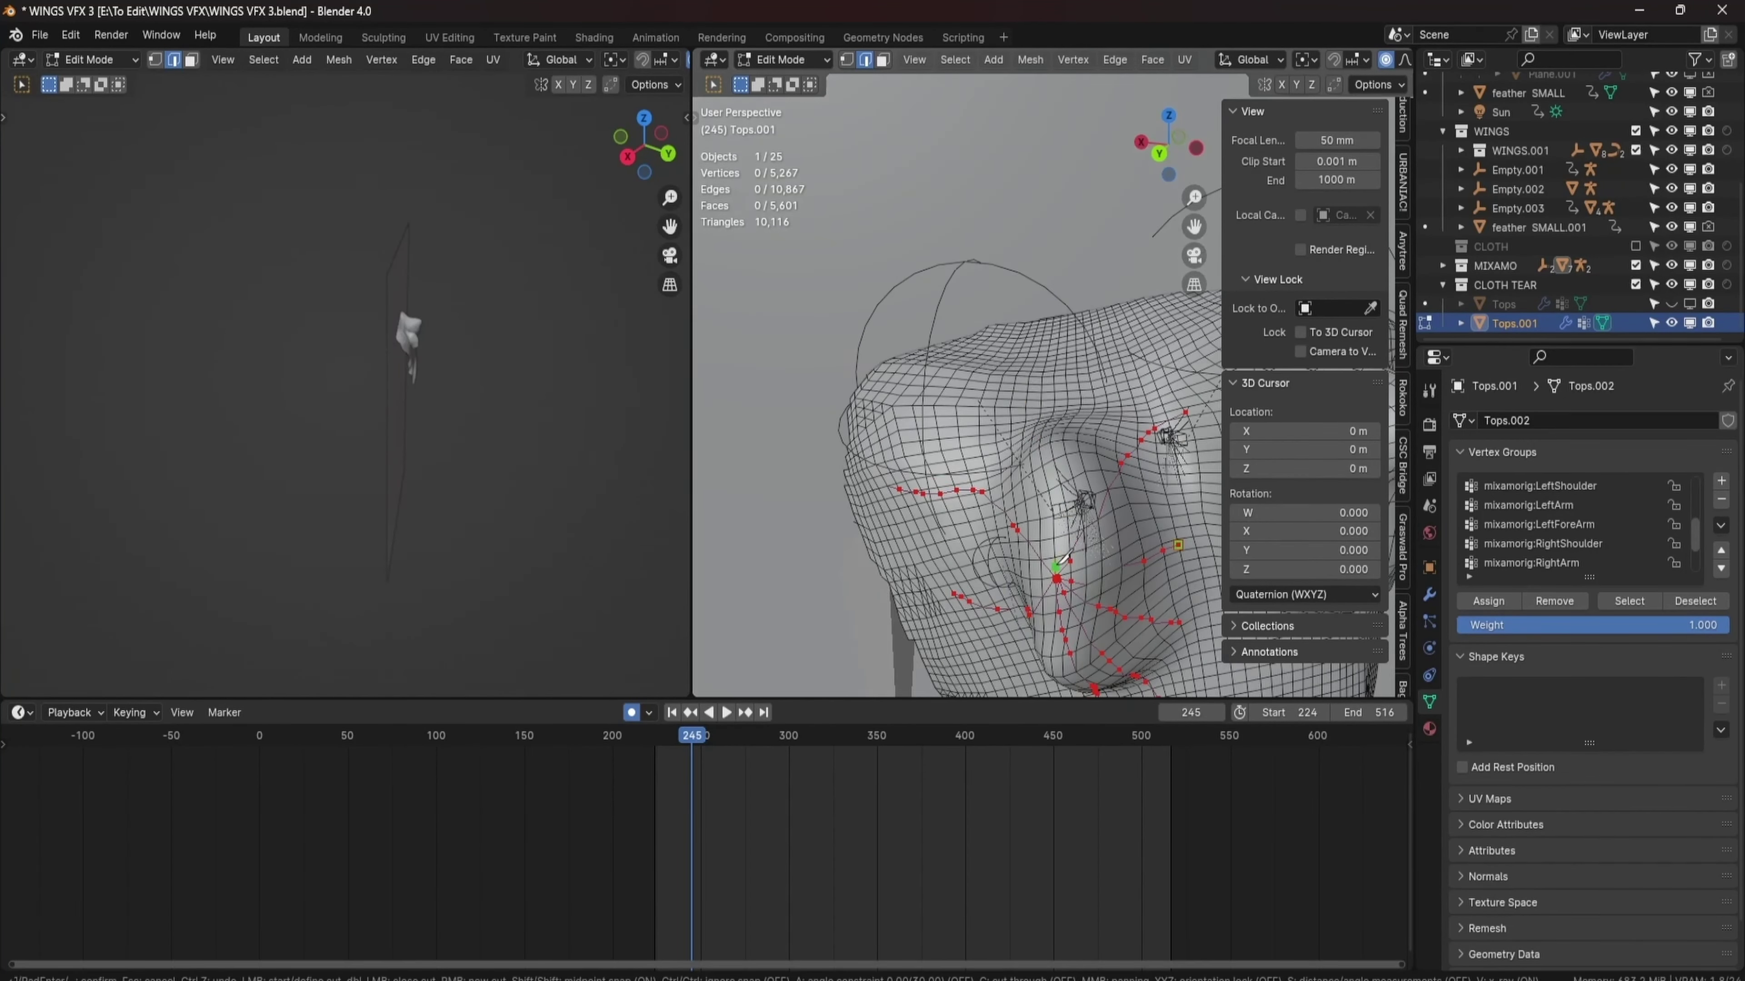
{"action": "middle_click_drag", "start_coordinate": [1025, 395], "coordinate": [1111, 459]}
{"action": "scroll", "coordinate": [1107, 462], "scroll_direction": "up", "scroll_amount": 4}
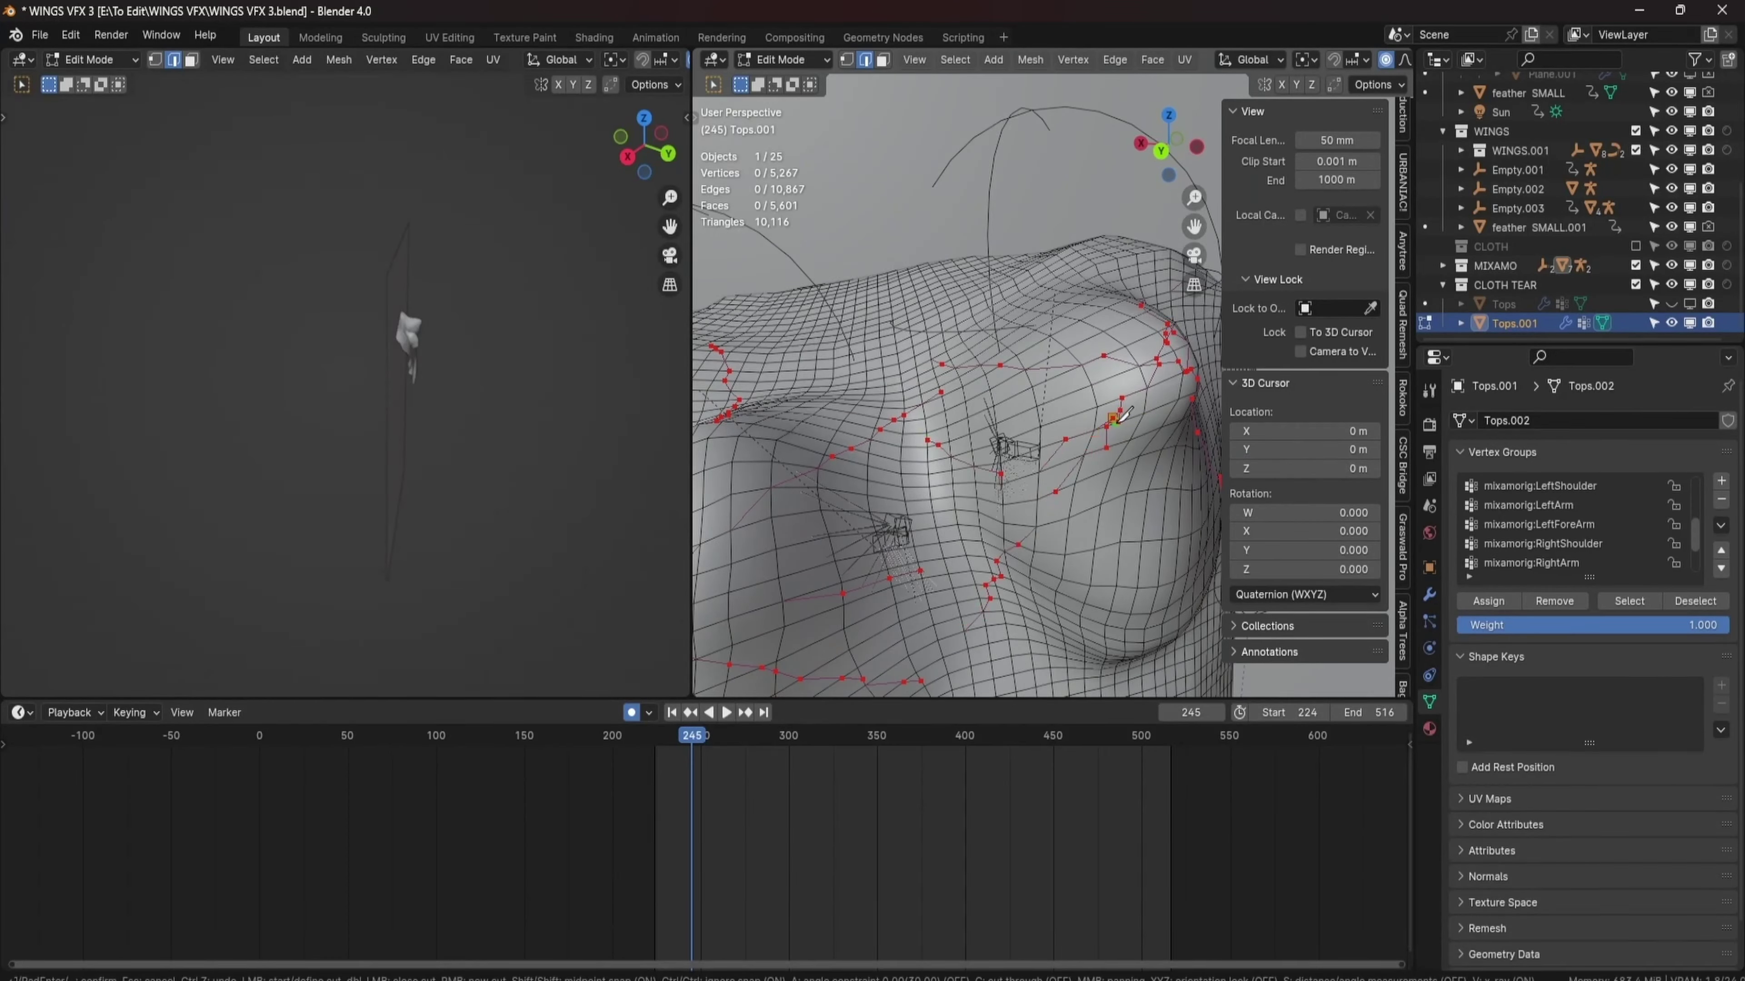
{"action": "scroll", "coordinate": [1126, 459], "scroll_direction": "down", "scroll_amount": 4}
{"action": "middle_click_drag", "start_coordinate": [1127, 459], "coordinate": [976, 180]}
{"action": "scroll", "coordinate": [975, 180], "scroll_direction": "down", "scroll_amount": 4}
{"action": "key", "text": "Return"}
Select the new tear edges along their path and make mixamorig:Spine2 the active vertex group.
{"action": "scroll", "coordinate": [972, 490], "scroll_direction": "up", "scroll_amount": 6}
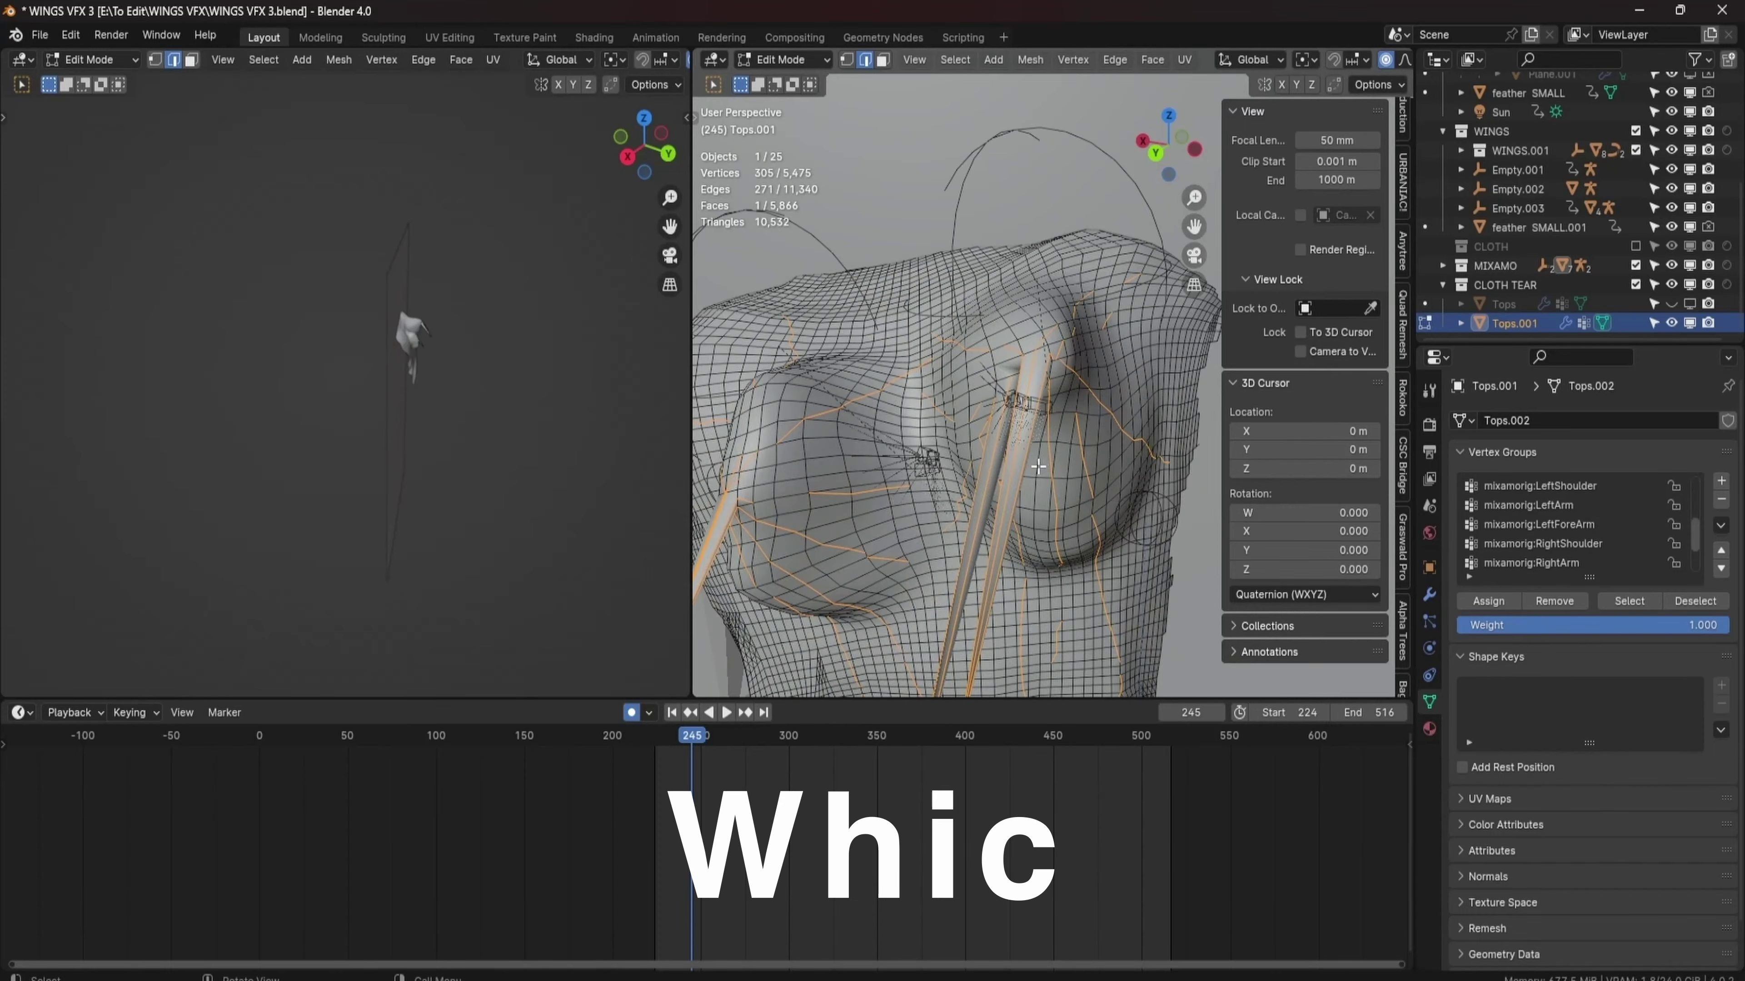
{"action": "middle_click_drag", "start_coordinate": [971, 489], "coordinate": [1039, 350]}
{"action": "left_click", "coordinate": [1038, 350], "text": "shift"}
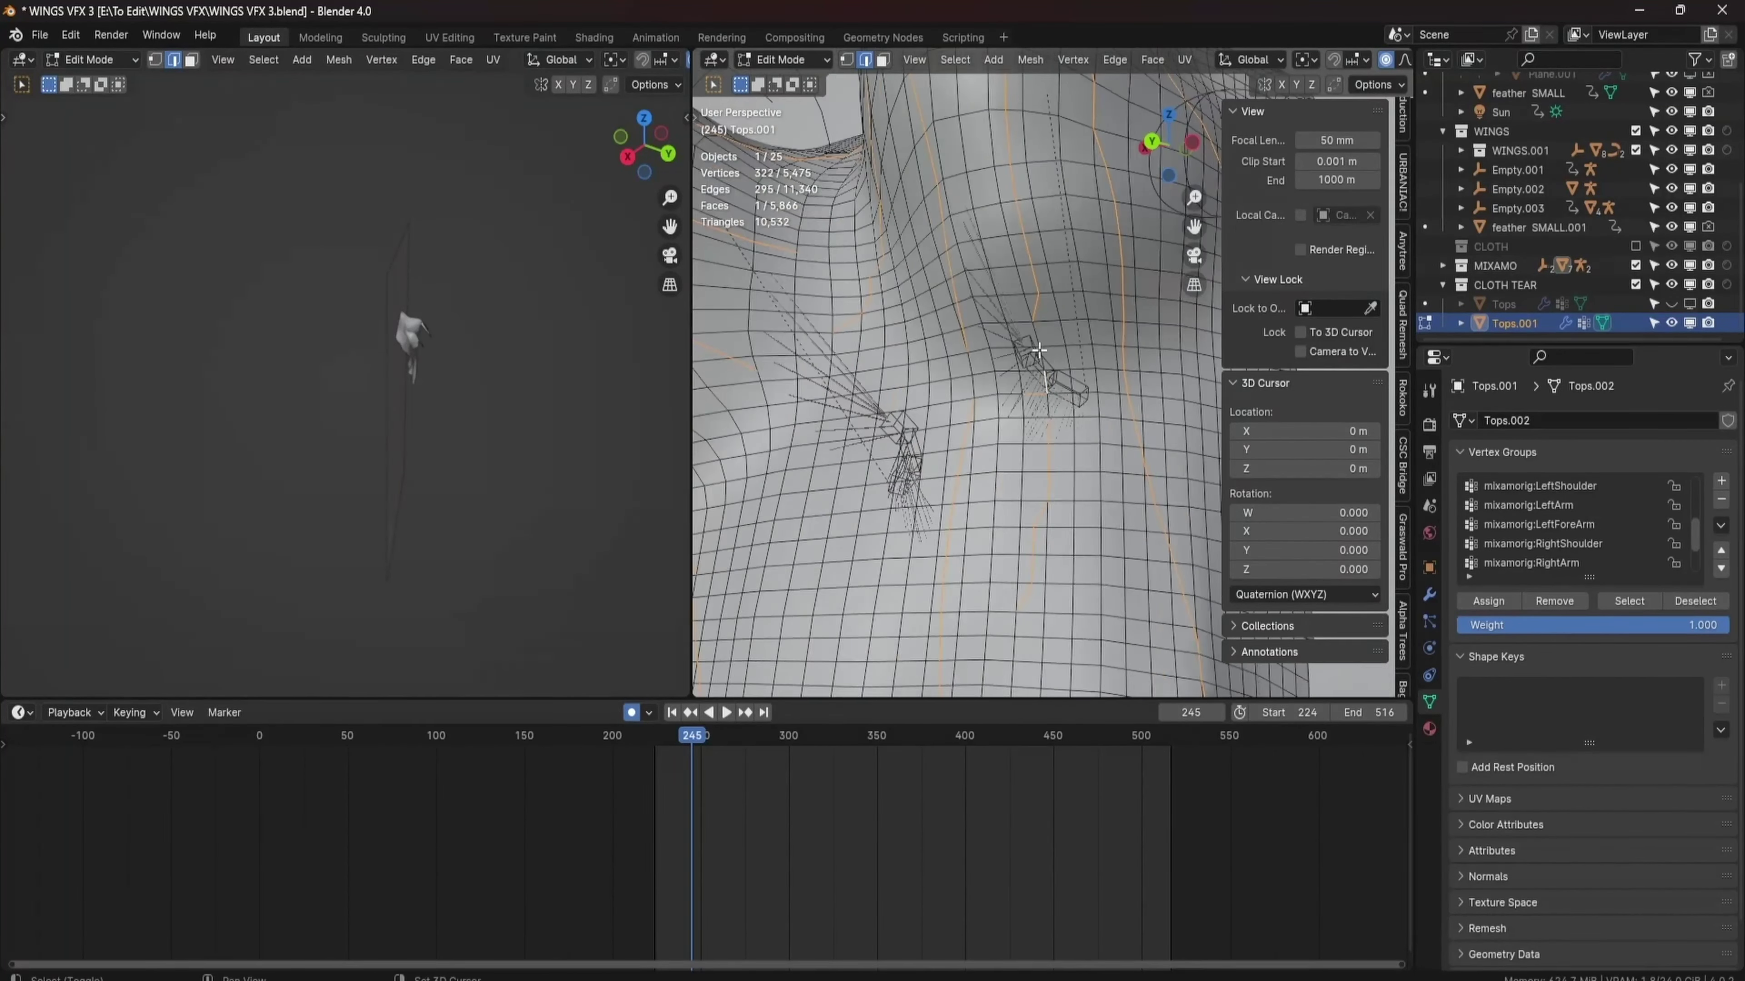
{"action": "middle_click_drag", "start_coordinate": [1019, 468], "coordinate": [1064, 455]}
{"action": "left_click", "coordinate": [1064, 455], "text": "ctrl"}
{"action": "scroll", "coordinate": [1064, 455], "scroll_direction": "down", "scroll_amount": 3}
{"action": "key", "text": "ctrl+e"}
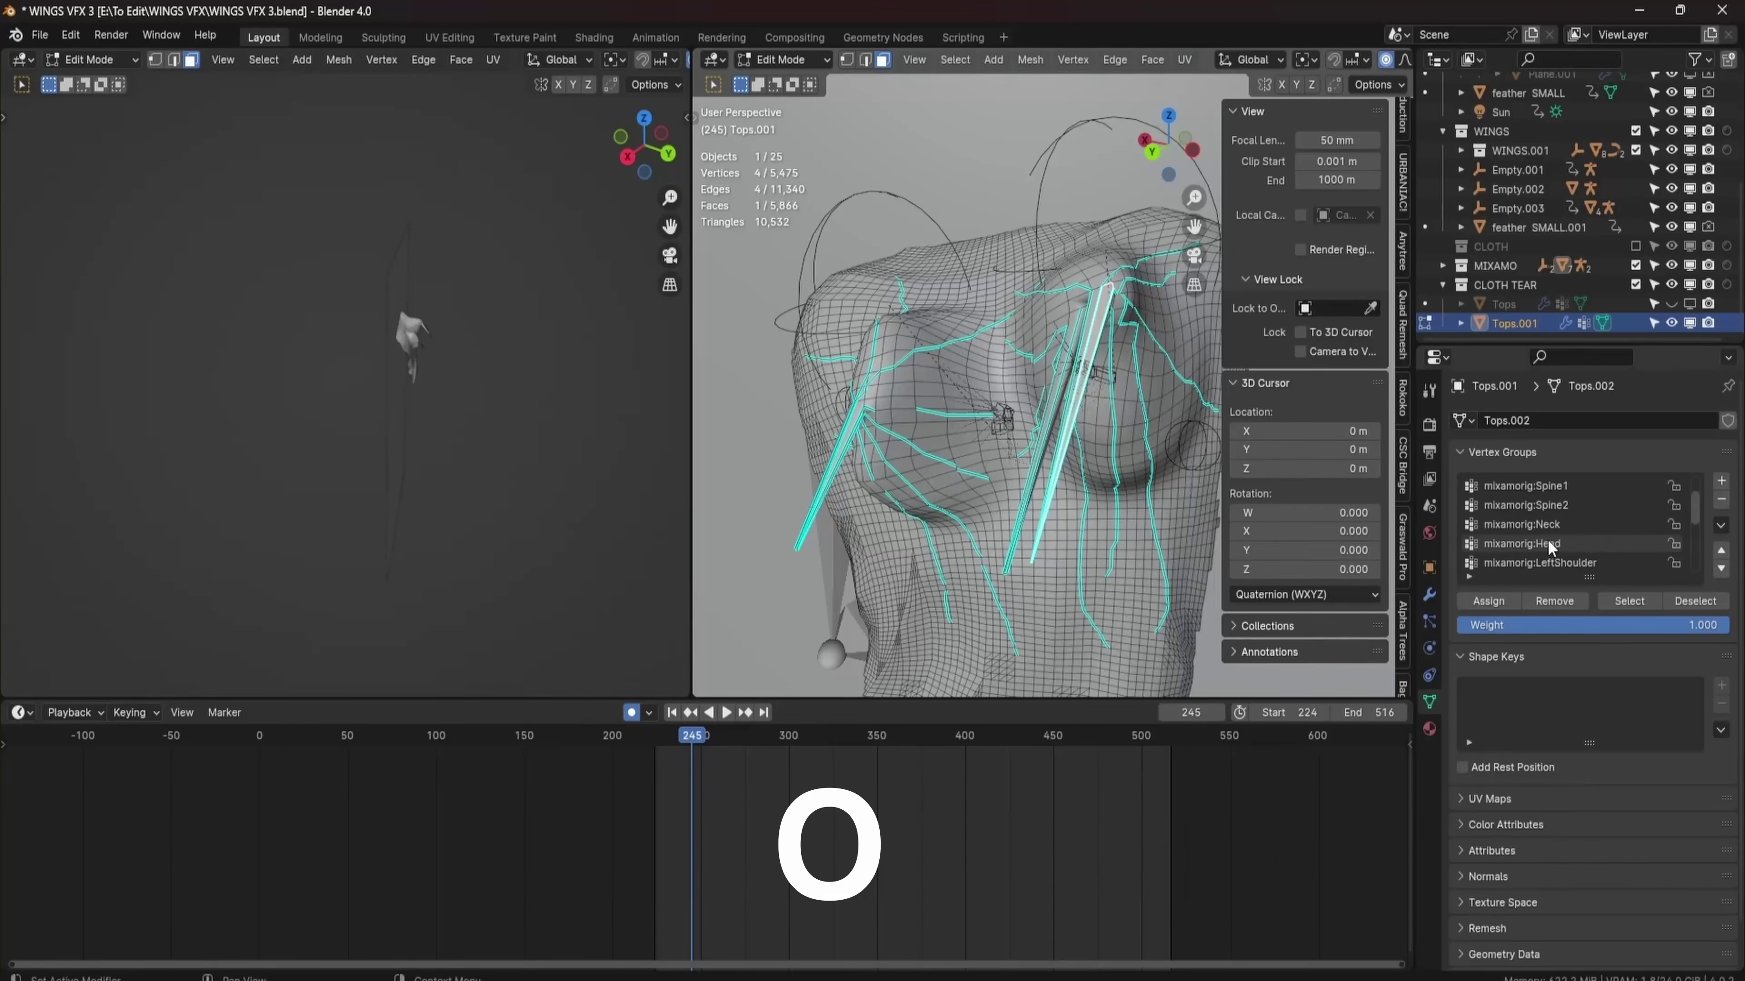
{"action": "left_click", "coordinate": [1566, 504]}
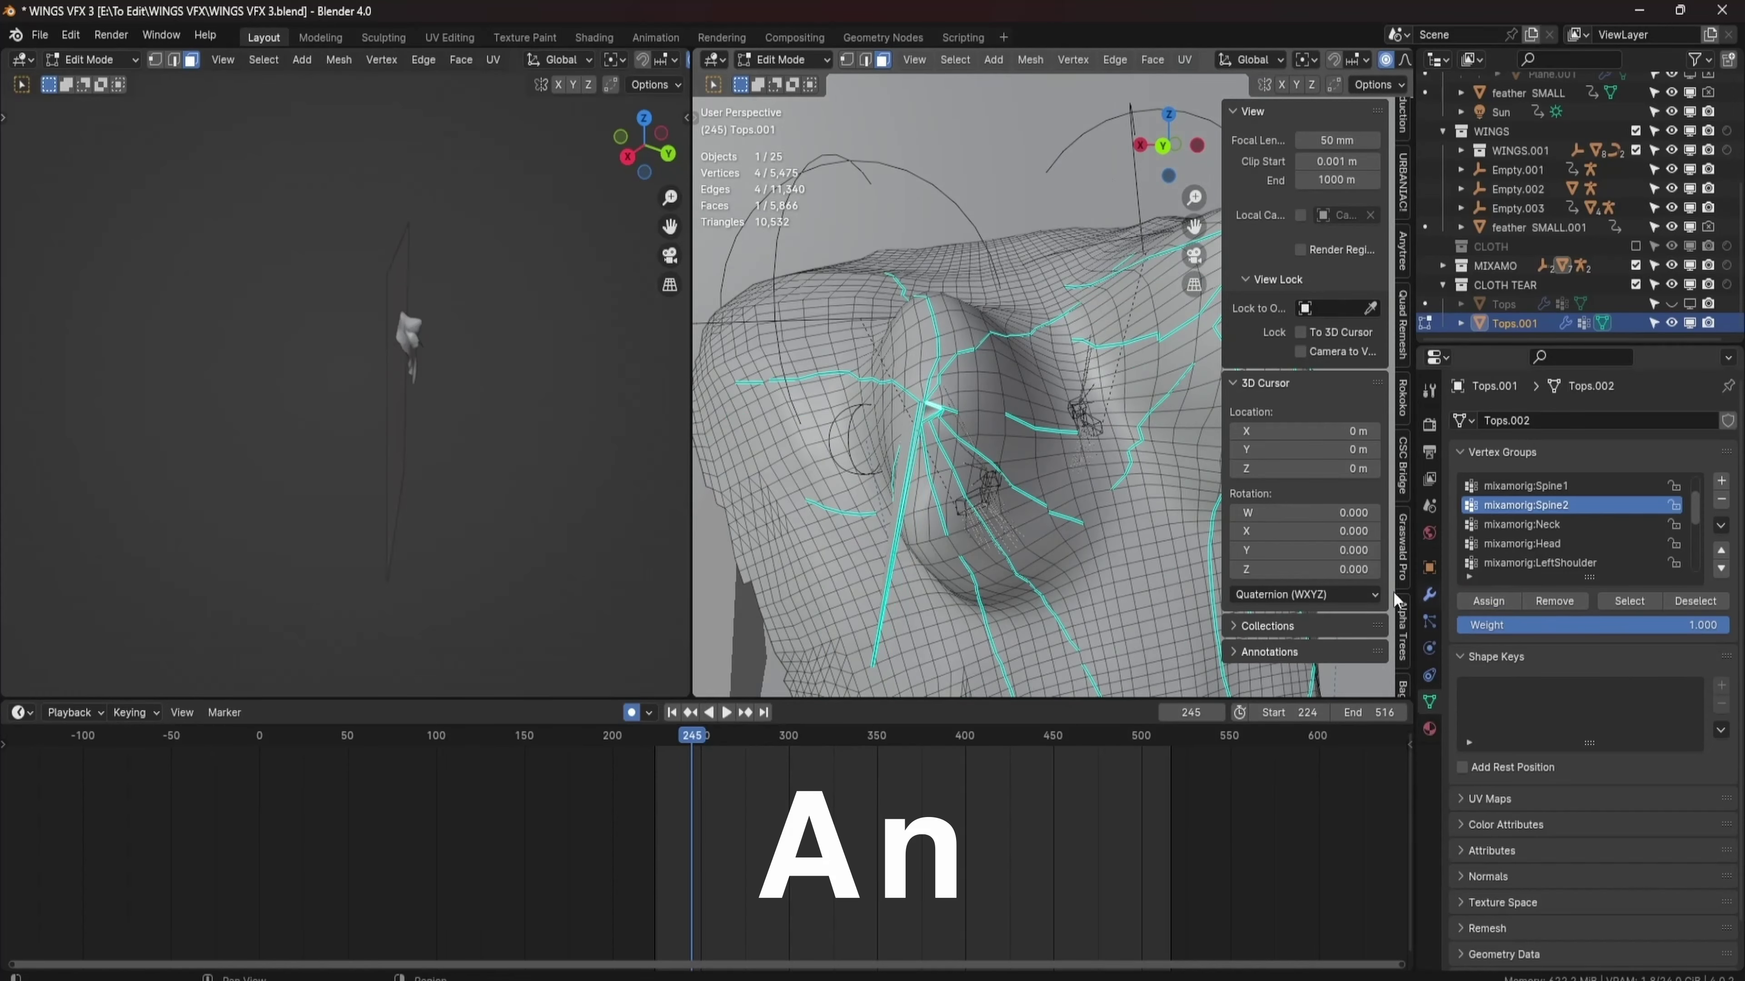
Mark the selected tear edges as sharp.
{"action": "scroll", "coordinate": [943, 307], "scroll_direction": "up", "scroll_amount": 6}
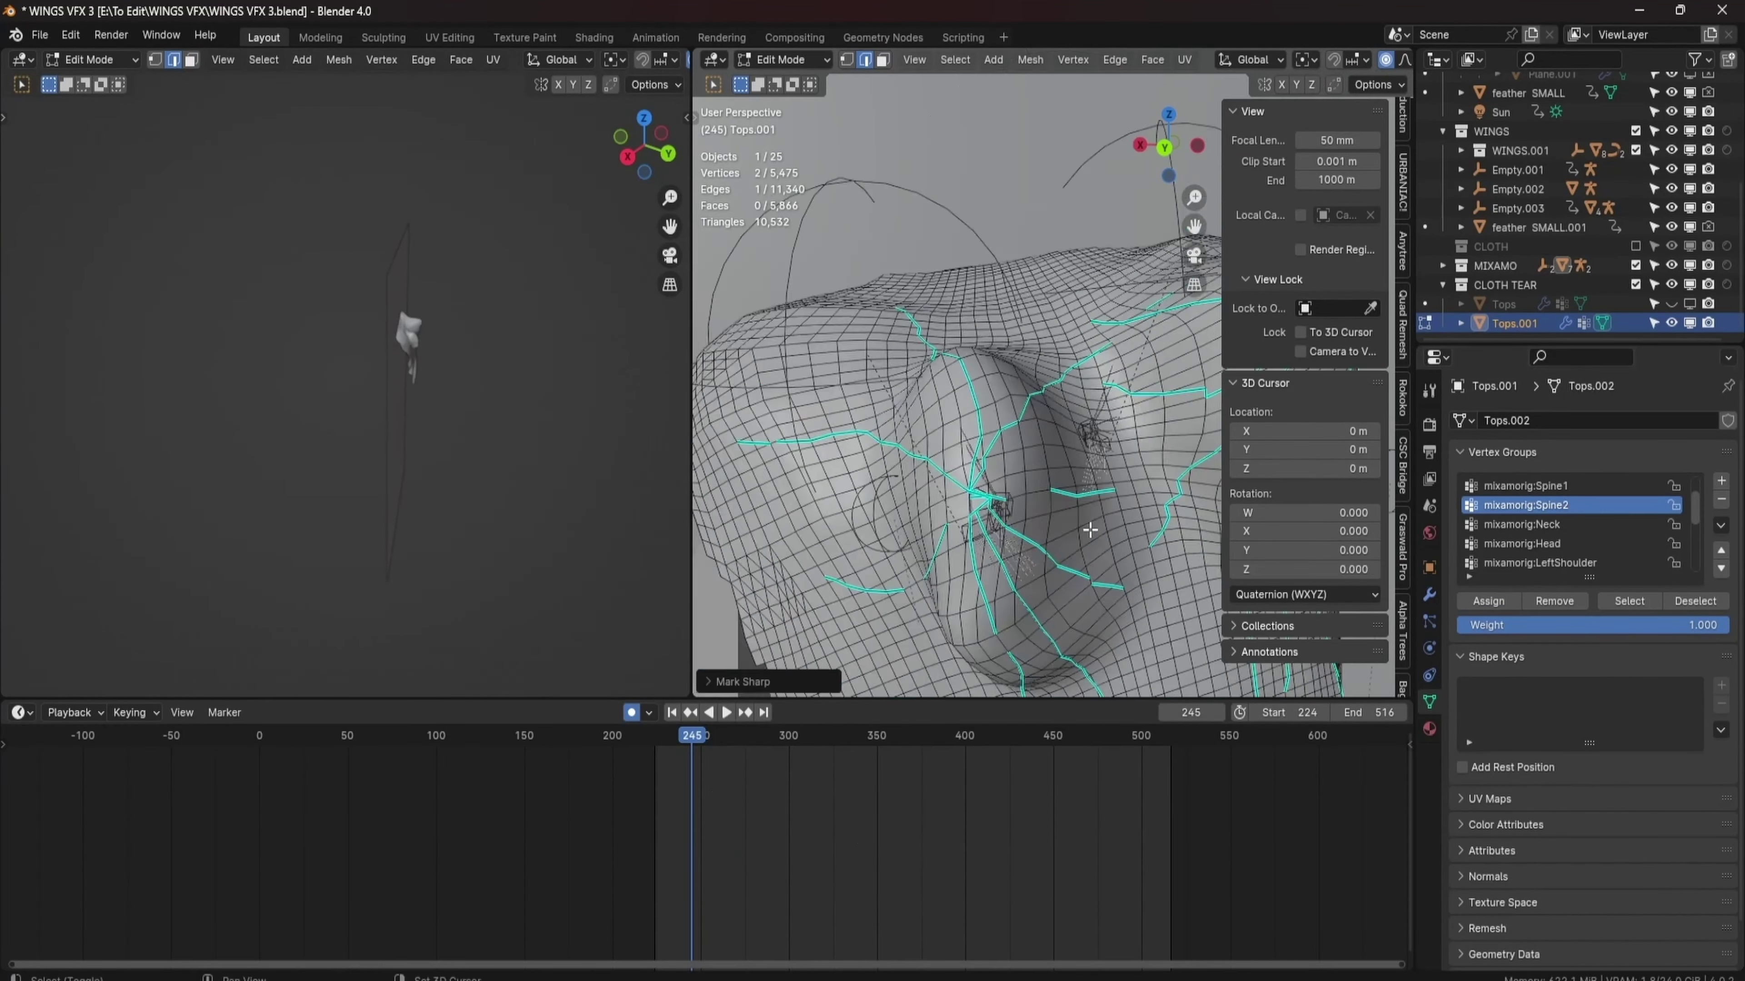
{"action": "key", "text": "ctrl+e"}
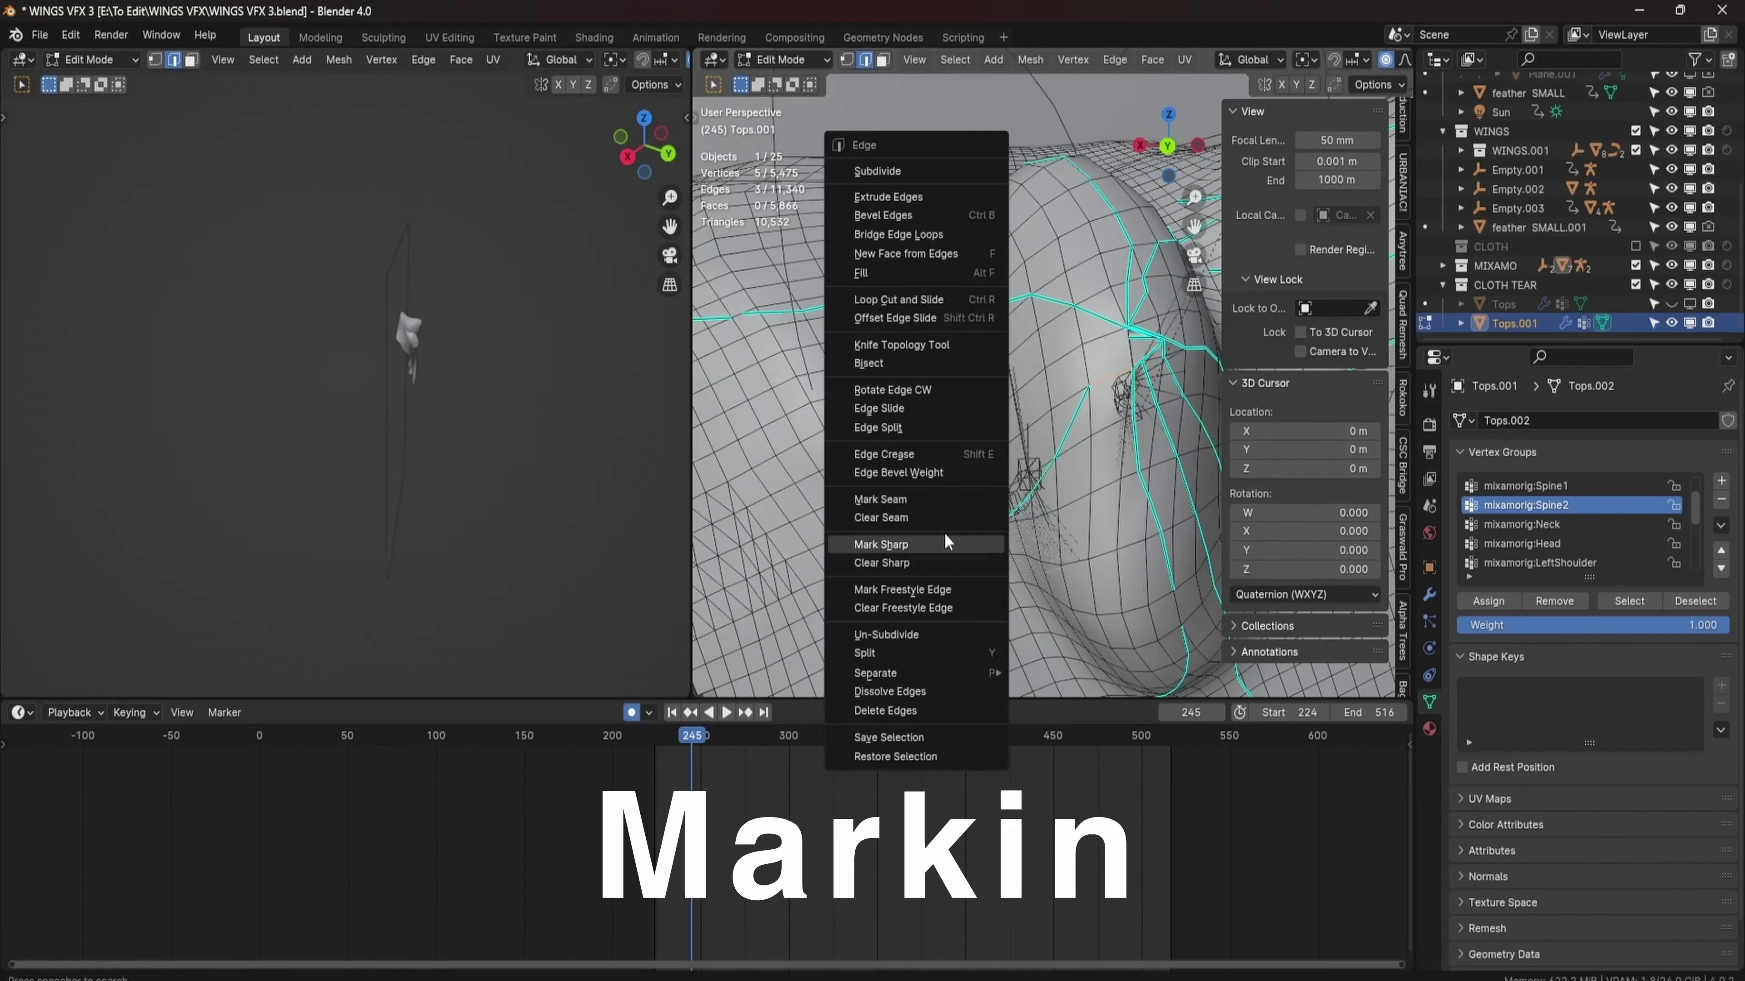
{"action": "left_click", "coordinate": [945, 537]}
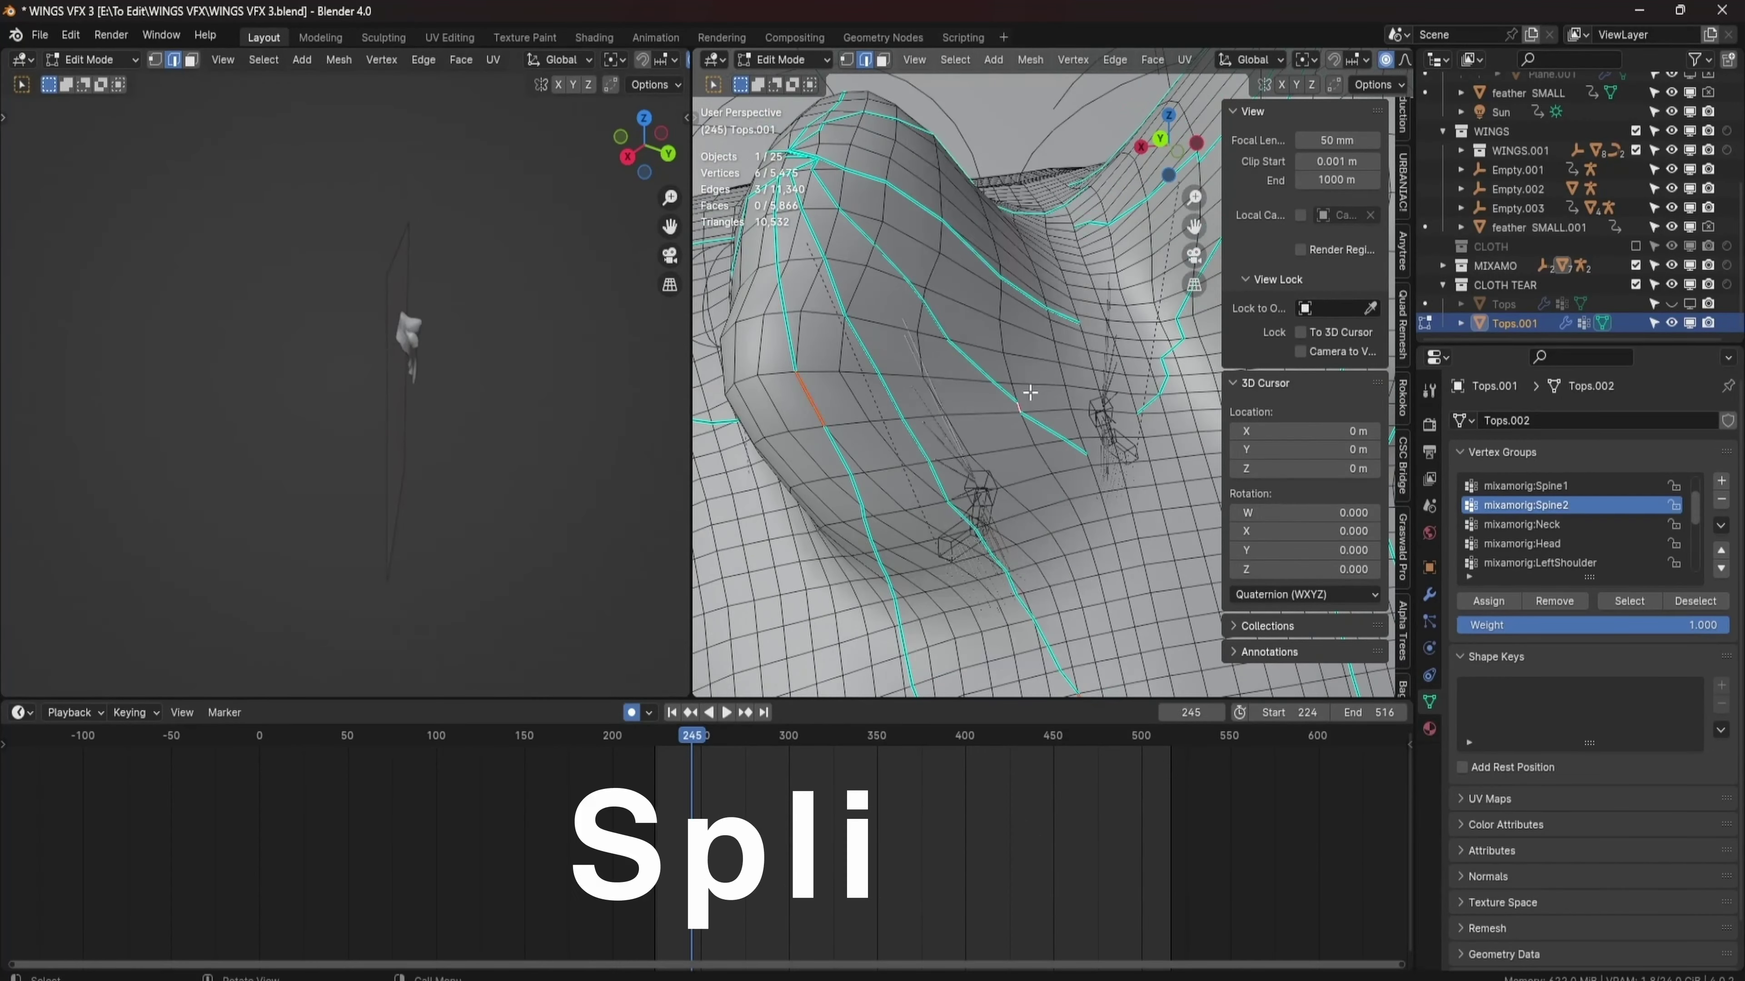
{"action": "key", "text": "ctrl+e"}
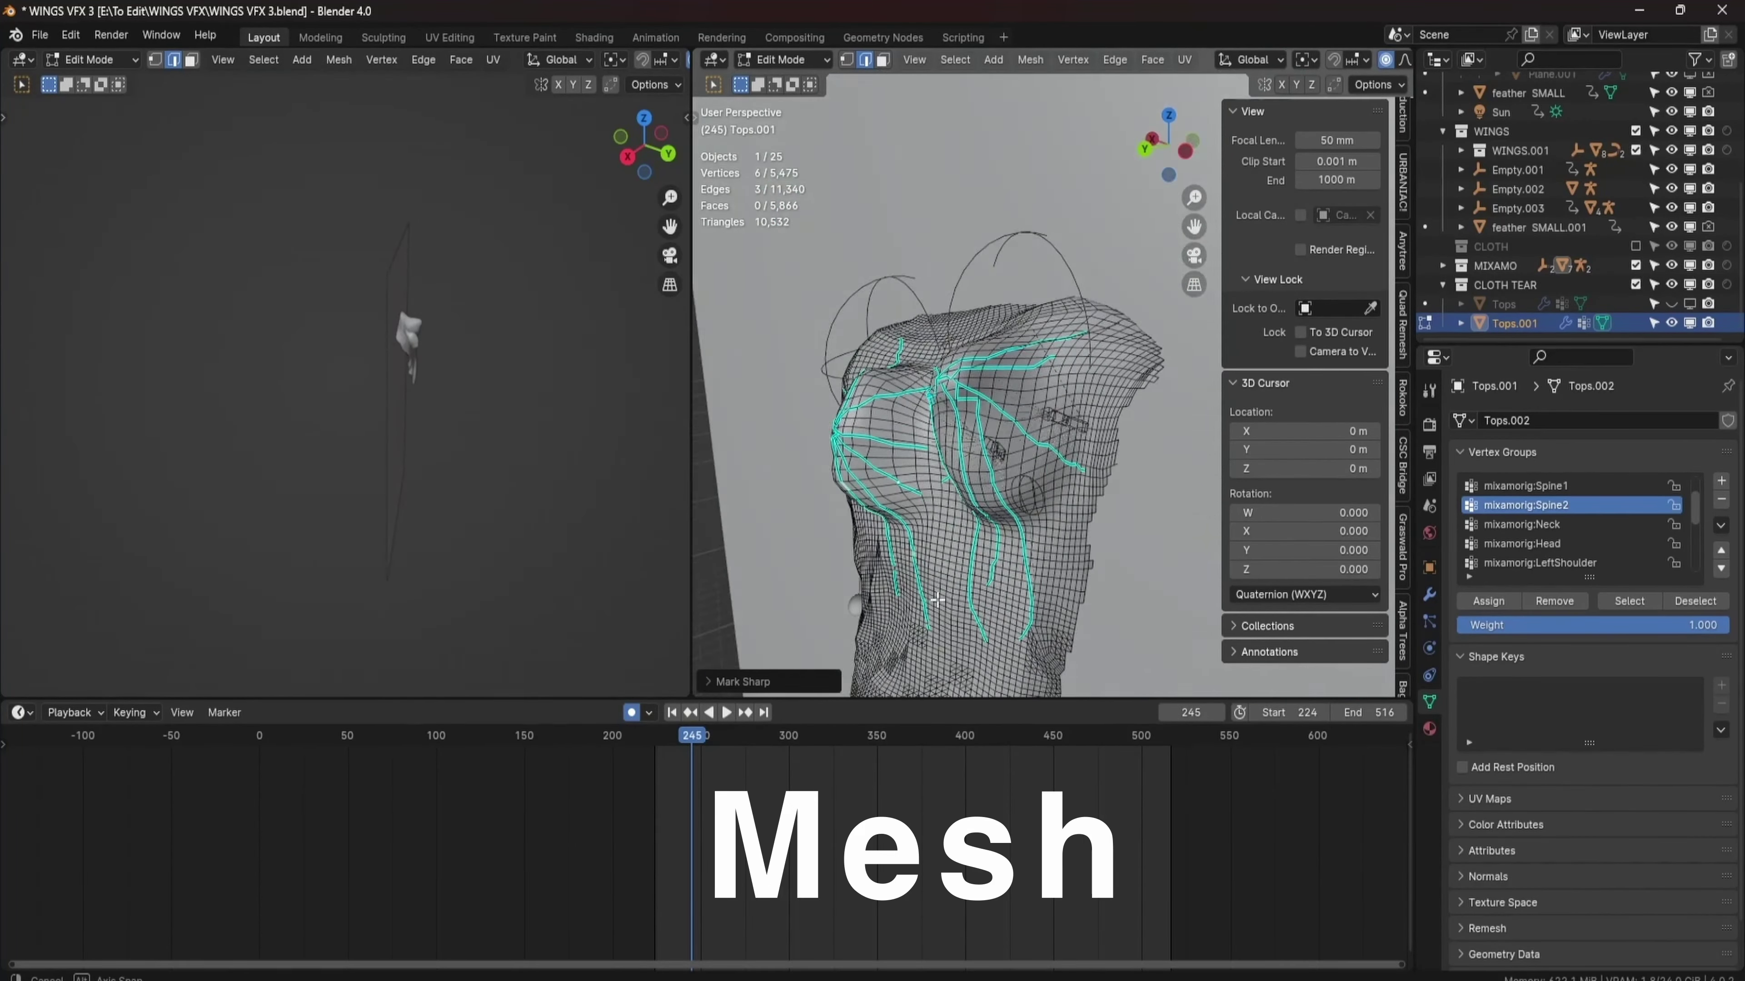
{"action": "scroll", "coordinate": [1058, 481], "scroll_direction": "up", "scroll_amount": 5}
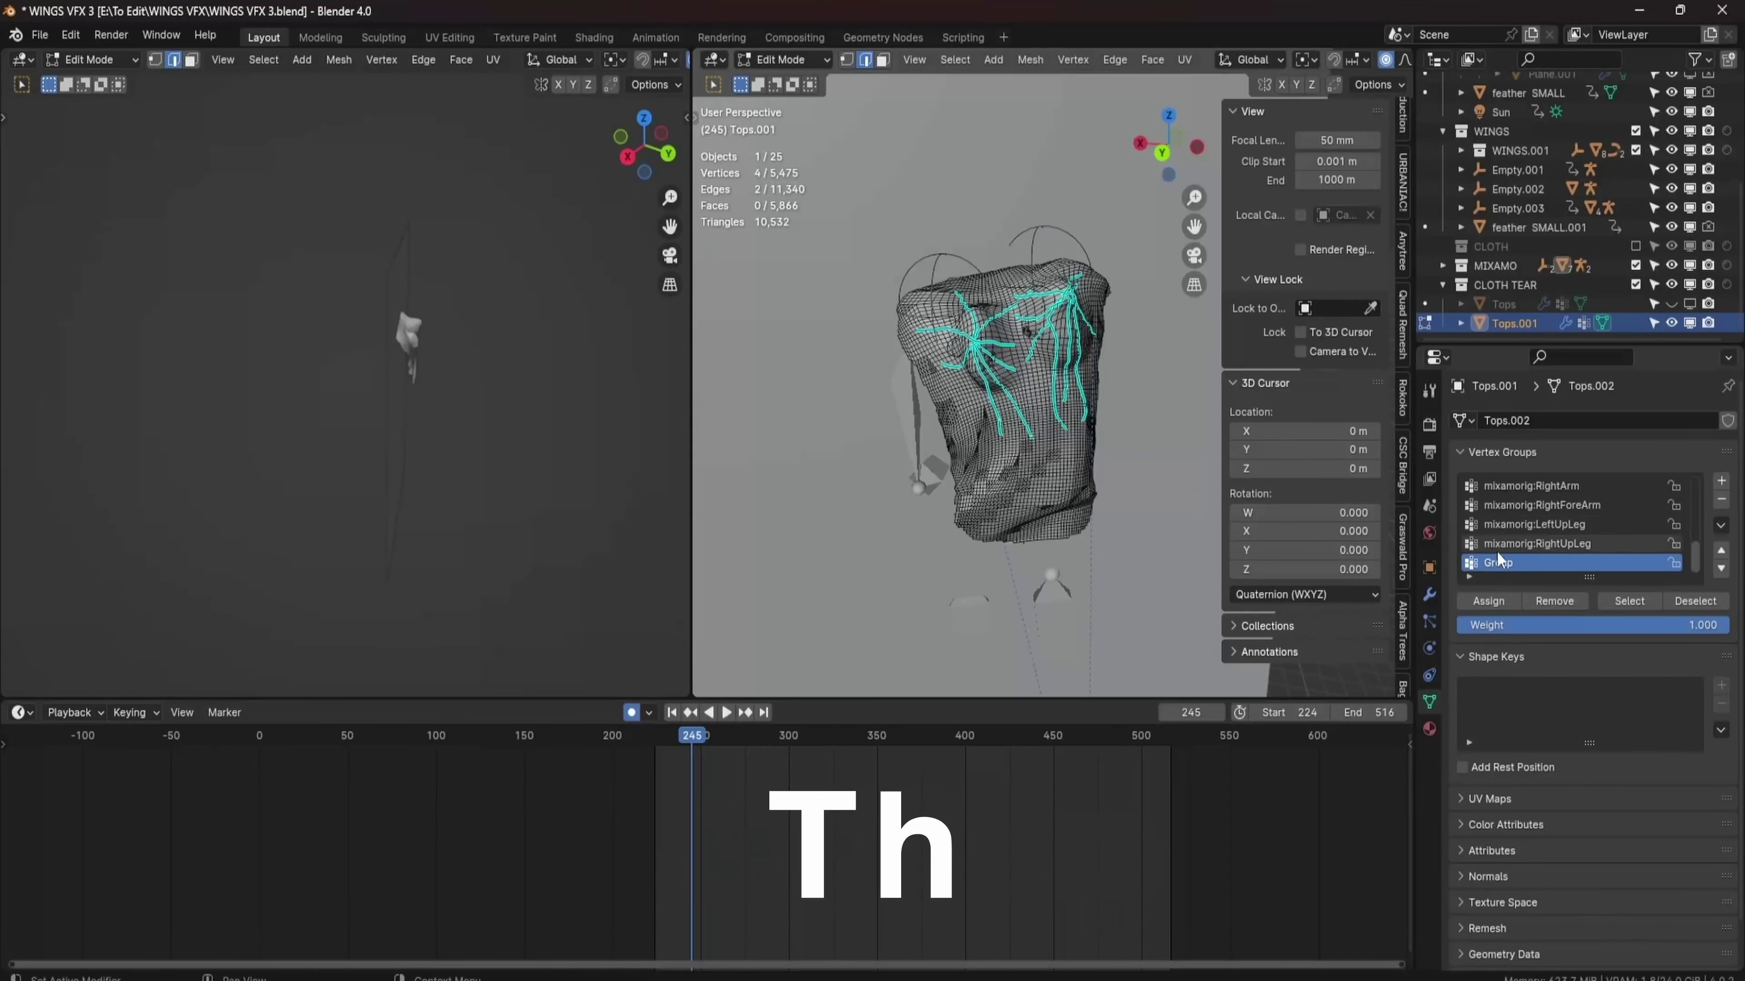
Rename the vertex group PINN, circle-select the hem and border faces, then search Add Modifier.
{"action": "double_click", "coordinate": [1503, 562]}
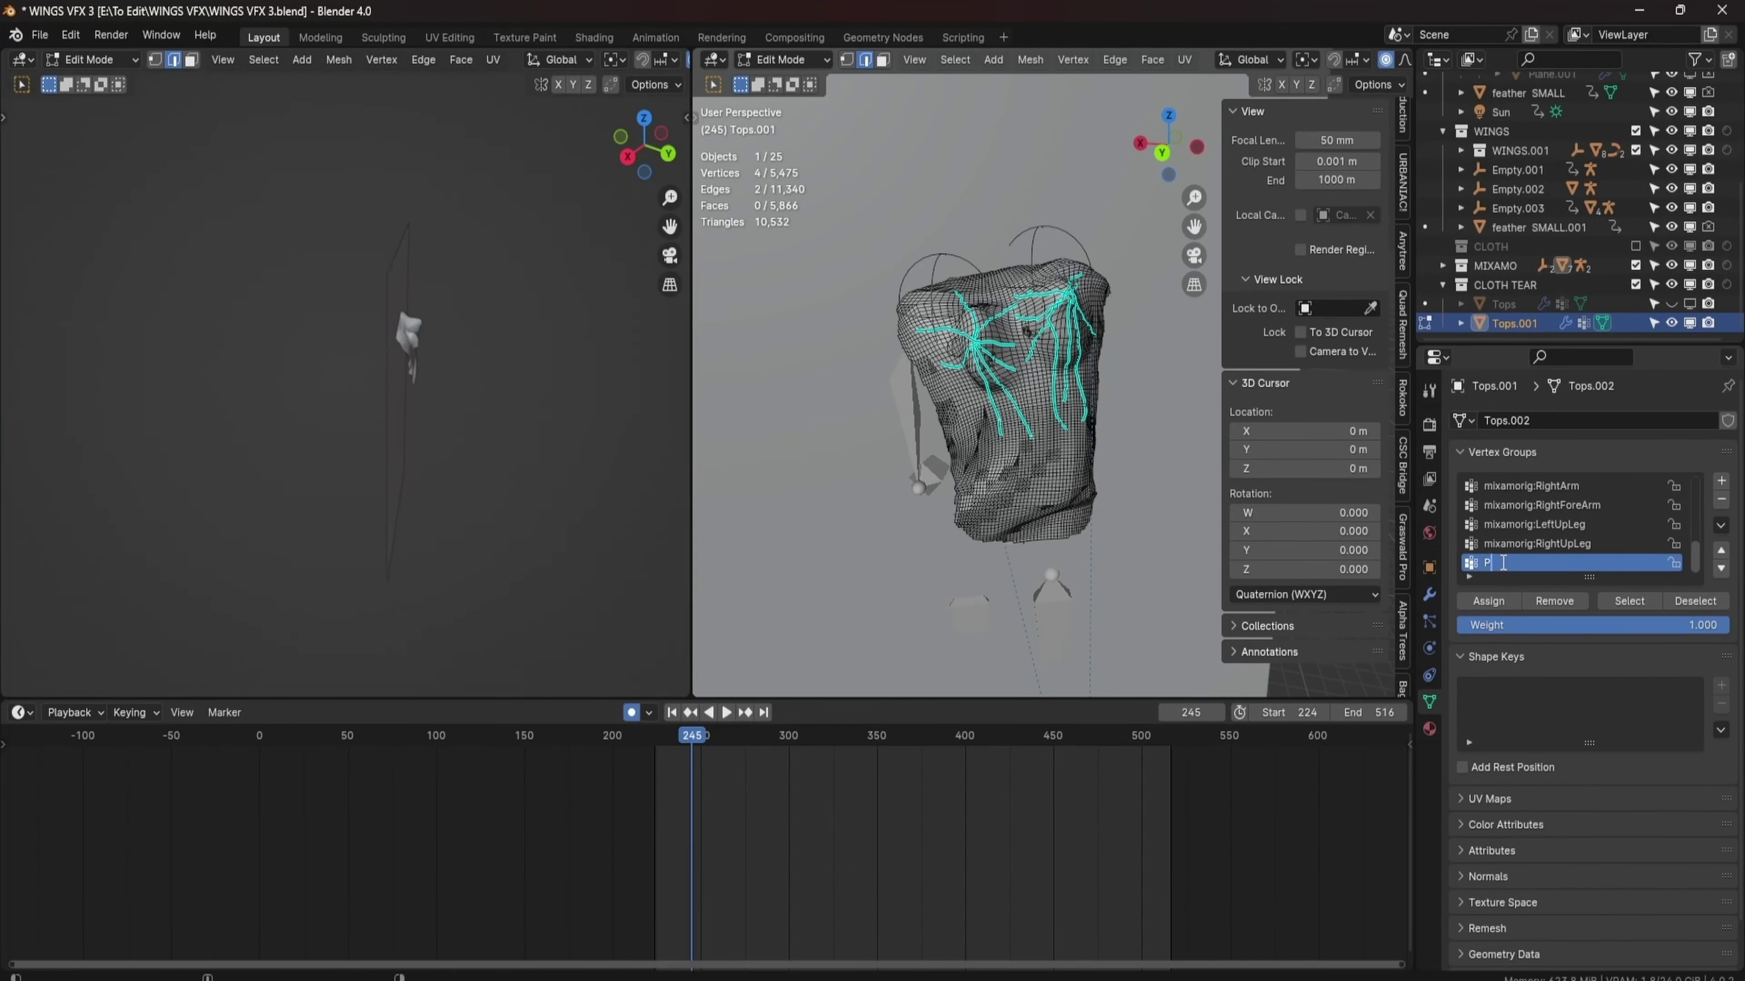
{"action": "middle_click_drag", "start_coordinate": [1198, 462], "coordinate": [1016, 495]}
{"action": "key", "text": "3"}
{"action": "key", "text": "c"}
{"action": "left_click_drag", "start_coordinate": [924, 475], "coordinate": [1015, 507]}
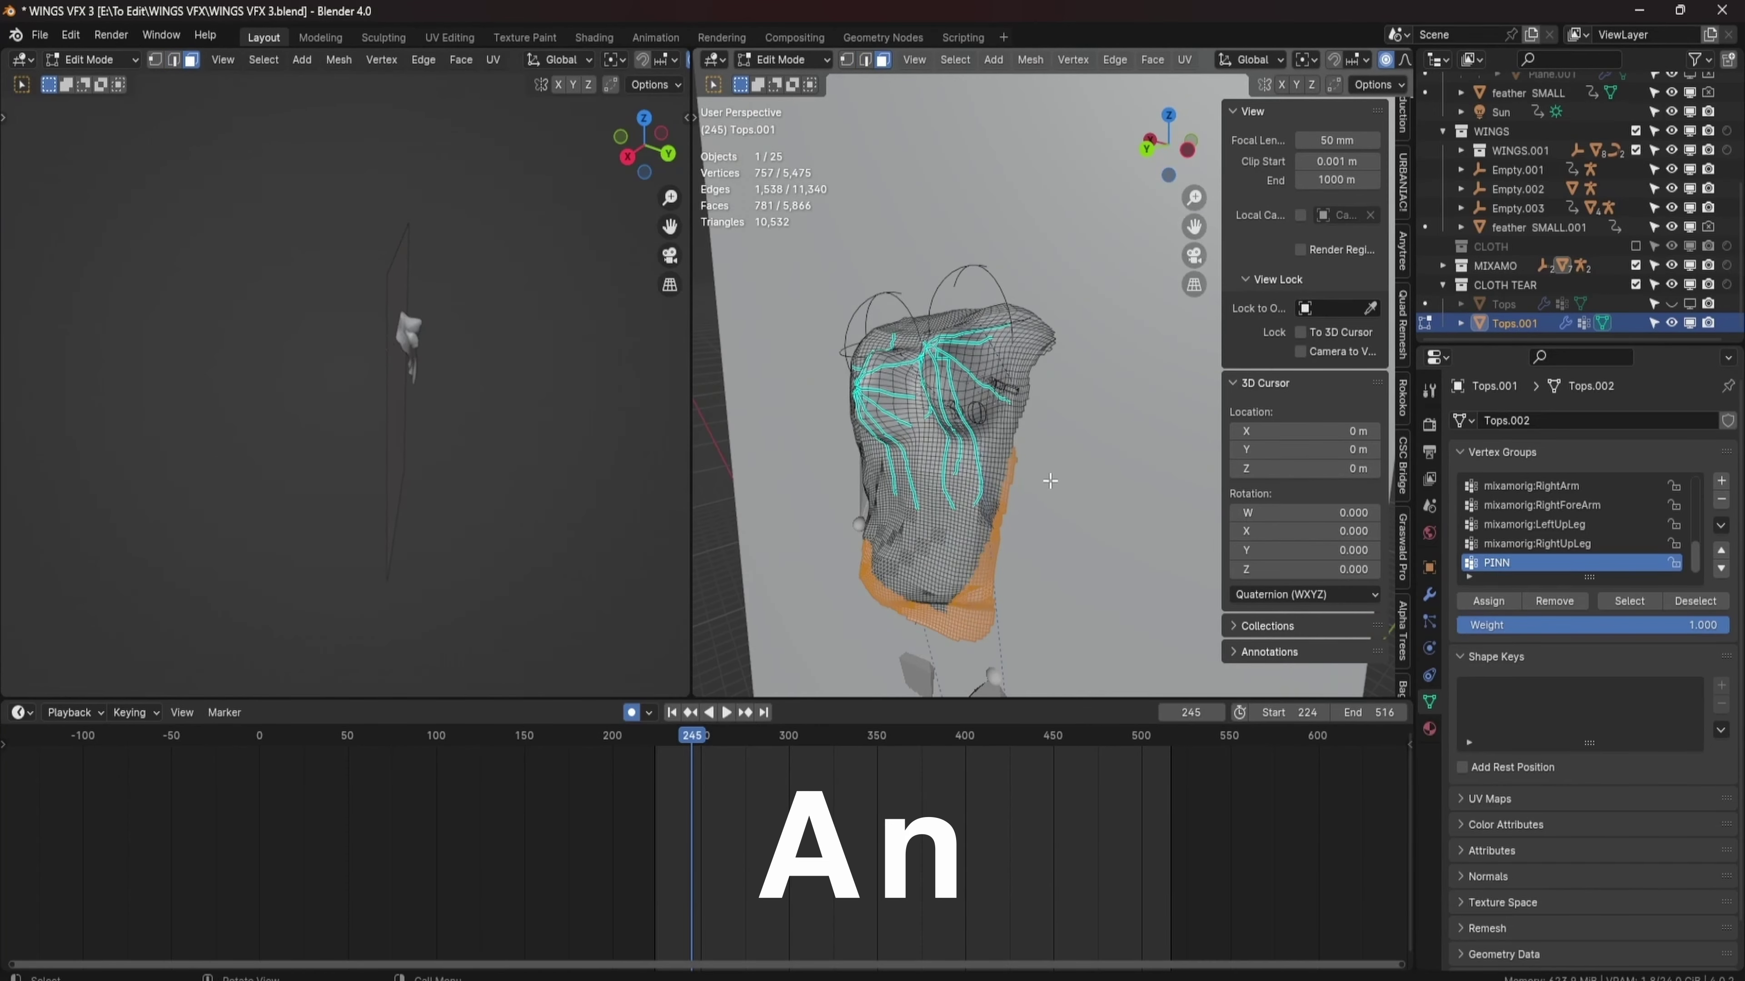
{"action": "middle_click_drag", "start_coordinate": [1067, 346], "coordinate": [1003, 481]}
{"action": "key", "text": "c"}
{"action": "left_click_drag", "start_coordinate": [1002, 481], "coordinate": [994, 522]}
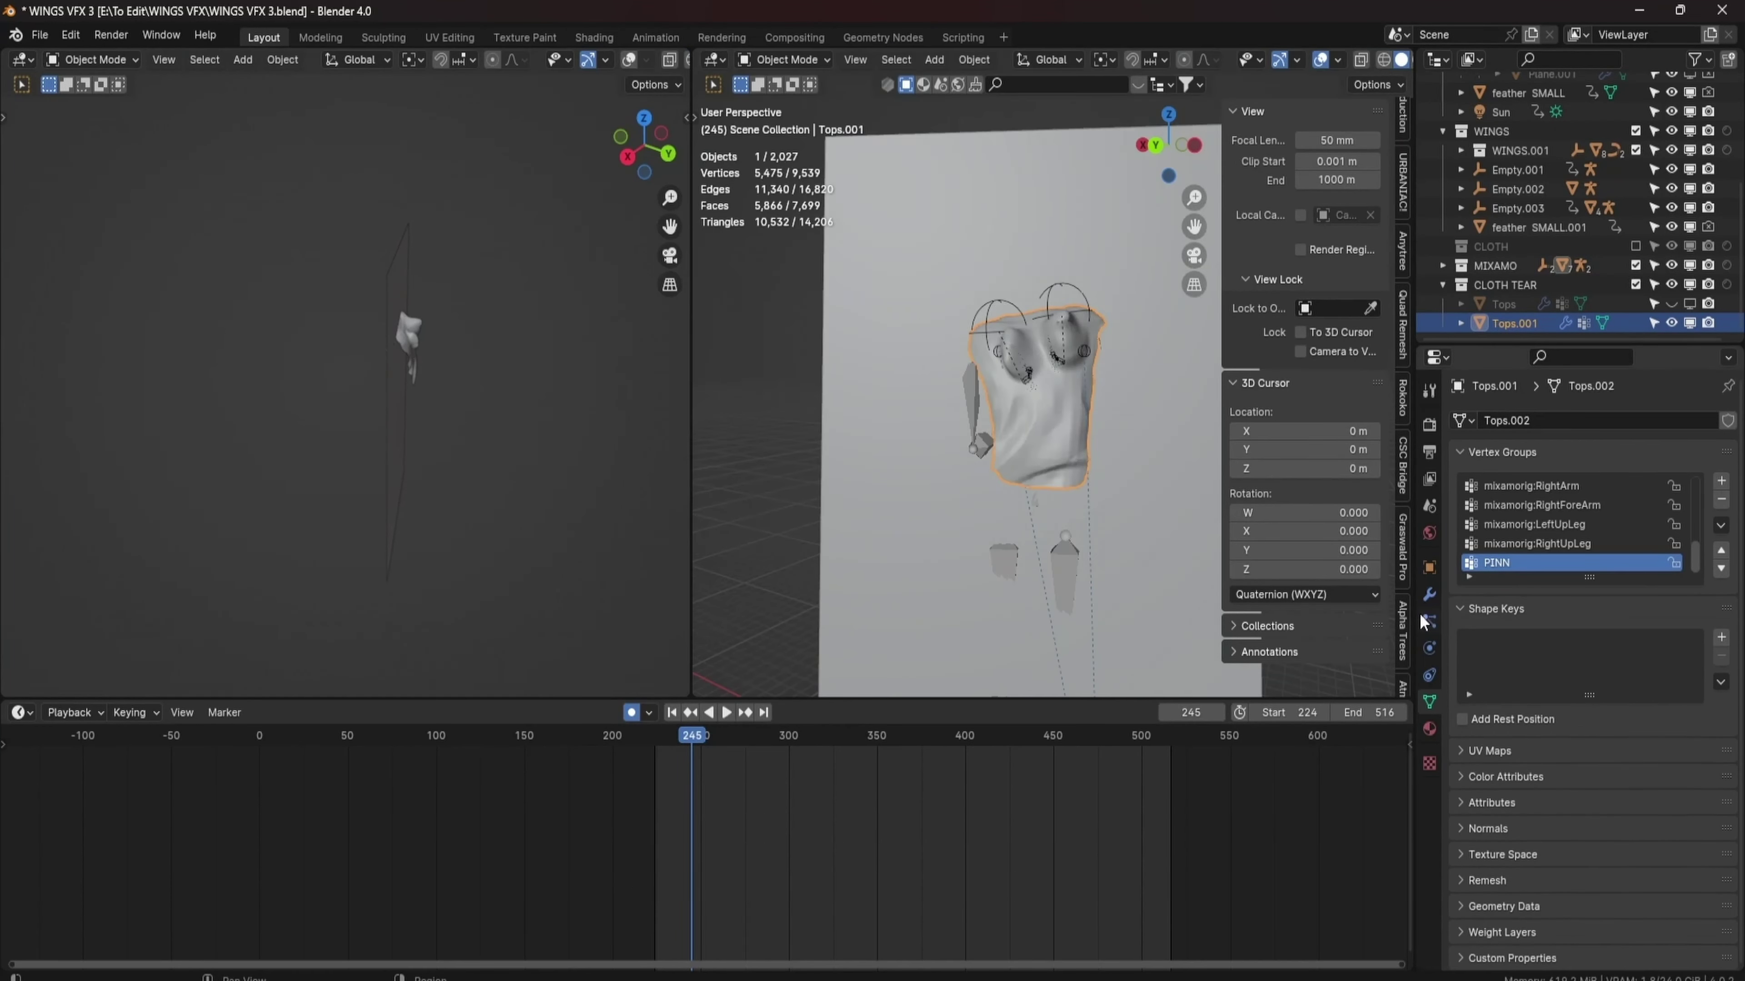
{"action": "left_click", "coordinate": [1429, 594]}
{"action": "left_click", "coordinate": [1460, 428]}
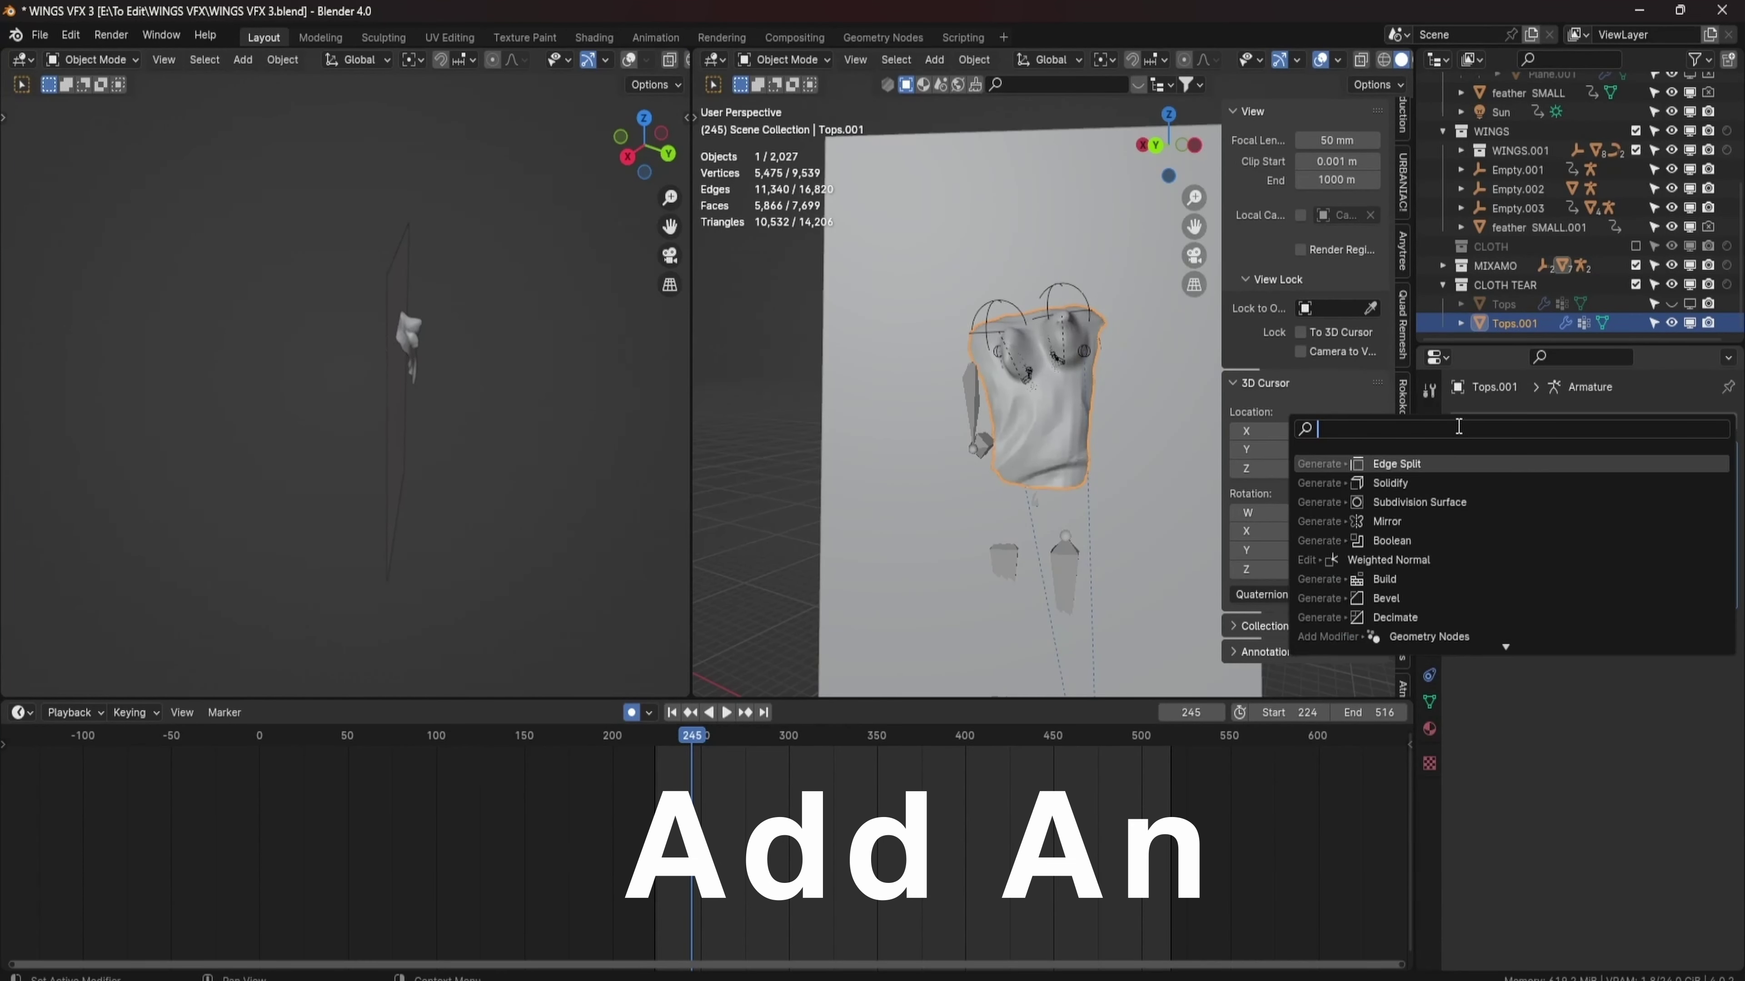
Add and apply an EdgeSplit modifier on the Tops.001 shirt.
{"action": "type", "text": "ed"}
{"action": "left_click", "coordinate": [1391, 465]}
{"action": "left_click", "coordinate": [1682, 624]}
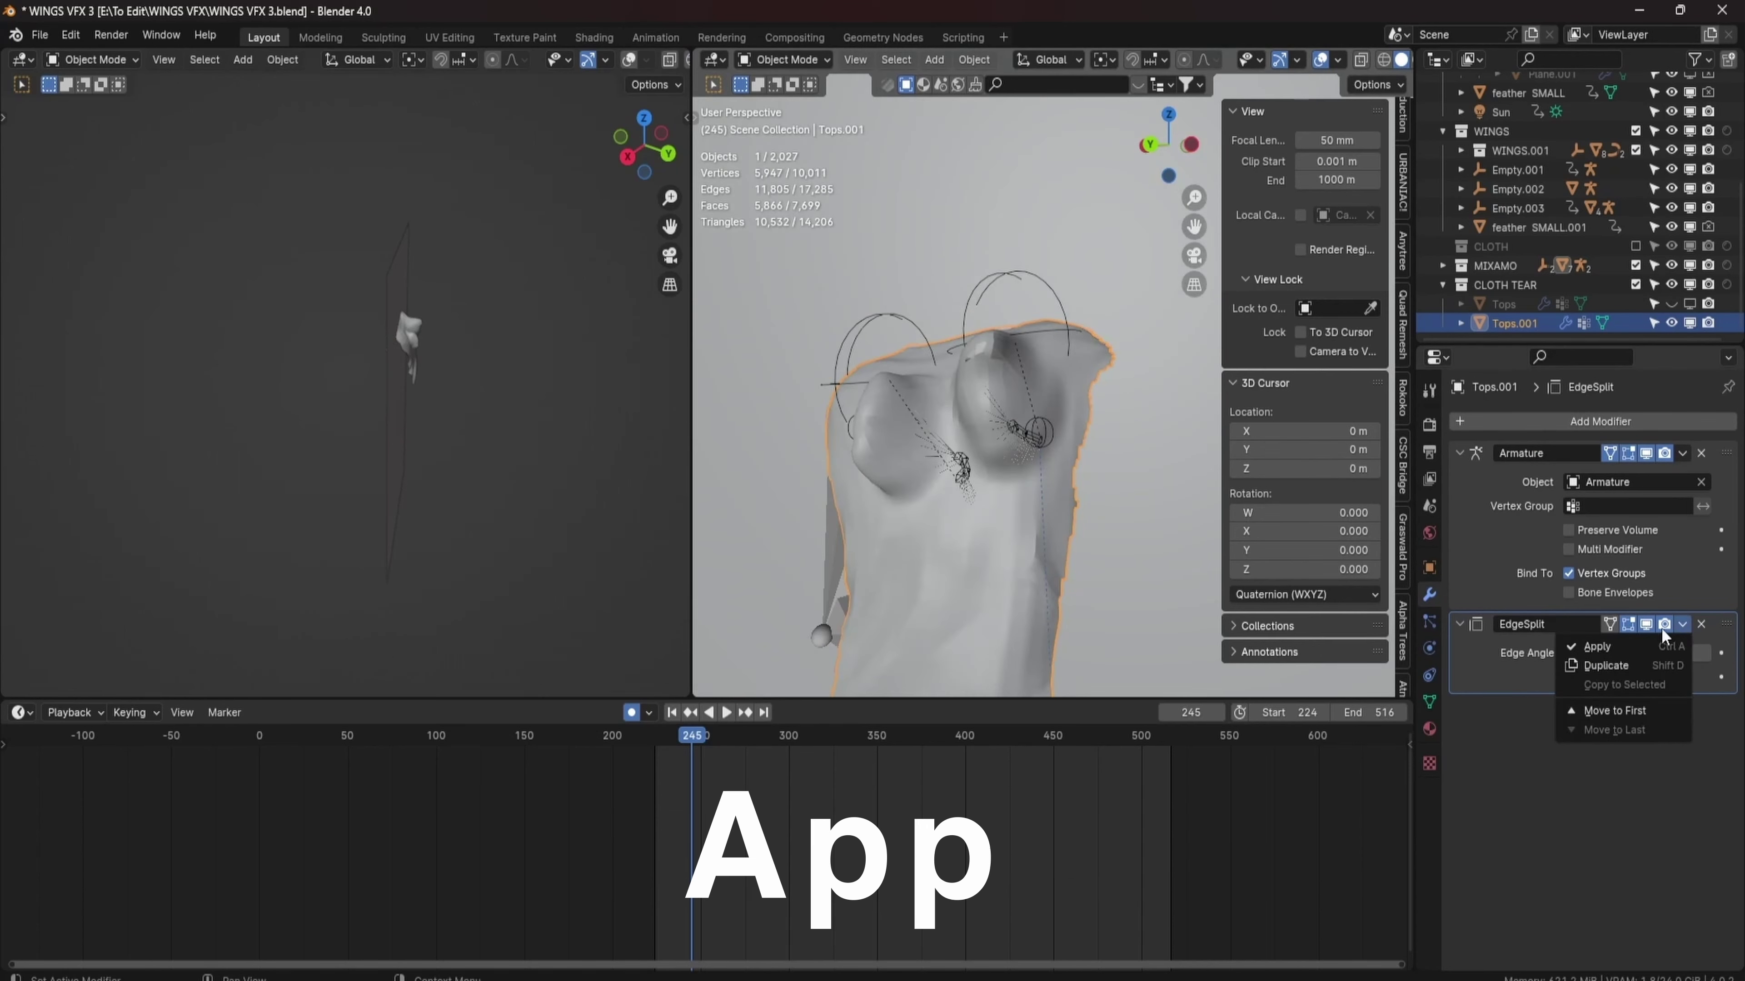
{"action": "left_click", "coordinate": [1597, 646]}
Add cloth physics to the shirt, start its cache at frame 247, and set a pin vertex group.
{"action": "left_click", "coordinate": [1430, 648]}
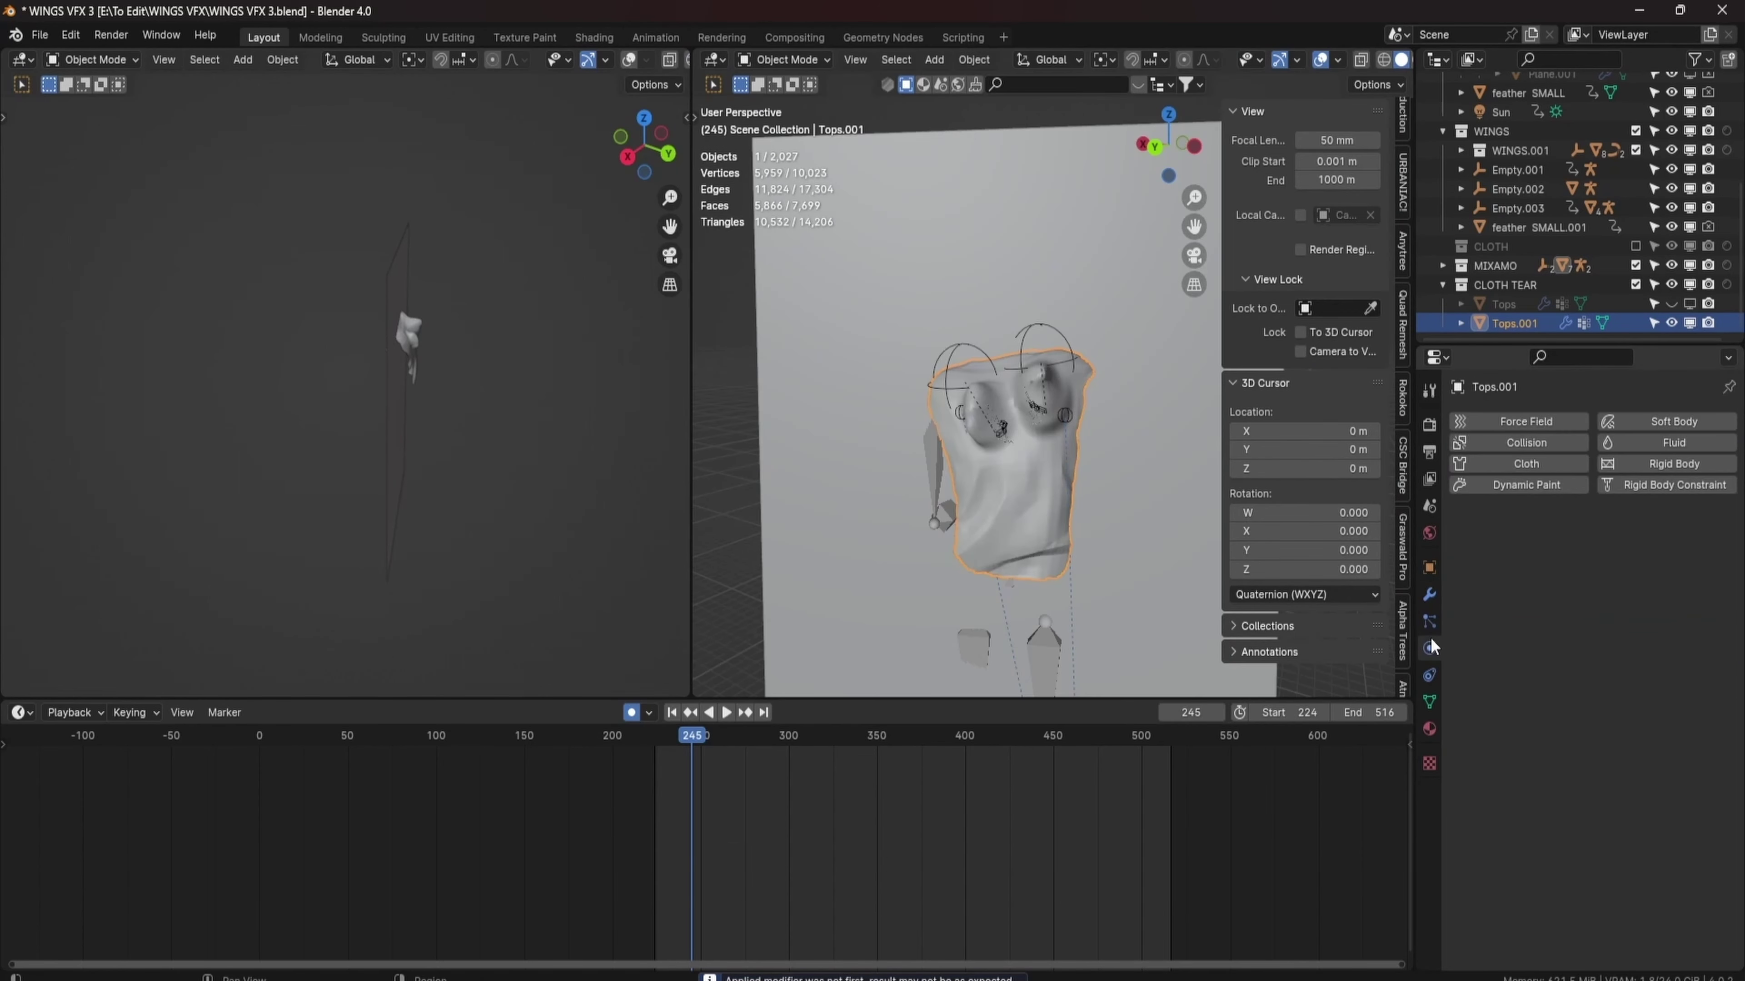
{"action": "left_click", "coordinate": [1521, 460]}
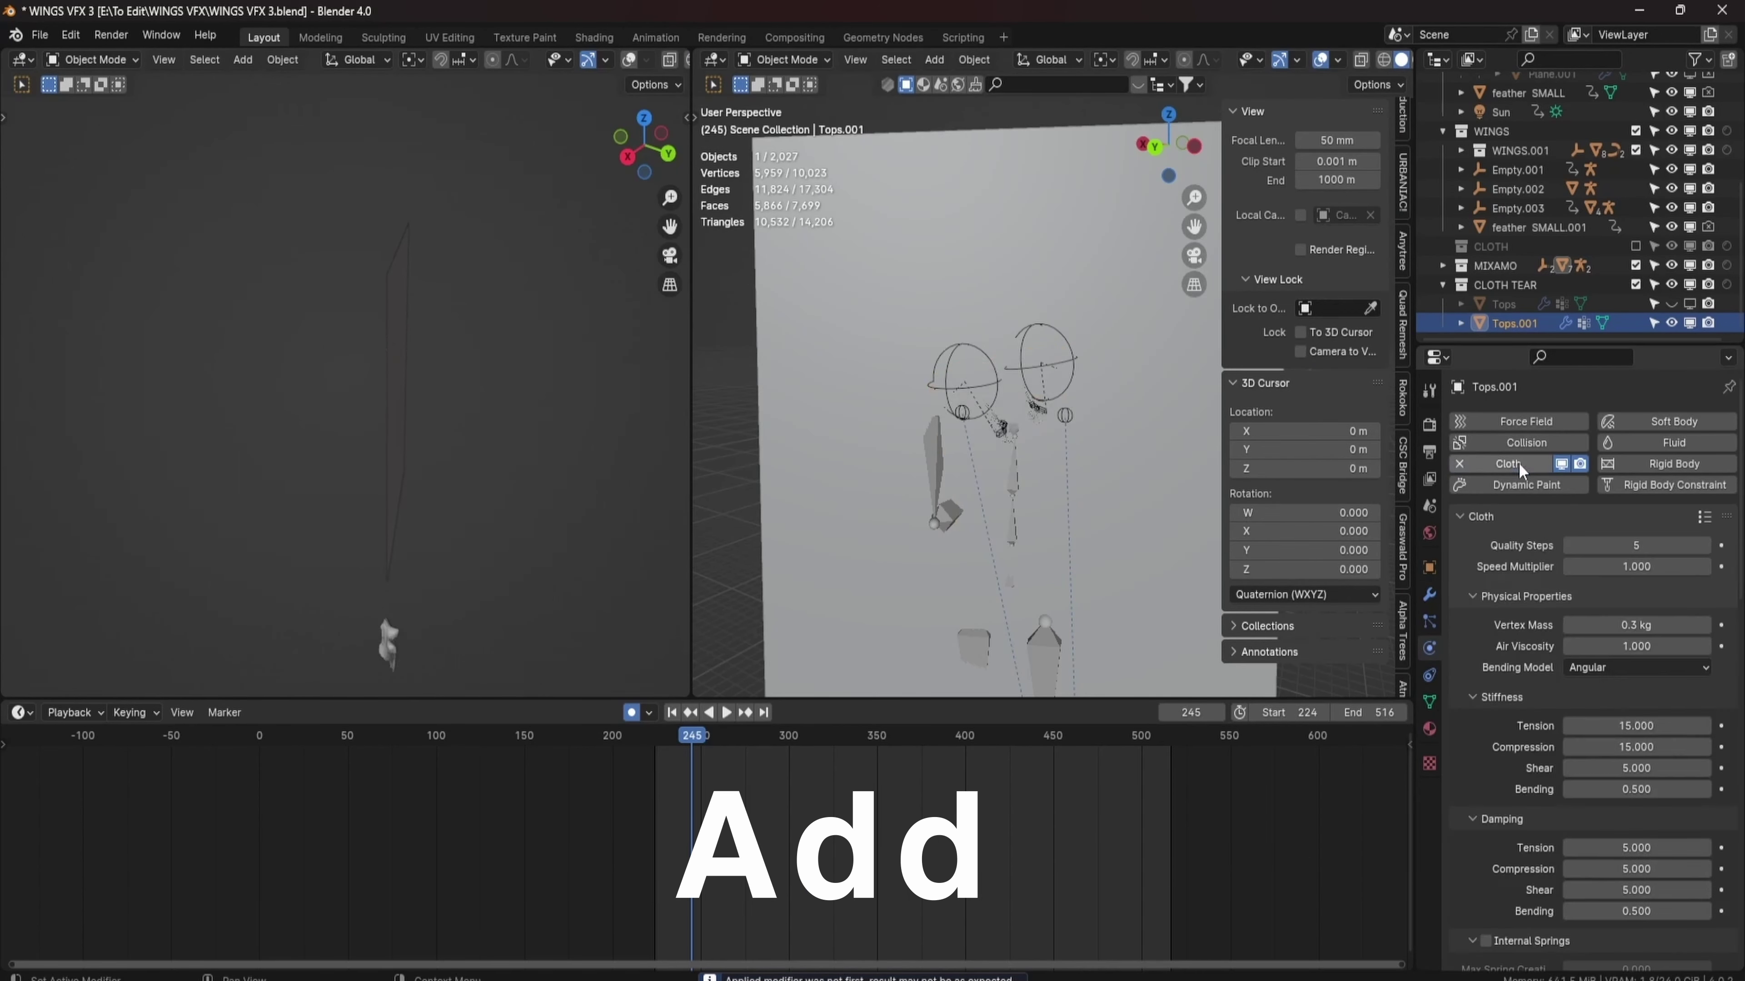
{"action": "scroll", "coordinate": [1516, 678], "scroll_direction": "down", "scroll_amount": 10}
{"action": "scroll", "coordinate": [1516, 678], "scroll_direction": "down", "scroll_amount": 6}
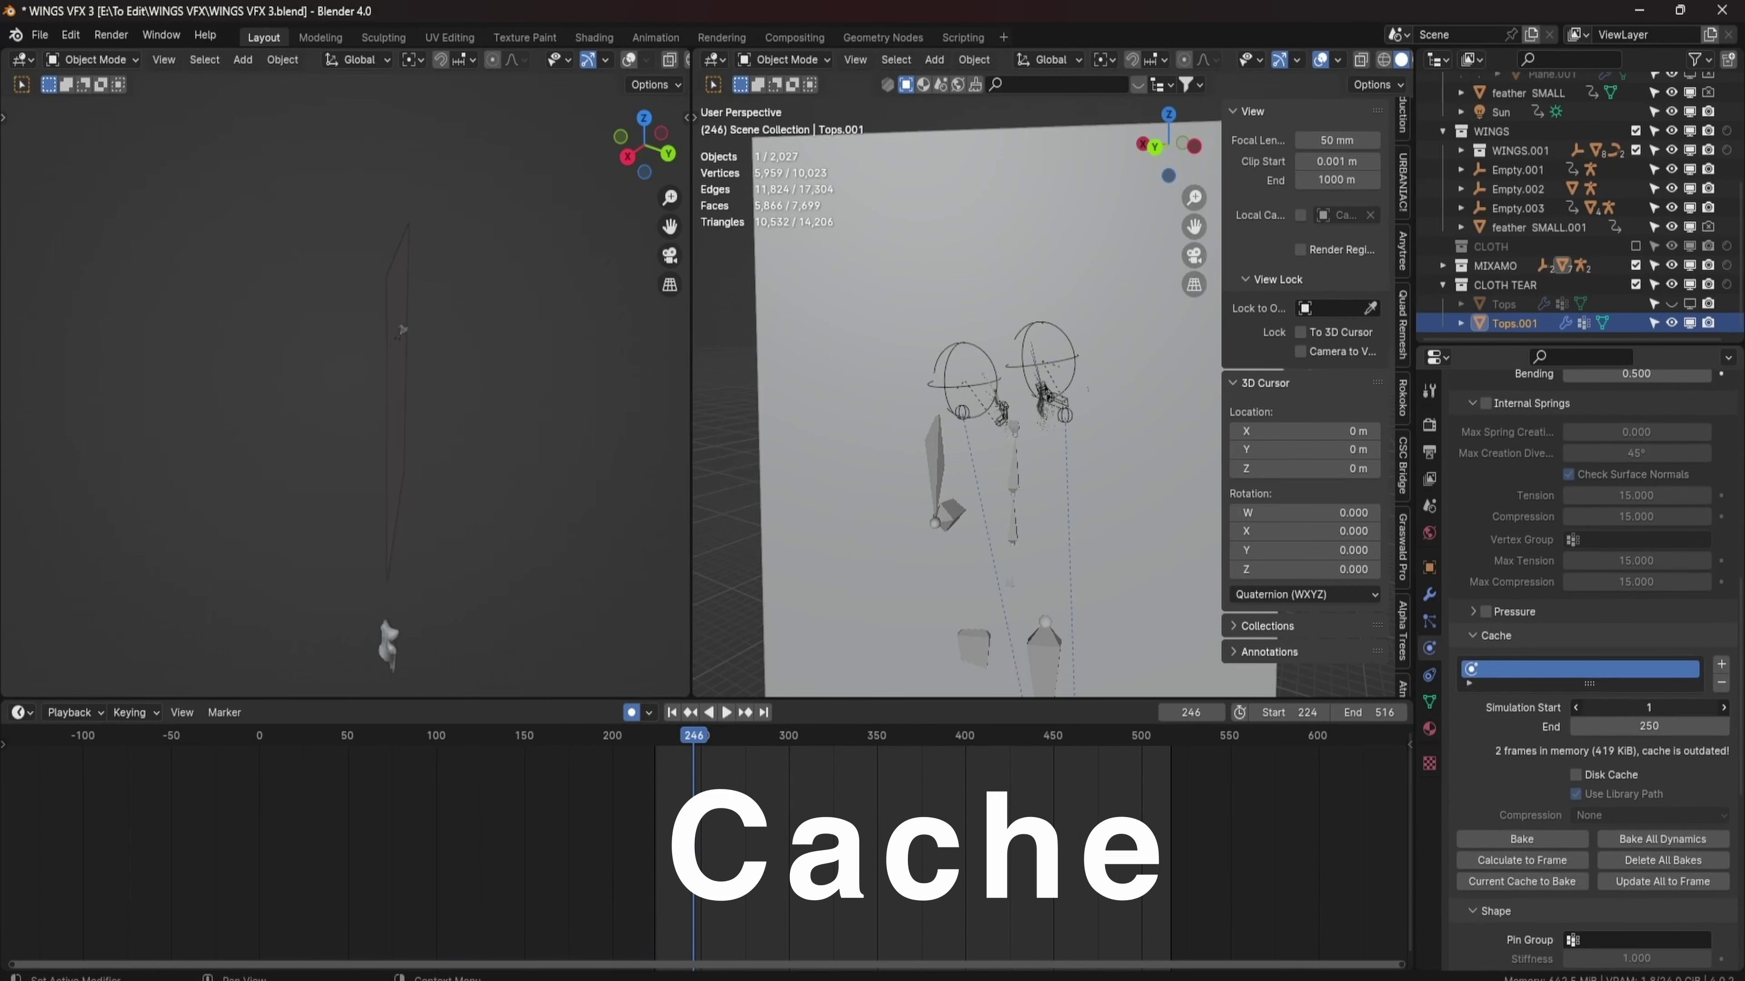
{"action": "key", "text": "Return"}
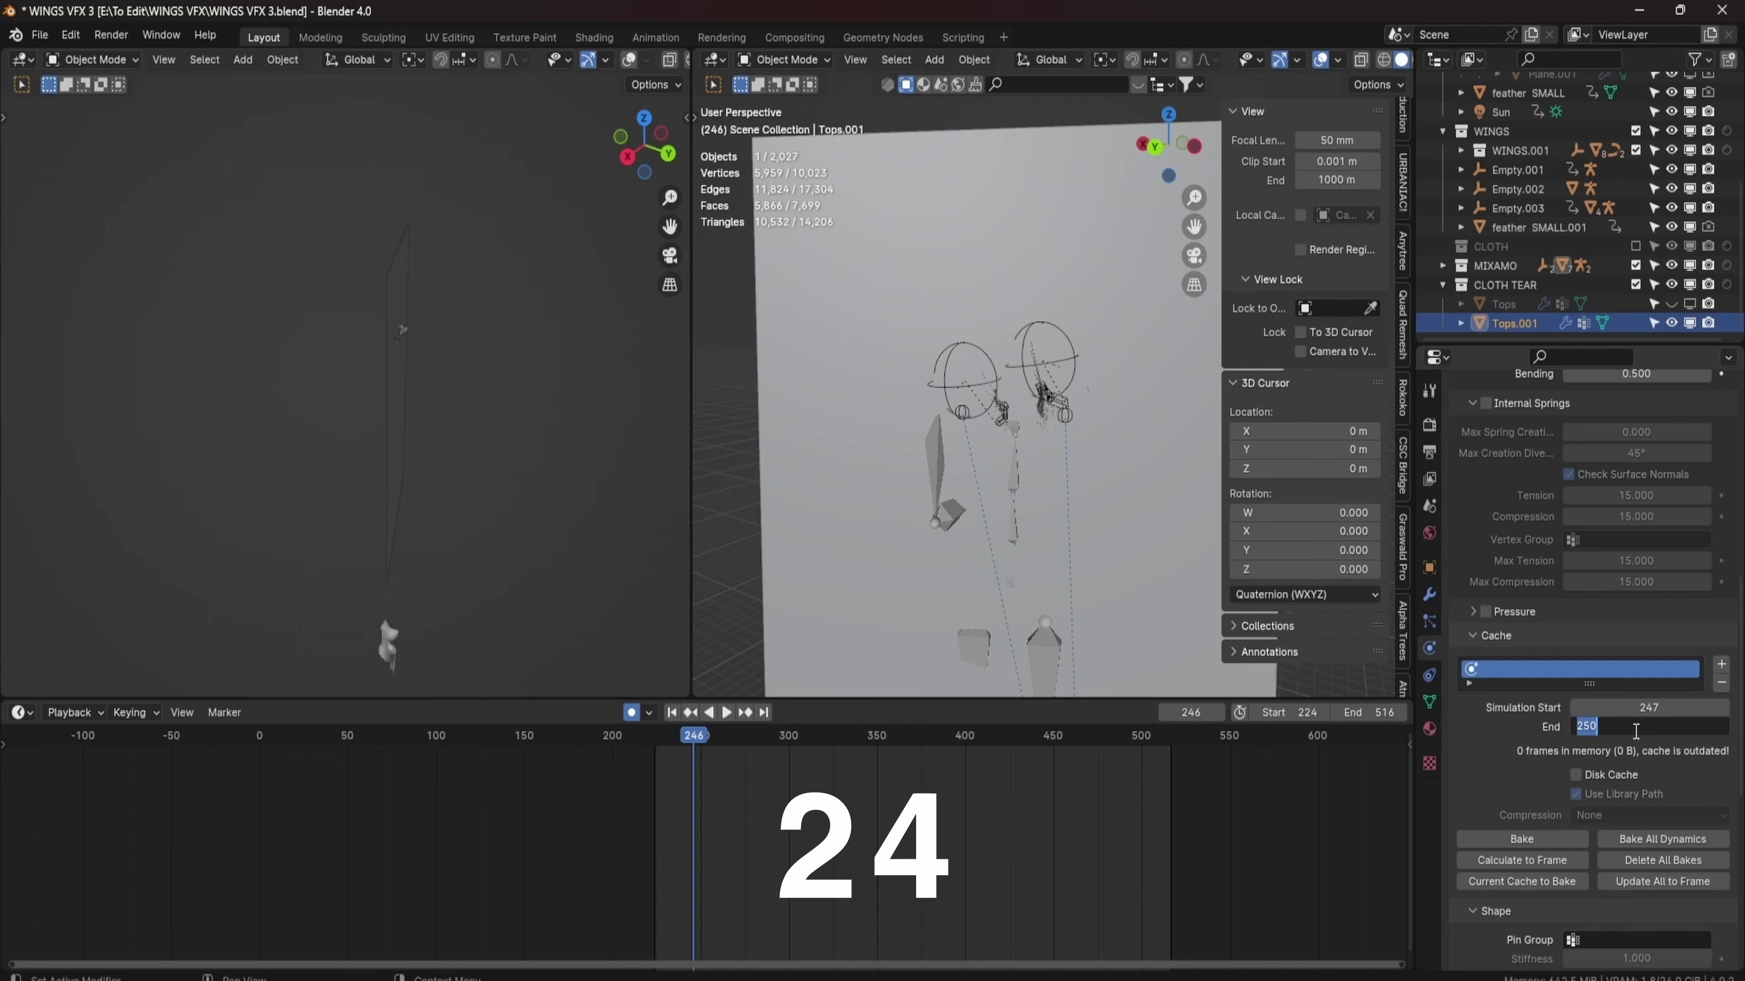
{"action": "key", "text": "Return"}
{"action": "left_click_drag", "start_coordinate": [1472, 635], "coordinate": [1472, 858]}
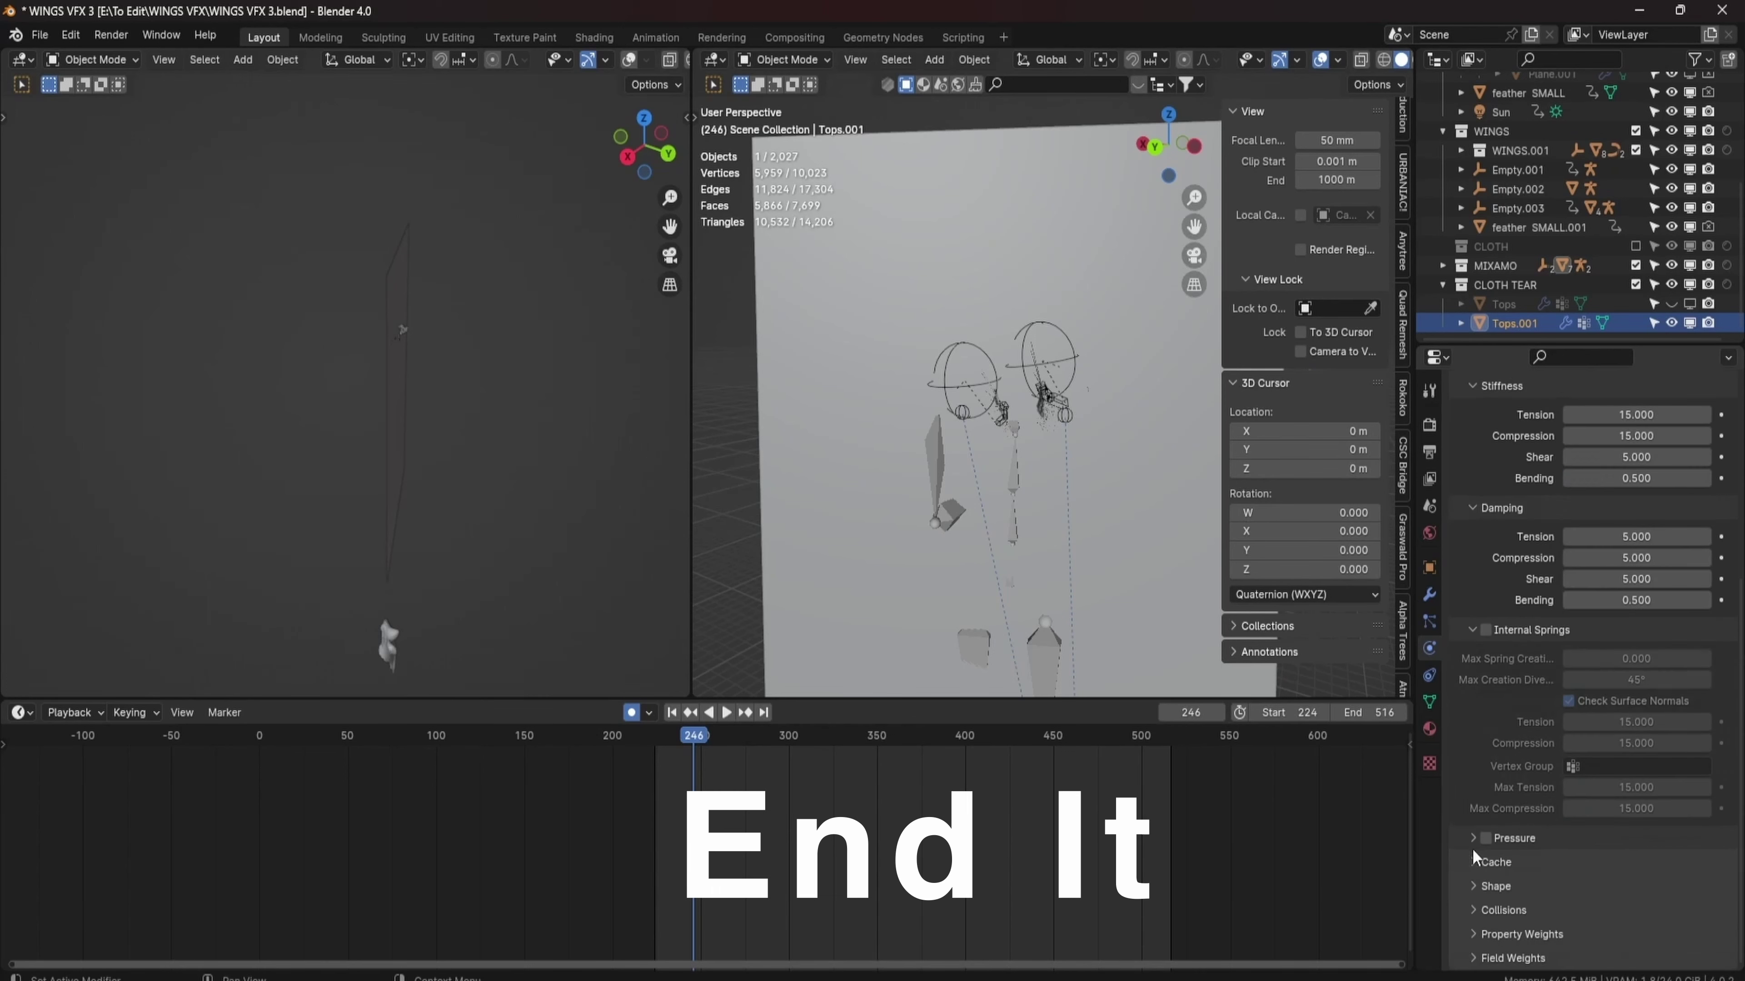
{"action": "scroll", "coordinate": [1477, 891], "scroll_direction": "down", "scroll_amount": 4}
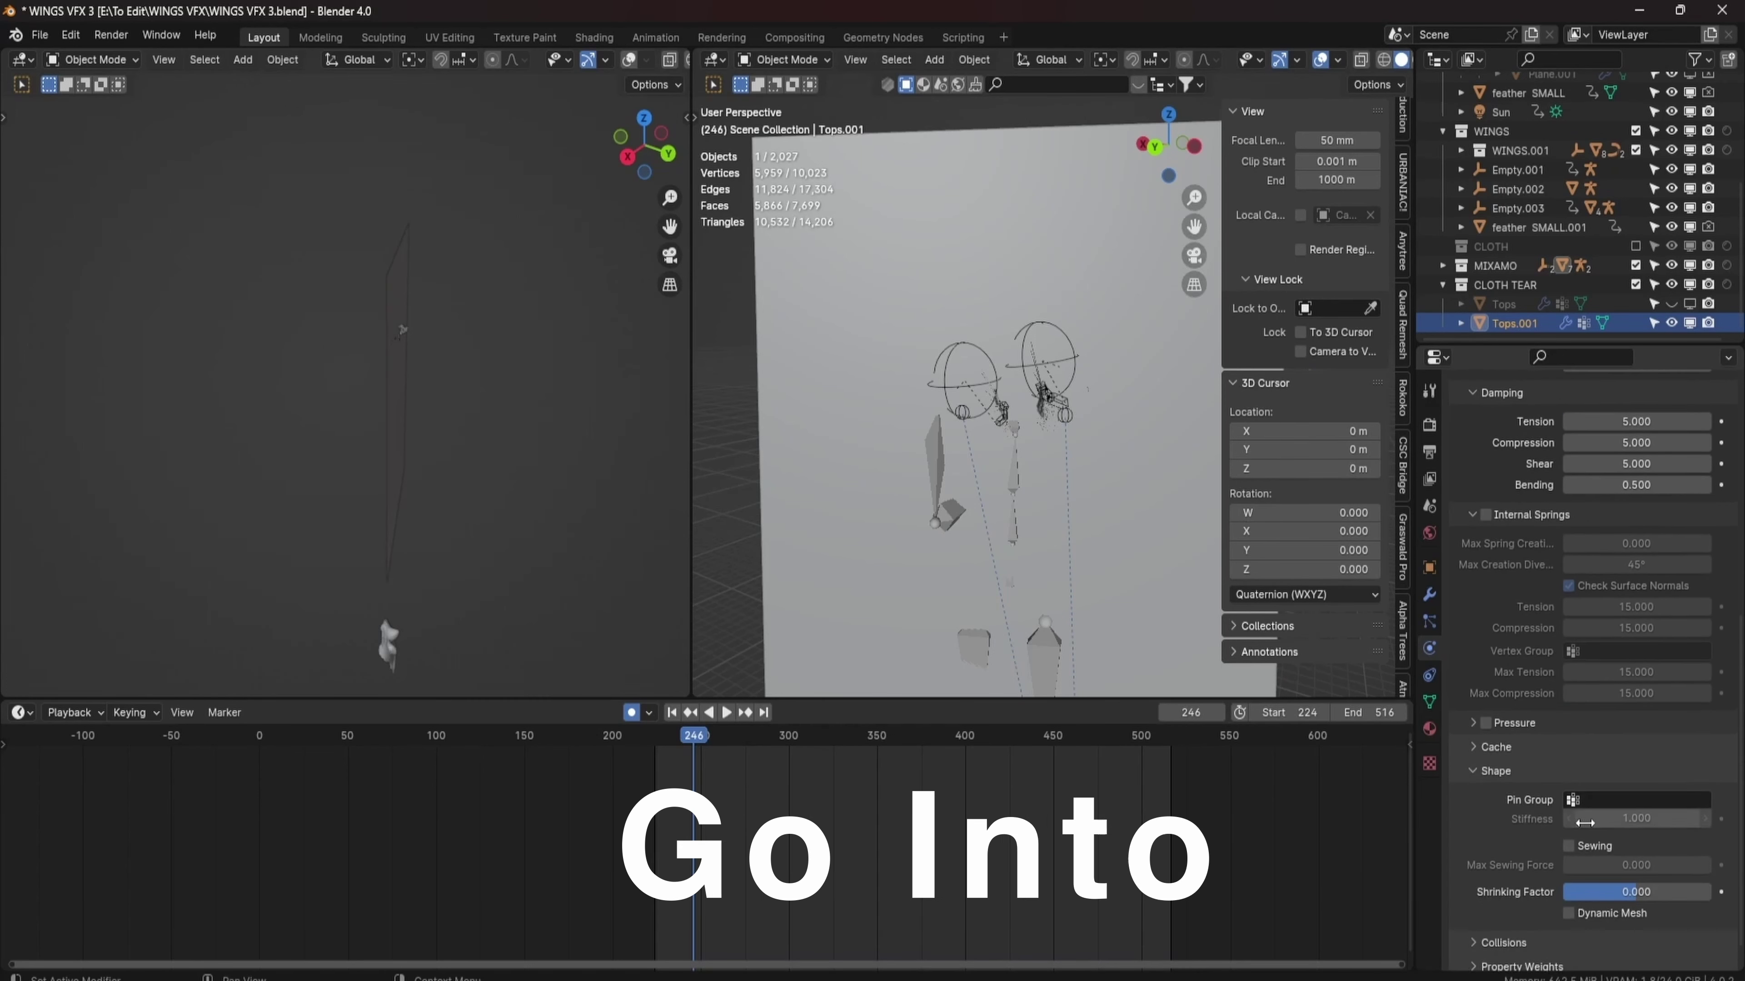
{"action": "left_click", "coordinate": [1619, 798]}
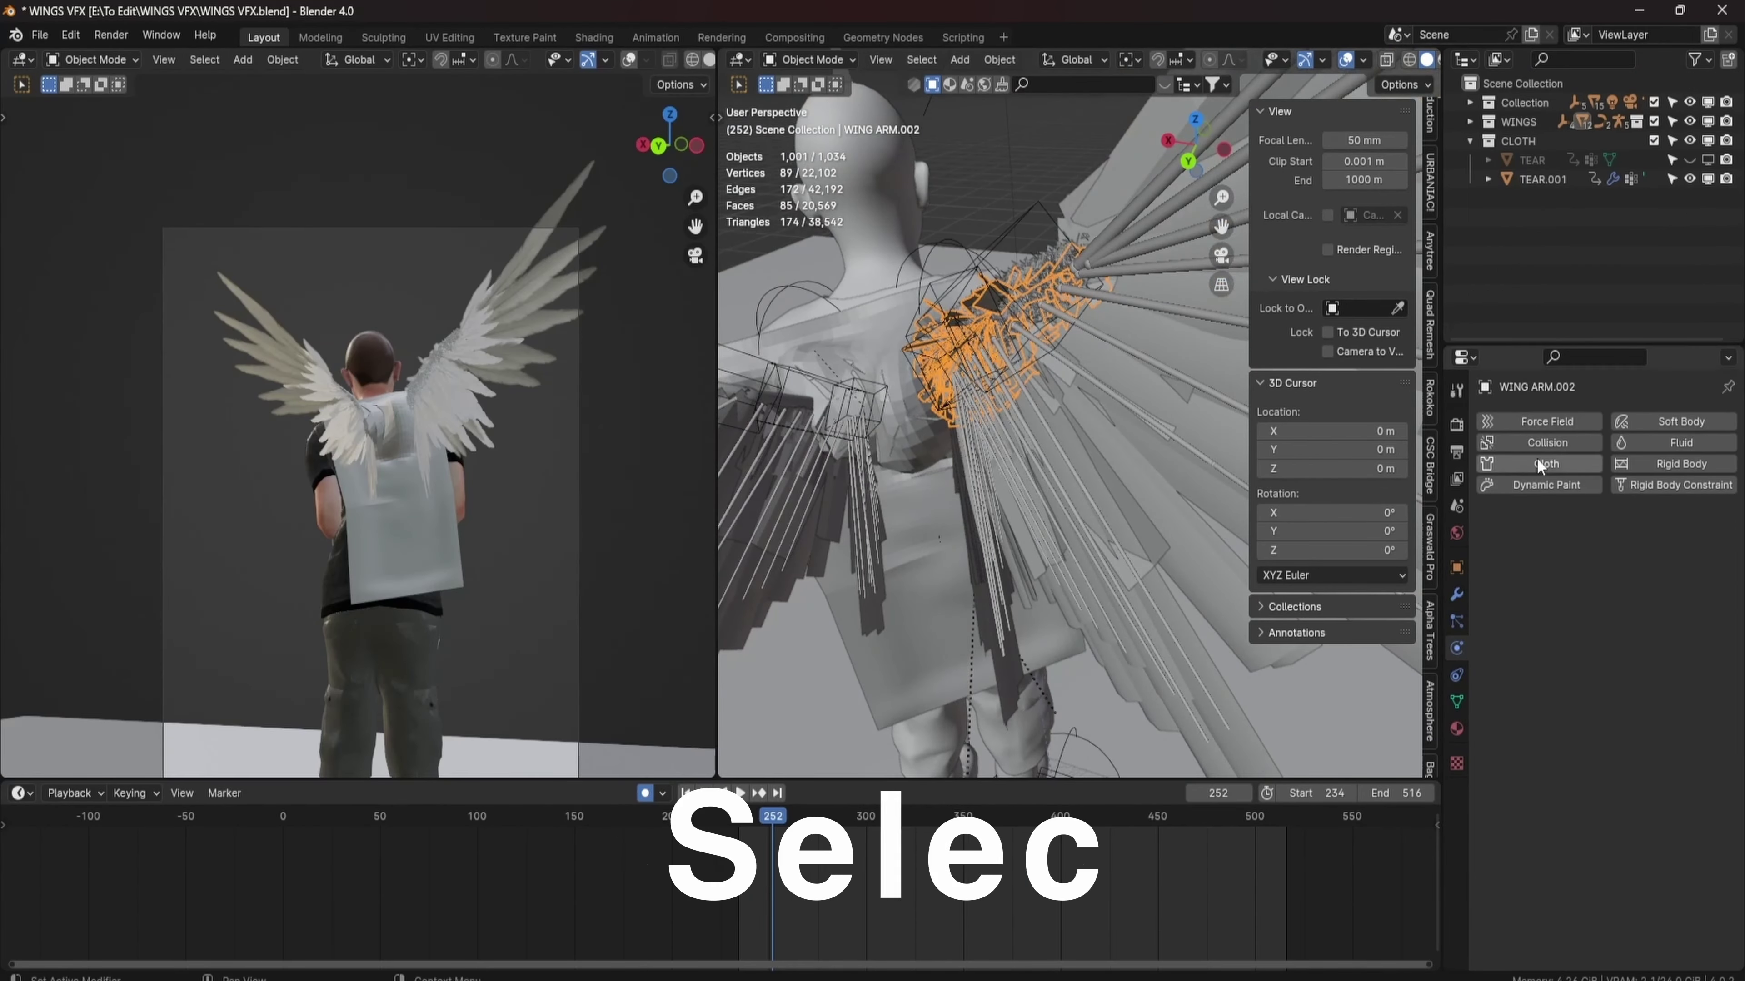
Select the wing arm object and add cloth physics to it.
{"action": "middle_click_drag", "start_coordinate": [1212, 460], "coordinate": [1062, 474]}
{"action": "left_click", "coordinate": [1039, 473]}
{"action": "left_click", "coordinate": [1547, 463]}
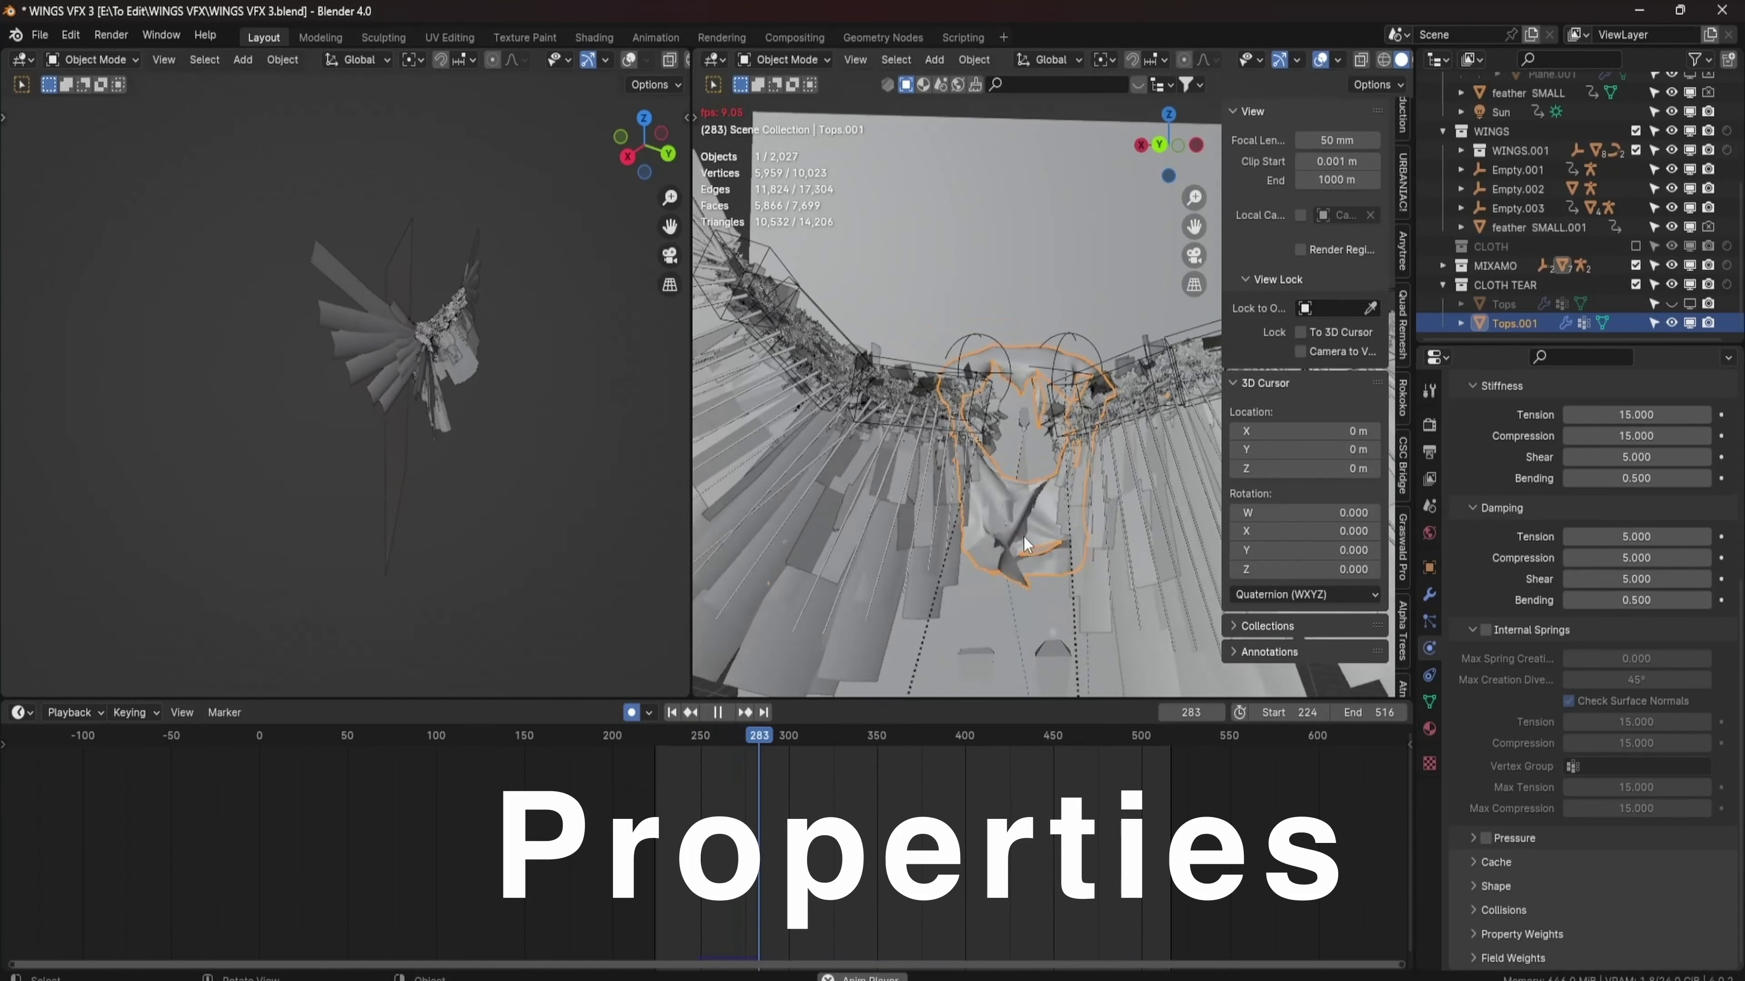
{"action": "key", "text": "Escape"}
Enable Self Collisions in the cloth Collisions settings with a 0.001 m object distance.
{"action": "left_click", "coordinate": [1476, 910]}
{"action": "scroll", "coordinate": [1508, 838], "scroll_direction": "down", "scroll_amount": 5}
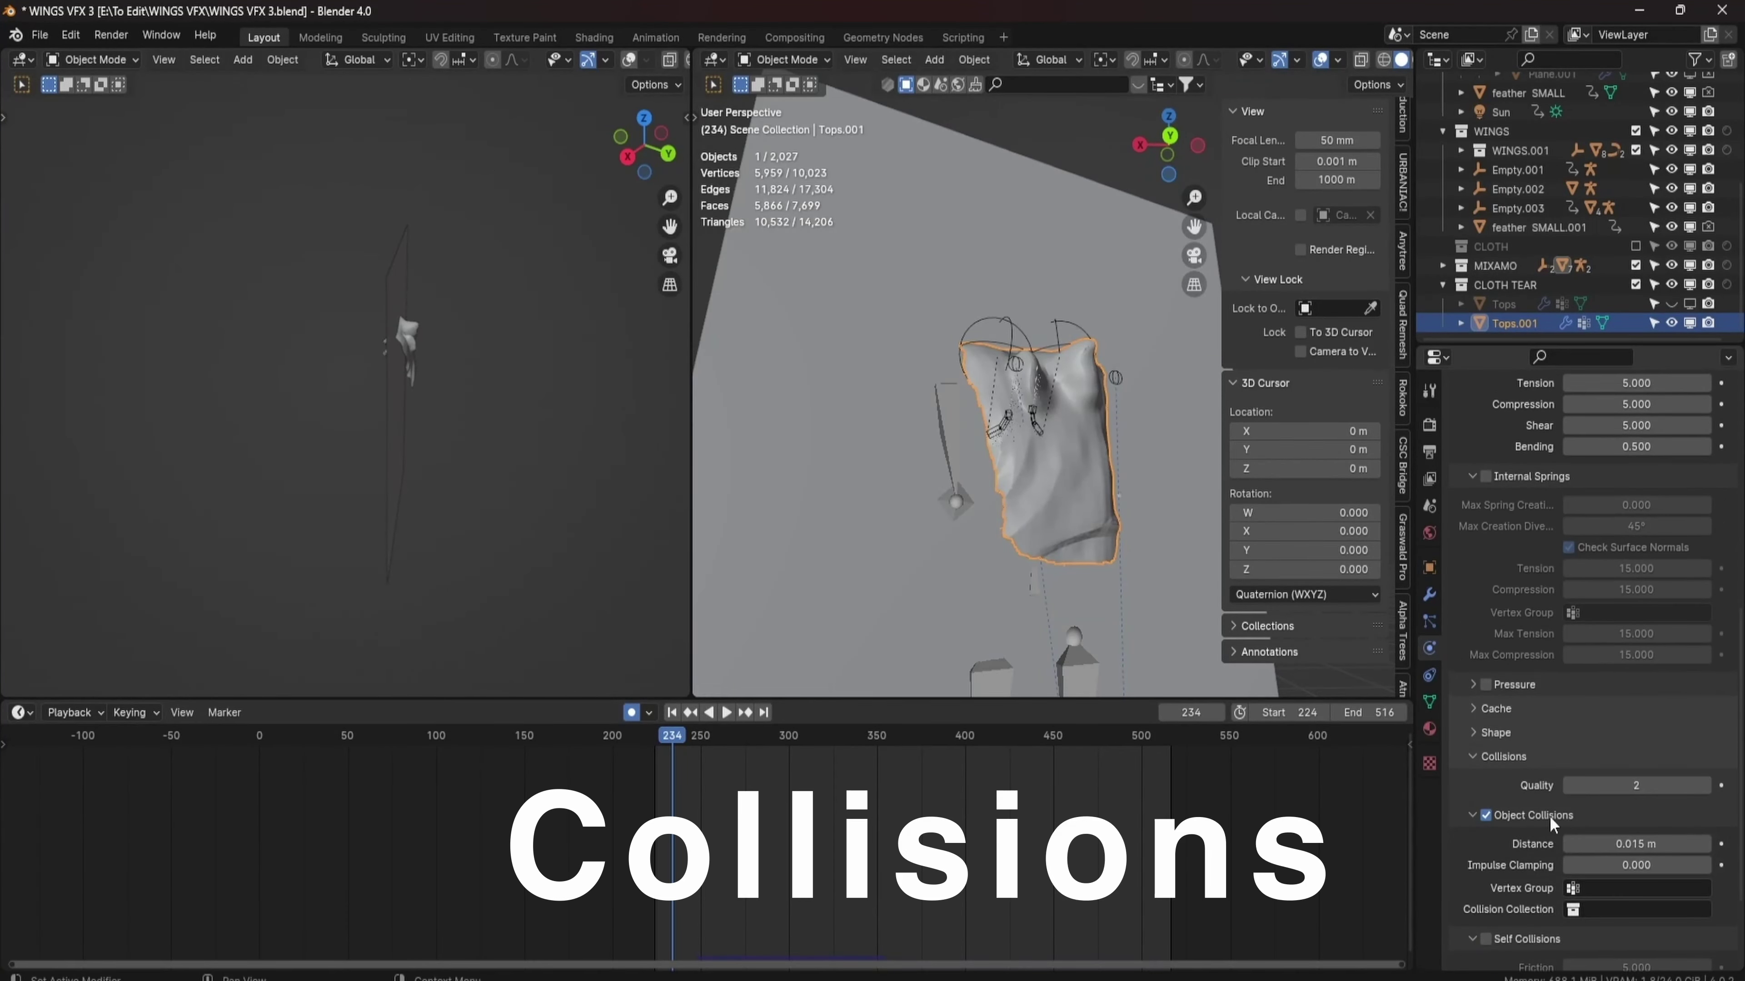
{"action": "scroll", "coordinate": [1490, 794], "scroll_direction": "down", "scroll_amount": 4}
{"action": "left_click", "coordinate": [1486, 823]}
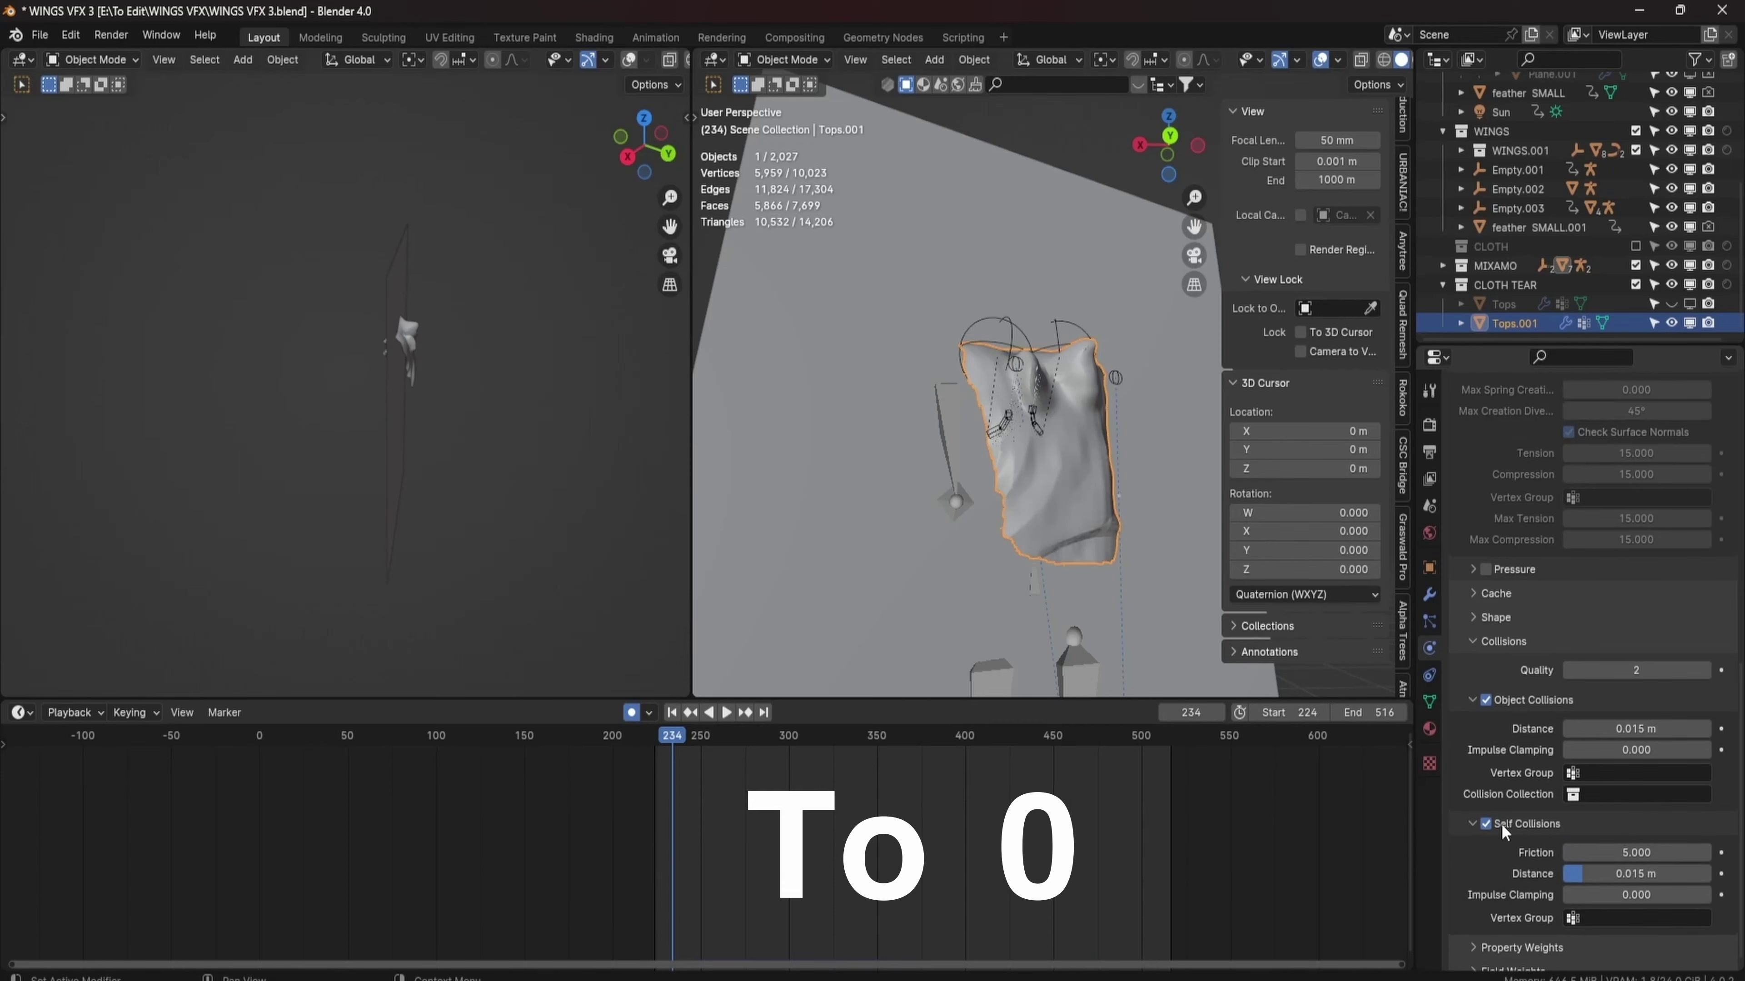
{"action": "middle_click_drag", "start_coordinate": [996, 593], "coordinate": [980, 594]}
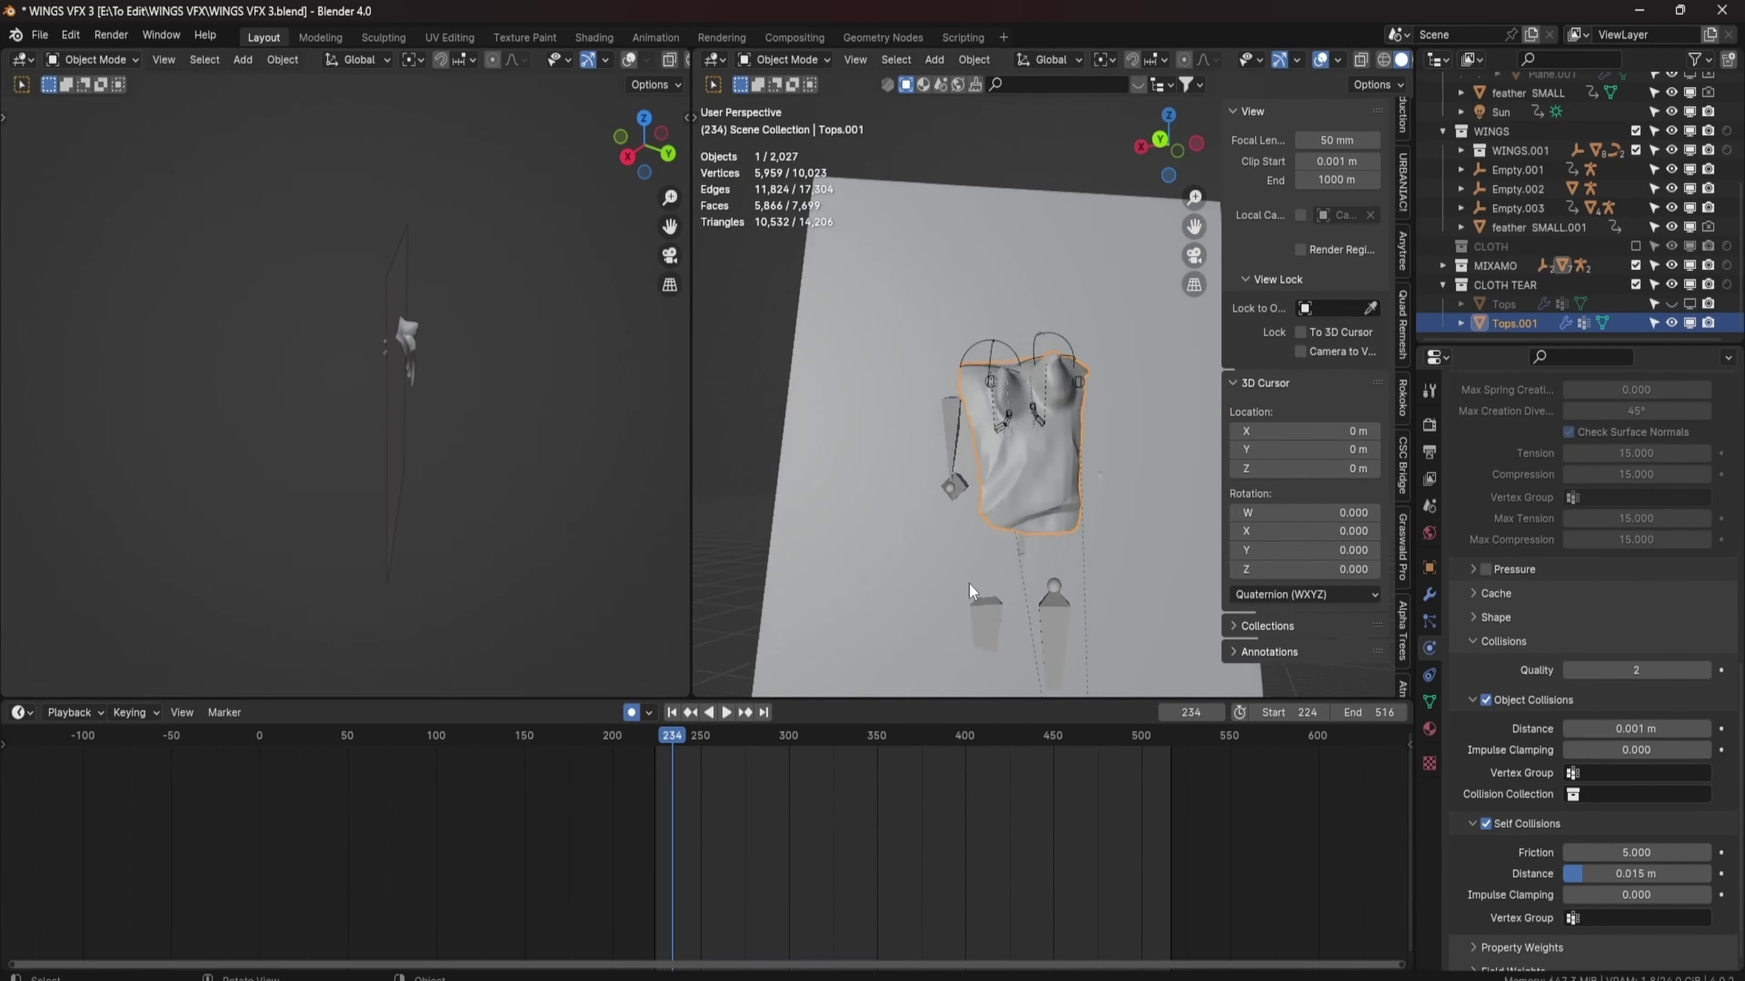
{"action": "scroll", "coordinate": [1083, 562], "scroll_direction": "up", "scroll_amount": 3}
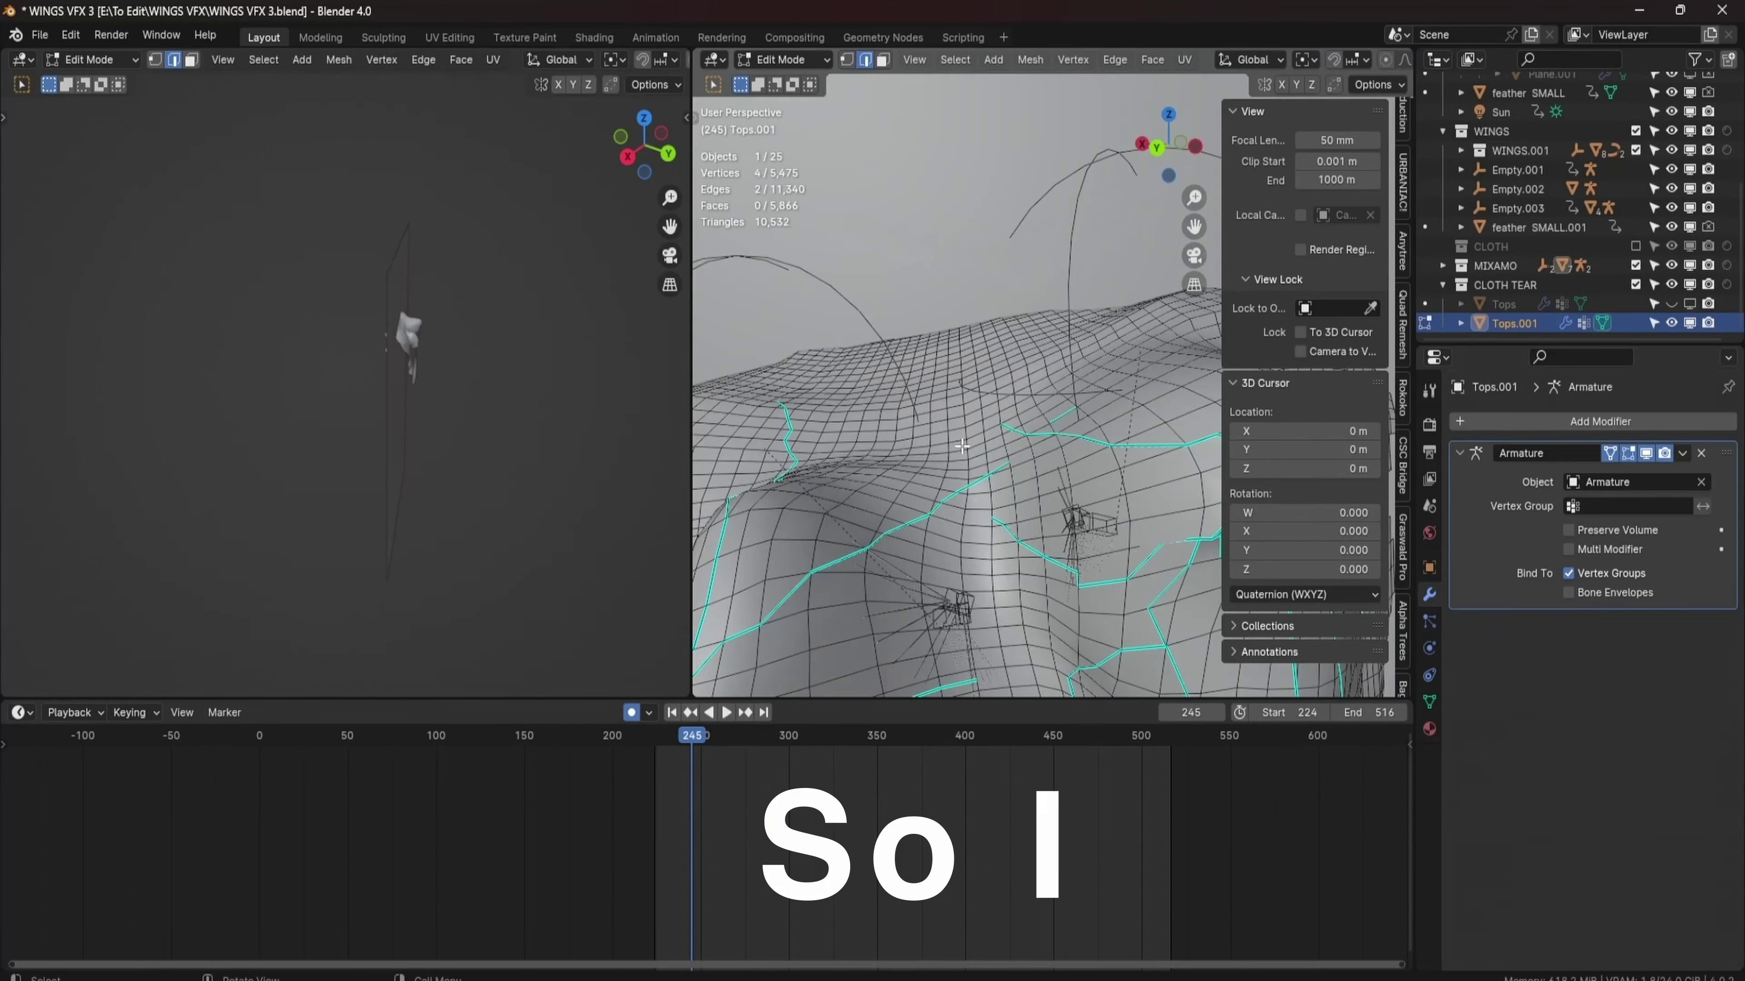
{"action": "key", "text": "Tab"}
Circle-select faces on the shirt's lower chest in Edit Mode.
{"action": "right_click", "coordinate": [797, 351]}
{"action": "left_click", "coordinate": [982, 474]}
{"action": "mouse_move", "coordinate": [982, 474]}
{"action": "middle_mouse_down"}
{"action": "mouse_move", "coordinate": [996, 371]}
{"action": "mouse_move", "coordinate": [1030, 412]}
{"action": "middle_mouse_up"}
{"action": "right_click", "coordinate": [996, 371]}
{"action": "scroll", "coordinate": [996, 372], "scroll_direction": "down", "scroll_amount": 5}
{"action": "key", "text": "c"}
{"action": "left_click_drag", "start_coordinate": [962, 522], "coordinate": [1070, 444]}
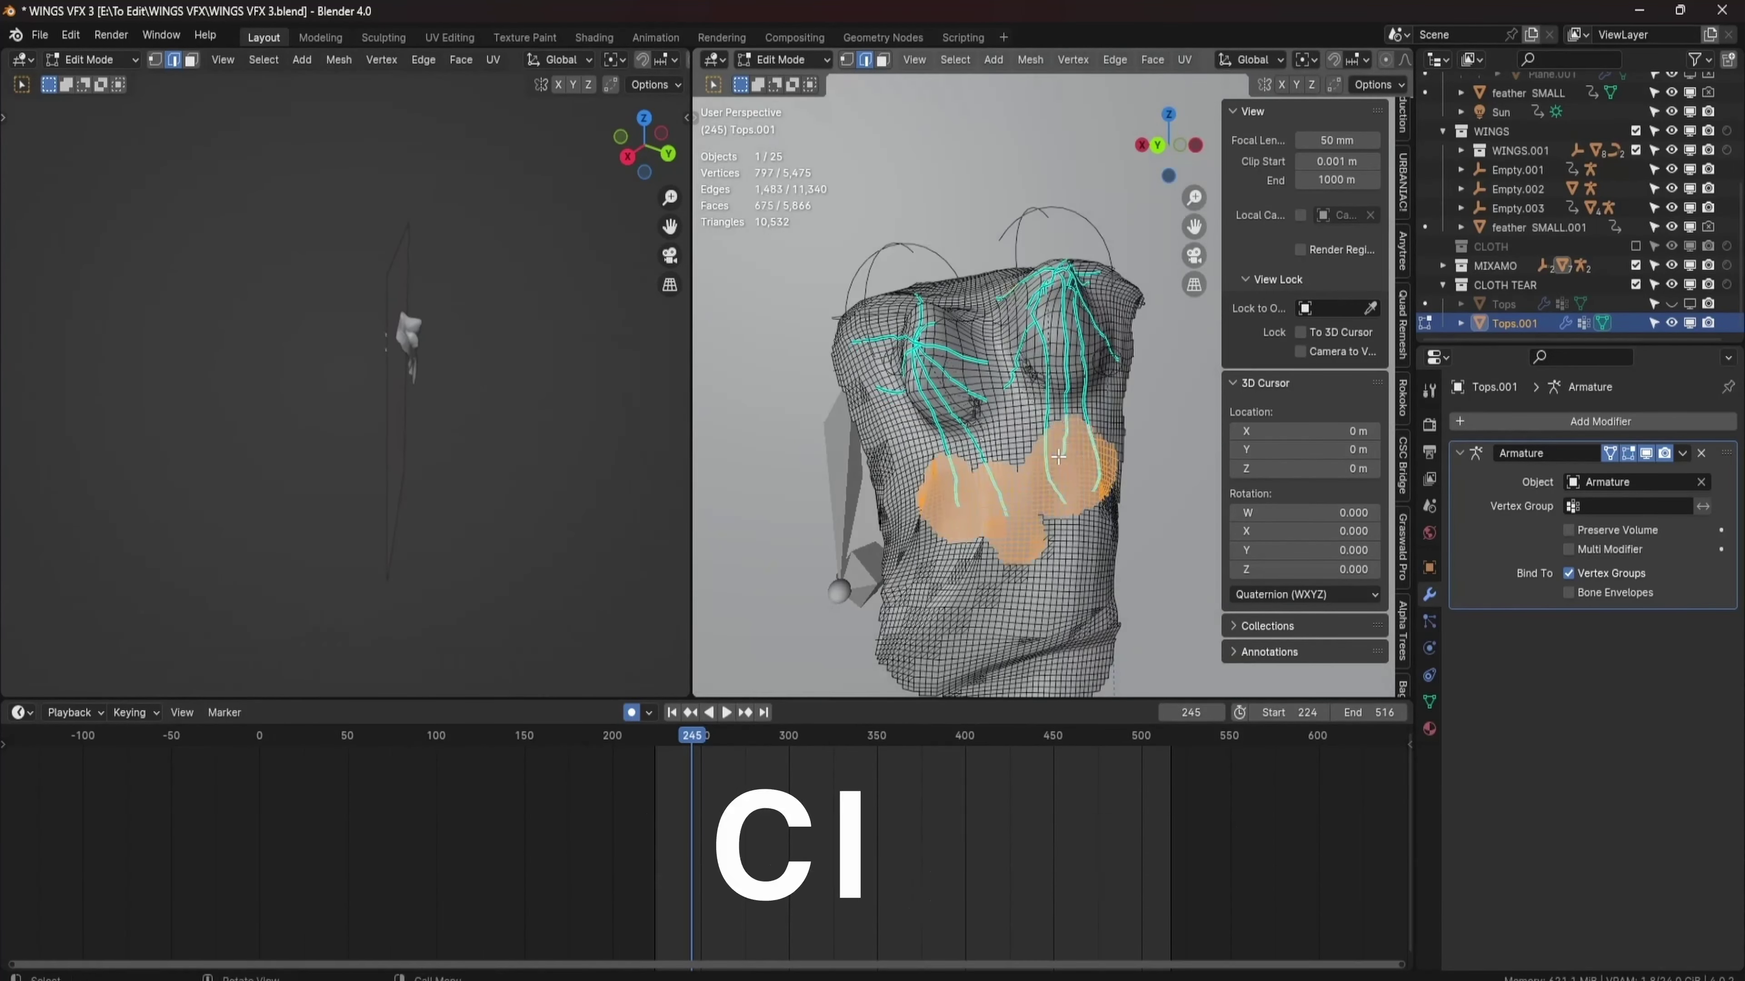
{"action": "right_click", "coordinate": [1070, 443]}
Mark the selected edges sharp and bake the shirt's cloth simulation.
{"action": "scroll", "coordinate": [1072, 460], "scroll_direction": "up", "scroll_amount": 6}
{"action": "middle_click_drag", "start_coordinate": [1071, 460], "coordinate": [1075, 481]}
{"action": "right_click", "coordinate": [1078, 489]}
{"action": "left_click", "coordinate": [1051, 489]}
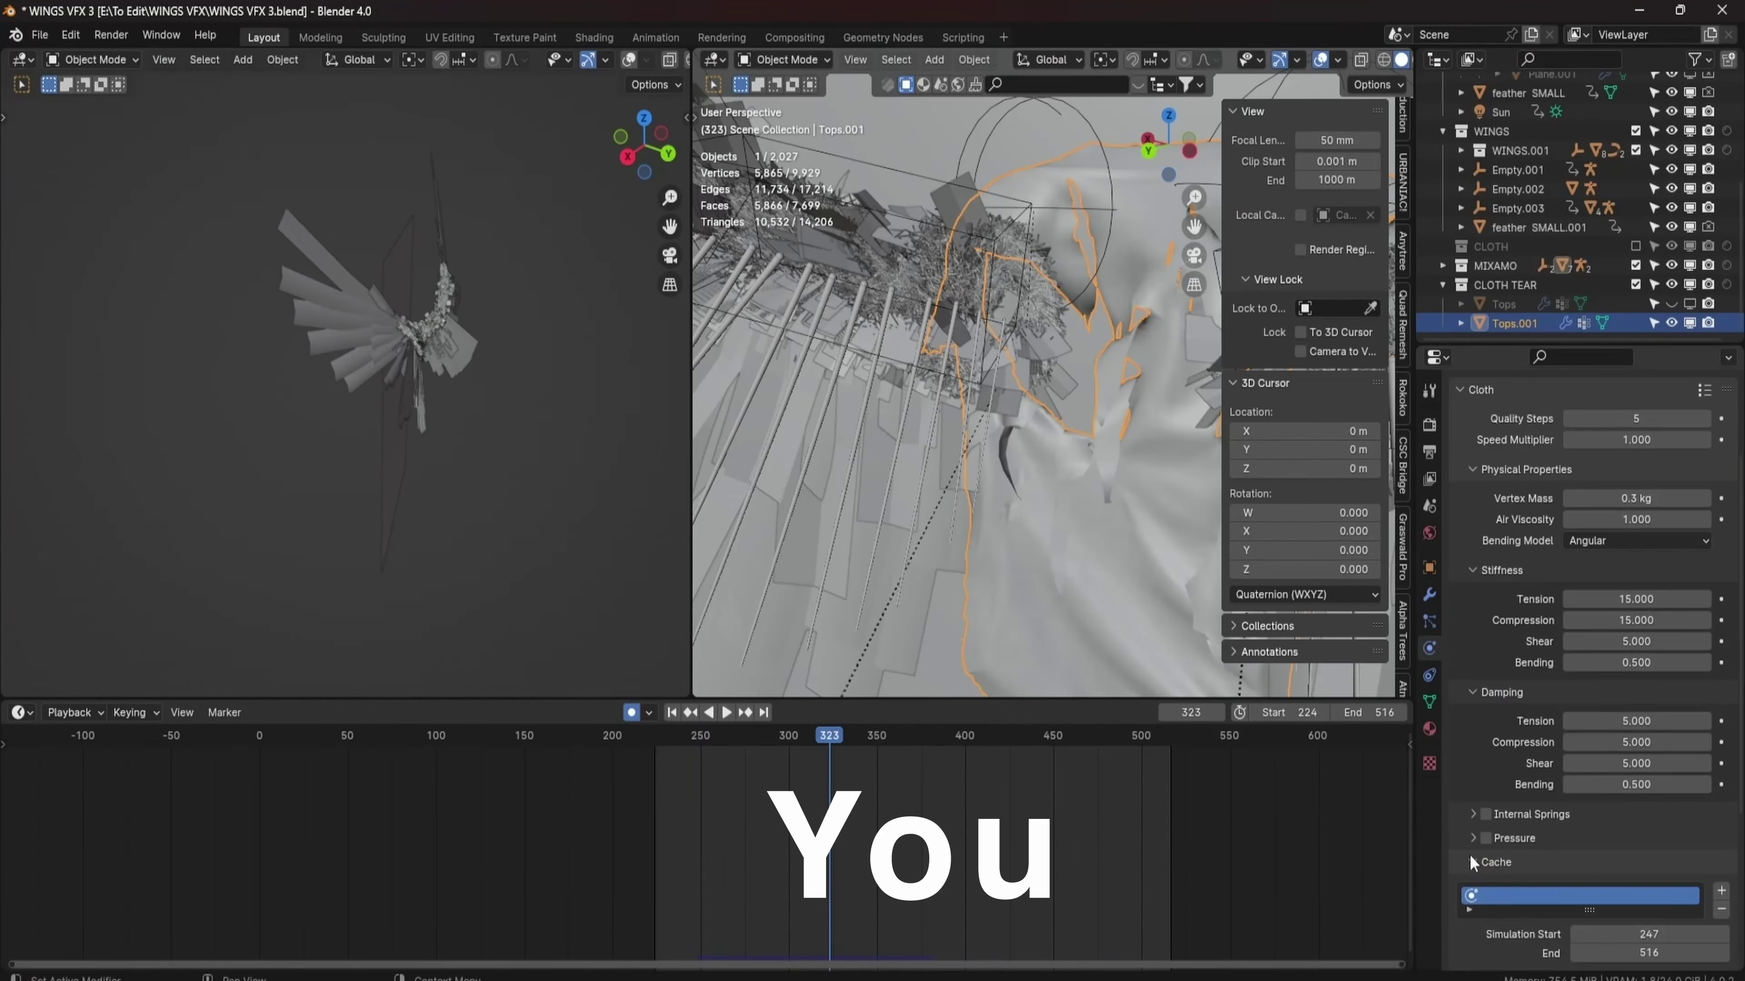
{"action": "scroll", "coordinate": [1476, 852], "scroll_direction": "down", "scroll_amount": 6}
{"action": "left_click", "coordinate": [1521, 835]}
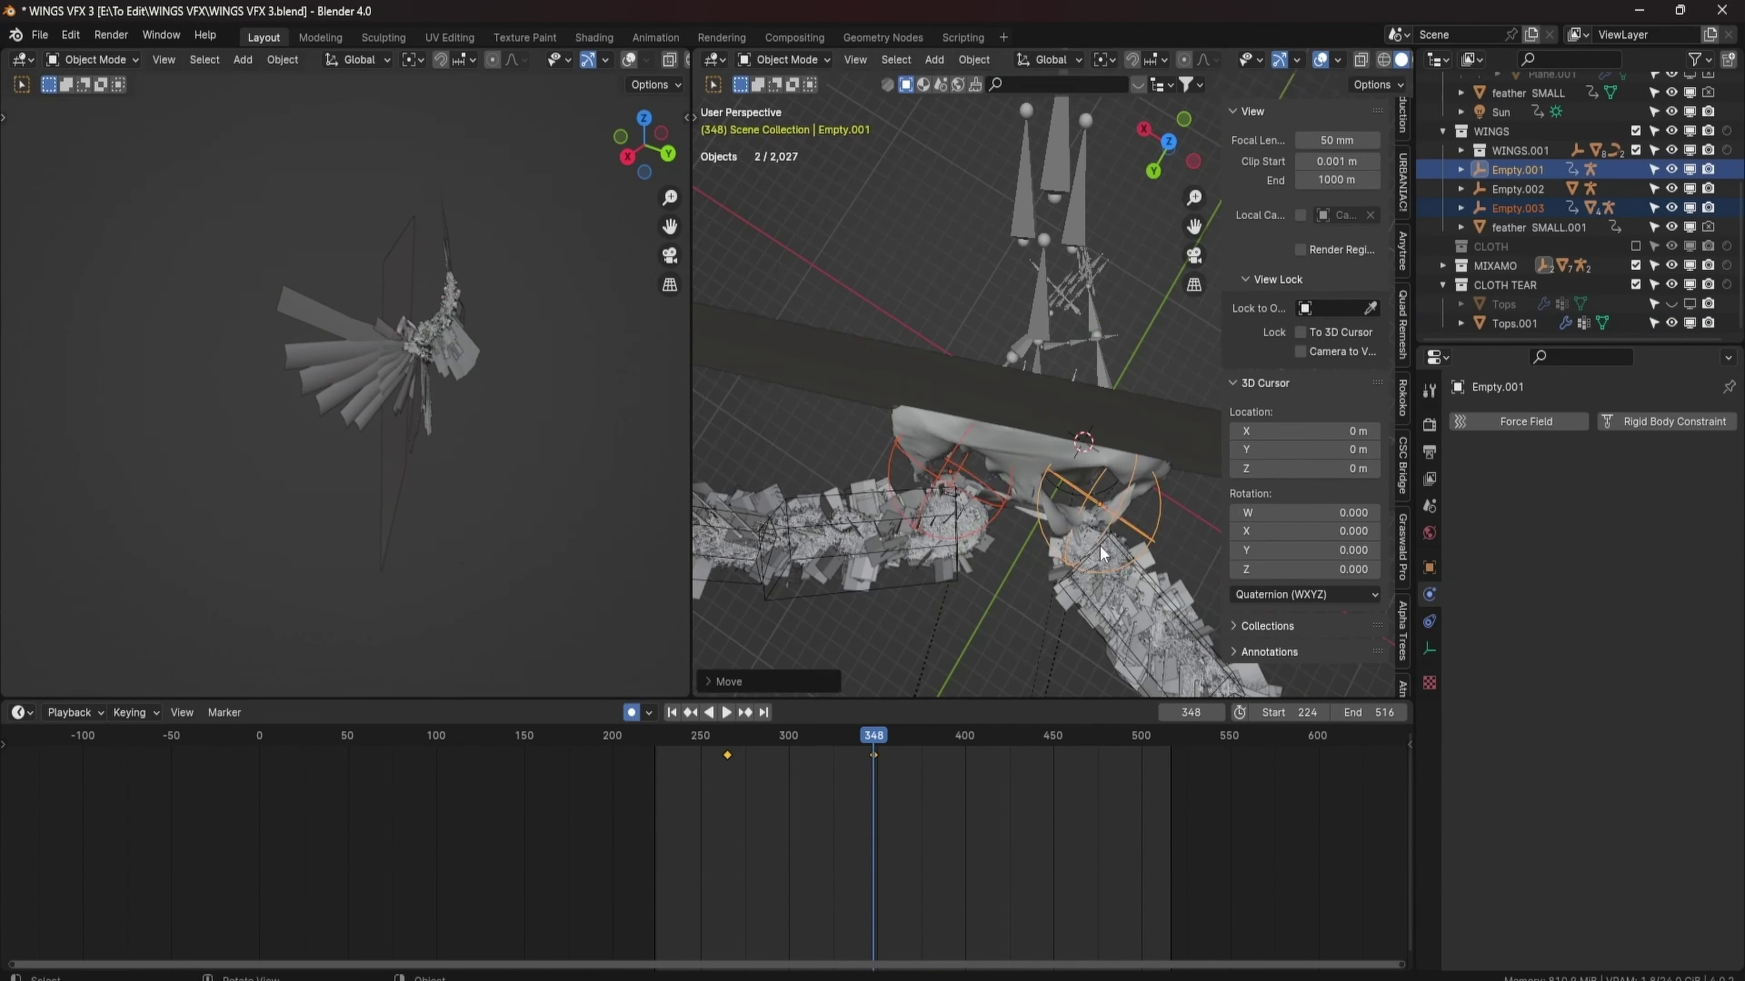
Rotate and move the wing empties into their new pose at frame 348.
{"action": "middle_click_drag", "start_coordinate": [1077, 372], "coordinate": [1008, 457]}
{"action": "key", "text": "r"}
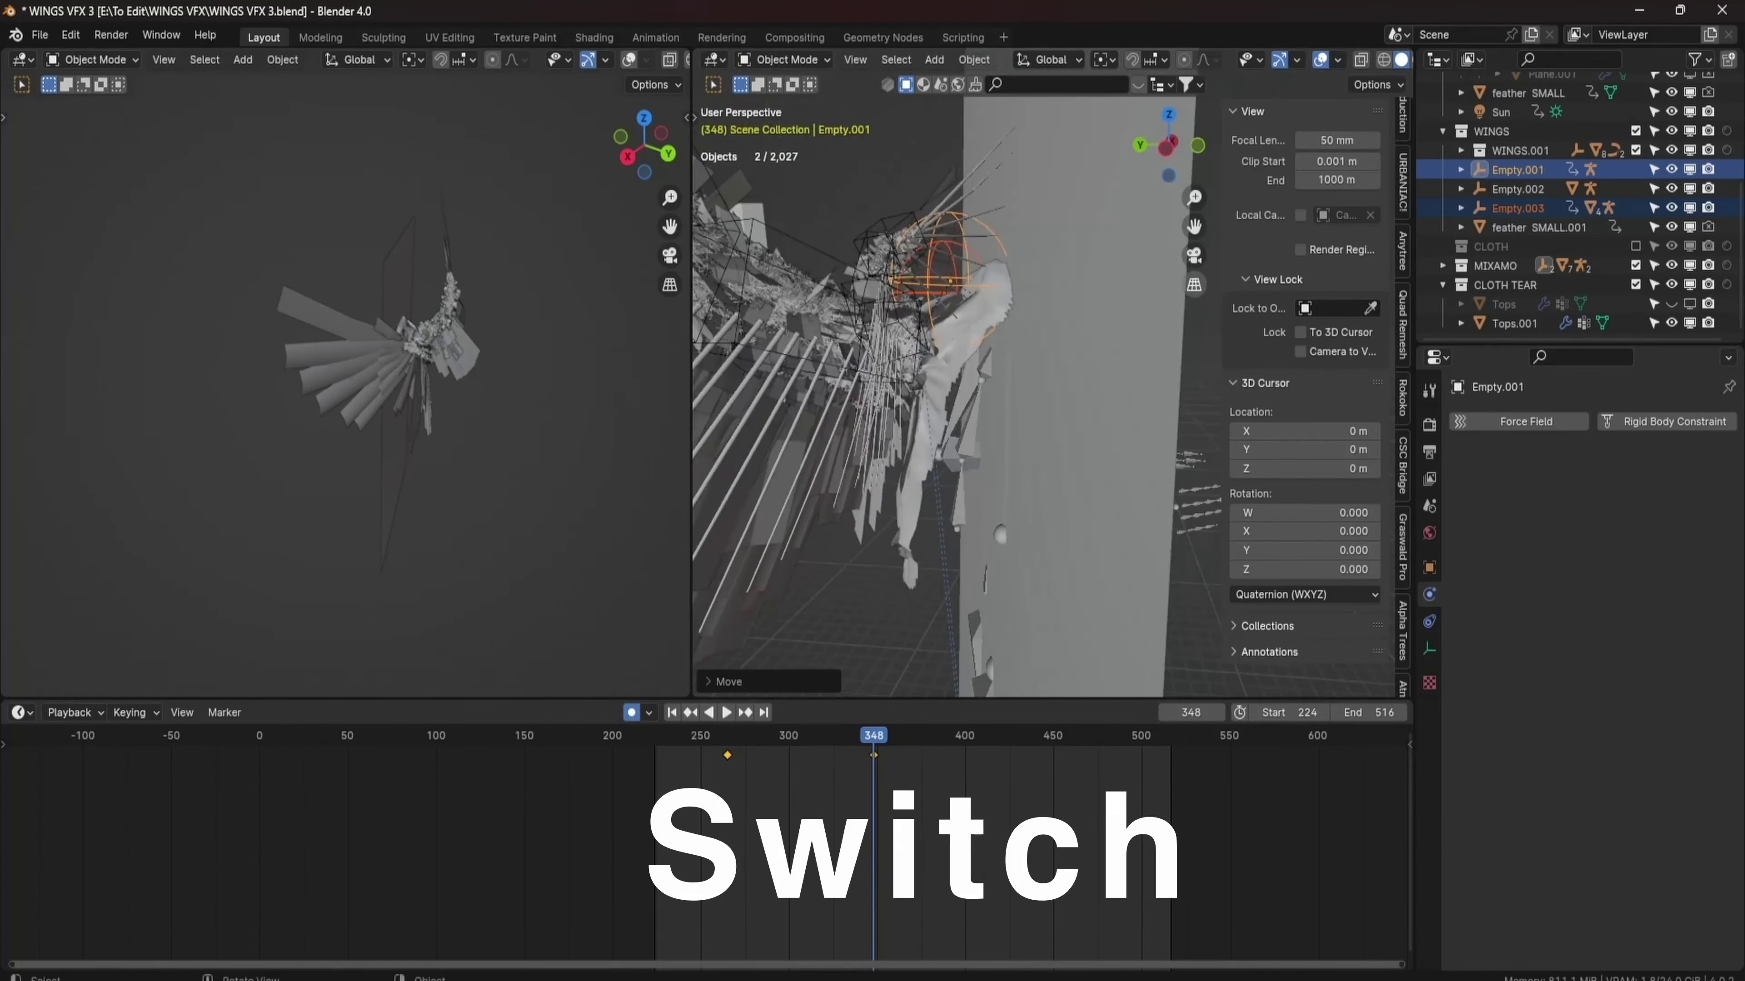
{"action": "left_click", "coordinate": [1164, 423]}
{"action": "middle_click_drag", "start_coordinate": [1164, 423], "coordinate": [1087, 274]}
{"action": "key", "text": "g"}
{"action": "left_click", "coordinate": [1100, 442]}
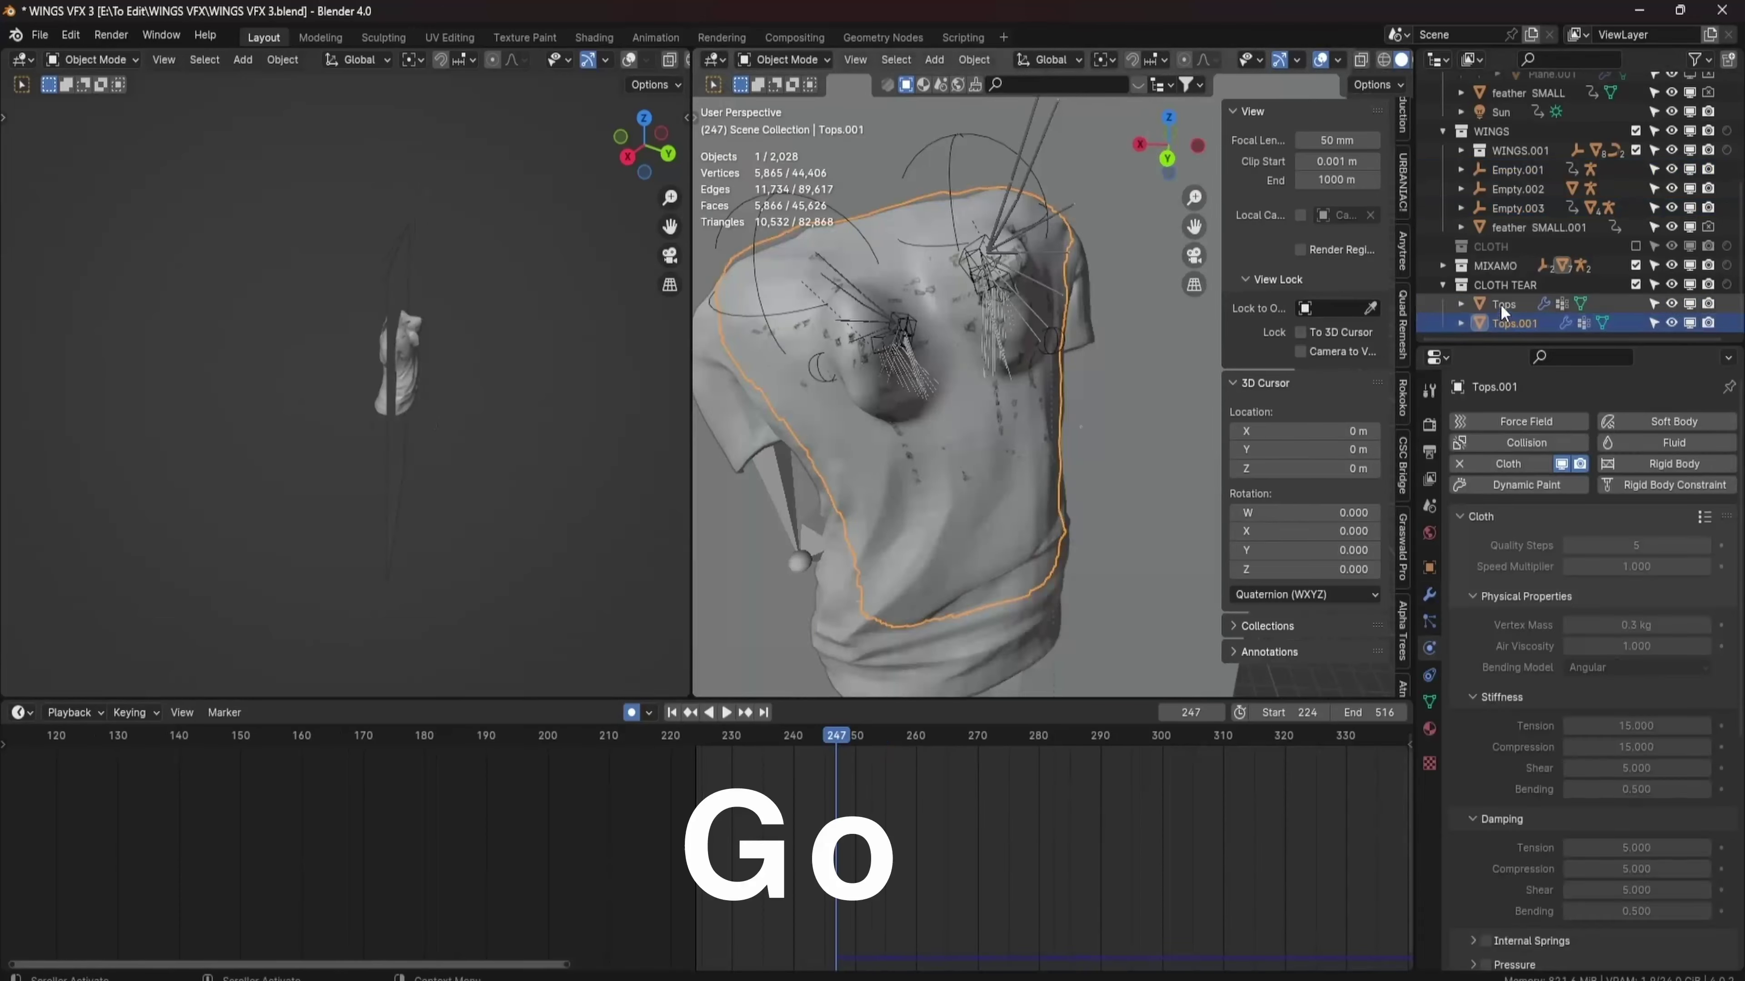
Keyframe the Tops shirt's visibility so it shows through frame 246 and hides at 247.
{"action": "left_click", "coordinate": [1429, 568]}
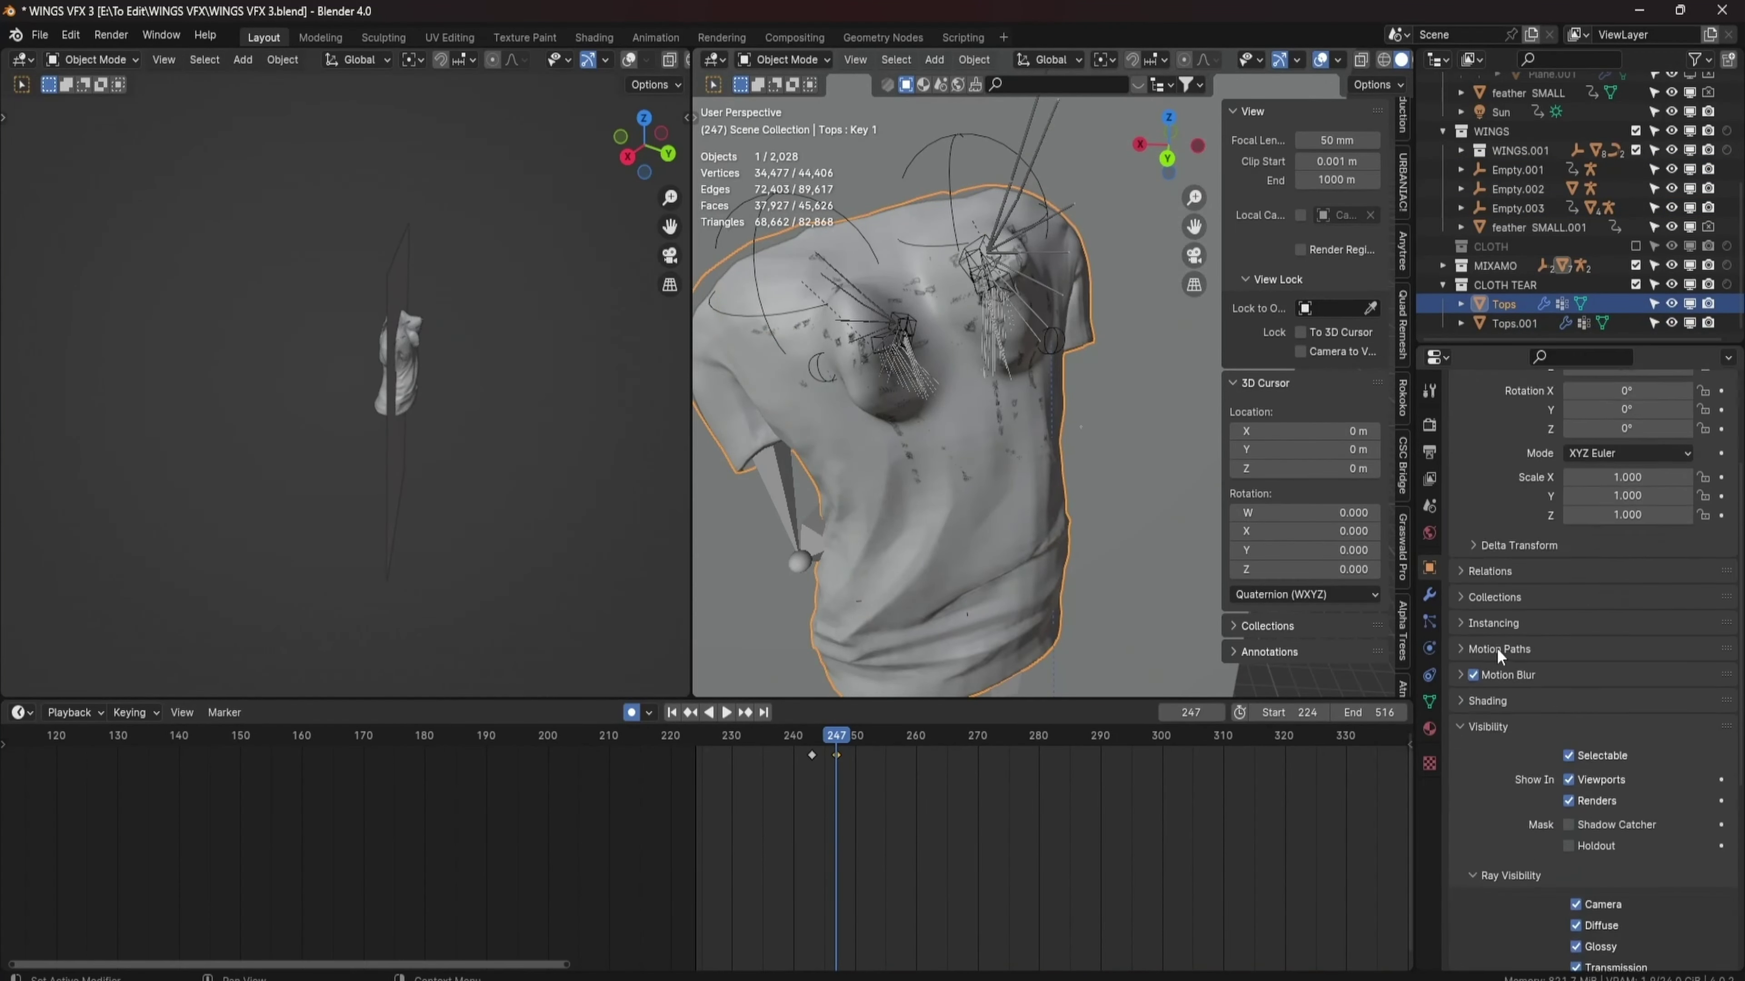
{"action": "scroll", "coordinate": [1543, 680], "scroll_direction": "down", "scroll_amount": 5}
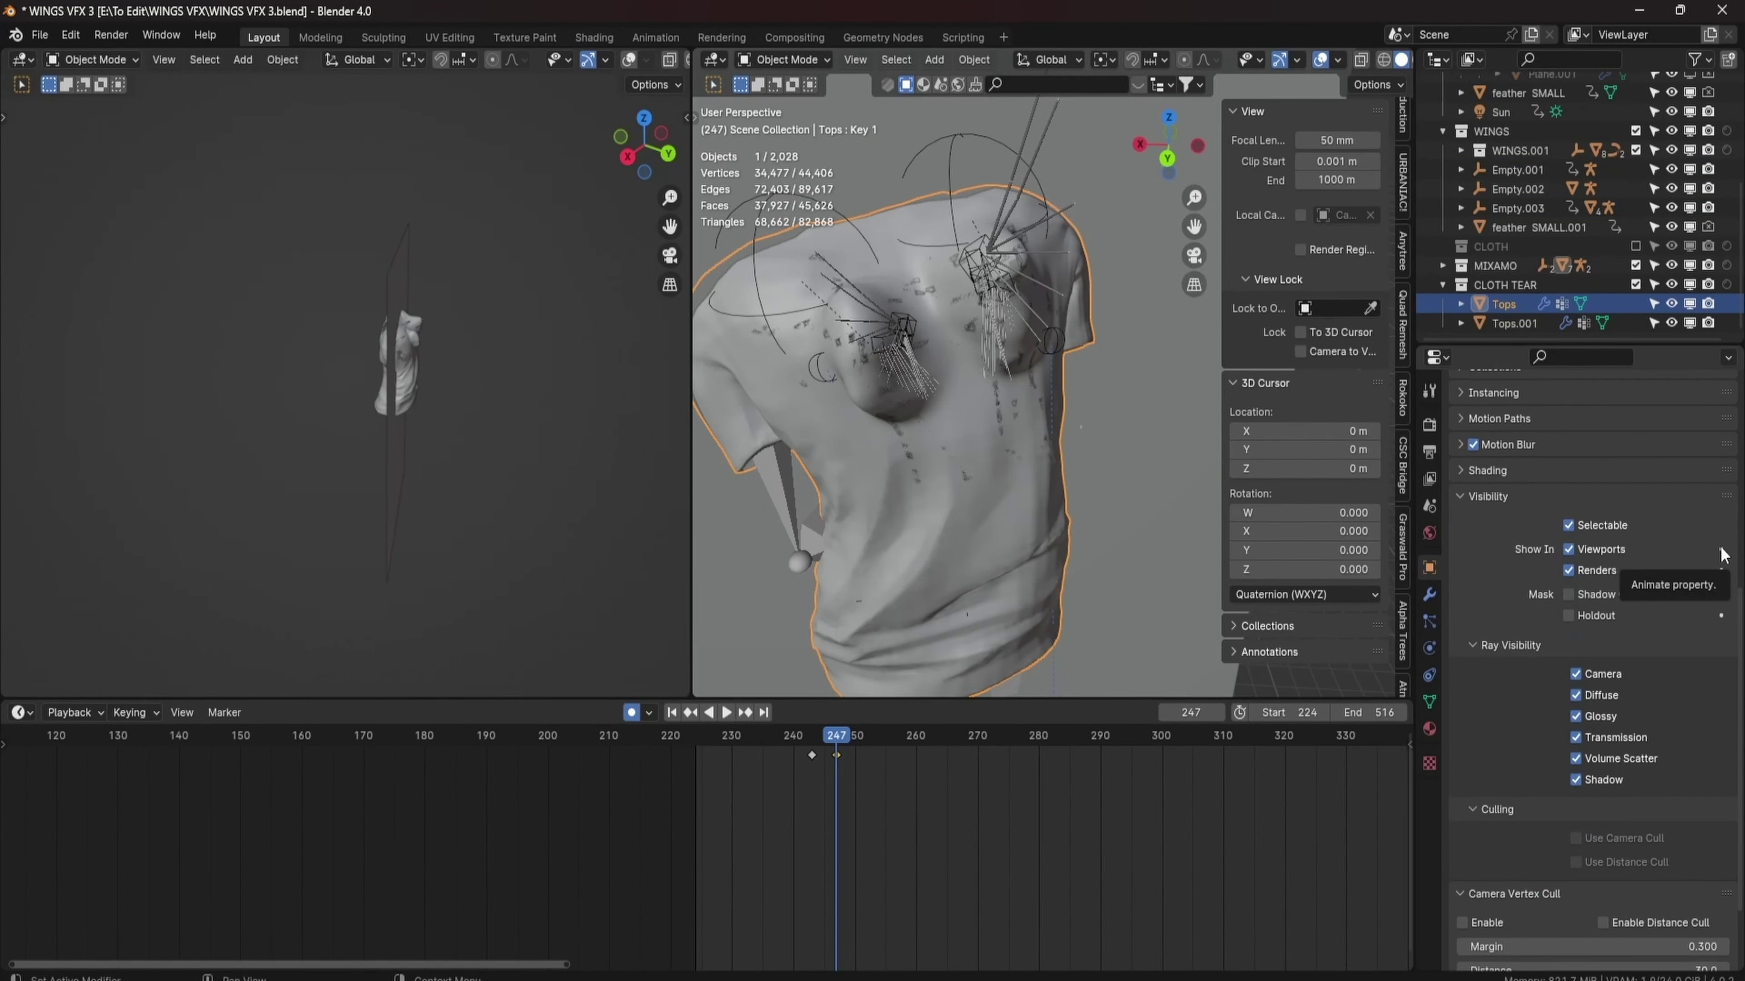
{"action": "left_click", "coordinate": [1568, 549]}
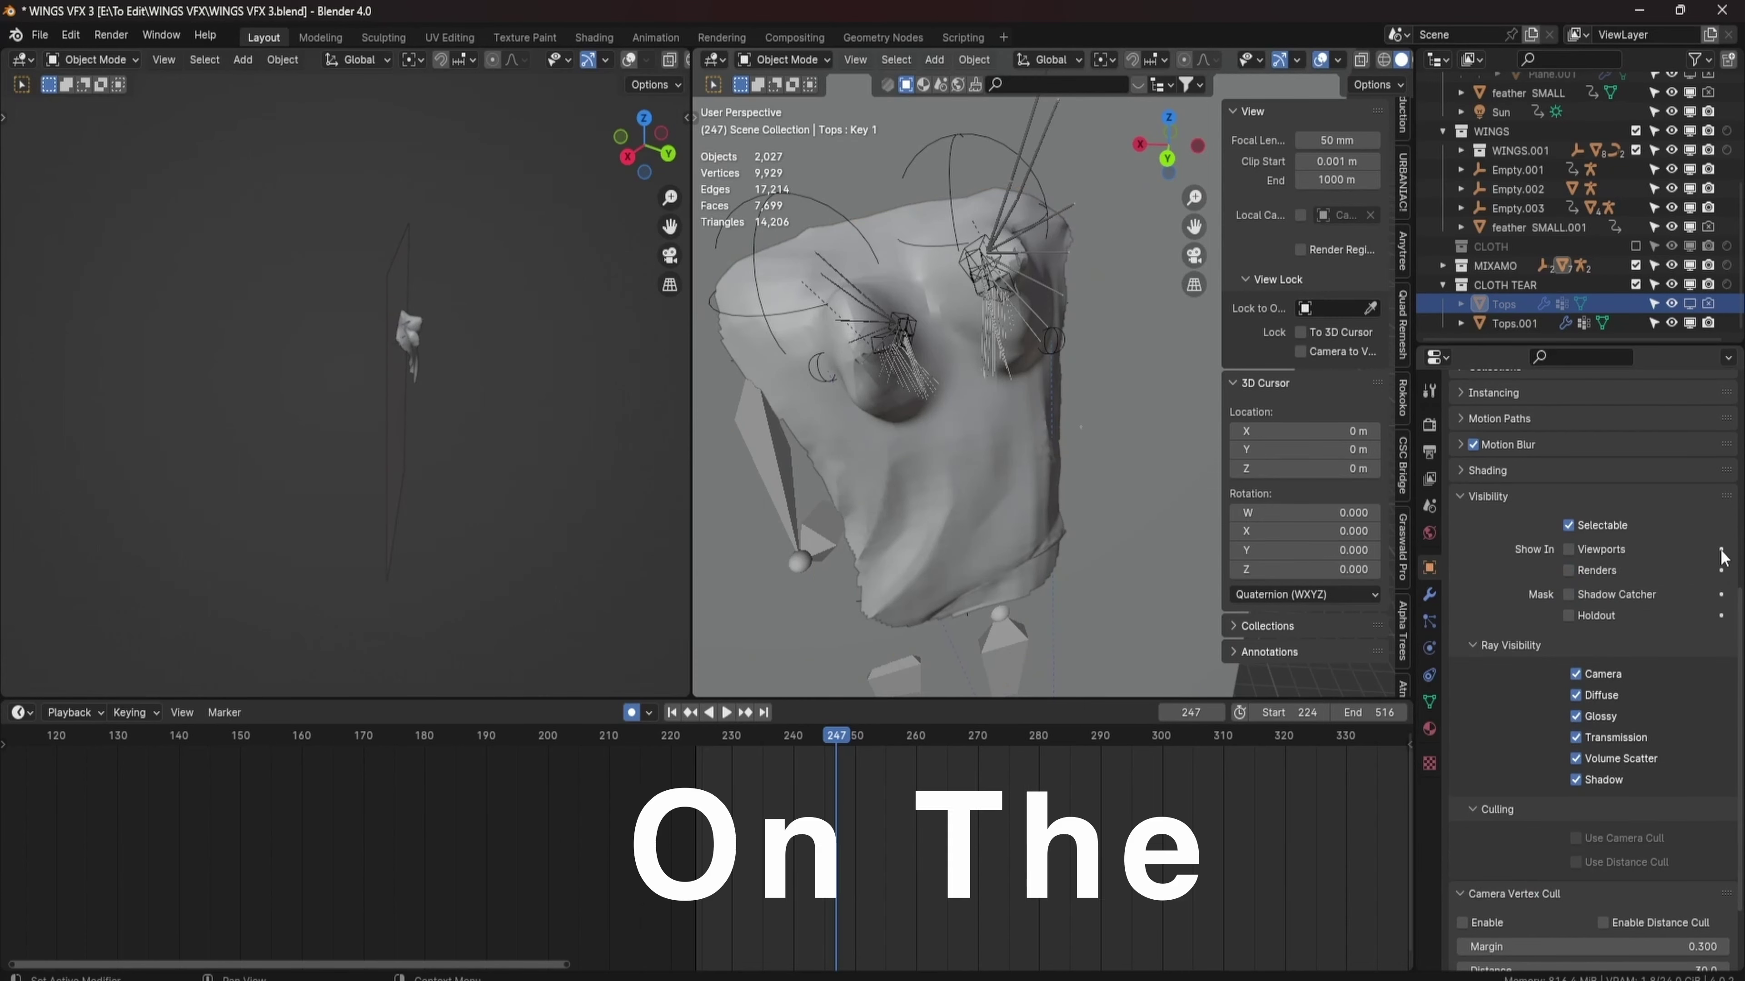
{"action": "key", "text": "Left"}
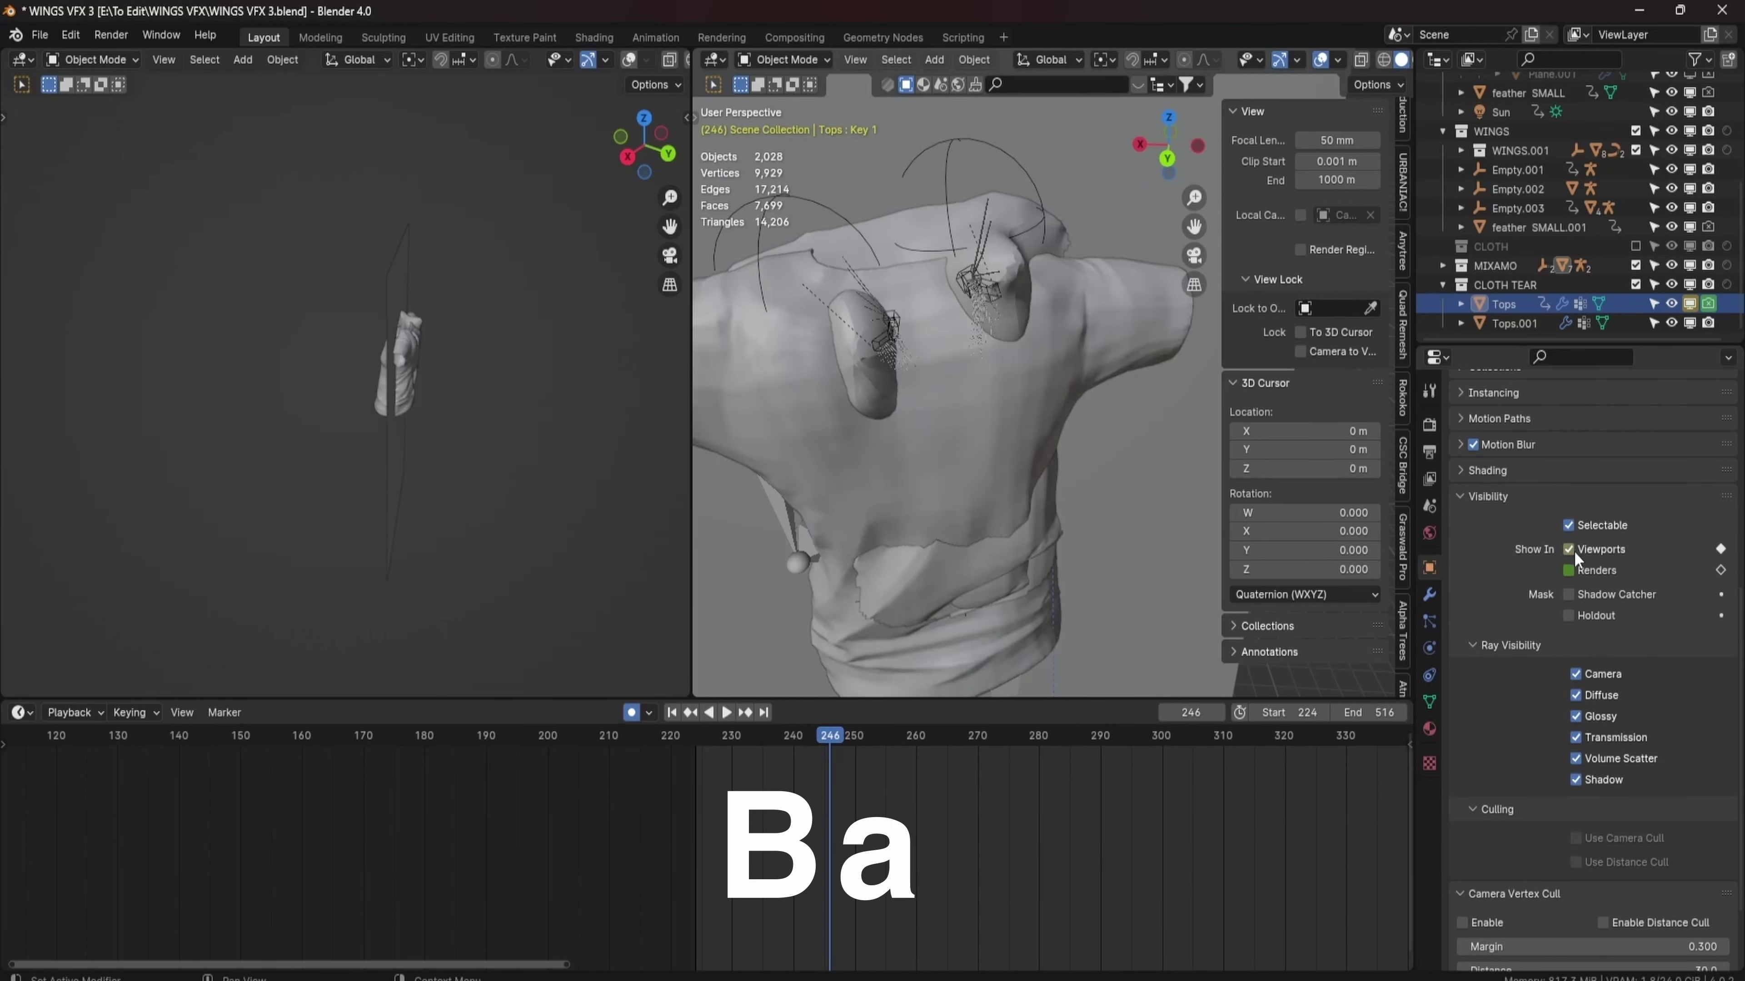
{"action": "scroll", "coordinate": [965, 533], "scroll_direction": "down", "scroll_amount": 3}
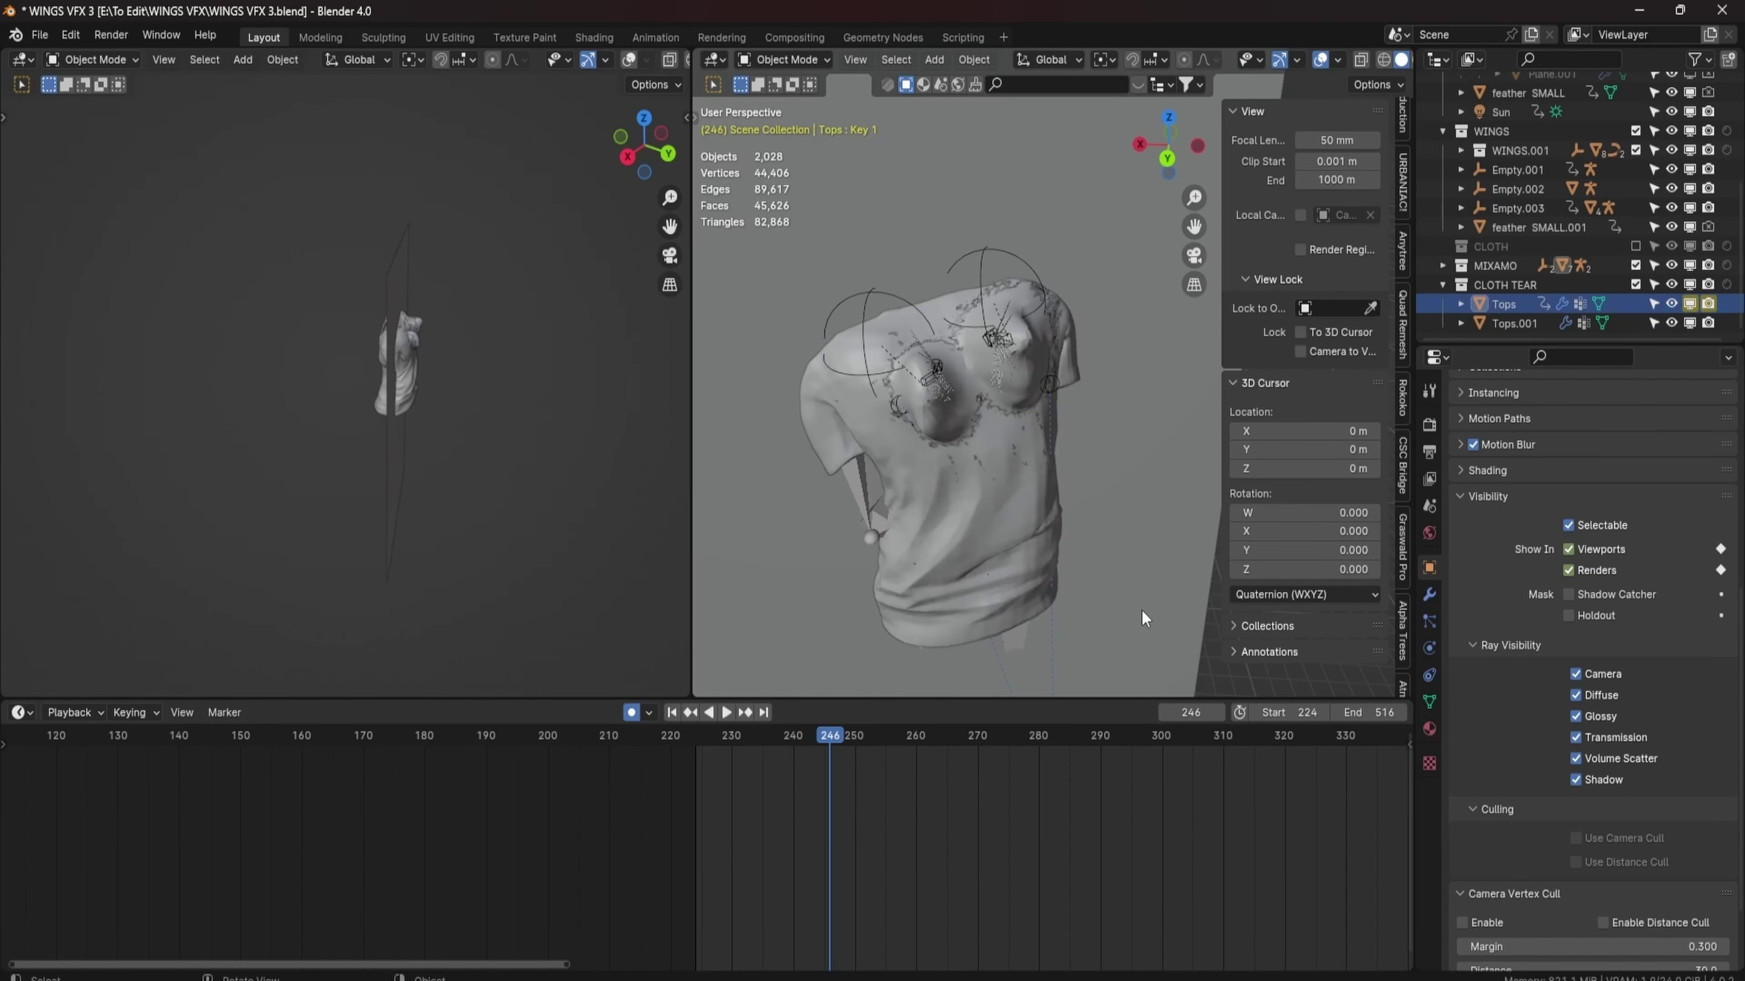
{"action": "key", "text": "Right"}
{"action": "key", "text": "Right"}
{"action": "key", "text": "Right"}
{"action": "key", "text": "Right"}
{"action": "key", "text": "Left"}
Keyframe Tops.001 hidden in viewports and renders at frame 246.
{"action": "left_click", "coordinate": [1515, 323]}
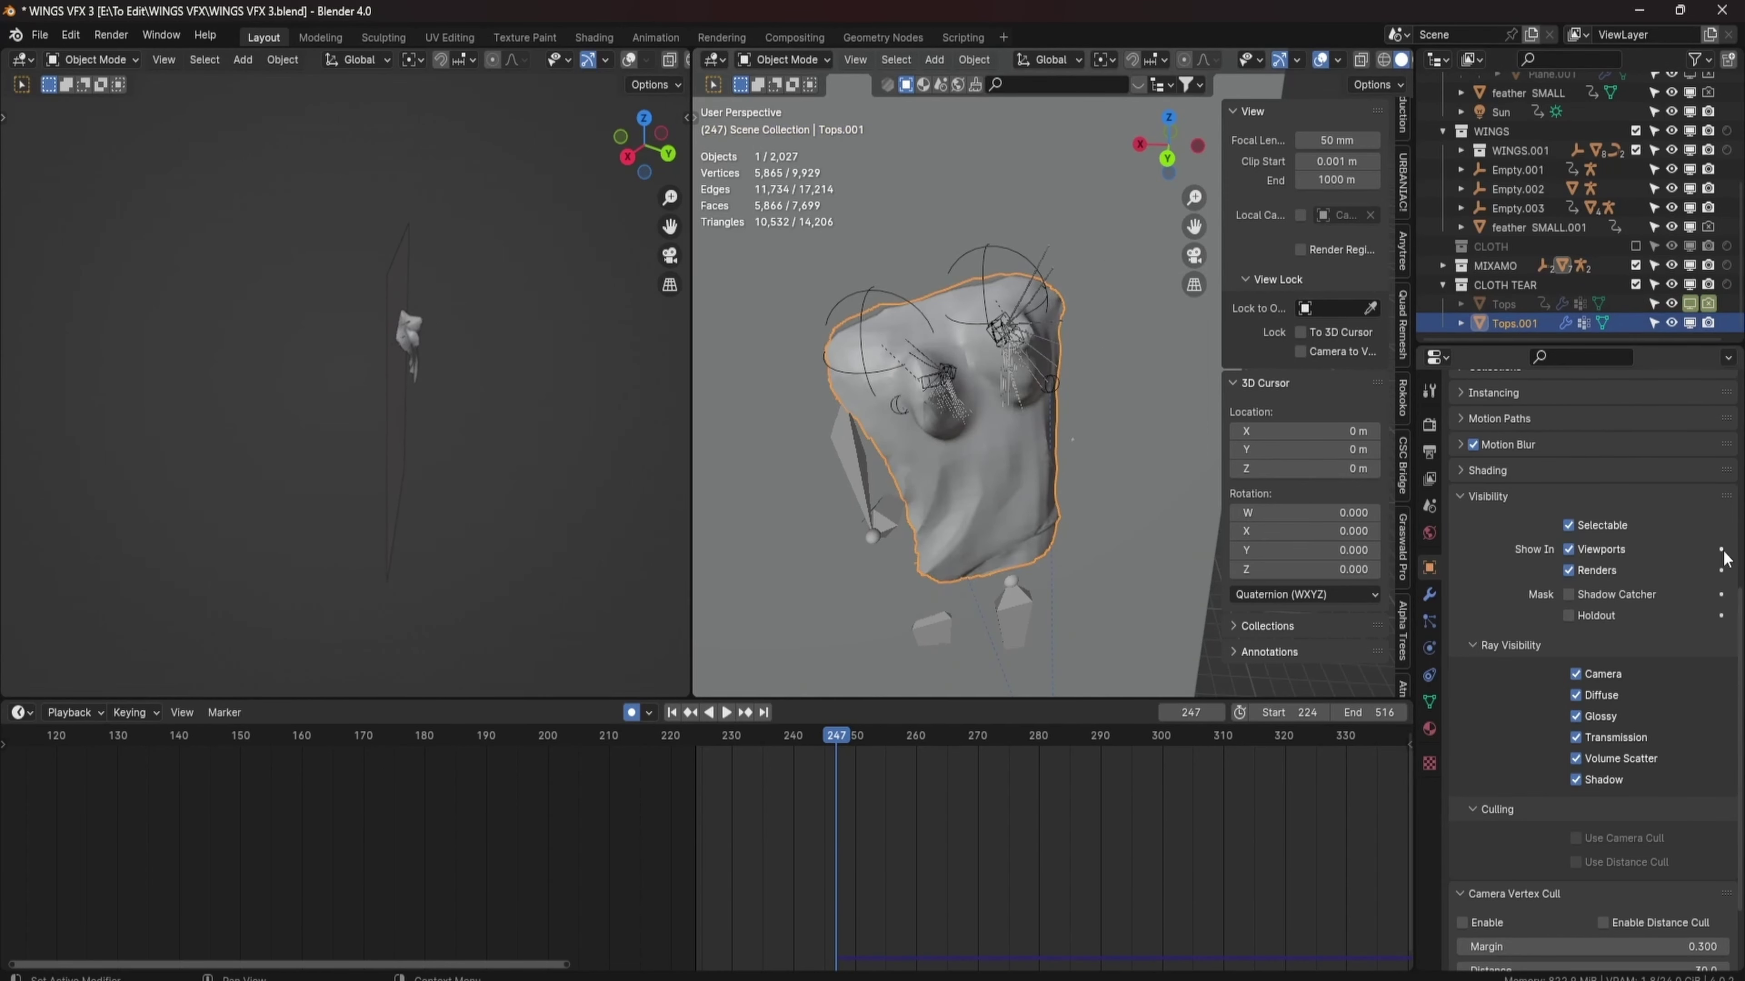
{"action": "key", "text": "Left"}
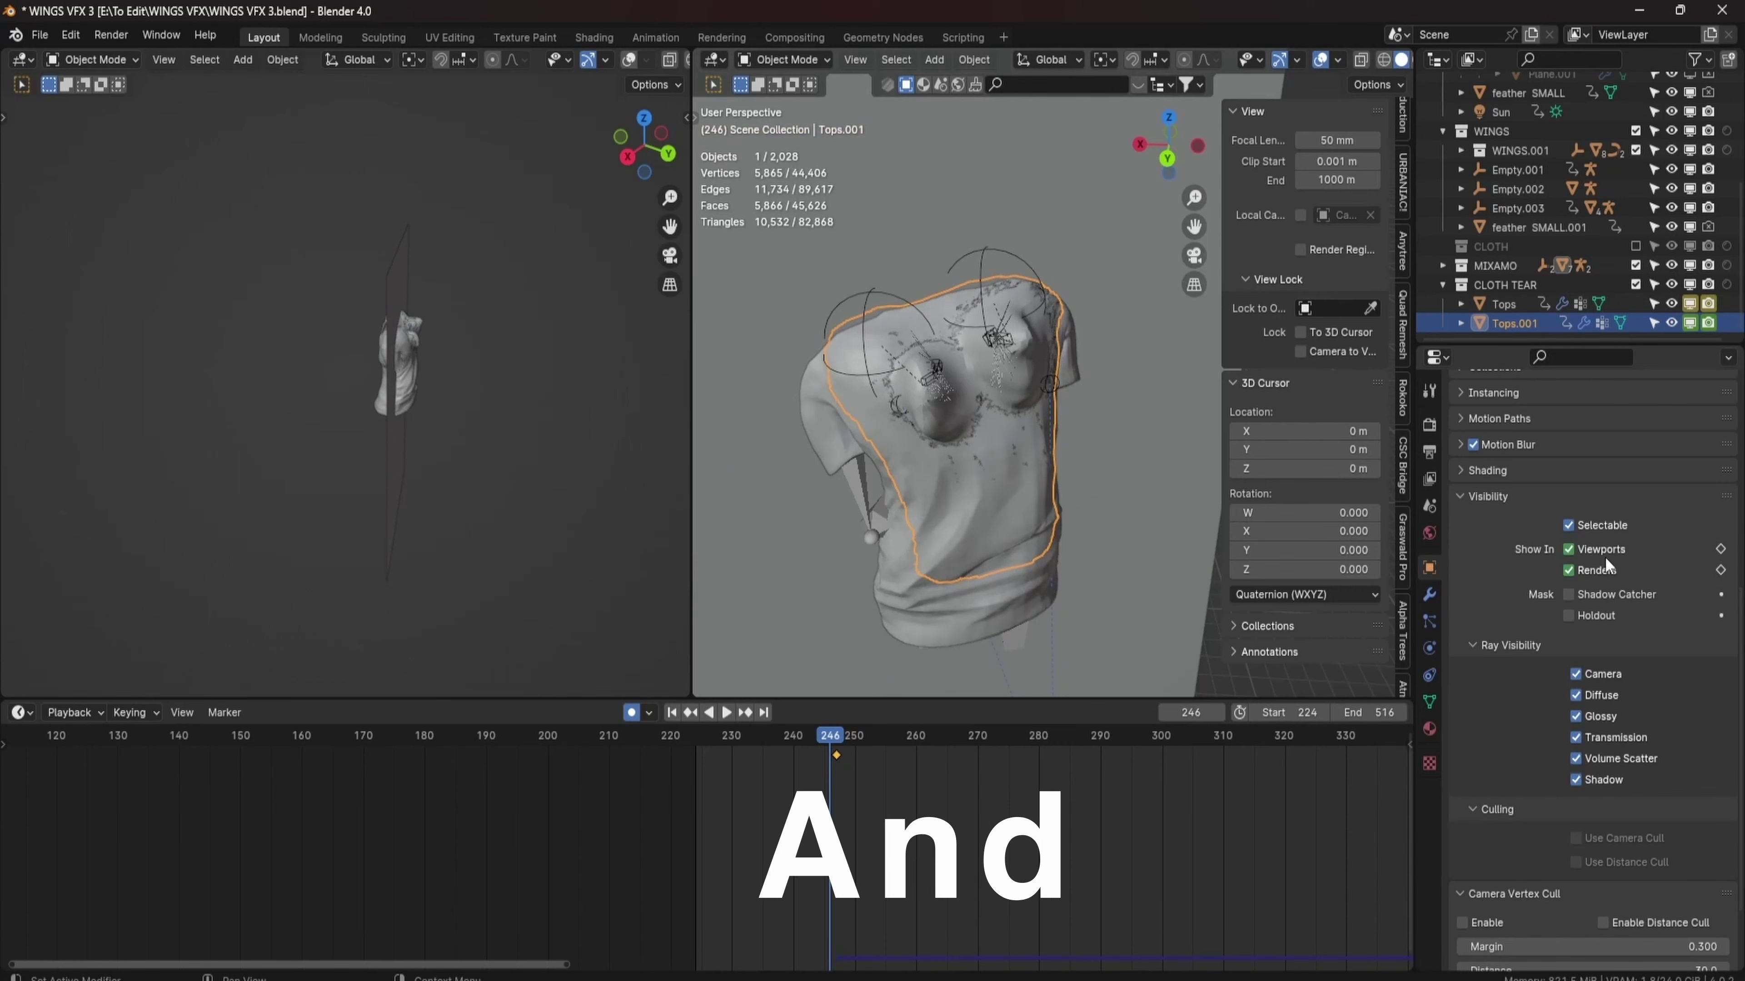
{"action": "left_click", "coordinate": [1569, 549]}
{"action": "left_click", "coordinate": [1568, 570]}
{"action": "scroll", "coordinate": [1067, 477], "scroll_direction": "down", "scroll_amount": 4}
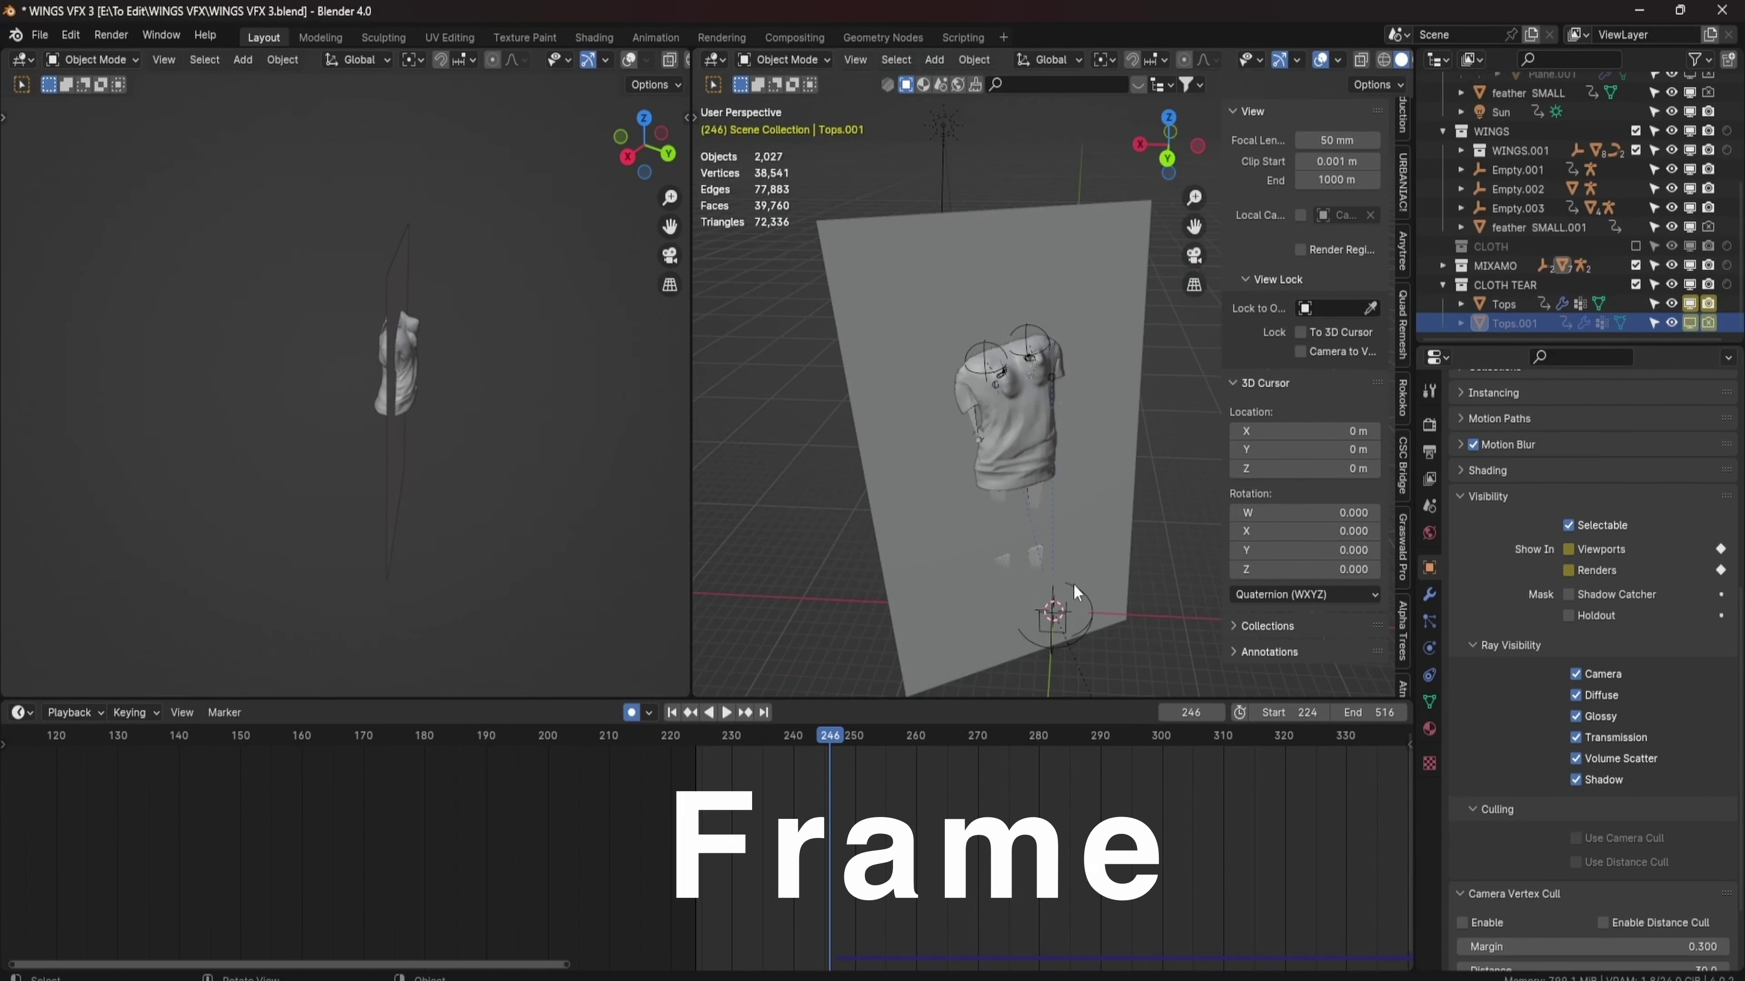
{"action": "scroll", "coordinate": [1068, 566], "scroll_direction": "up", "scroll_amount": 3}
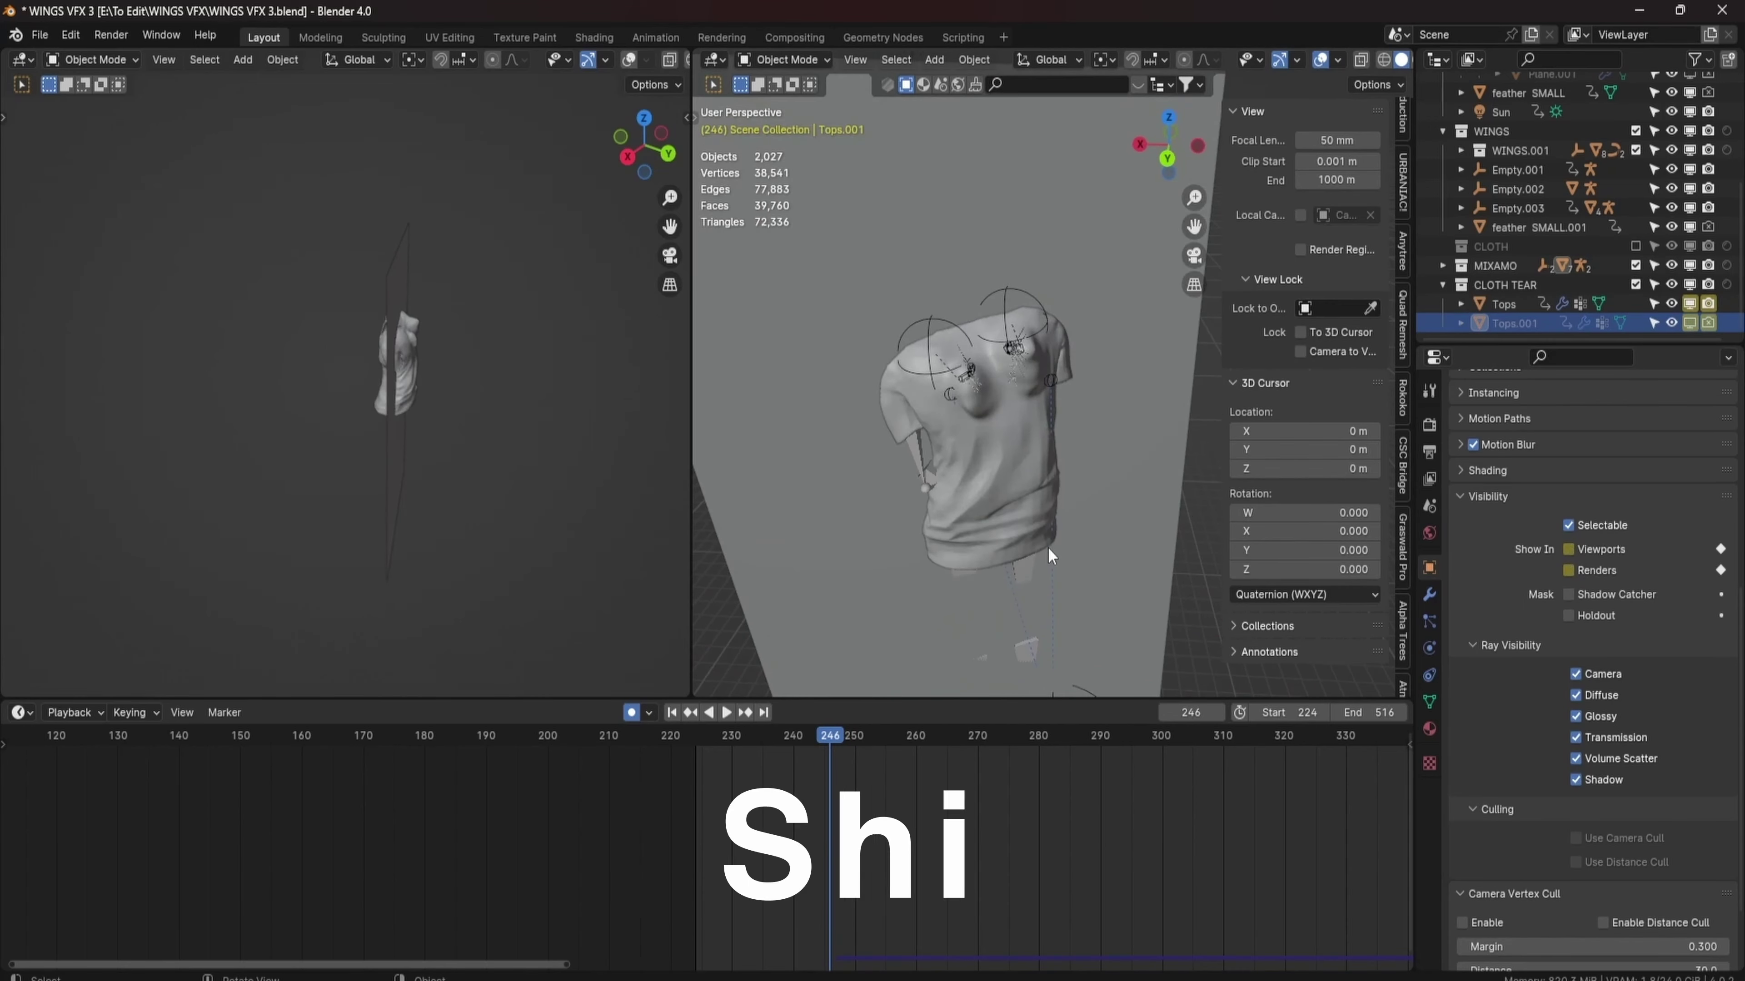
{"action": "key", "text": "Right"}
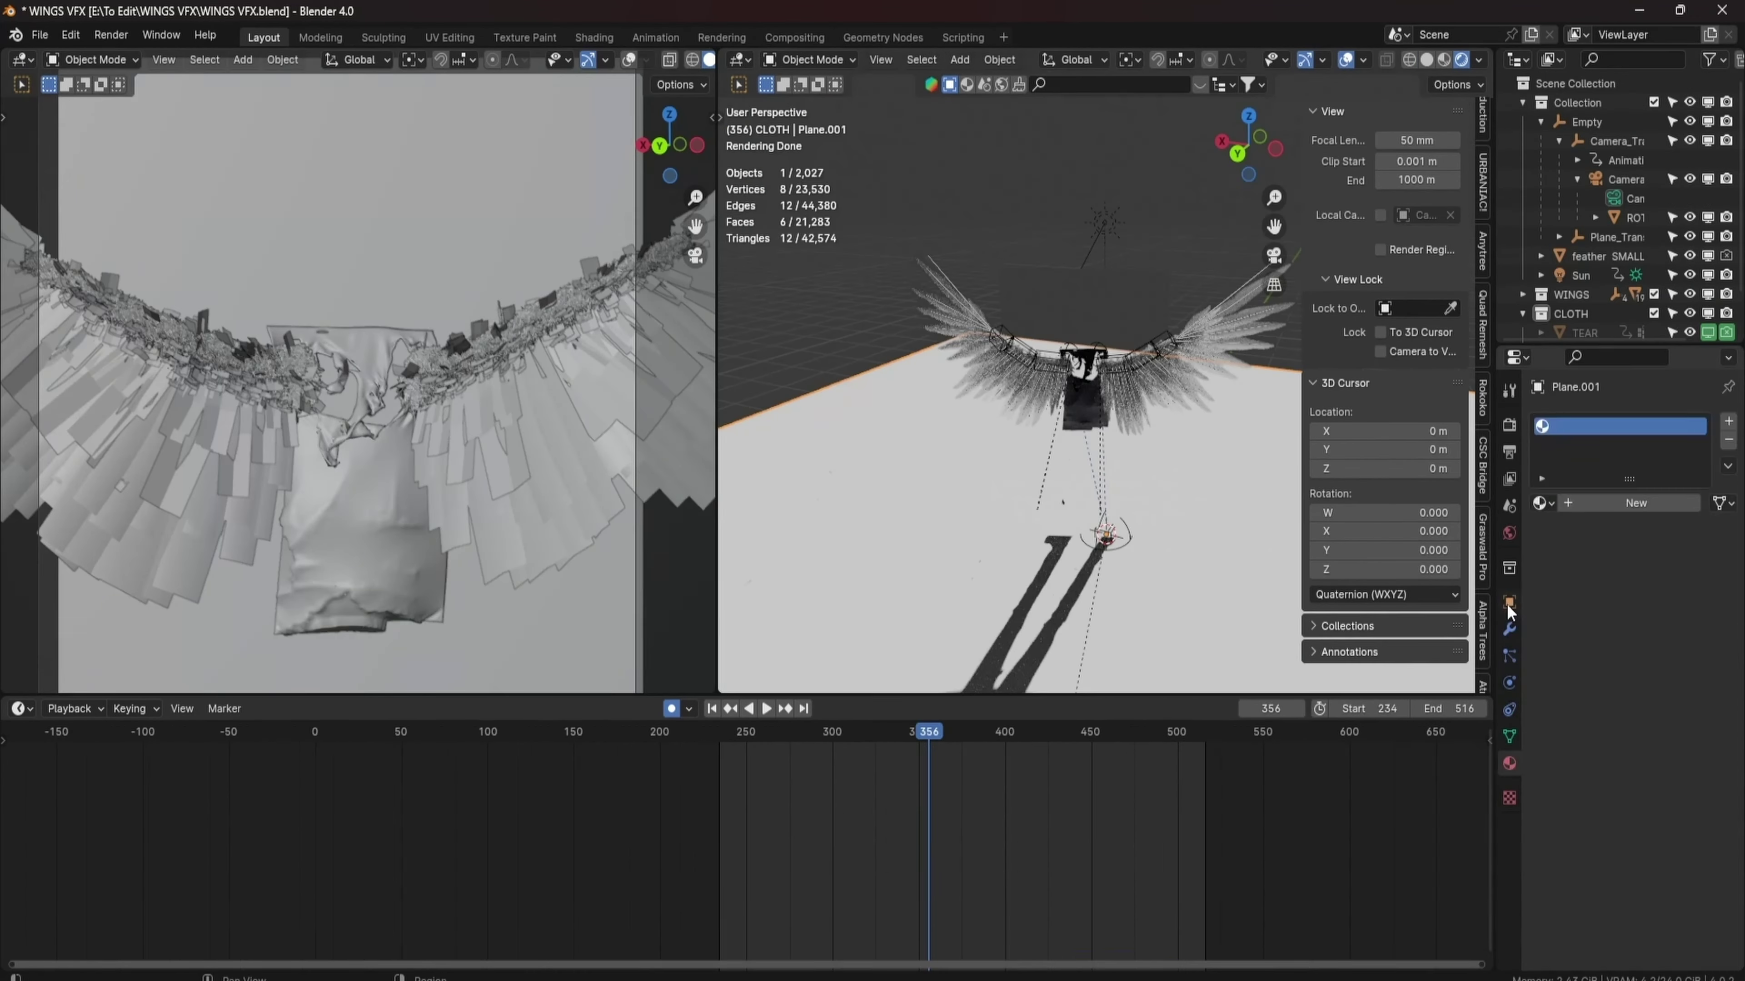
Make the floor plane a shadow catcher.
{"action": "left_click", "coordinate": [1508, 603]}
{"action": "scroll", "coordinate": [1565, 648], "scroll_direction": "down", "scroll_amount": 7}
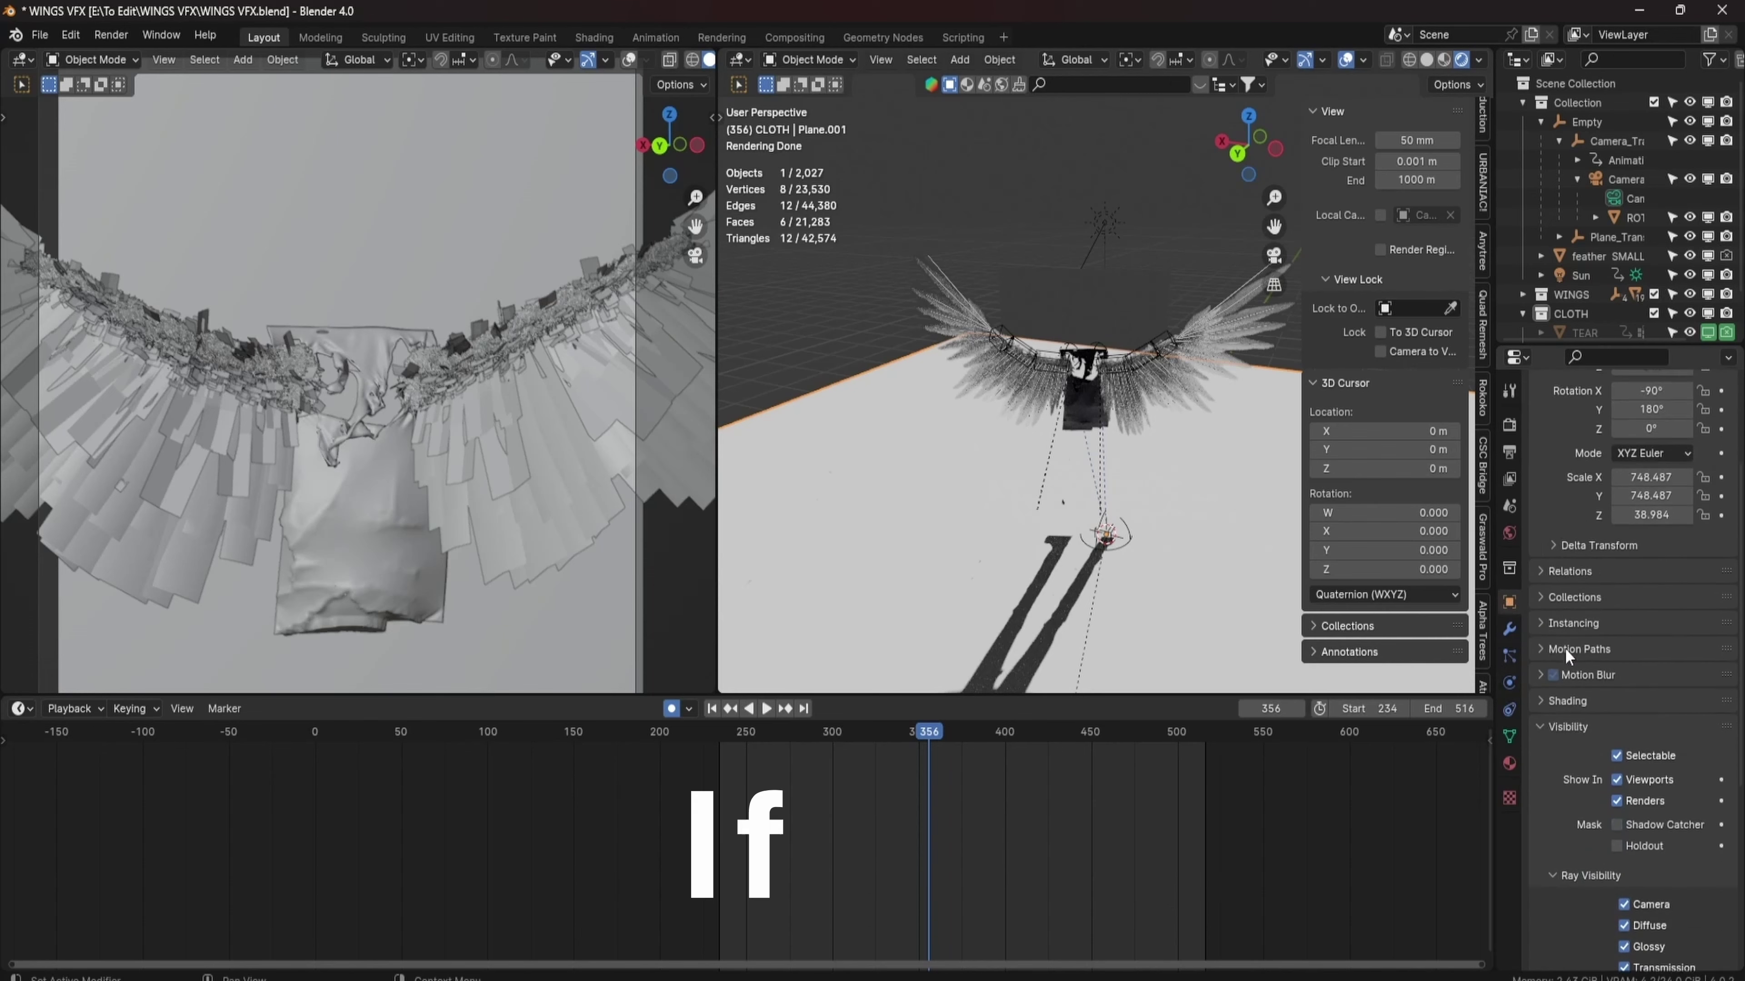
{"action": "scroll", "coordinate": [1571, 640], "scroll_direction": "down", "scroll_amount": 4}
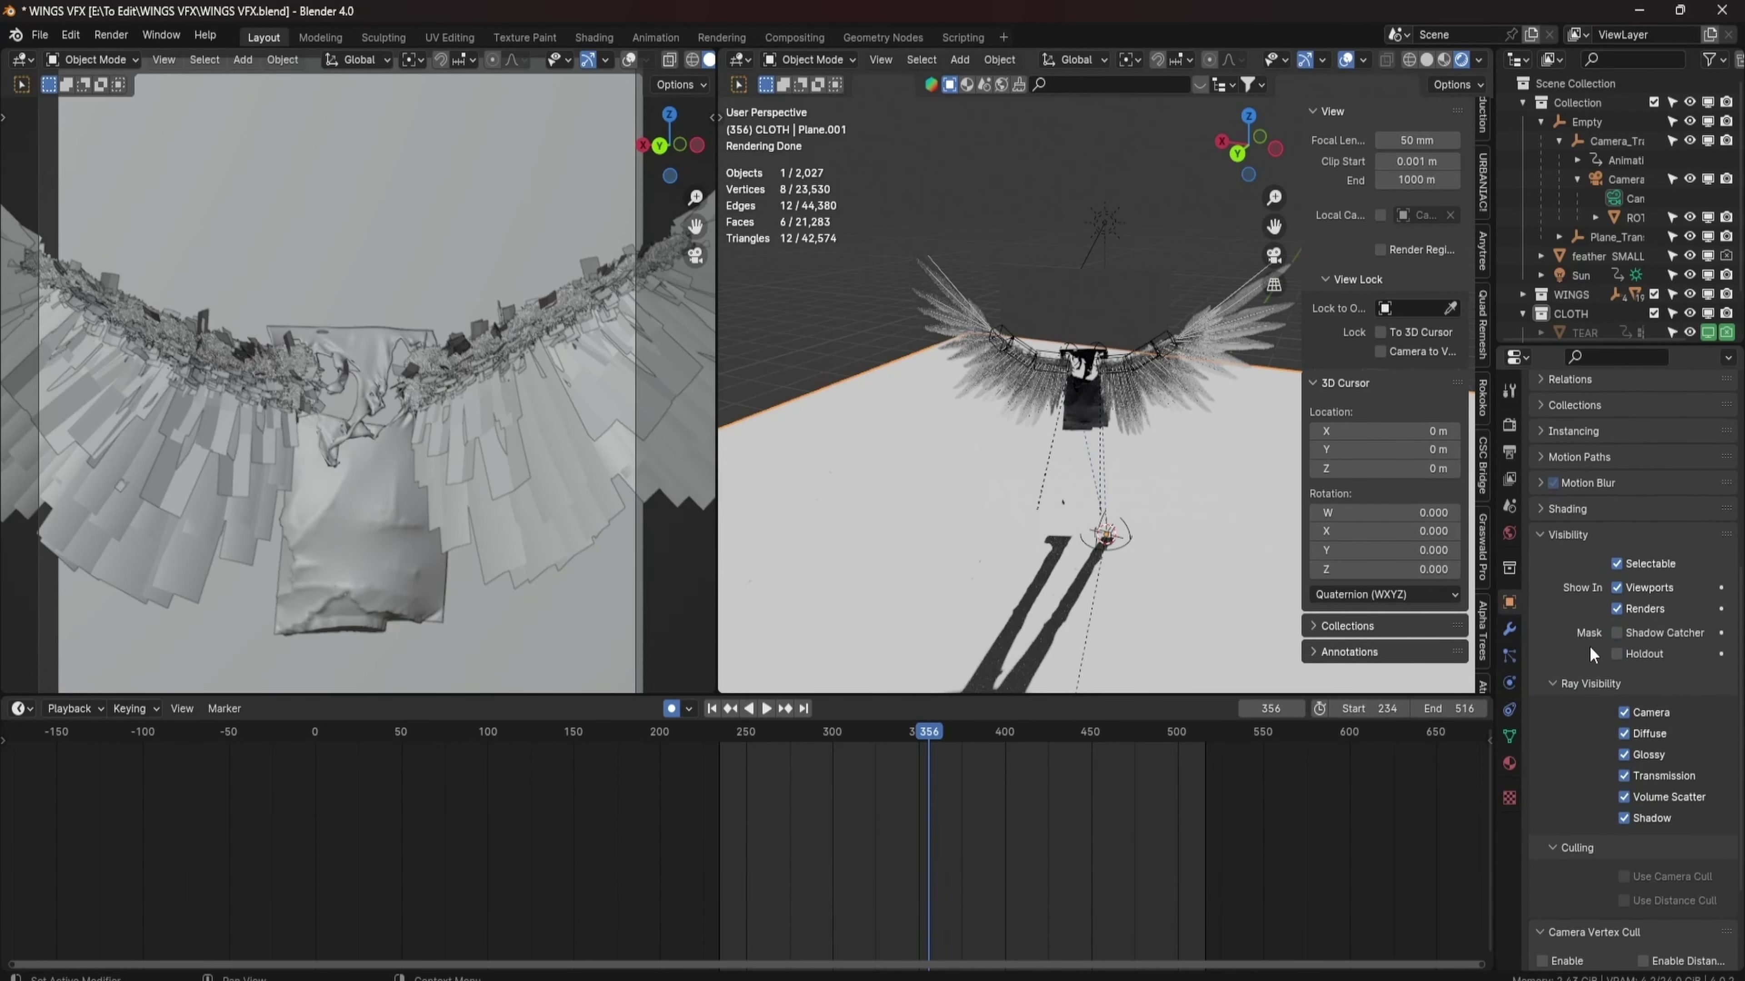
{"action": "left_click", "coordinate": [1622, 630]}
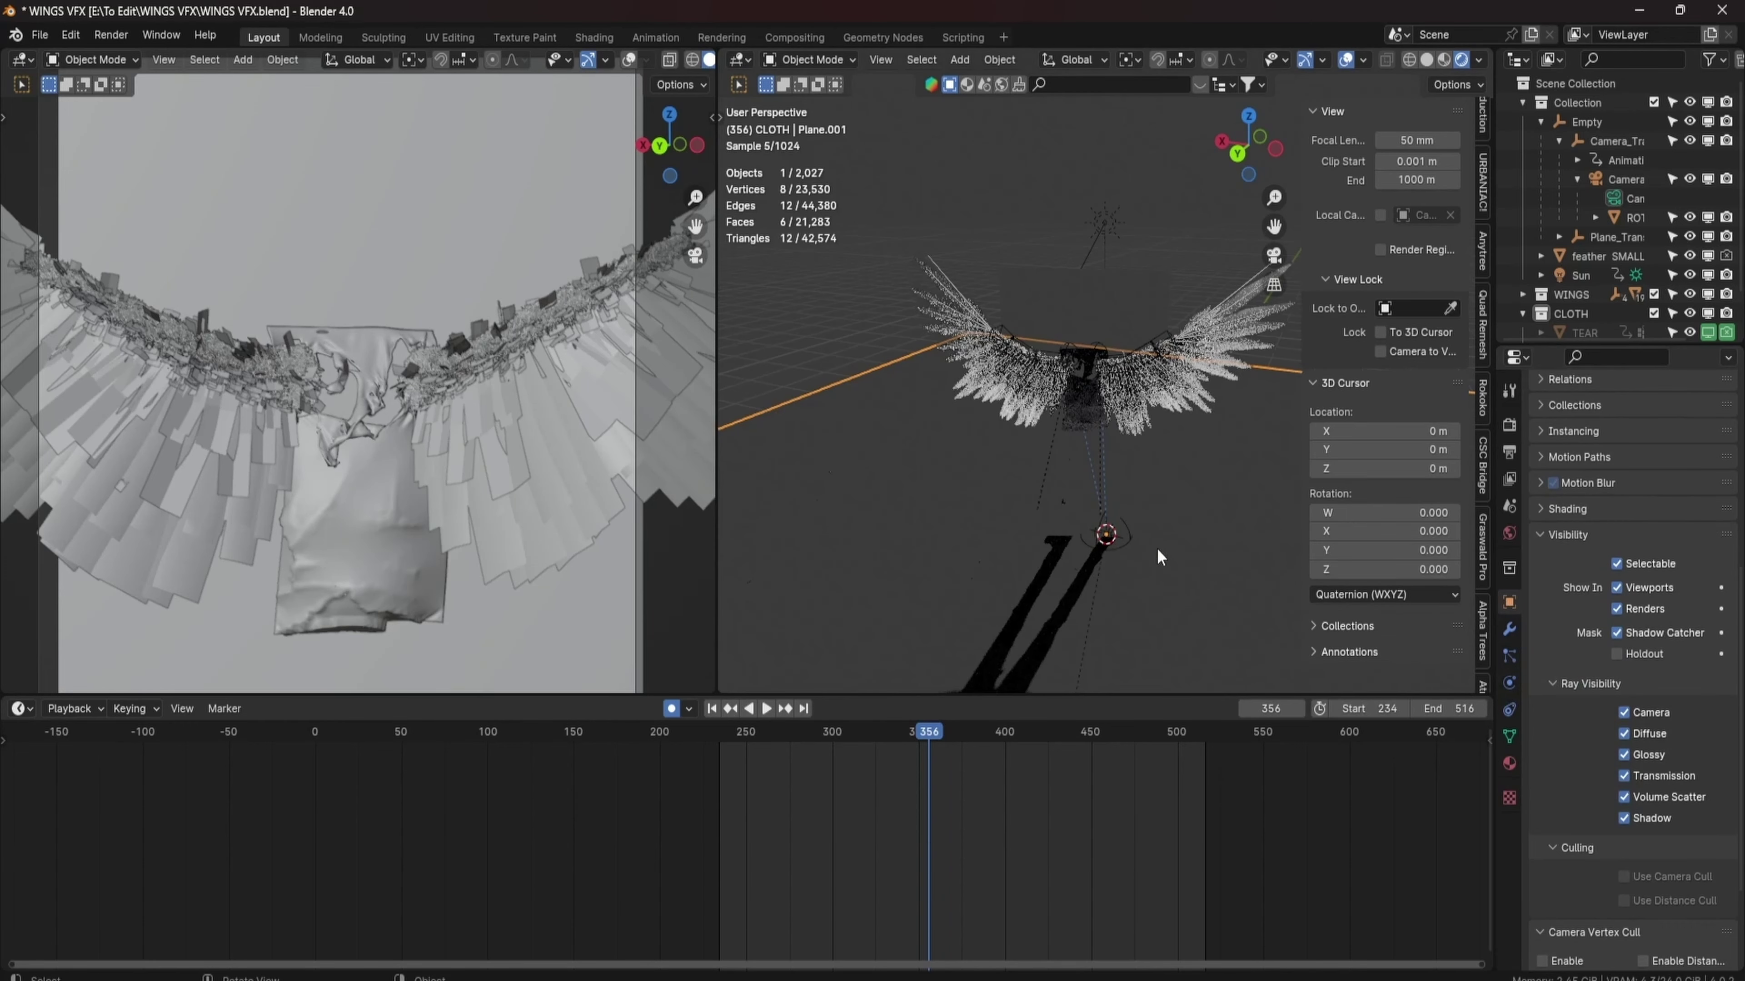
{"action": "middle_click_drag", "start_coordinate": [1158, 555], "coordinate": [1199, 543]}
Turn on Film > Transparent and hide the ROTO figure from the camera.
{"action": "left_click", "coordinate": [1508, 425]}
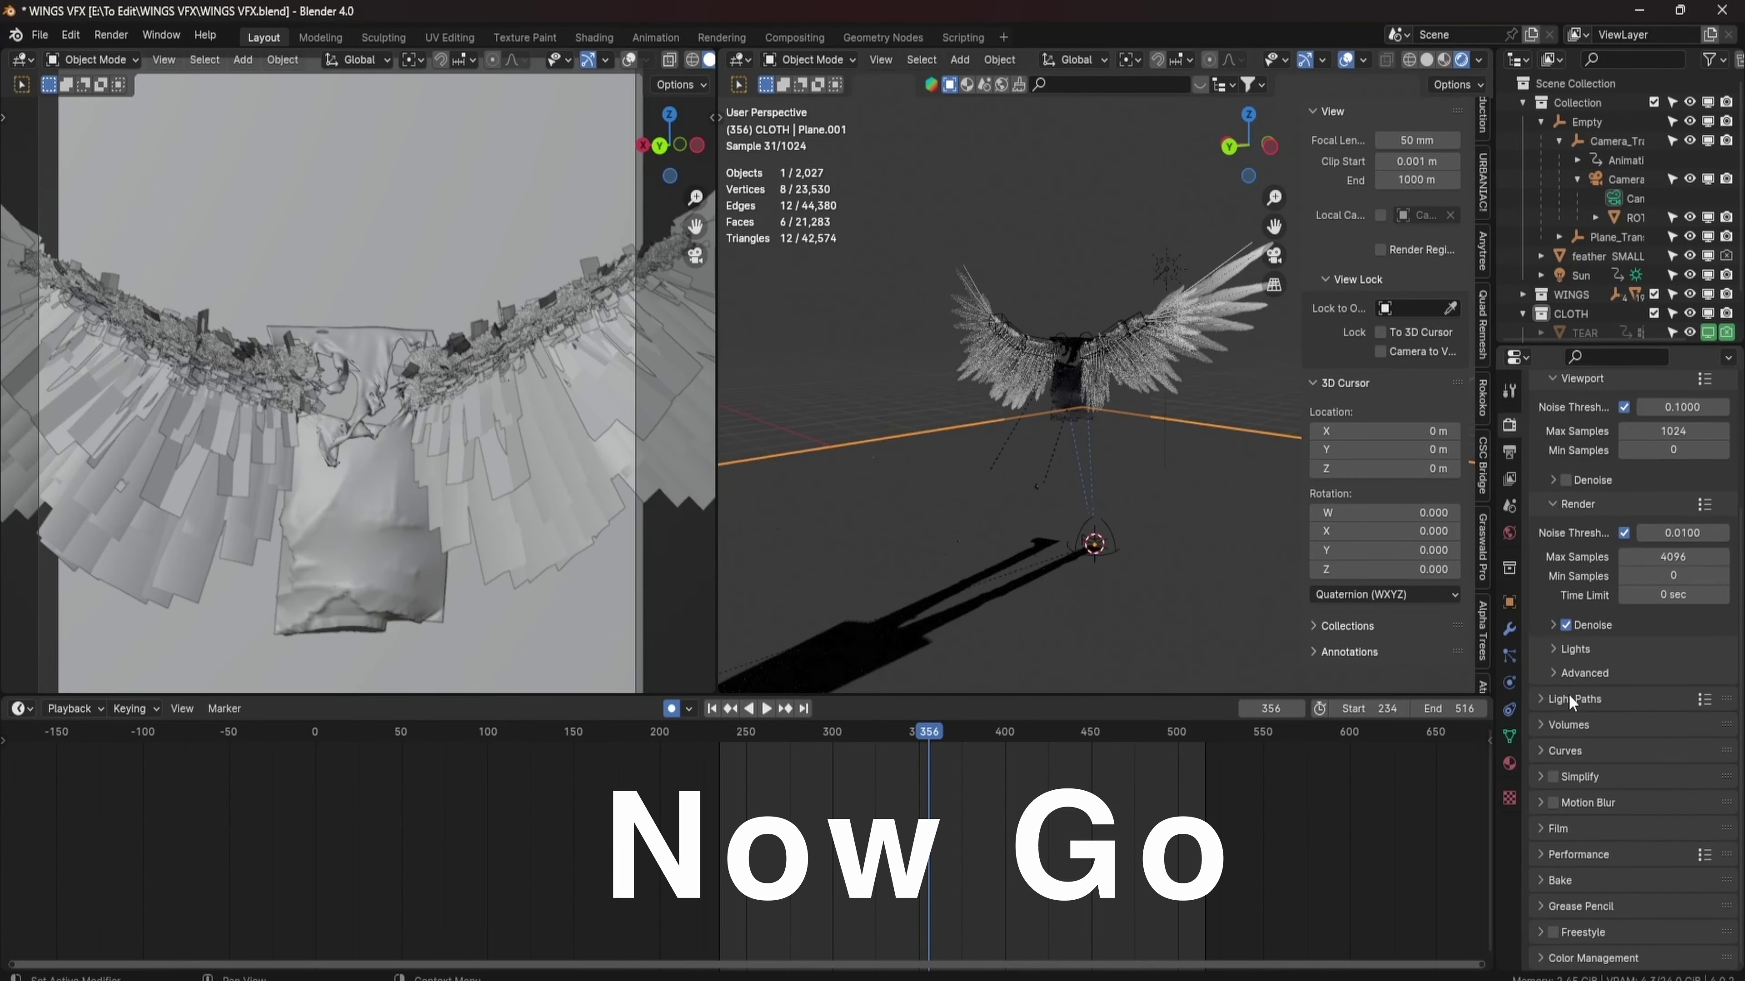
{"action": "left_click", "coordinate": [1542, 828]}
{"action": "scroll", "coordinate": [1549, 819], "scroll_direction": "down", "scroll_amount": 4}
{"action": "left_click", "coordinate": [1565, 851]}
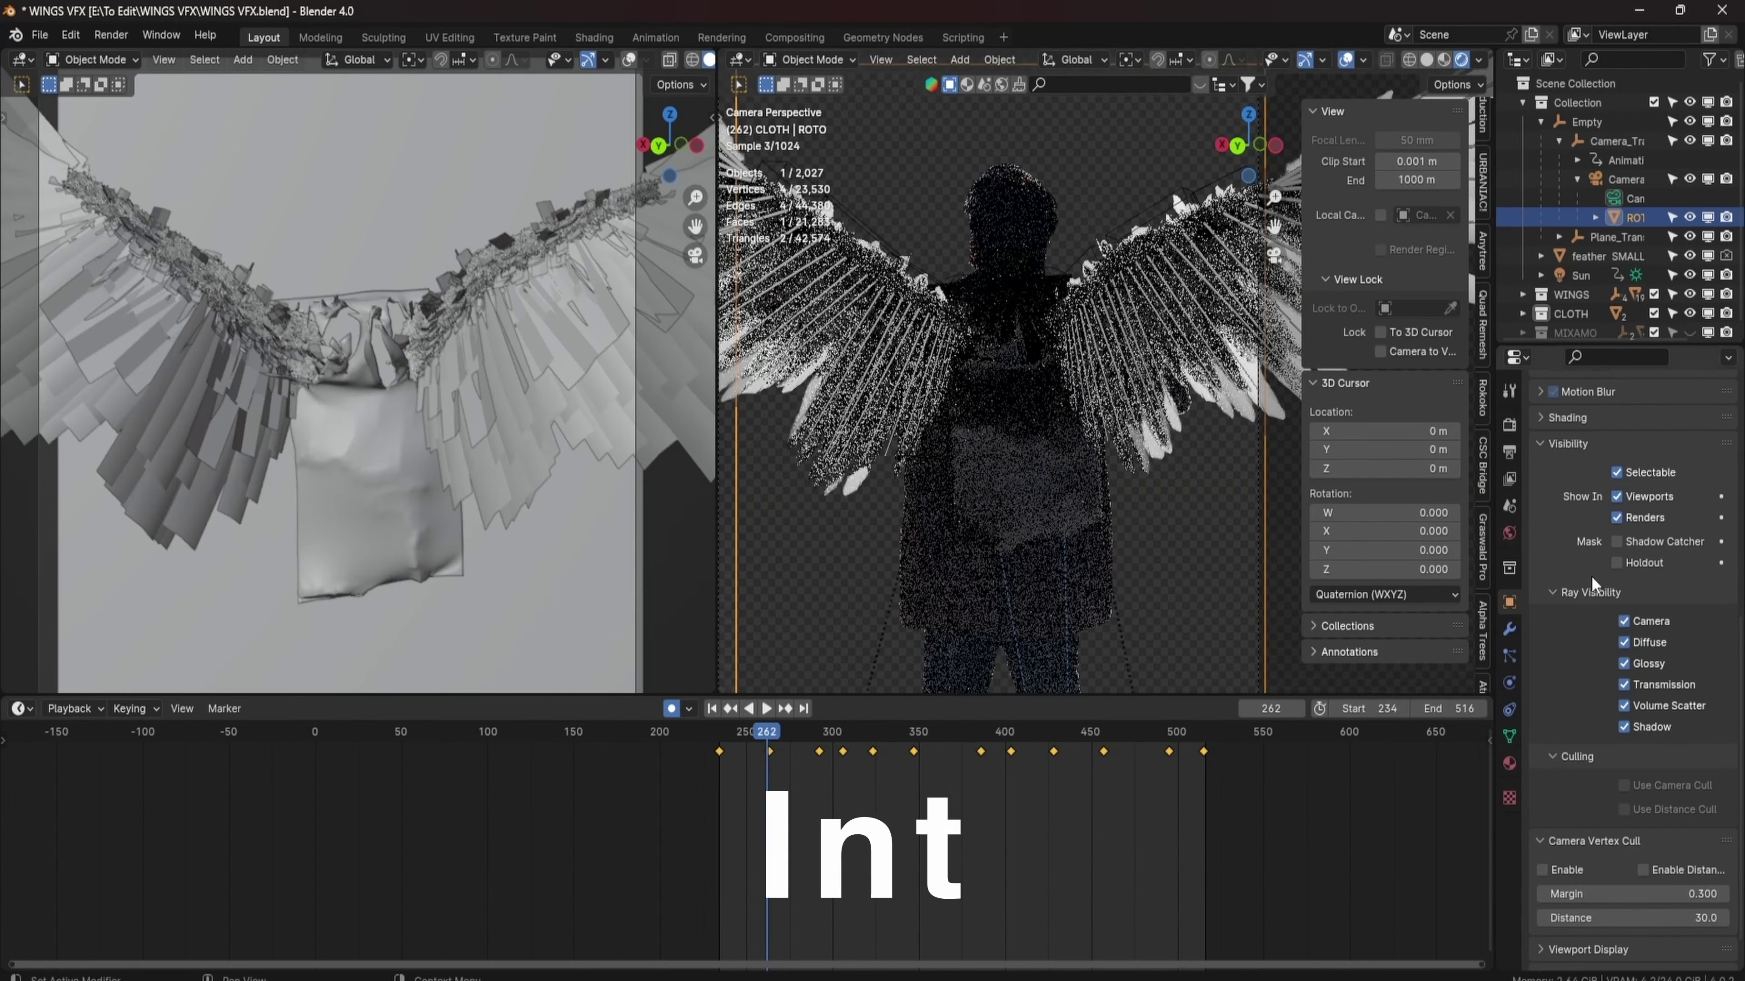
{"action": "left_click", "coordinate": [1624, 617]}
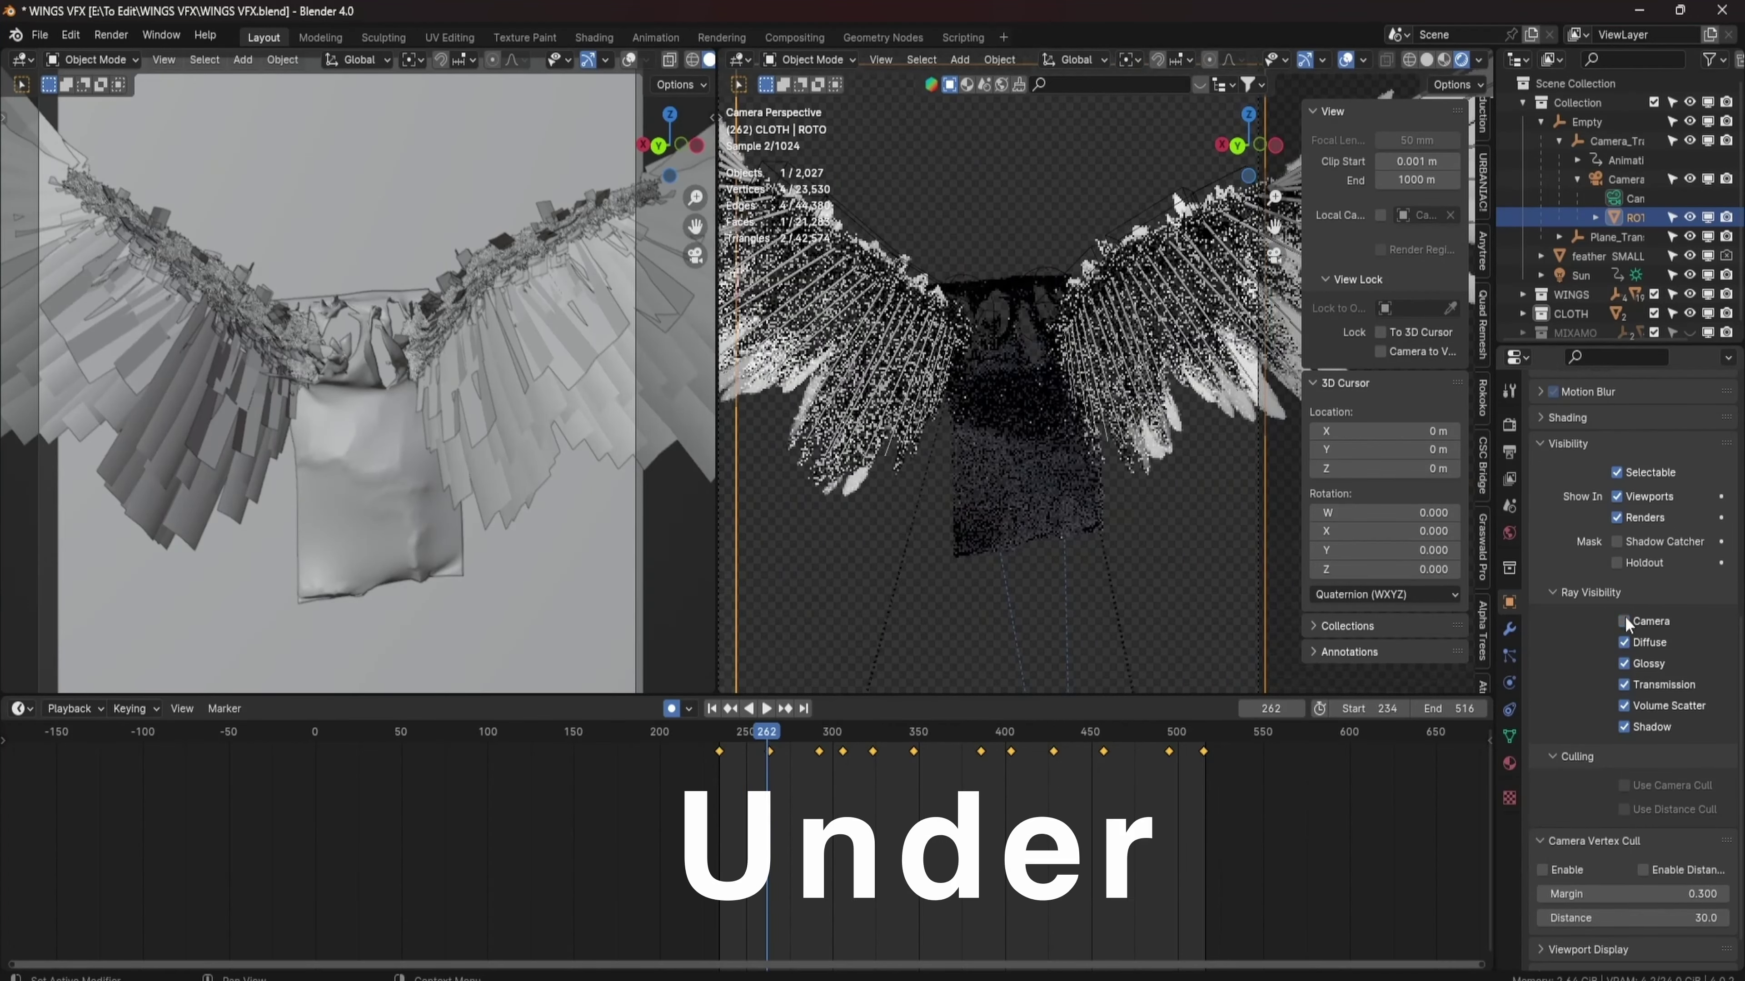
Hold out the CLOTH collection in the Outliner and set the frame rate to 60 fps.
{"action": "scroll", "coordinate": [1000, 448], "scroll_direction": "up", "scroll_amount": 3}
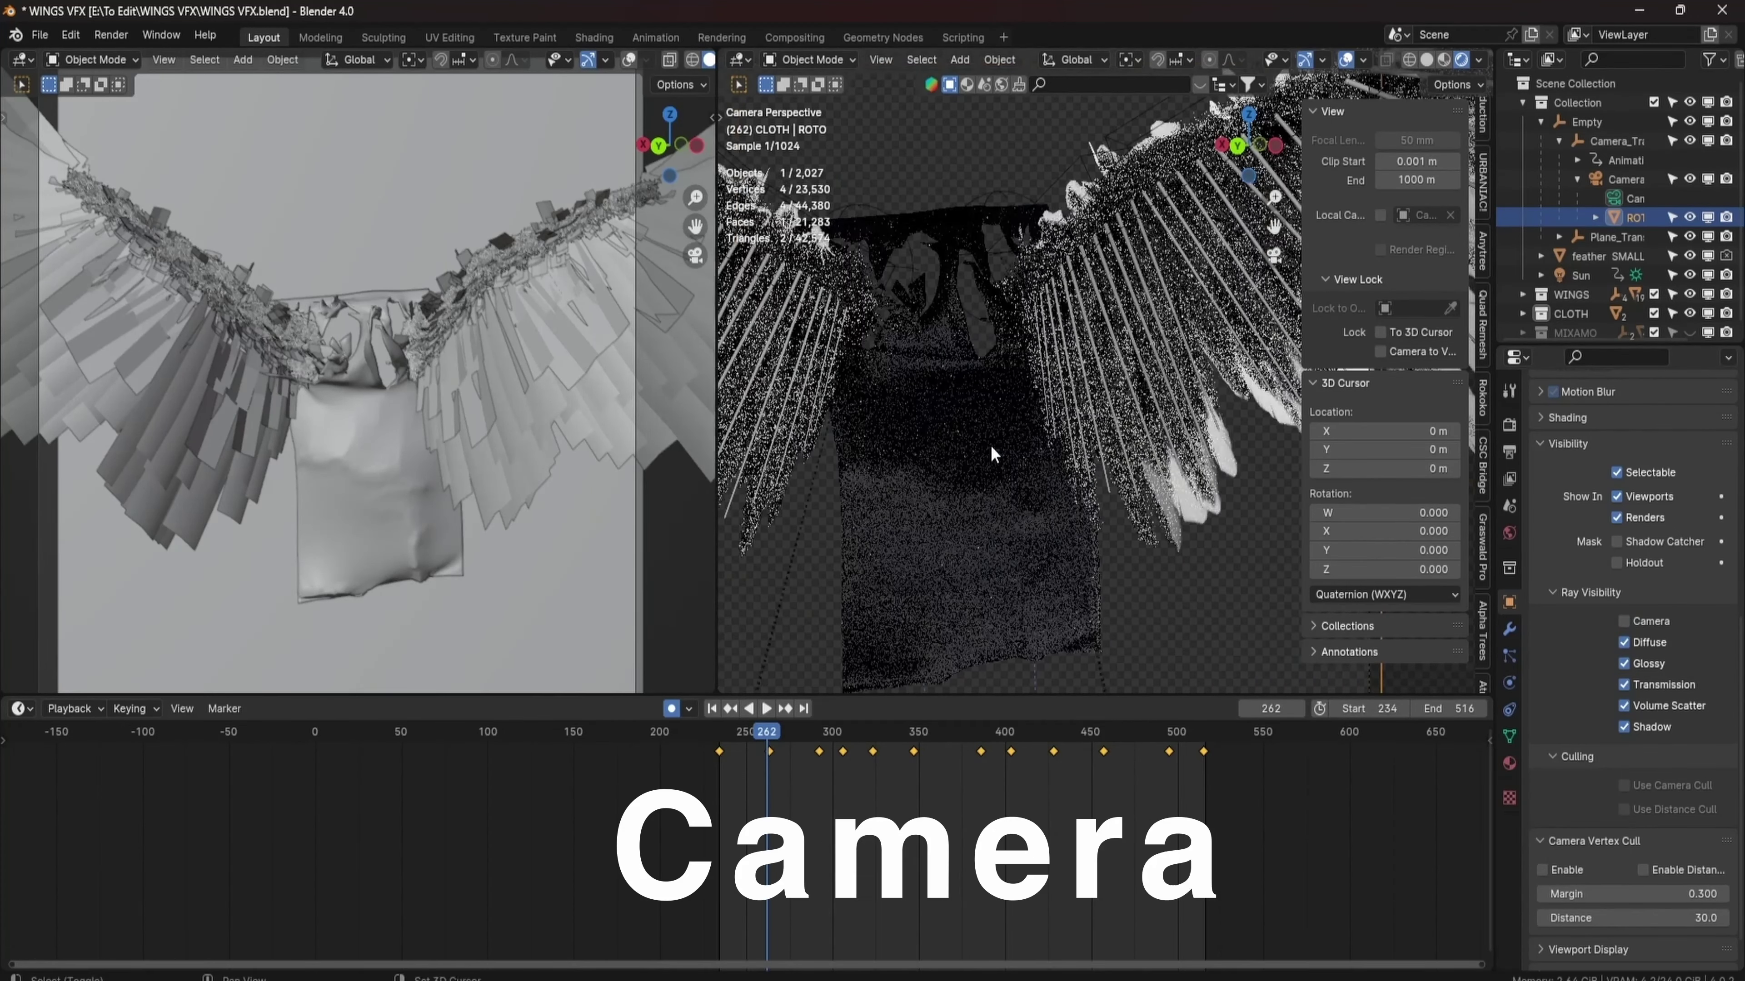
{"action": "scroll", "coordinate": [1048, 436], "scroll_direction": "down", "scroll_amount": 3}
{"action": "left_click_drag", "start_coordinate": [975, 730], "coordinate": [1092, 737]}
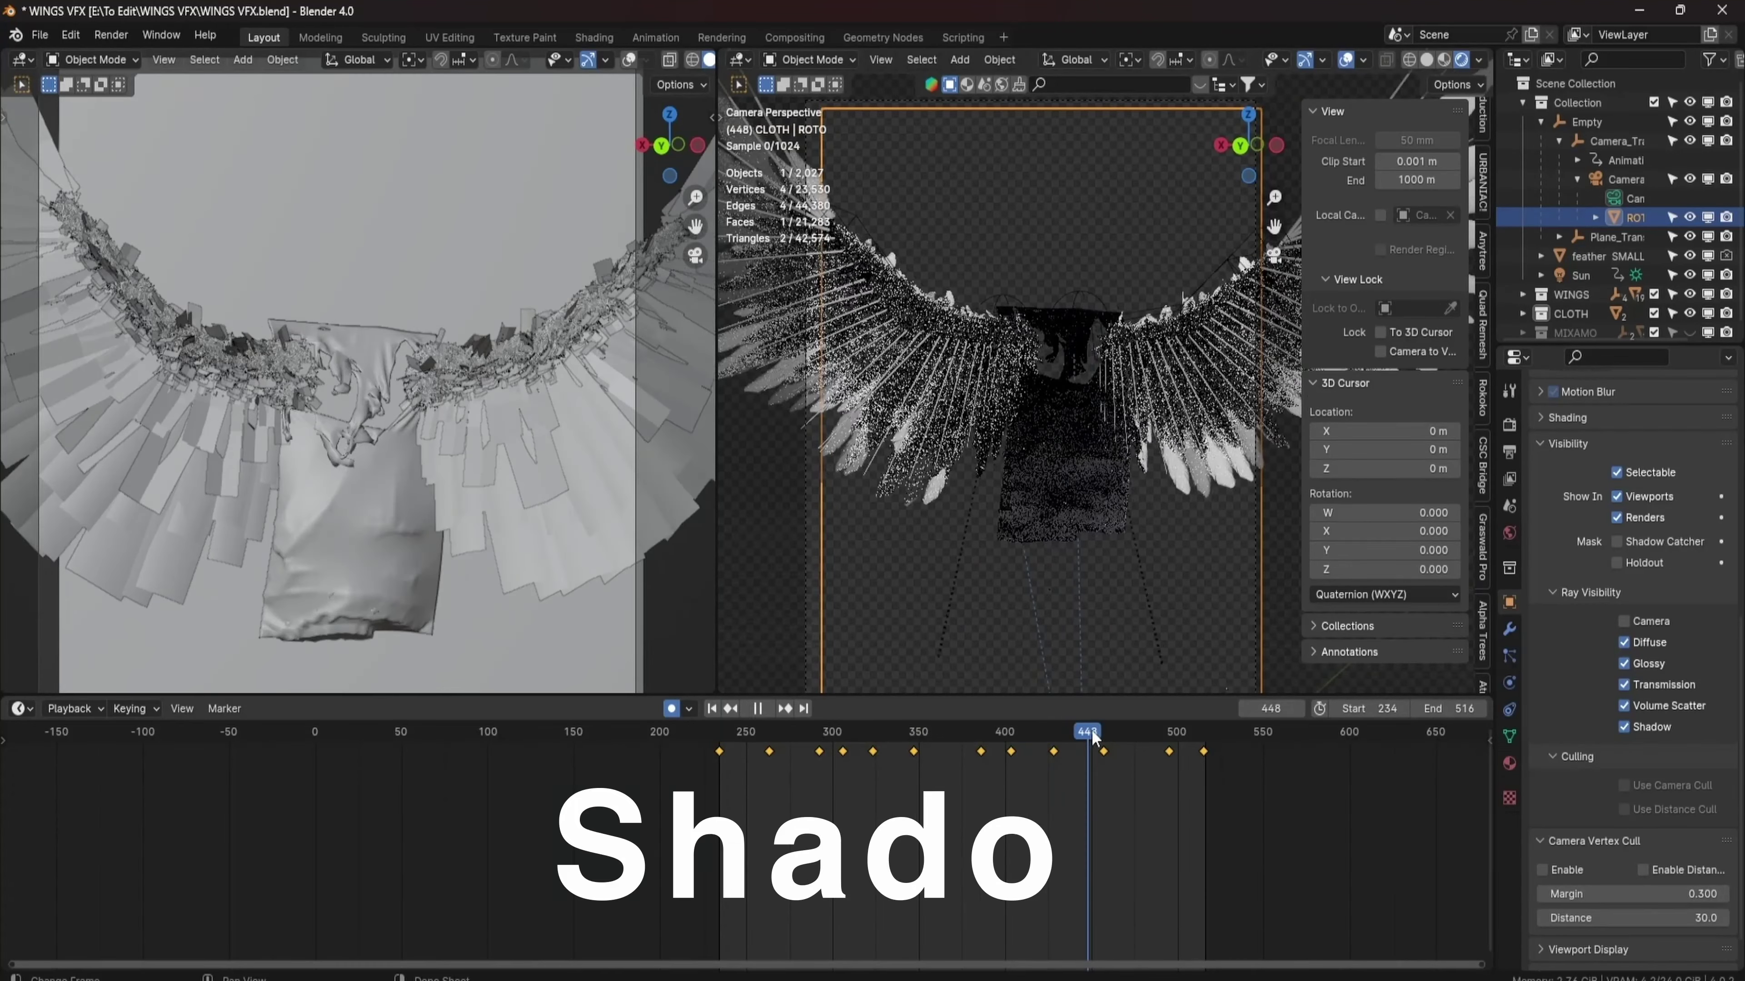
{"action": "left_click", "coordinate": [1068, 539]}
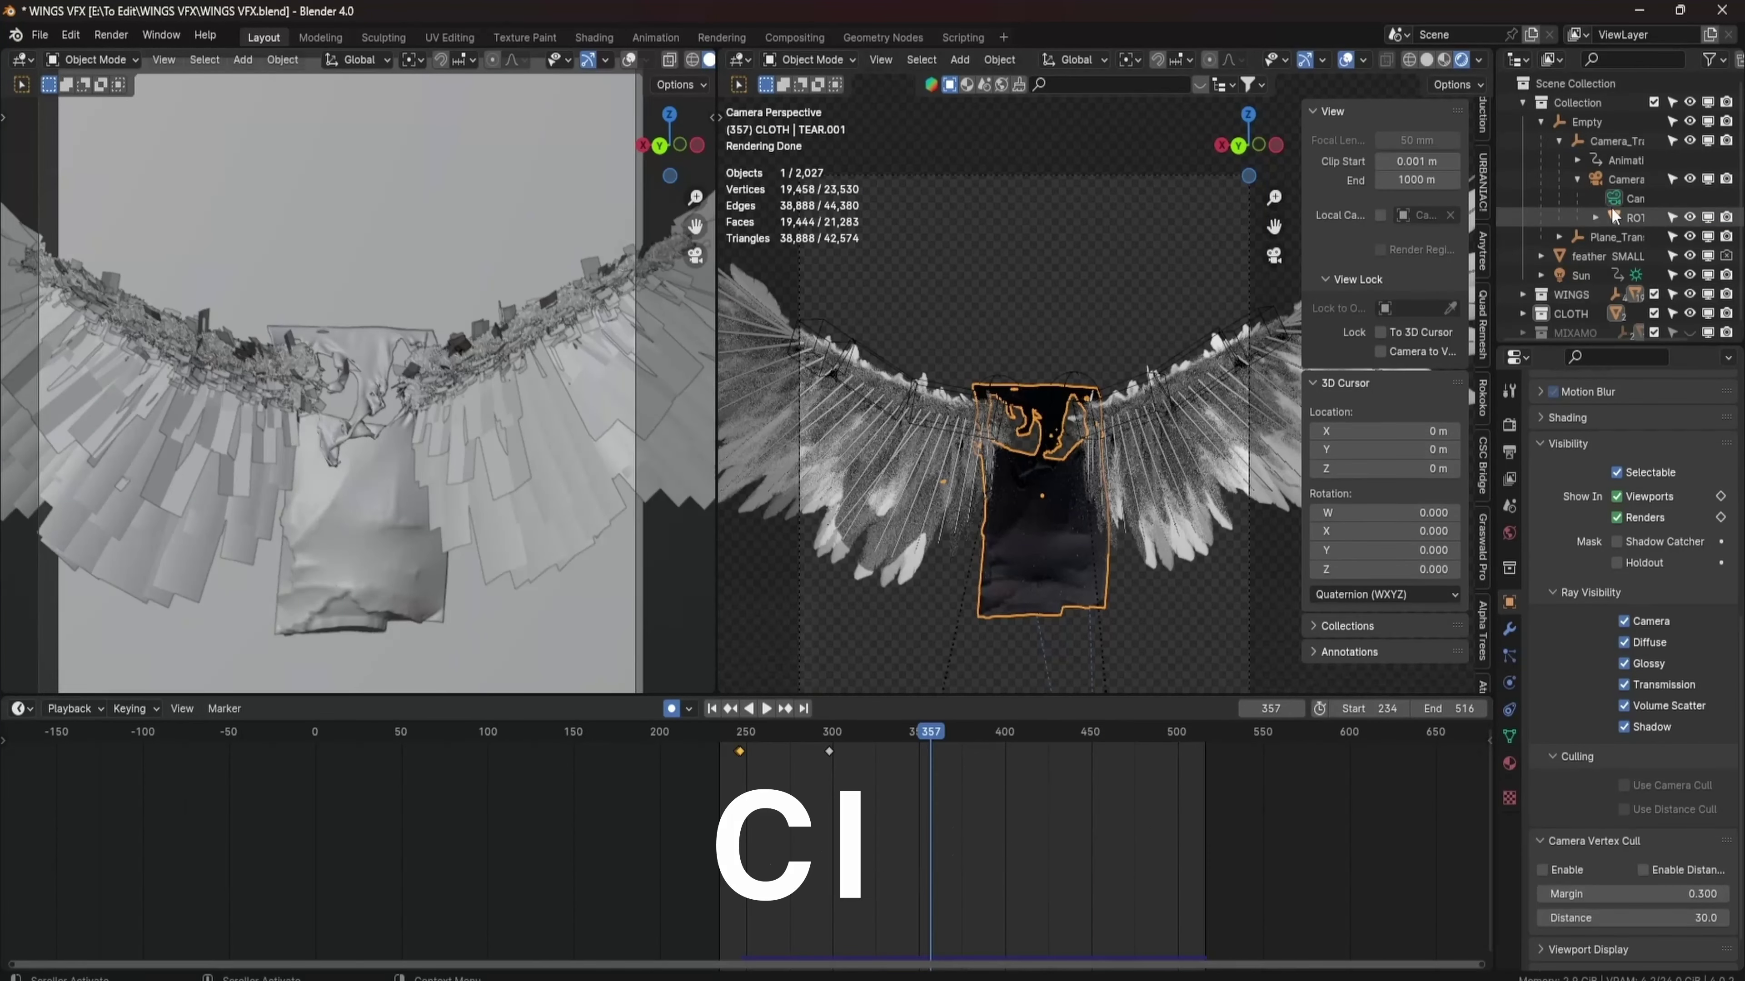
{"action": "left_click", "coordinate": [1719, 60]}
{"action": "left_click", "coordinate": [1645, 123]}
{"action": "left_click", "coordinate": [1725, 317]}
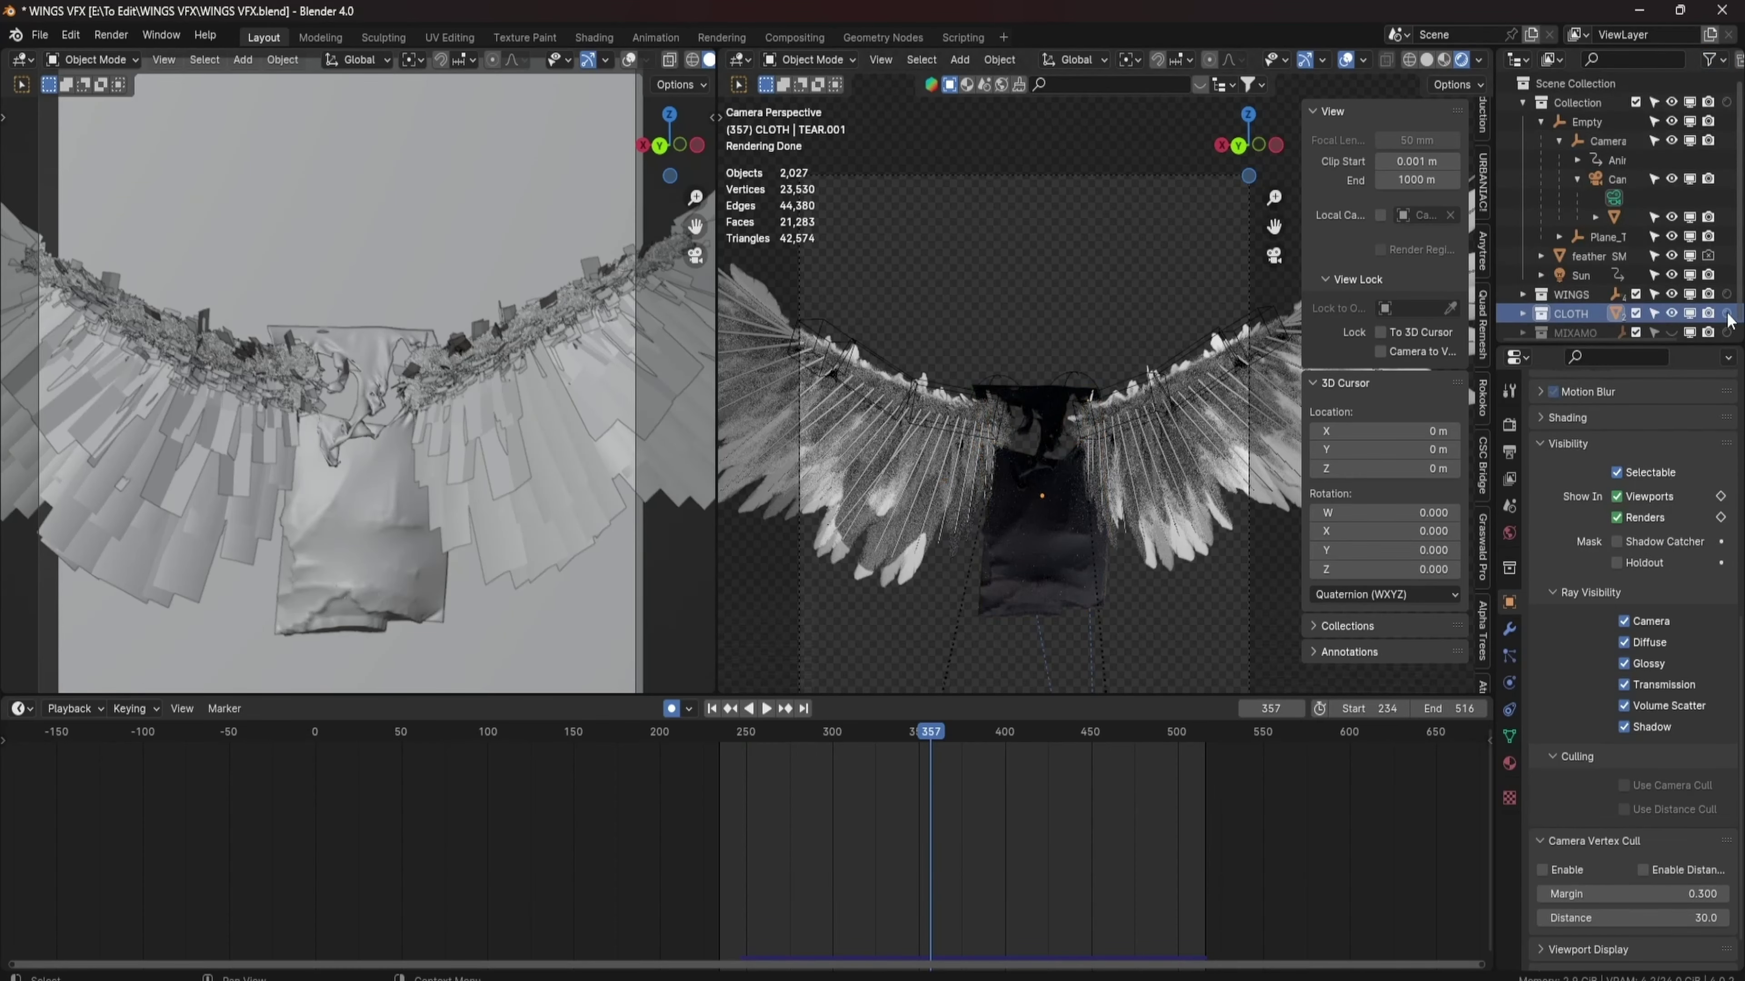
{"action": "left_click", "coordinate": [1726, 314]}
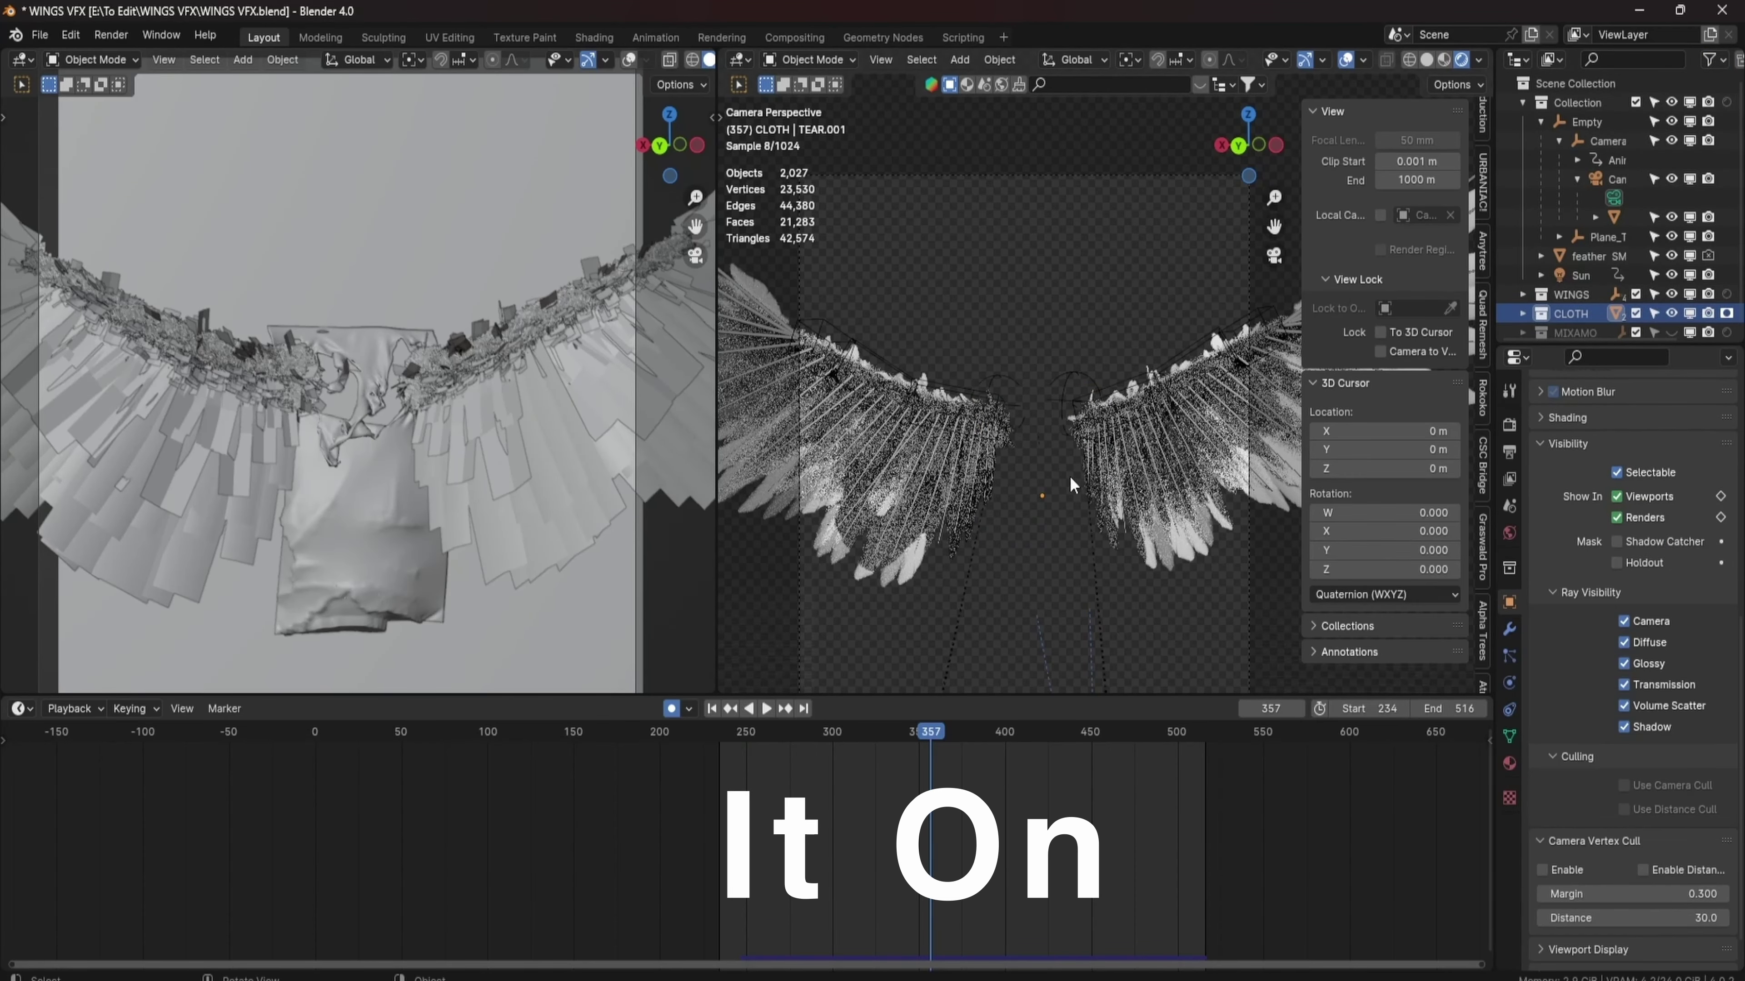
{"action": "left_click_drag", "start_coordinate": [1061, 738], "coordinate": [1178, 742]}
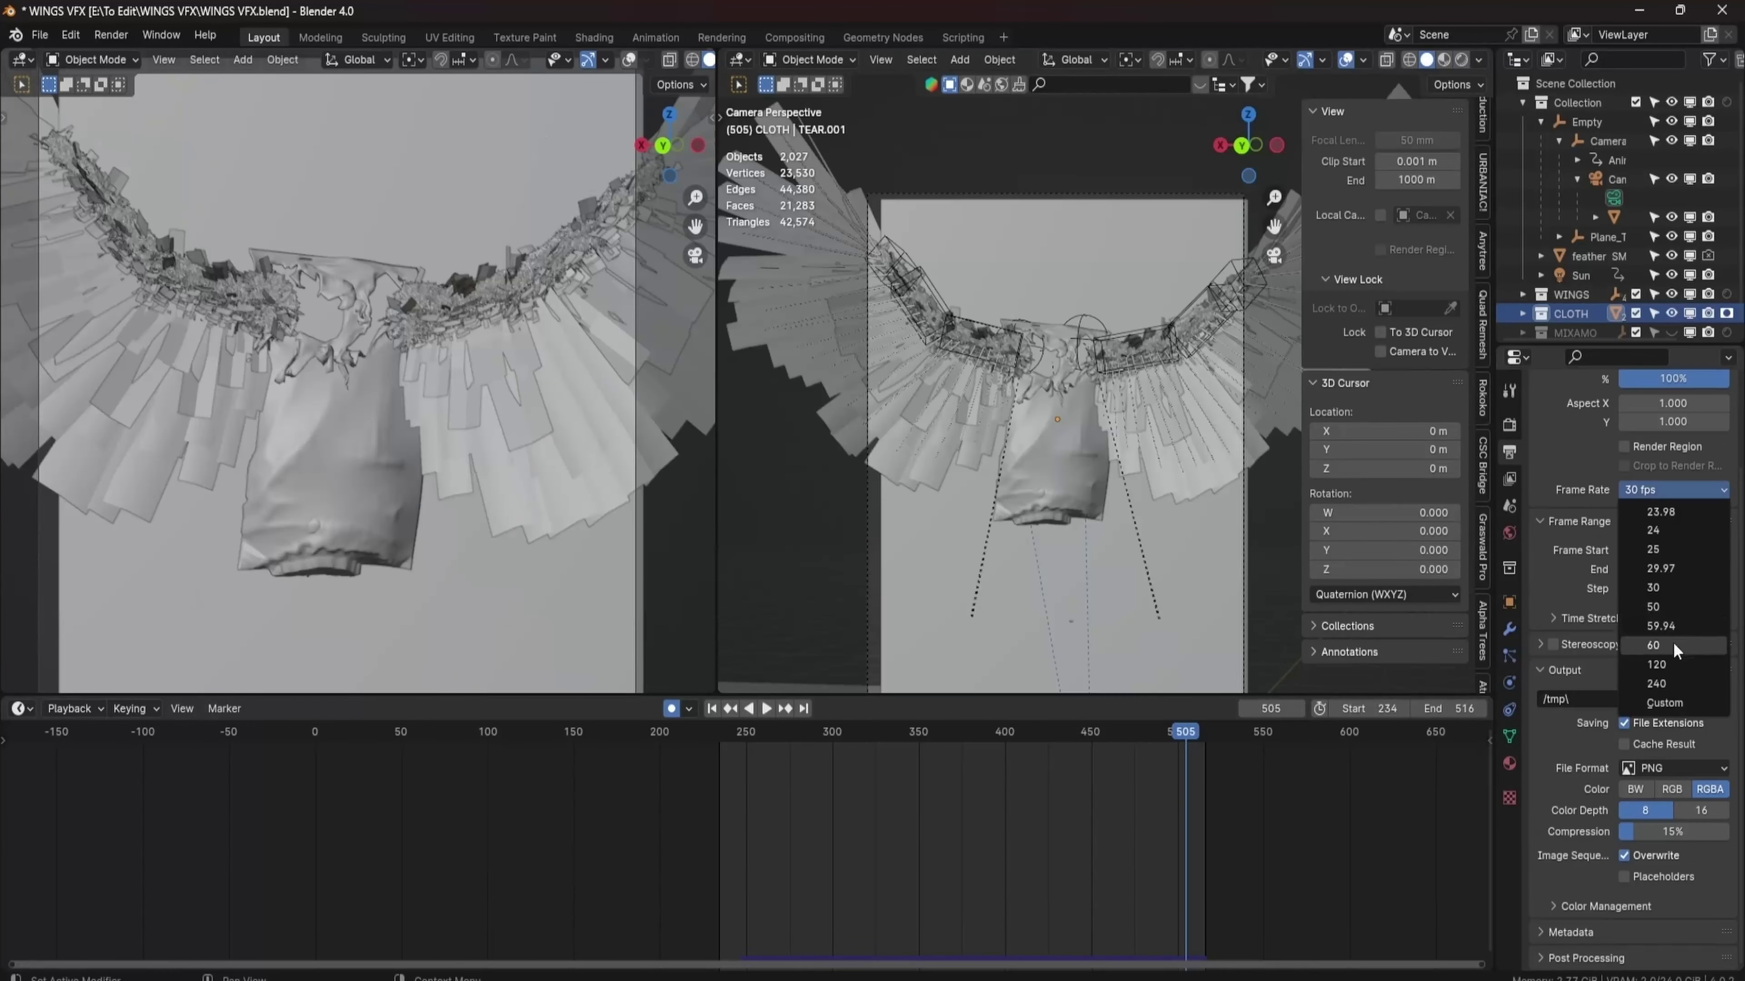
{"action": "left_click", "coordinate": [1673, 644]}
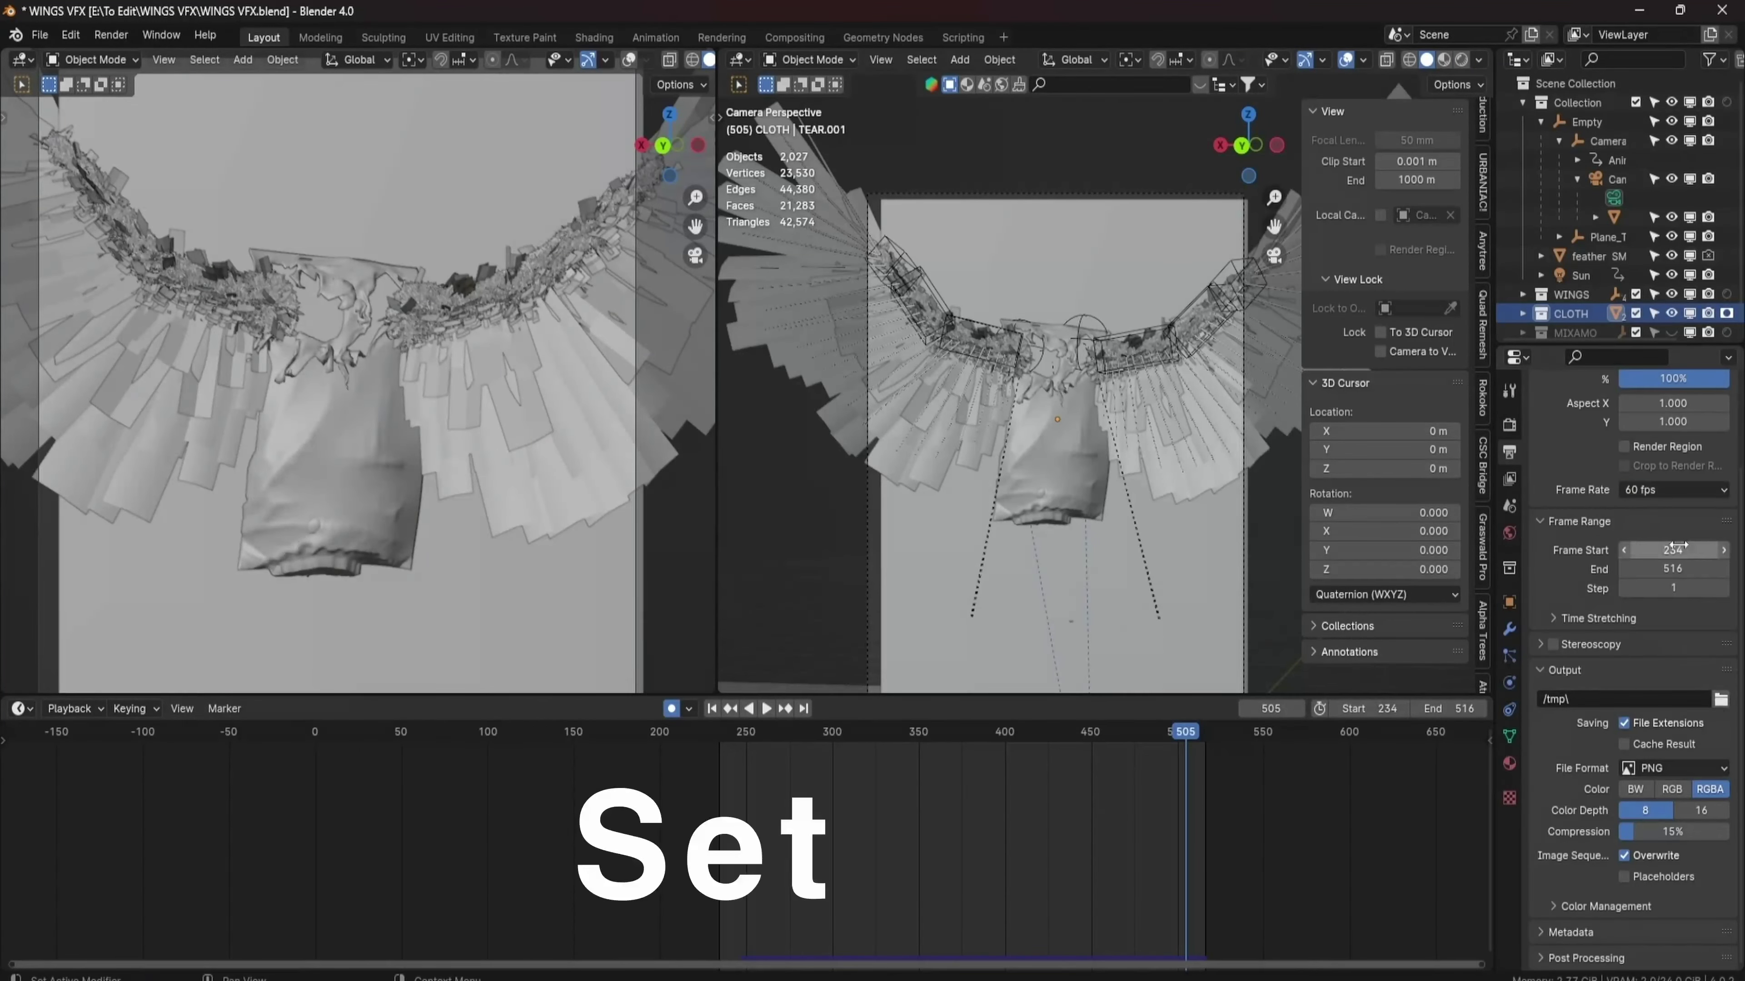
Set the output path to RENDER WINGS\WINGS and disable rendering for Body through Tops.
{"action": "left_click", "coordinate": [1720, 699]}
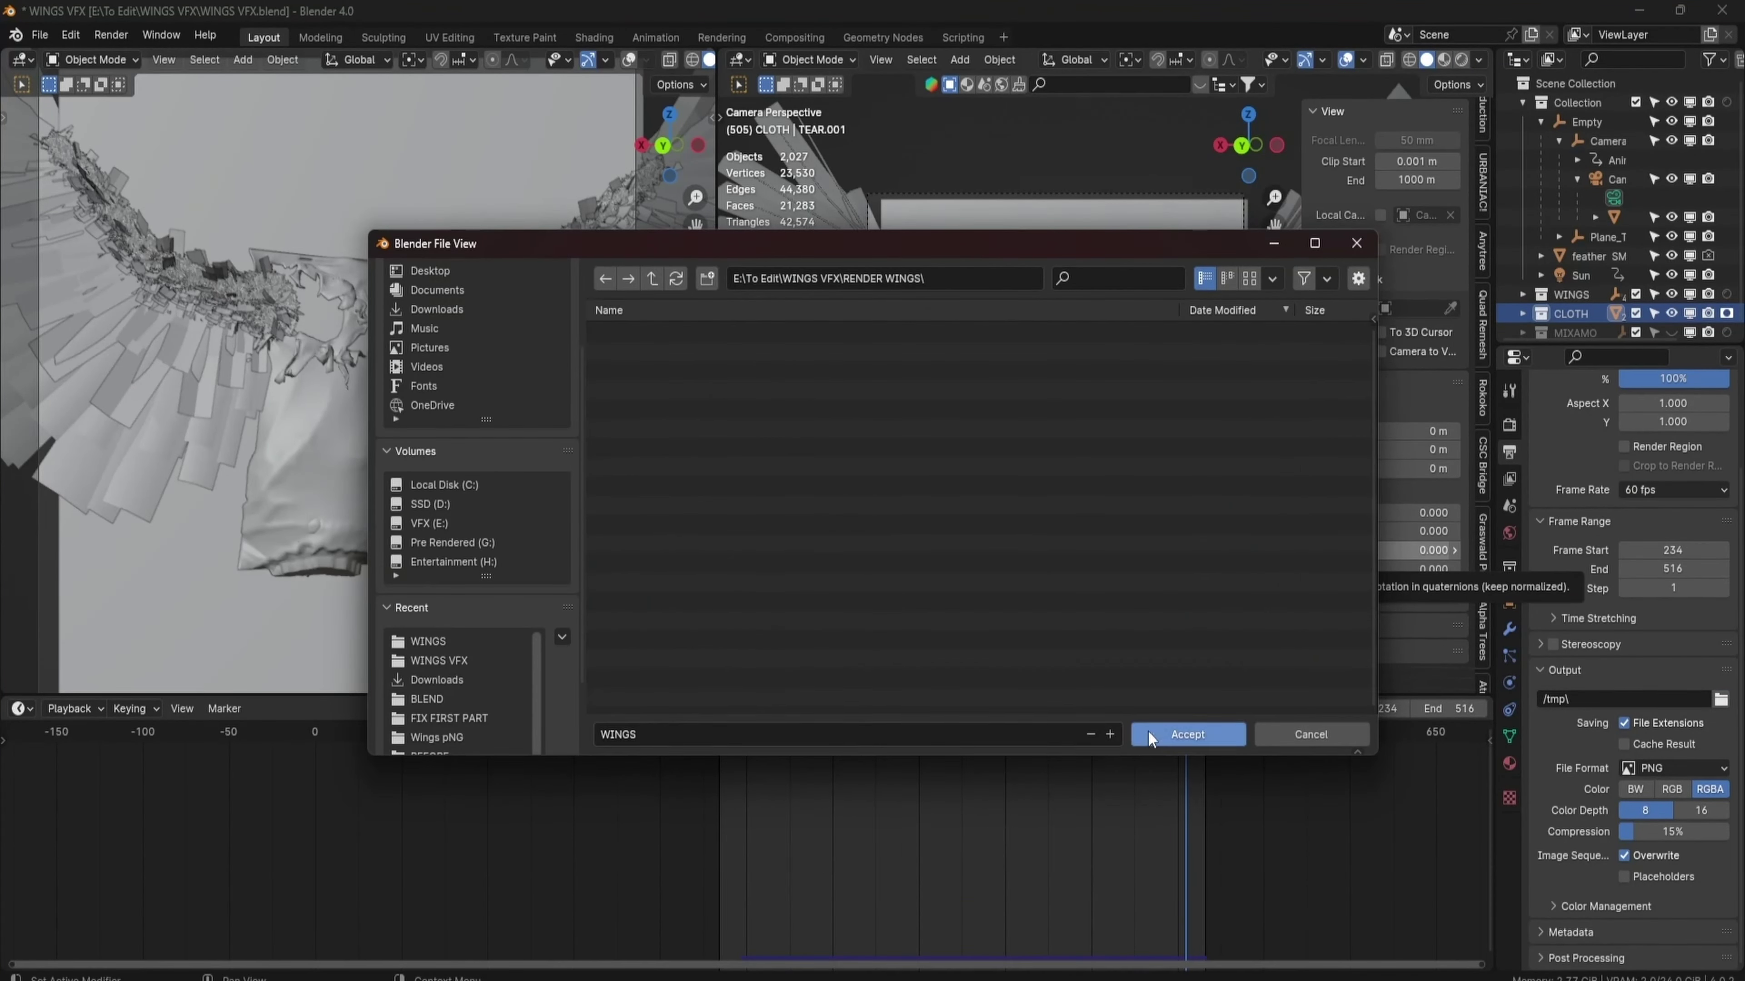
{"action": "left_click", "coordinate": [1188, 732]}
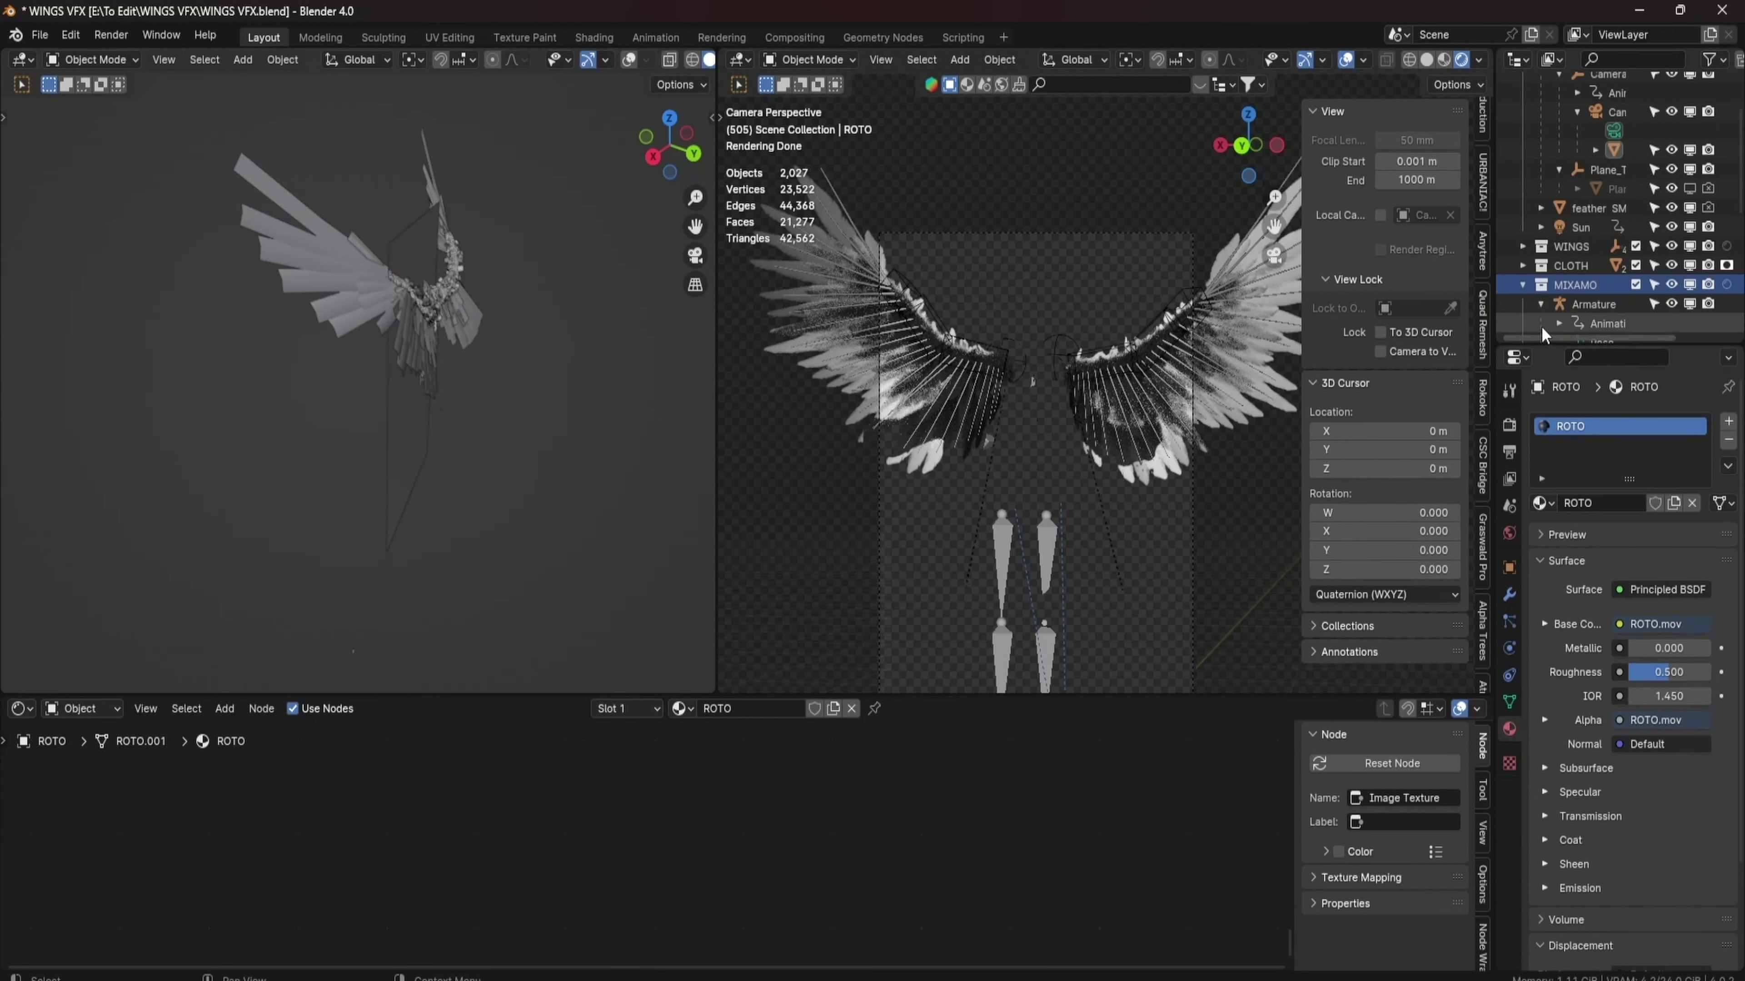
{"action": "scroll", "coordinate": [1593, 305], "scroll_direction": "down", "scroll_amount": 5}
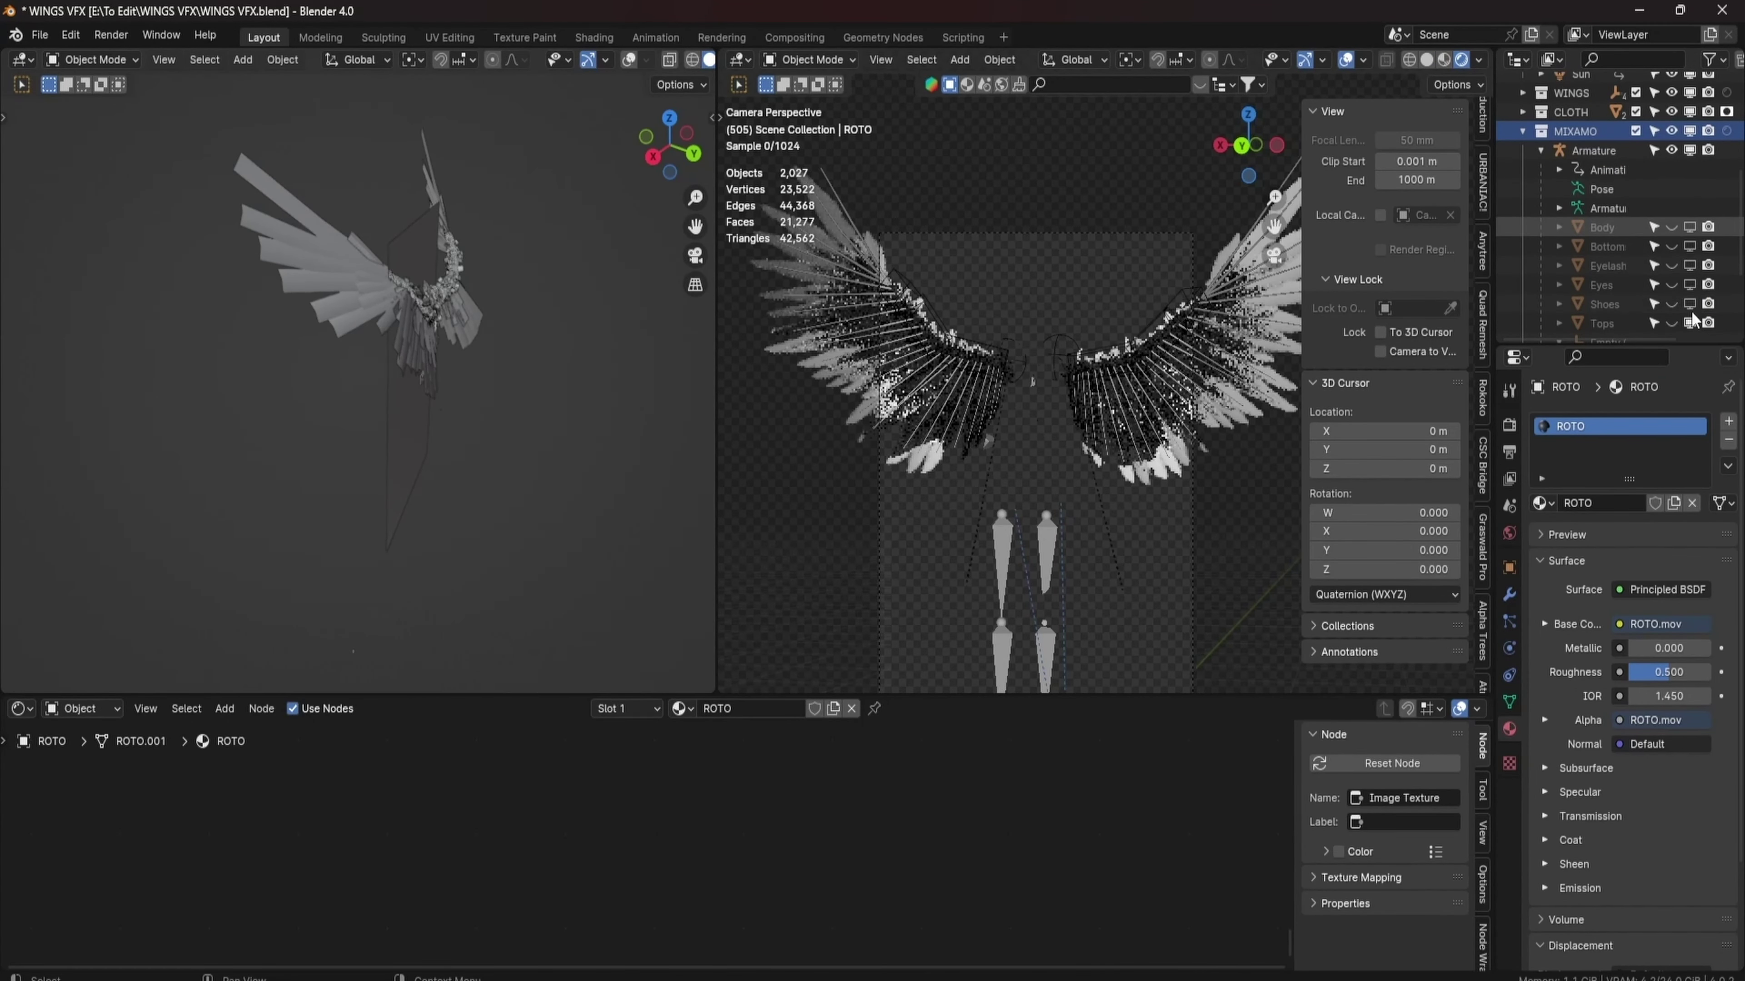
{"action": "scroll", "coordinate": [1700, 226], "scroll_direction": "down", "scroll_amount": 4}
{"action": "left_click_drag", "start_coordinate": [1710, 110], "coordinate": [1712, 211]}
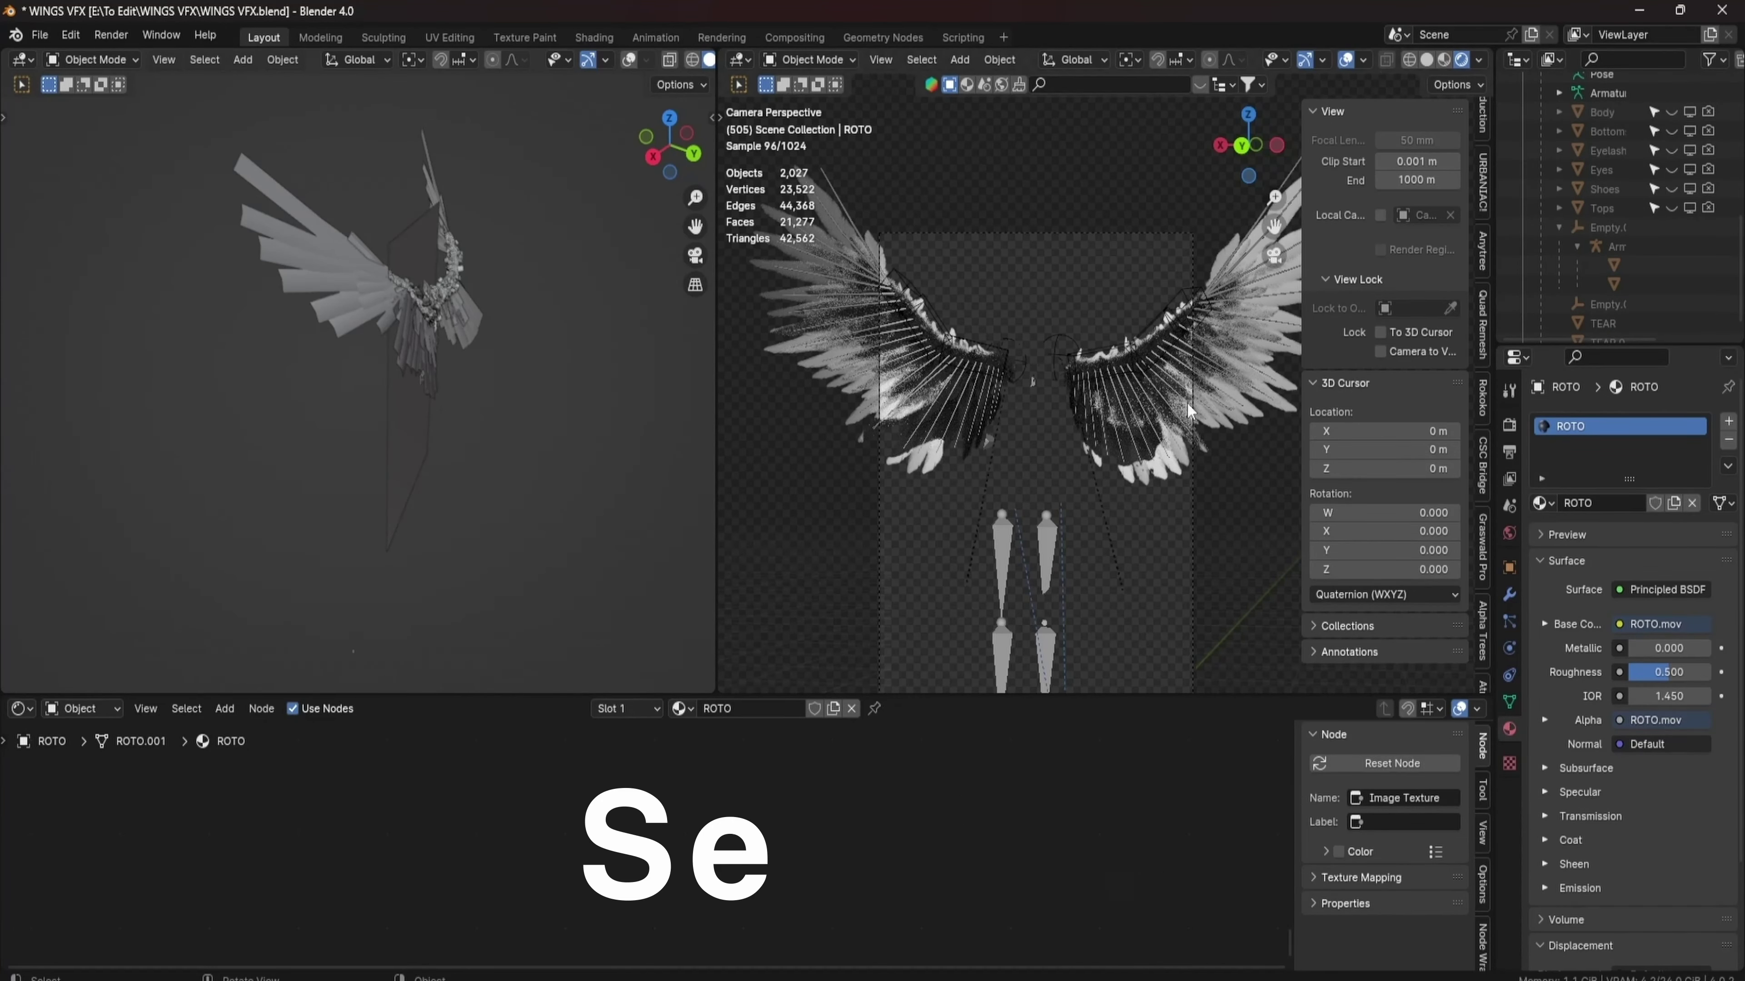
{"action": "scroll", "coordinate": [1156, 426], "scroll_direction": "up", "scroll_amount": 2}
{"action": "scroll", "coordinate": [1596, 275], "scroll_direction": "up", "scroll_amount": 5}
Widen the Sun light's angle to 13.3° for softer shadows.
{"action": "left_click", "coordinate": [1579, 74]}
{"action": "scroll", "coordinate": [1114, 561], "scroll_direction": "up", "scroll_amount": 3}
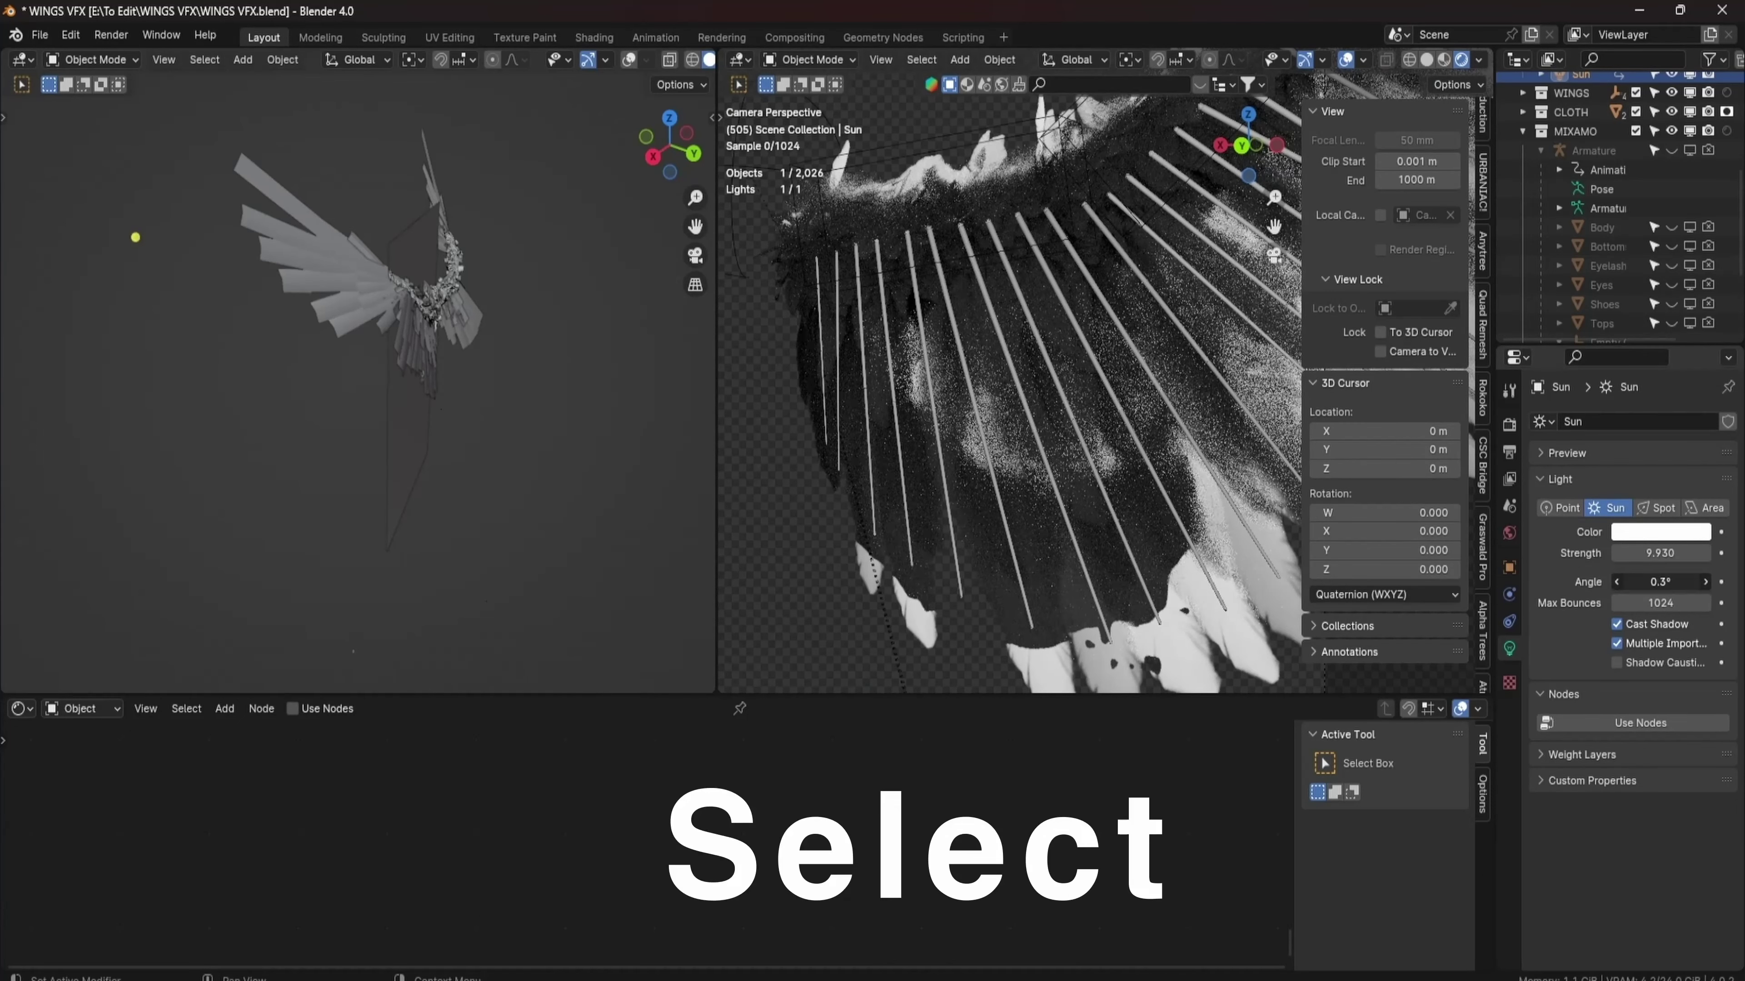
{"action": "left_click_drag", "start_coordinate": [1660, 581], "coordinate": [1714, 582]}
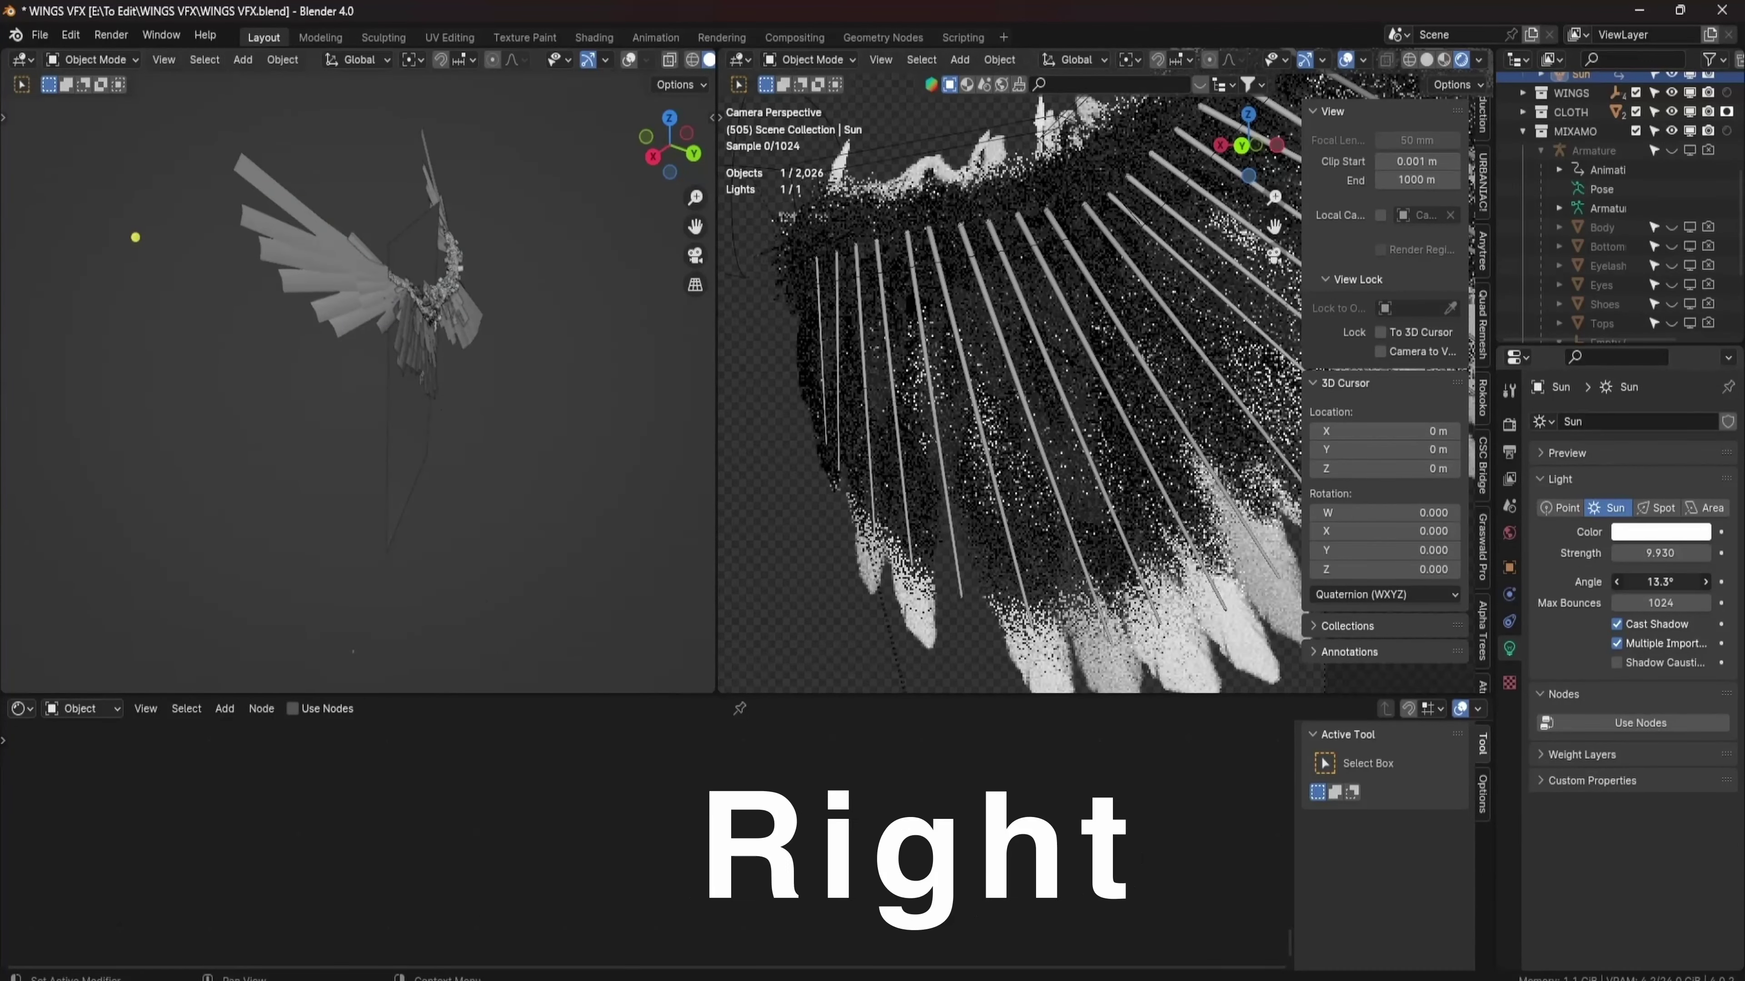
{"action": "scroll", "coordinate": [1096, 564], "scroll_direction": "down", "scroll_amount": 8}
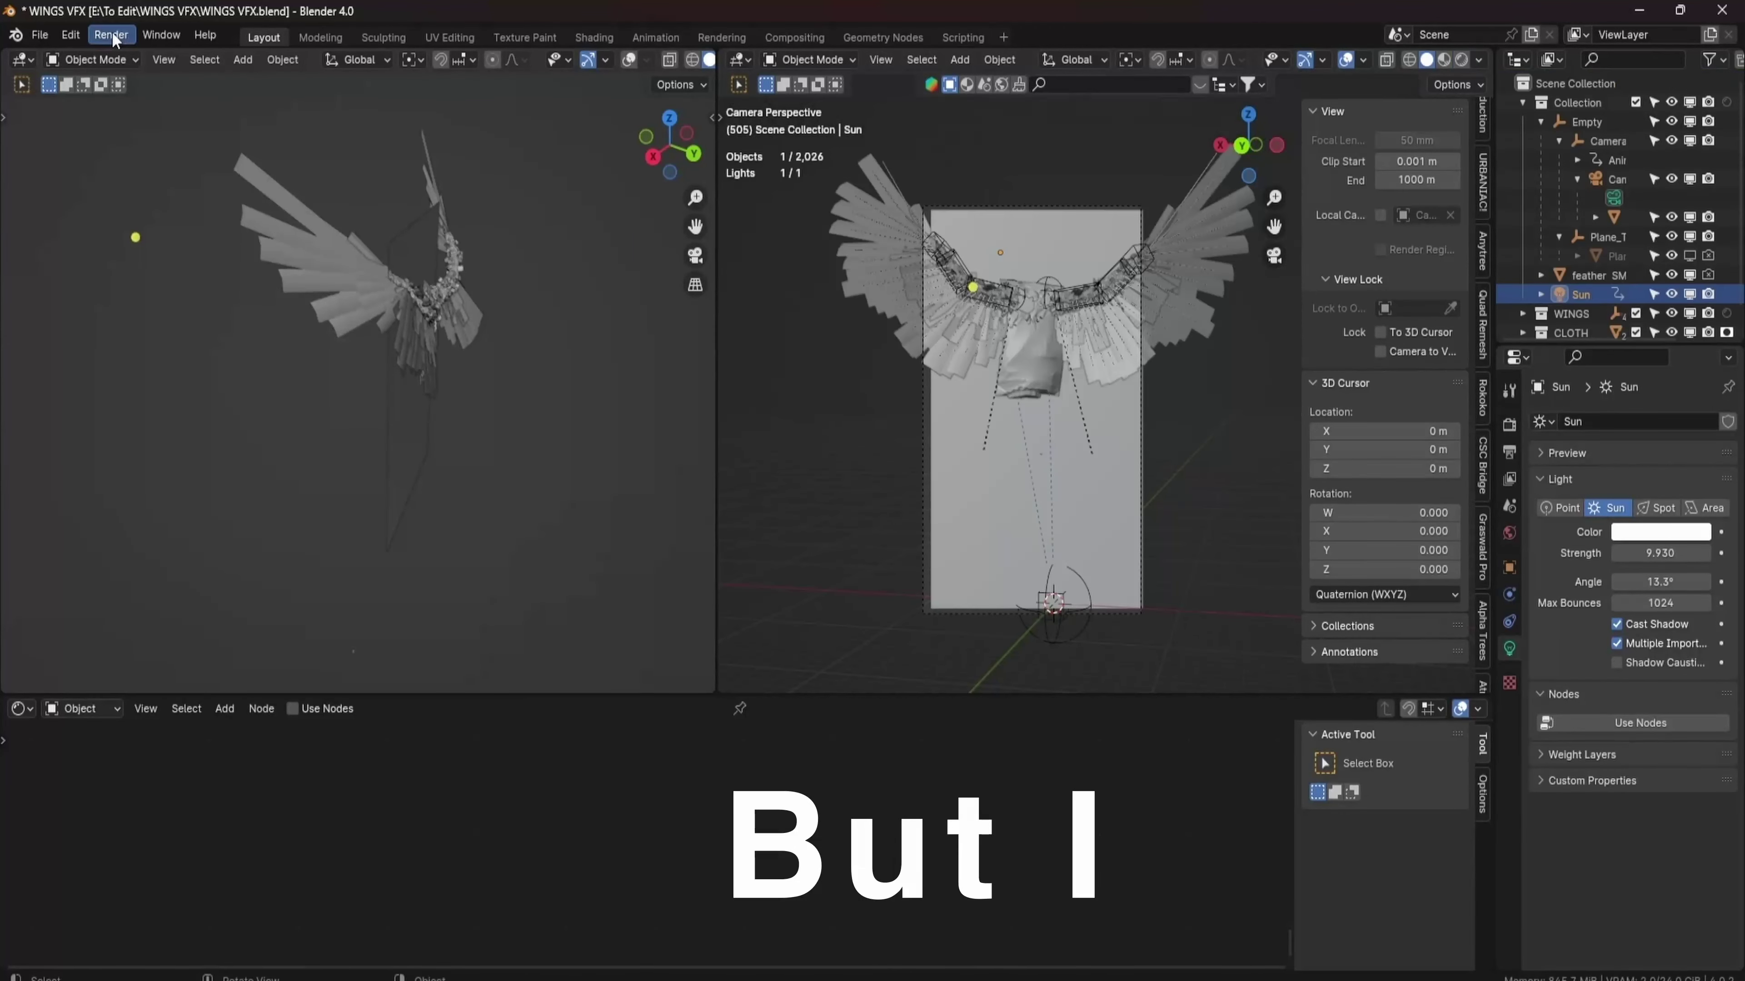
Set the output folder to WINGS VFX\CLOTH and render the animation with Ctrl+F12.
{"action": "left_click", "coordinate": [110, 35]}
{"action": "left_click", "coordinate": [147, 83]}
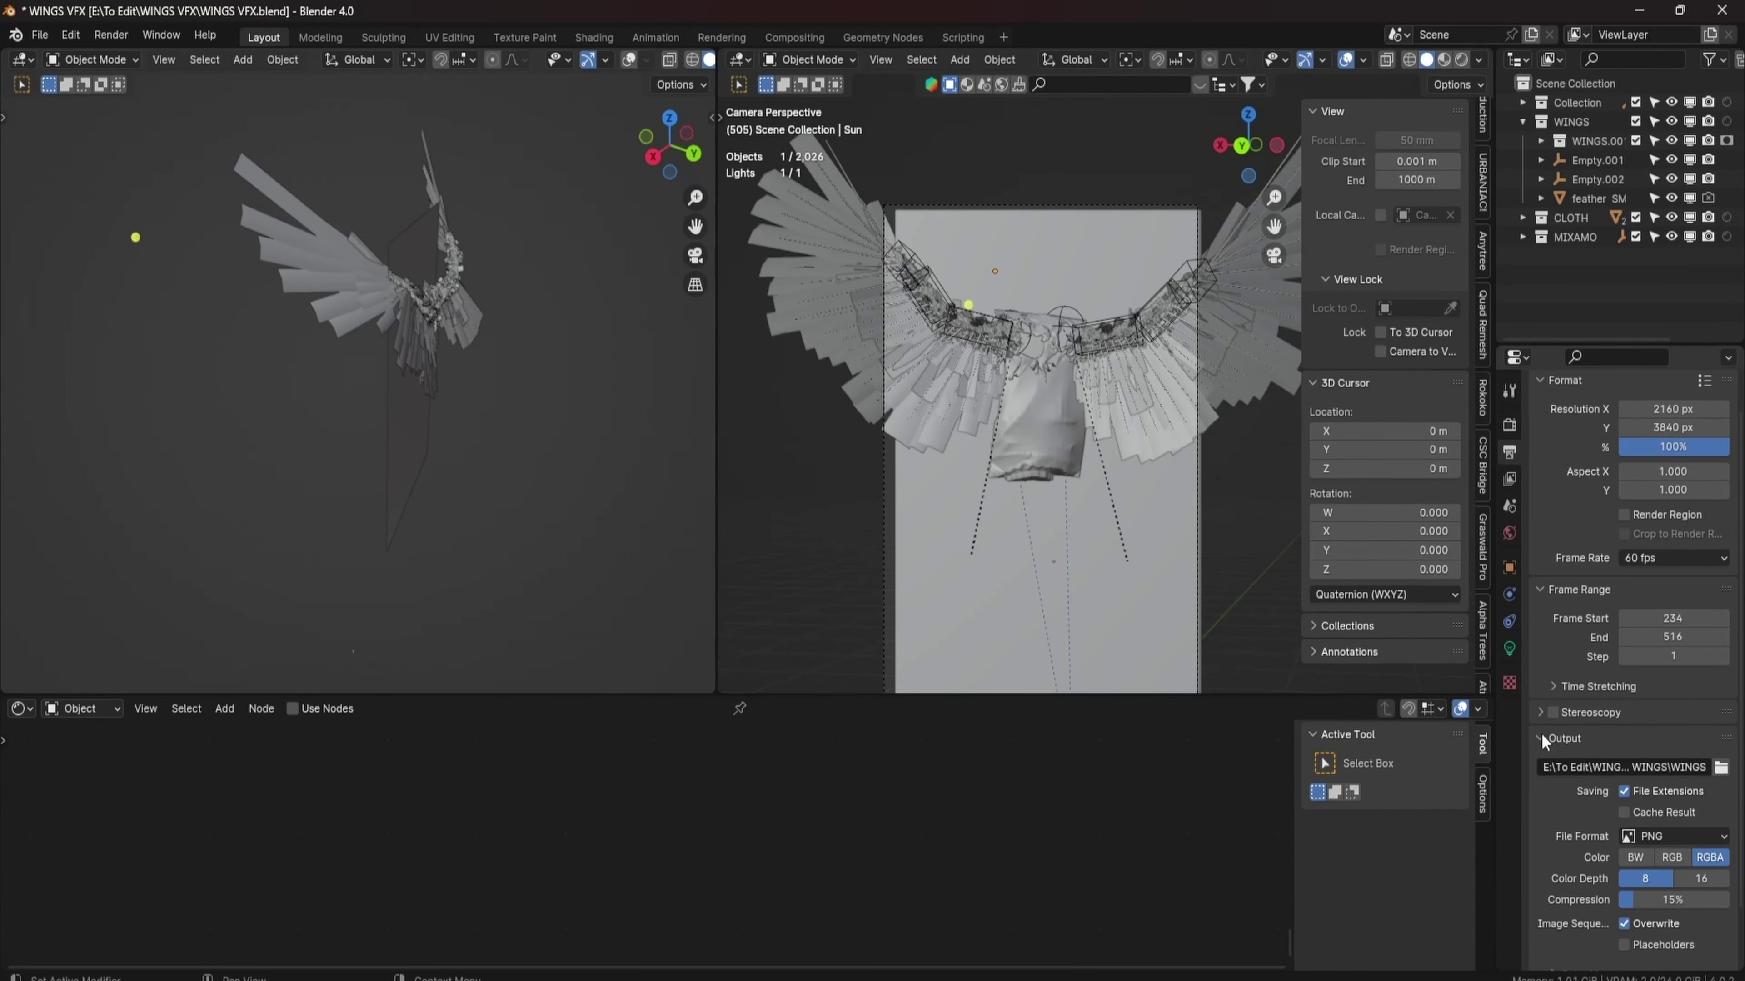
{"action": "left_click", "coordinate": [1721, 767]}
{"action": "left_click", "coordinate": [652, 279]}
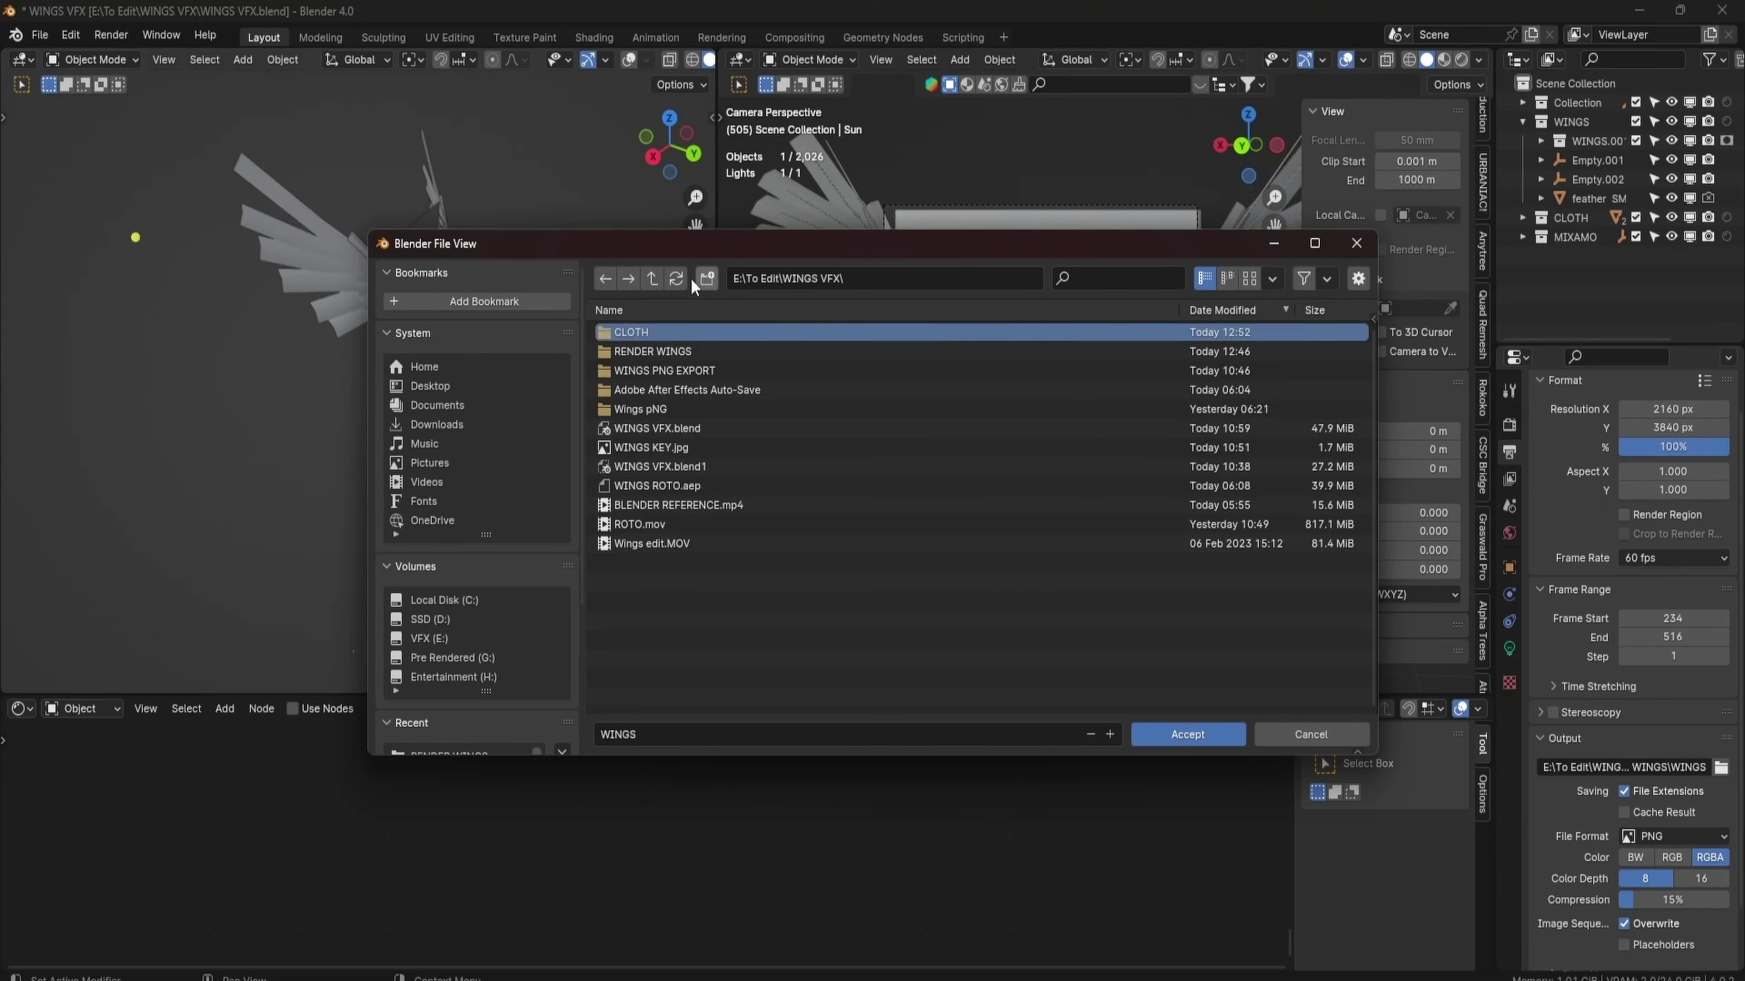
{"action": "left_click", "coordinate": [652, 332]}
{"action": "key", "text": "Return"}
{"action": "key", "text": "ctrl+F12"}
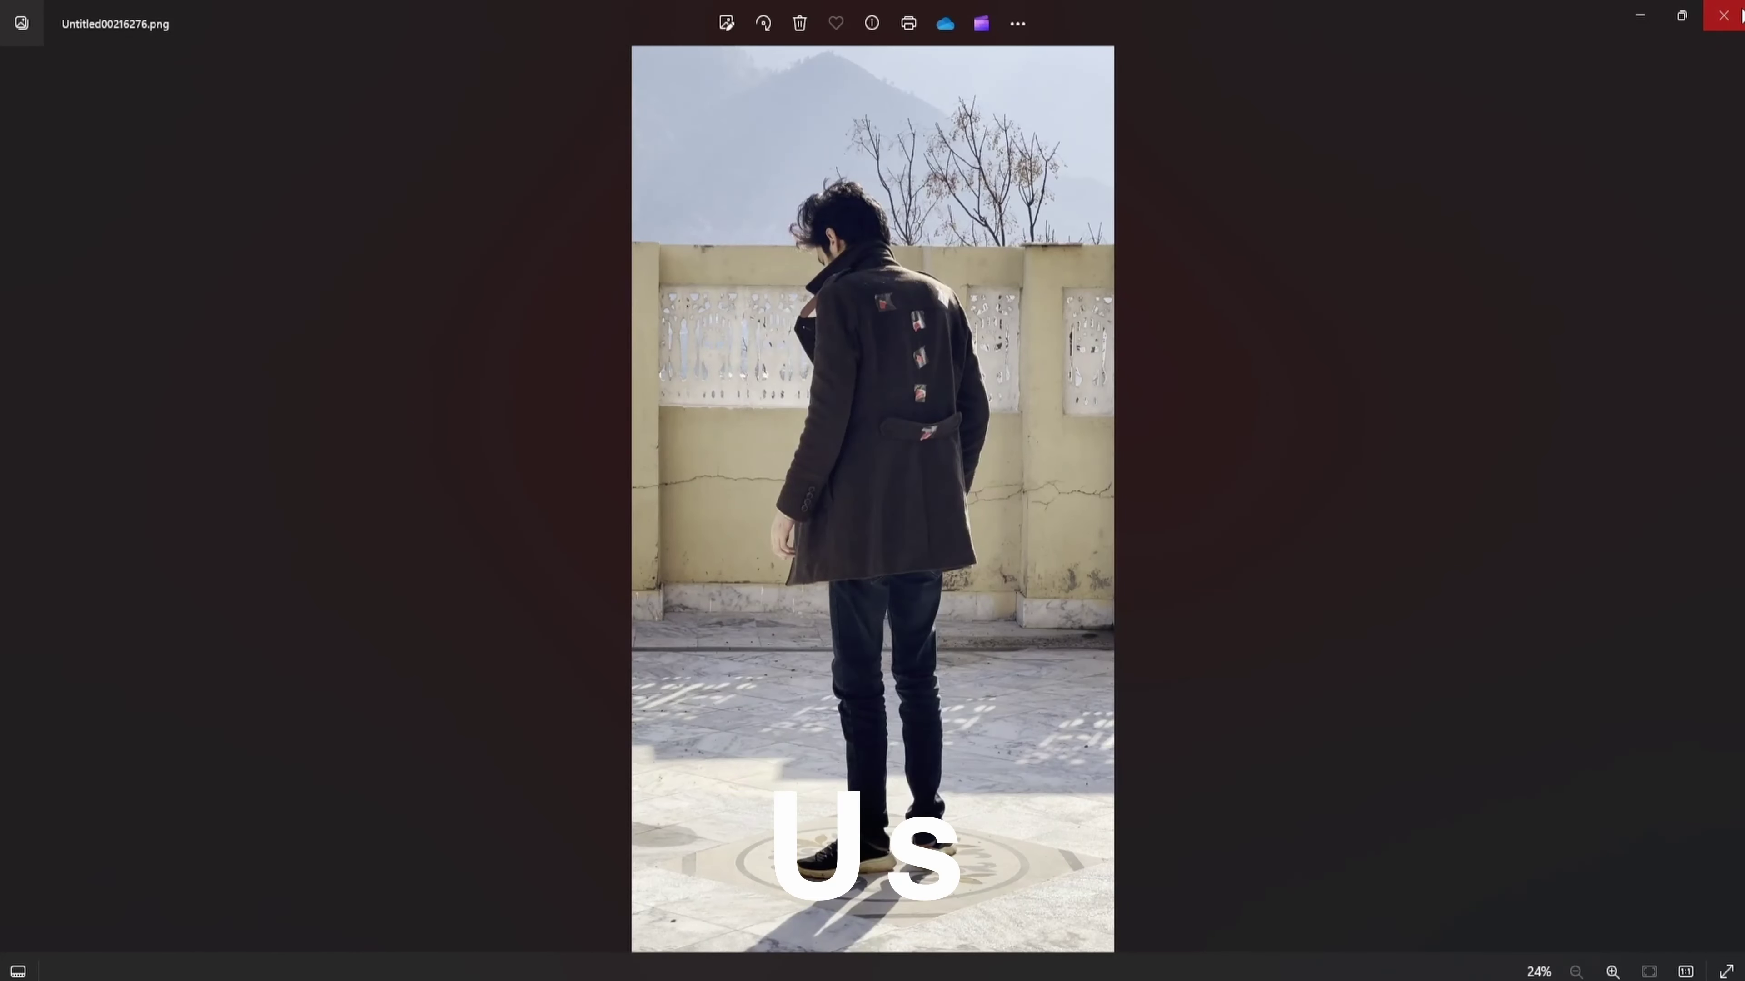
Clone away the reflective patches on the coat in the exported frame in Photoshop.
{"action": "left_click", "coordinate": [1723, 15]}
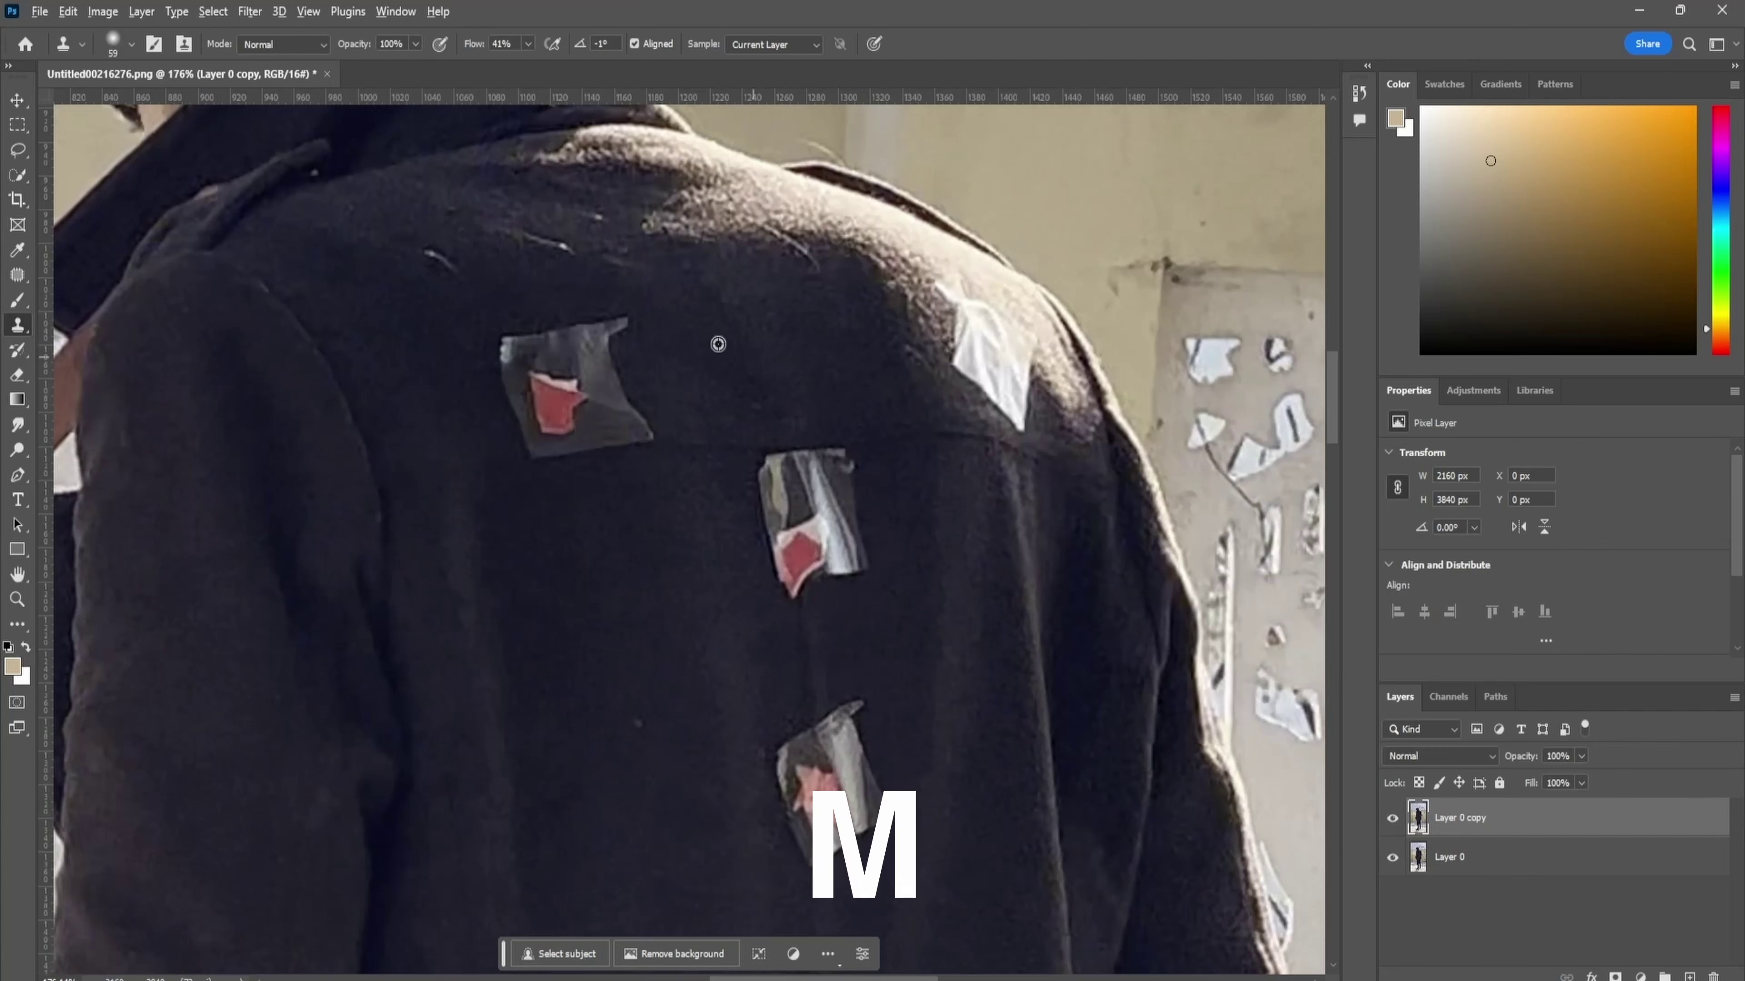
{"action": "left_click_drag", "start_coordinate": [549, 364], "coordinate": [650, 447]}
{"action": "left_click_drag", "start_coordinate": [797, 453], "coordinate": [802, 638]}
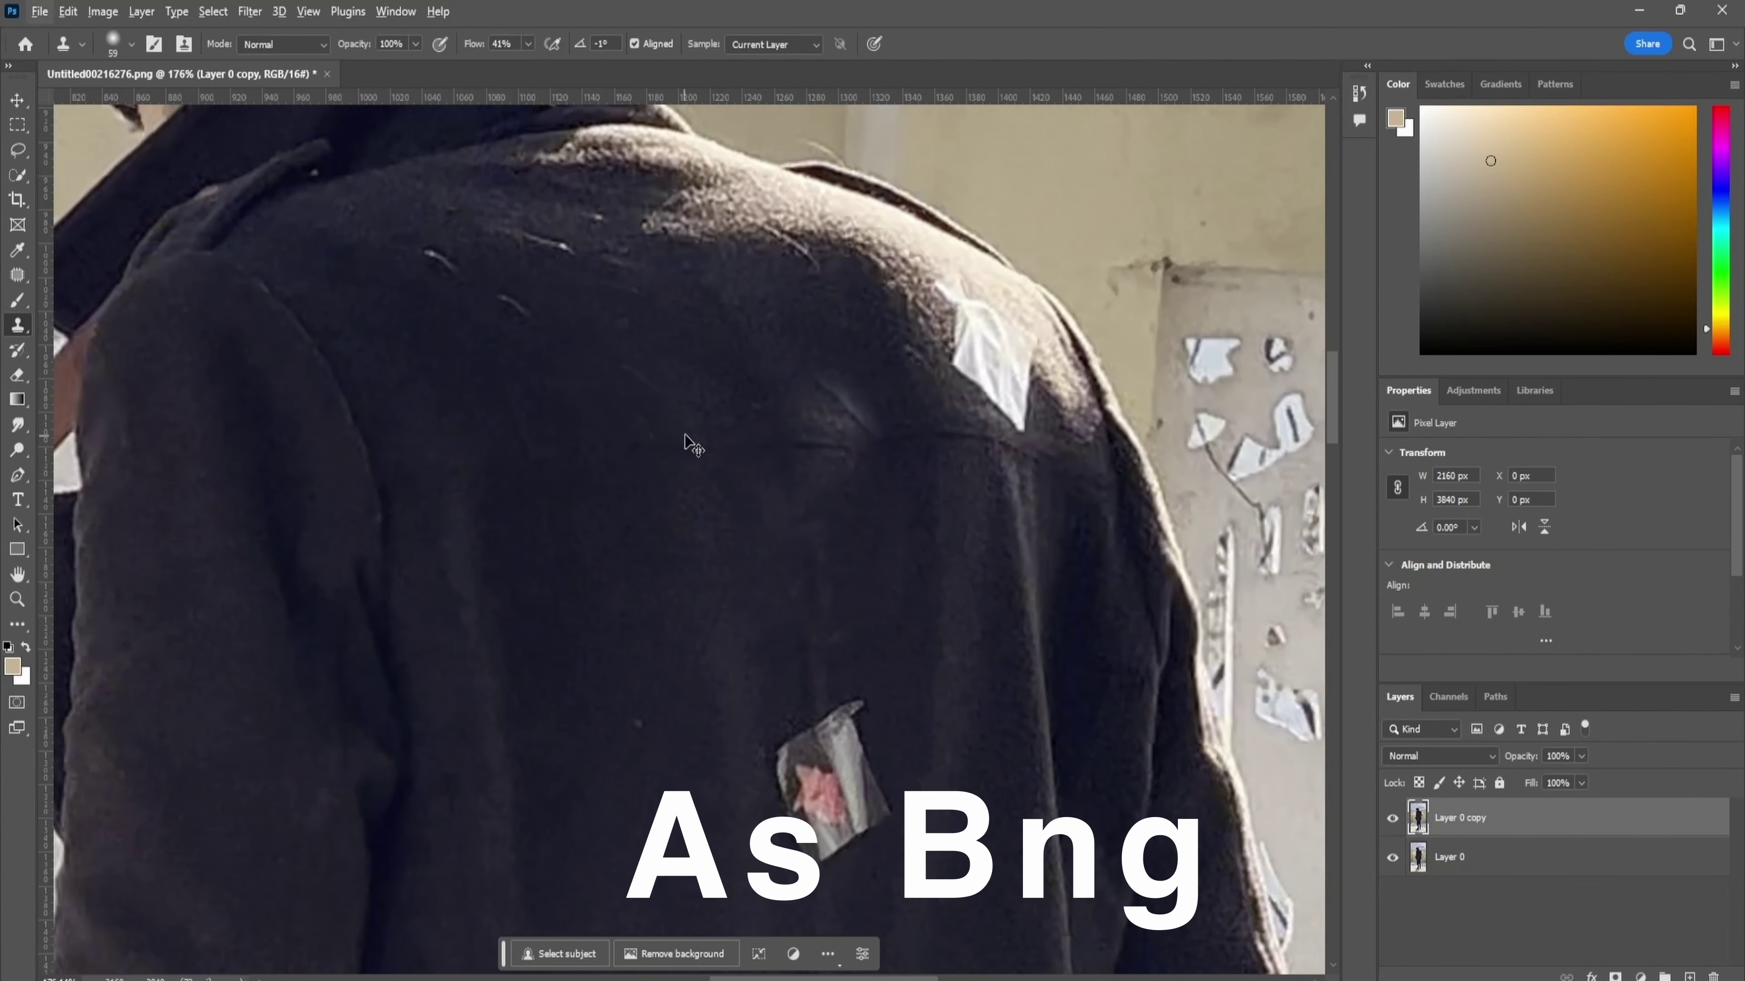
Clone out the shoulder's bright patch, rename the export folder to KEY 1, and open it.
{"action": "scroll", "coordinate": [962, 300], "scroll_direction": "up", "scroll_amount": 3, "text": "alt"}
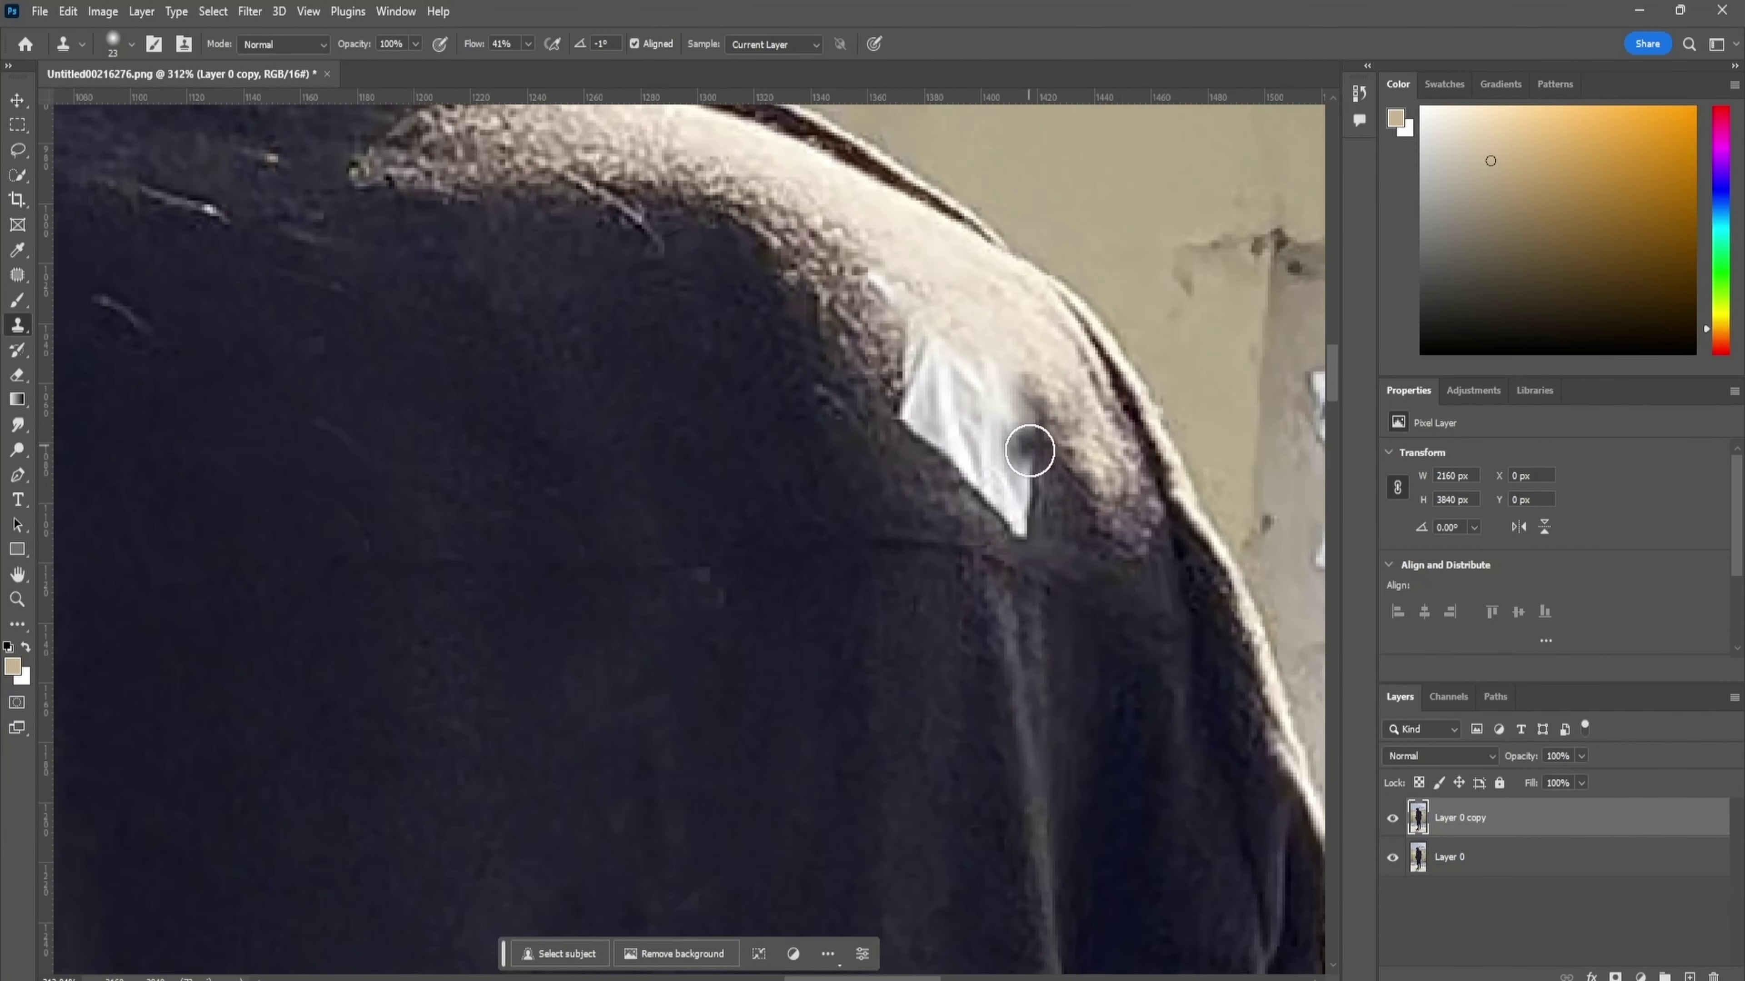
{"action": "mouse_move", "coordinate": [934, 356]}
{"action": "left_mouse_down"}
{"action": "mouse_move", "coordinate": [1008, 400]}
{"action": "mouse_move", "coordinate": [976, 506]}
{"action": "mouse_move", "coordinate": [940, 388]}
{"action": "mouse_move", "coordinate": [974, 378]}
{"action": "left_mouse_up"}
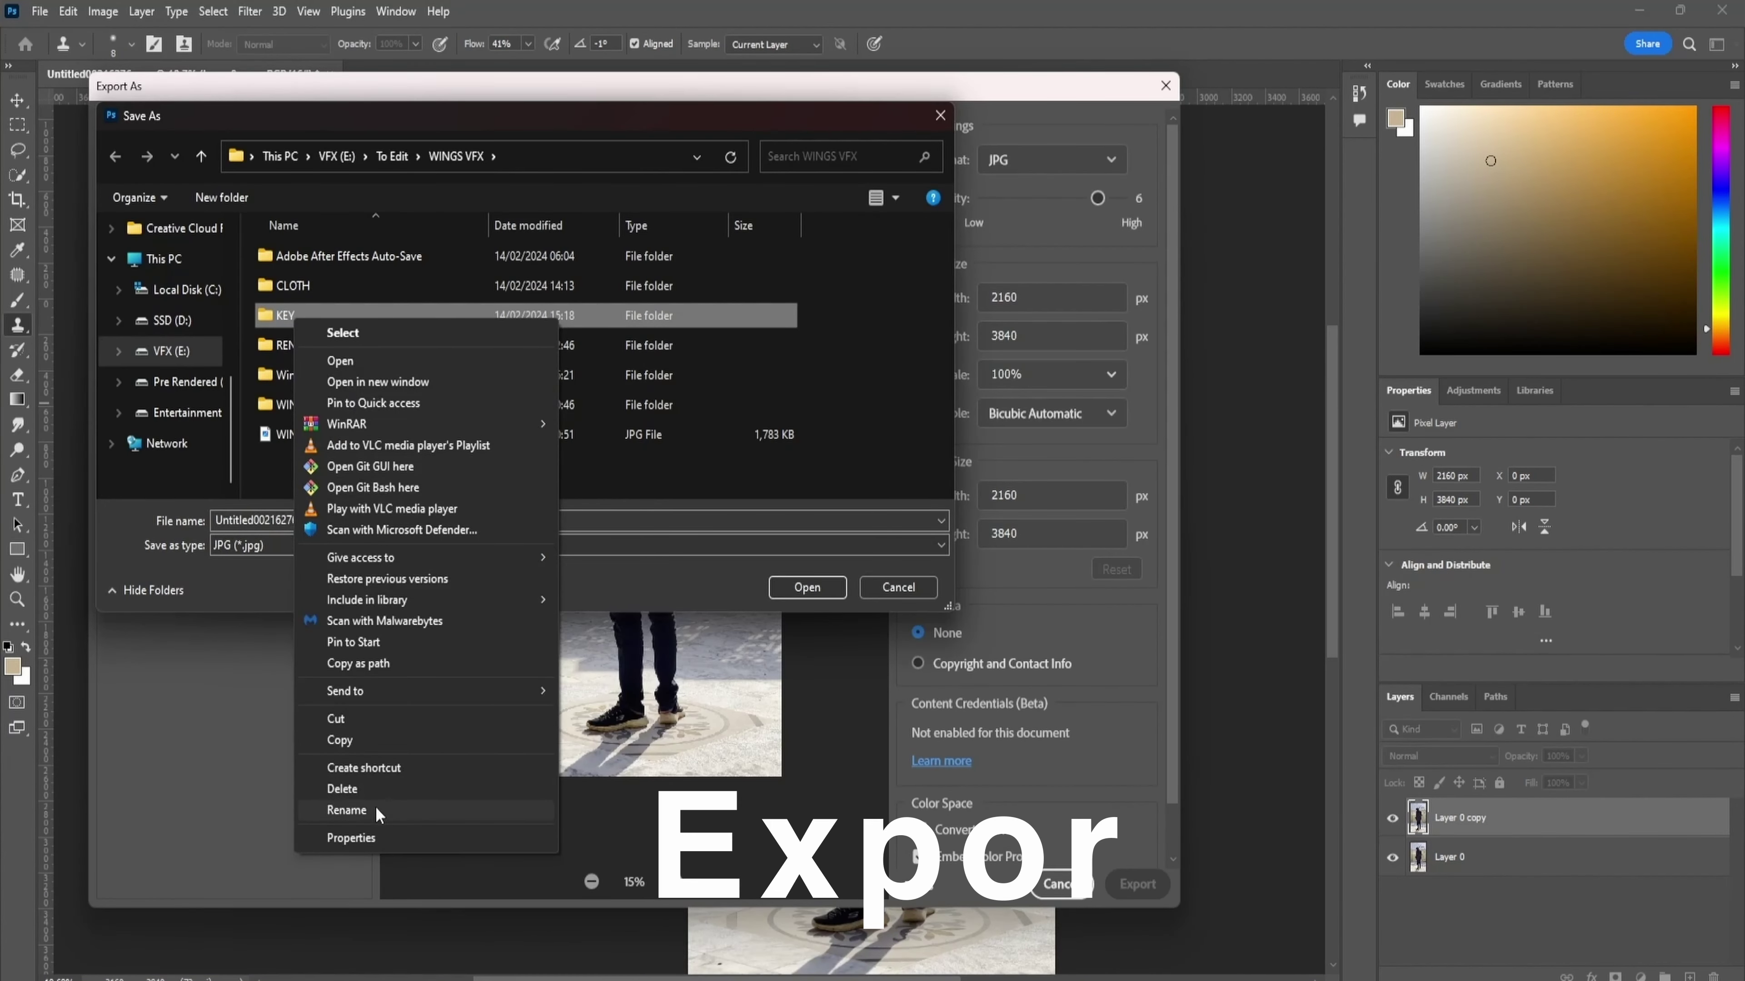
{"action": "left_click", "coordinate": [375, 810]}
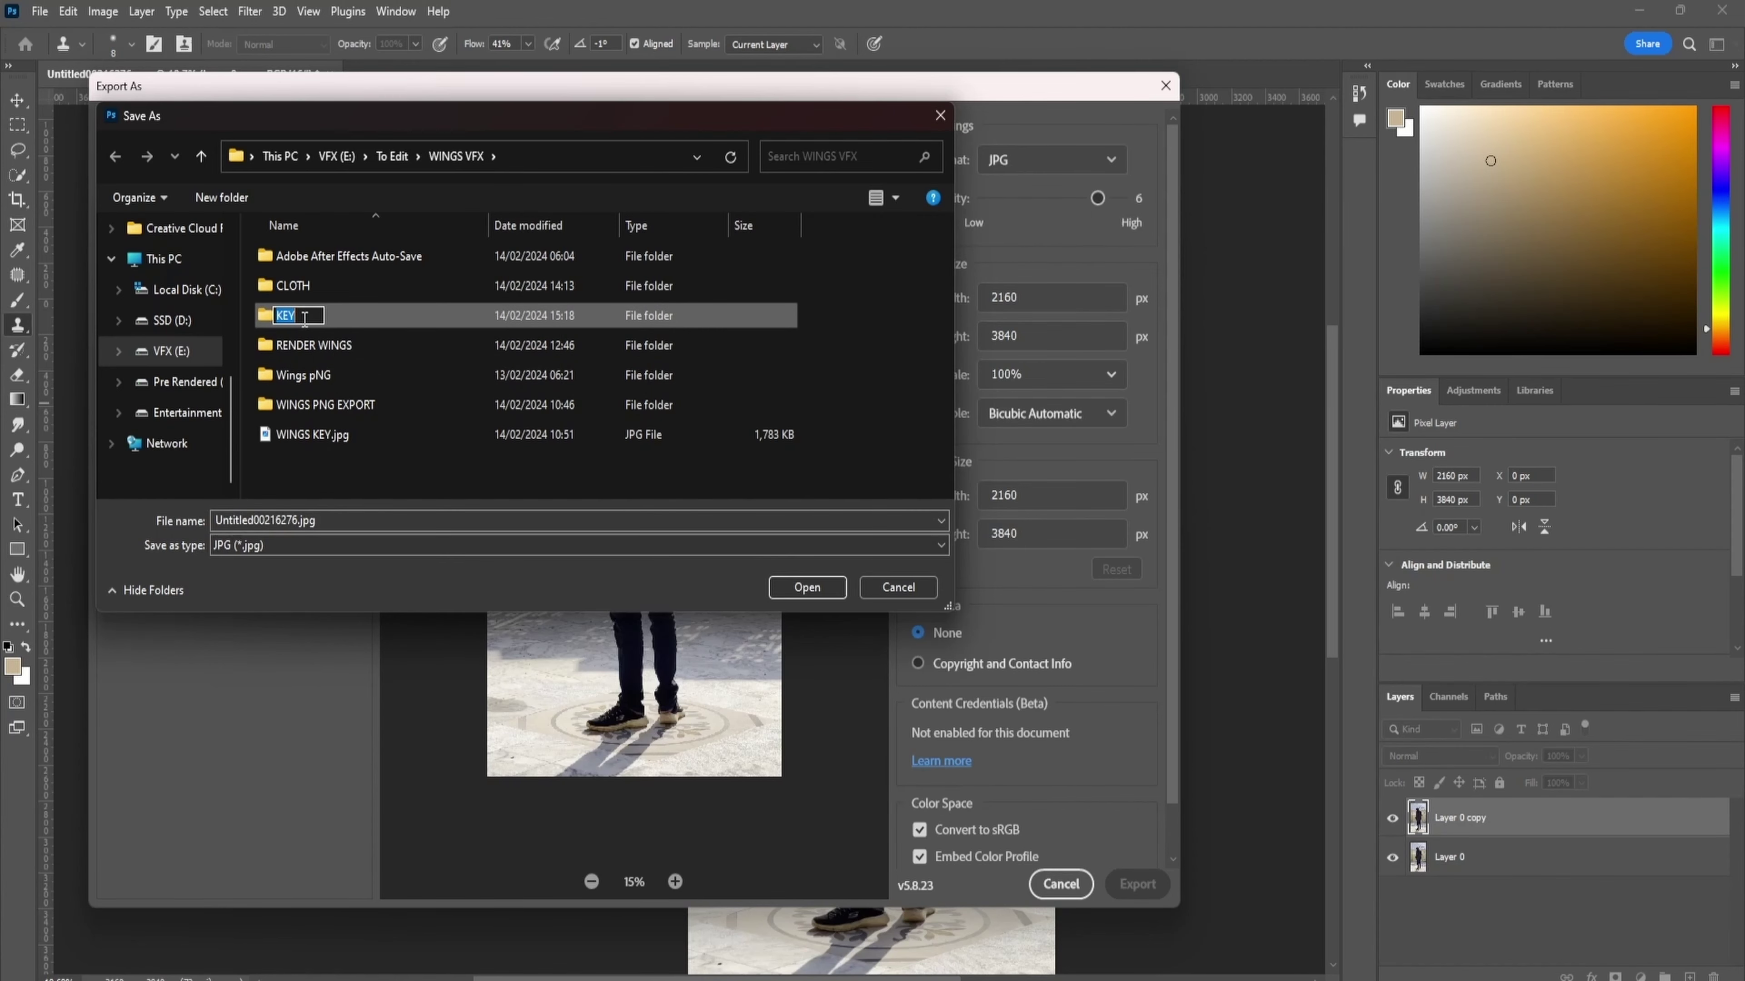
{"action": "type", "text": "1"}
{"action": "left_click", "coordinate": [364, 475]}
{"action": "double_click", "coordinate": [304, 315]}
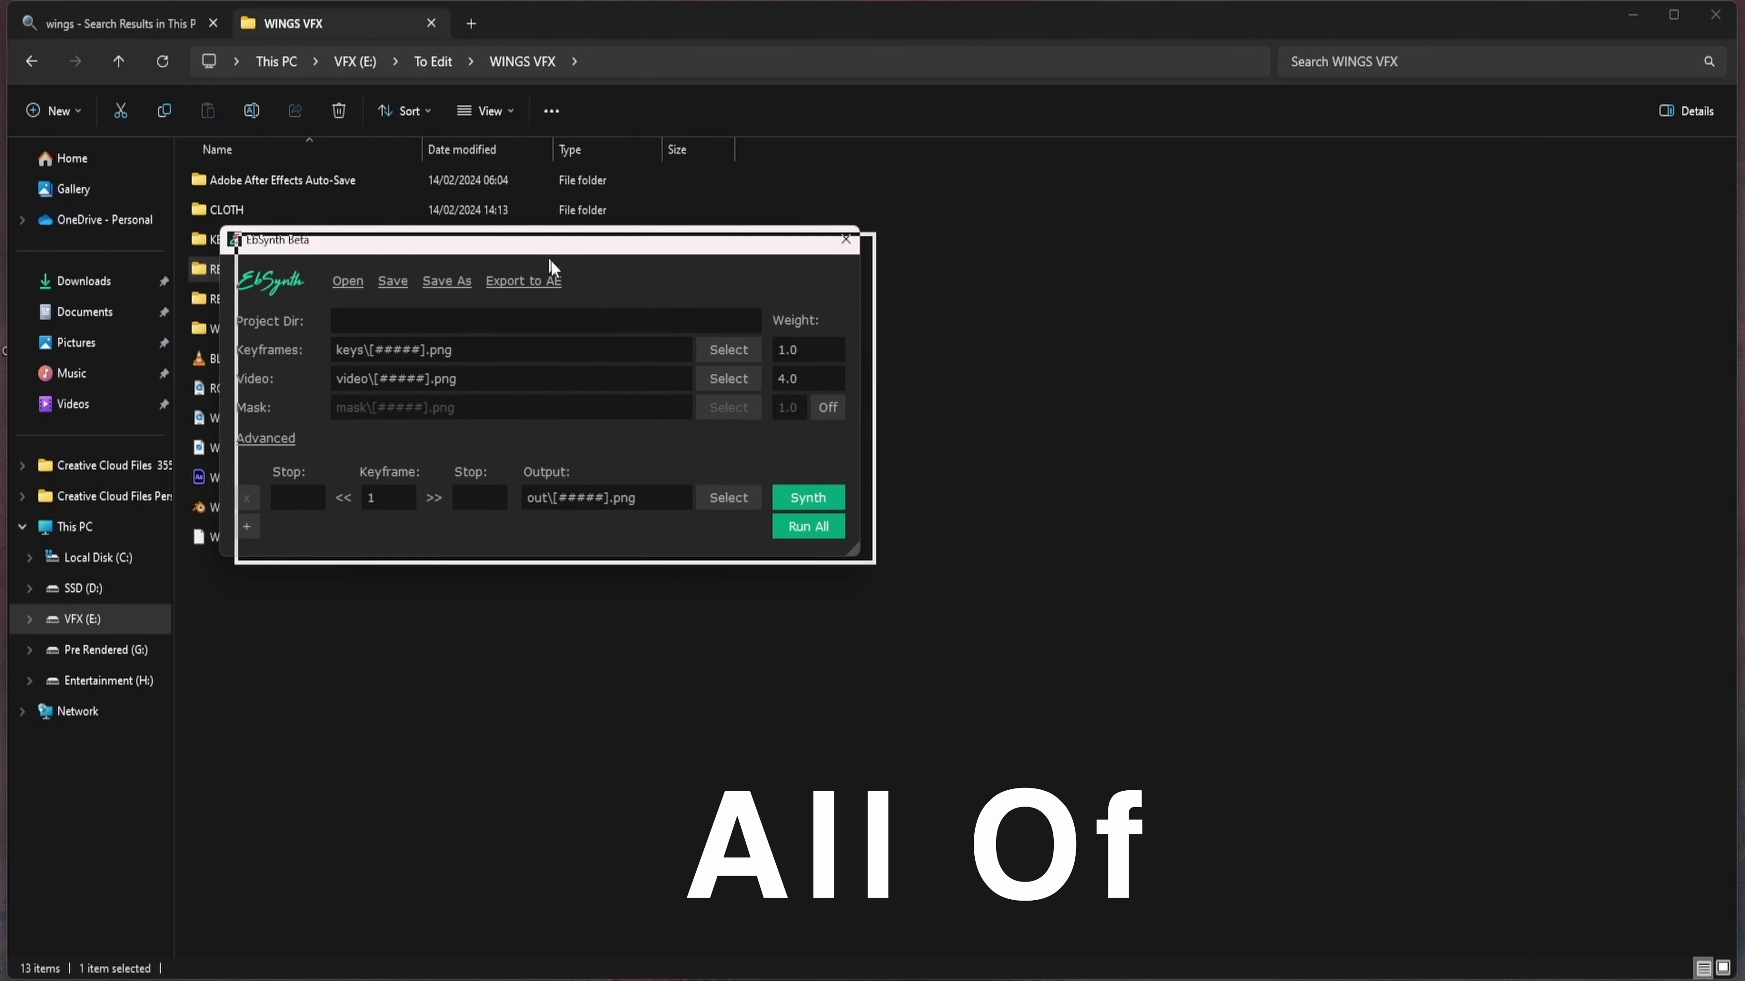
Load the KEY folder into EbSynth as the keyframes.
{"action": "left_click_drag", "start_coordinate": [549, 247], "coordinate": [805, 496]}
{"action": "left_click_drag", "start_coordinate": [237, 328], "coordinate": [420, 410]}
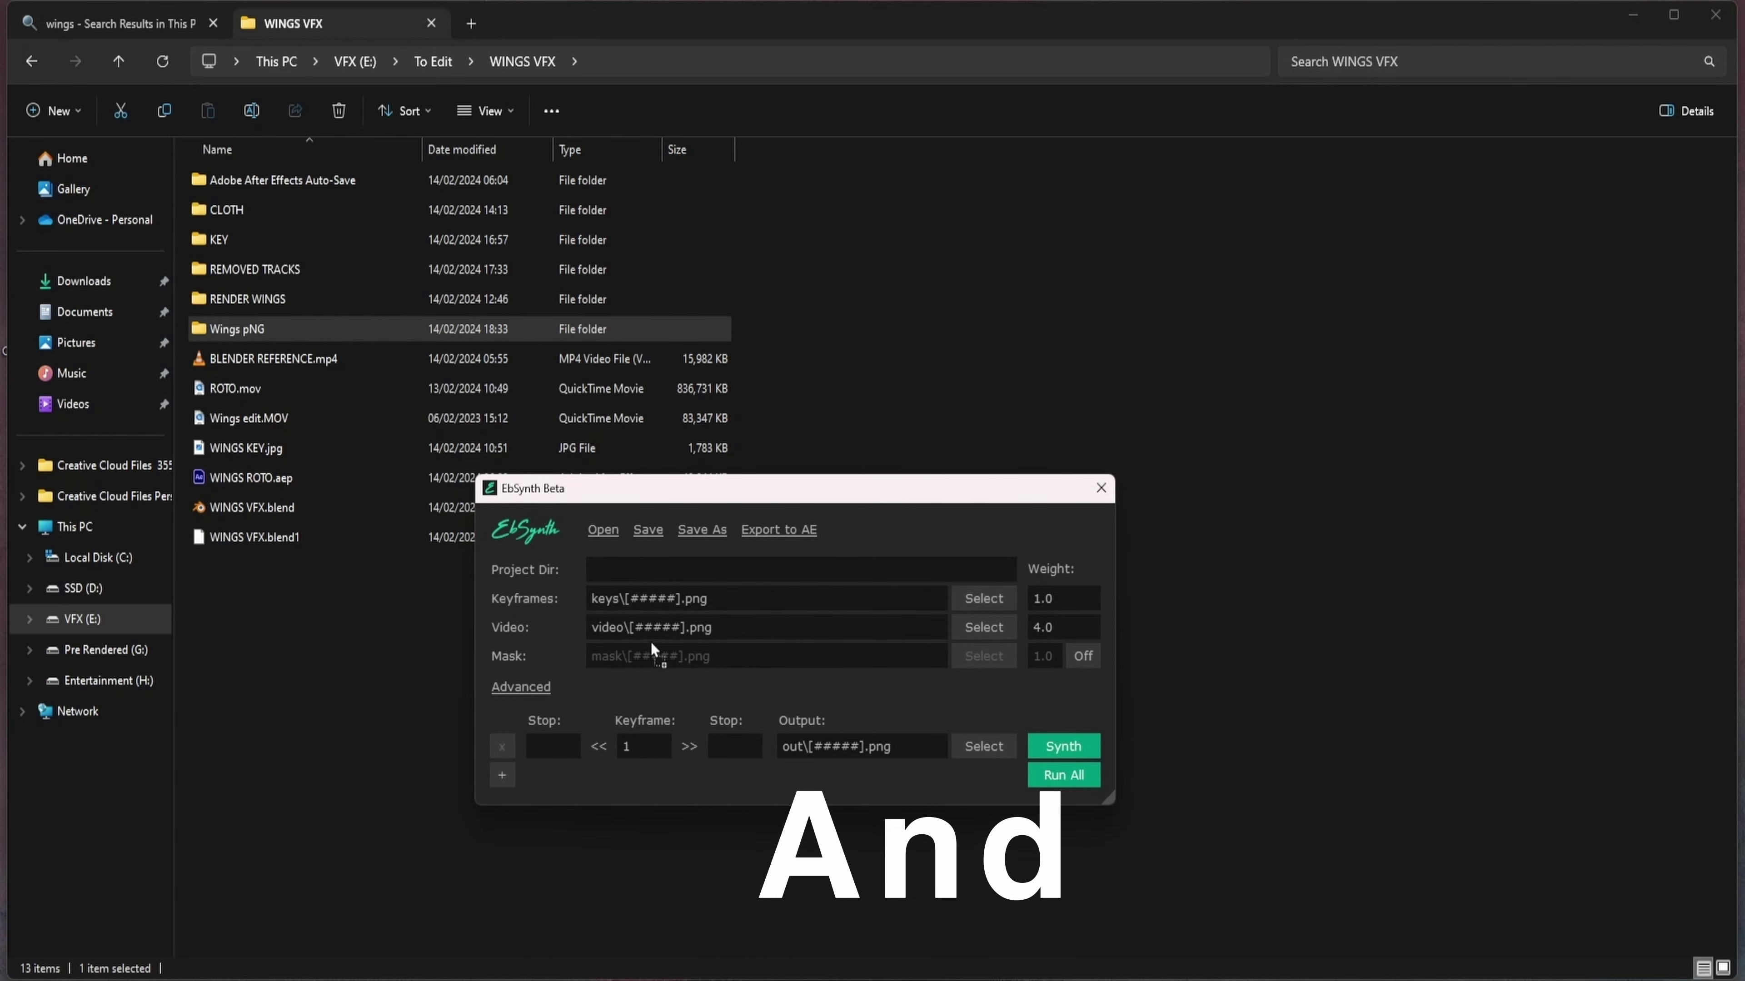
{"action": "left_click_drag", "start_coordinate": [211, 235], "coordinate": [605, 485]}
{"action": "left_click_drag", "start_coordinate": [648, 594], "coordinate": [650, 596]}
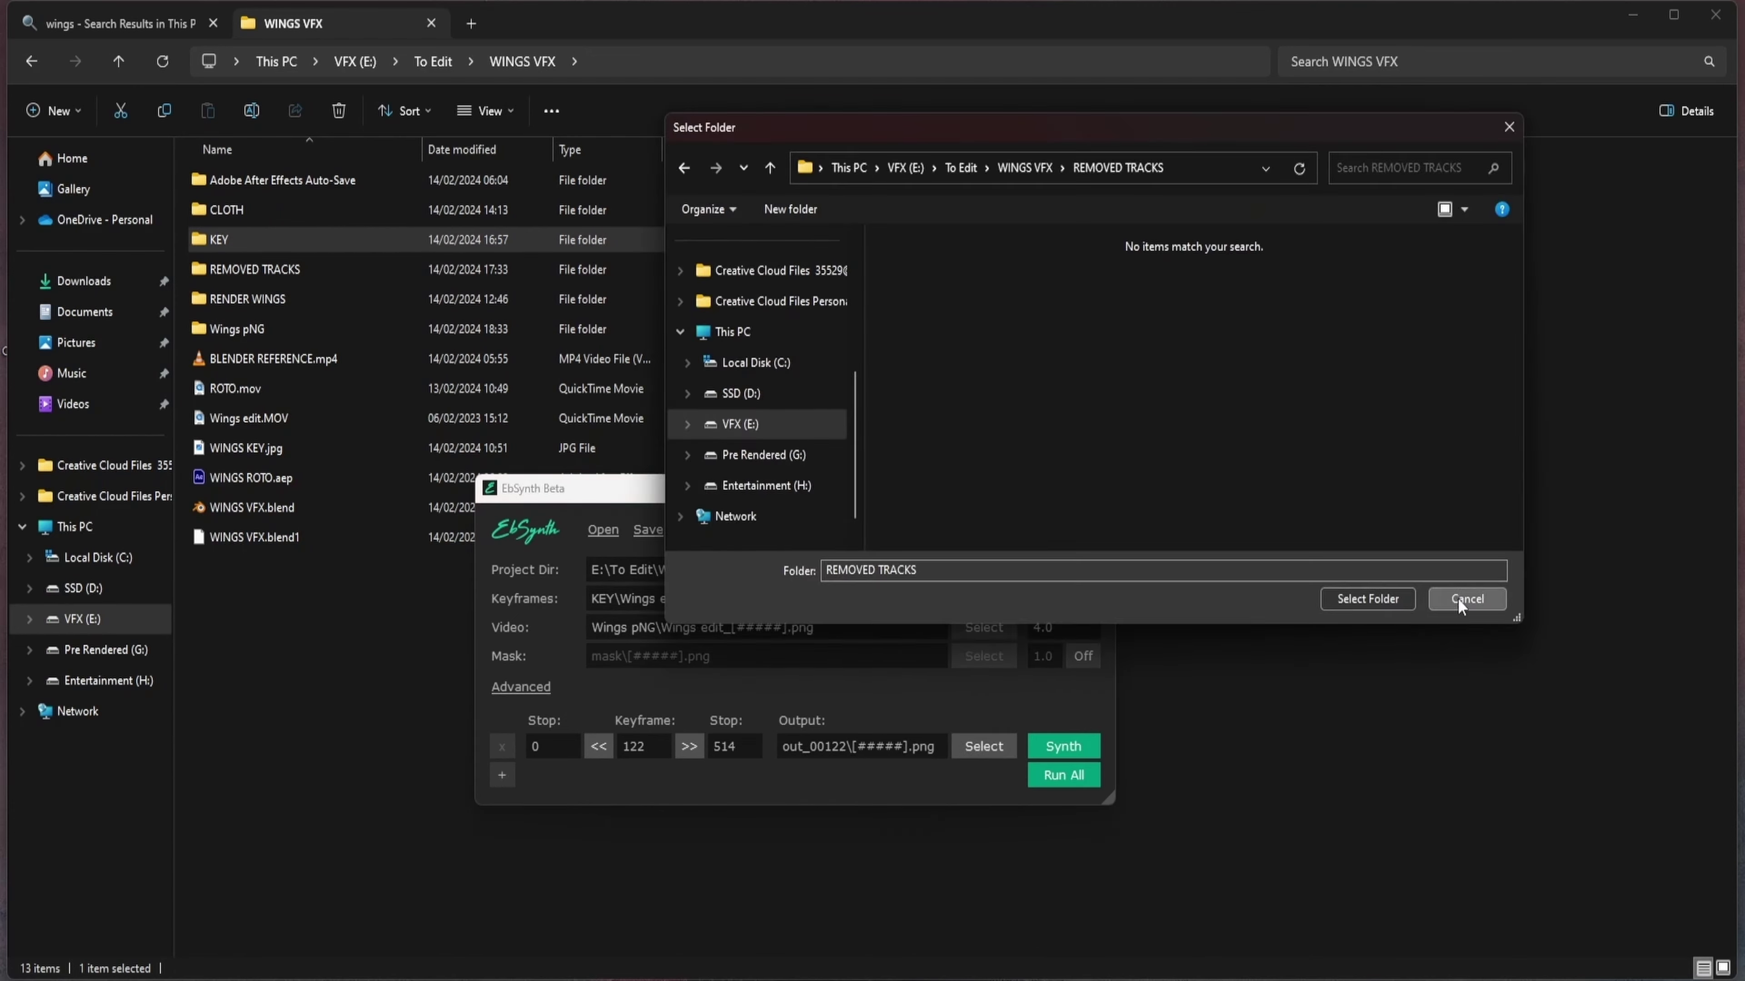
{"action": "left_click", "coordinate": [1457, 598]}
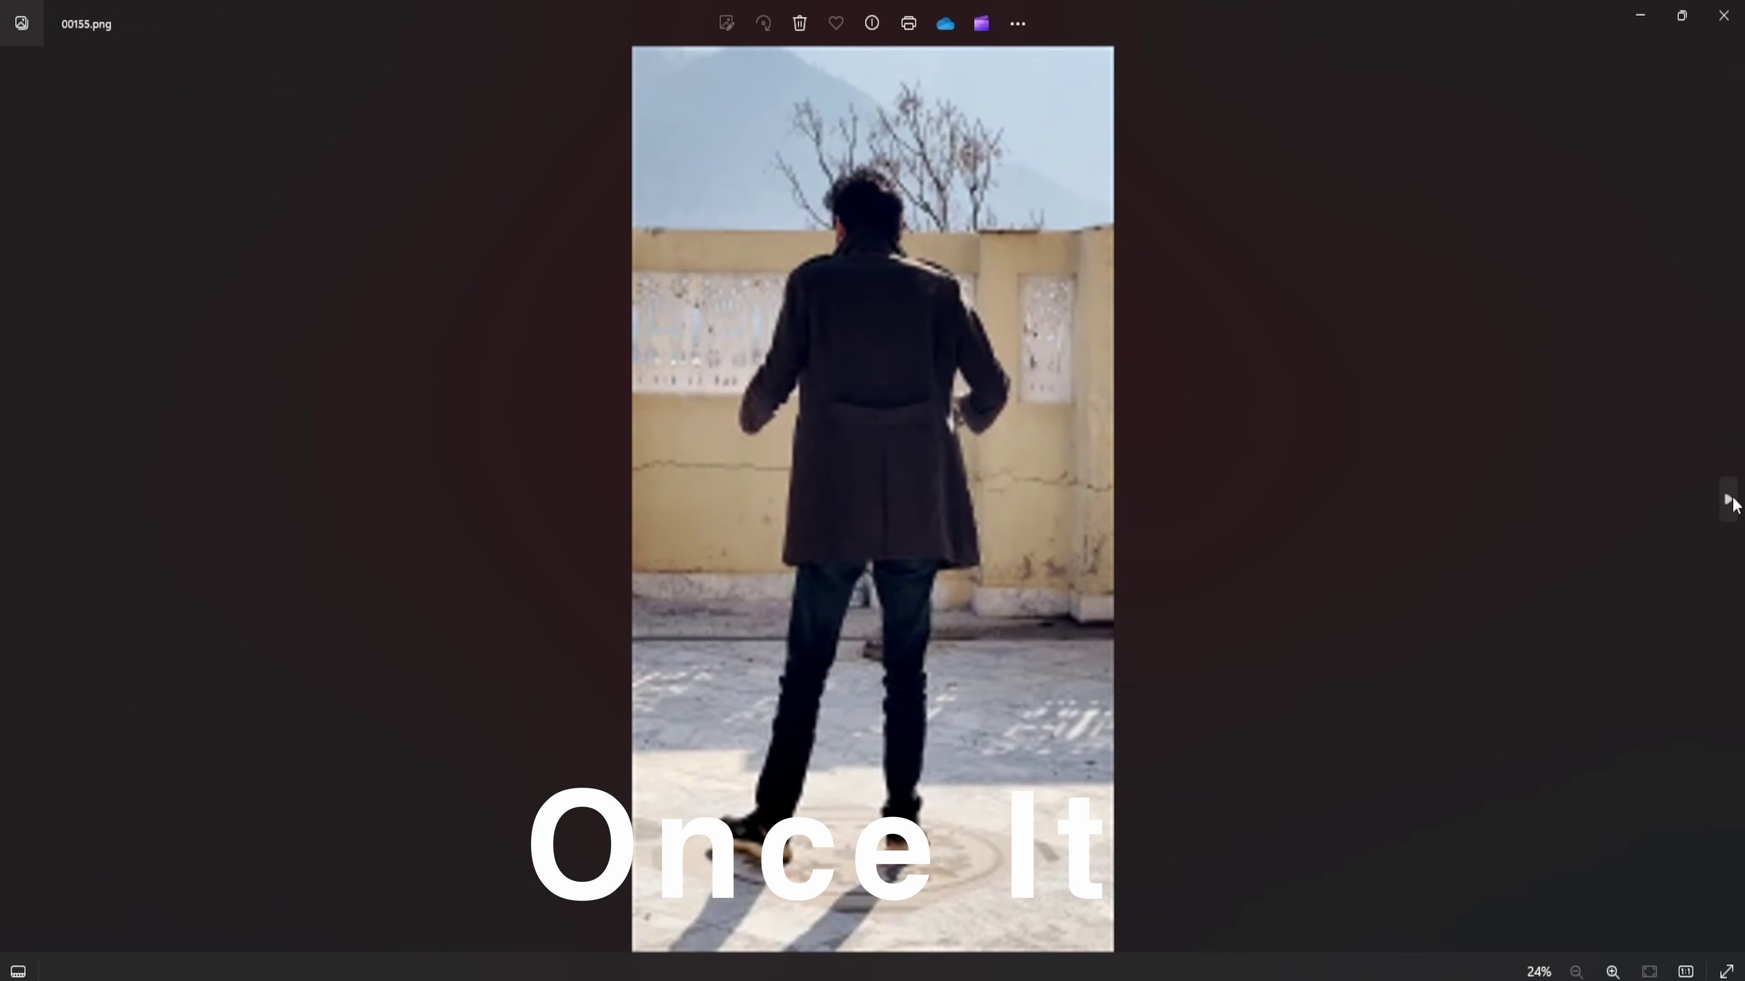
Synthesize the frames from keyframe 122 and step through the output frames.
{"action": "left_click", "coordinate": [1728, 500]}
{"action": "left_click", "coordinate": [1729, 500]}
{"action": "left_click", "coordinate": [1729, 500]}
{"action": "left_click", "coordinate": [1729, 500]}
{"action": "left_click", "coordinate": [1728, 500]}
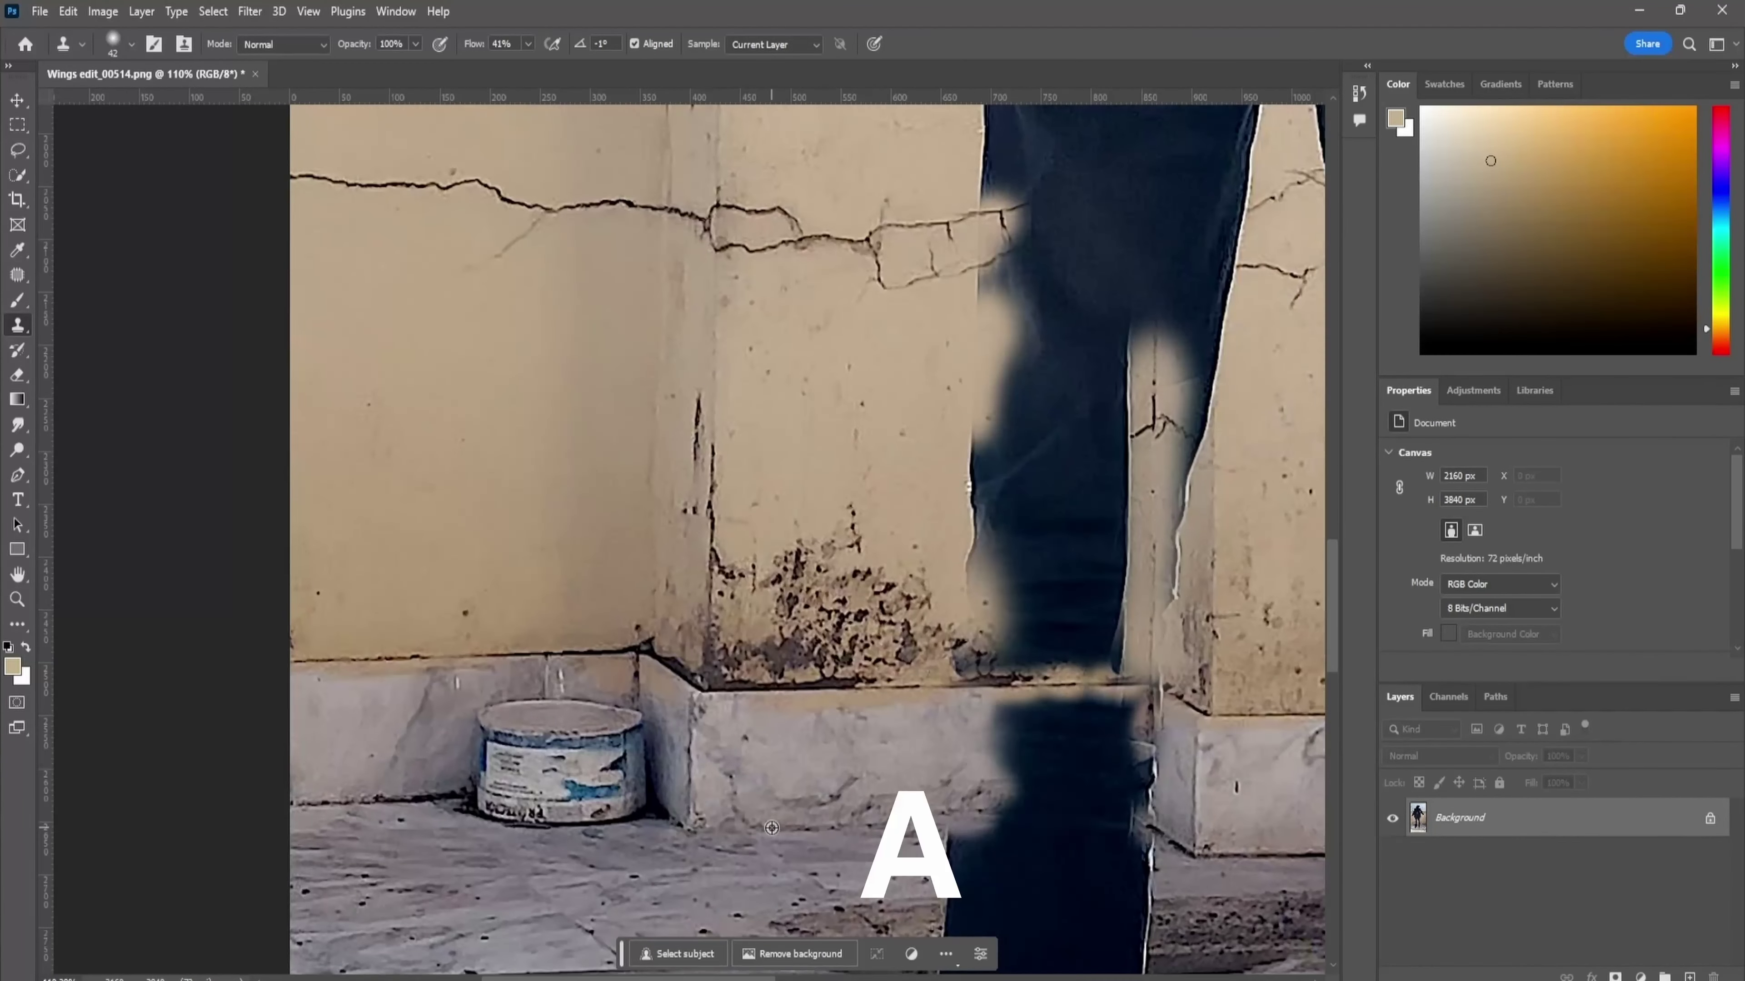
Clone wall and floor texture over the dark leg and coat remnants on ledge, wall base and floor.
{"action": "left_click_drag", "start_coordinate": [1112, 797], "coordinate": [1028, 747]}
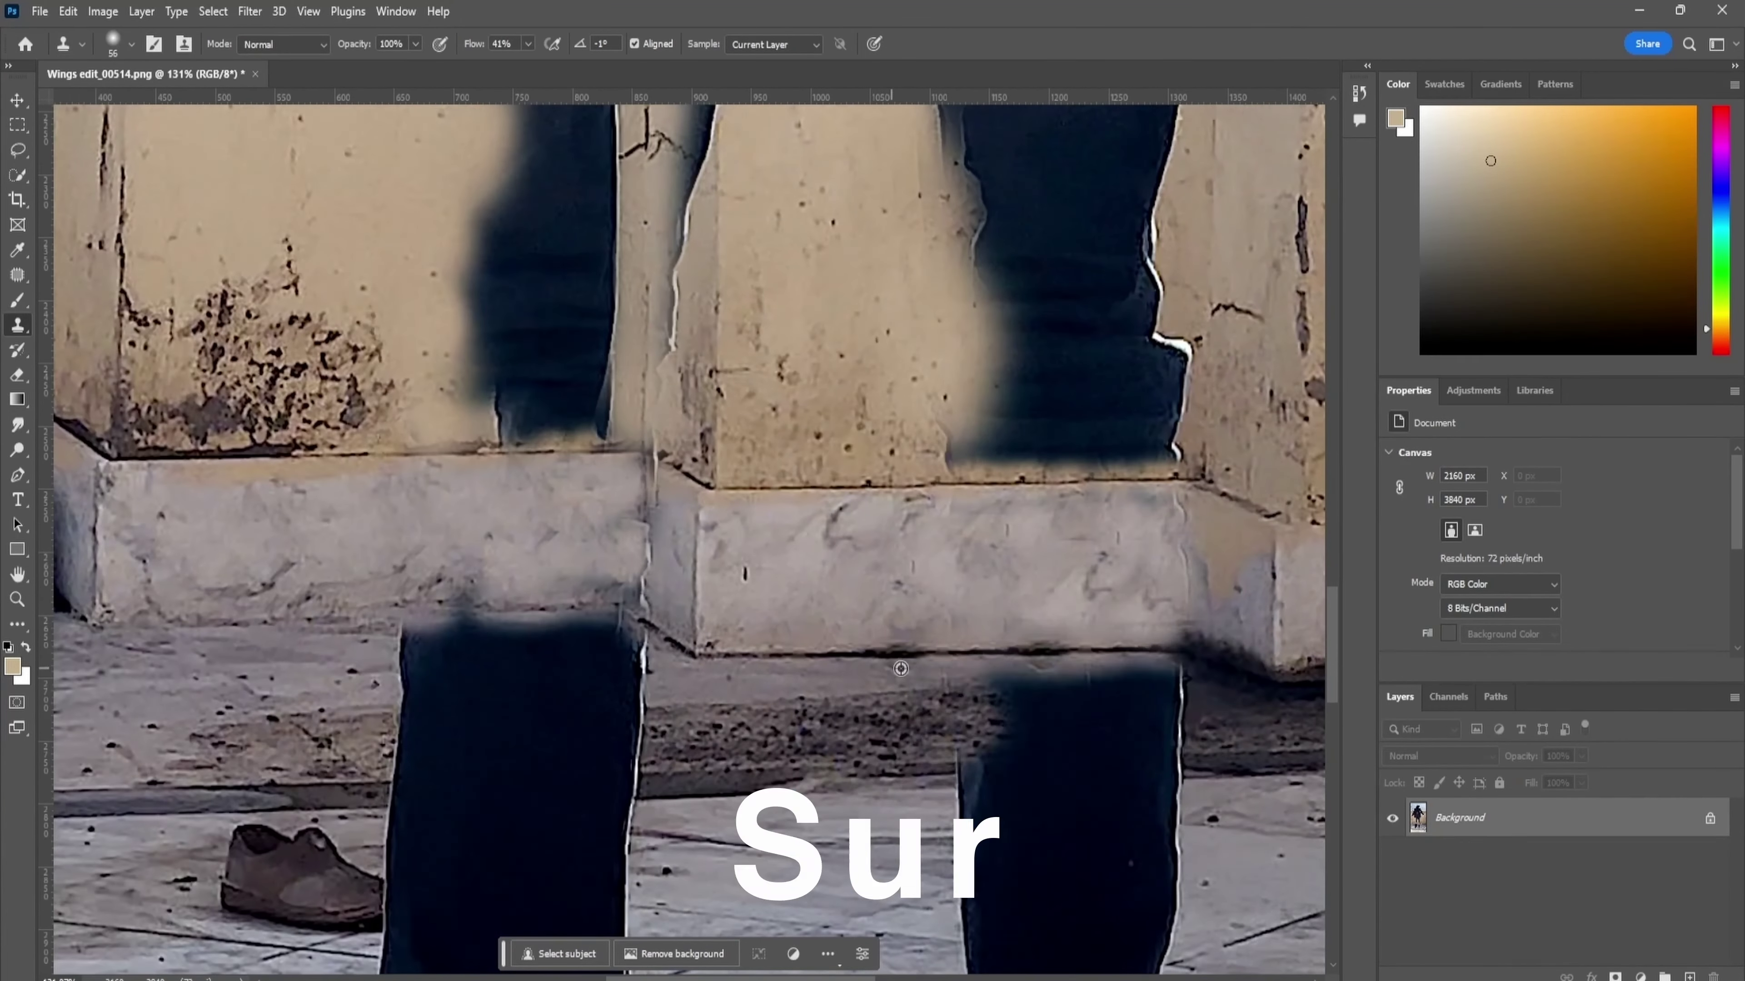
{"action": "left_click_drag", "start_coordinate": [1016, 701], "coordinate": [1079, 740]}
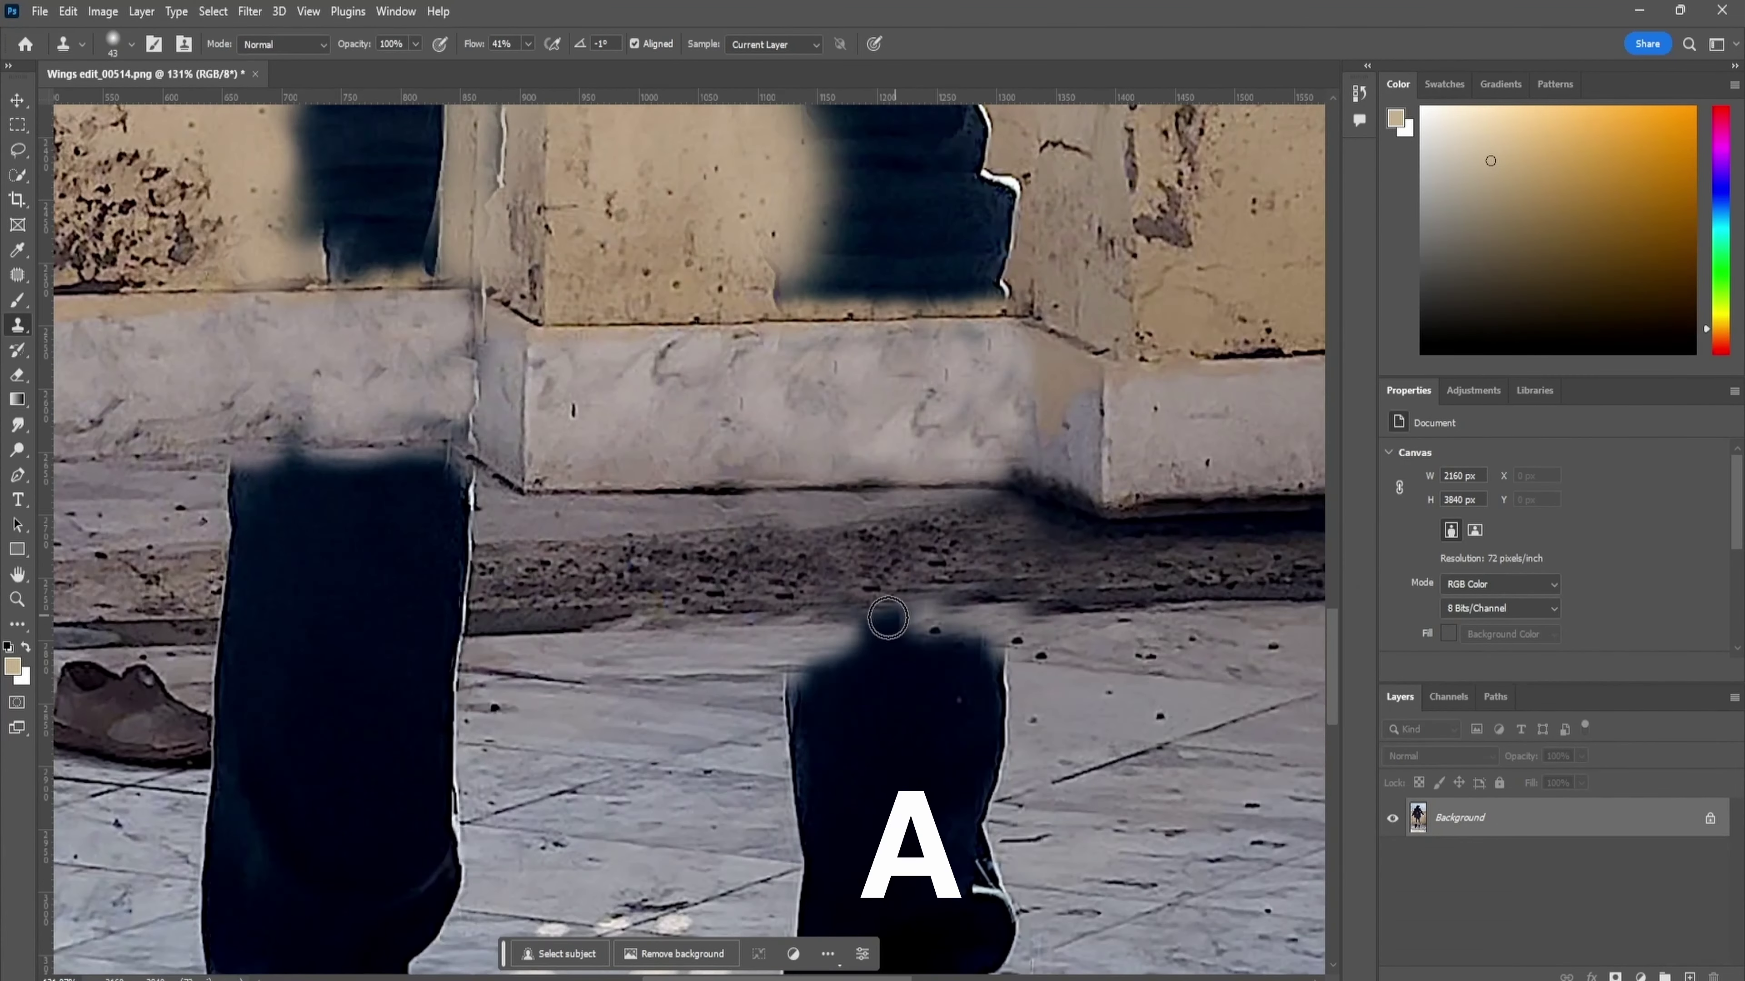
{"action": "left_click_drag", "start_coordinate": [913, 639], "coordinate": [1088, 735]}
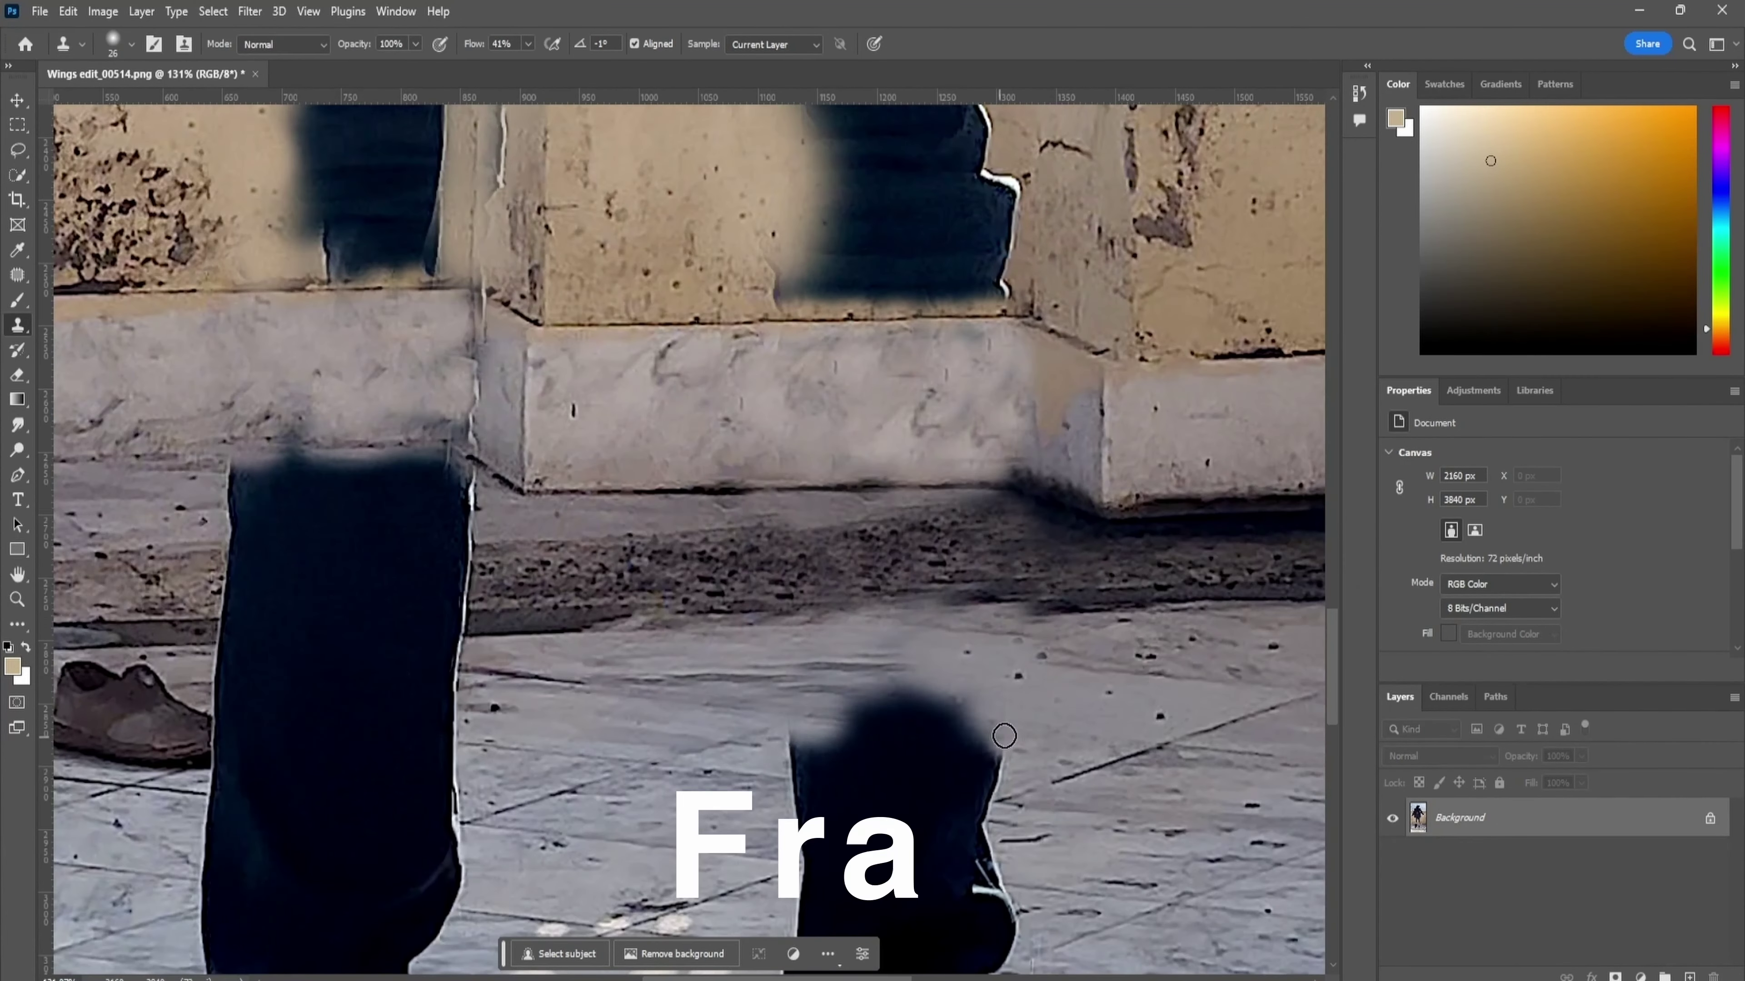
{"action": "left_click_drag", "start_coordinate": [855, 799], "coordinate": [913, 770]}
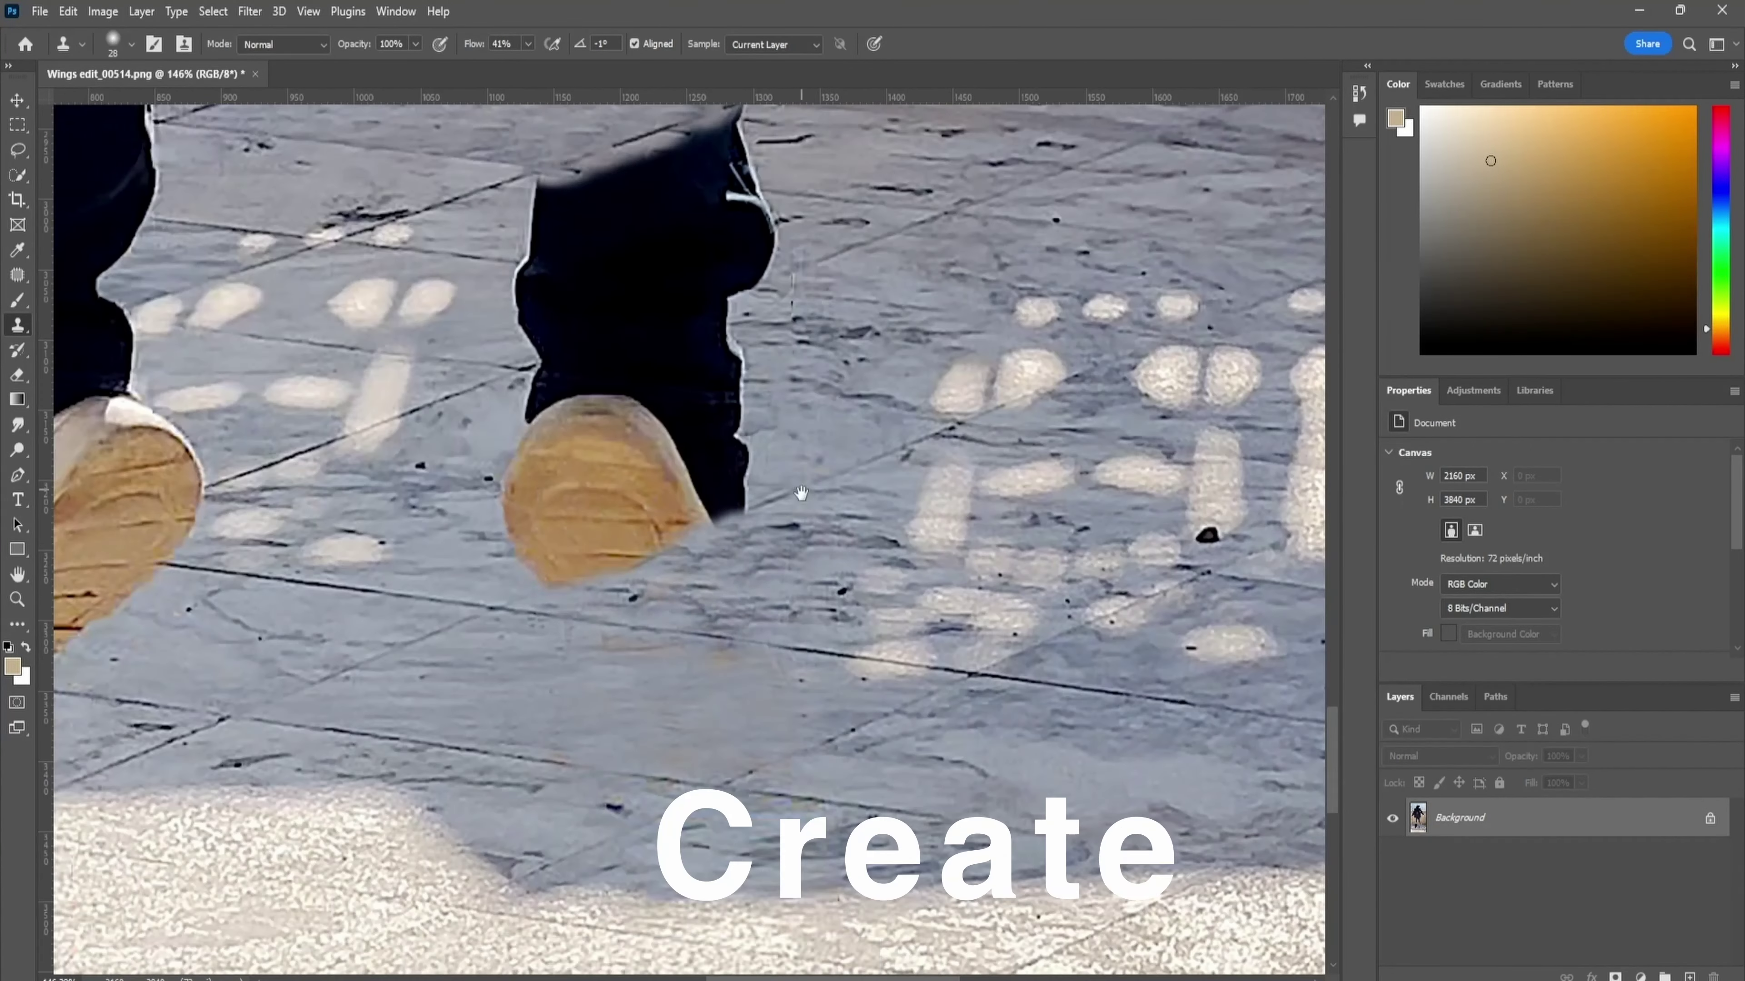
{"action": "left_click_drag", "start_coordinate": [549, 491], "coordinate": [663, 453]}
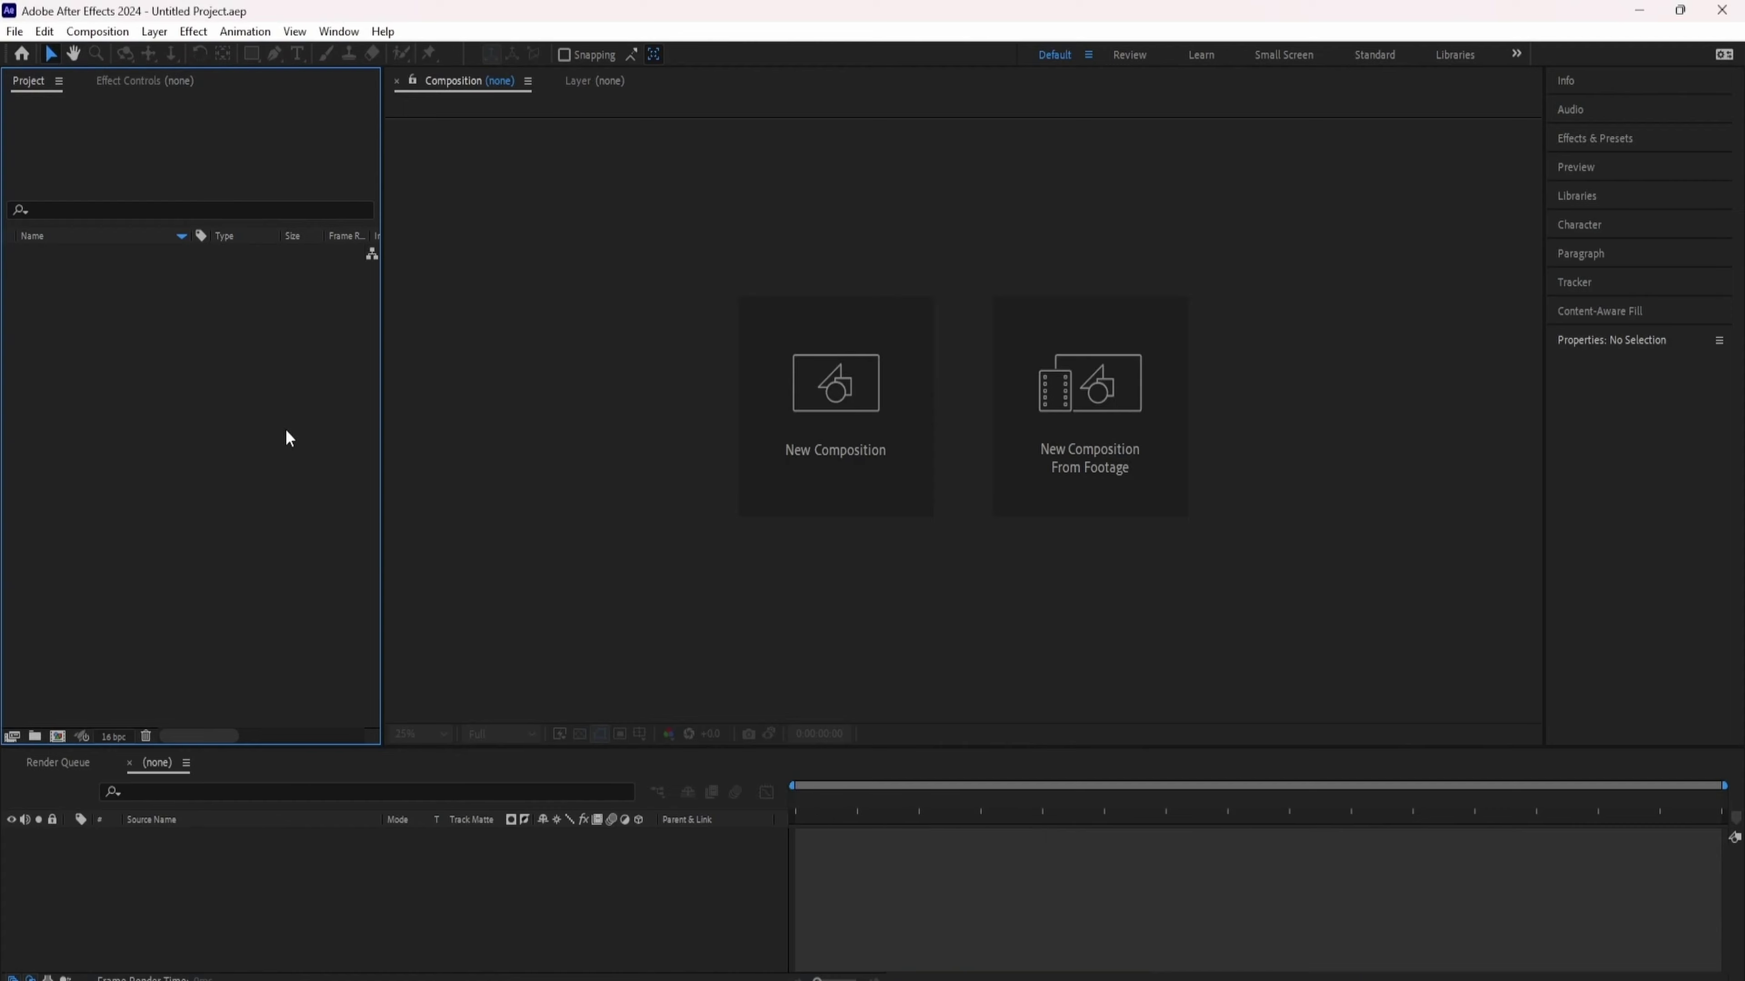
{"action": "double_click", "coordinate": [285, 437]}
{"action": "scroll", "coordinate": [633, 447], "scroll_direction": "down", "scroll_amount": 1}
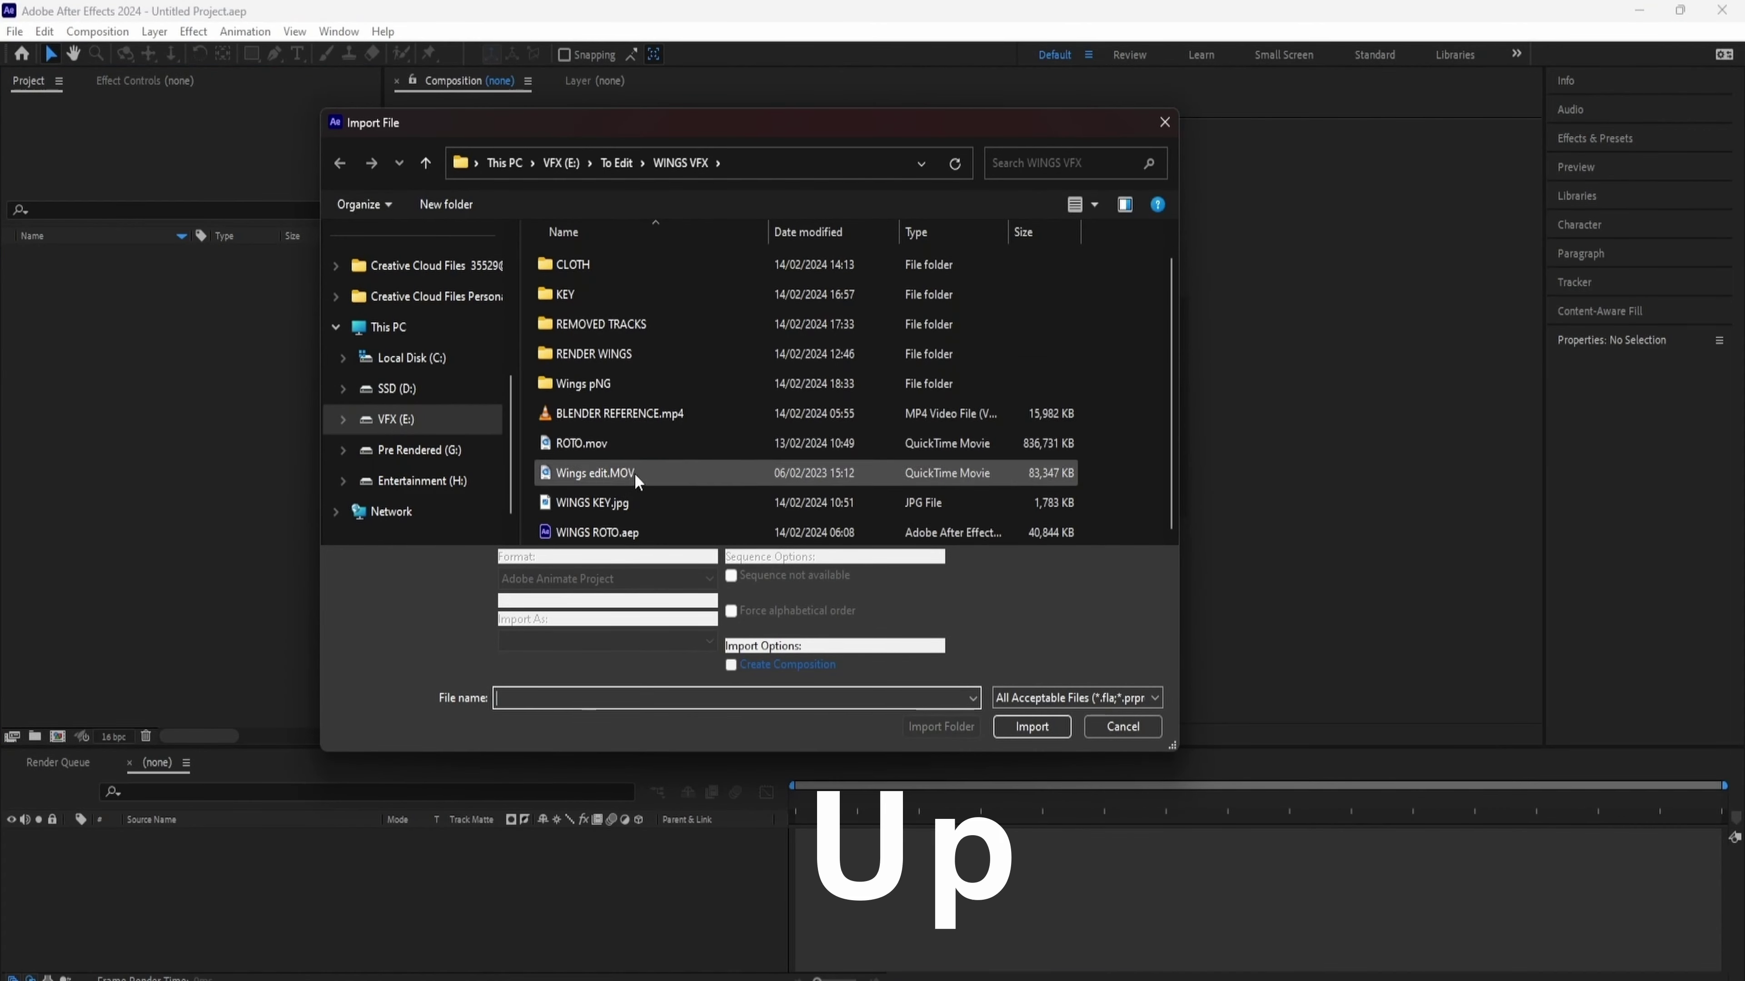
Import Wings edit.MOV and the RENDER WINGS image sequence into the project.
{"action": "left_click", "coordinate": [619, 473]}
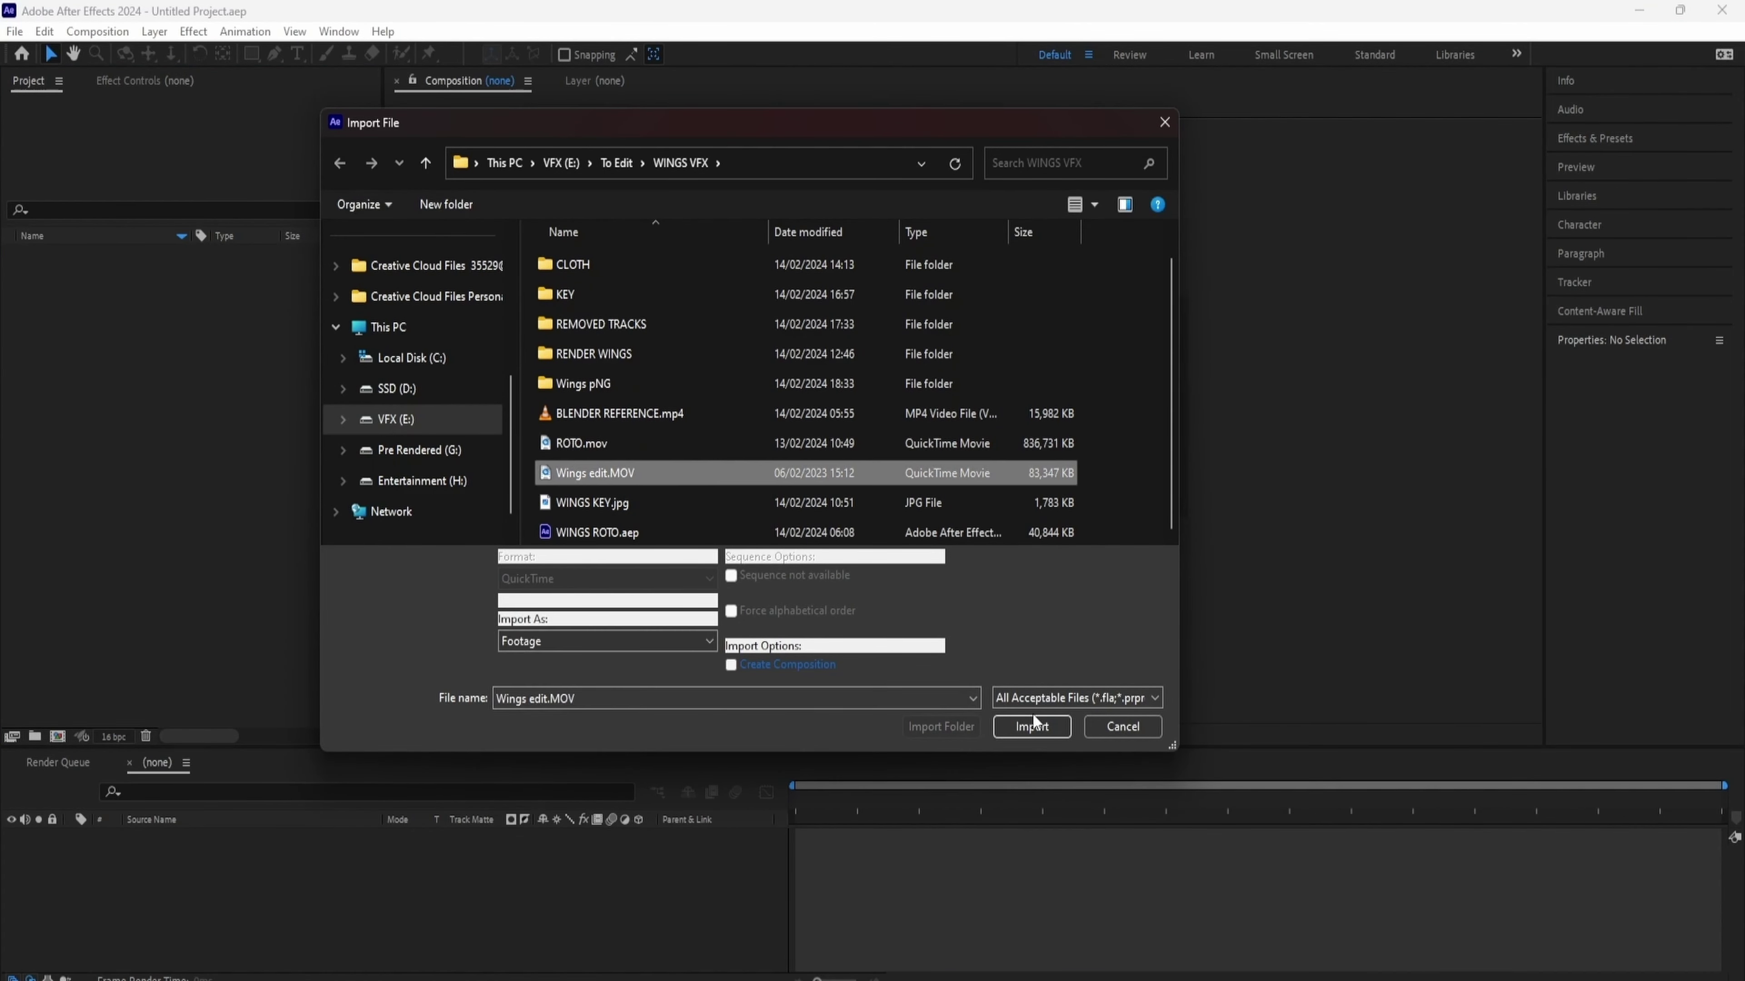
{"action": "left_click", "coordinate": [1031, 726]}
{"action": "key", "text": "ctrl+i"}
{"action": "double_click", "coordinate": [615, 379]}
{"action": "left_click", "coordinate": [1032, 726]}
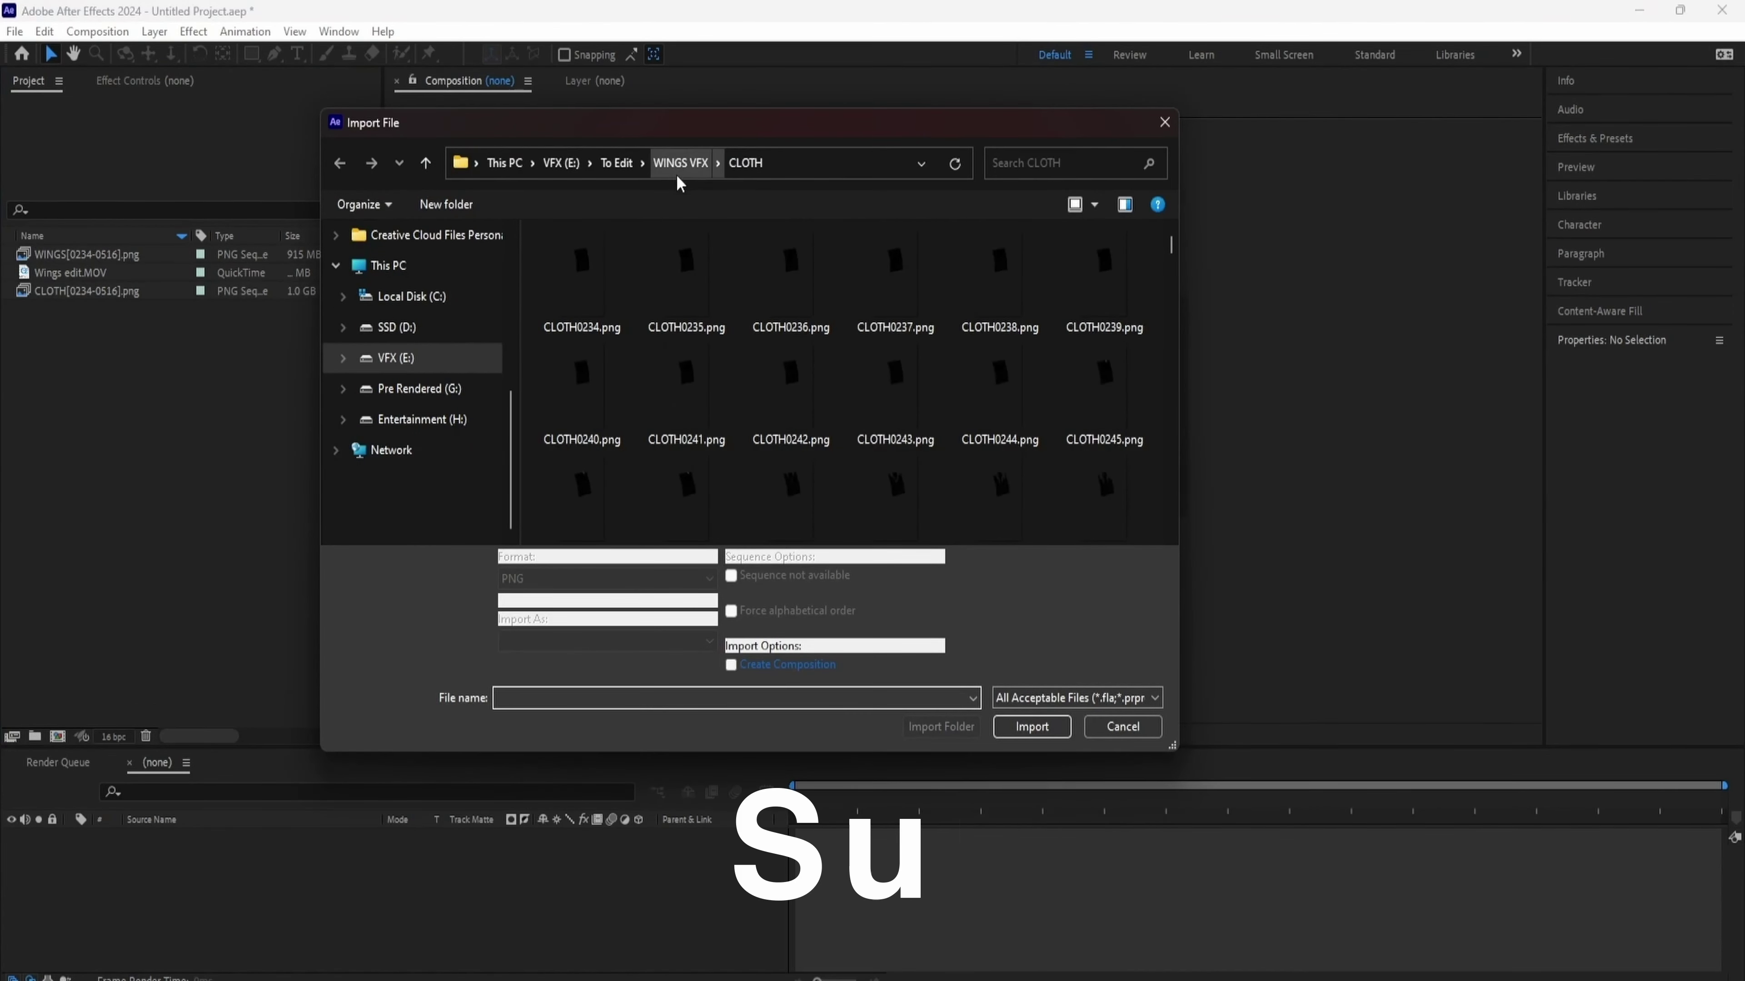
{"action": "left_click", "coordinate": [680, 163]}
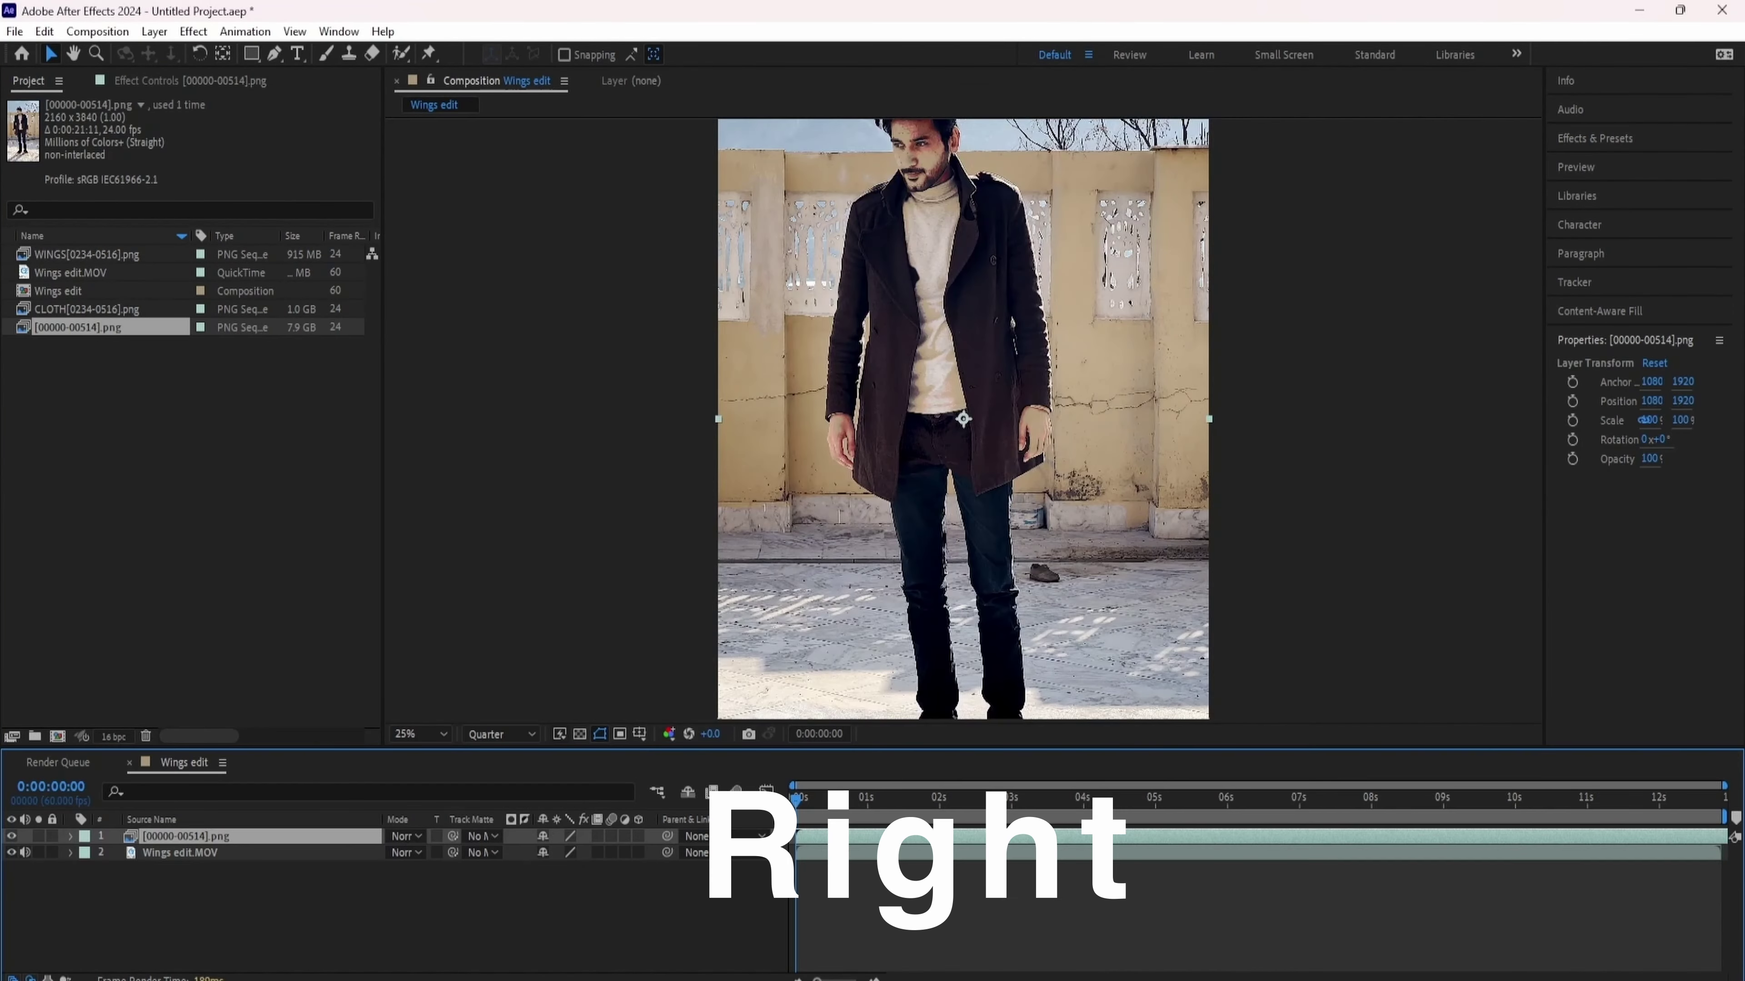
{"action": "right_click", "coordinate": [116, 327]}
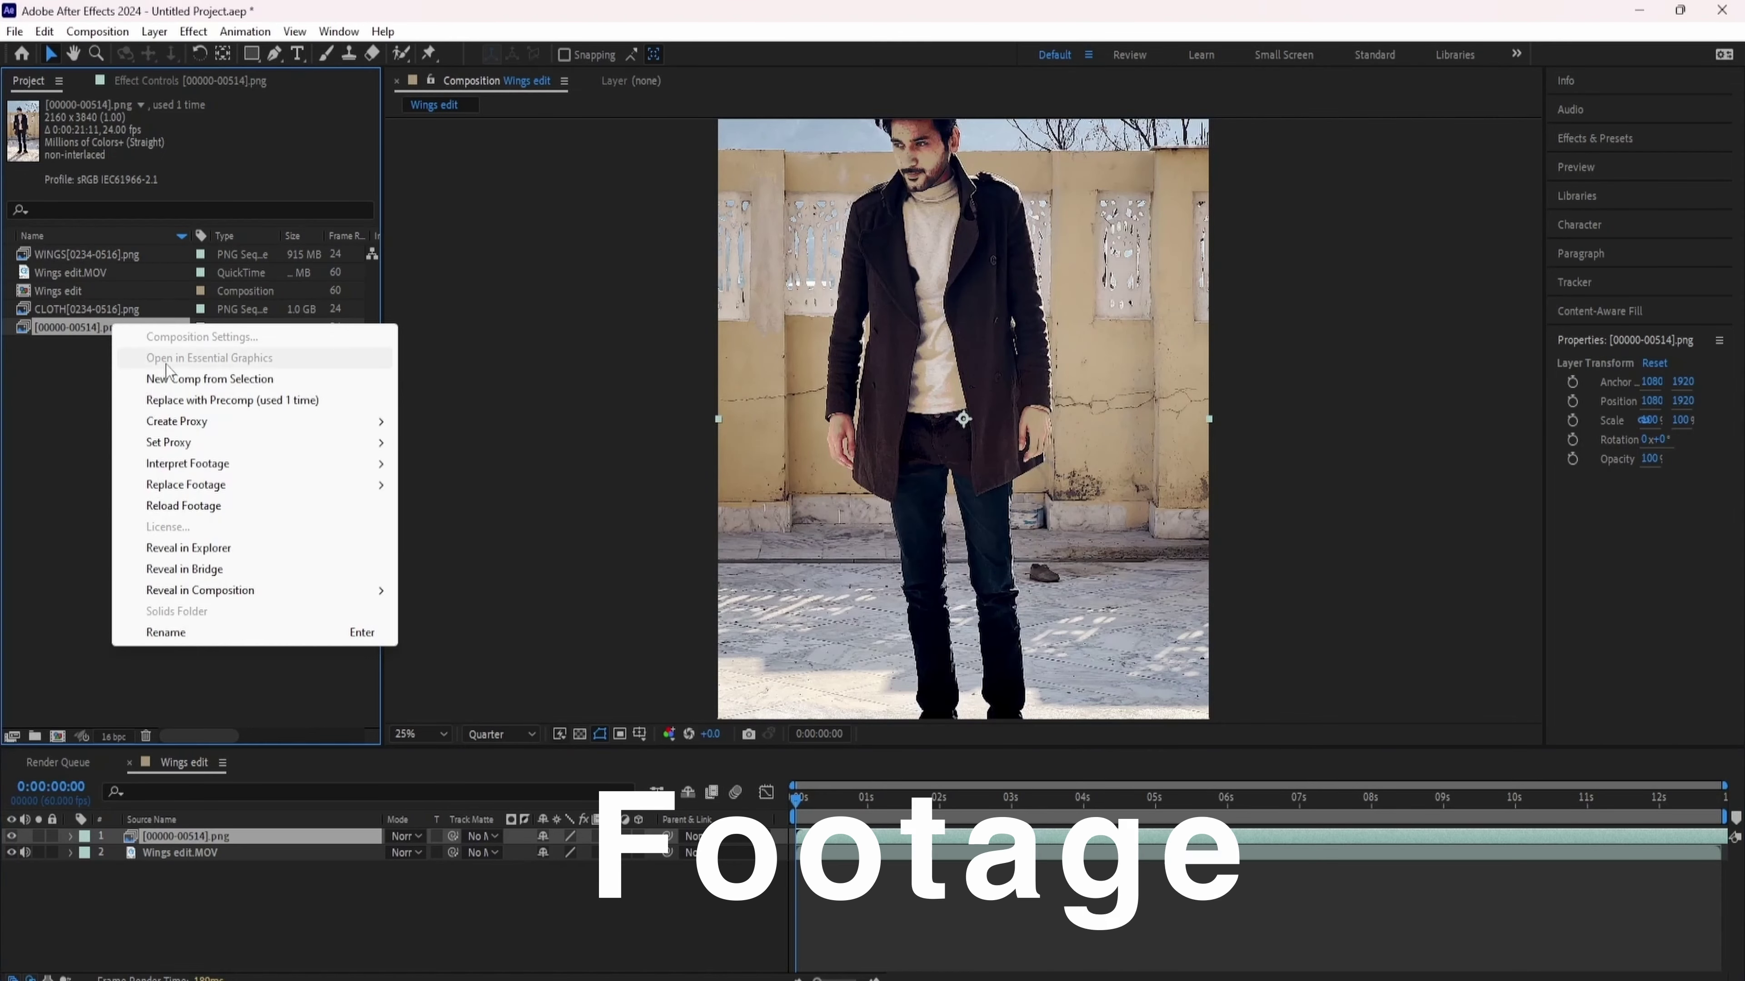
{"action": "left_click", "coordinate": [438, 464]}
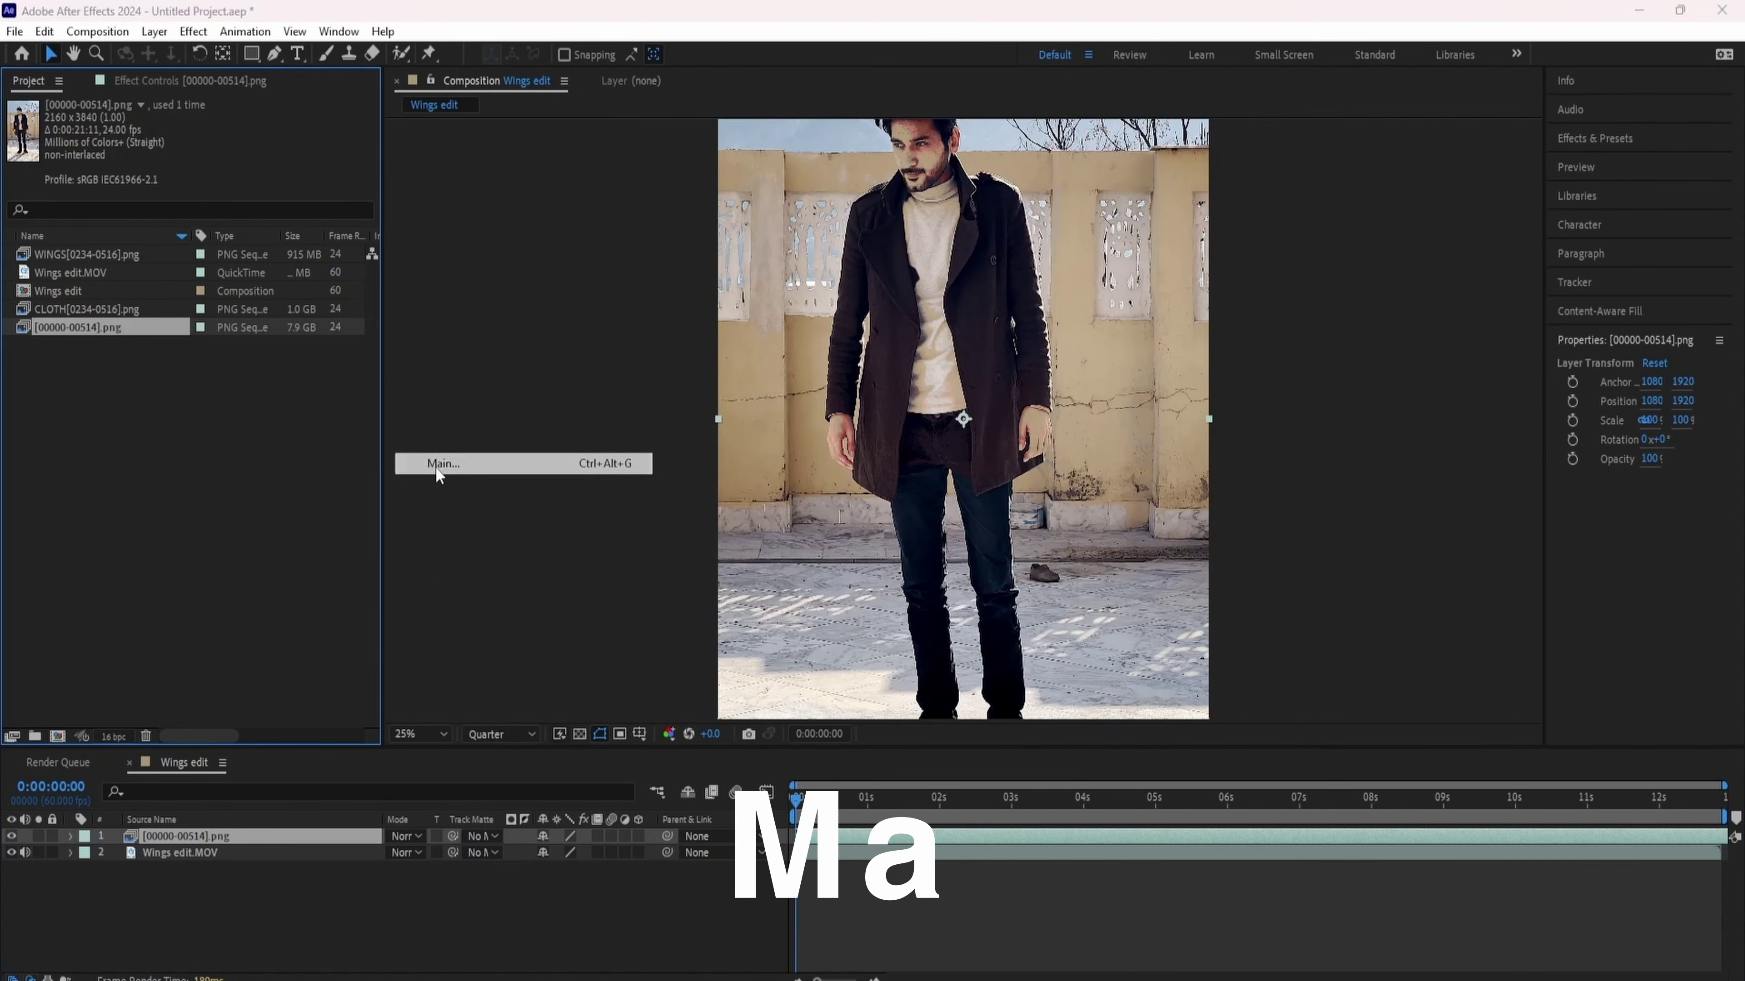
{"action": "type", "text": "61"}
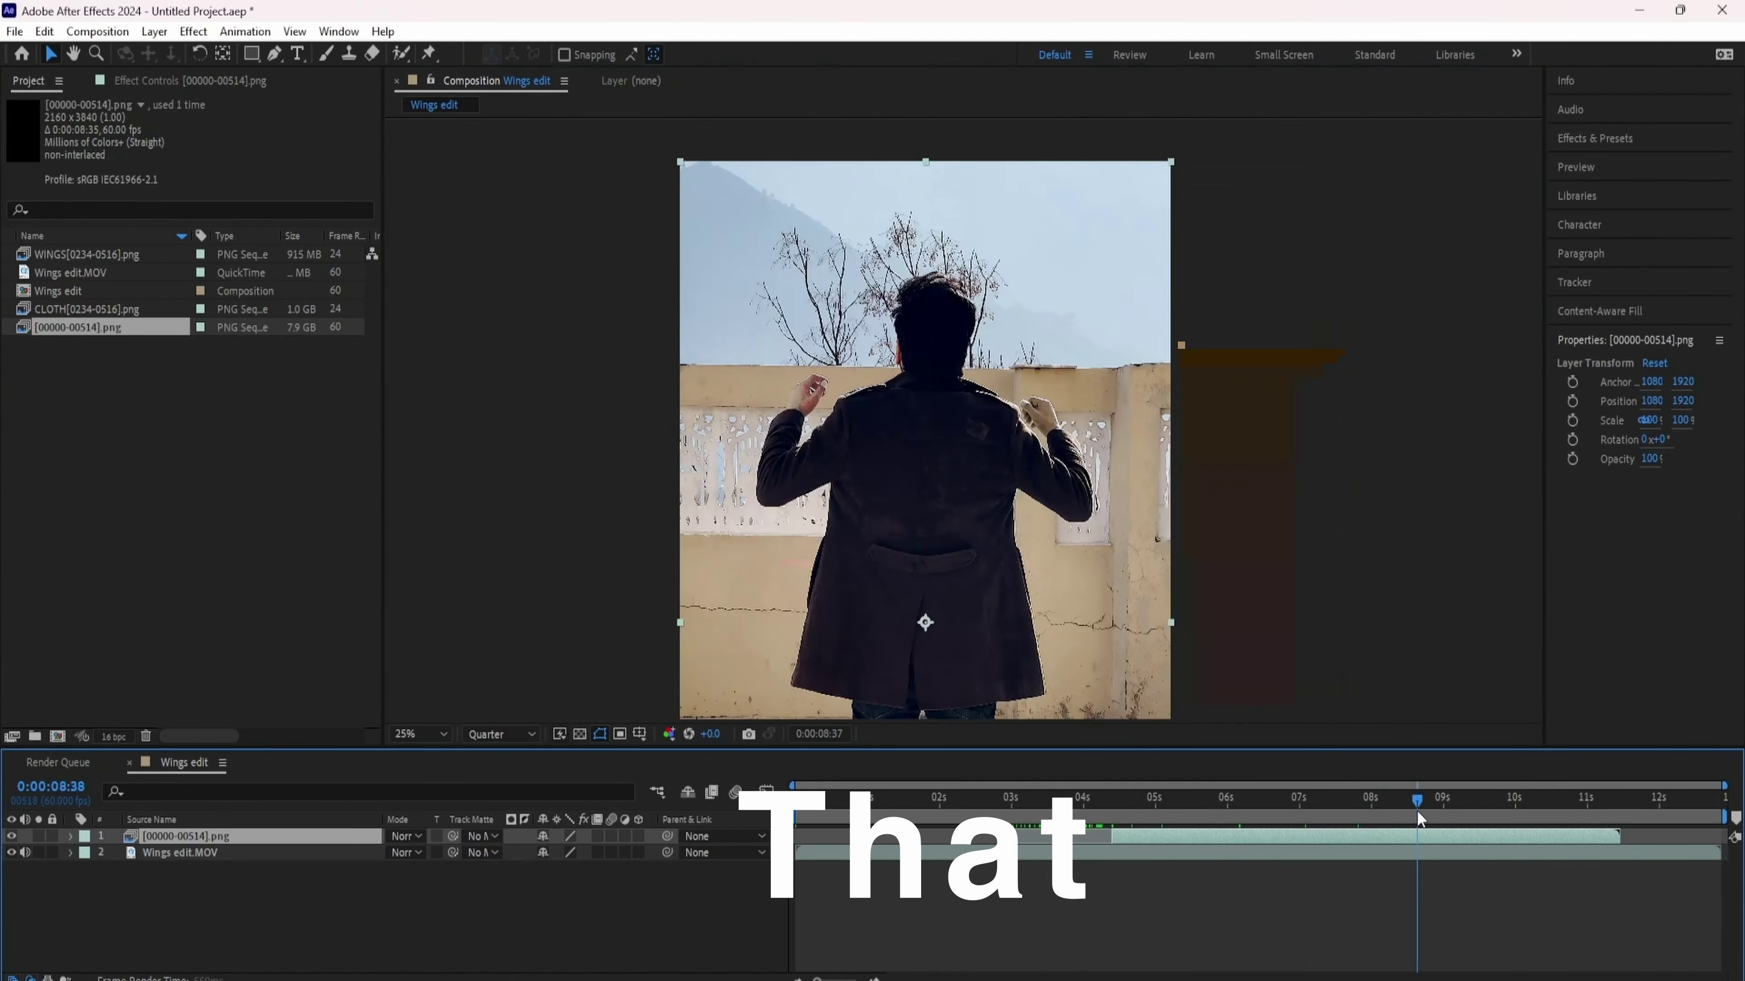
Move to a later point in the timeline and slip the wings sequence to retime its frames.
{"action": "scroll", "coordinate": [1024, 569], "scroll_direction": "up", "scroll_amount": 1}
{"action": "scroll", "coordinate": [1099, 572], "scroll_direction": "down", "scroll_amount": 3}
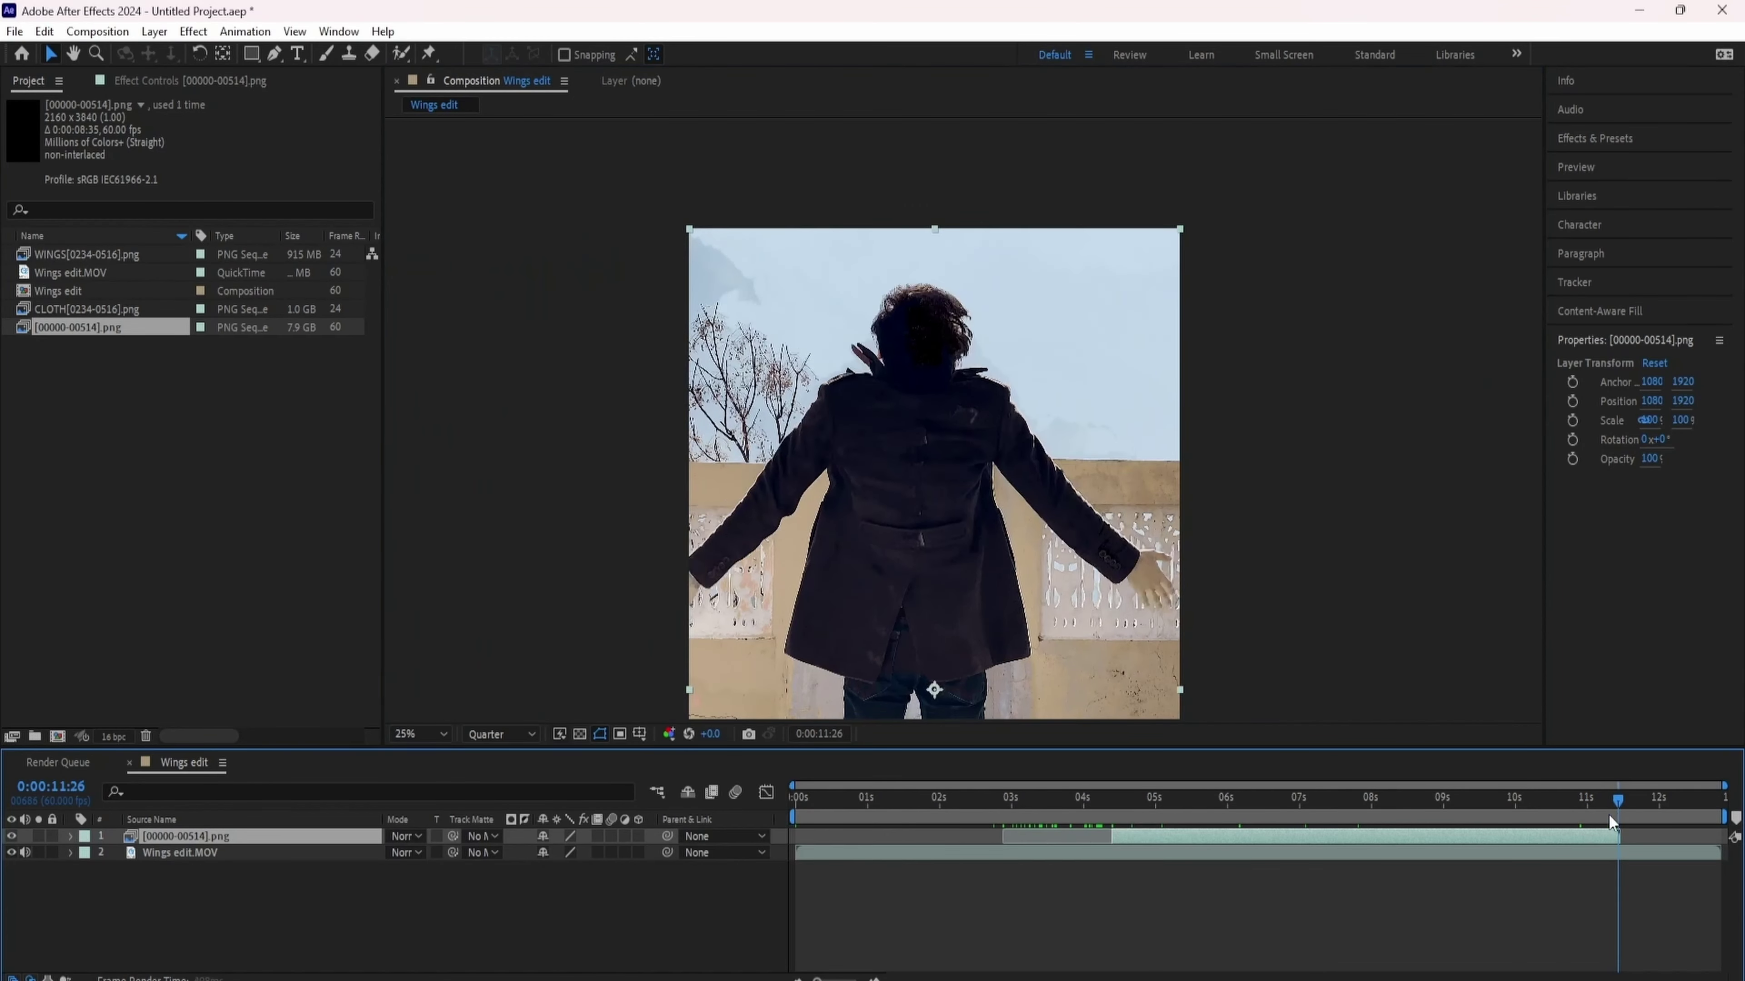
{"action": "scroll", "coordinate": [1141, 575], "scroll_direction": "up", "scroll_amount": 1}
{"action": "left_click", "coordinate": [1600, 813]}
{"action": "scroll", "coordinate": [985, 574], "scroll_direction": "up", "scroll_amount": 2}
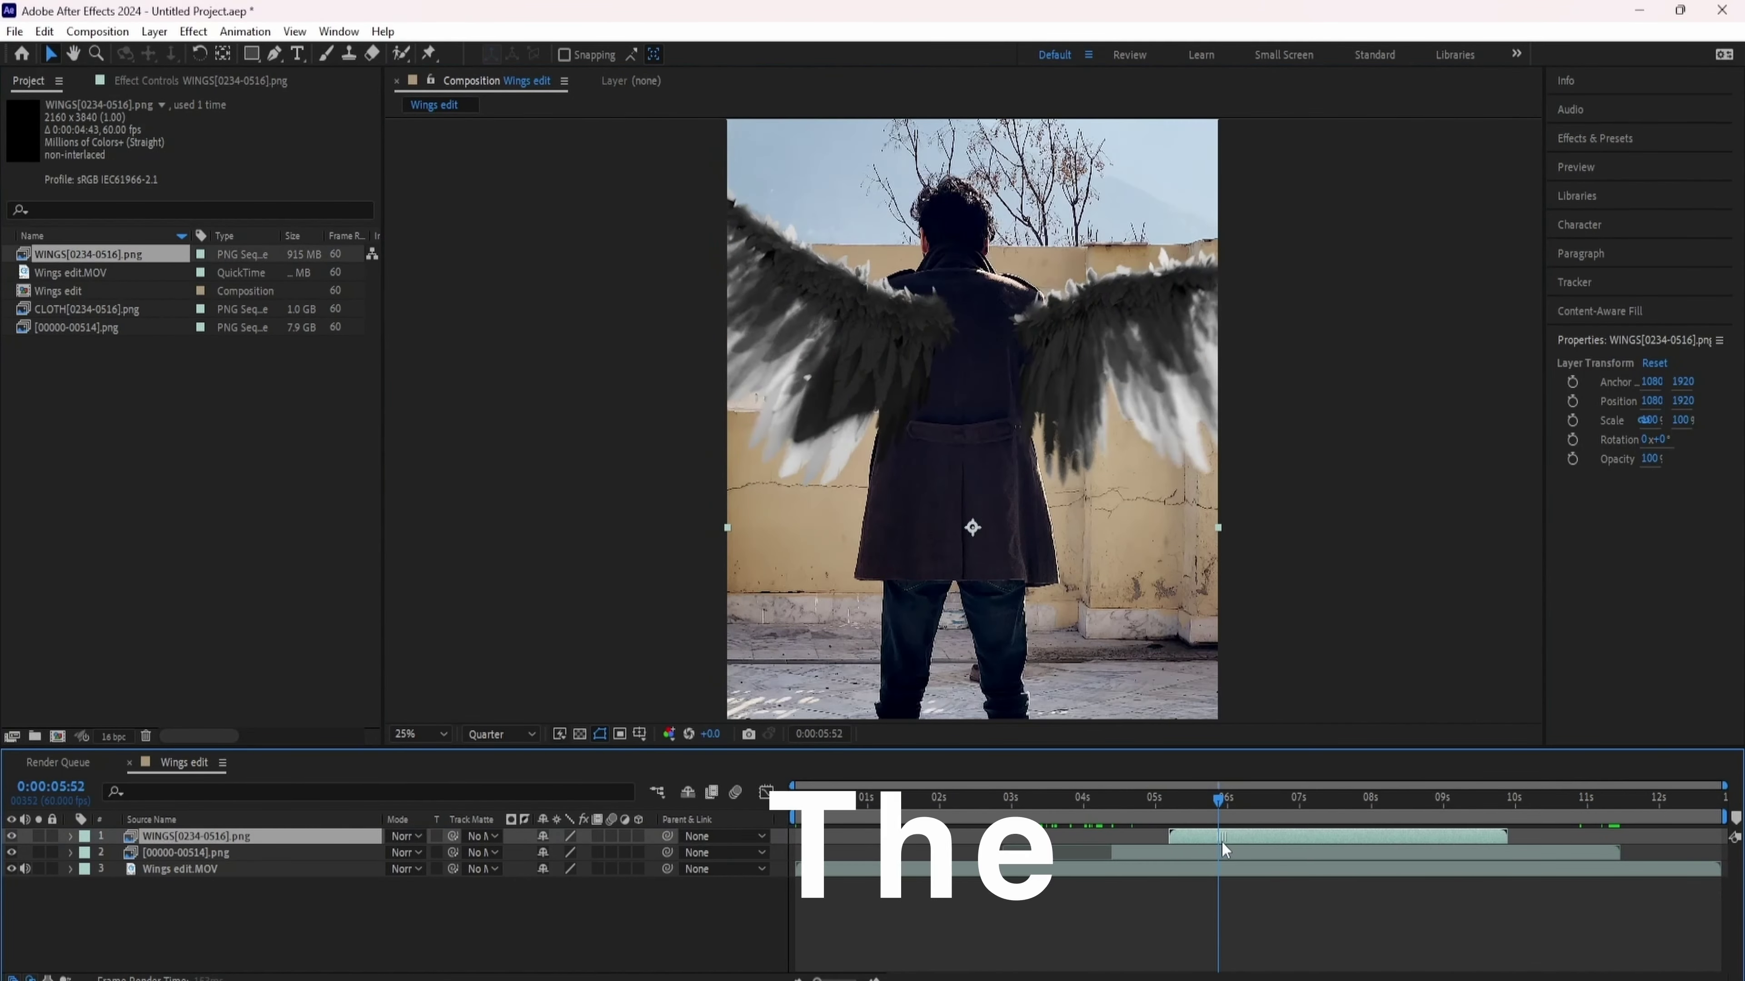
{"action": "mouse_move", "coordinate": [1221, 841]}
{"action": "left_mouse_down"}
{"action": "mouse_move", "coordinate": [1244, 842]}
{"action": "mouse_move", "coordinate": [1220, 844]}
{"action": "left_mouse_up"}
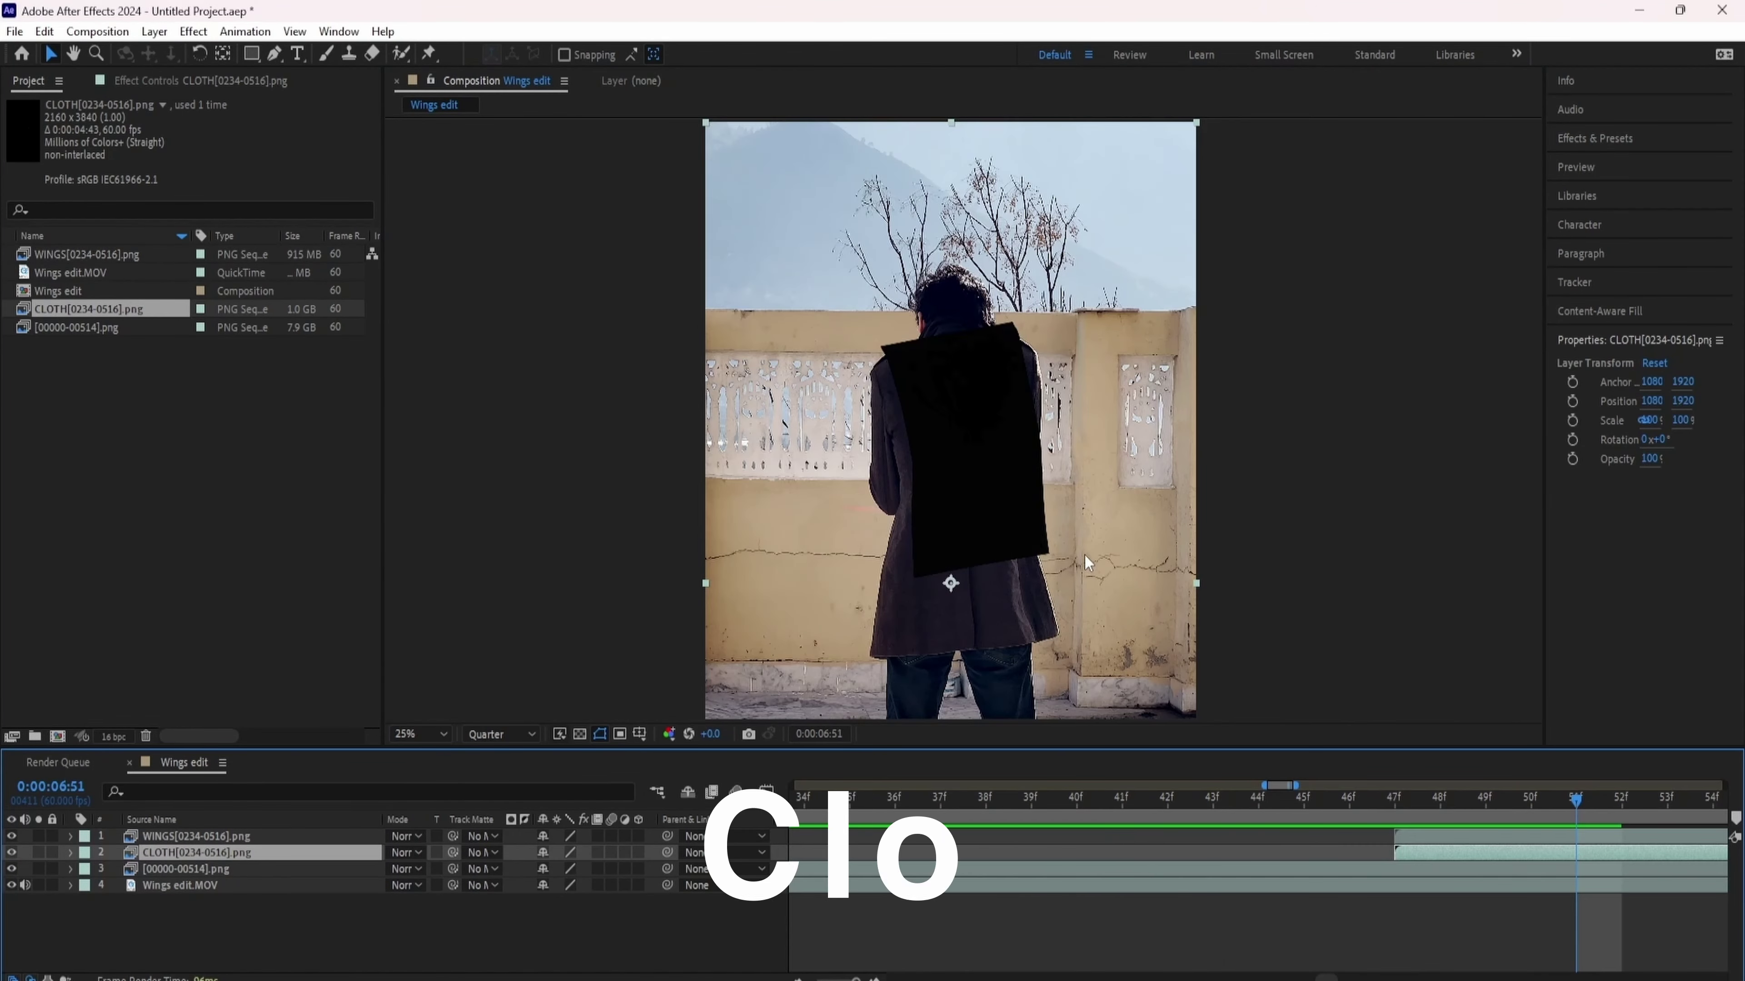
Apply Levels to the CLOTH layer and raise its gamma to 1.49.
{"action": "key", "text": "ctrl+space"}
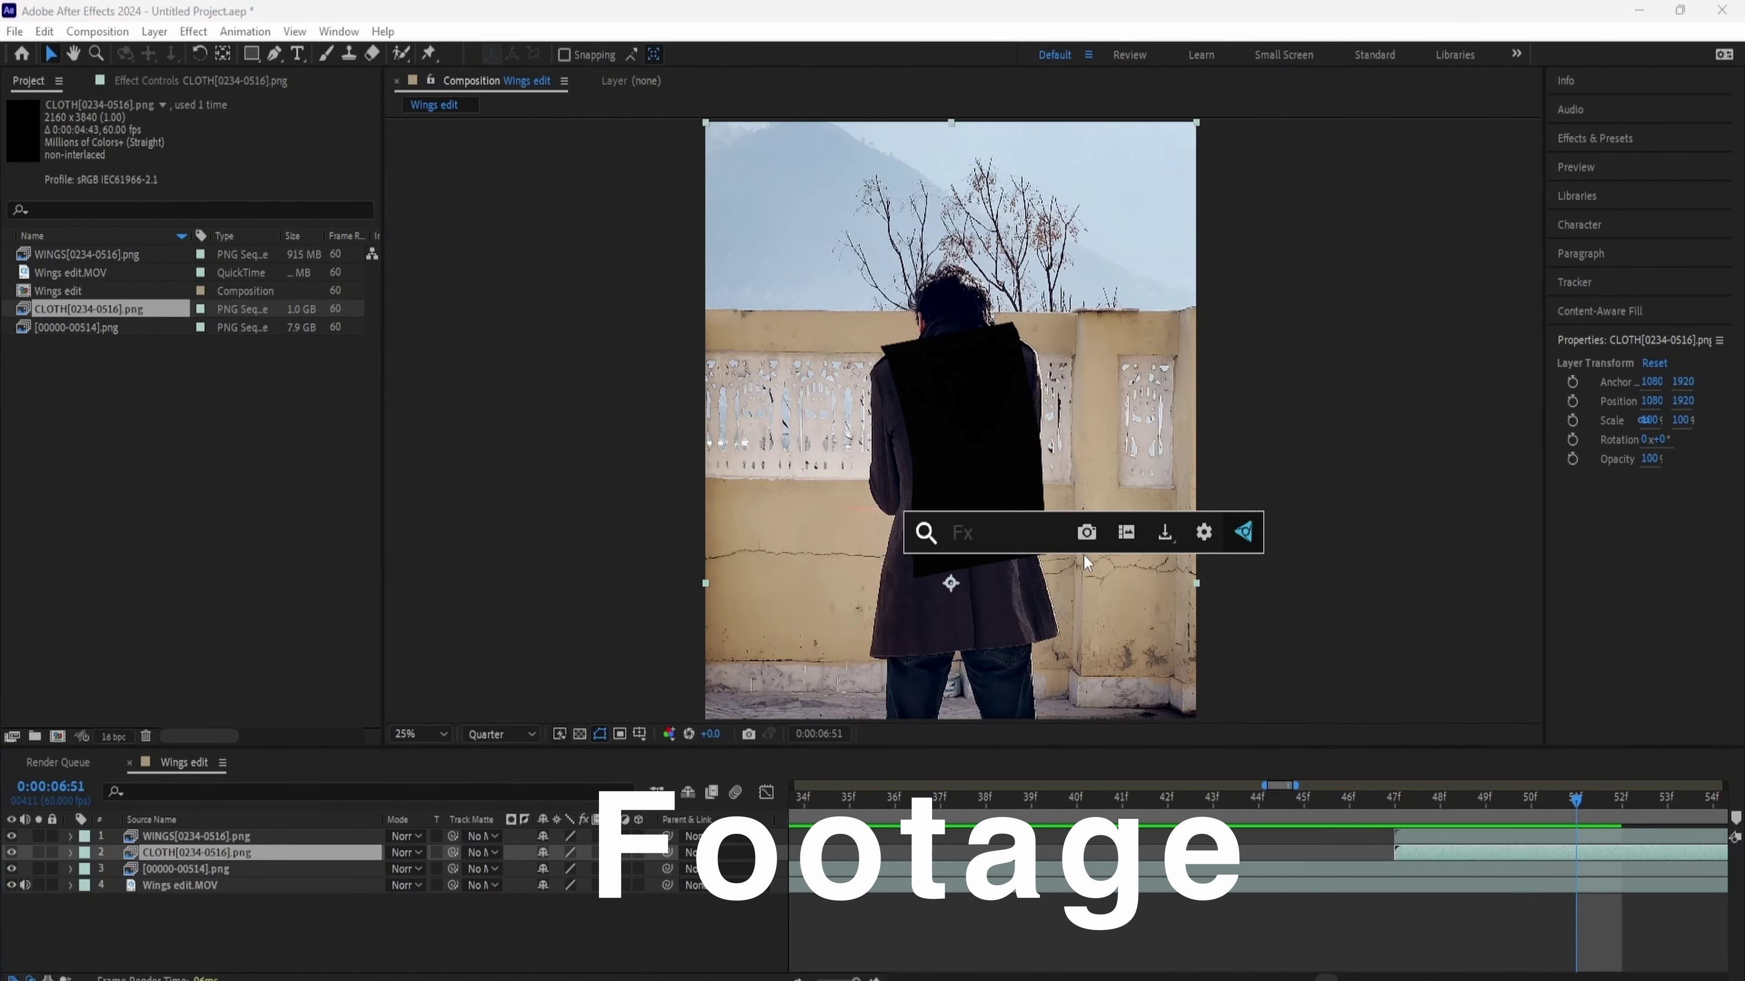
{"action": "type", "text": "level"}
{"action": "key", "text": "Return"}
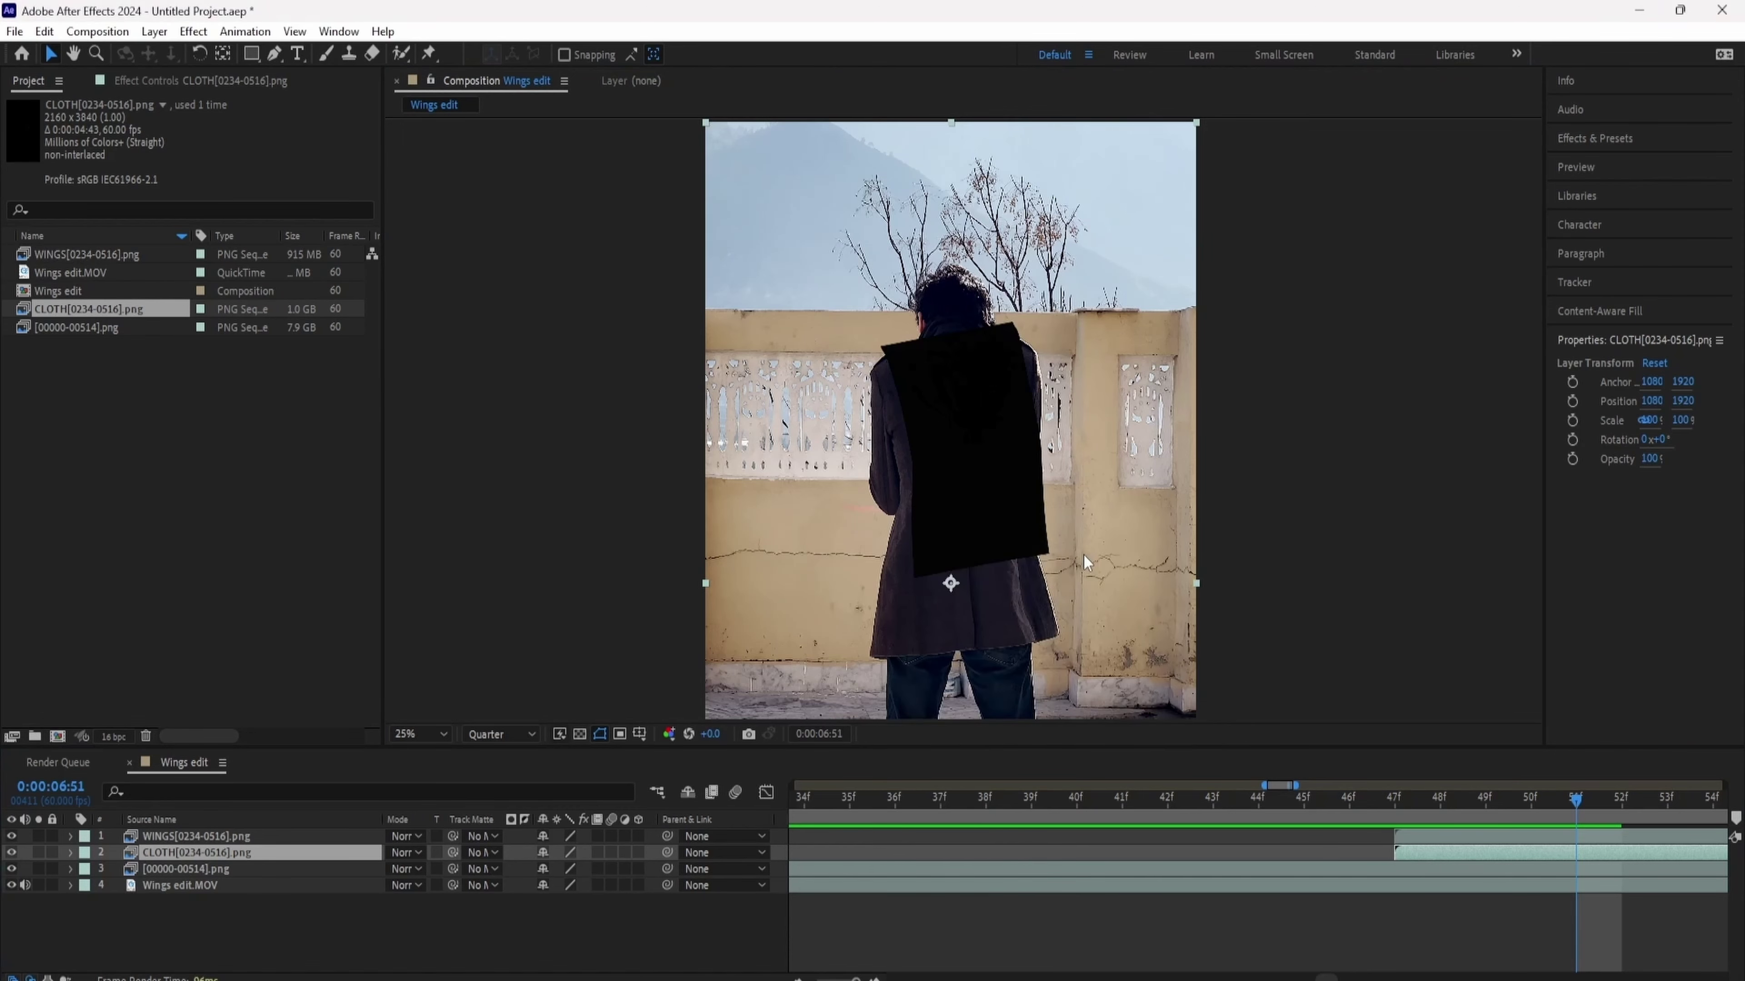
{"action": "left_click_drag", "start_coordinate": [168, 229], "coordinate": [135, 229]}
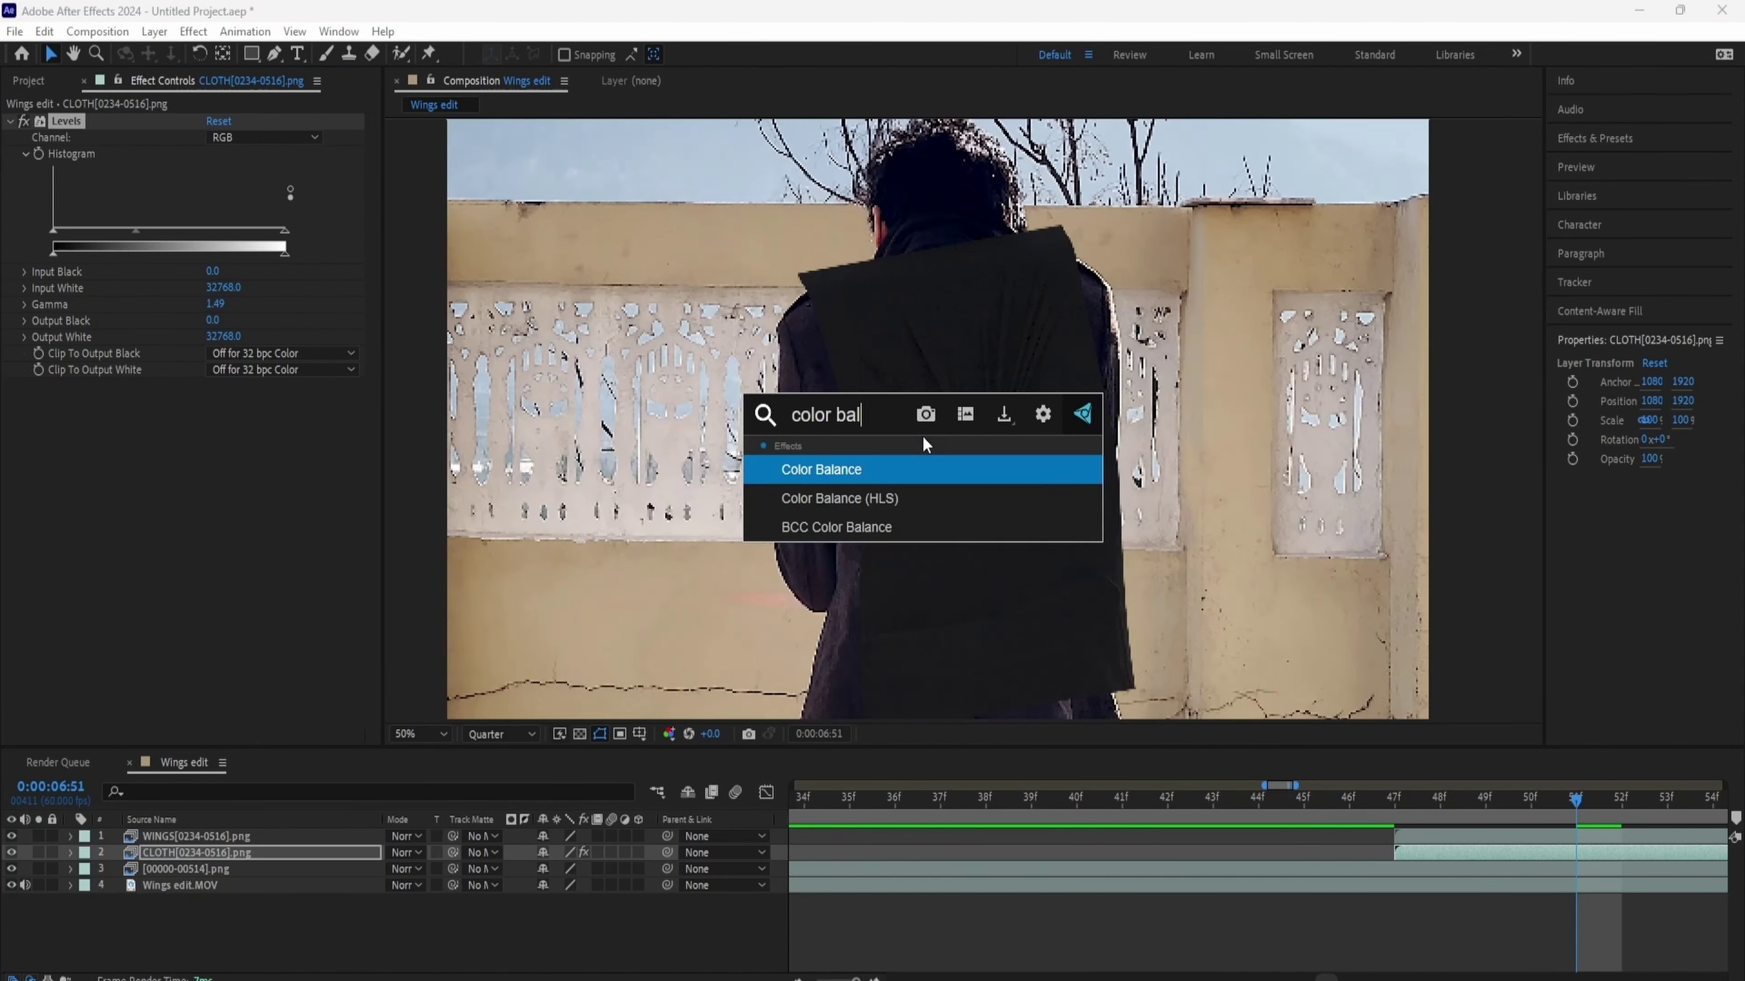
Add Color Balance to CLOTH with Shadow Red 18, Green 2.7 and Blue 35.
{"action": "key", "text": "Return"}
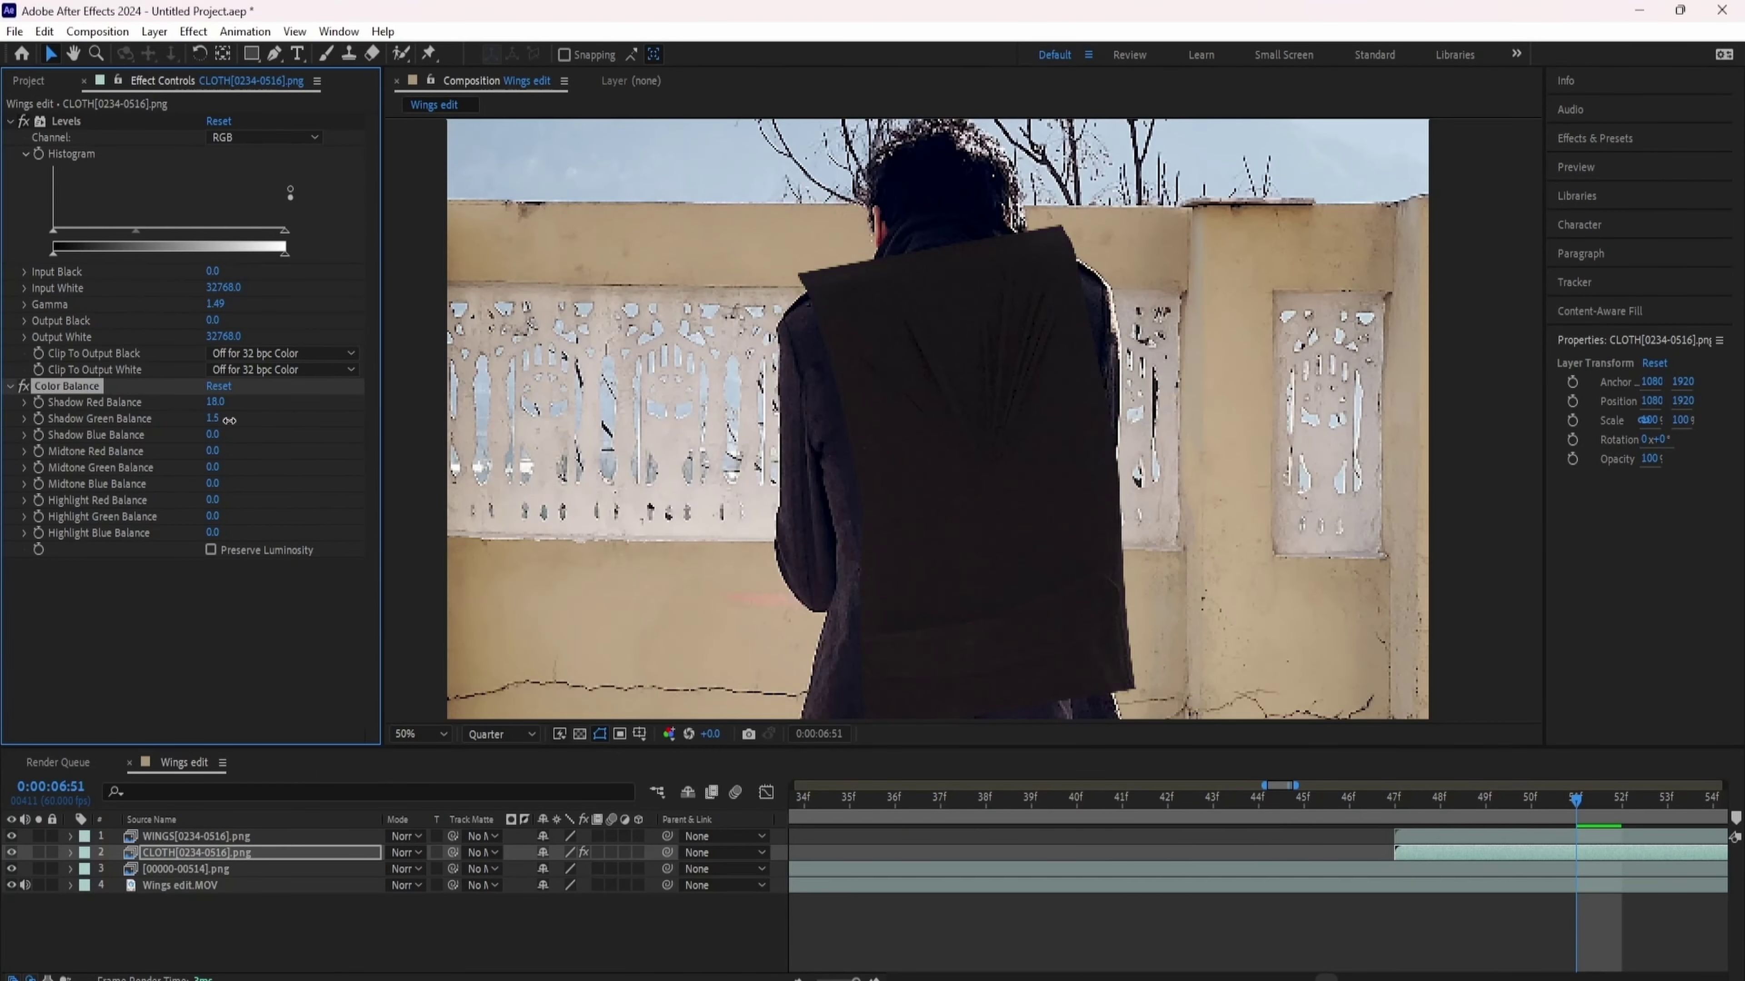
{"action": "mouse_move", "coordinate": [229, 420]}
{"action": "left_mouse_down"}
{"action": "mouse_move", "coordinate": [250, 416]}
{"action": "mouse_move", "coordinate": [192, 417]}
{"action": "mouse_move", "coordinate": [214, 417]}
{"action": "left_mouse_up"}
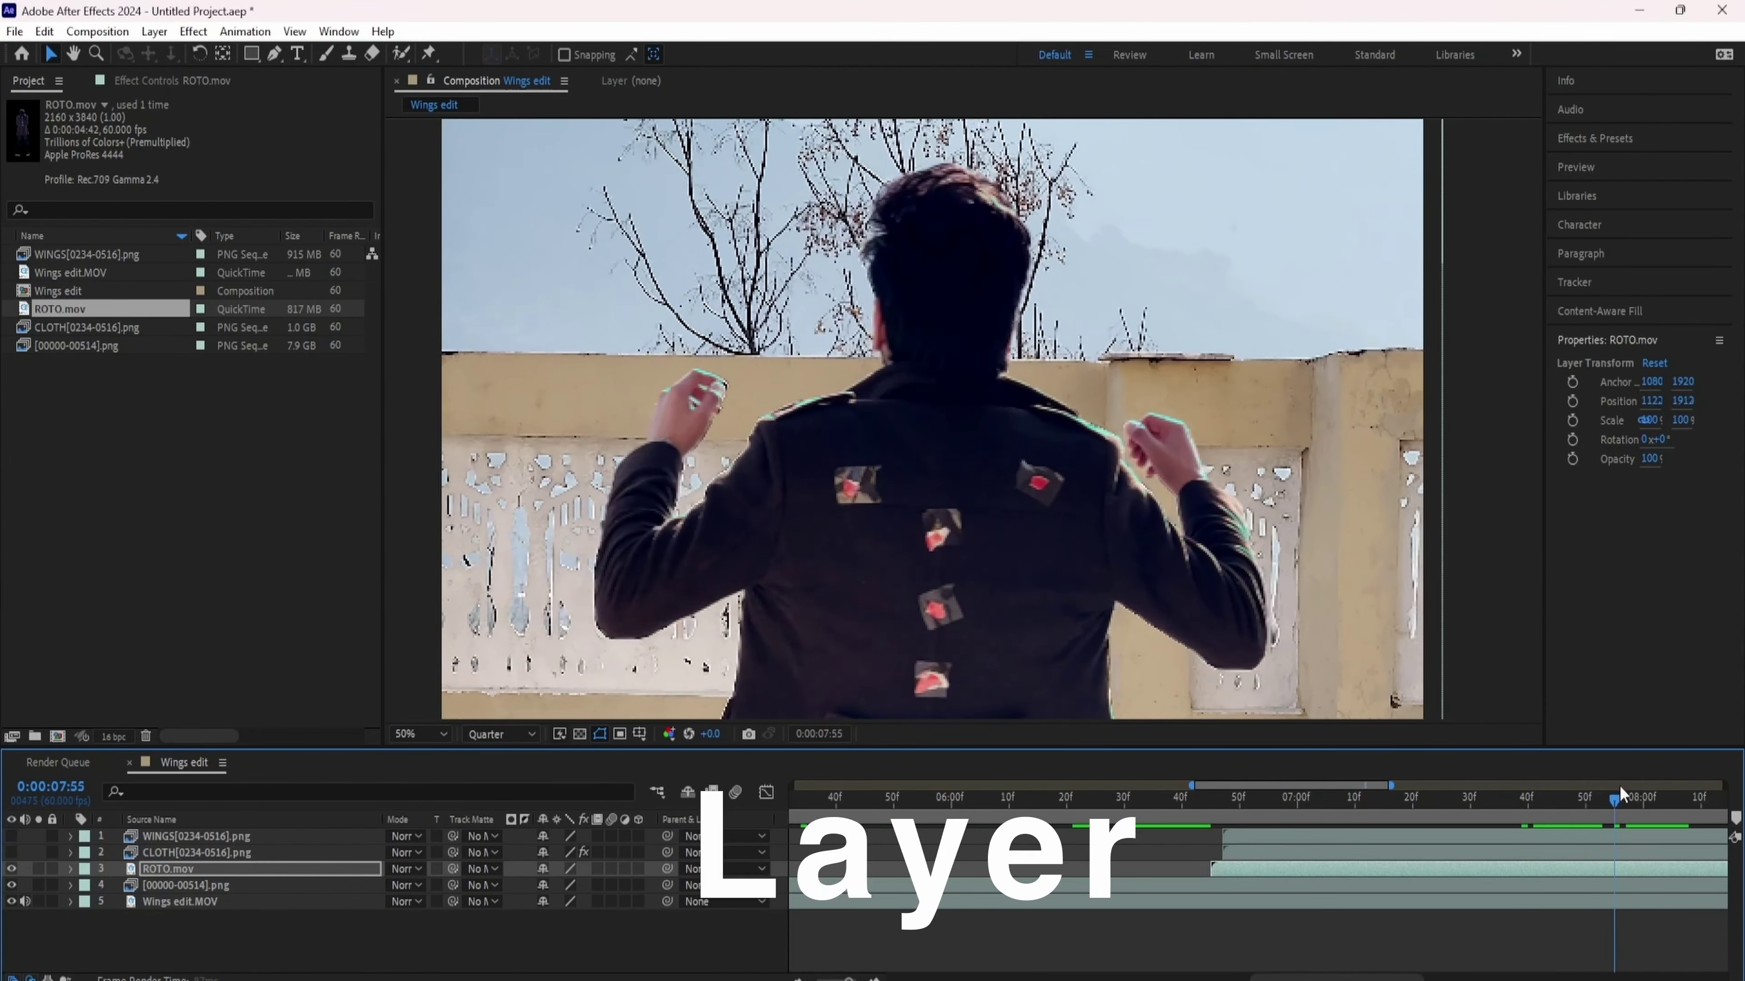
{"action": "left_click_drag", "start_coordinate": [1616, 797], "coordinate": [1401, 797]}
{"action": "key", "text": "ctrl+space"}
Apply Levels to ROTO.mov, with gamma 5.00 and Input White 0, for a white silhouette.
{"action": "type", "text": "lev"}
{"action": "key", "text": "Return"}
{"action": "left_click_drag", "start_coordinate": [184, 232], "coordinate": [38, 236]}
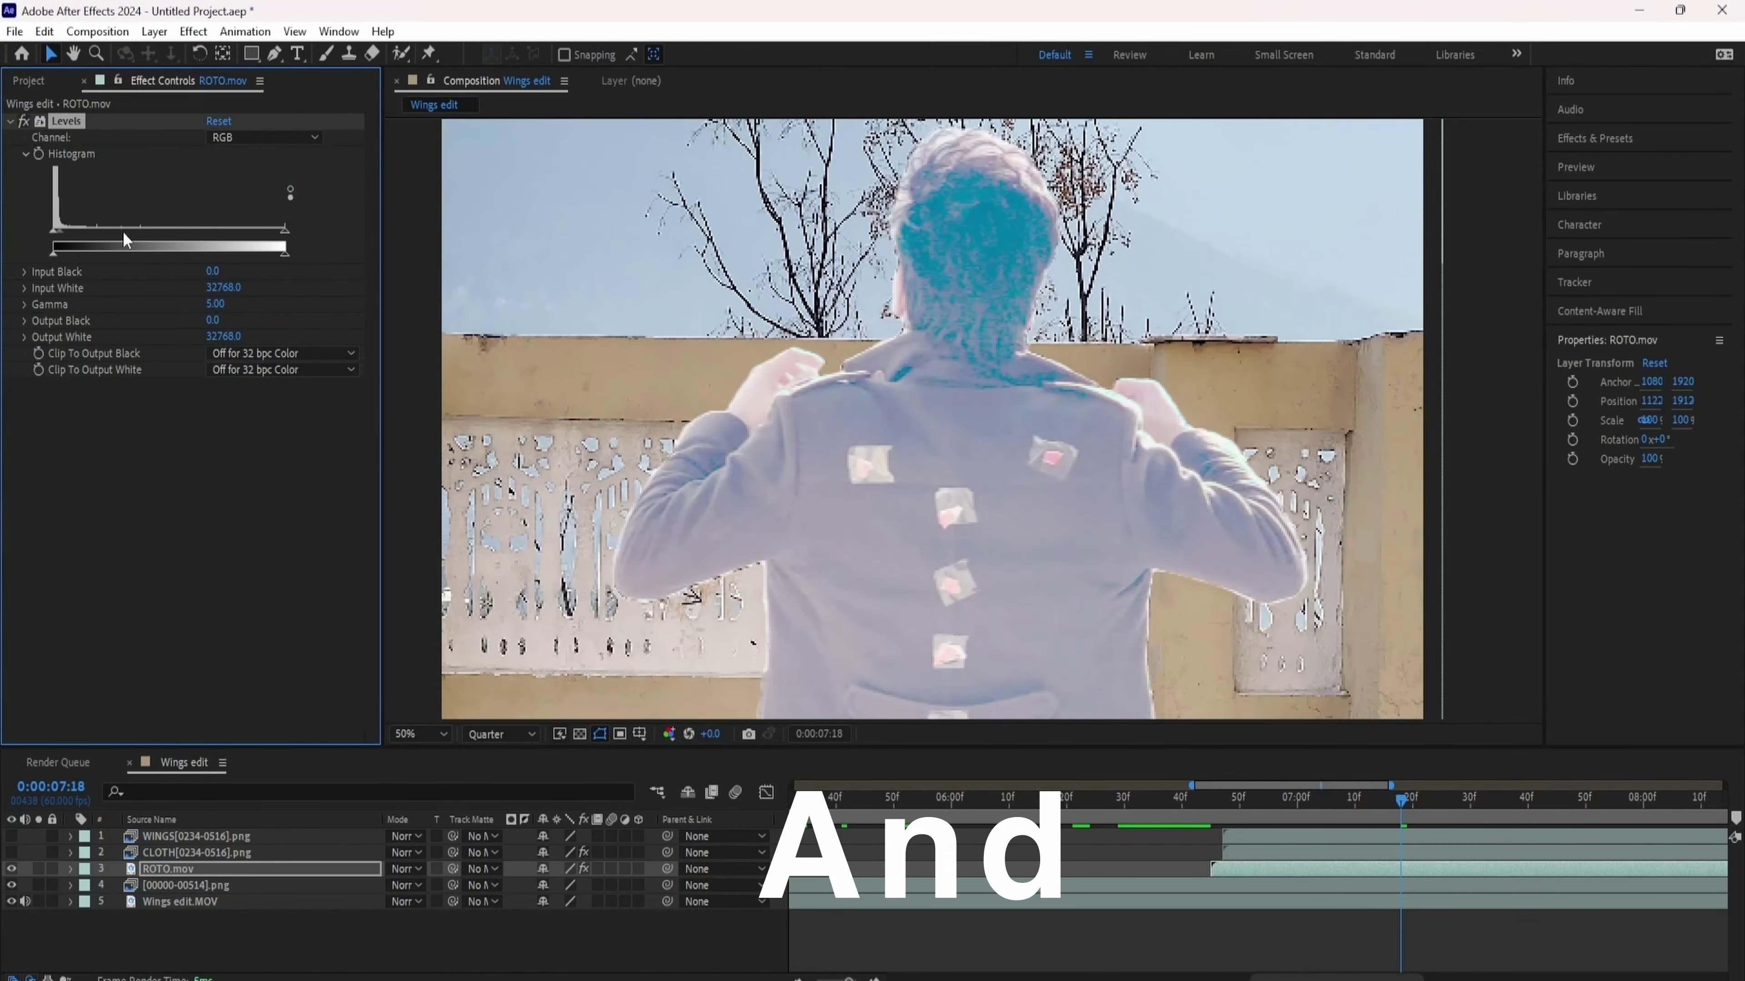
{"action": "left_click_drag", "start_coordinate": [223, 287], "coordinate": [137, 287]}
{"action": "scroll", "coordinate": [932, 419], "scroll_direction": "down", "scroll_amount": 2}
Pre-compose ROTO.mov, make it CLOTH's track matte, and reshape CLOTH's mask.
{"action": "right_click", "coordinate": [1297, 868]}
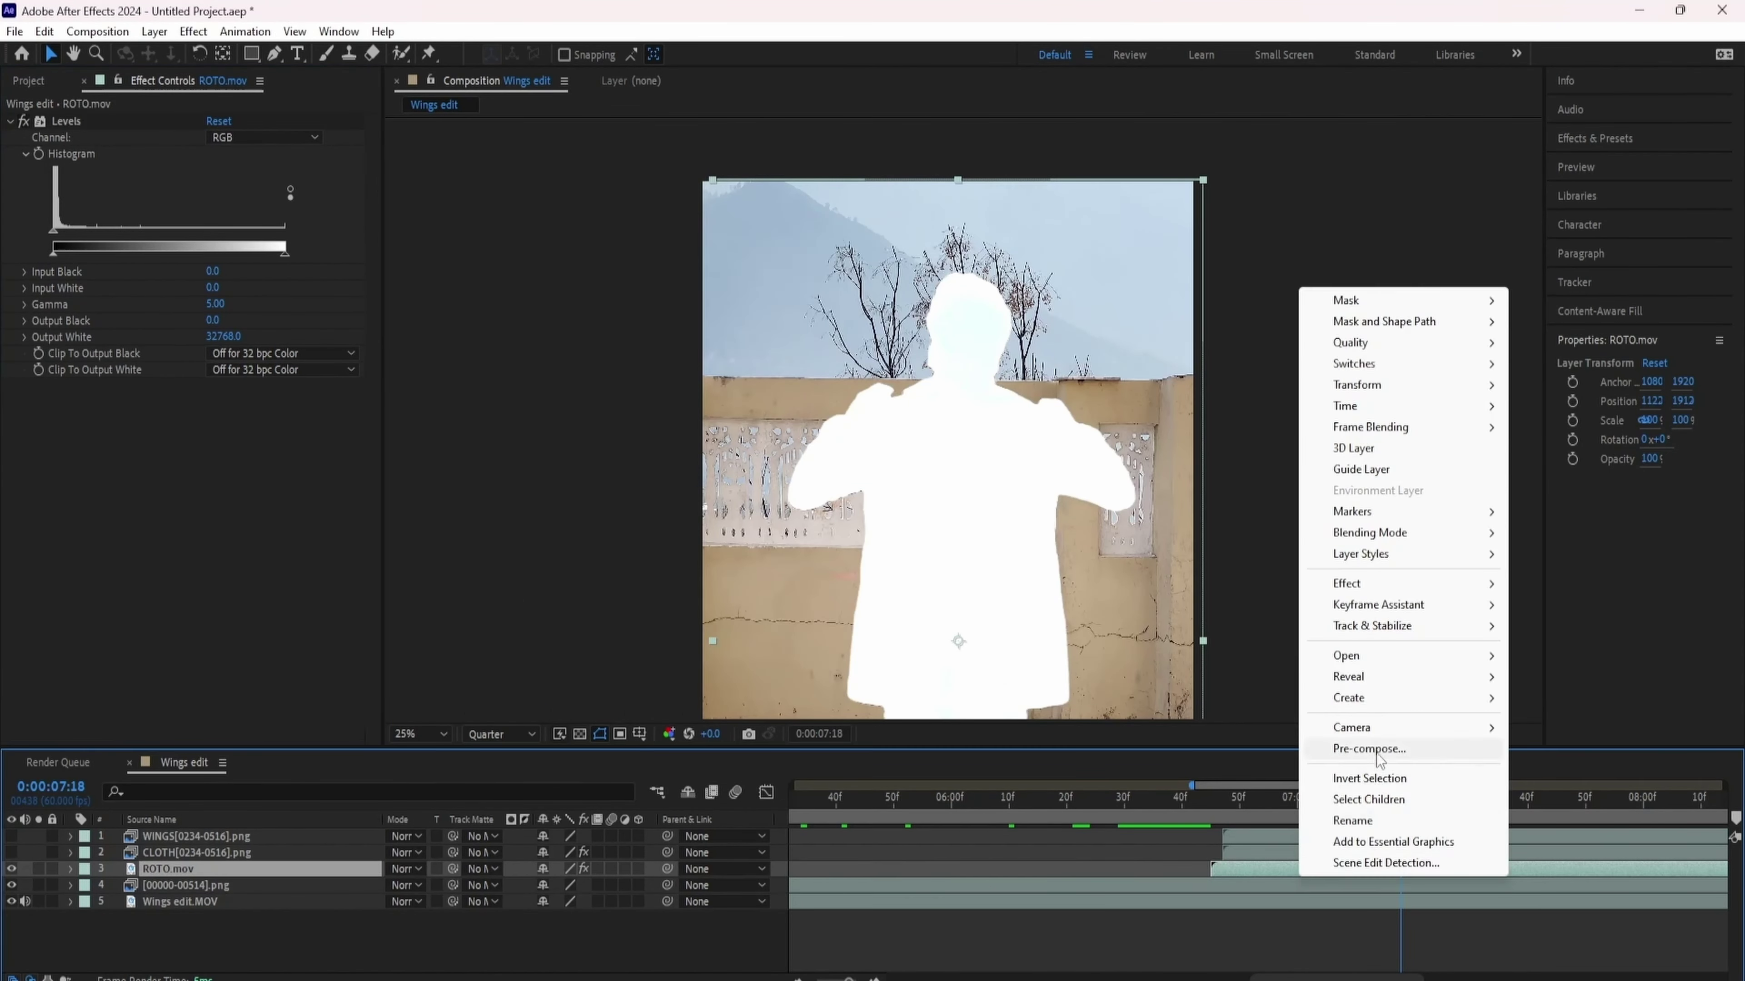
{"action": "left_click", "coordinate": [1324, 856]}
{"action": "left_click", "coordinate": [611, 445]}
{"action": "left_click", "coordinate": [800, 542]}
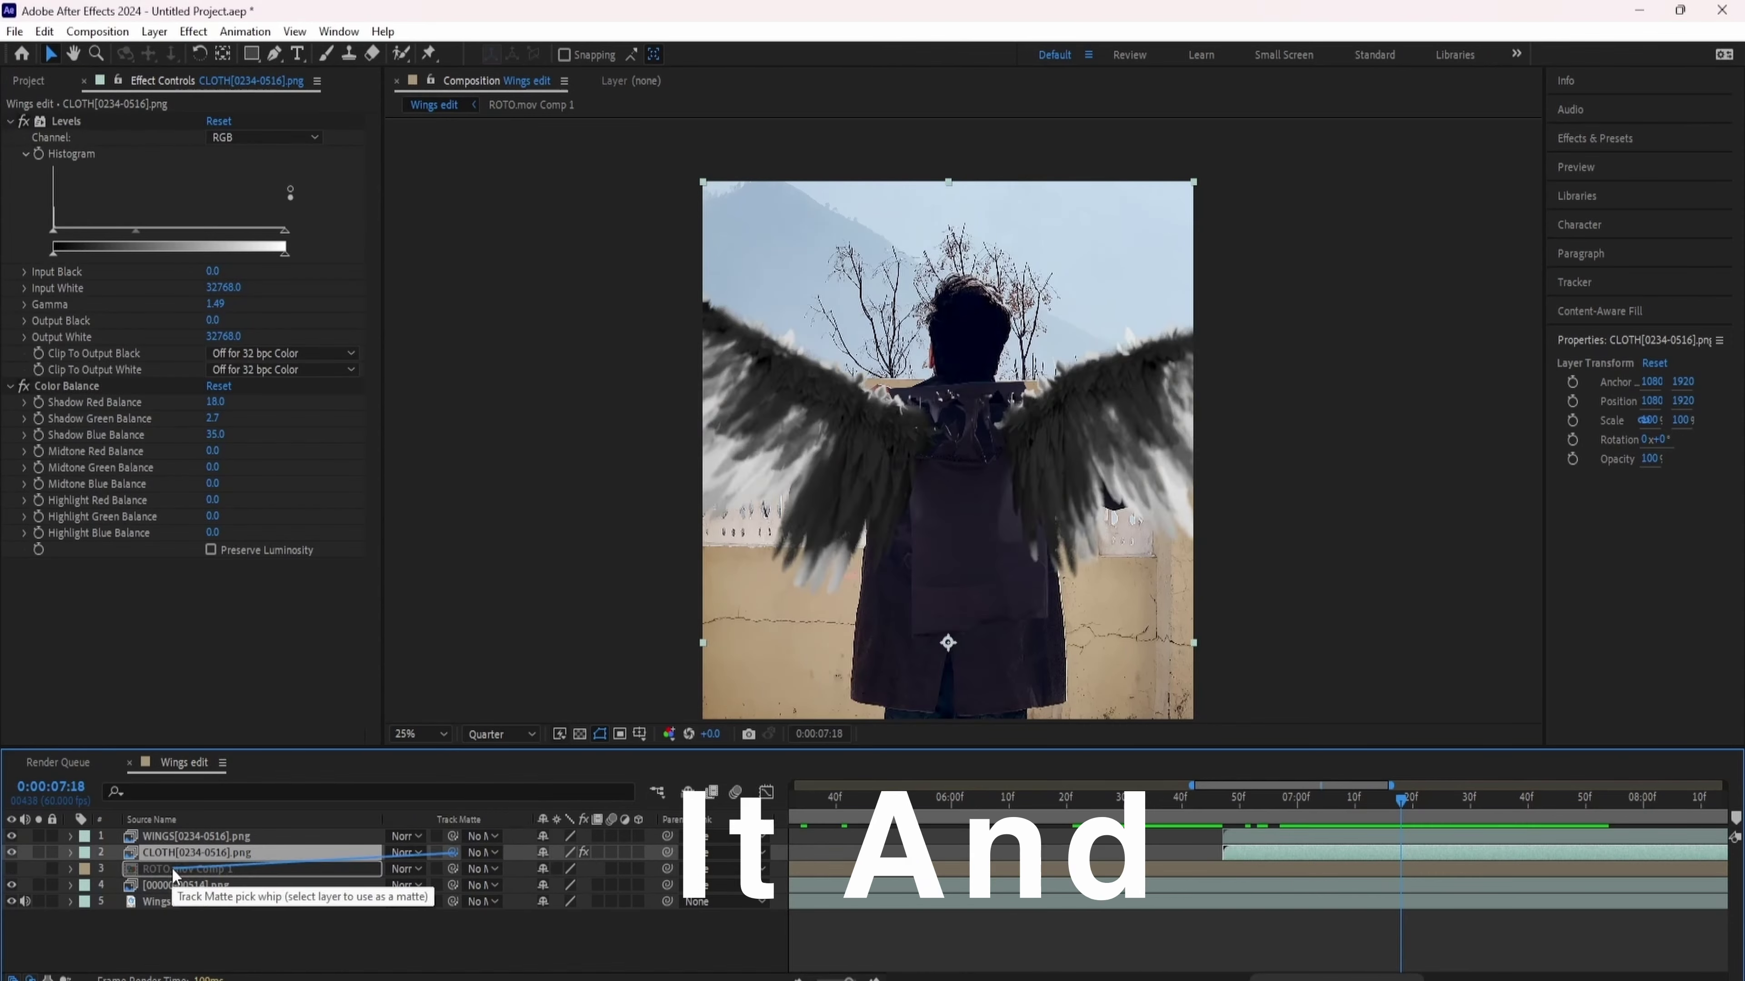
{"action": "left_click_drag", "start_coordinate": [283, 861], "coordinate": [199, 869]}
{"action": "scroll", "coordinate": [815, 474], "scroll_direction": "up", "scroll_amount": 4}
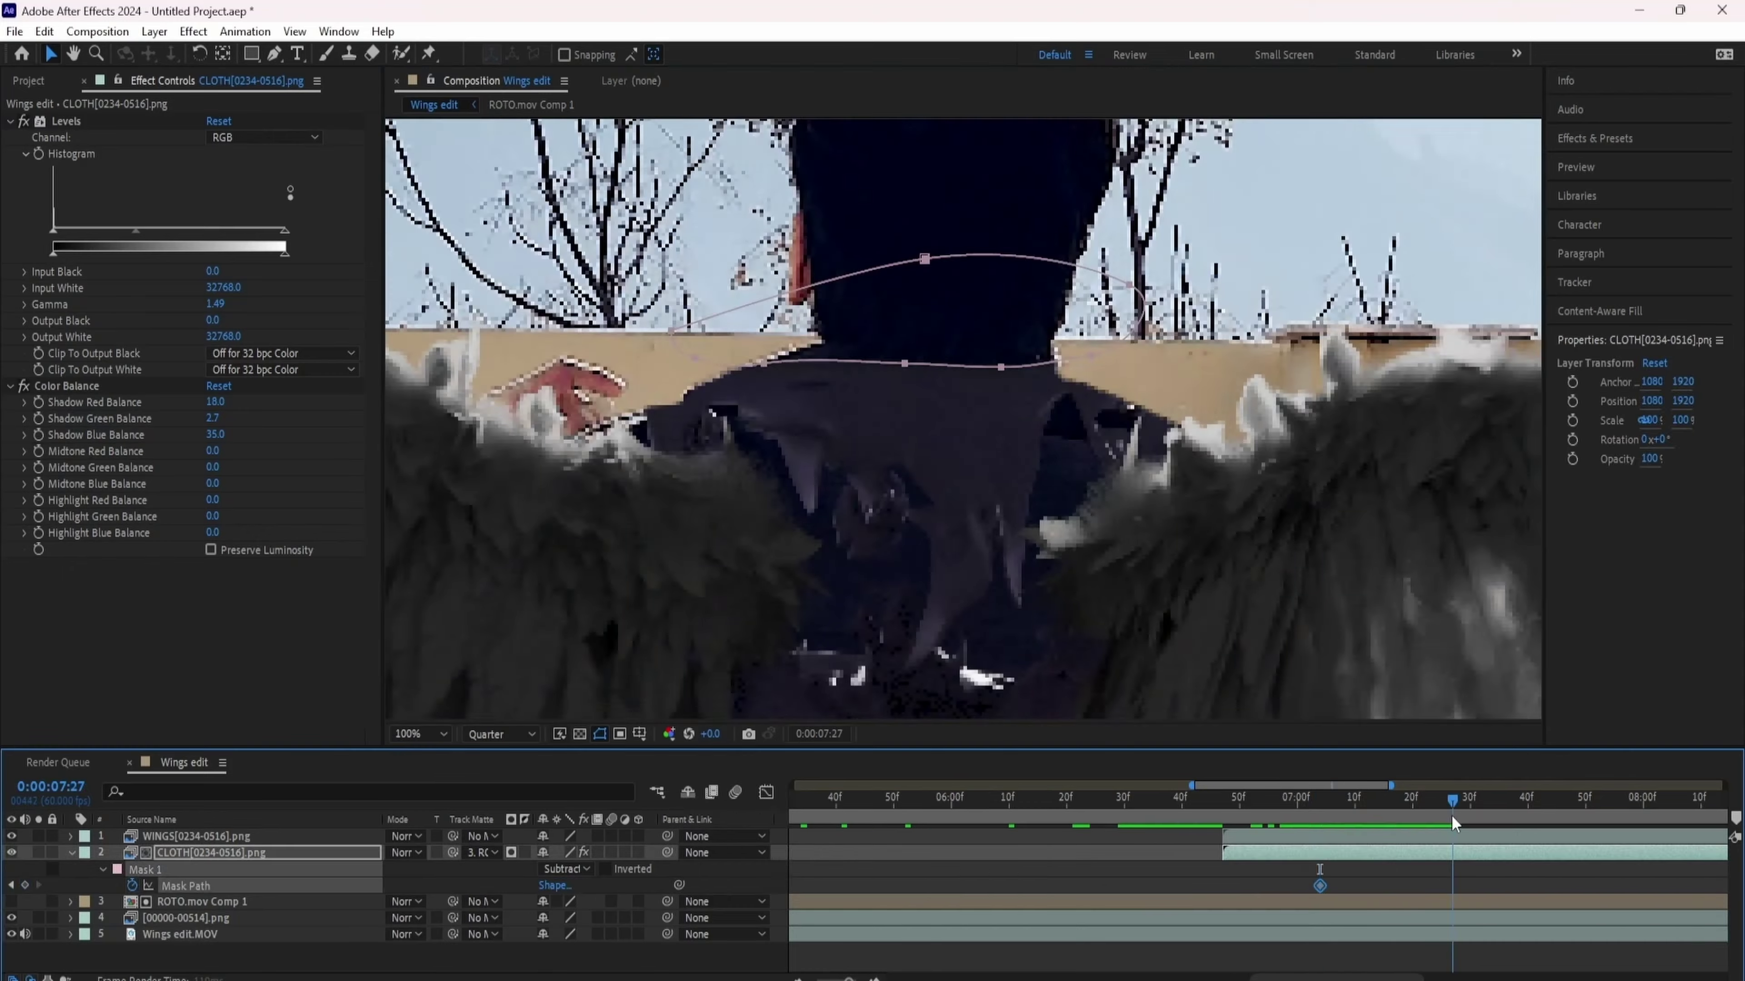
{"action": "left_click_drag", "start_coordinate": [1072, 385], "coordinate": [1094, 402]}
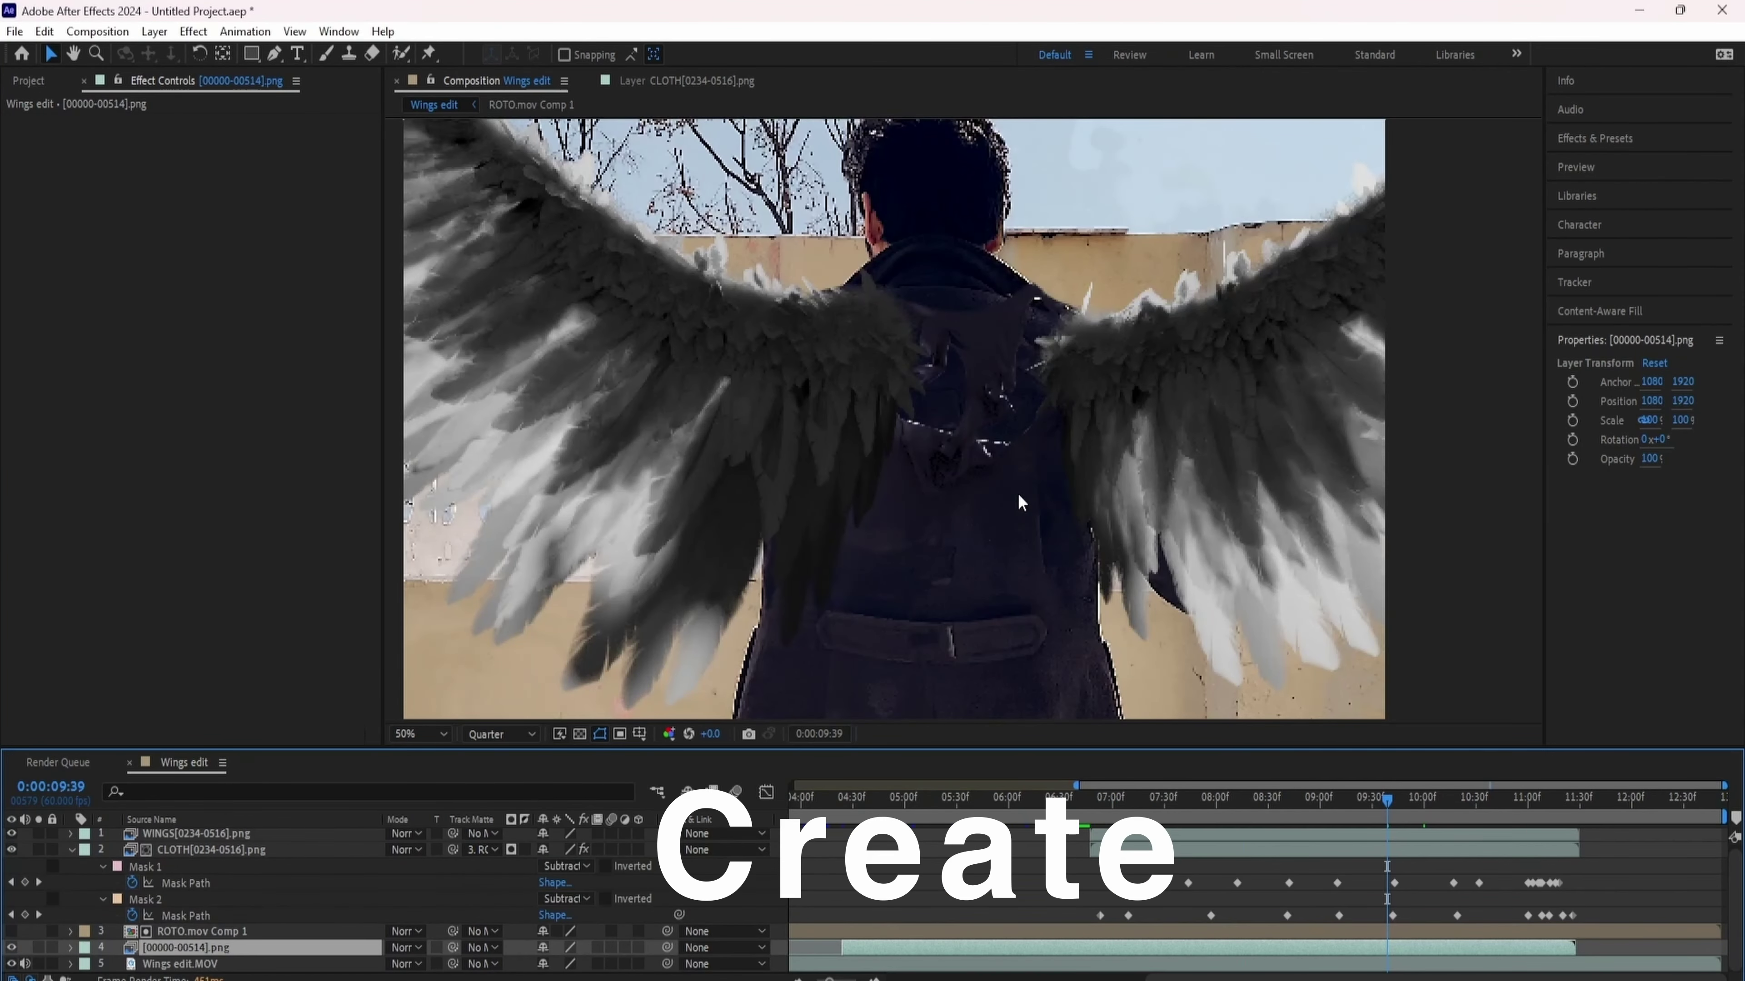
Add an adjustment layer with Tint, mapping black to dark red 170202.
{"action": "key", "text": "ctrl+alt+y"}
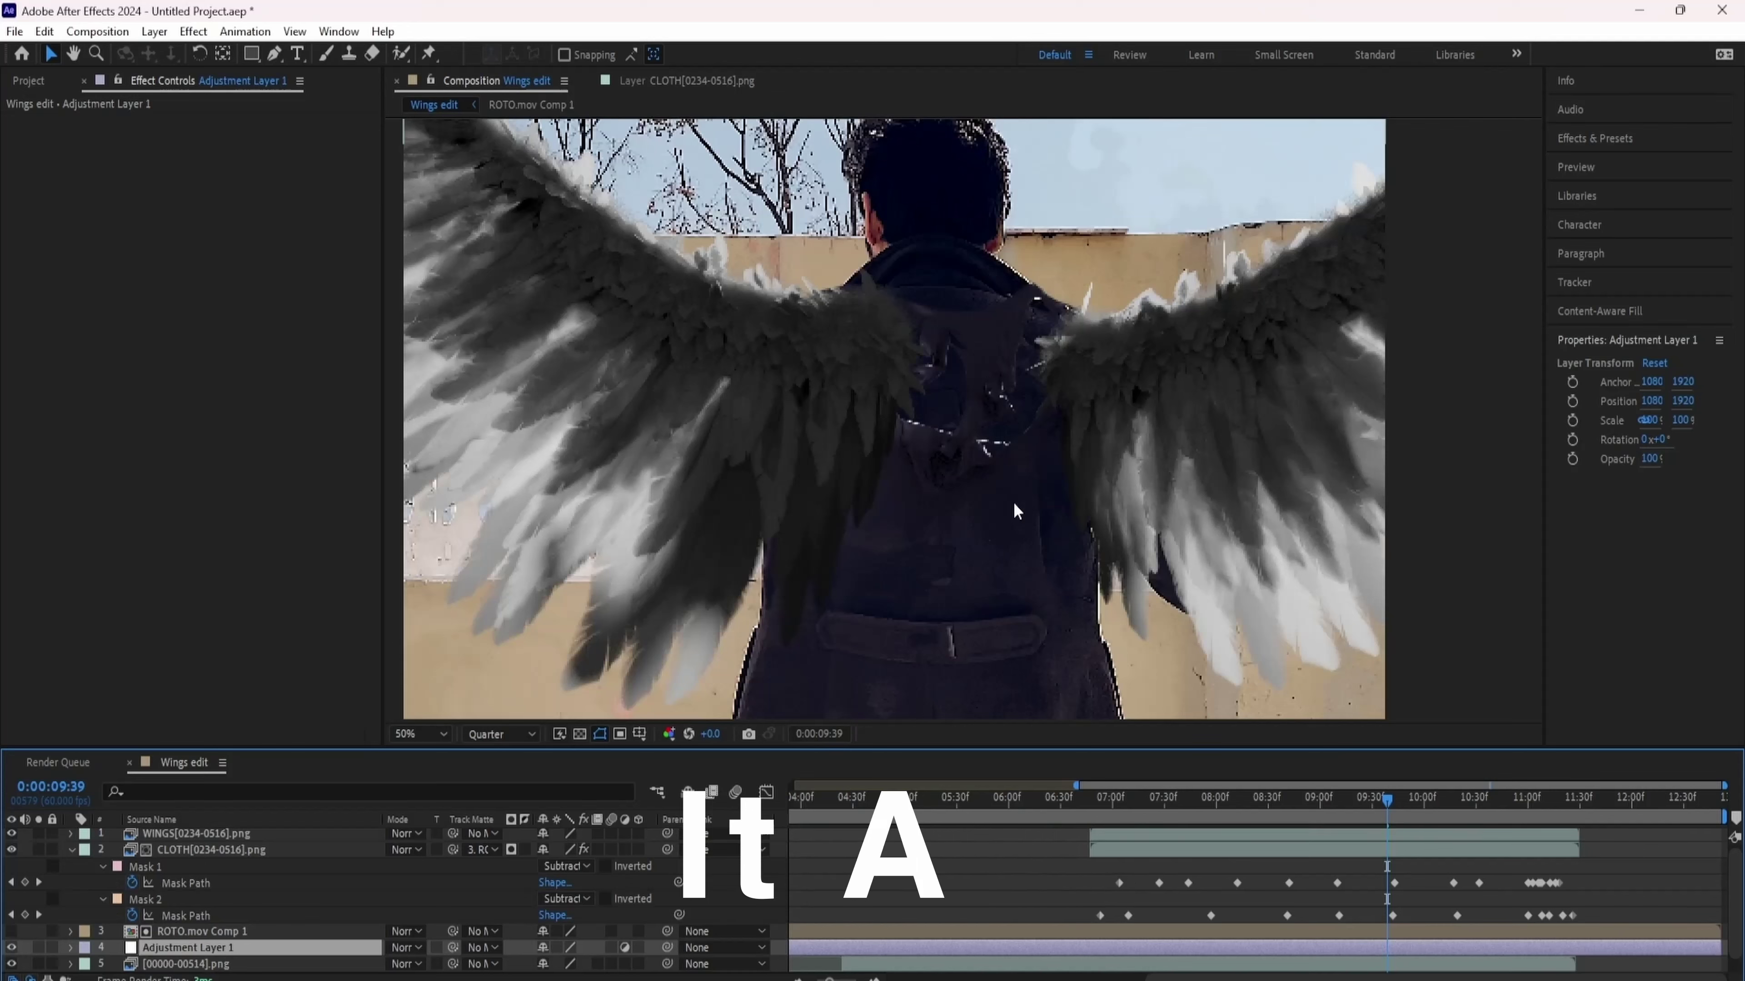
{"action": "key", "text": "ctrl+space"}
{"action": "type", "text": "tint"}
{"action": "key", "text": "Return"}
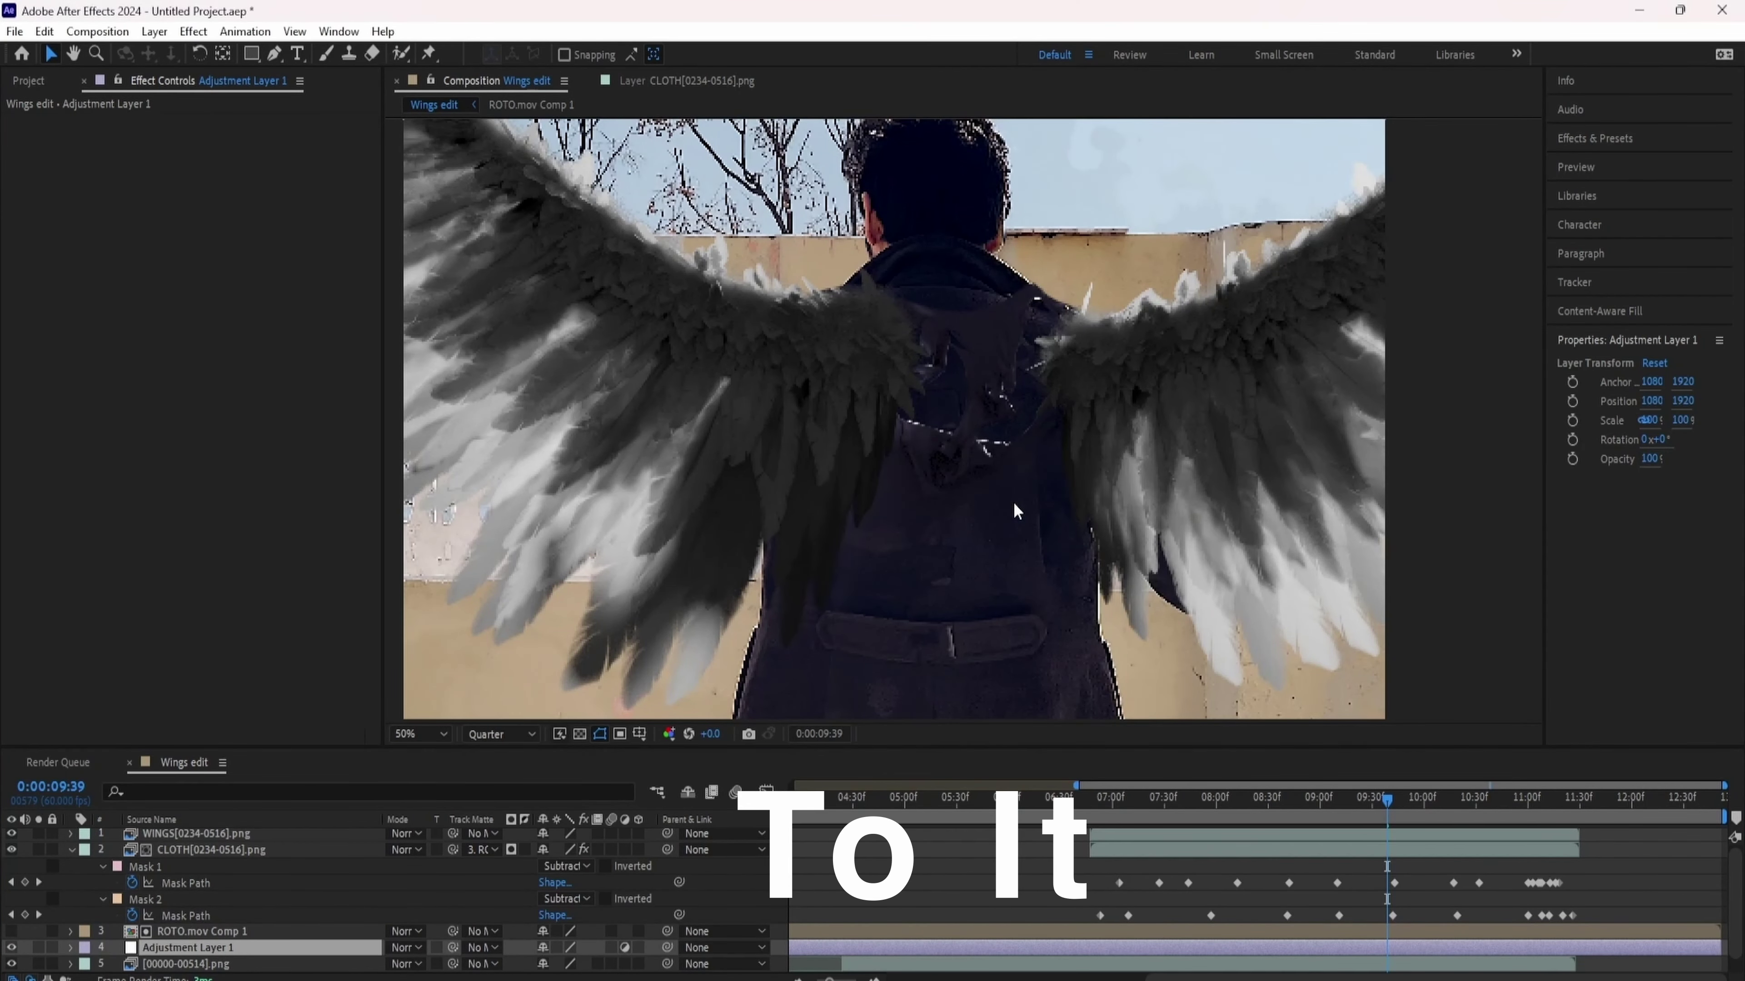
{"action": "left_click", "coordinate": [214, 138]}
{"action": "mouse_move", "coordinate": [1425, 528]}
{"action": "left_mouse_down"}
{"action": "mouse_move", "coordinate": [1410, 550]}
{"action": "mouse_move", "coordinate": [1423, 697]}
{"action": "left_mouse_up"}
{"action": "left_click", "coordinate": [1613, 467]}
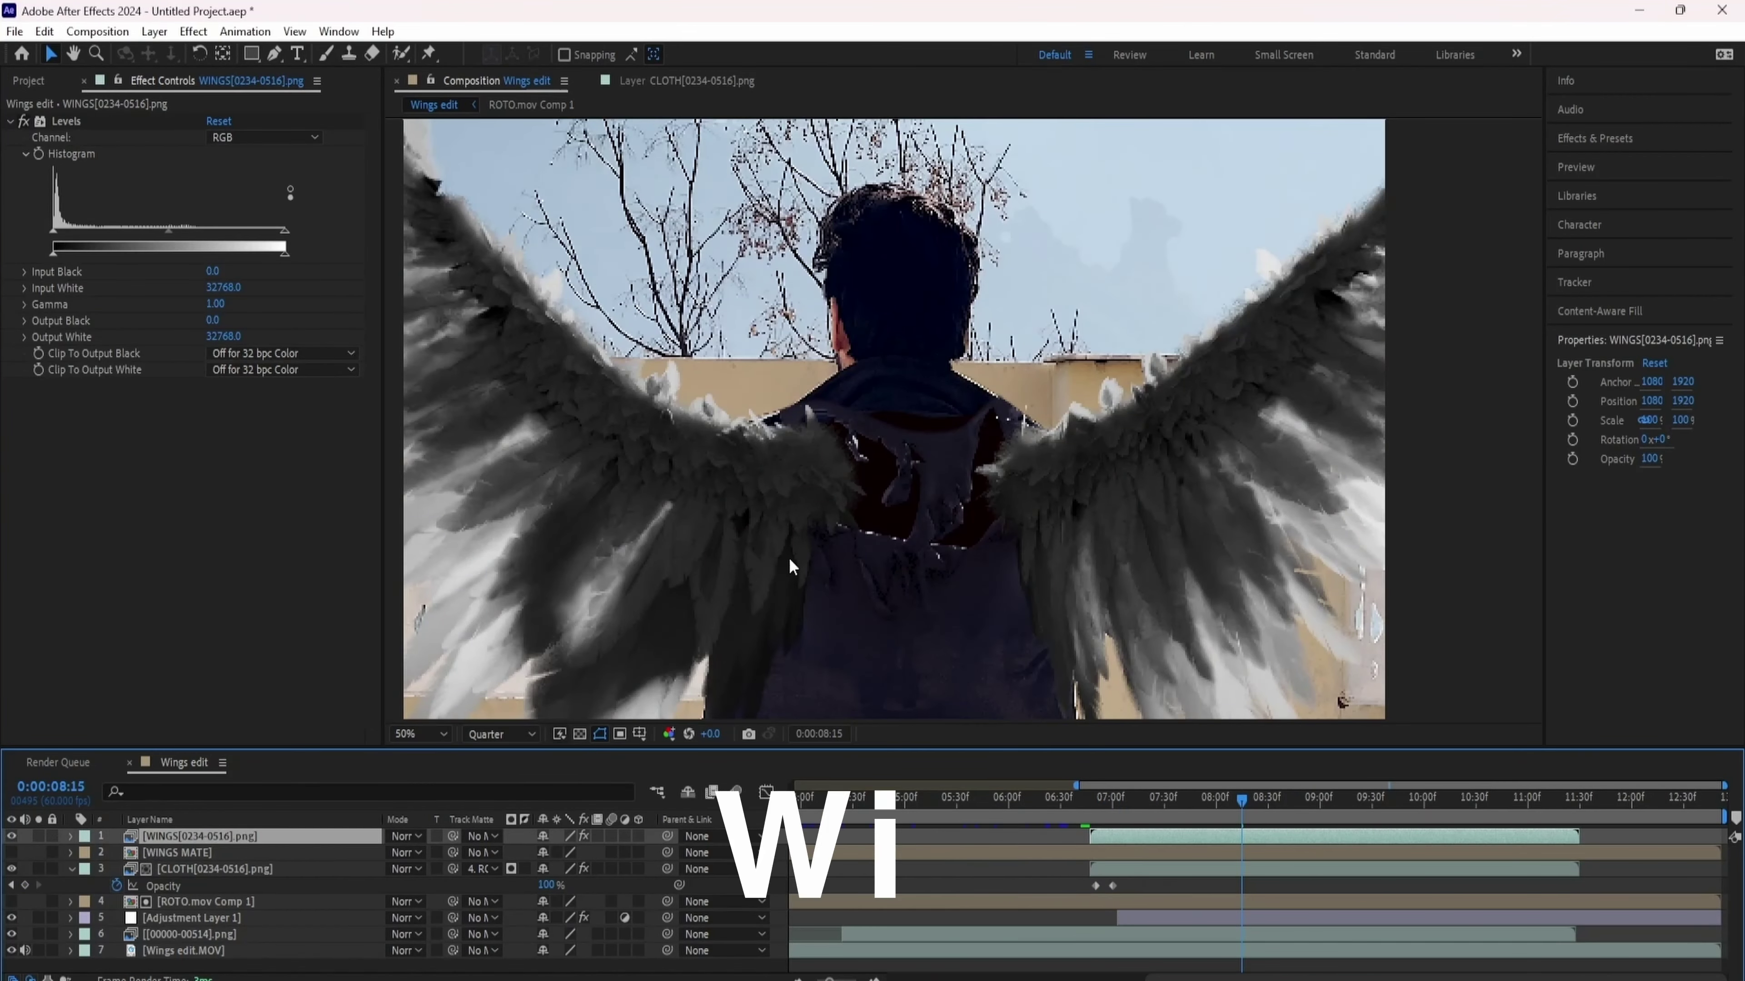
Brighten the wings' midtones slightly with Levels and add Color Balance to WINGS.
{"action": "key", "text": "comma"}
{"action": "left_click_drag", "start_coordinate": [169, 232], "coordinate": [152, 230]}
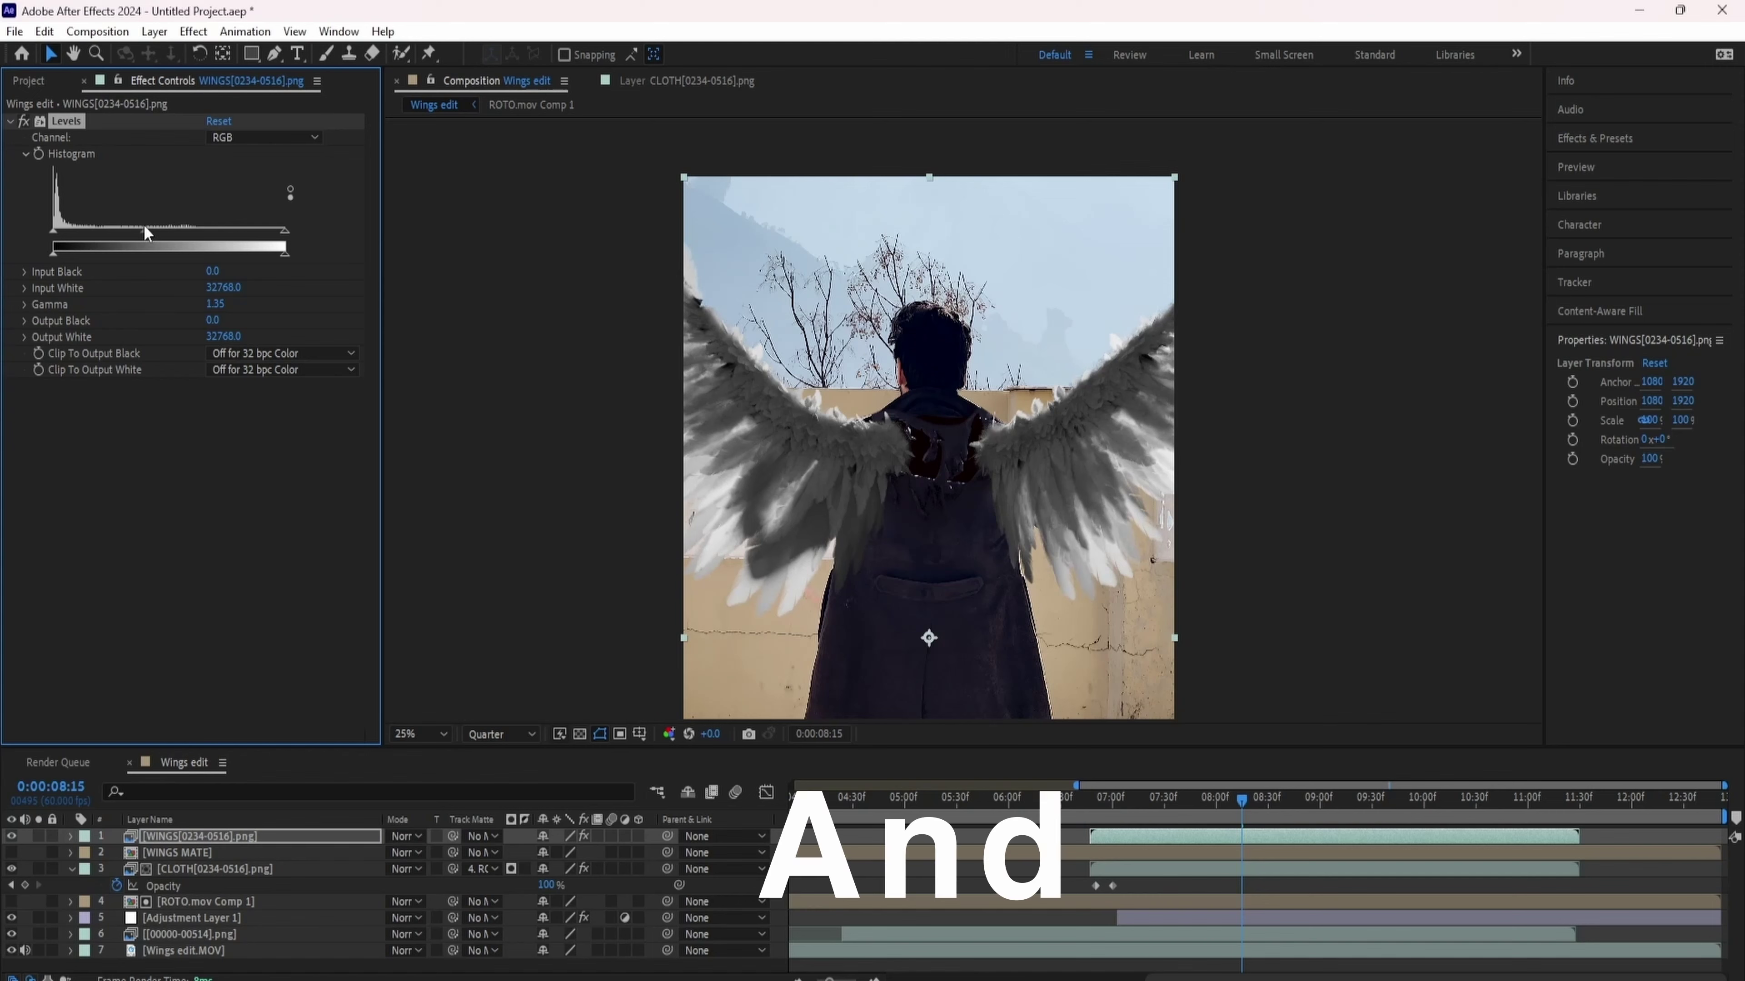
{"action": "key", "text": "ctrl+space"}
{"action": "type", "text": "color"}
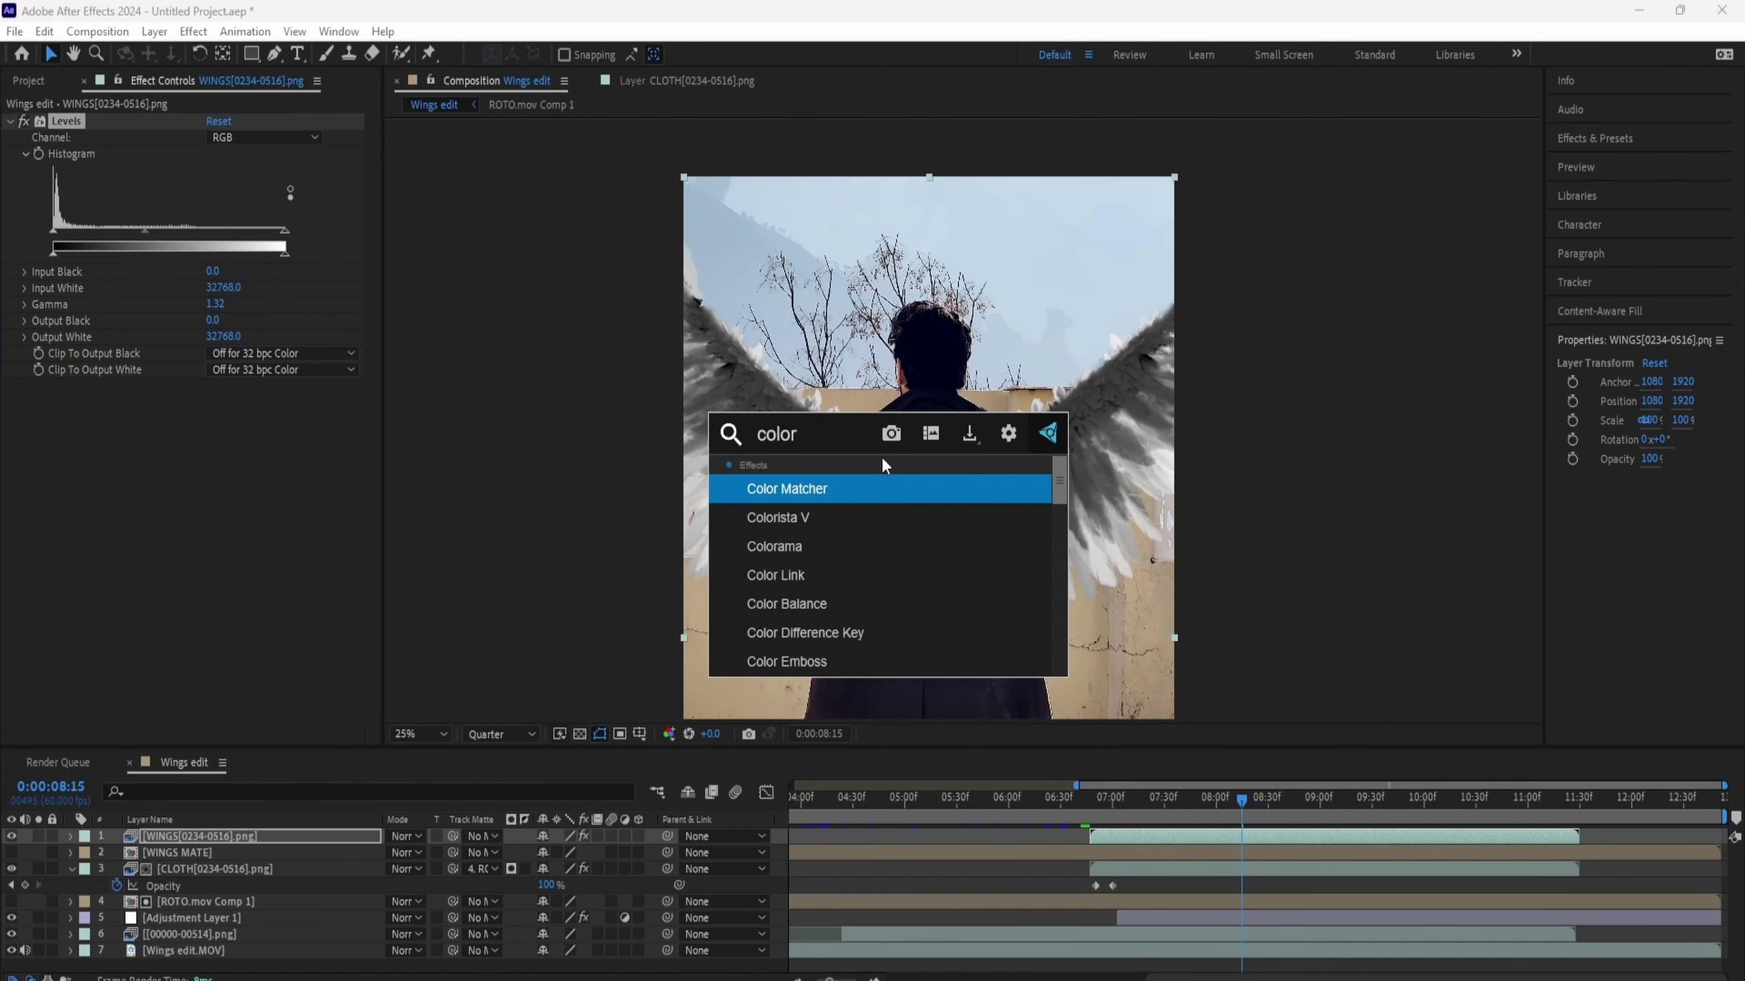
{"action": "key", "text": "Down"}
{"action": "key", "text": "Down"}
{"action": "key", "text": "Down"}
{"action": "key", "text": "Down"}
{"action": "key", "text": "Return"}
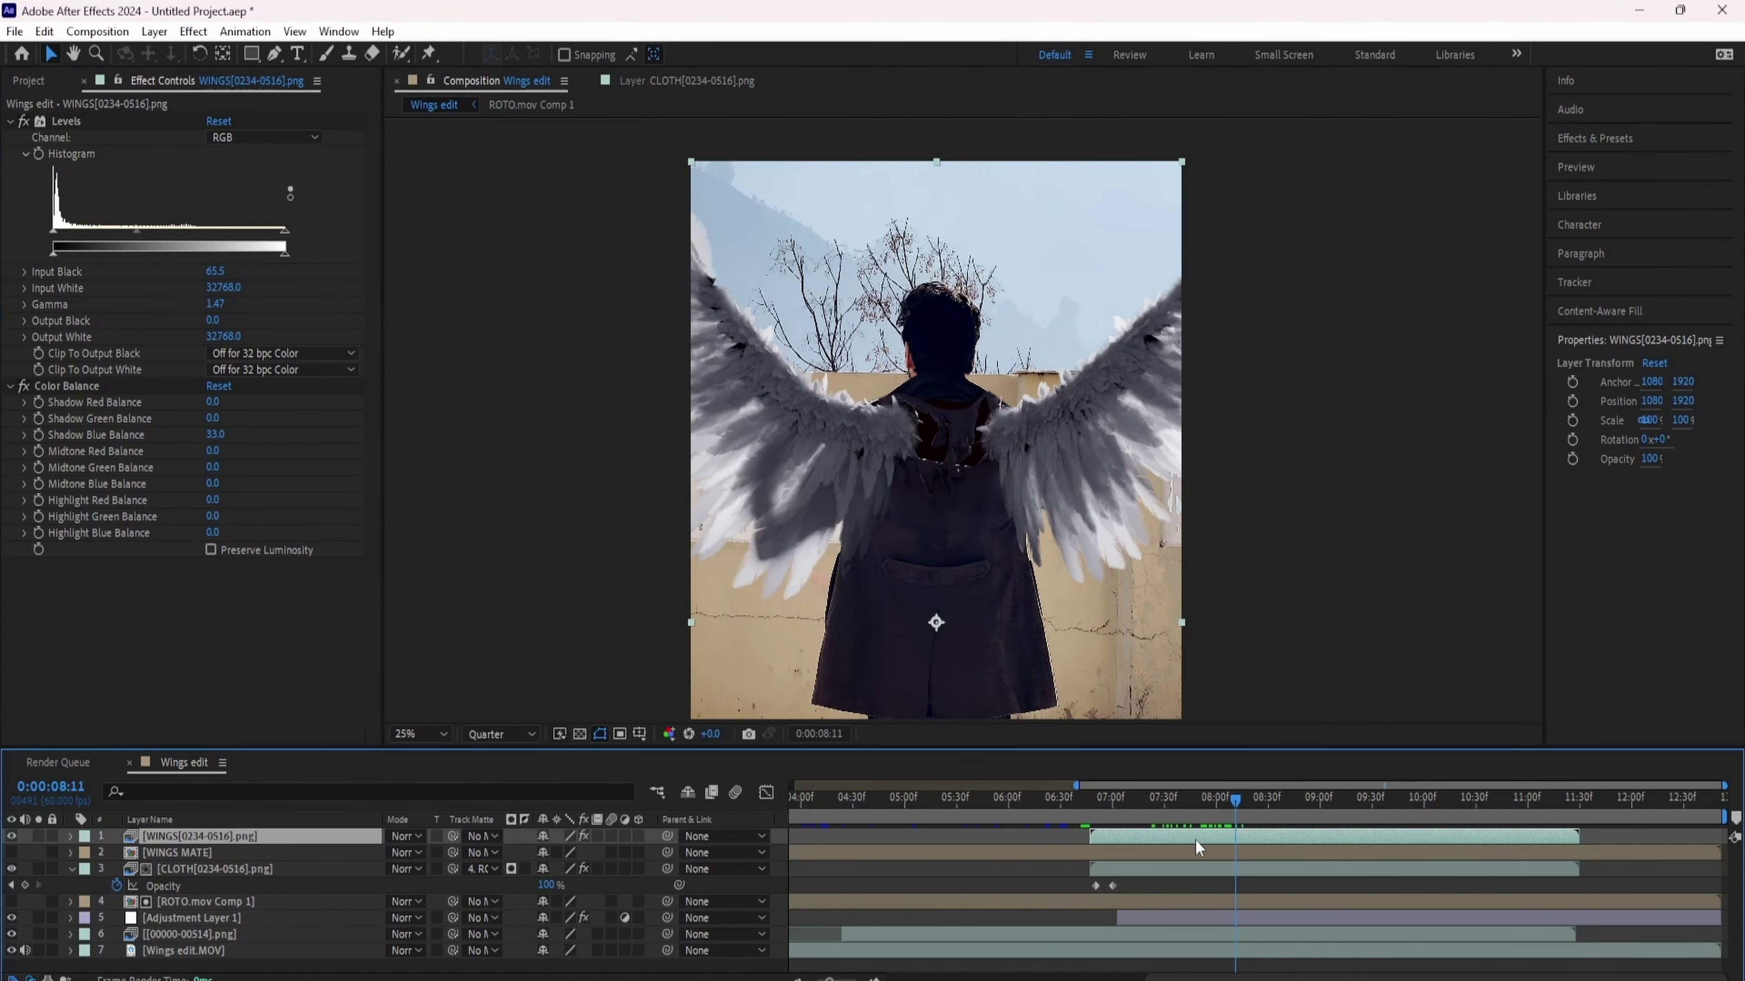
Duplicate the WINGS layer and delete its Levels effect.
{"action": "key", "text": "ctrl+d"}
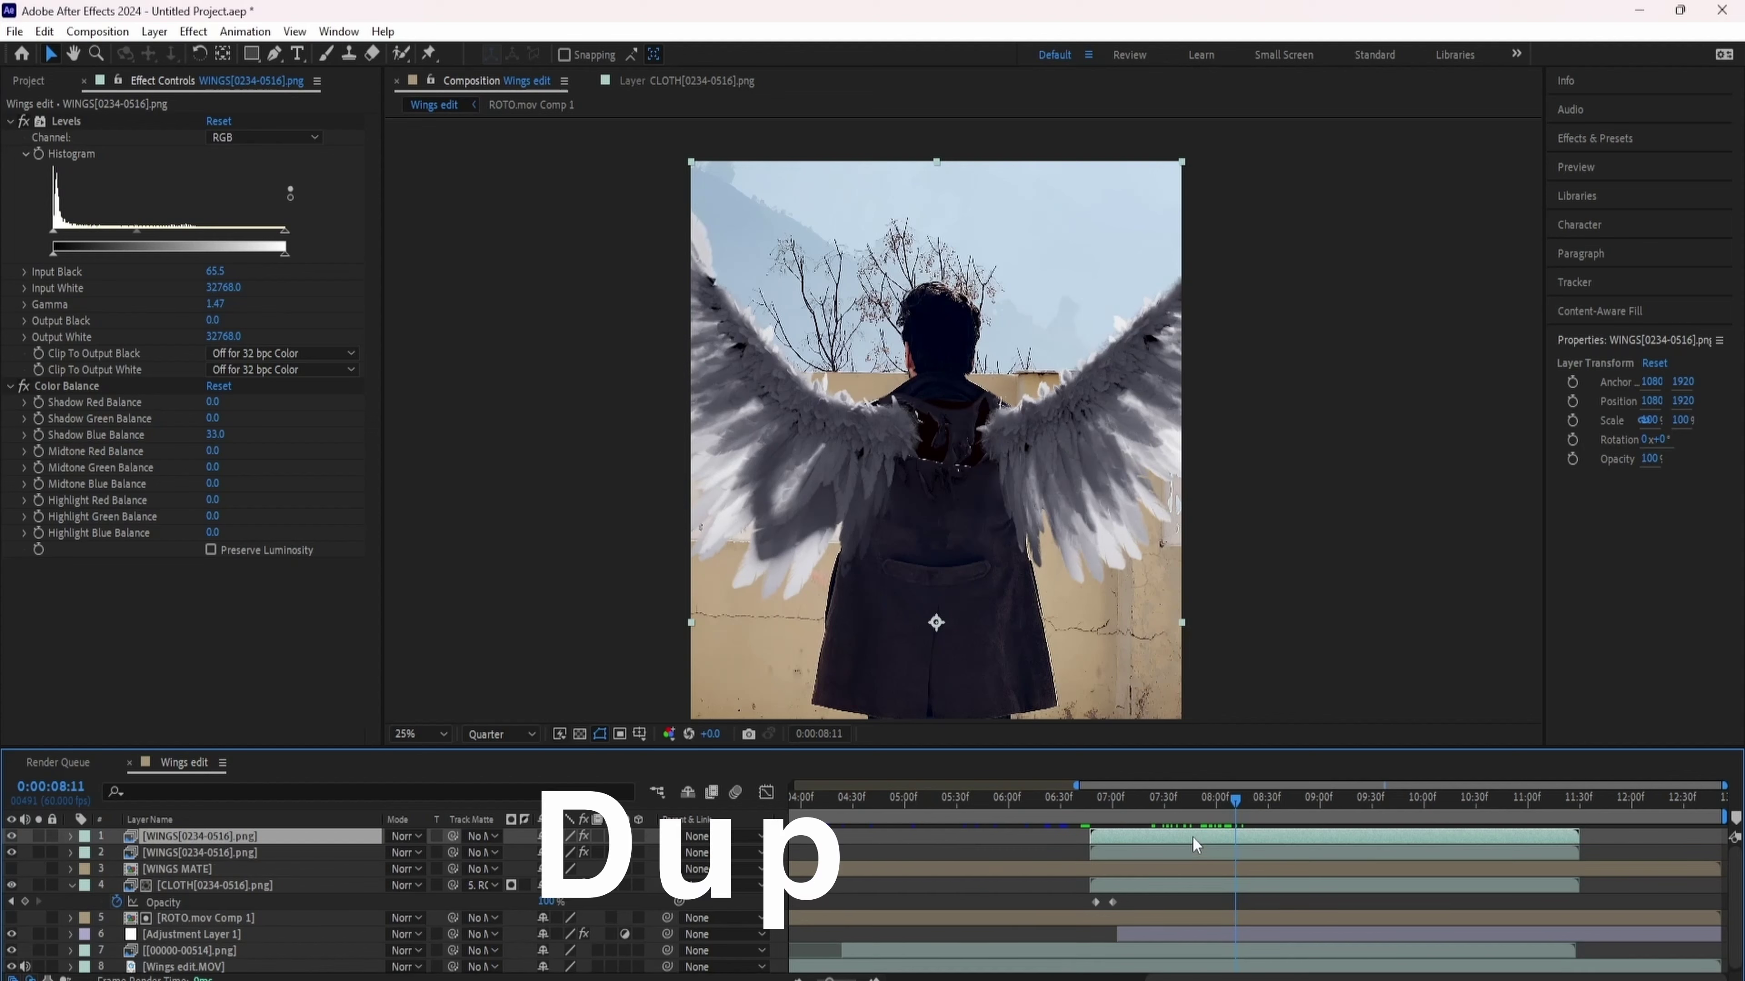
{"action": "left_click", "coordinate": [67, 121]}
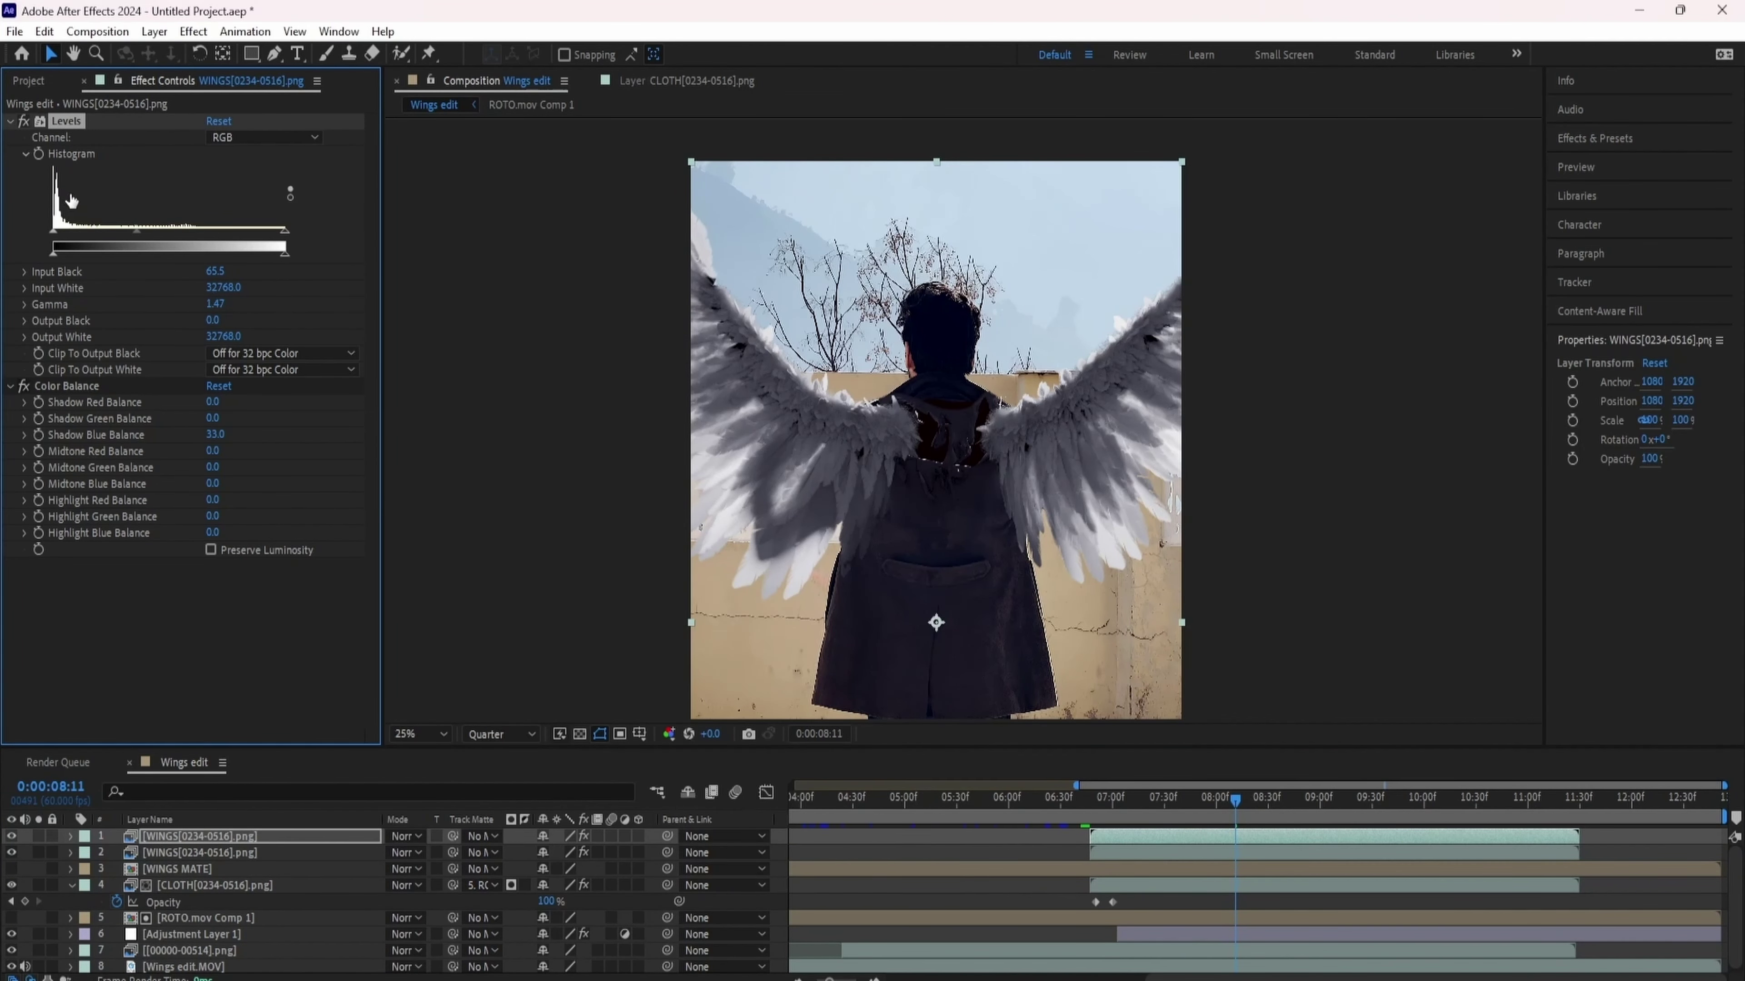
{"action": "key", "text": "Delete"}
Start a RotoBezier mask, placing points along the man's back.
{"action": "key", "text": "g"}
{"action": "left_click", "coordinate": [895, 351]}
{"action": "left_click", "coordinate": [850, 485]}
{"action": "left_click", "coordinate": [849, 558]}
{"action": "left_click", "coordinate": [878, 605]}
{"action": "left_click", "coordinate": [922, 619]}
{"action": "left_click", "coordinate": [967, 634]}
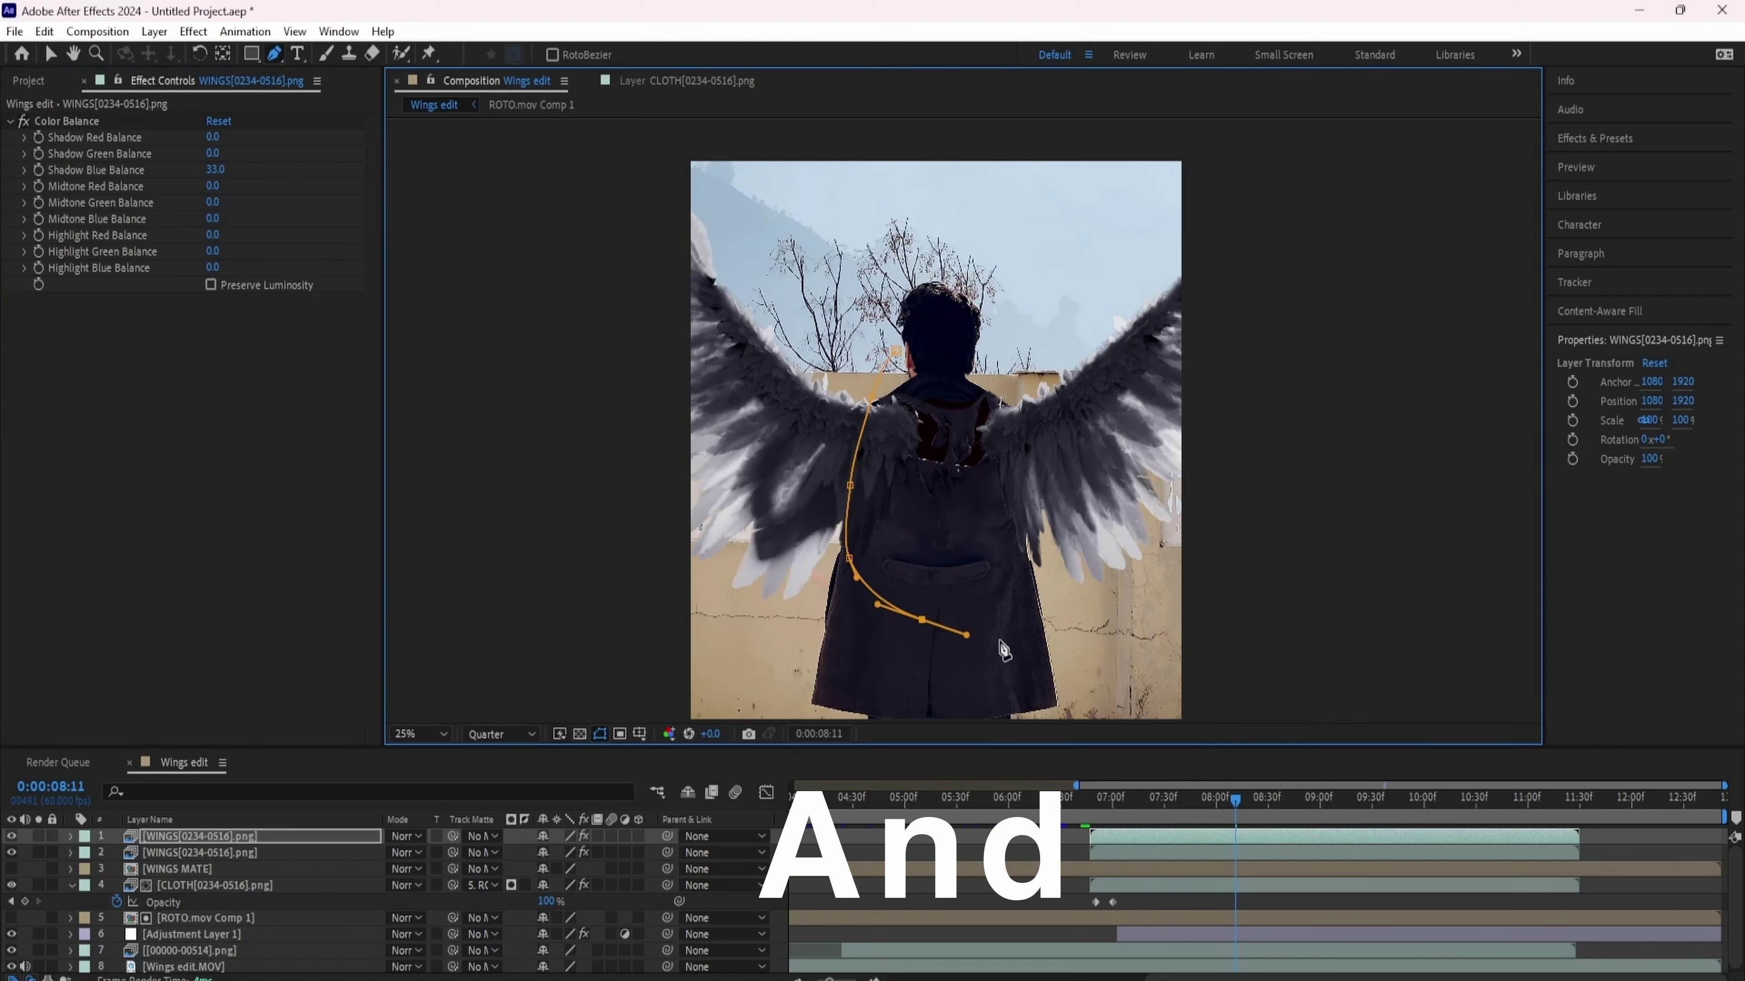
Close the torso mask, feather it 94 pixels, and bend its left edge over the wing.
{"action": "left_click", "coordinate": [898, 352]}
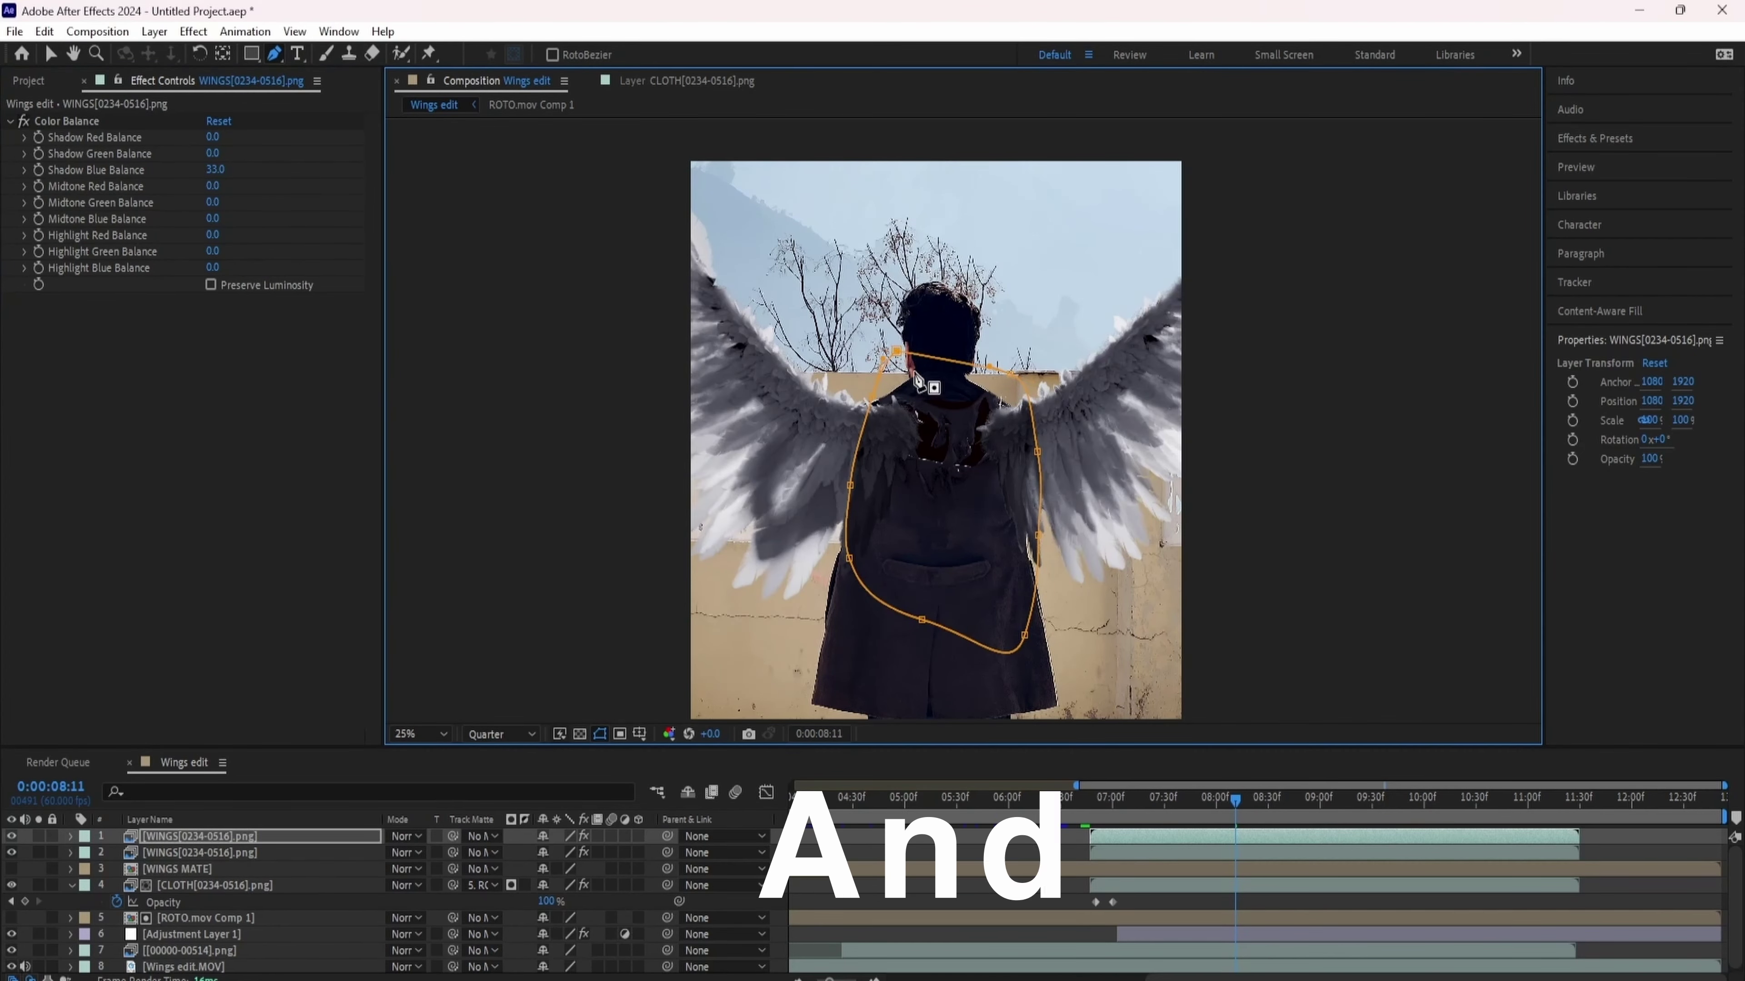
{"action": "key", "text": "f"}
{"action": "left_click_drag", "start_coordinate": [561, 871], "coordinate": [643, 862]}
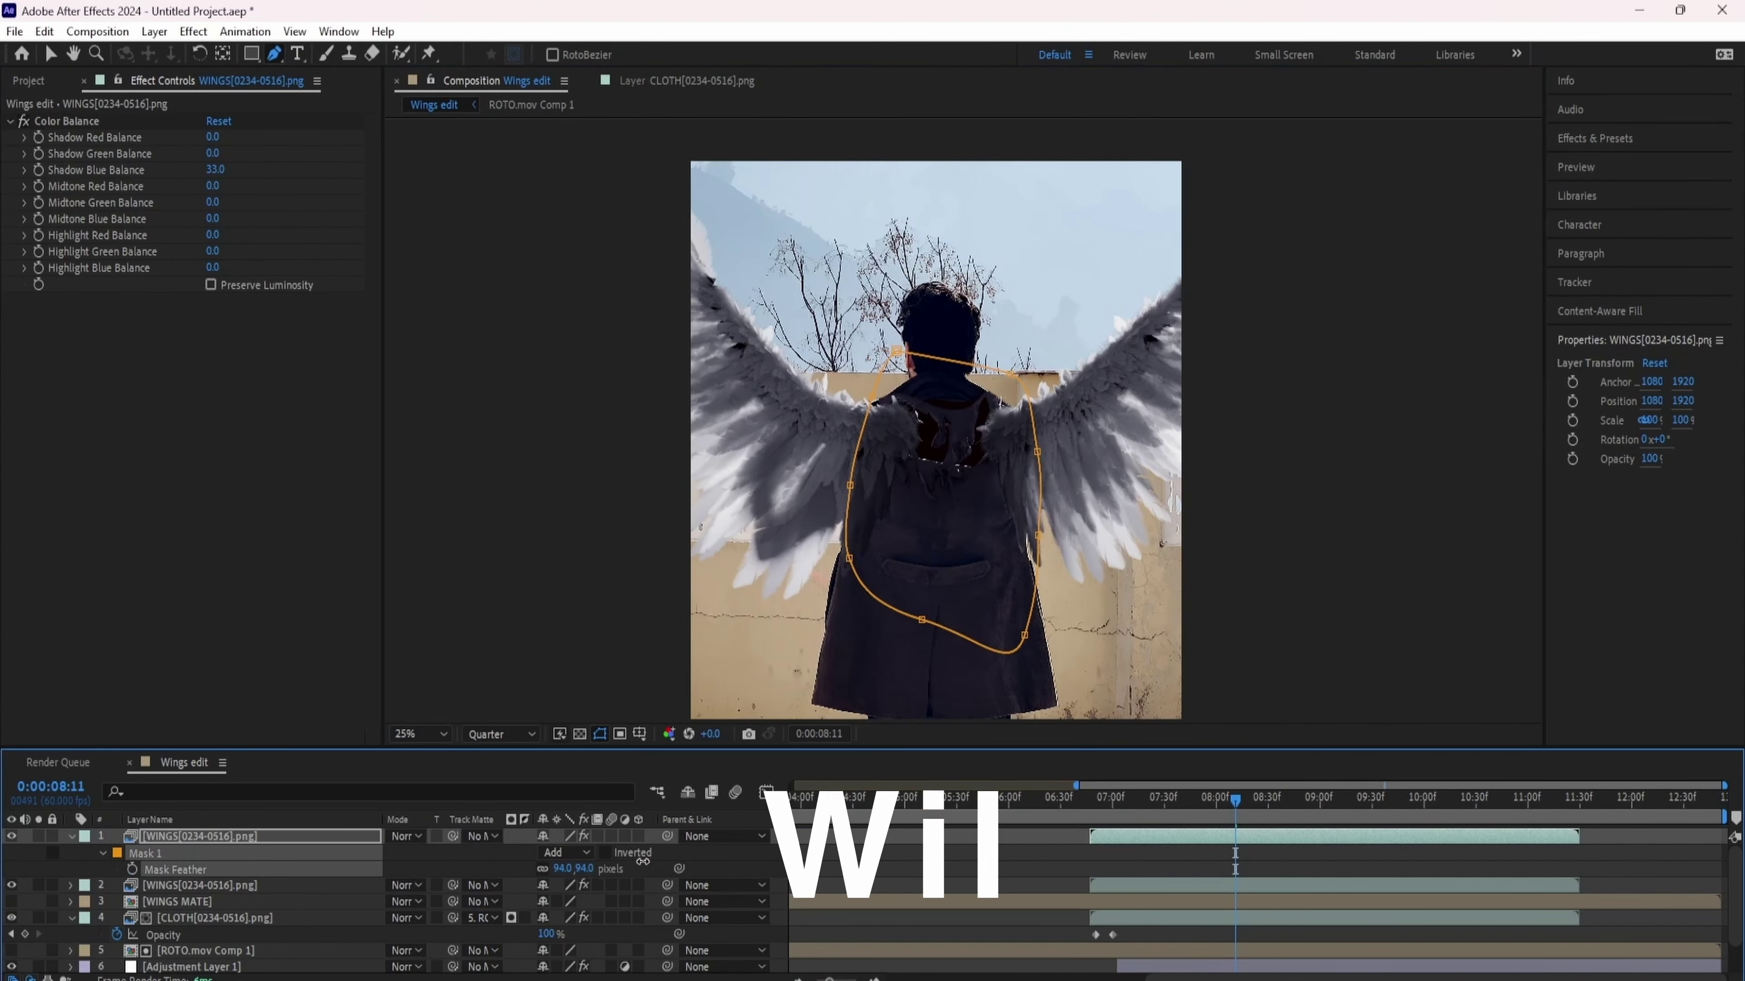
{"action": "key", "text": "period"}
{"action": "key", "text": "period"}
{"action": "key", "text": "v"}
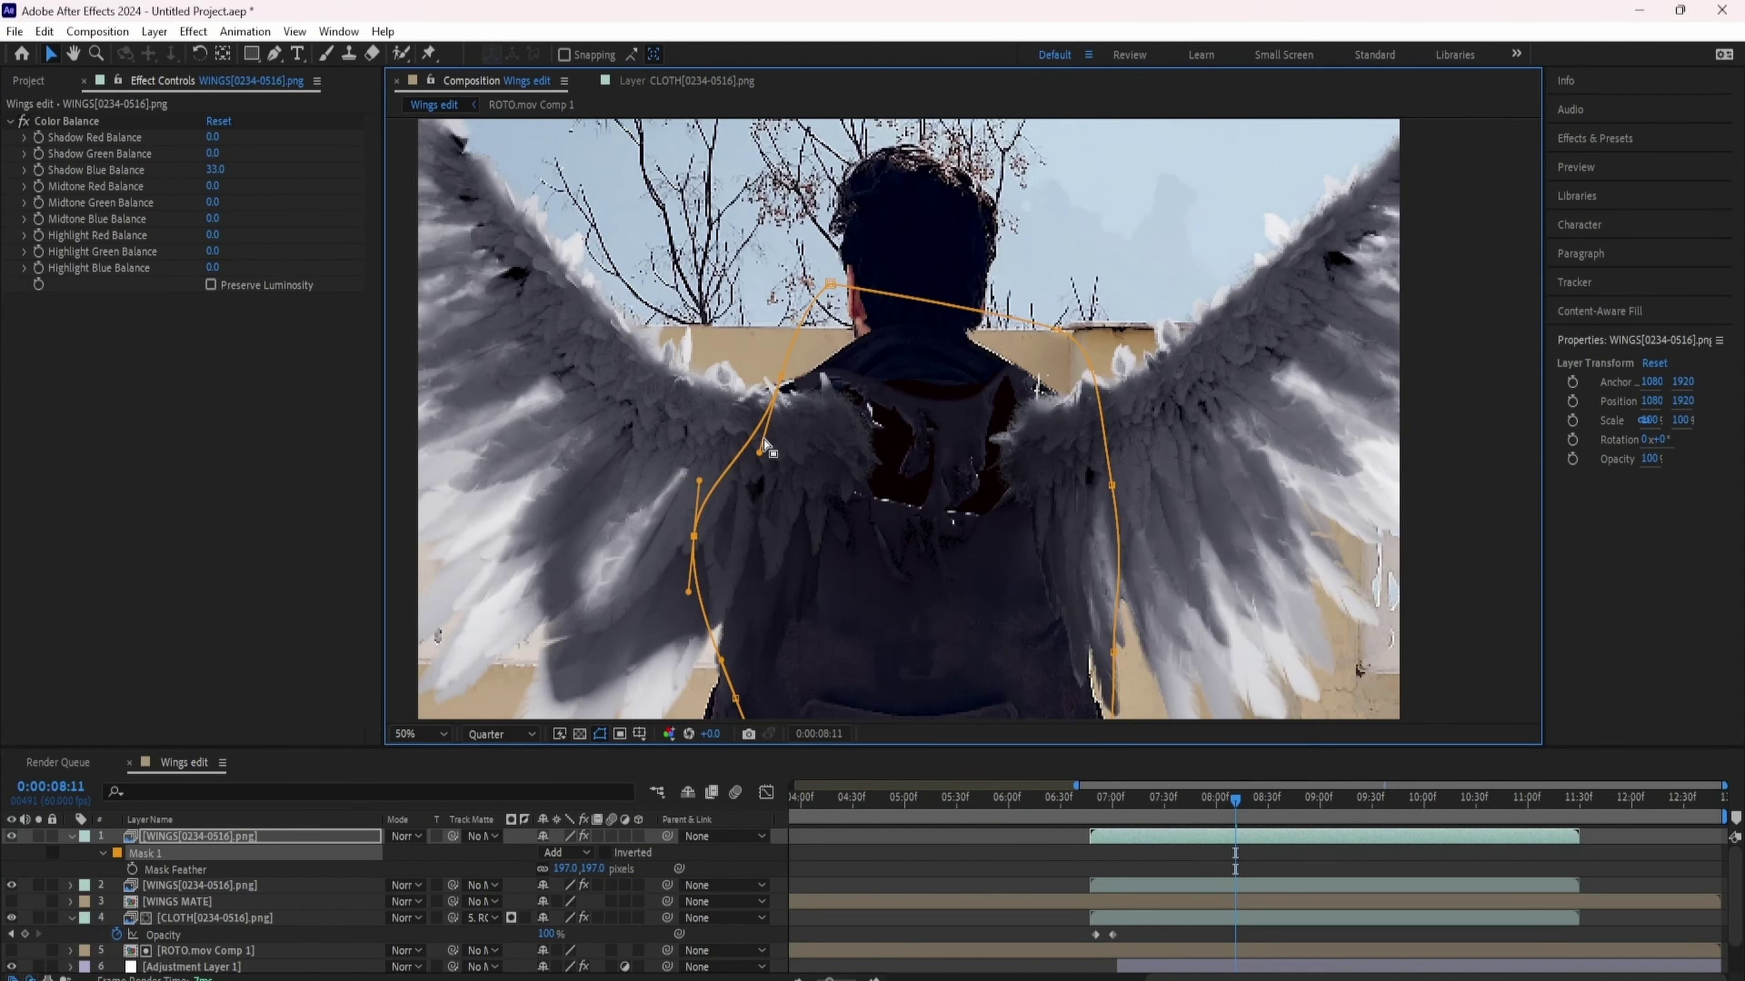
{"action": "left_click_drag", "start_coordinate": [781, 383], "coordinate": [741, 376]}
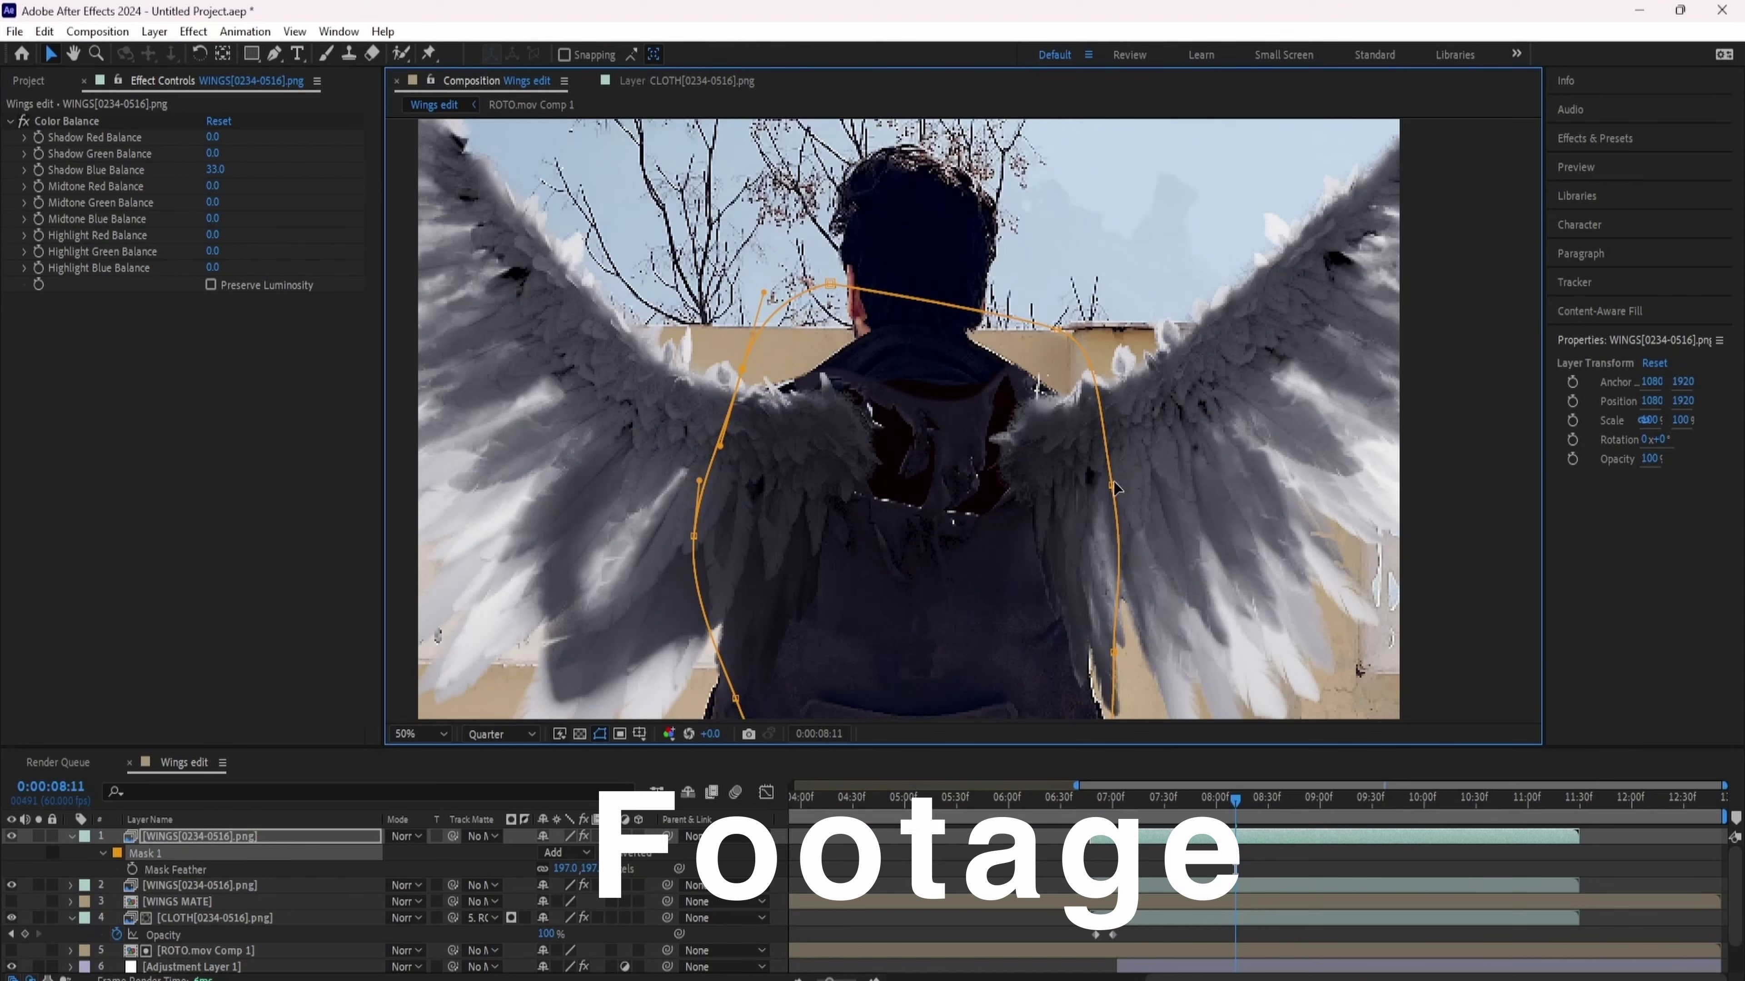
{"action": "key", "text": "comma"}
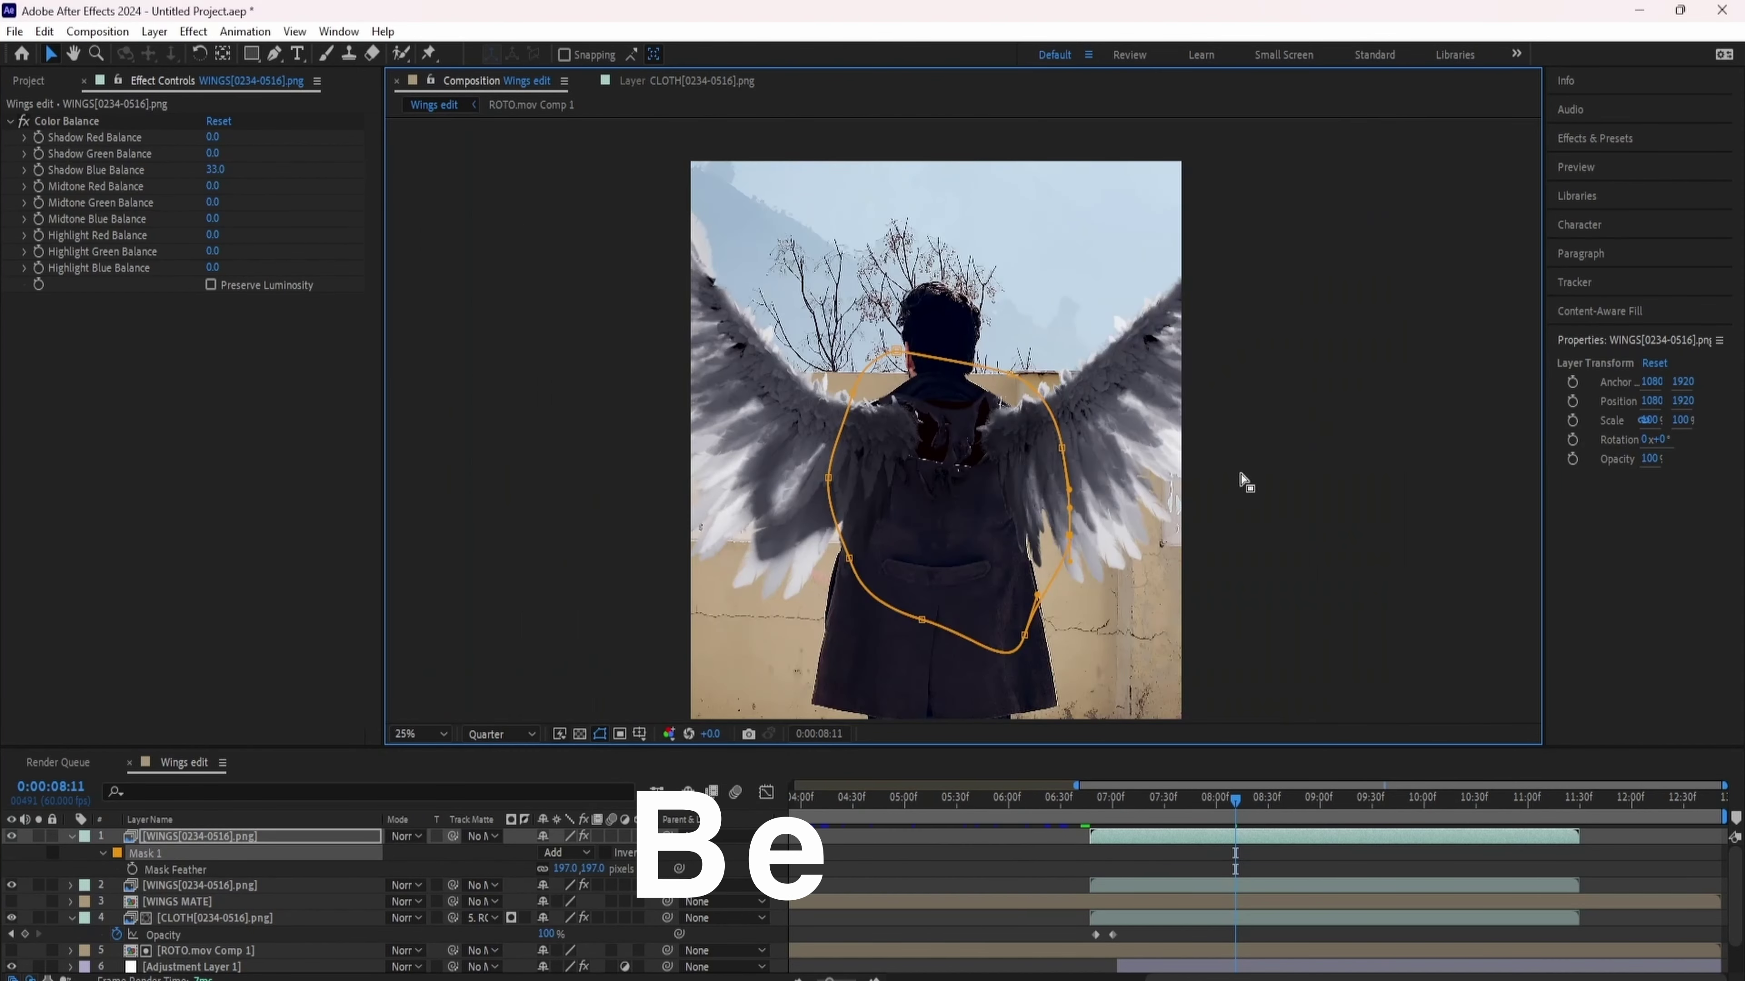
{"action": "left_click", "coordinate": [1246, 474]}
{"action": "key", "text": "comma"}
{"action": "key", "text": "period"}
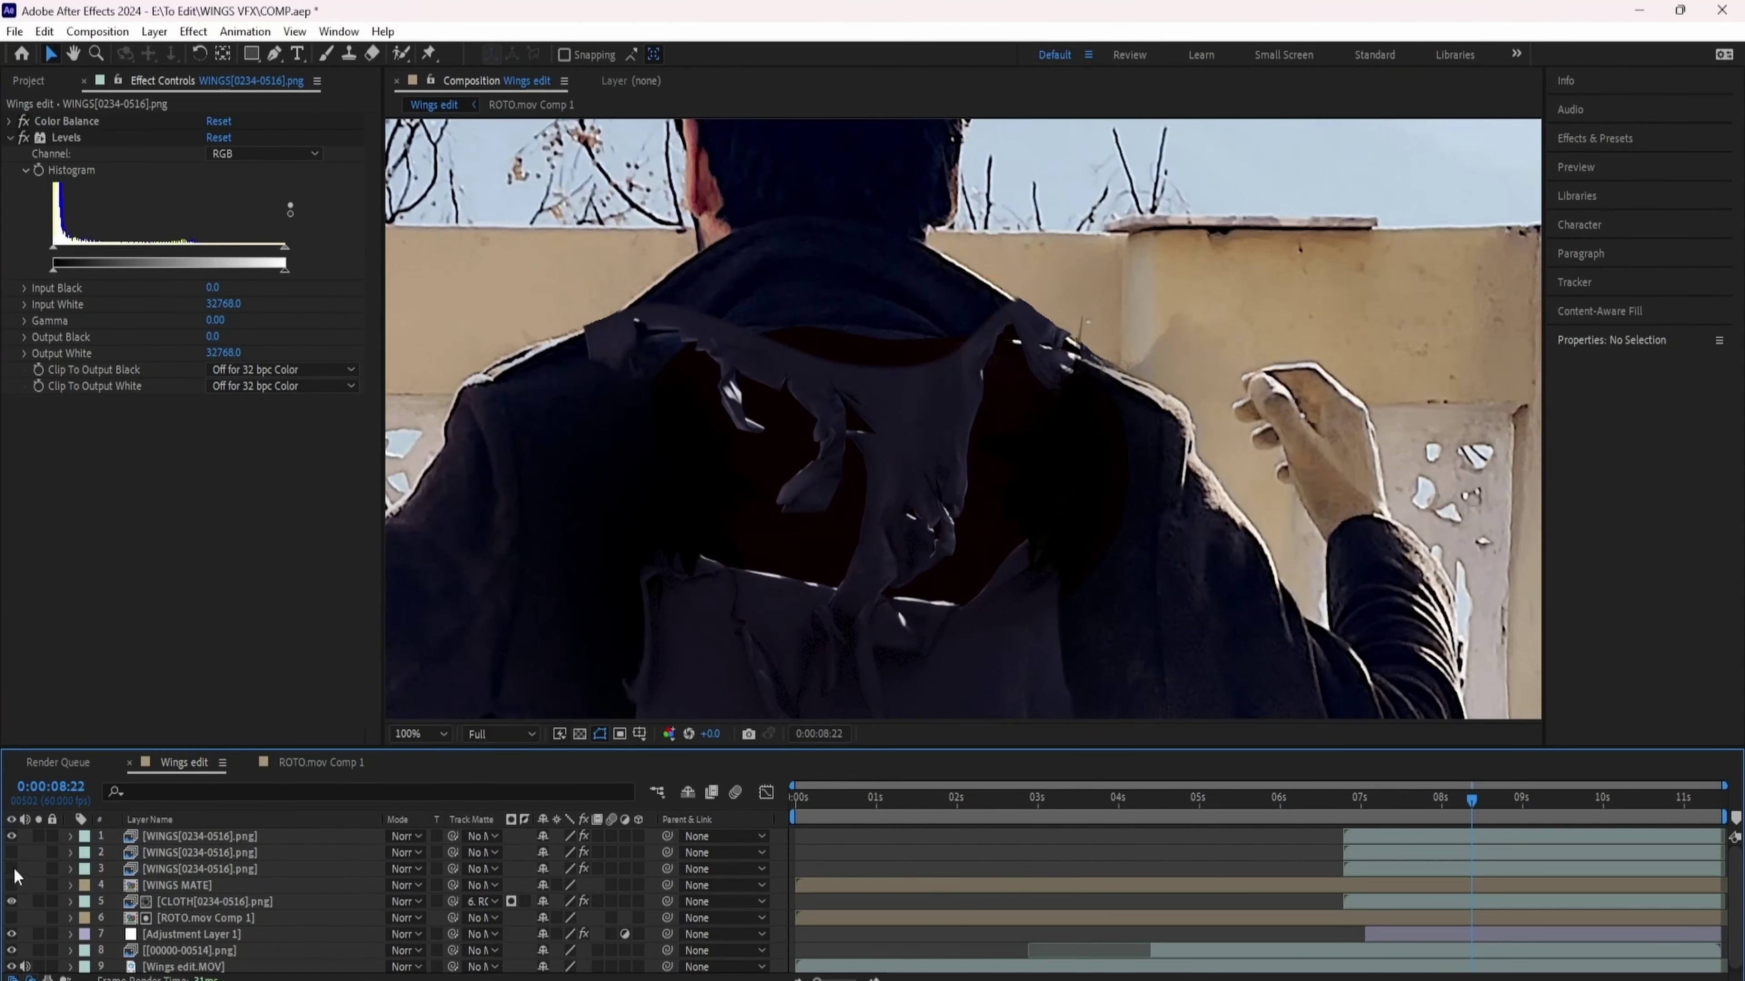
Hide the top wings layer and whiten the second wings layer with Levels gamma 4.29.
{"action": "left_click", "coordinate": [11, 870]}
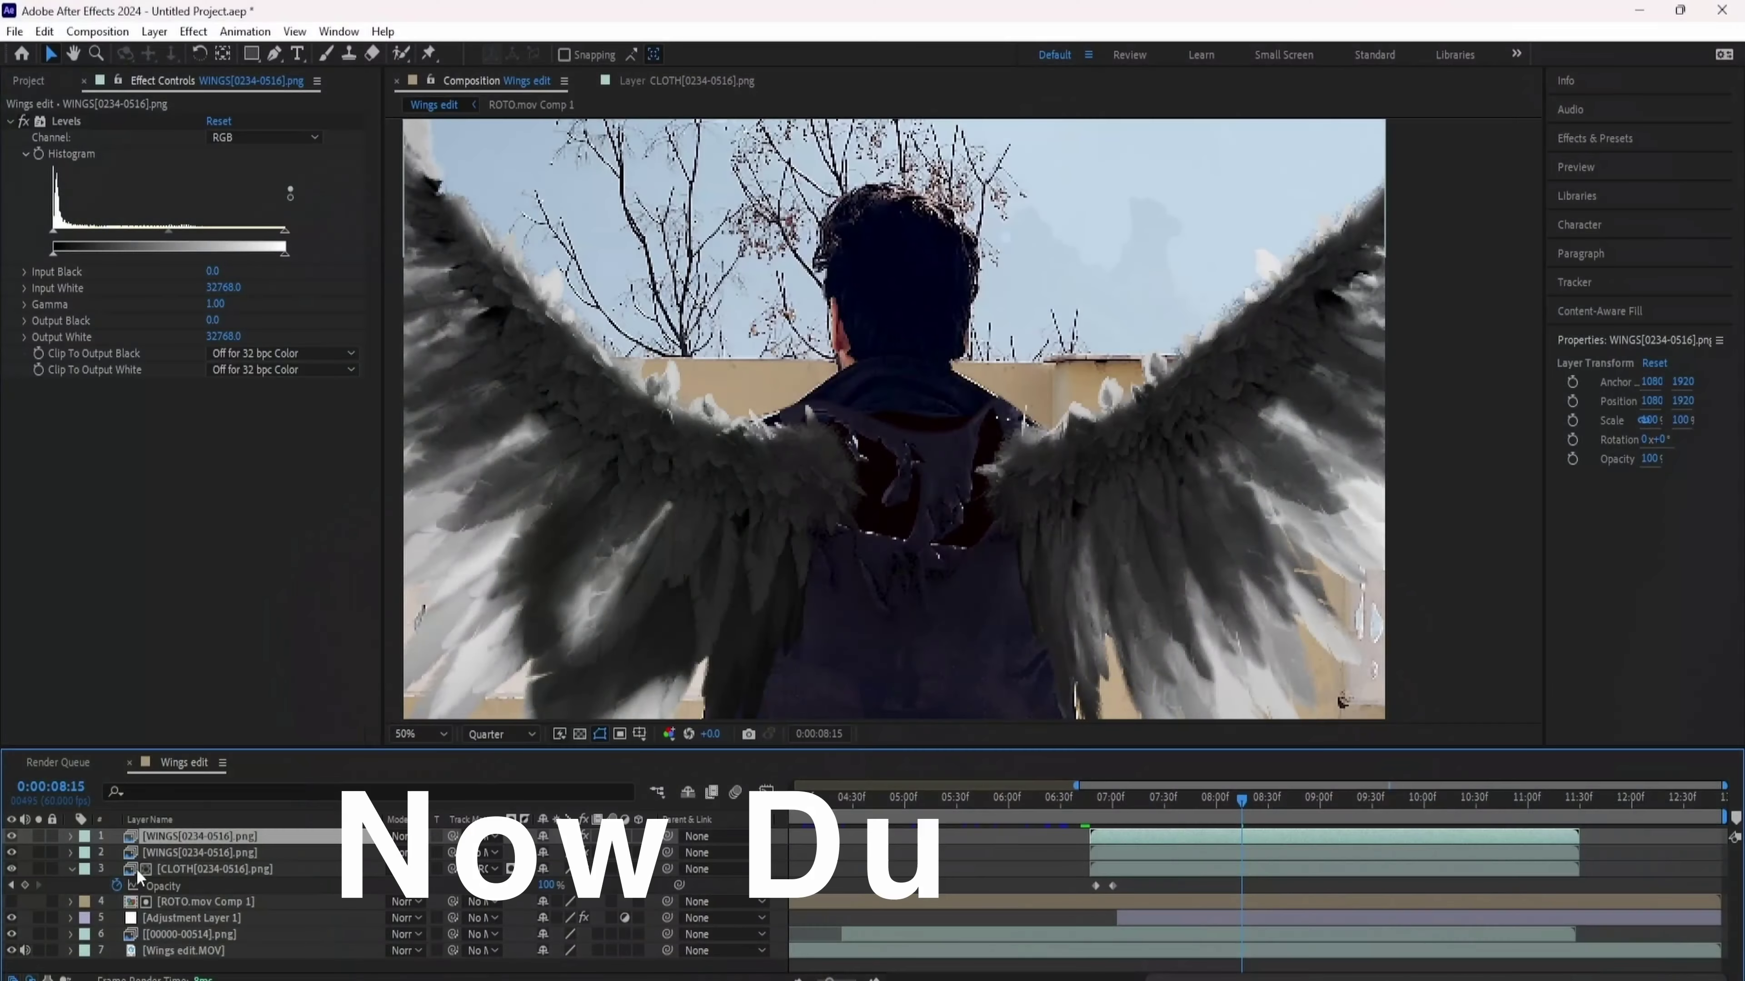
{"action": "left_click", "coordinate": [12, 836]}
{"action": "left_click", "coordinate": [177, 228]}
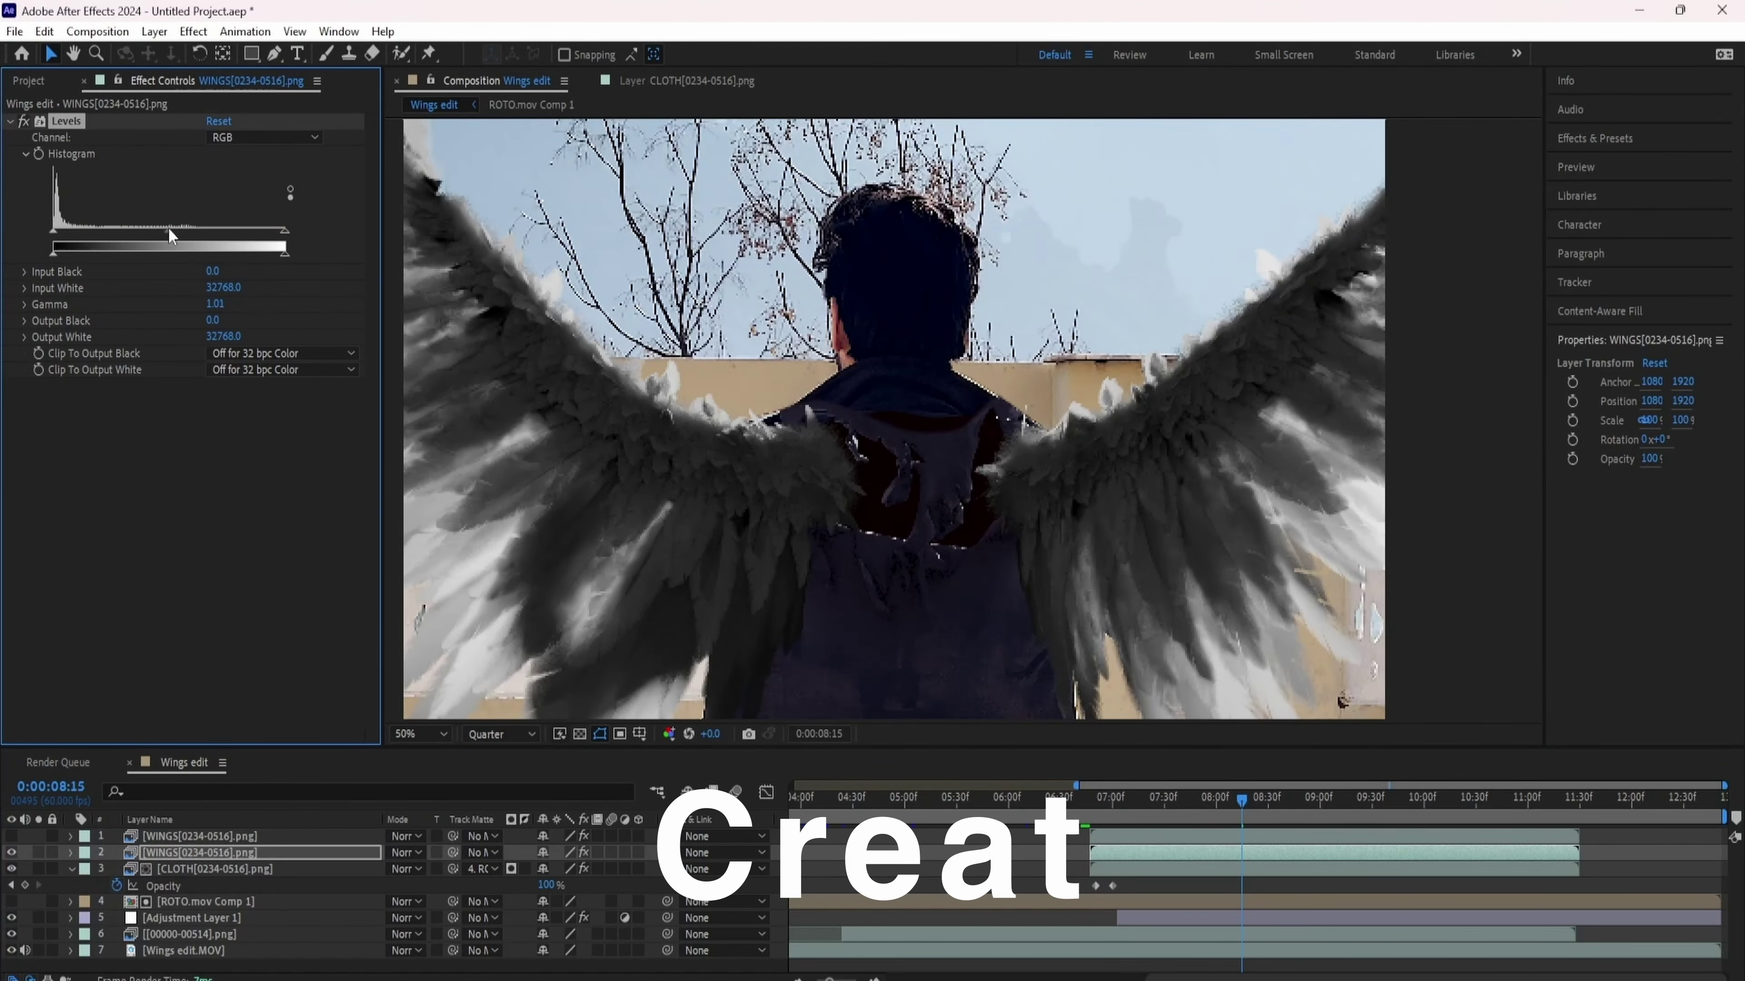
{"action": "left_click_drag", "start_coordinate": [169, 231], "coordinate": [75, 231]}
{"action": "left_click_drag", "start_coordinate": [285, 230], "coordinate": [53, 230]}
{"action": "right_click", "coordinate": [1139, 269]}
{"action": "left_click", "coordinate": [1188, 727]}
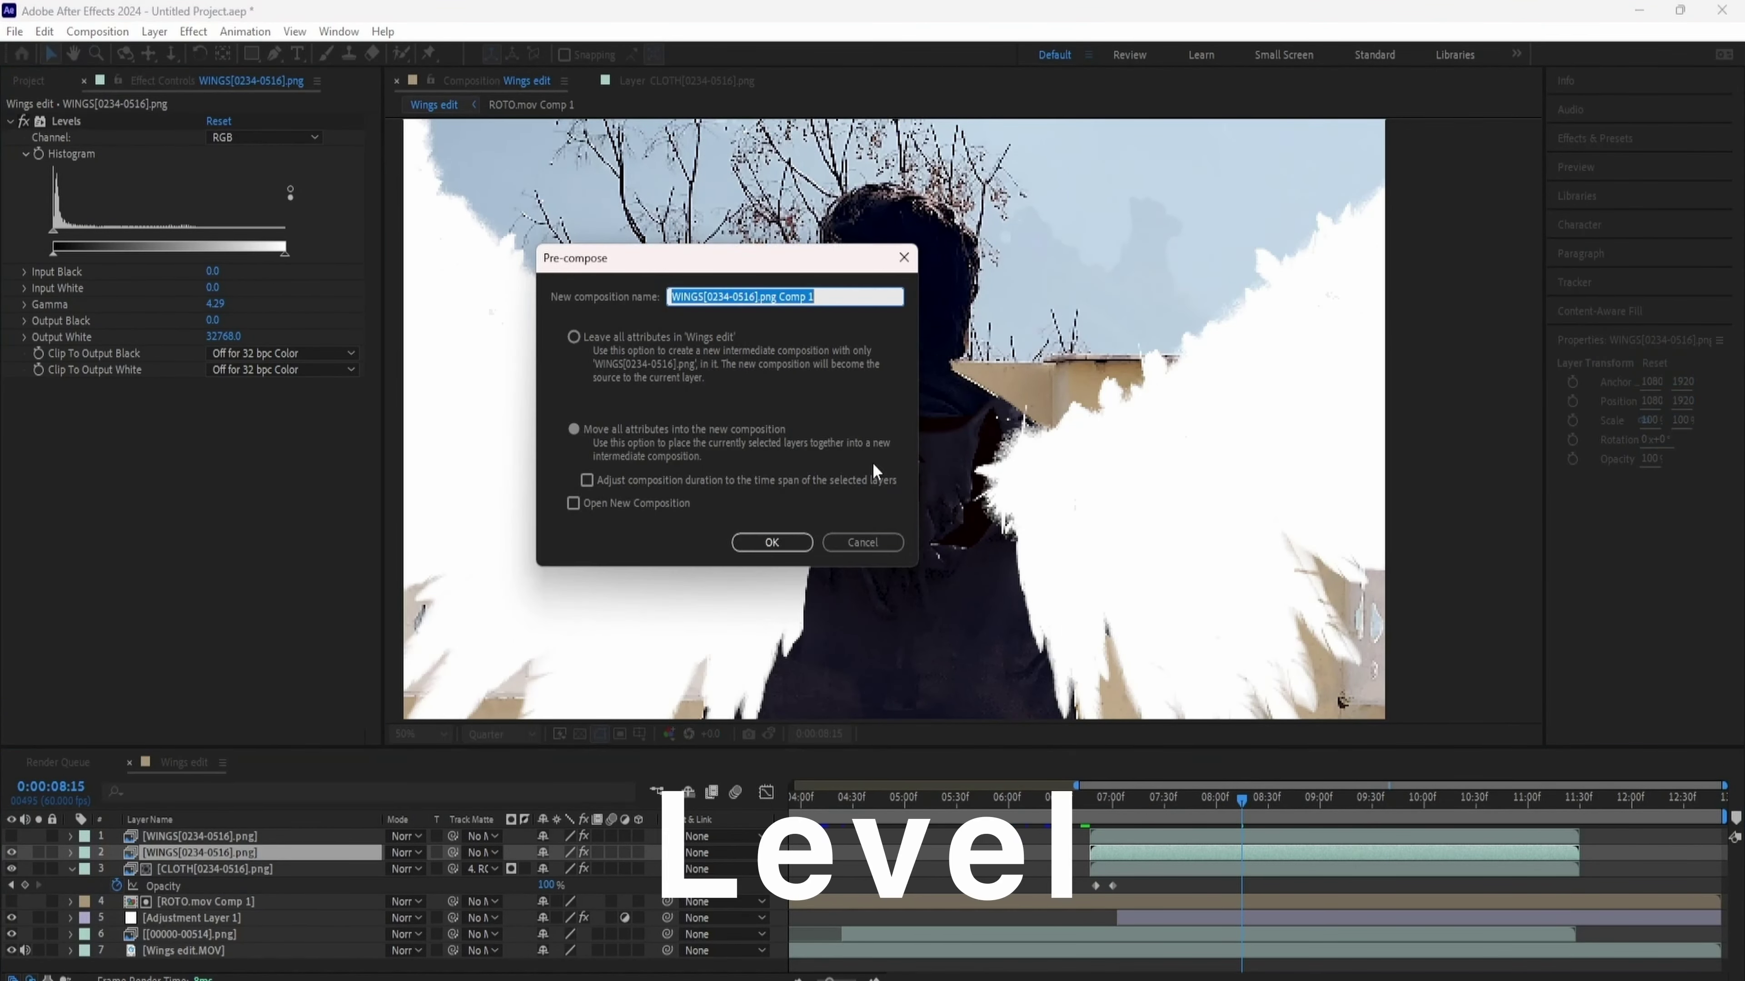
Name the pre-comp WINGS MATE, duplicate ROTO.mov Comp 1, and move both to the top.
{"action": "type", "text": "WINGS MATE"}
{"action": "key", "text": "Return"}
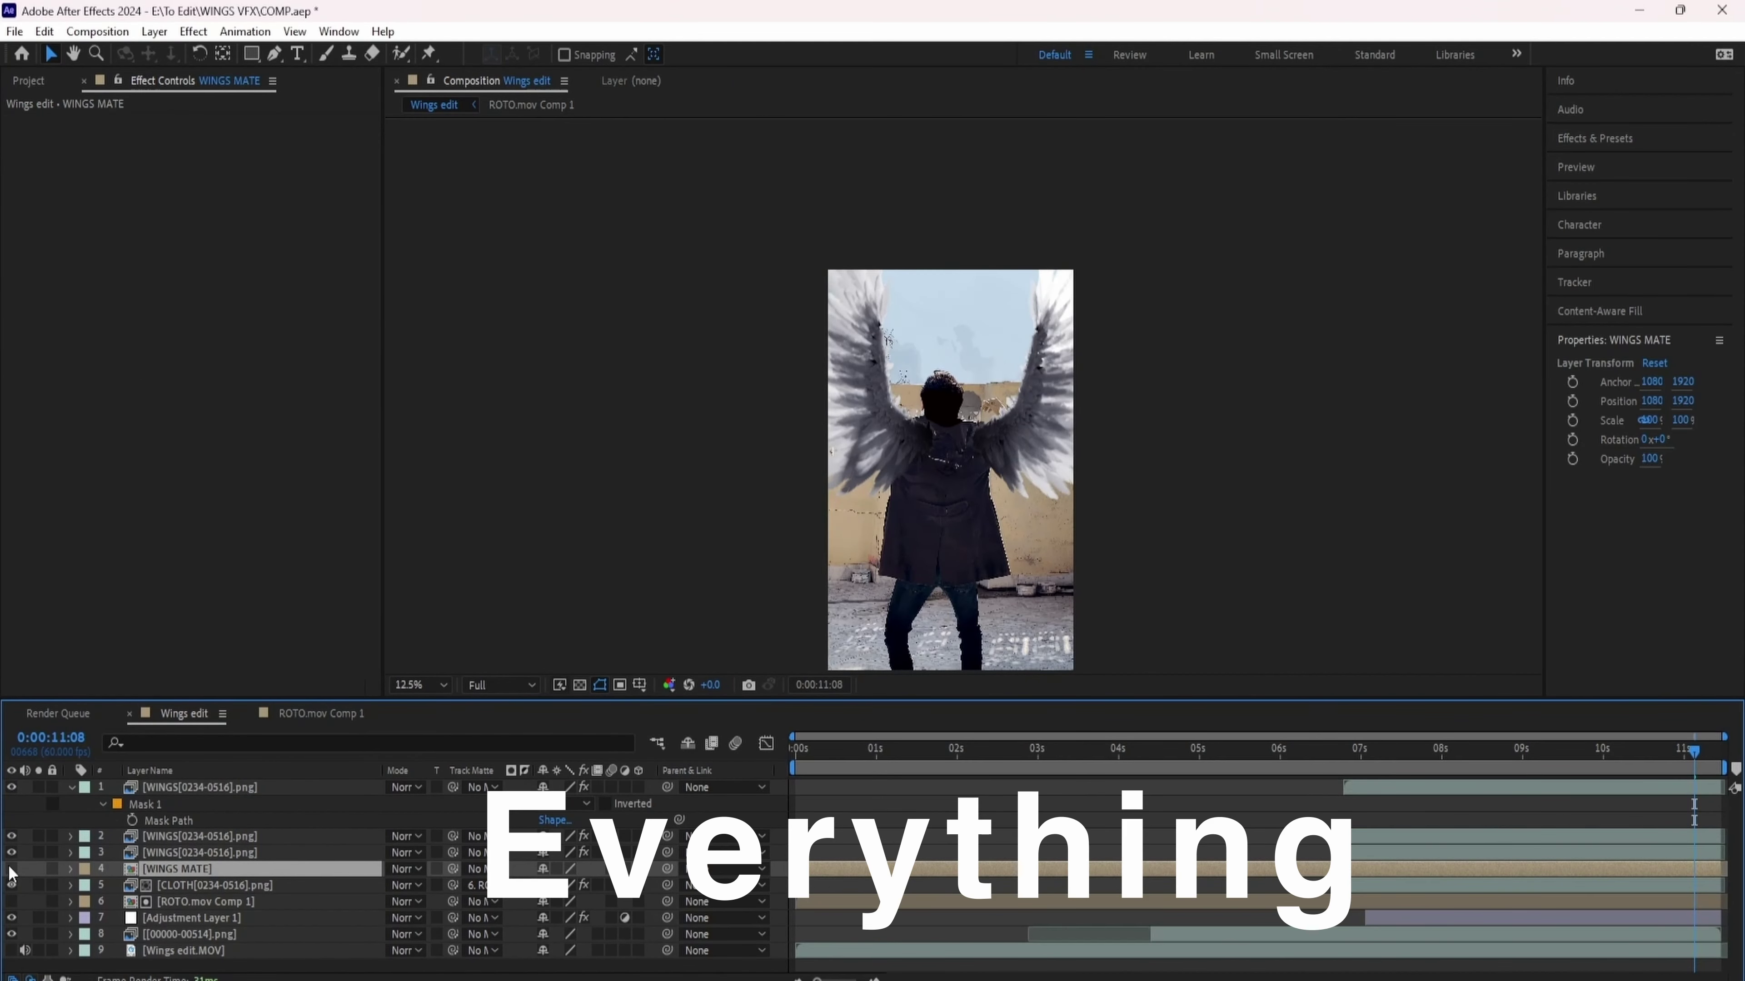
{"action": "key", "text": "ctrl+shift+bracketright"}
{"action": "left_click", "coordinate": [240, 902]}
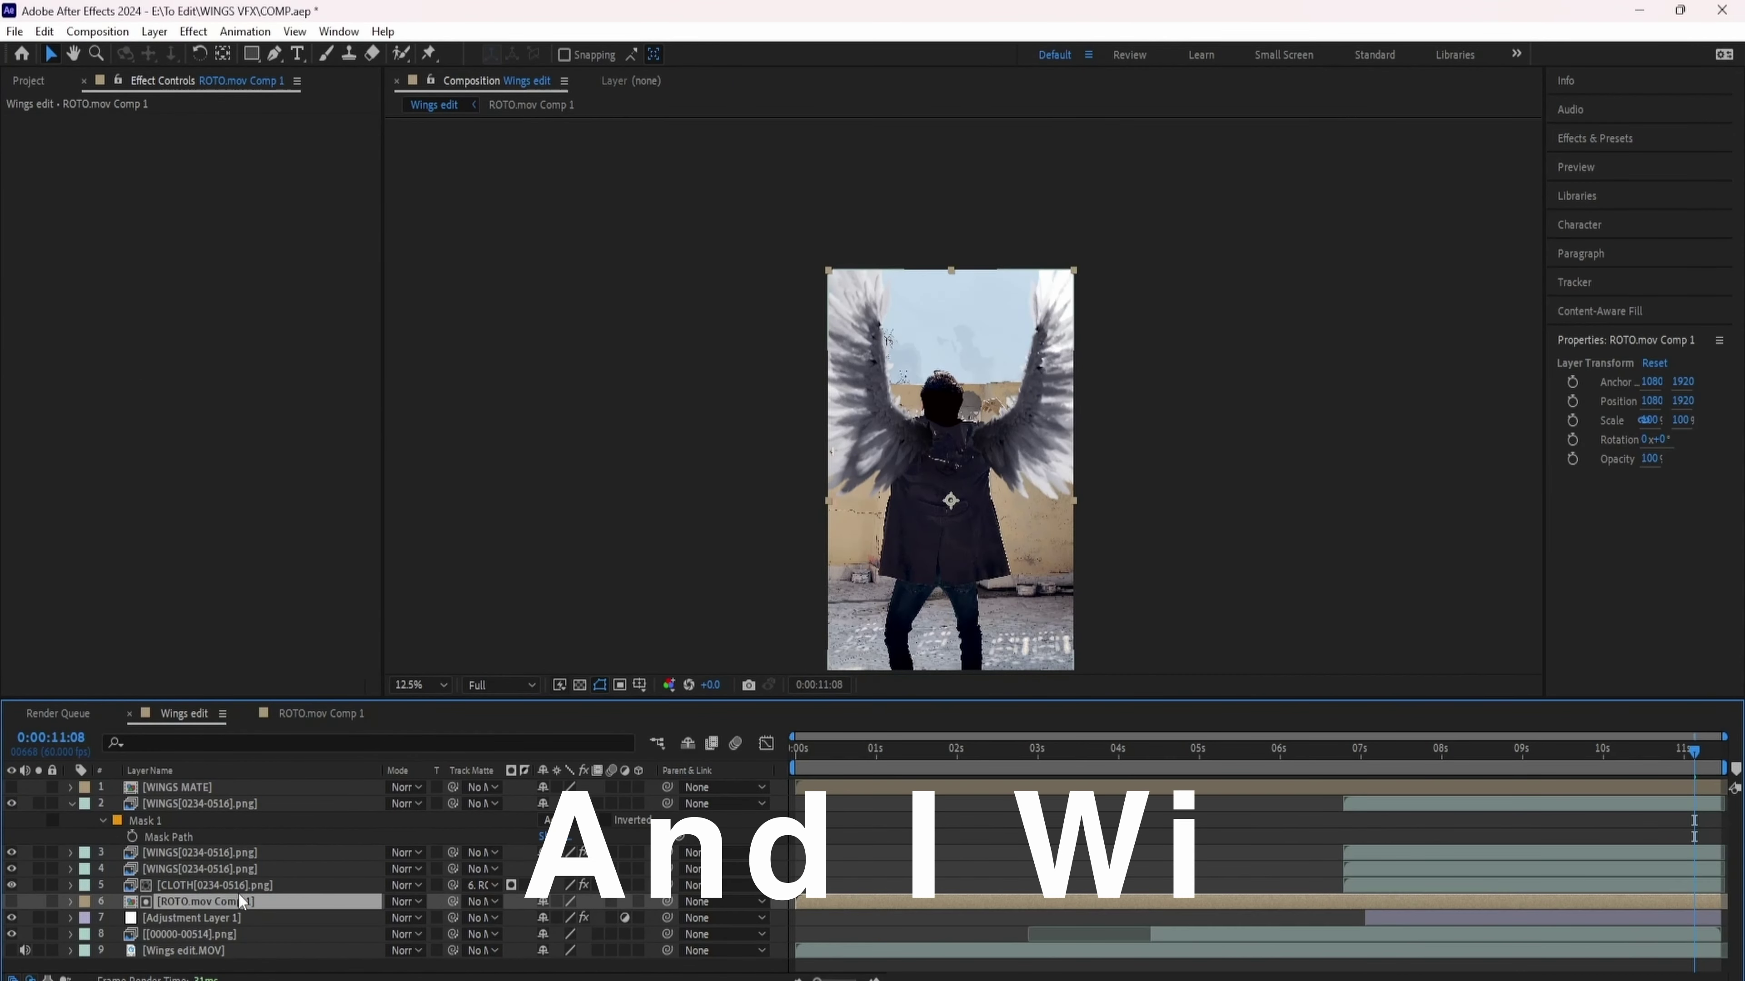
{"action": "key", "text": "ctrl+d"}
{"action": "key", "text": "period"}
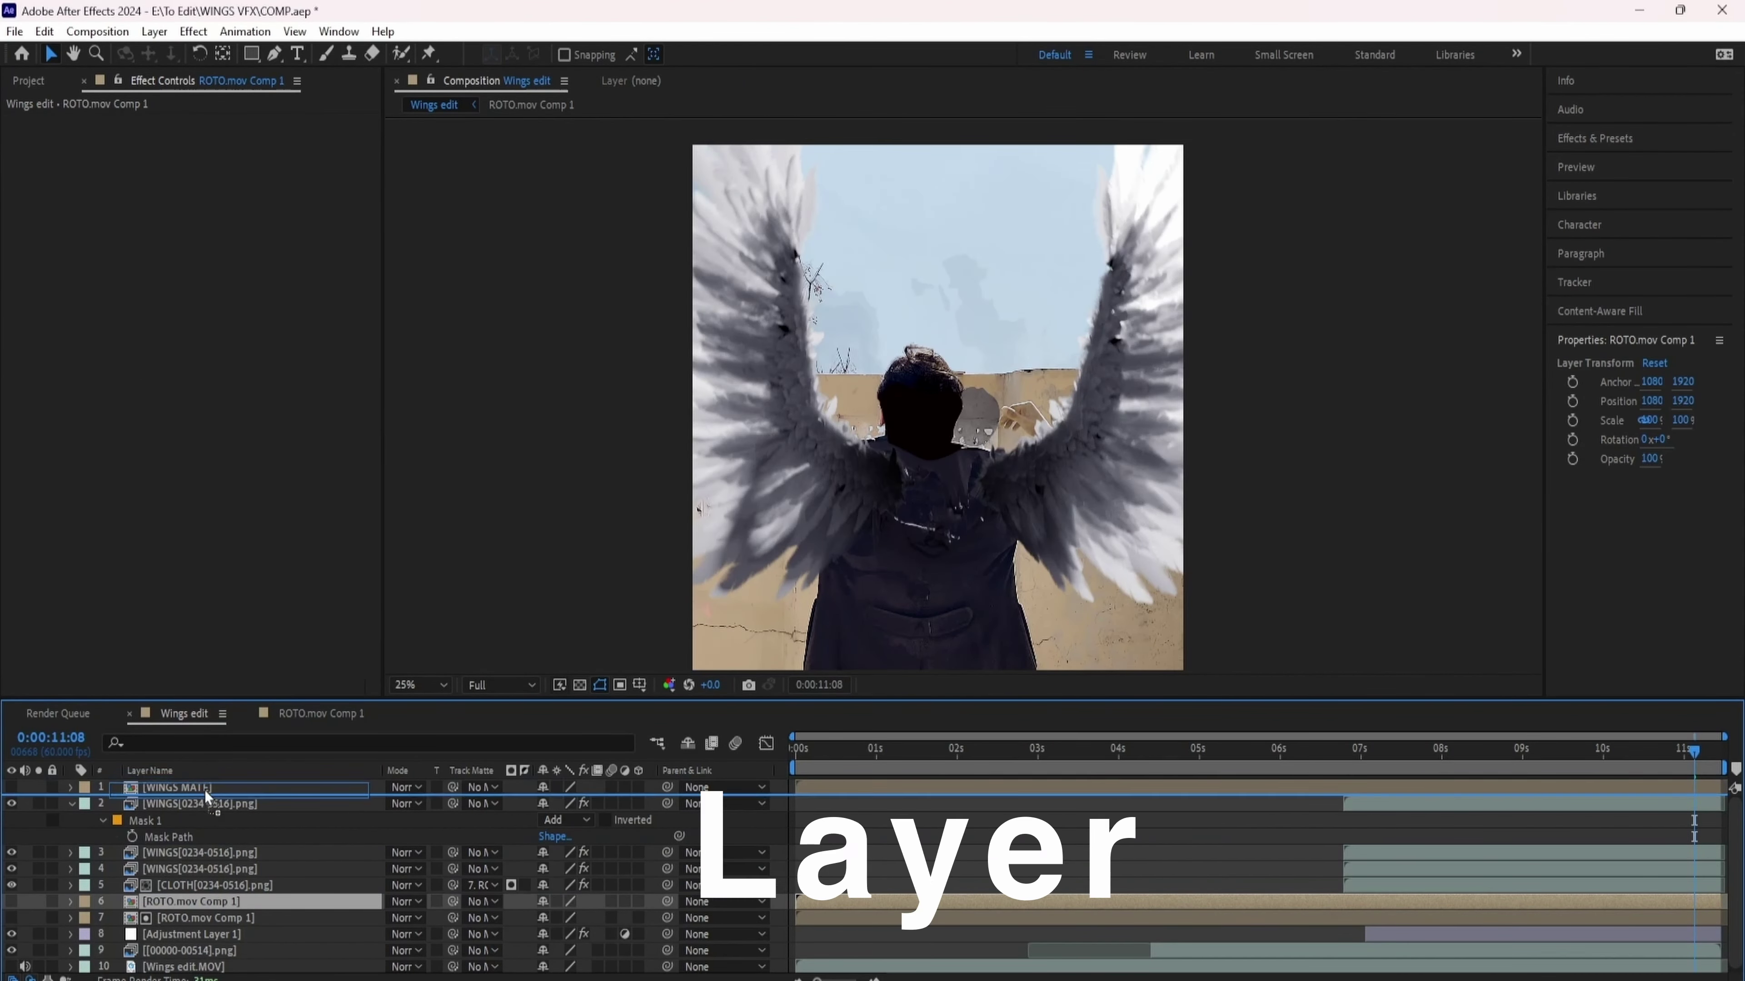
{"action": "key", "text": "ctrl+shift+bracketright"}
Pre-compose layers 3 through 9 into Pre-comp 1.
{"action": "left_click", "coordinate": [199, 820]}
{"action": "left_click", "coordinate": [192, 951], "text": "shift"}
{"action": "key", "text": "ctrl+shift+c"}
{"action": "left_click", "coordinate": [772, 542]}
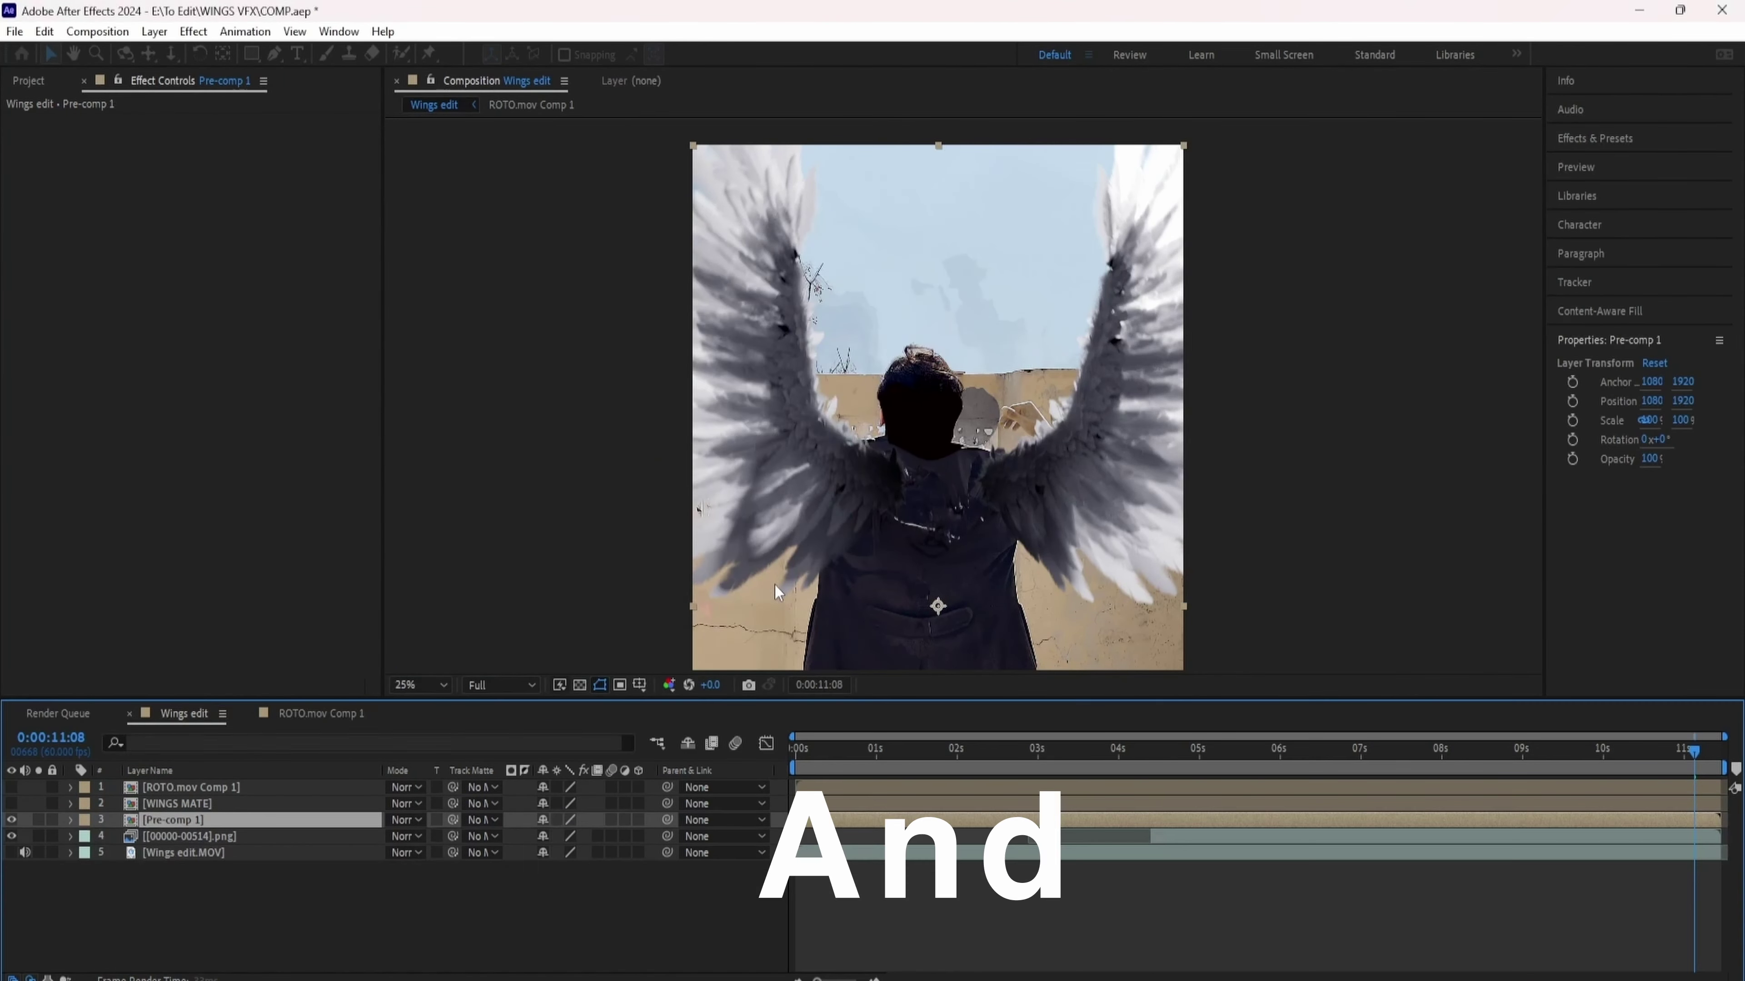
Pre-compose WINGS MATE and ROTO.mov Comp 1 together as FULL MATTE.
{"action": "left_click", "coordinate": [915, 750]}
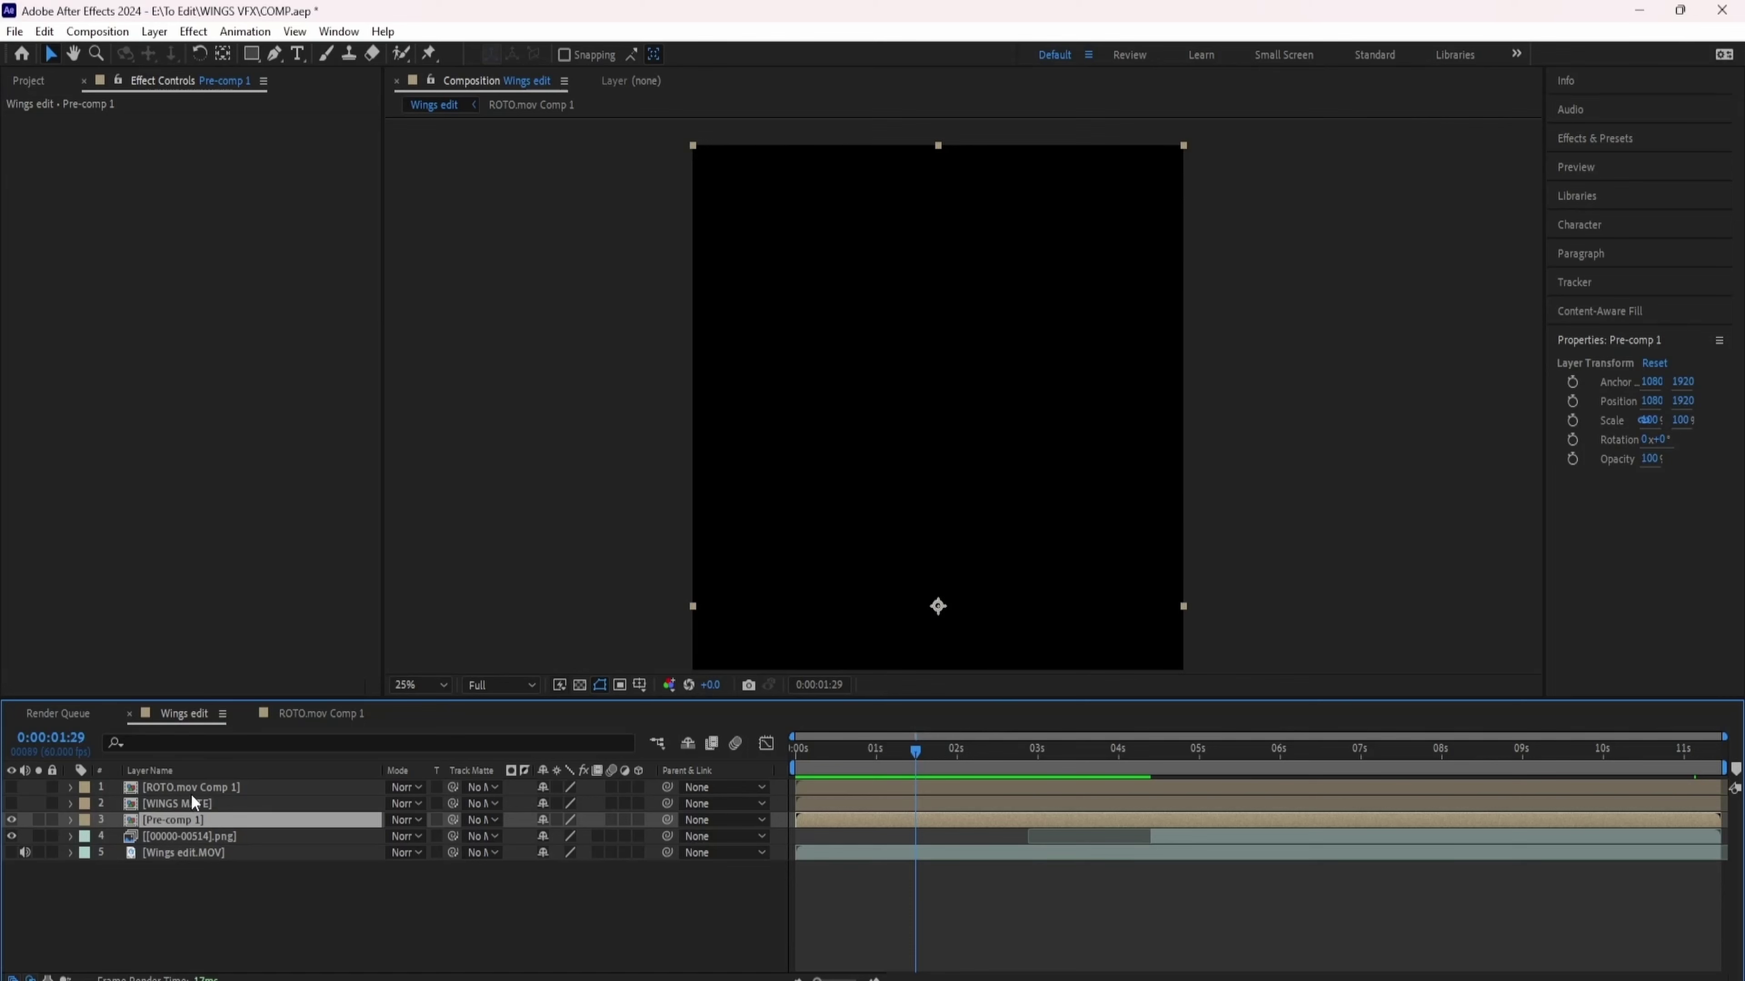
{"action": "left_click", "coordinate": [196, 804]}
{"action": "left_click", "coordinate": [177, 790], "text": "shift"}
{"action": "key", "text": "F2"}
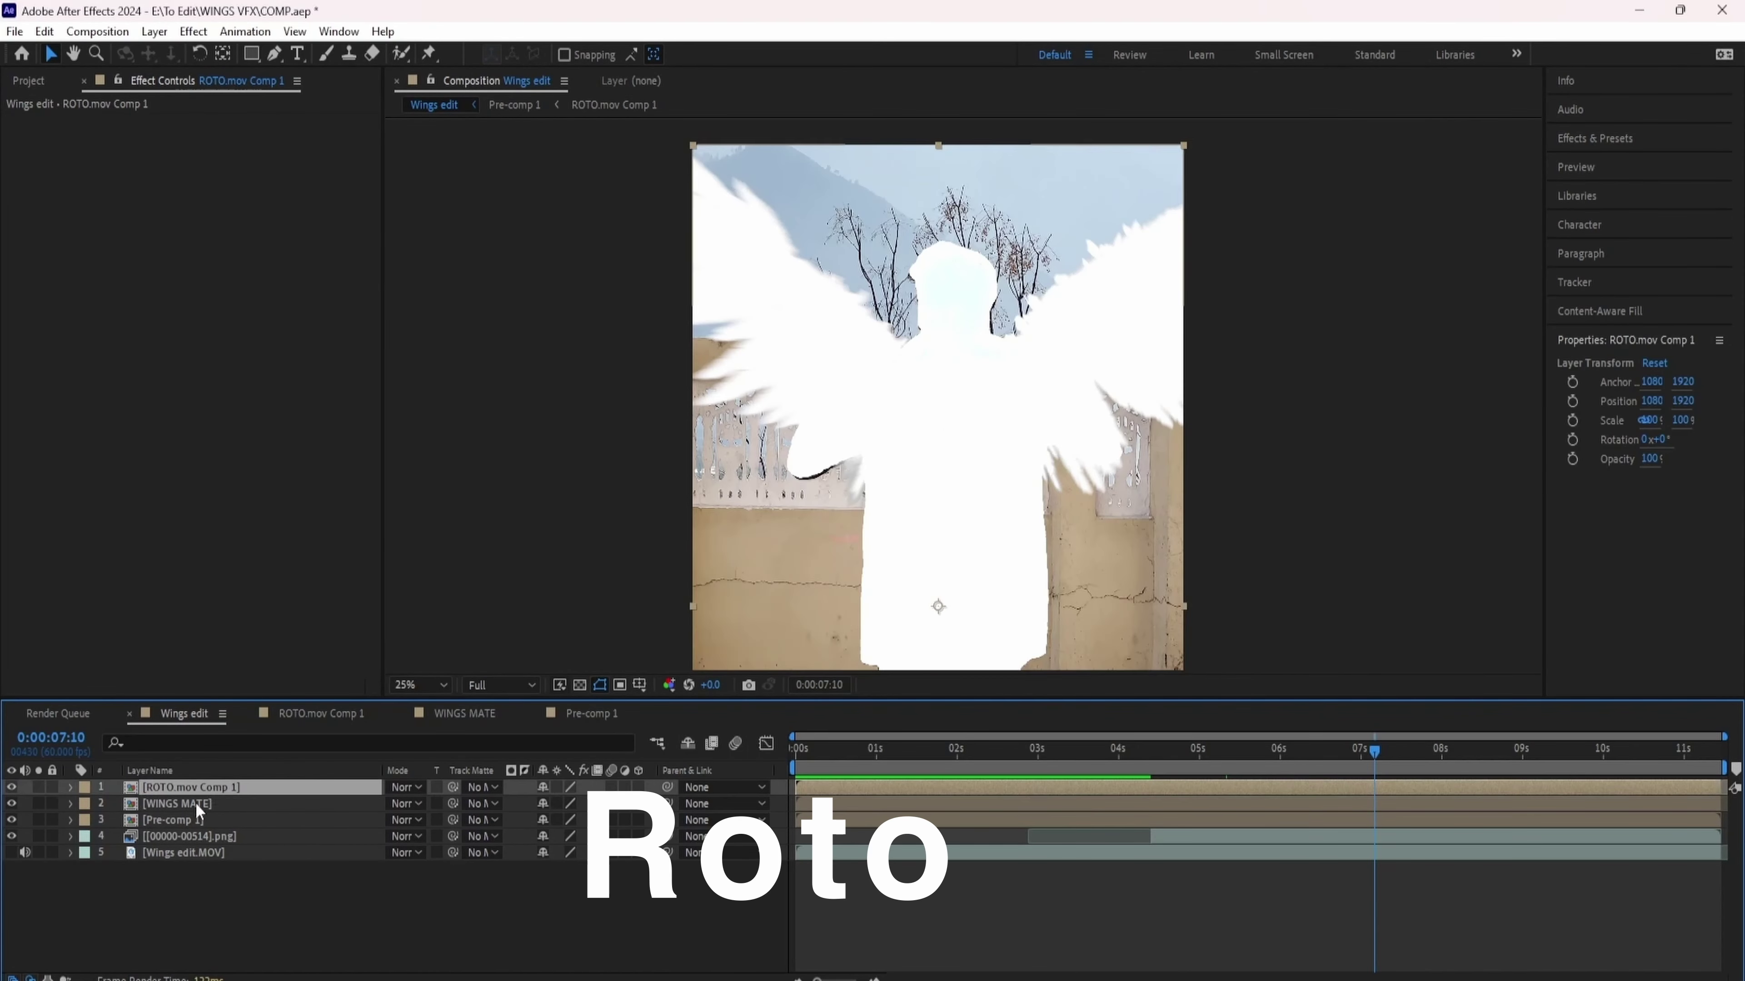
{"action": "right_click", "coordinate": [196, 803]}
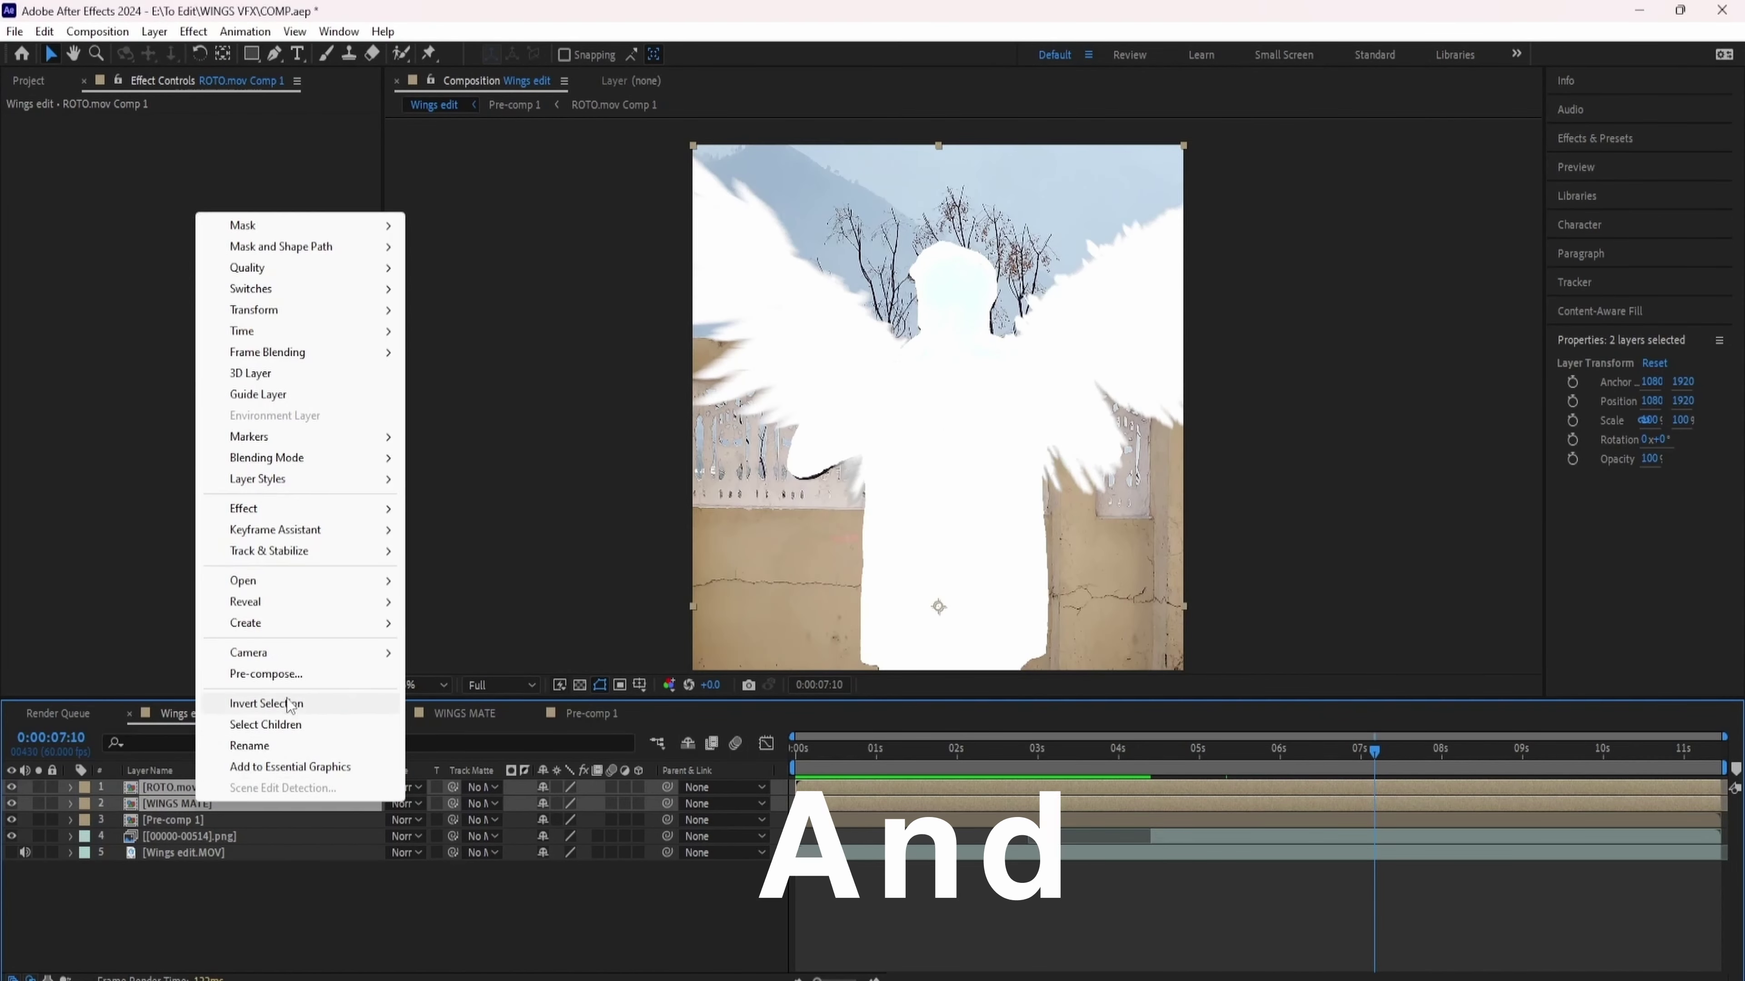
{"action": "left_click", "coordinate": [287, 676]}
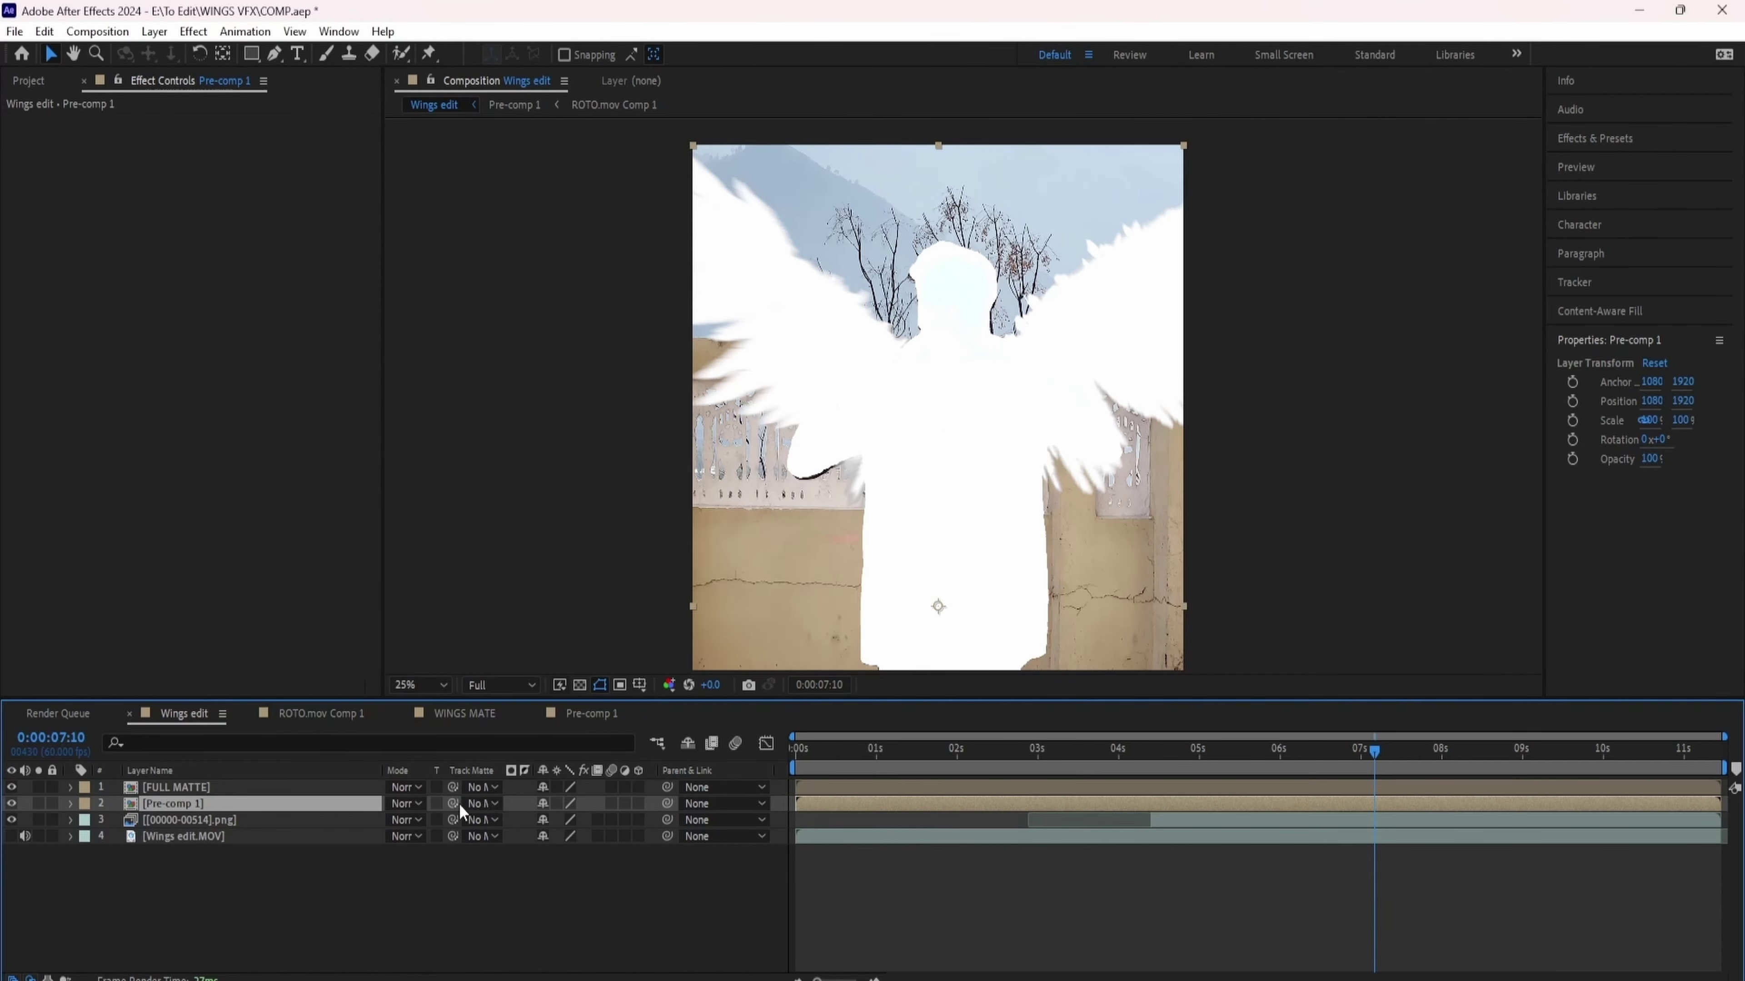
Set FULL MATTE as Pre-comp 1's track matte.
{"action": "left_click_drag", "start_coordinate": [453, 803], "coordinate": [234, 794]}
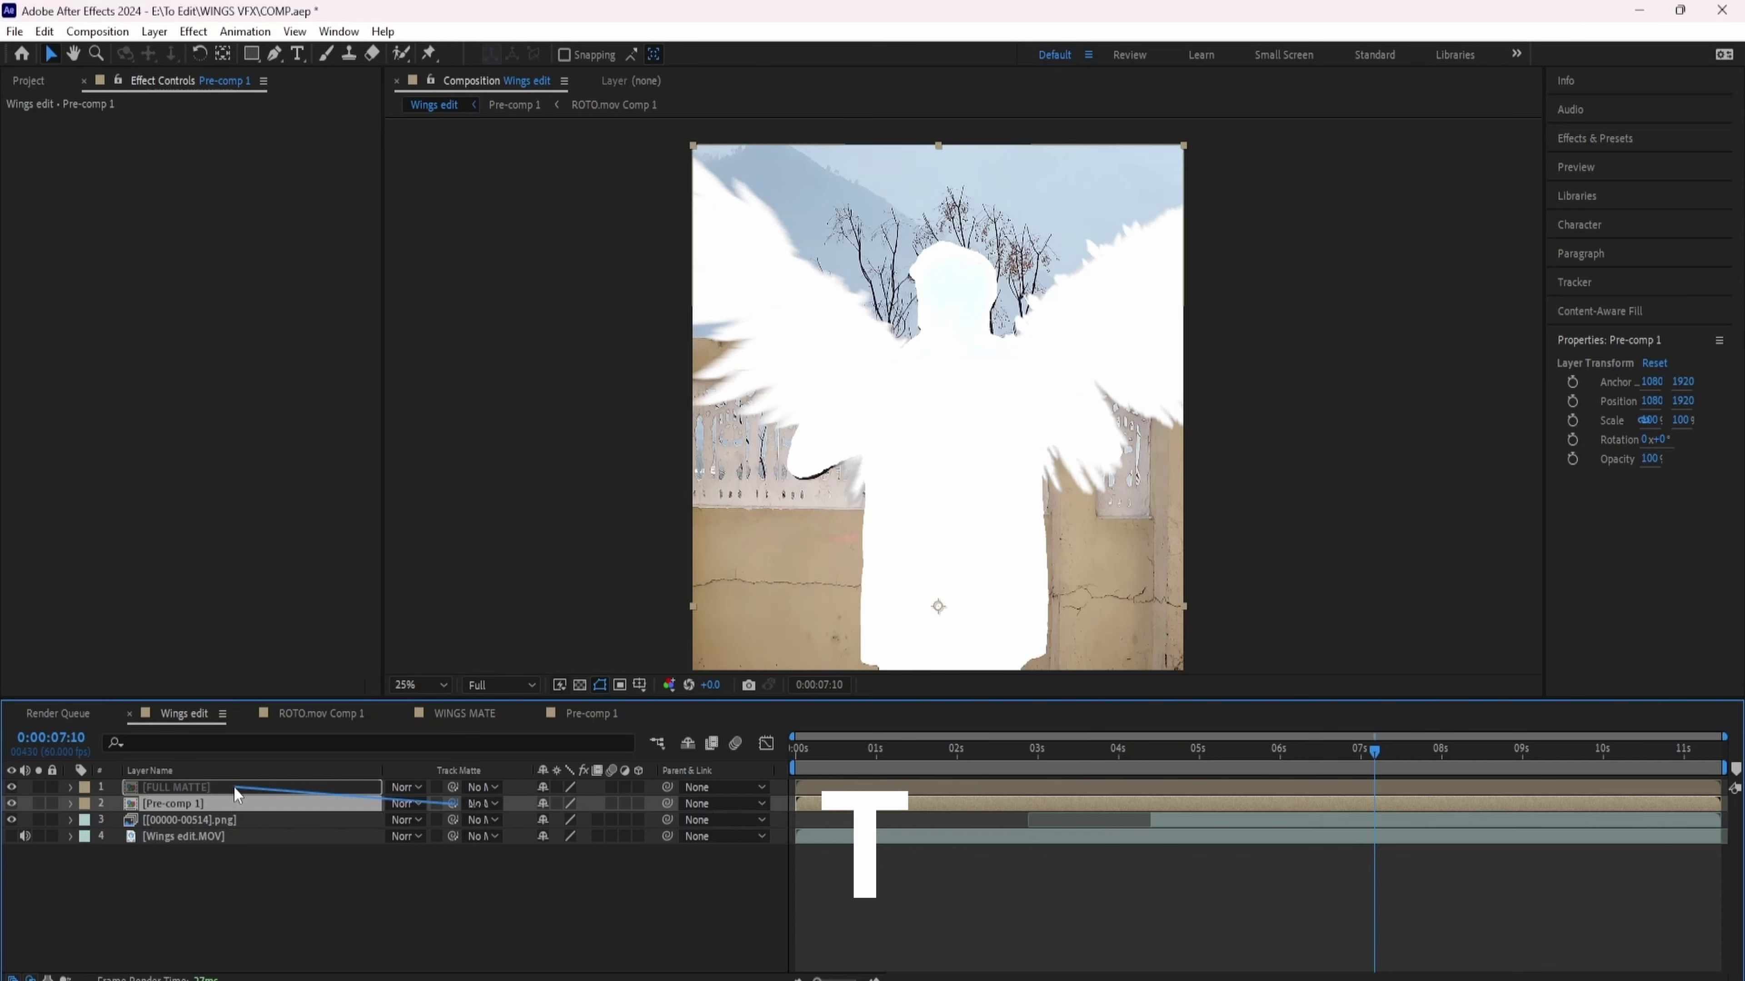
{"action": "key", "text": "ctrl+z"}
{"action": "key", "text": "ctrl+z"}
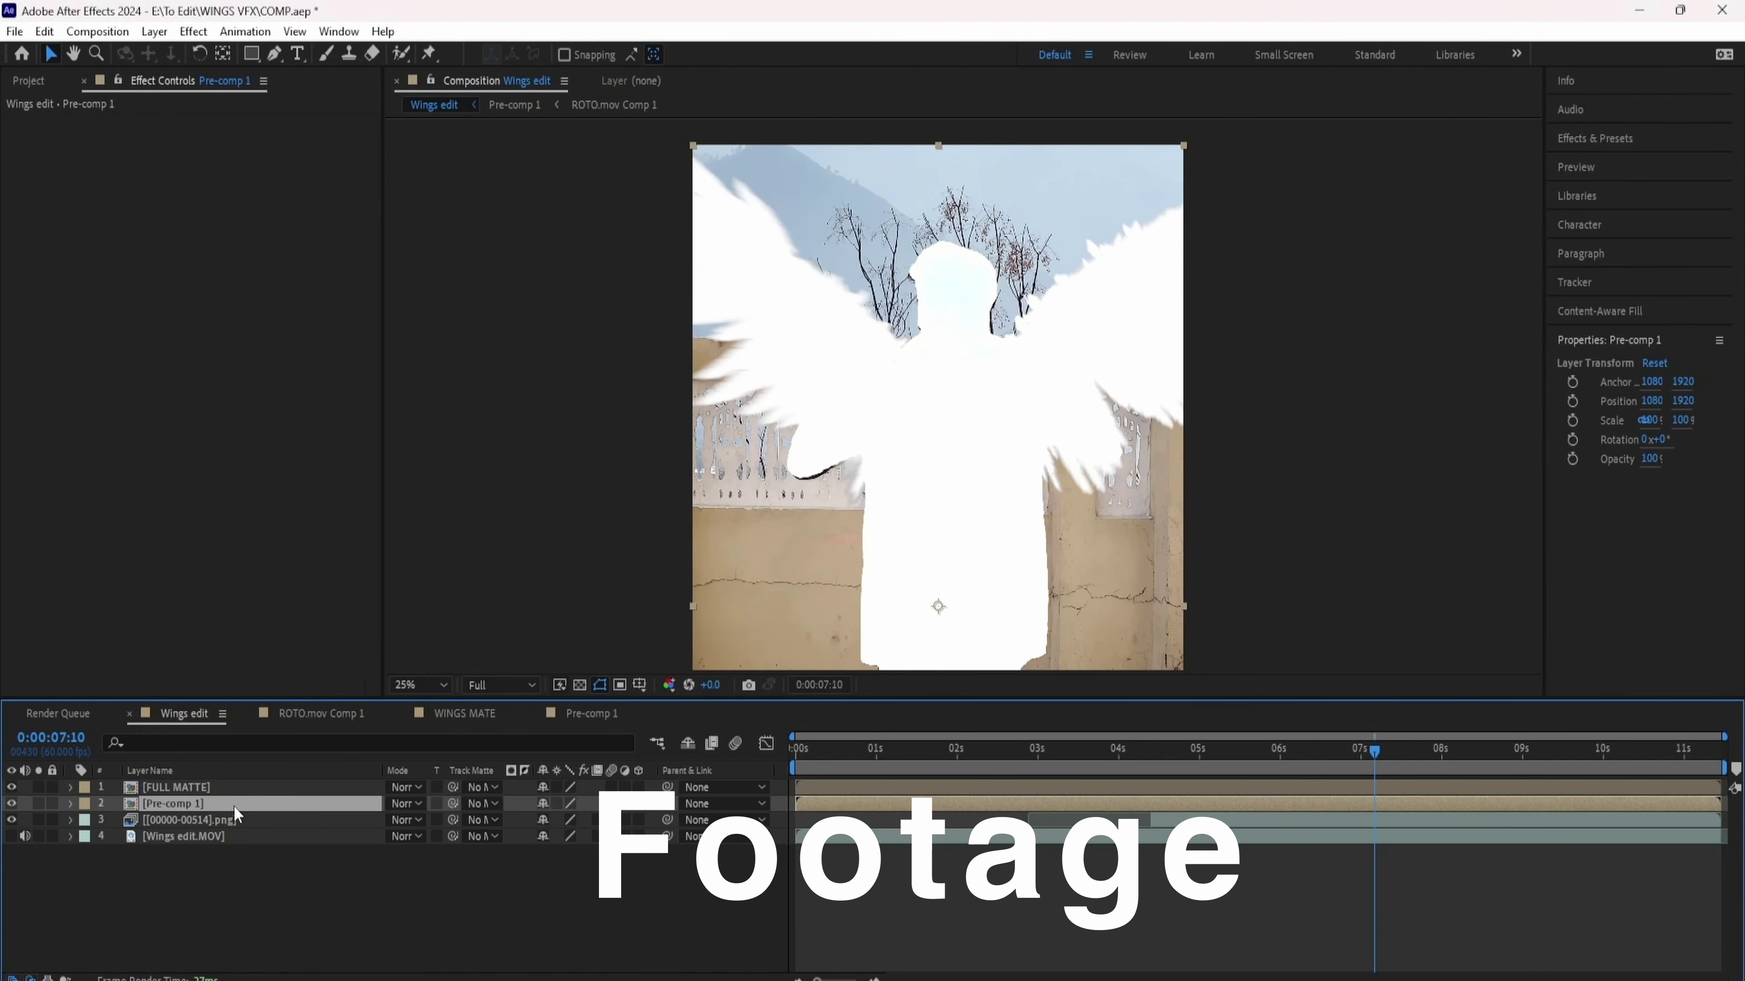
{"action": "left_click_drag", "start_coordinate": [235, 792], "coordinate": [235, 792]}
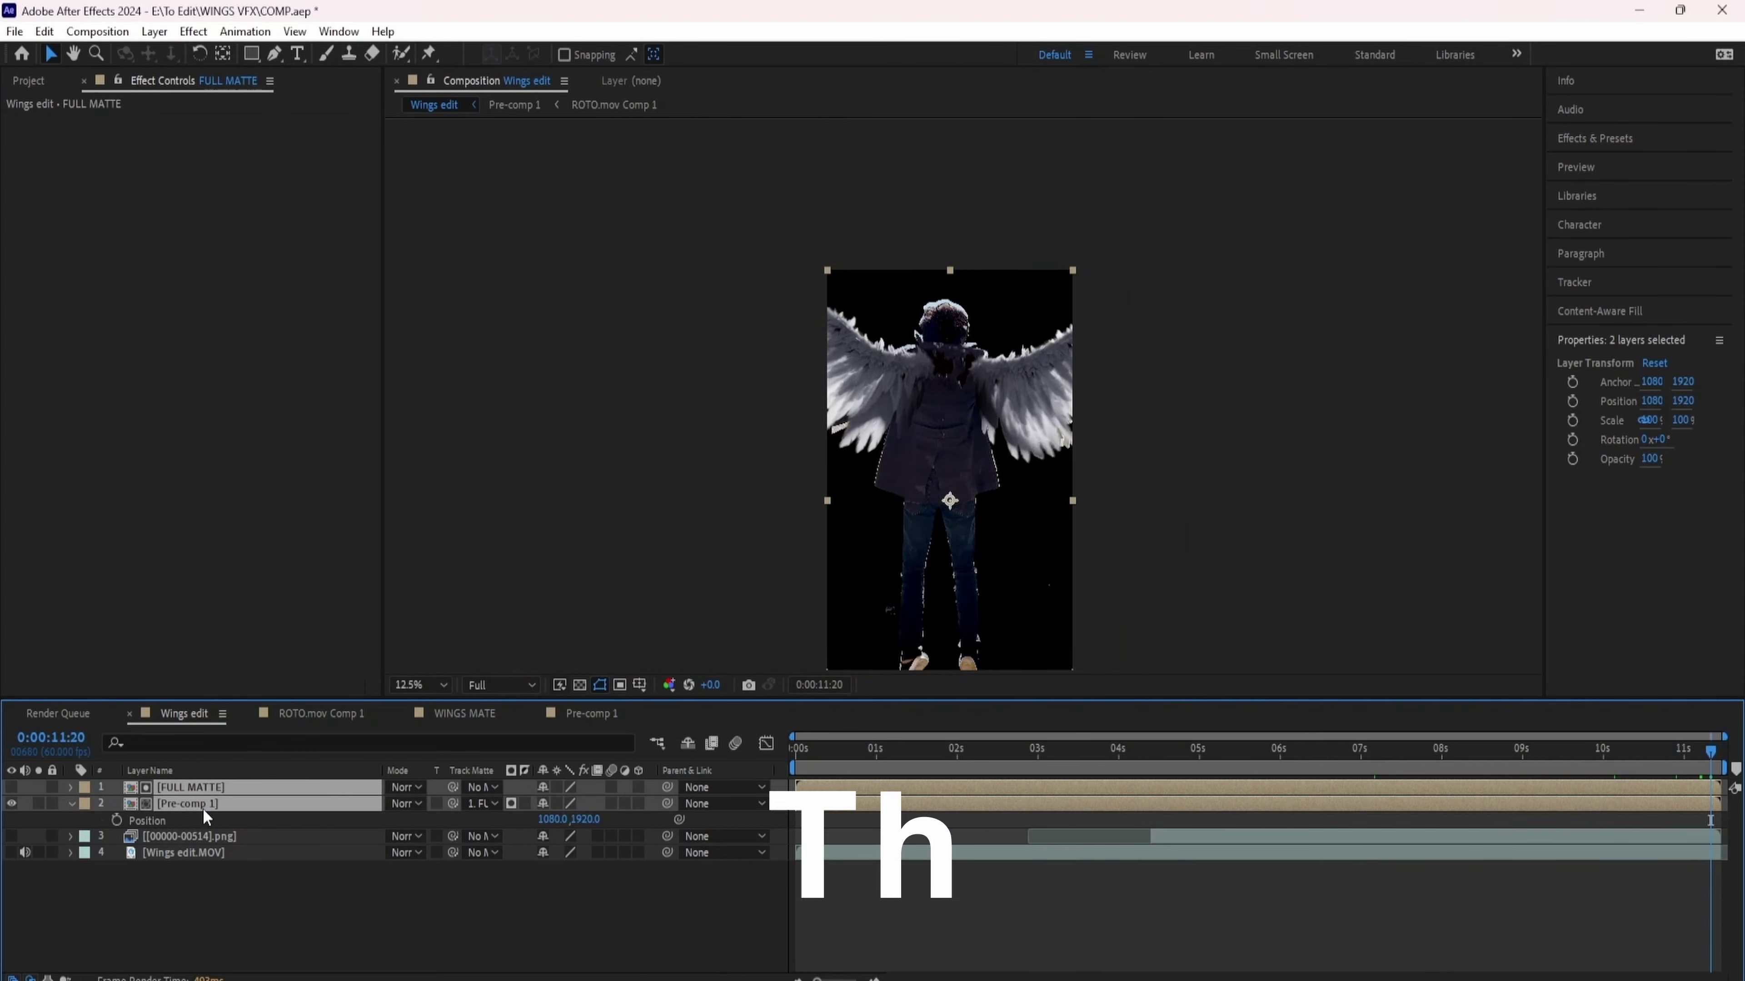
Keyframe Position on both matte layers at 11:15, then step forward a few frames.
{"action": "key", "text": "p"}
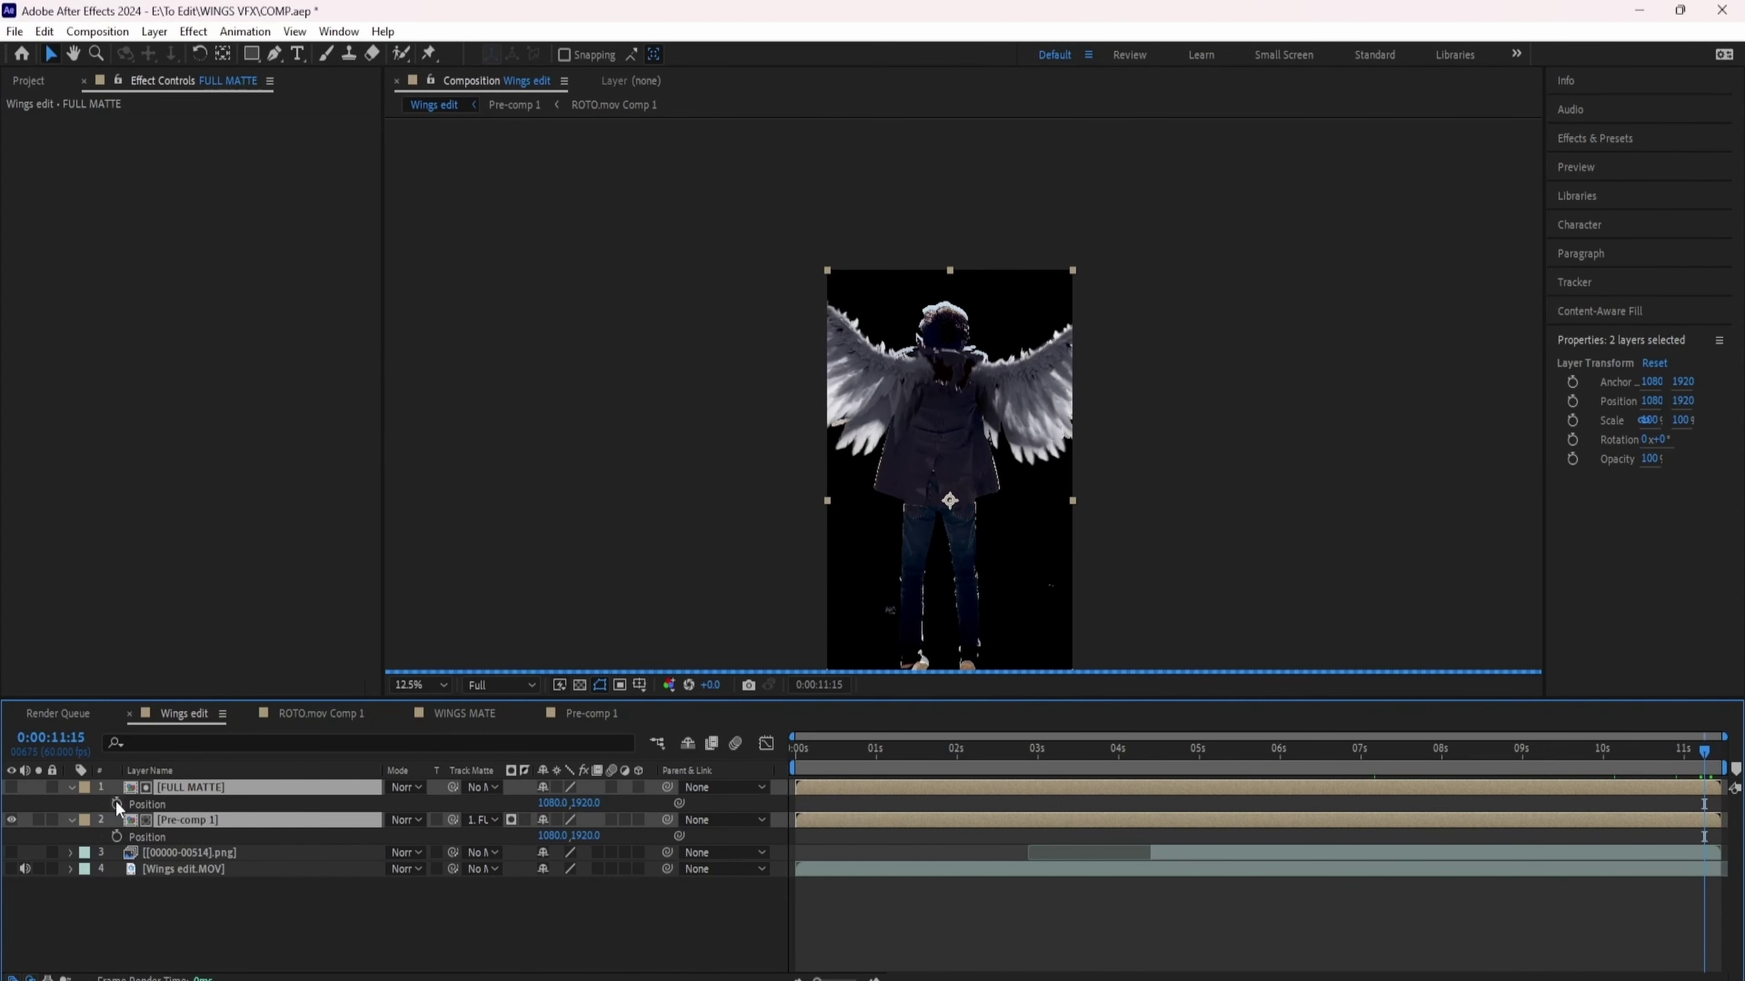
{"action": "left_click", "coordinate": [117, 804]}
{"action": "key", "text": "Page_Down"}
{"action": "key", "text": "Page_Down"}
{"action": "key", "text": "Page_Down"}
{"action": "key", "text": "Page_Down"}
{"action": "key", "text": "Page_Down"}
{"action": "key", "text": "Page_Down"}
{"action": "key", "text": "Page_Down"}
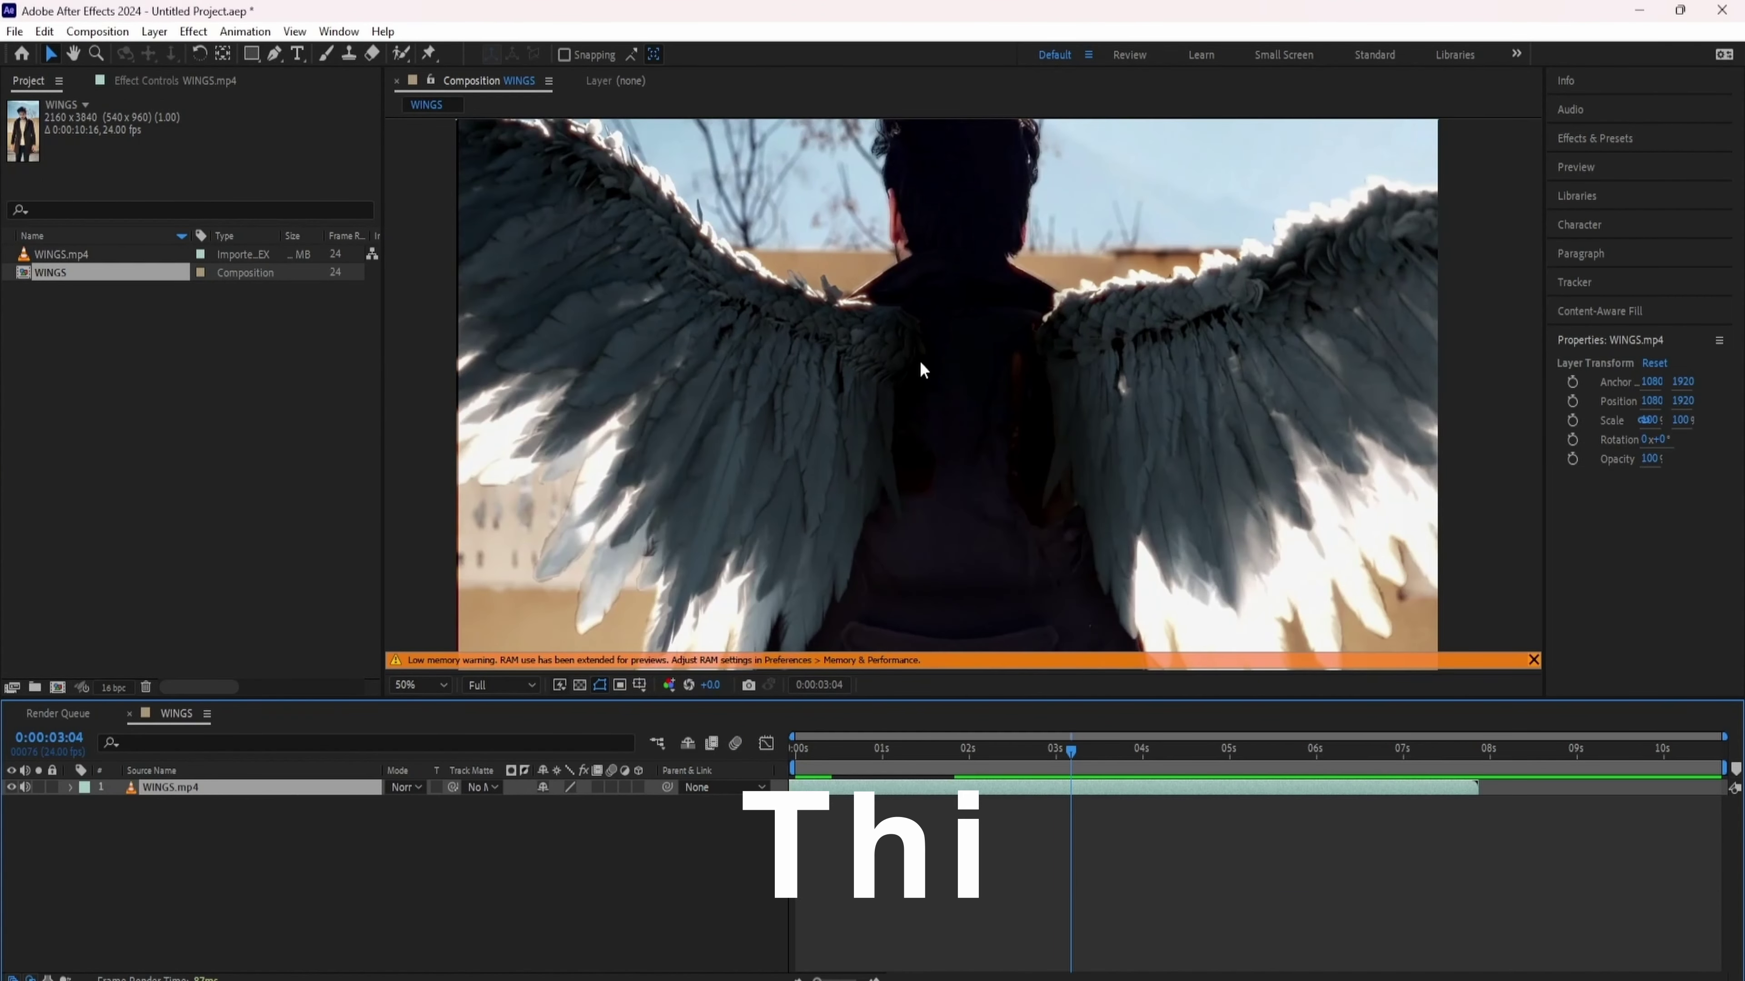
{"action": "scroll", "coordinate": [1008, 537], "scroll_direction": "down", "scroll_amount": 1}
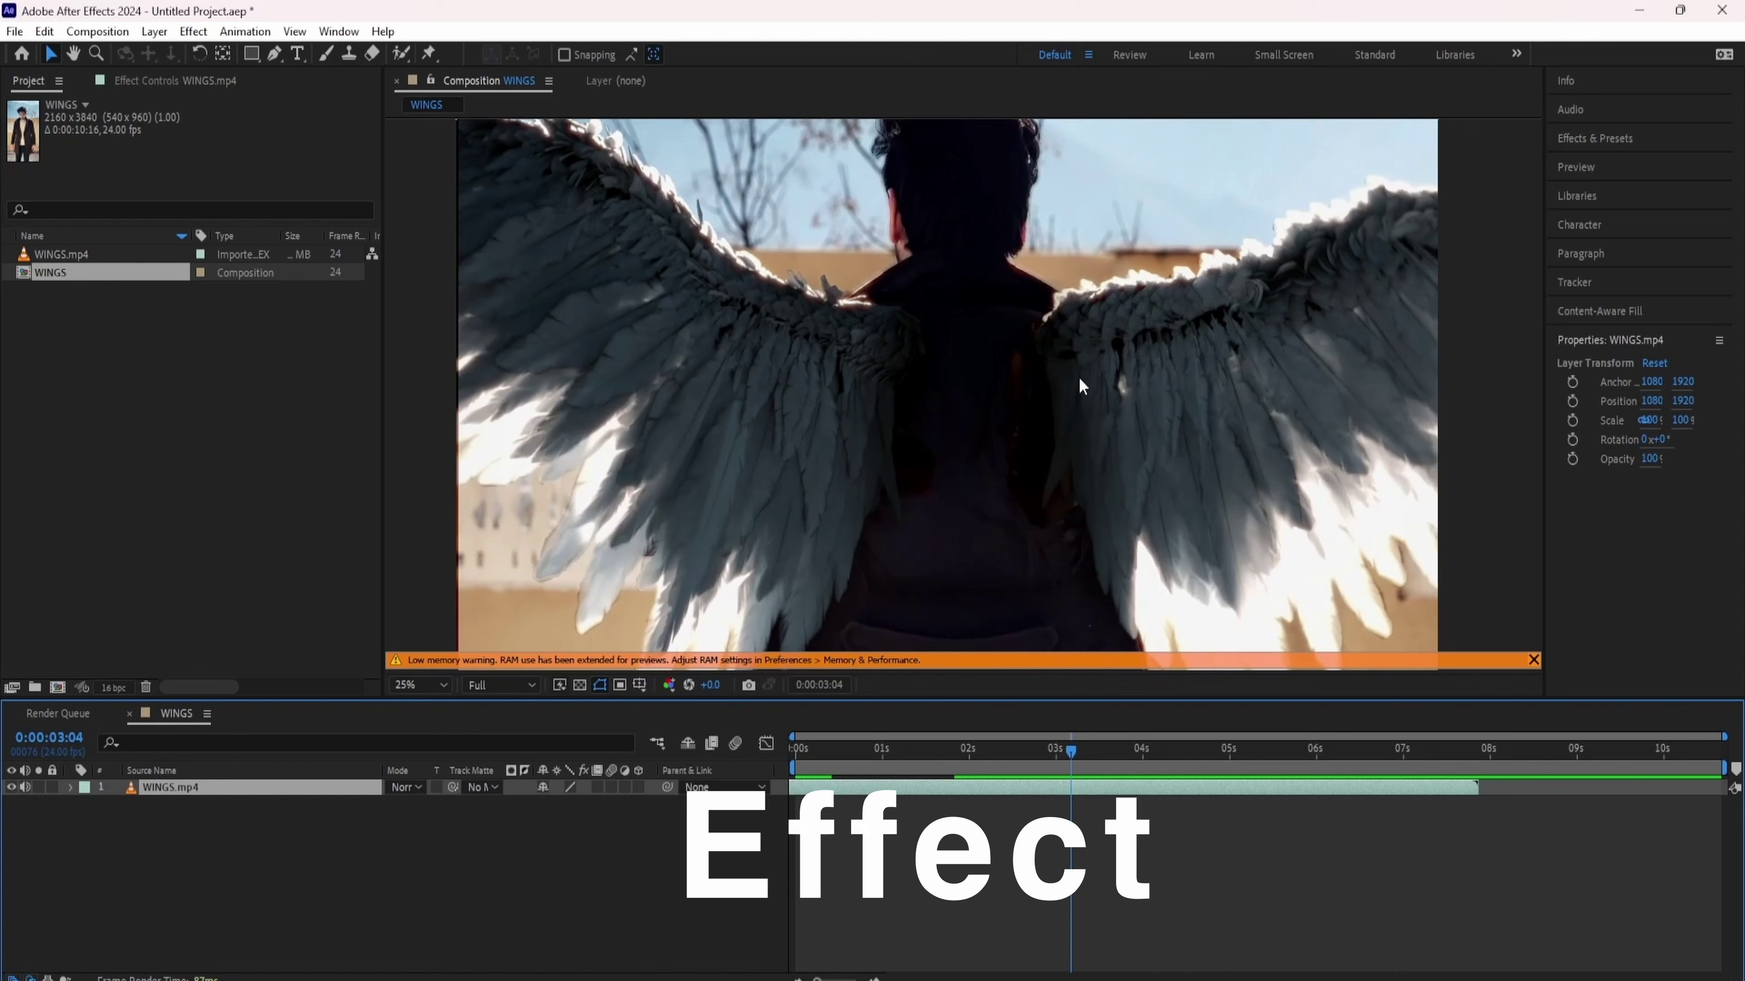
{"action": "left_click_drag", "start_coordinate": [1075, 749], "coordinate": [1184, 745]}
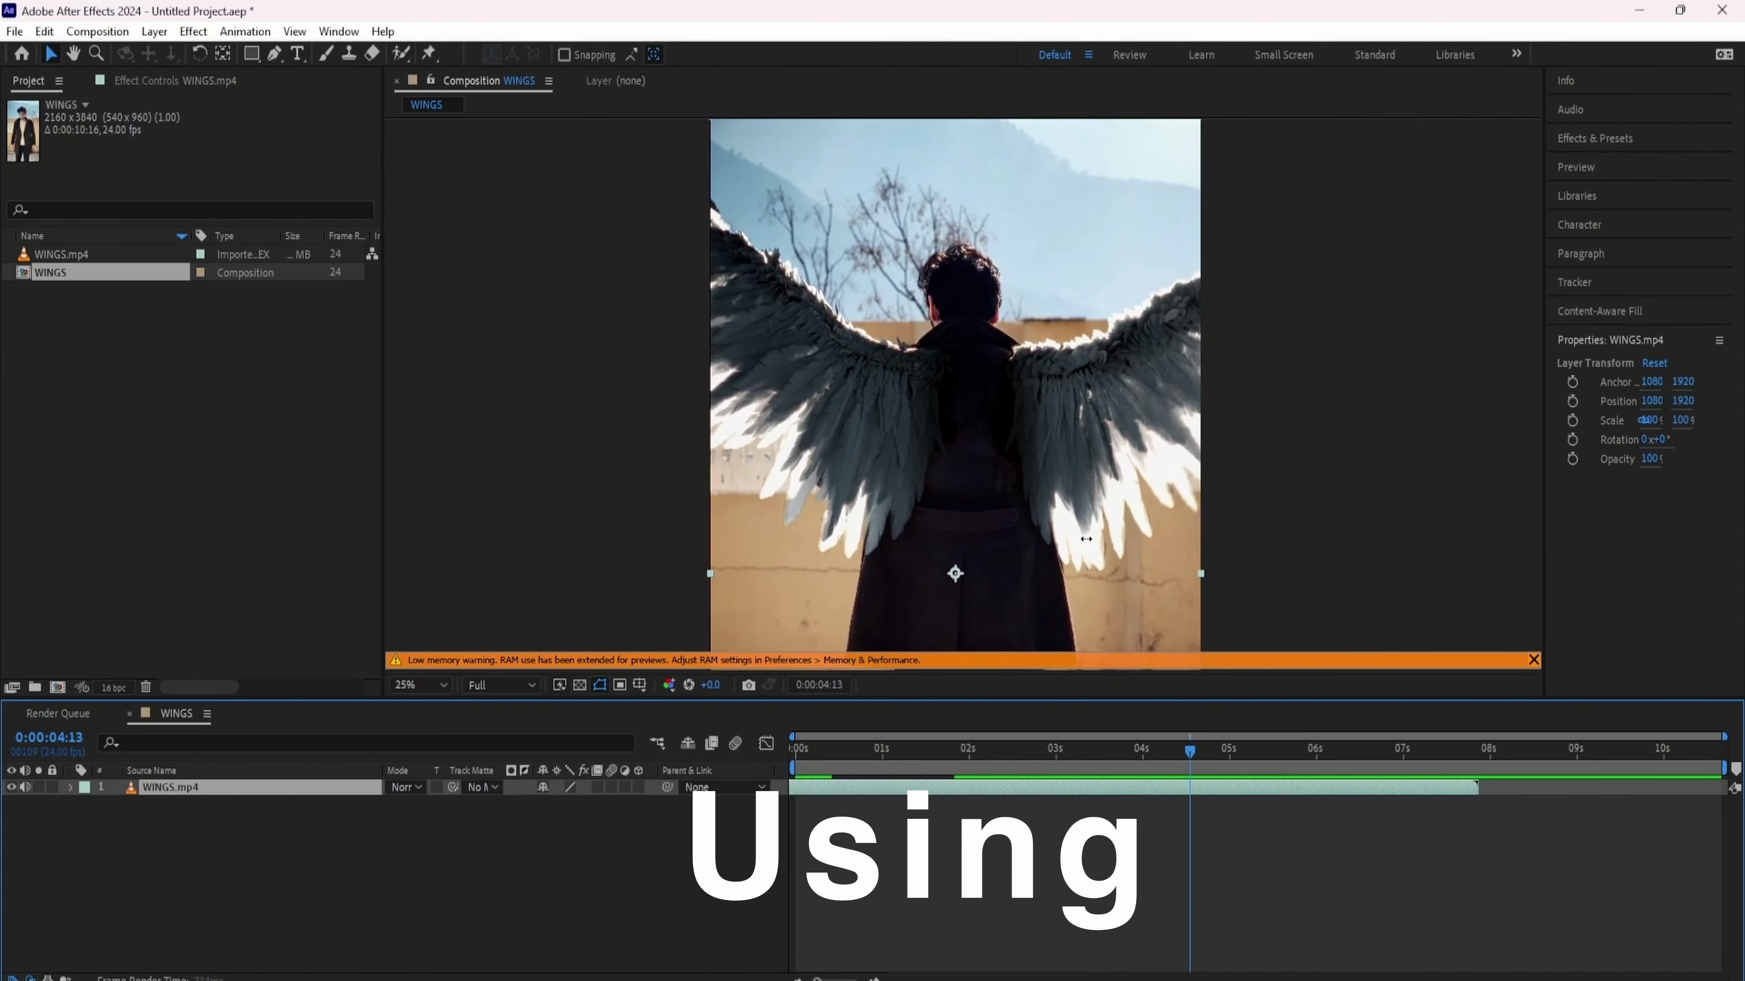
{"action": "scroll", "coordinate": [1058, 479], "scroll_direction": "up", "scroll_amount": 1}
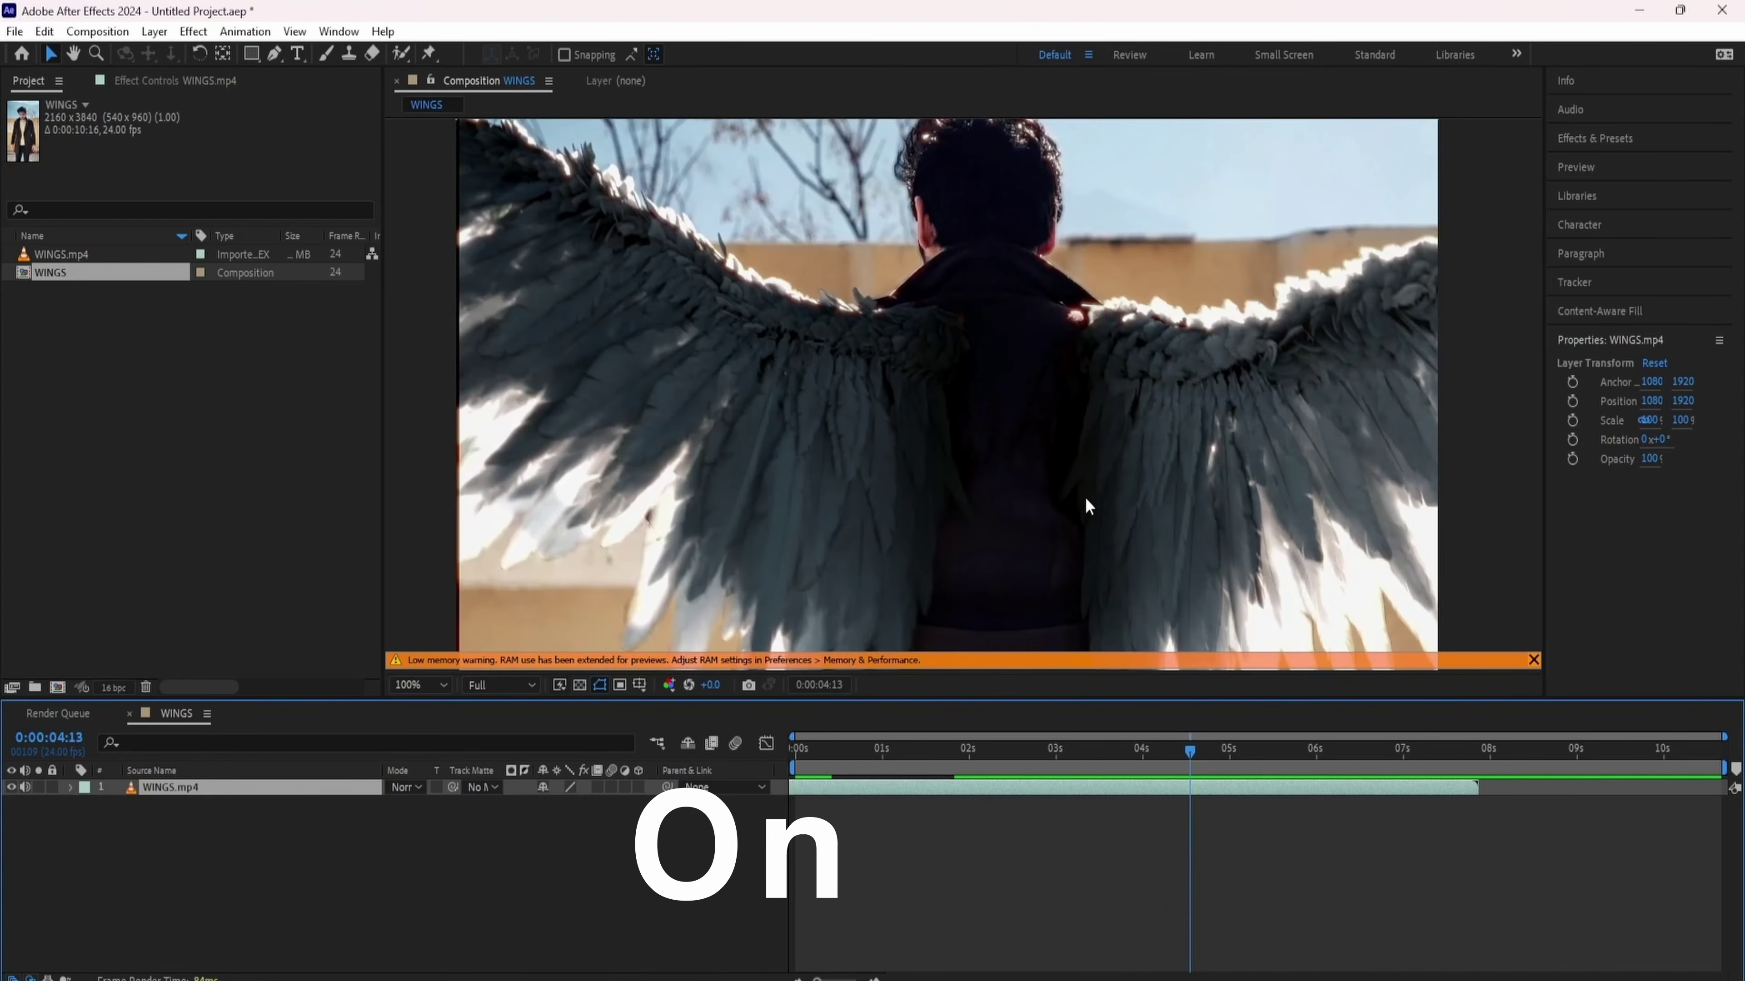